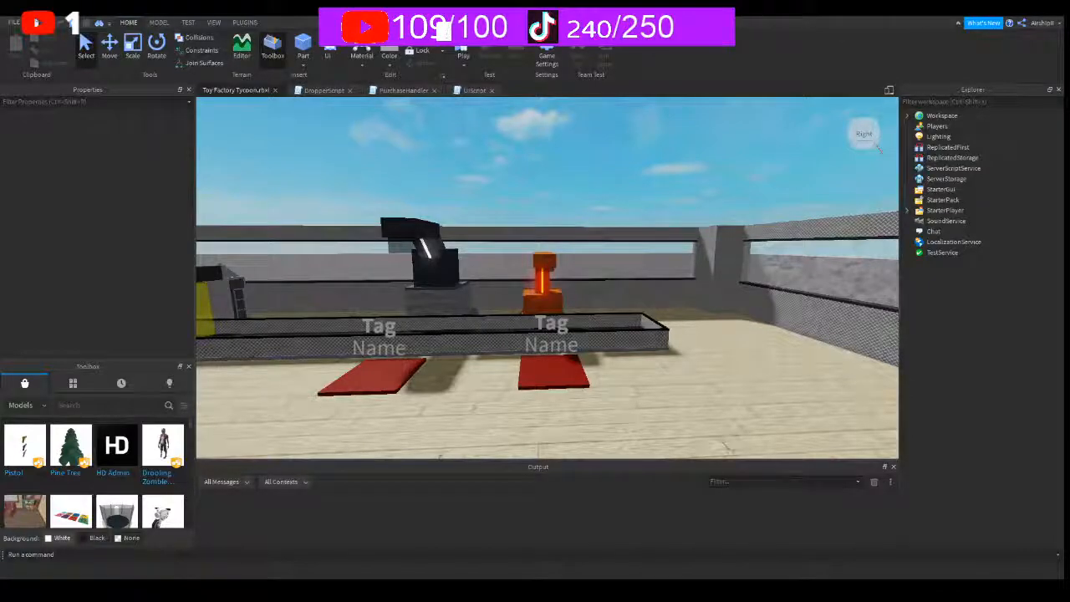
- Start a playtest of the tycoon place and walk the character through the entrance to claim the Barbie tycoon
{"action": "right_click_drag", "start_coordinate": [770, 312], "coordinate": [784, 312]}
{"action": "left_click", "coordinate": [651, 325]}
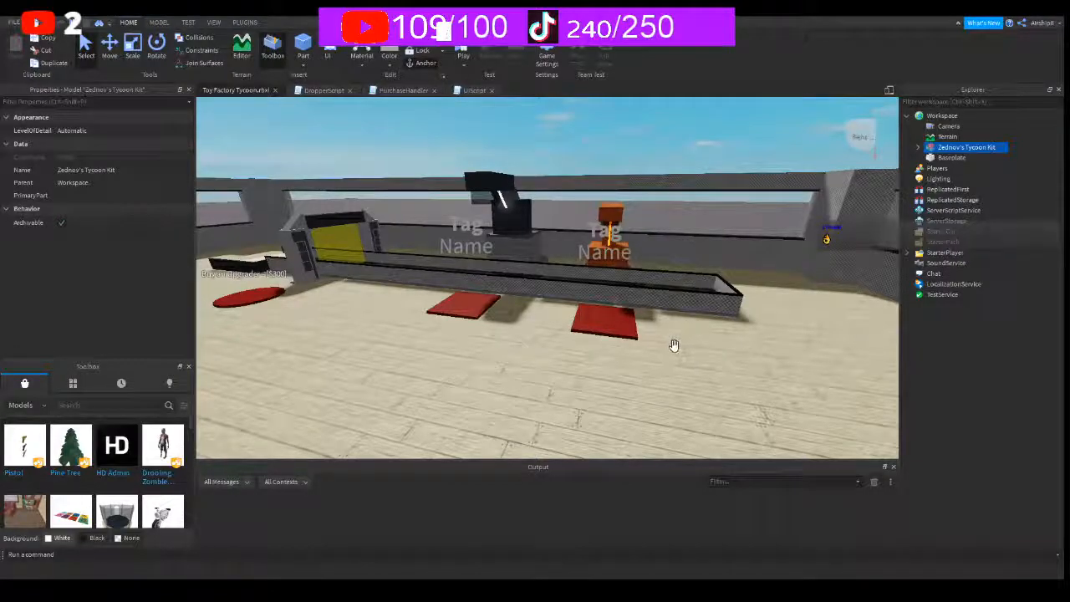
{"action": "scroll", "coordinate": [692, 341], "scroll_direction": "down", "scroll_amount": 3}
{"action": "right_click_drag", "start_coordinate": [693, 342], "coordinate": [692, 341]}
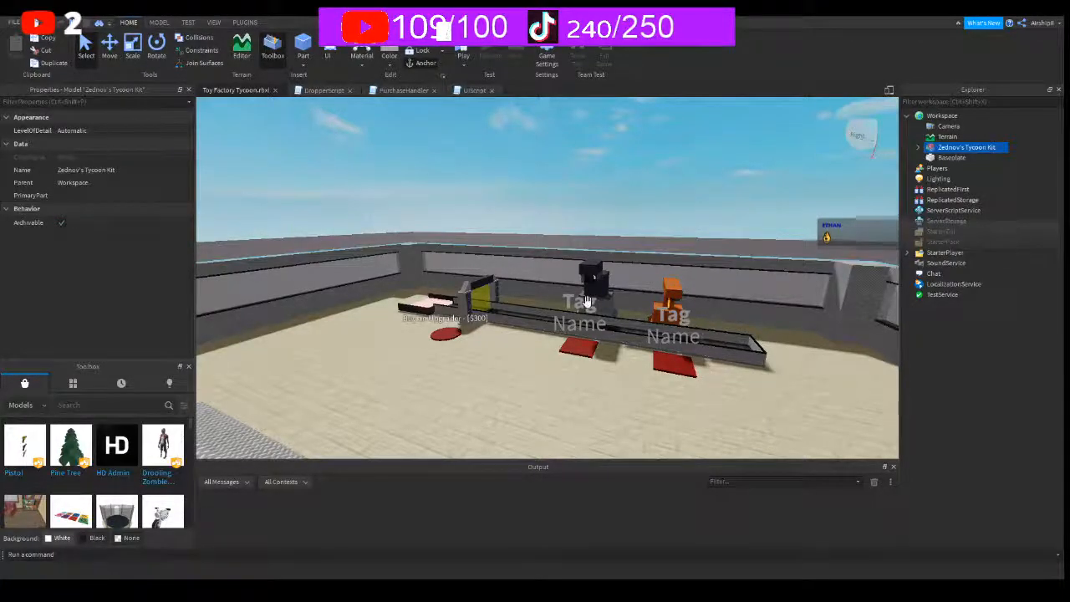
{"action": "left_click", "coordinate": [465, 50]}
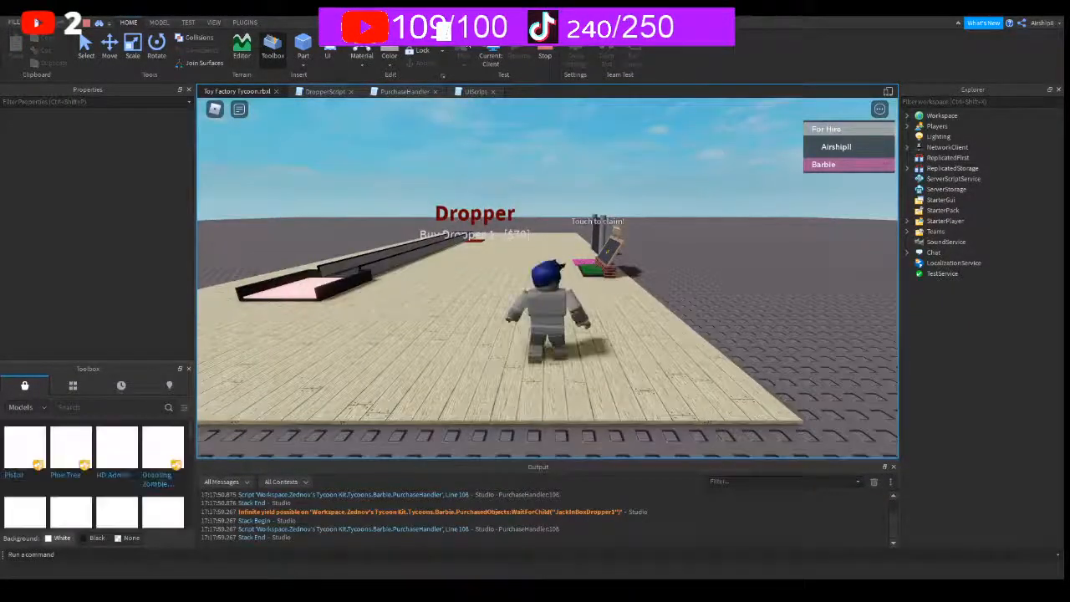
{"action": "key", "text": "w"}
{"action": "right_click_drag", "start_coordinate": [574, 314], "coordinate": [574, 314]}
{"action": "key", "text": "w"}
{"action": "key", "text": "w"}
{"action": "key", "text": "w"}
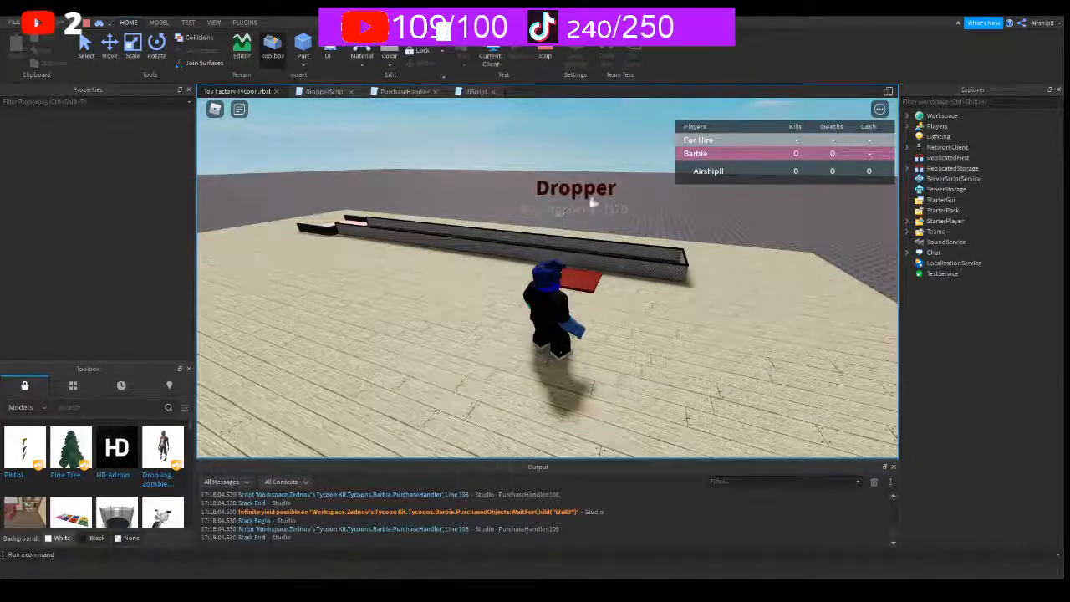
- Walk the character onto the red Dropper button beside the conveyor to buy the first dropper
{"action": "key", "text": "w"}
{"action": "right_click_drag", "start_coordinate": [557, 275], "coordinate": [558, 275]}
{"action": "key", "text": "w"}
{"action": "key", "text": "w"}
{"action": "key", "text": "d"}
{"action": "key", "text": "s"}
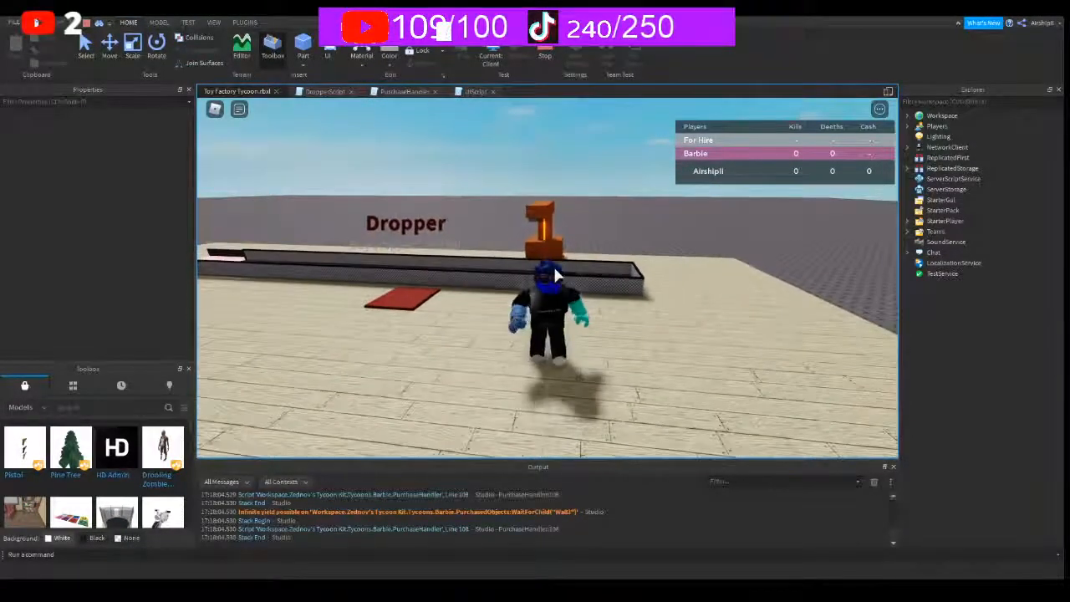
{"action": "key", "text": "a"}
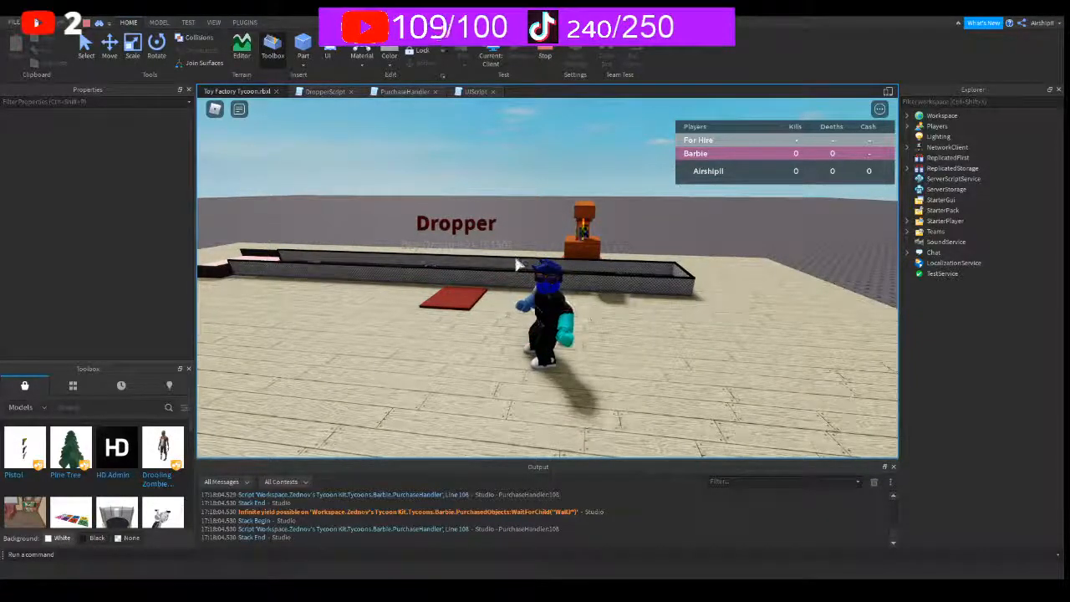
- Walk the character across the base to the cash collector pad and collect the earned cash
{"action": "key", "text": "w"}
{"action": "right_click_drag", "start_coordinate": [573, 317], "coordinate": [572, 317]}
{"action": "key", "text": "w"}
{"action": "key", "text": "w"}
{"action": "key", "text": "s"}
{"action": "key", "text": "w"}
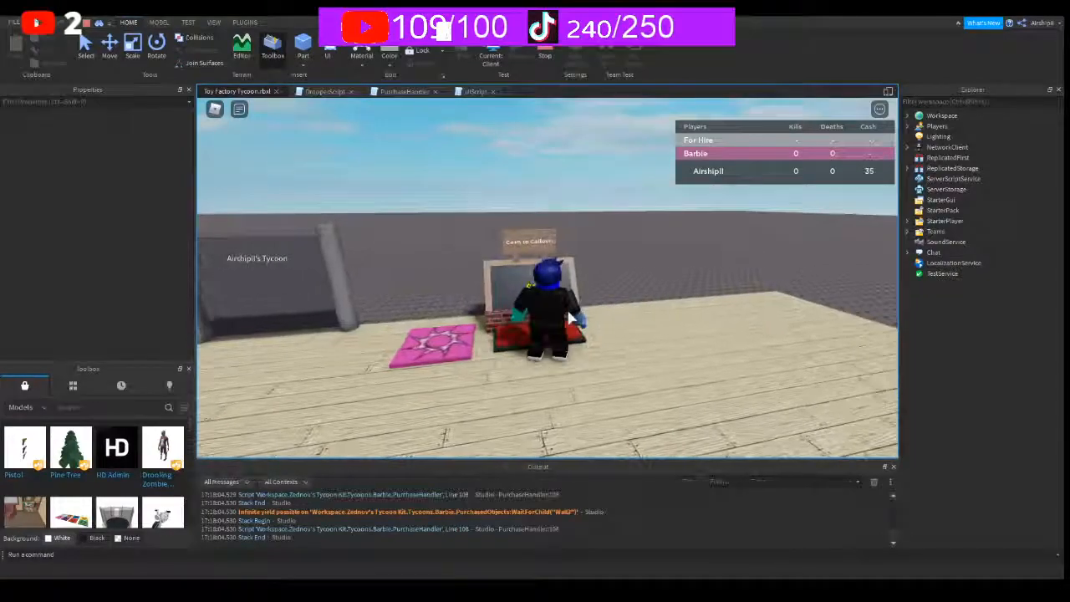
- Step off and back onto the collector pad to test repeated cash collection, and end the playtest
{"action": "key", "text": "w"}
{"action": "key", "text": "space"}
{"action": "key", "text": "s"}
{"action": "key", "text": "d"}
{"action": "key", "text": "w"}
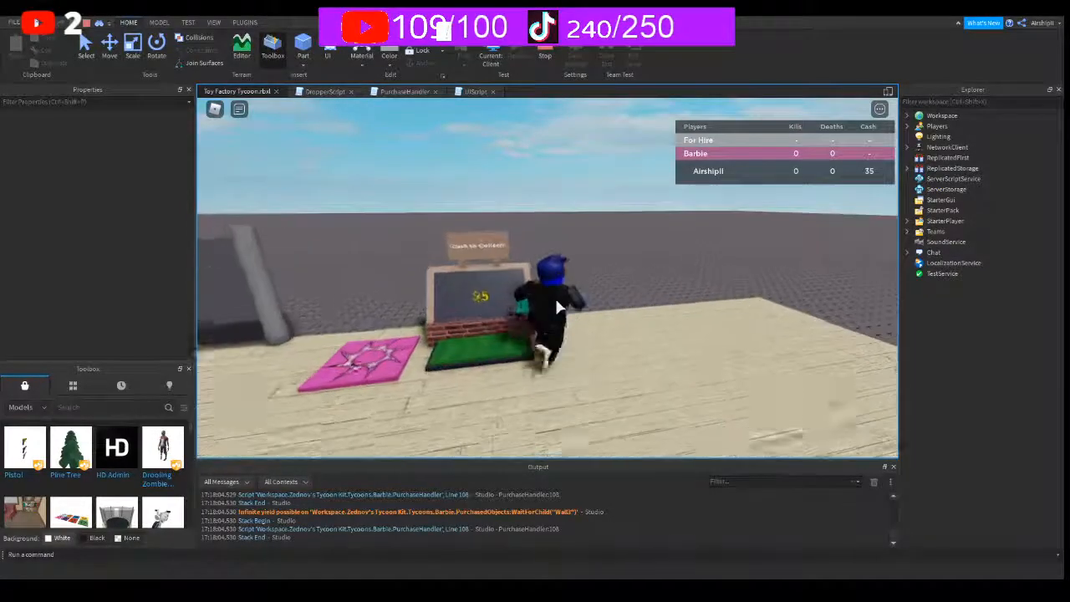
{"action": "key", "text": "a"}
{"action": "key", "text": "space"}
{"action": "key", "text": "s"}
{"action": "key", "text": "d"}
{"action": "key", "text": "w"}
{"action": "key", "text": "w"}
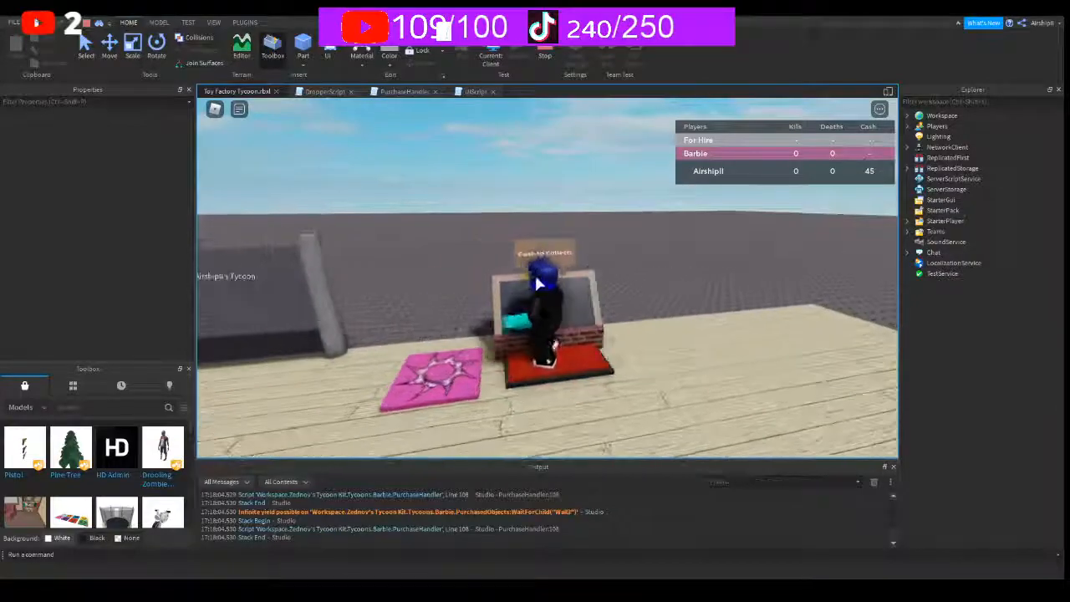
{"action": "left_click", "coordinate": [548, 55]}
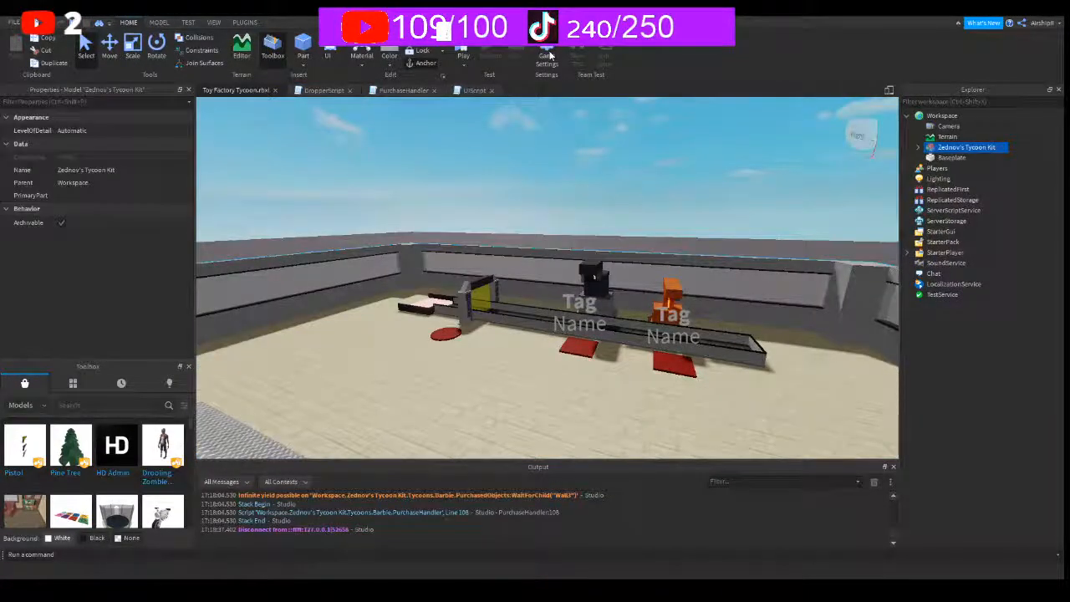
- Rename the Buy Dropper 1 button model in Barbie's Buttons group to "Buy Dropper 1 - [$0]"
{"action": "right_click_drag", "start_coordinate": [638, 313], "coordinate": [649, 301]}
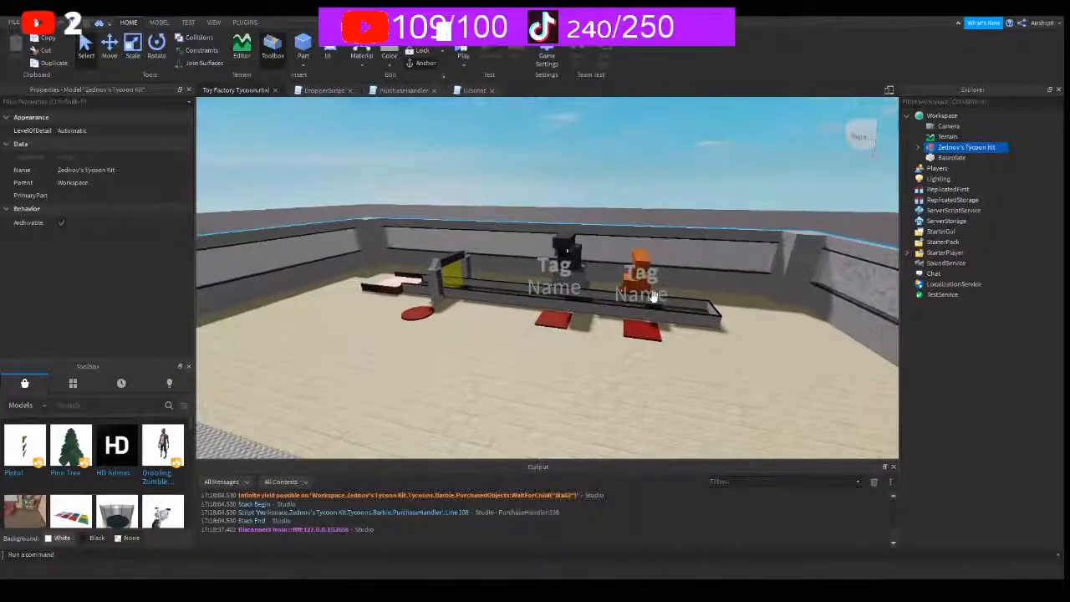
{"action": "left_click", "coordinate": [918, 147]}
{"action": "left_click", "coordinate": [932, 169]}
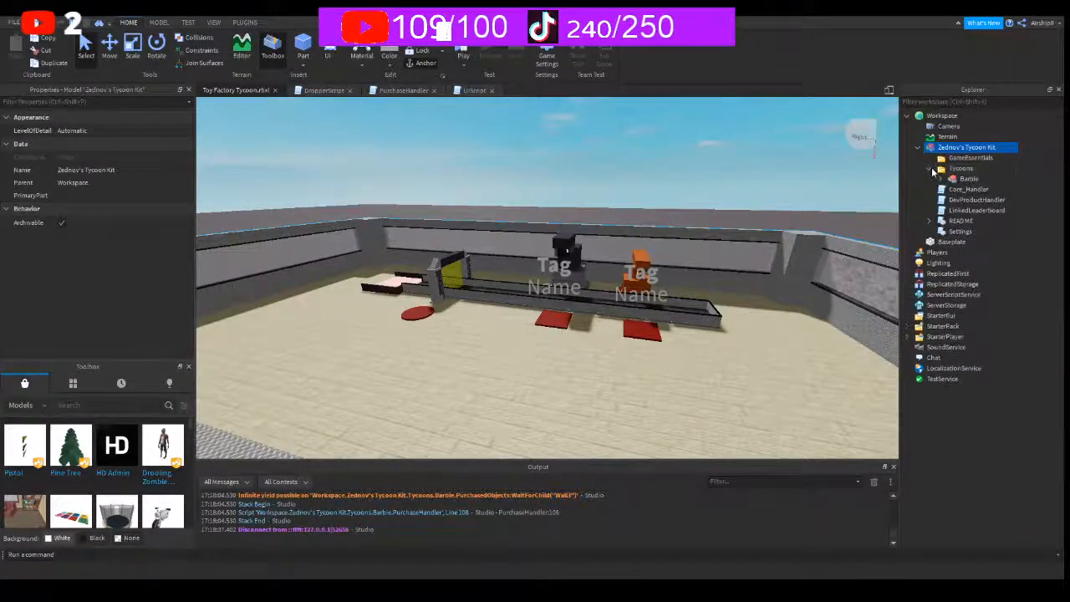
{"action": "left_click", "coordinate": [943, 179]}
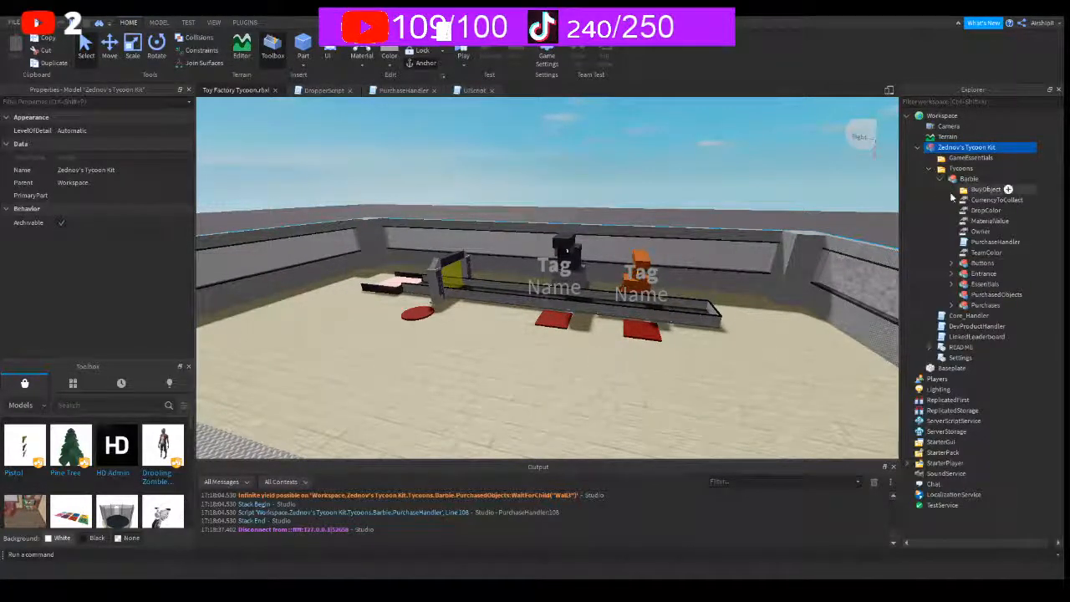
{"action": "left_click", "coordinate": [951, 262]}
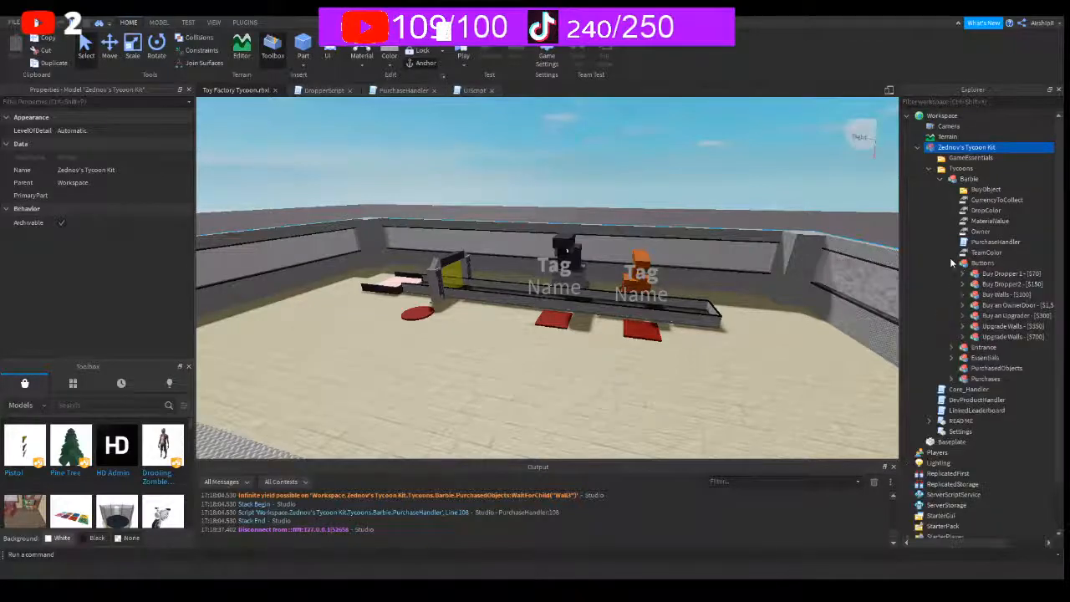
{"action": "left_click", "coordinate": [1008, 276]}
{"action": "left_click", "coordinate": [1009, 276]}
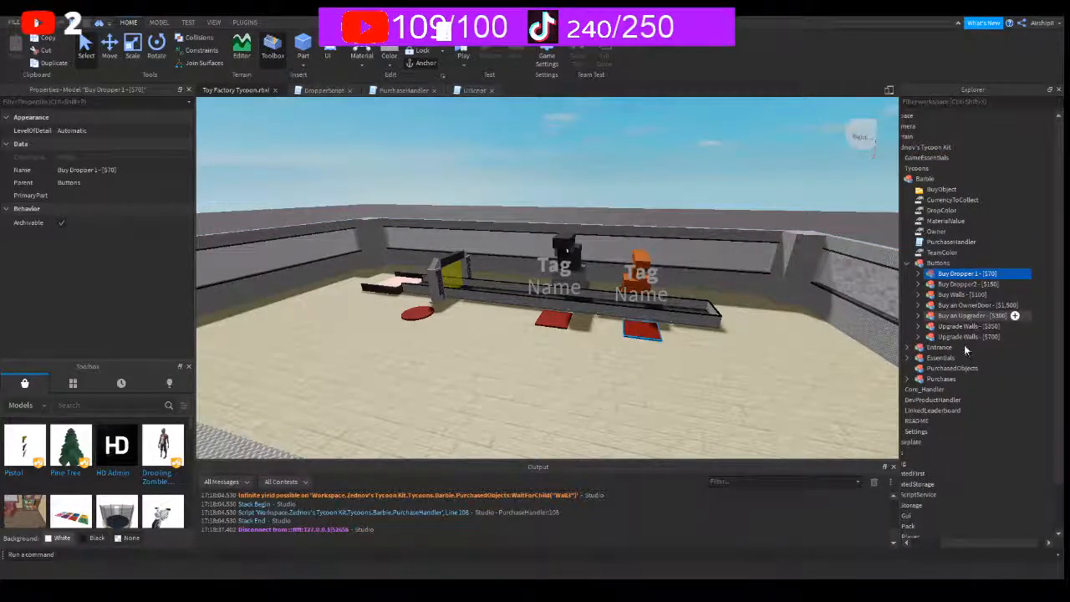
{"action": "key", "text": "End"}
{"action": "key", "text": "BackSpace"}
{"action": "key", "text": "BackSpace"}
{"action": "key", "text": "BackSpace"}
{"action": "key", "text": "BackSpace"}
{"action": "key", "text": "BackSpace"}
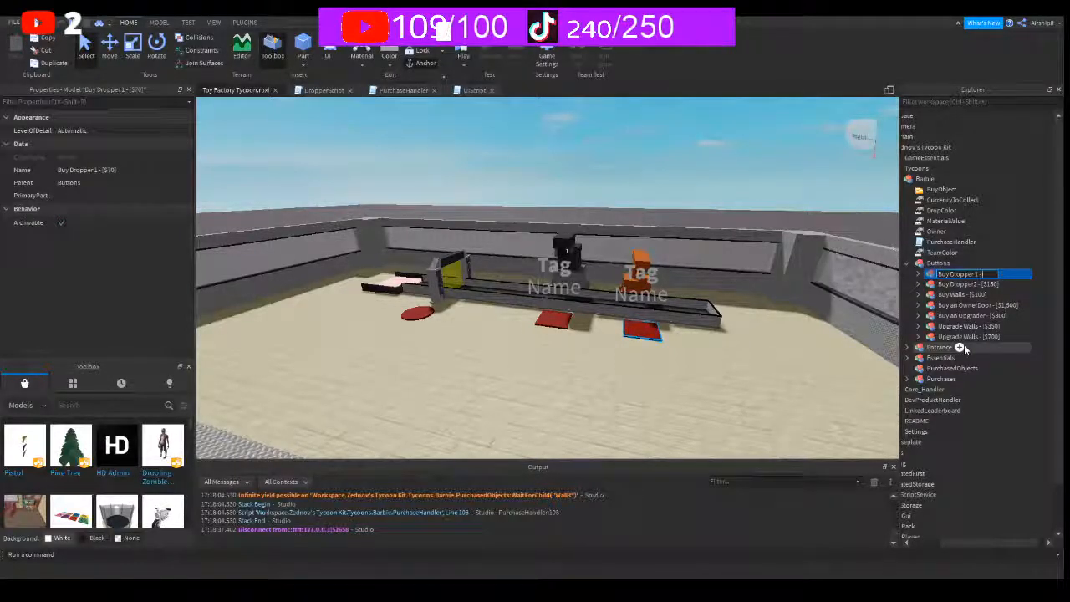
{"action": "type", "text": "[$0]"}
{"action": "key", "text": "Return"}
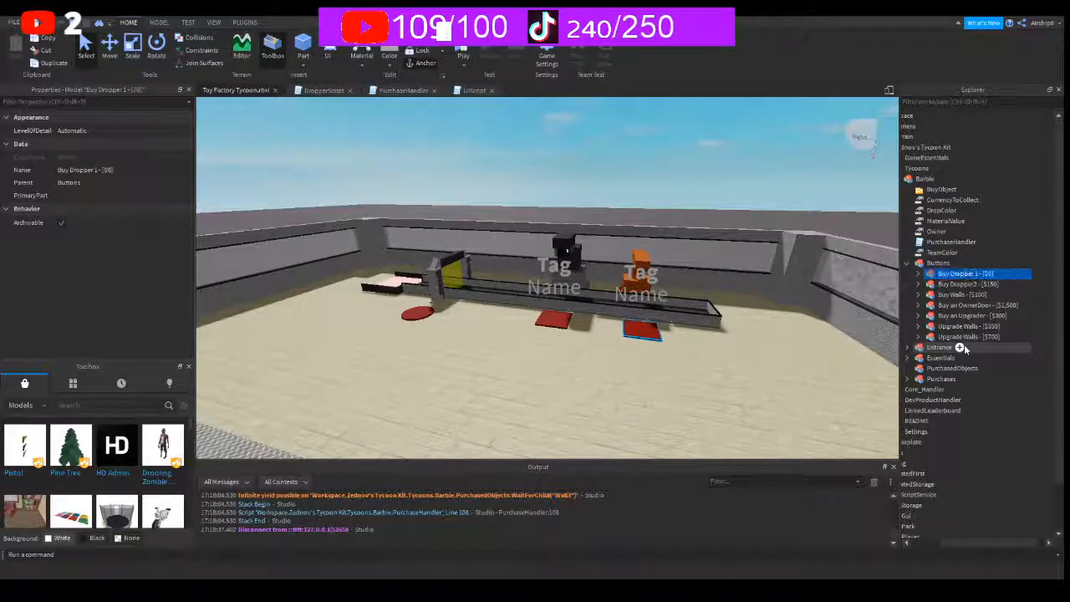
- Expand Barbie's Purchases model and inspect the droppers, upgrader and cash collector around the base
{"action": "left_click", "coordinate": [953, 285]}
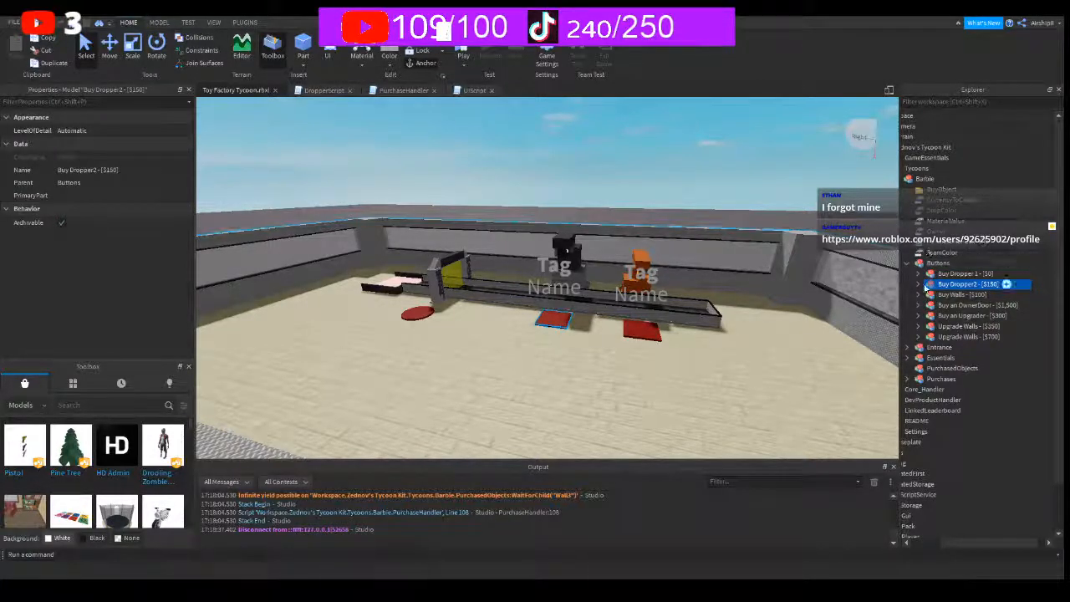
{"action": "left_click", "coordinate": [909, 380]}
{"action": "scroll", "coordinate": [661, 349], "scroll_direction": "up", "scroll_amount": 4}
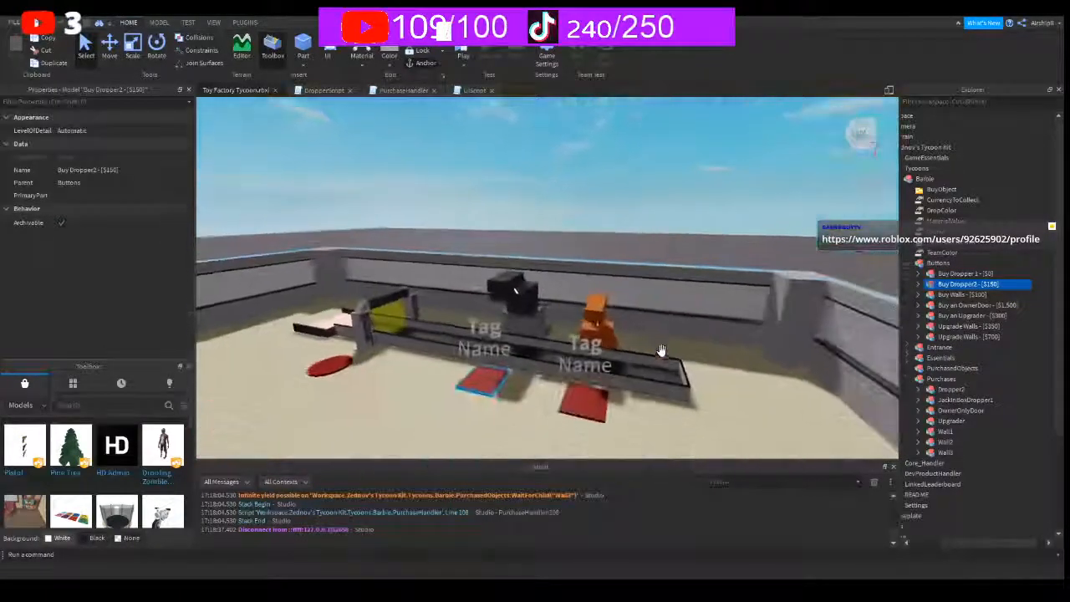
{"action": "scroll", "coordinate": [661, 350], "scroll_direction": "up", "scroll_amount": 5}
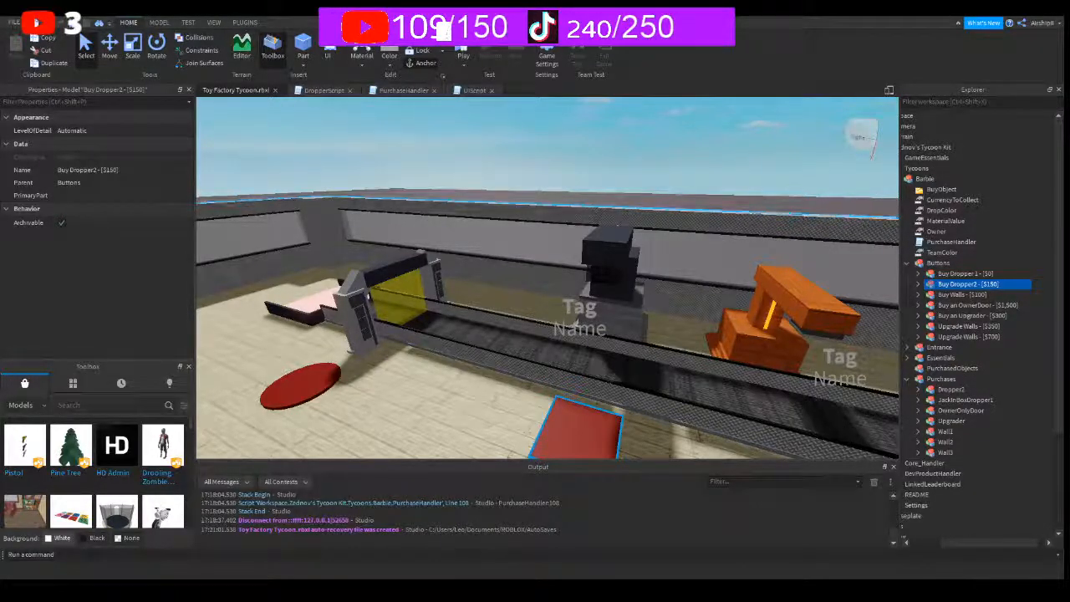
{"action": "left_click", "coordinate": [633, 131]}
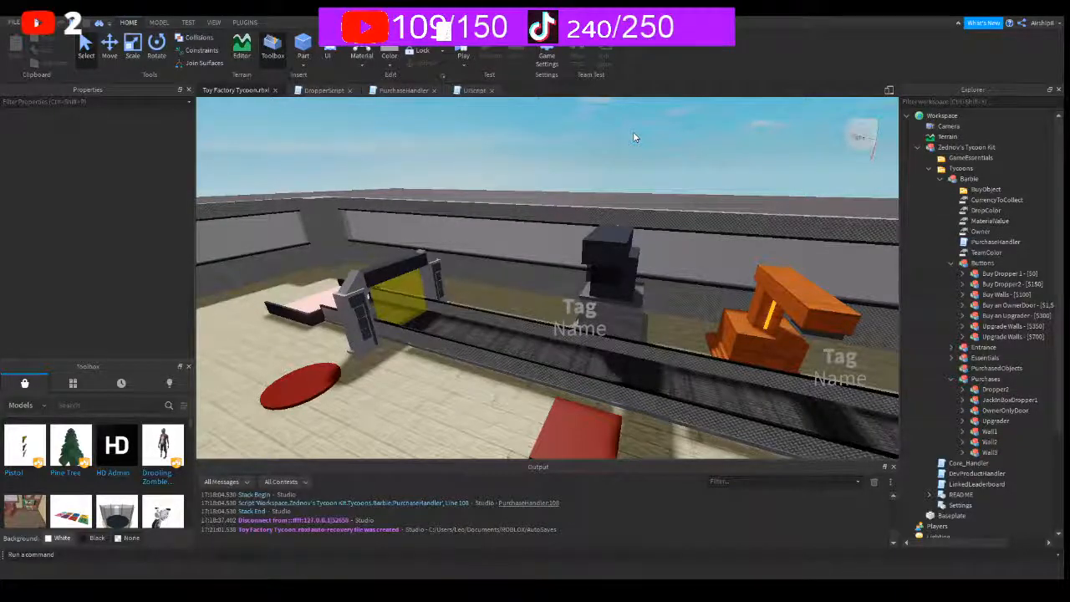
{"action": "right_click_drag", "start_coordinate": [527, 278], "coordinate": [527, 277]}
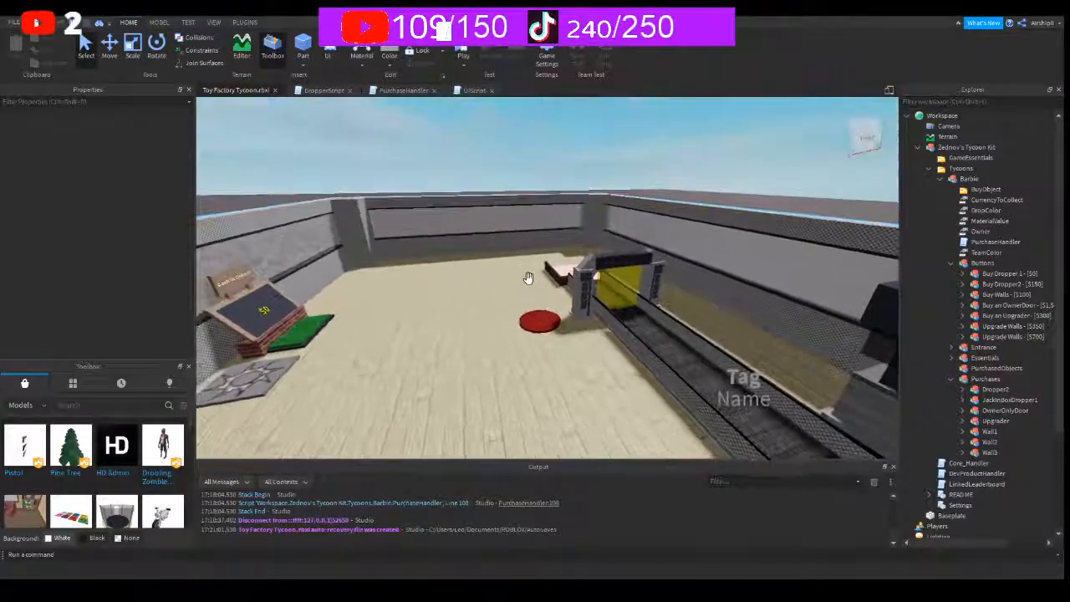
{"action": "right_click_drag", "start_coordinate": [611, 336], "coordinate": [609, 334]}
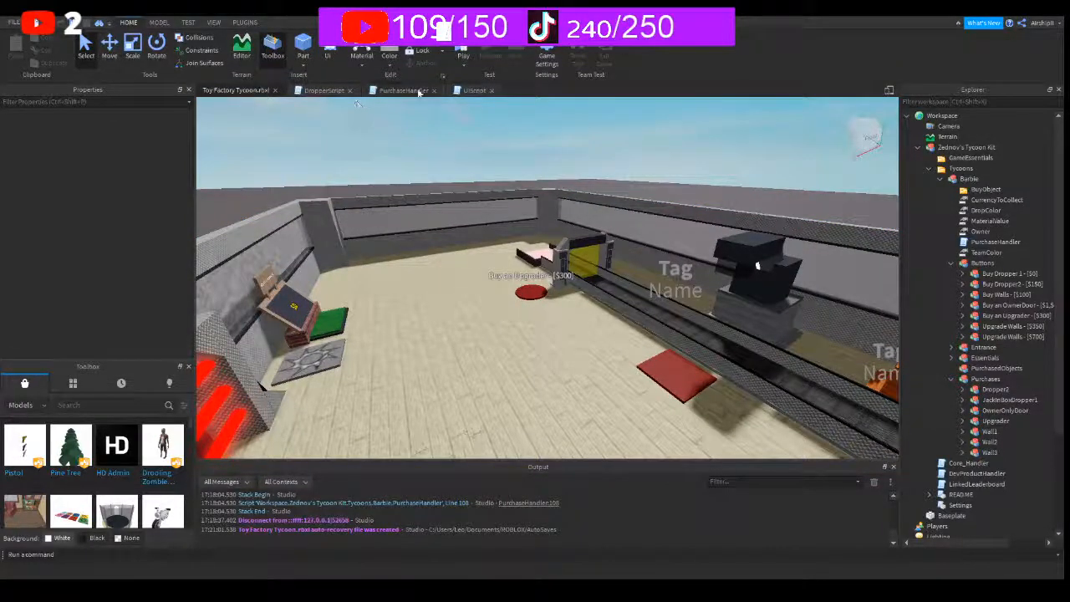
- Examine the PurchaseHandler script, especially the code that handles the Buttons, their purchased objects and the Dependency check
{"action": "left_click", "coordinate": [416, 90]}
{"action": "scroll", "coordinate": [316, 134], "scroll_direction": "up", "scroll_amount": 20}
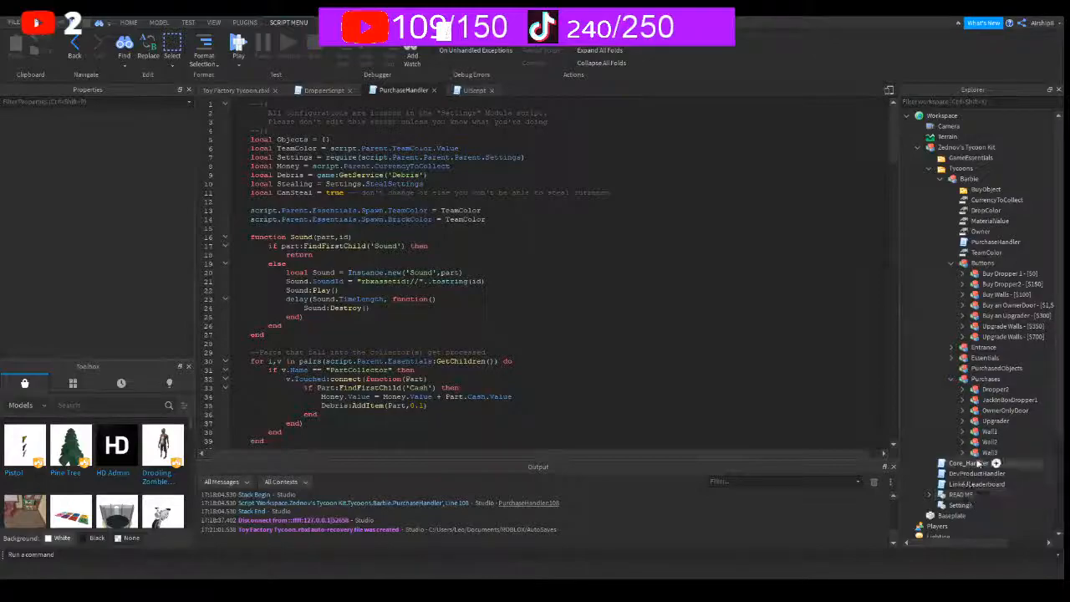
{"action": "left_click", "coordinate": [983, 242]}
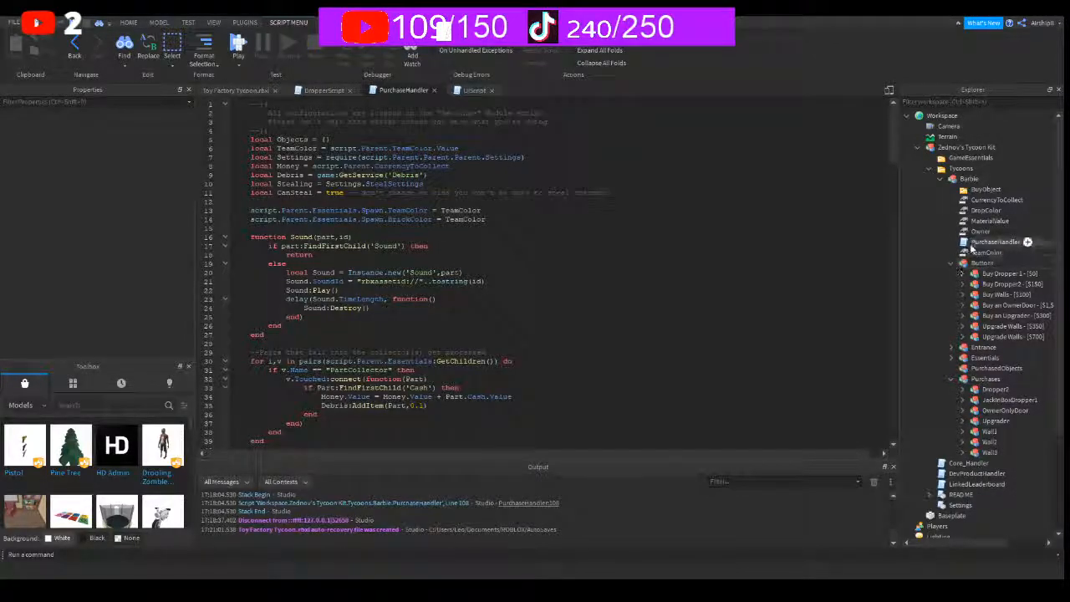
{"action": "left_click", "coordinate": [921, 179]}
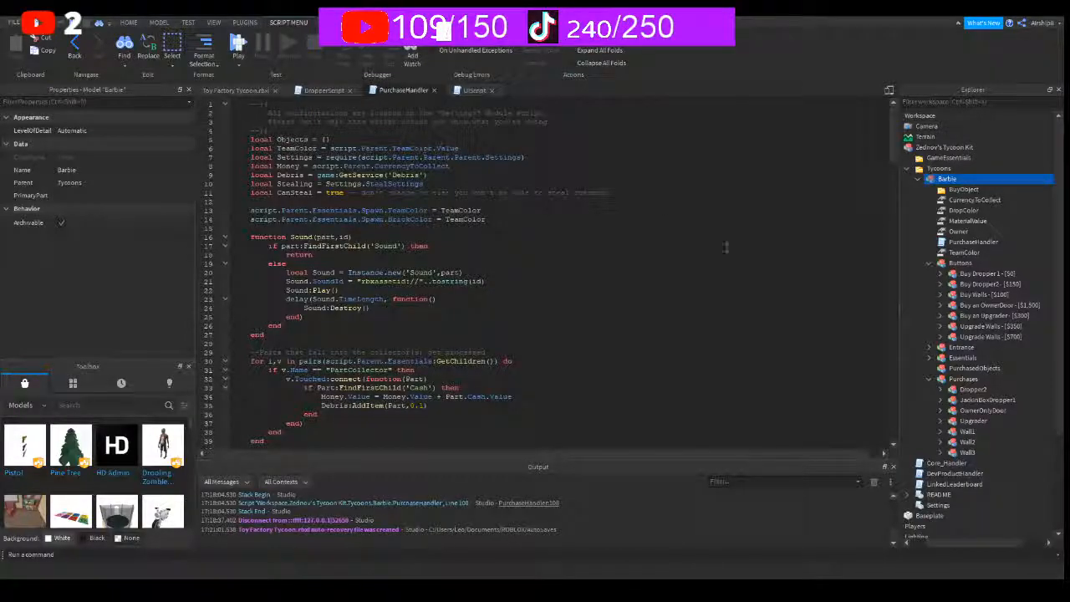
{"action": "left_click", "coordinate": [475, 91]}
{"action": "left_click", "coordinate": [399, 90]}
{"action": "scroll", "coordinate": [365, 165], "scroll_direction": "down", "scroll_amount": 15}
{"action": "scroll", "coordinate": [366, 165], "scroll_direction": "down", "scroll_amount": 5}
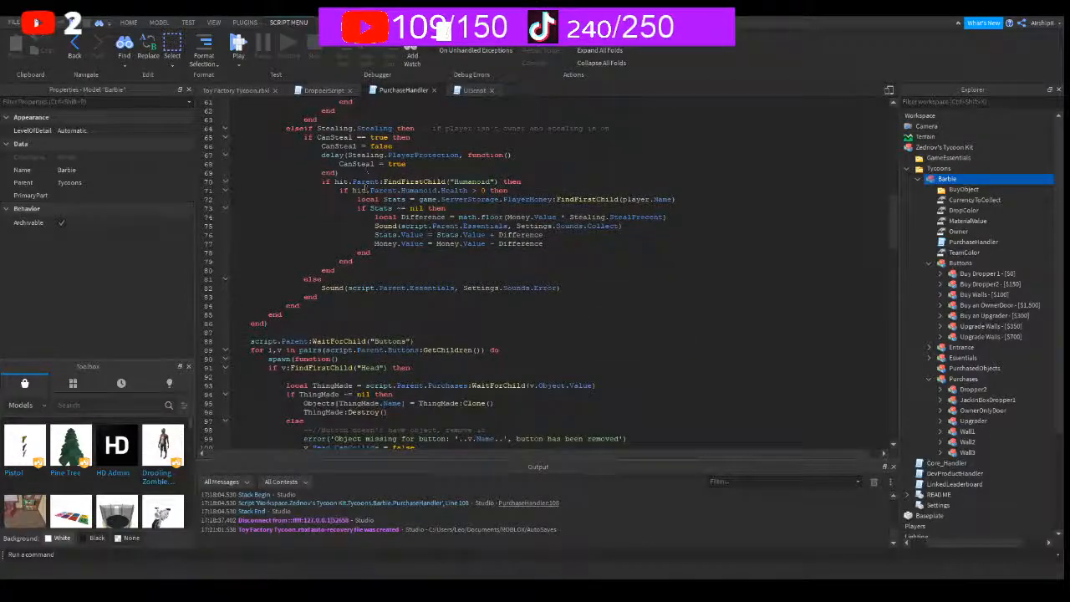
{"action": "scroll", "coordinate": [343, 344], "scroll_direction": "down", "scroll_amount": 2}
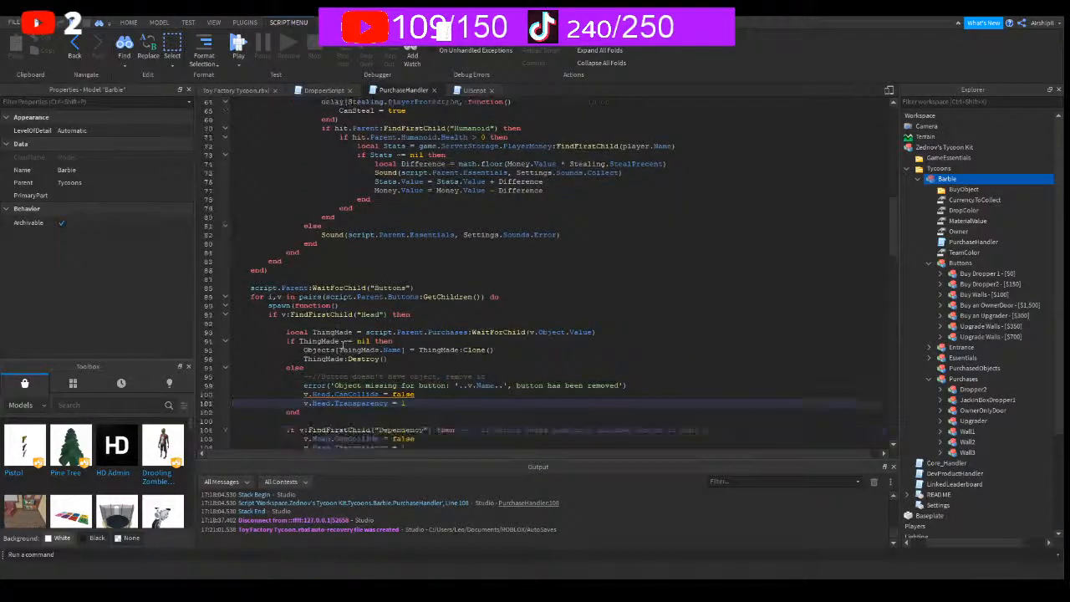
{"action": "scroll", "coordinate": [343, 345], "scroll_direction": "down", "scroll_amount": 2}
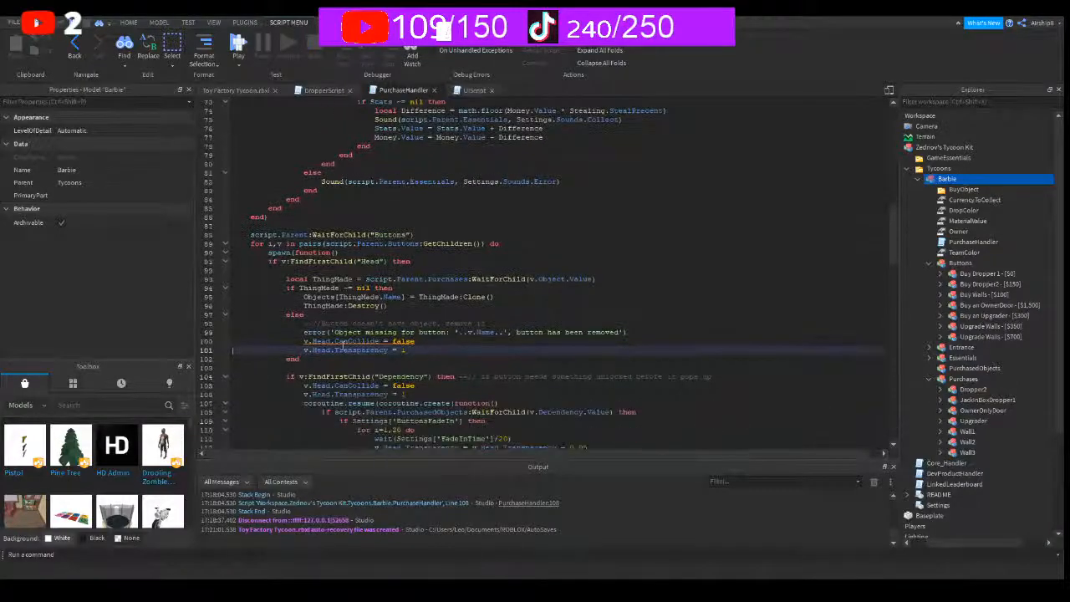
{"action": "scroll", "coordinate": [343, 345], "scroll_direction": "down", "scroll_amount": 4}
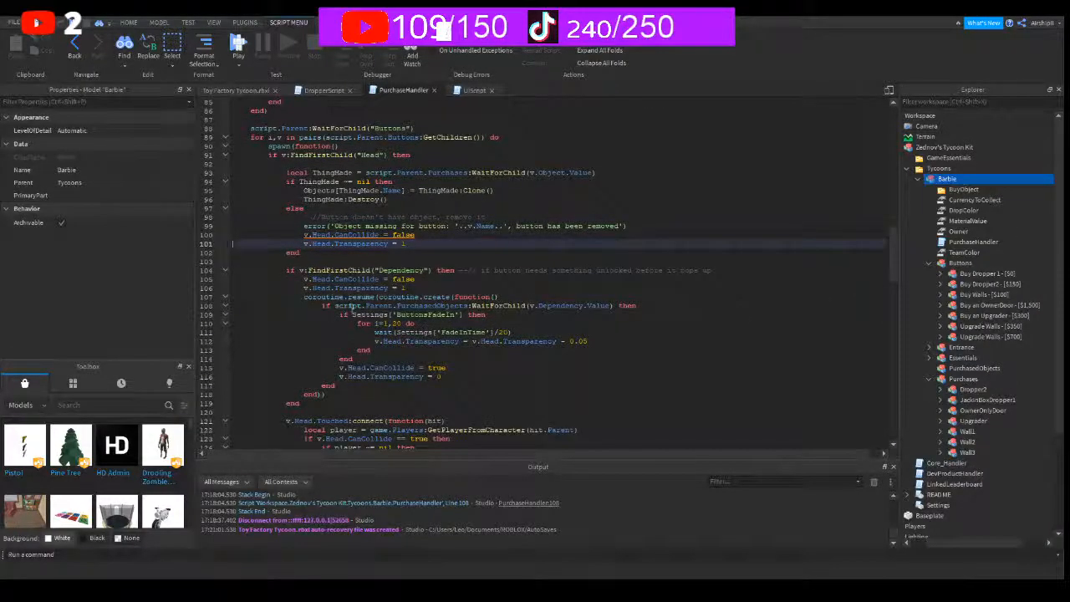
{"action": "scroll", "coordinate": [339, 209], "scroll_direction": "right", "scroll_amount": 1}
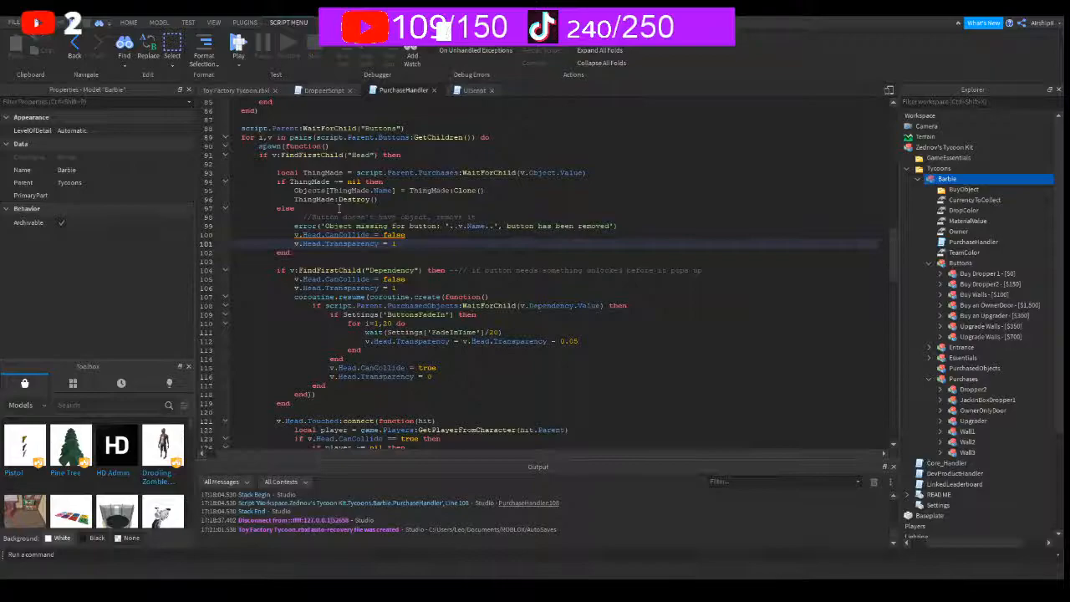
{"action": "scroll", "coordinate": [340, 209], "scroll_direction": "left", "scroll_amount": 1}
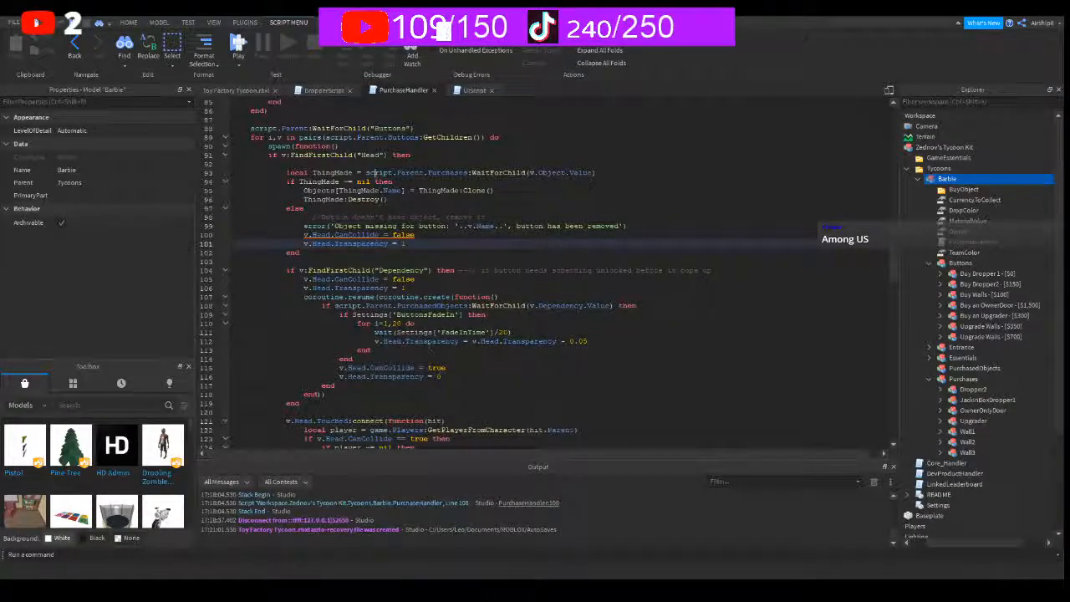
- Delete the Dropper2 model from Barbie's Purchases in the tycoon scene
{"action": "left_click", "coordinate": [252, 87]}
{"action": "scroll", "coordinate": [586, 386], "scroll_direction": "up", "scroll_amount": 3}
{"action": "key", "text": "a"}
{"action": "right_click_drag", "start_coordinate": [586, 386], "coordinate": [588, 387]}
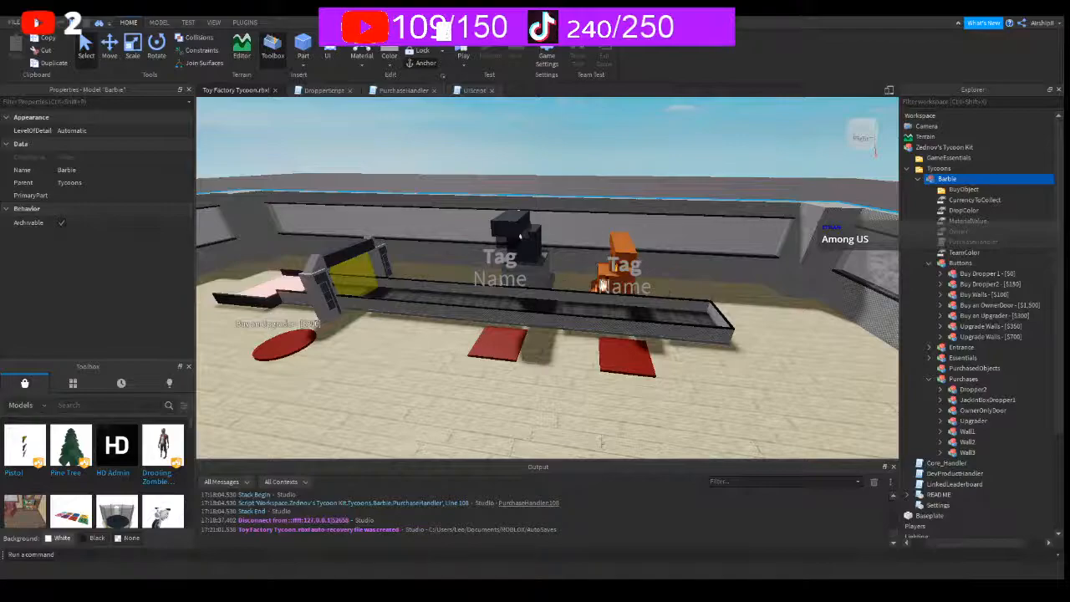
{"action": "left_click", "coordinate": [974, 390]}
{"action": "key", "text": "Delete"}
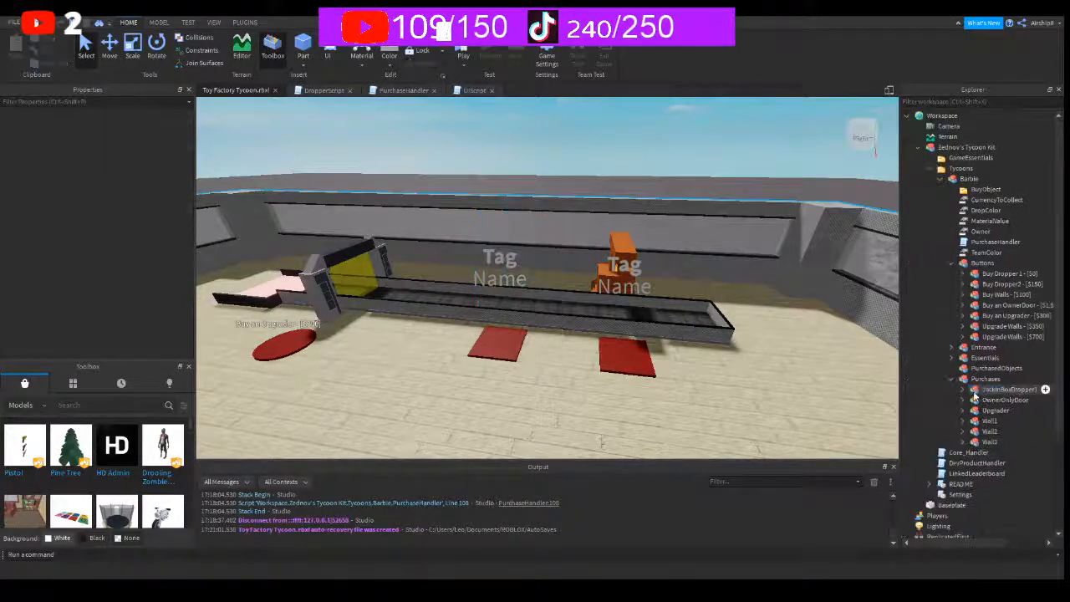
- Duplicate the JackInBoxDropper1 model in Barbie's Purchases and move the copy along the conveyor to behind the second dropper button pad
{"action": "left_click", "coordinate": [977, 391]}
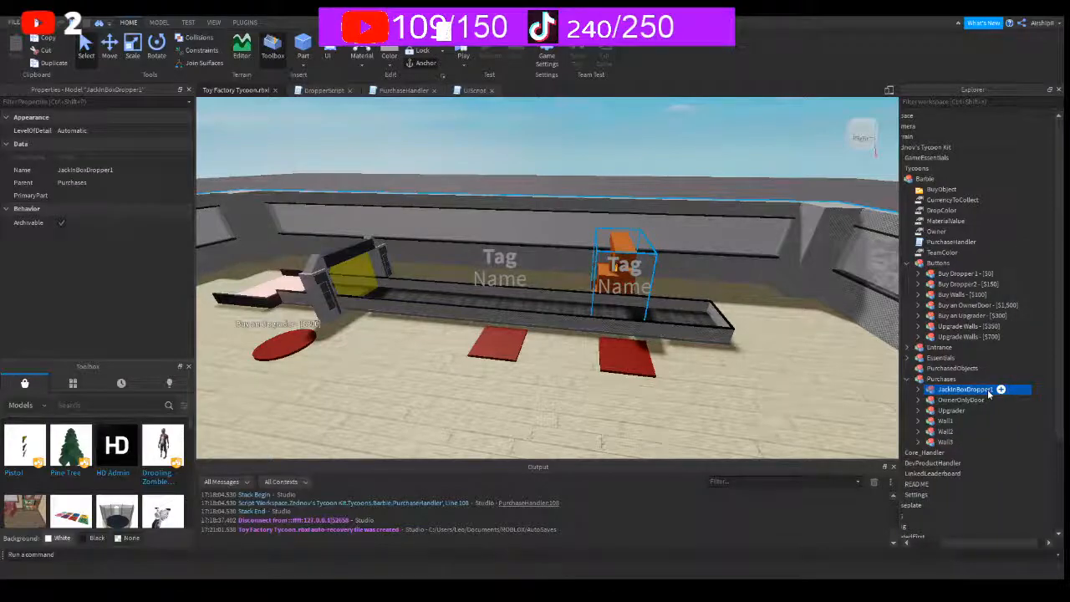
{"action": "key", "text": "ctrl+d"}
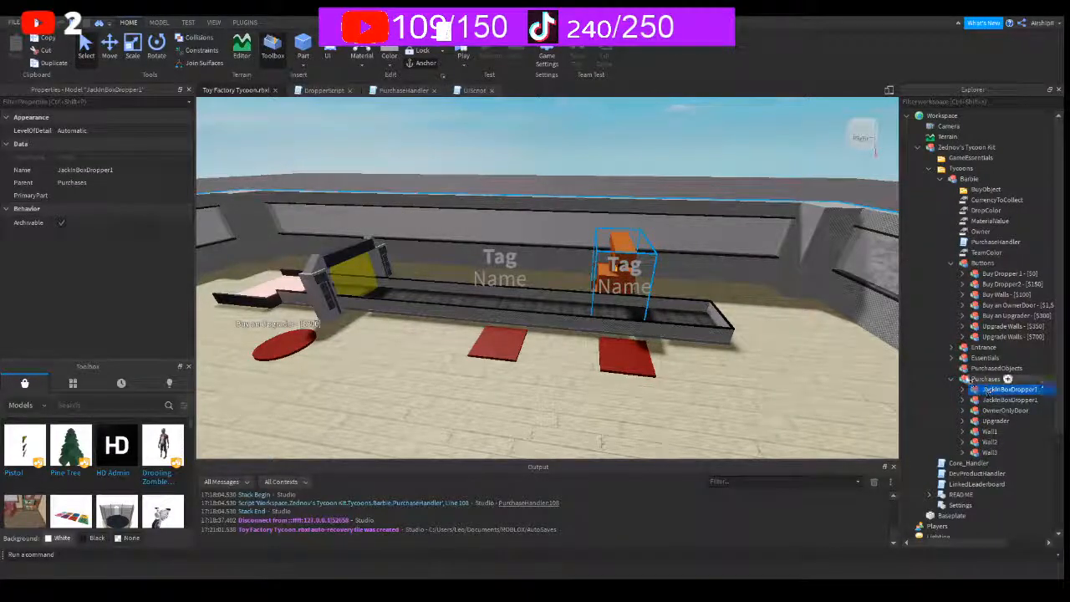
{"action": "left_click", "coordinate": [106, 50]}
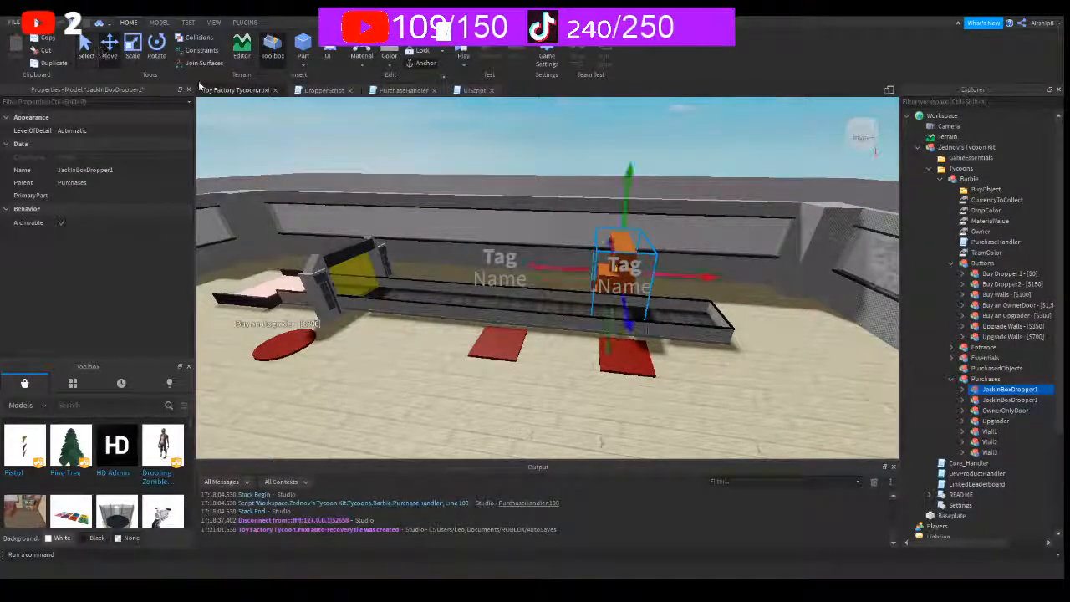
{"action": "left_click_drag", "start_coordinate": [707, 277], "coordinate": [596, 281]}
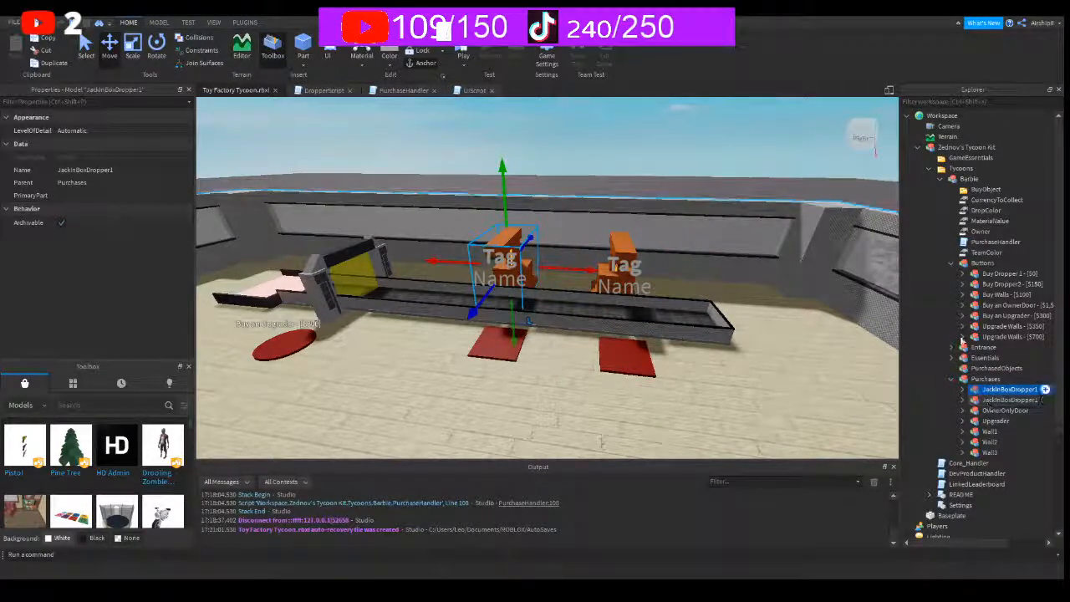
- Rename the duplicated dropper model in Purchases as JackInBoxDropper2
{"action": "key", "text": "F2"}
{"action": "type", "text": "2"}
{"action": "key", "text": "Return"}
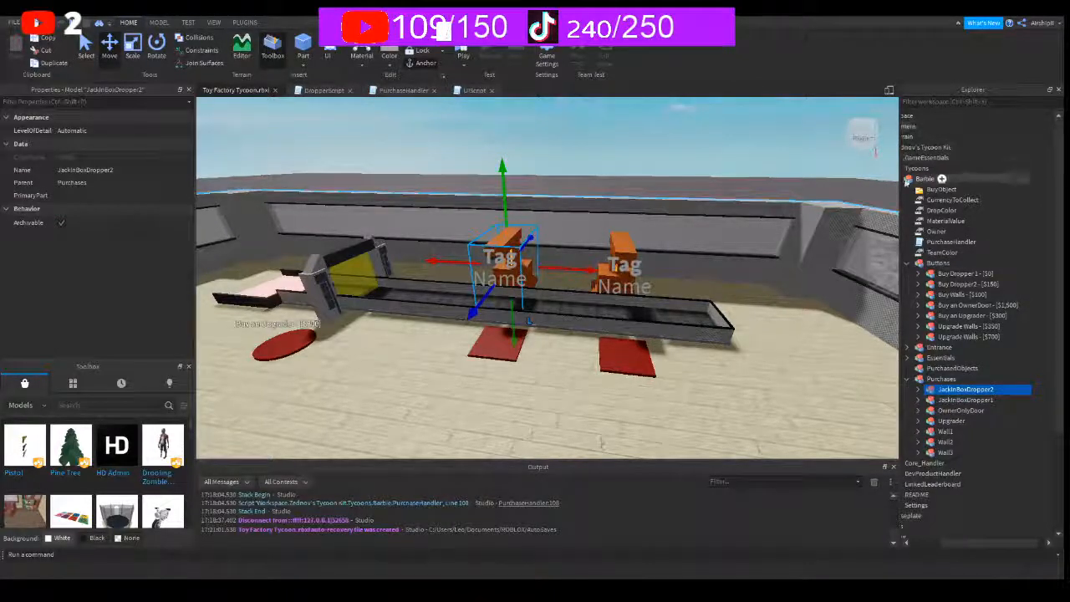
- Rename the Buy Dropper 1 button model to "Buy Jack in the box dropper 1 - [$0]"
{"action": "left_click", "coordinate": [961, 275]}
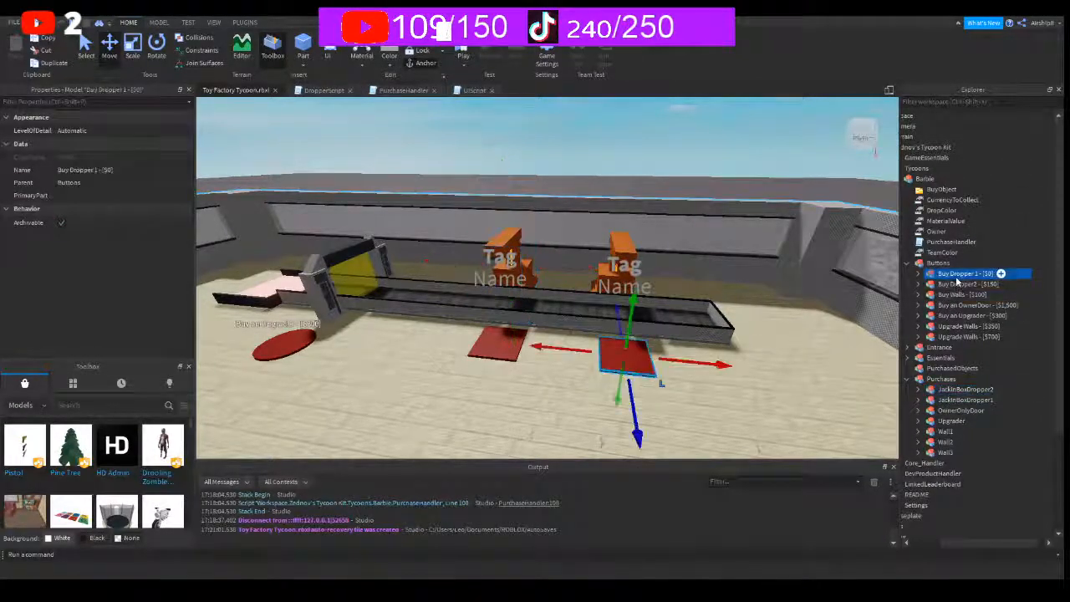
{"action": "key", "text": "F2"}
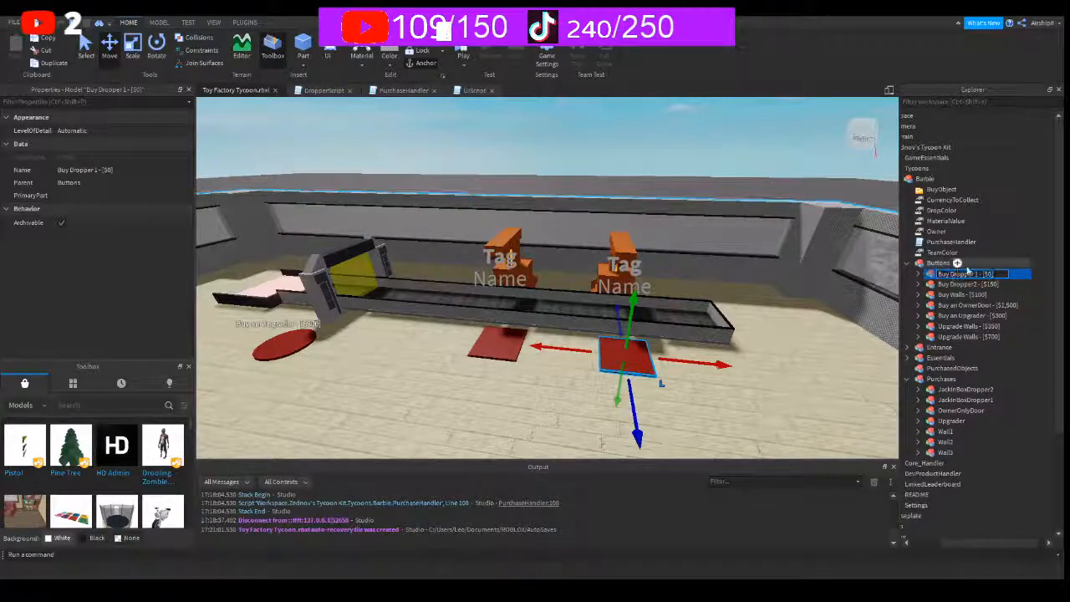
{"action": "left_click", "coordinate": [952, 274]}
{"action": "type", "text": "JACkInBox"}
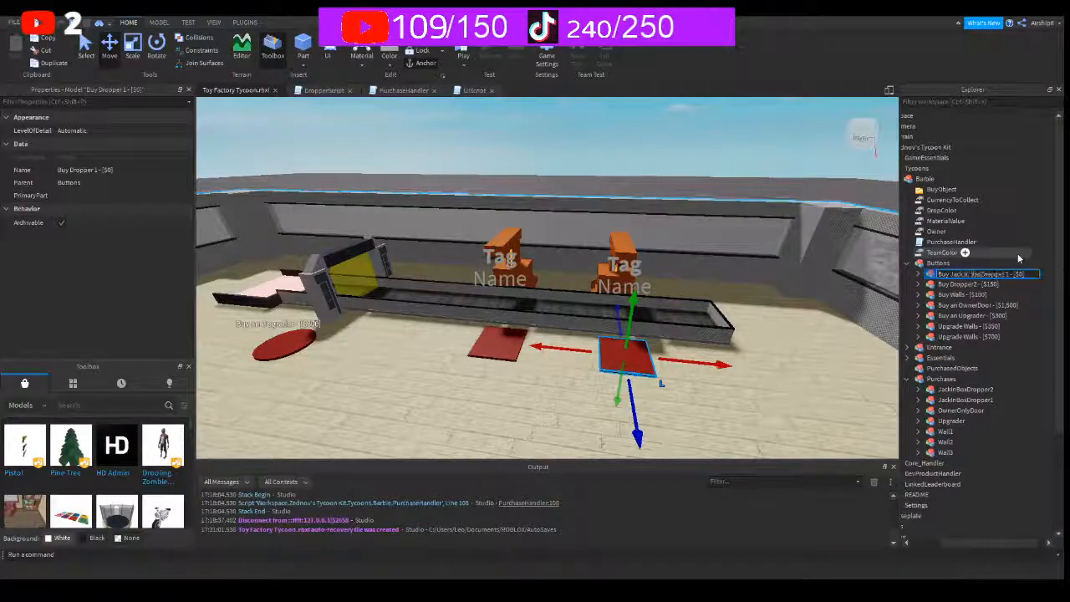
{"action": "type", "text": " v"}
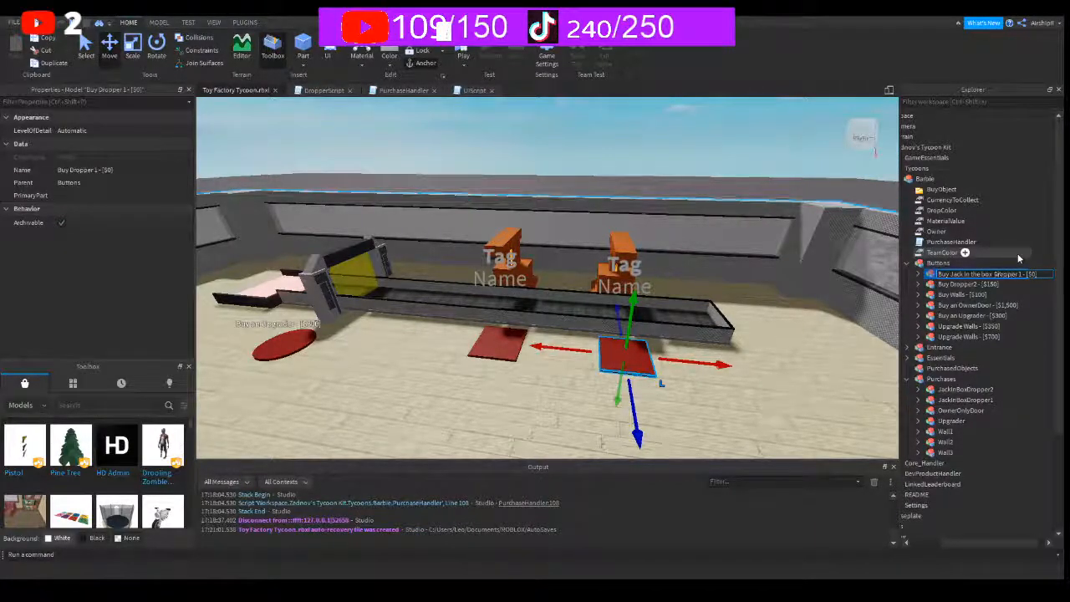
{"action": "key", "text": "BackSpace"}
{"action": "type", "text": "d"}
{"action": "key", "text": "Return"}
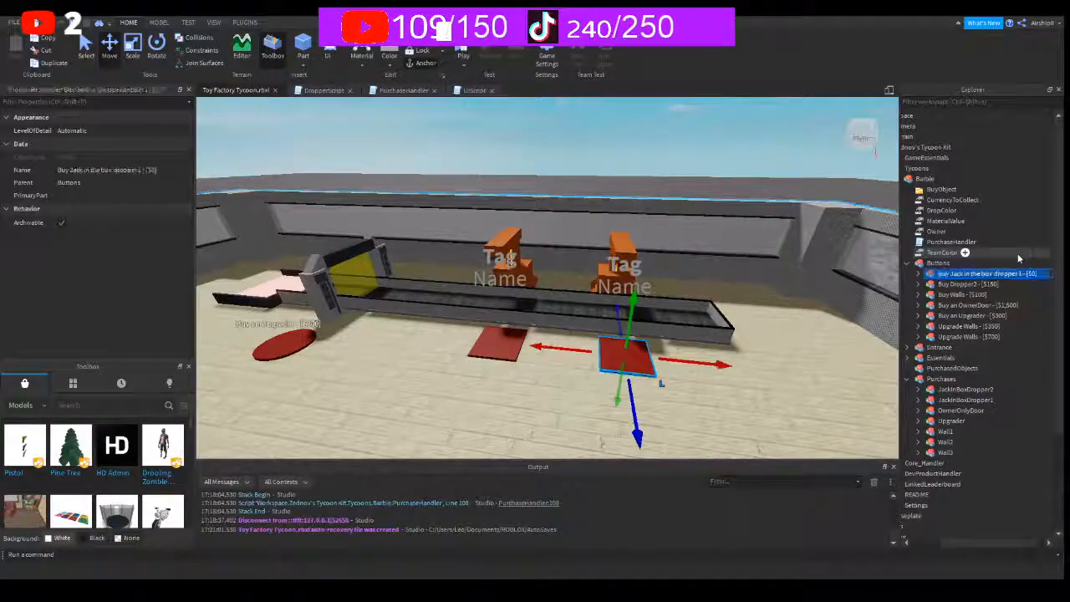
- Rename the Buy Dropper2 button model to "Buy Jack in the box dropper 2 - [$150]"
{"action": "left_click", "coordinate": [970, 284]}
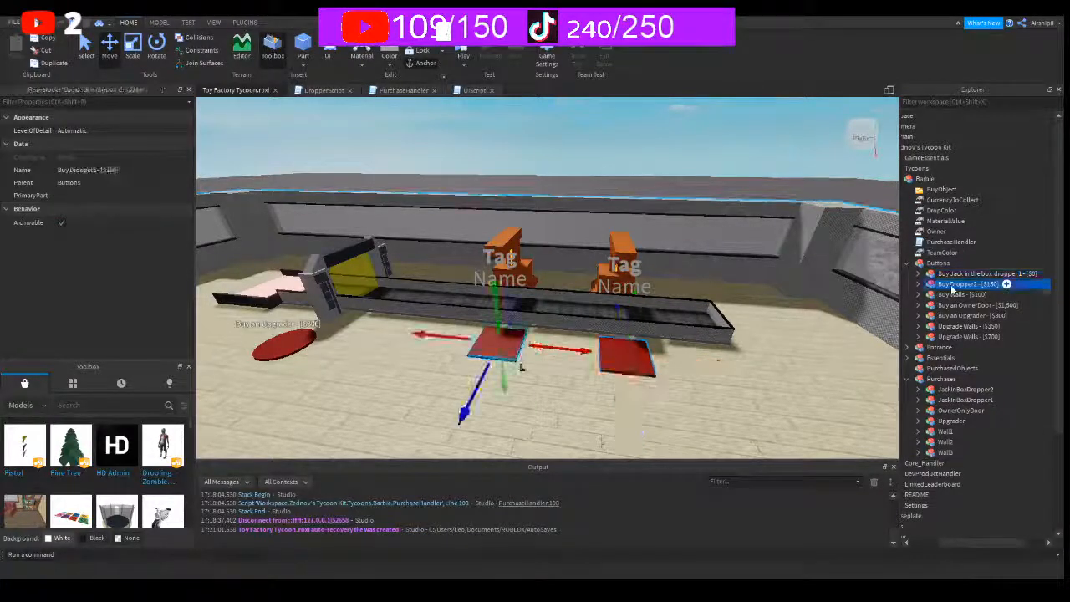
{"action": "key", "text": "F2"}
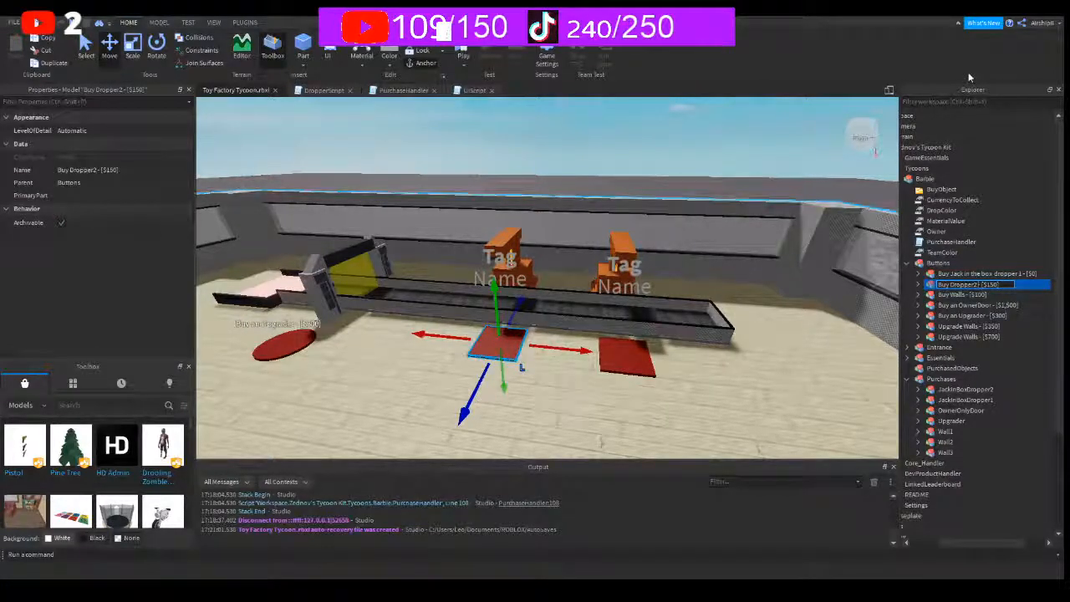
{"action": "key", "text": "BackSpace"}
{"action": "key", "text": "BackSpace"}
{"action": "key", "text": "BackSpace"}
{"action": "key", "text": "BackSpace"}
{"action": "key", "text": "BackSpace"}
{"action": "key", "text": "BackSpace"}
{"action": "key", "text": "BackSpace"}
{"action": "key", "text": "BackSpace"}
{"action": "type", "text": "Jack in the box dropper 2"}
{"action": "key", "text": "Return"}
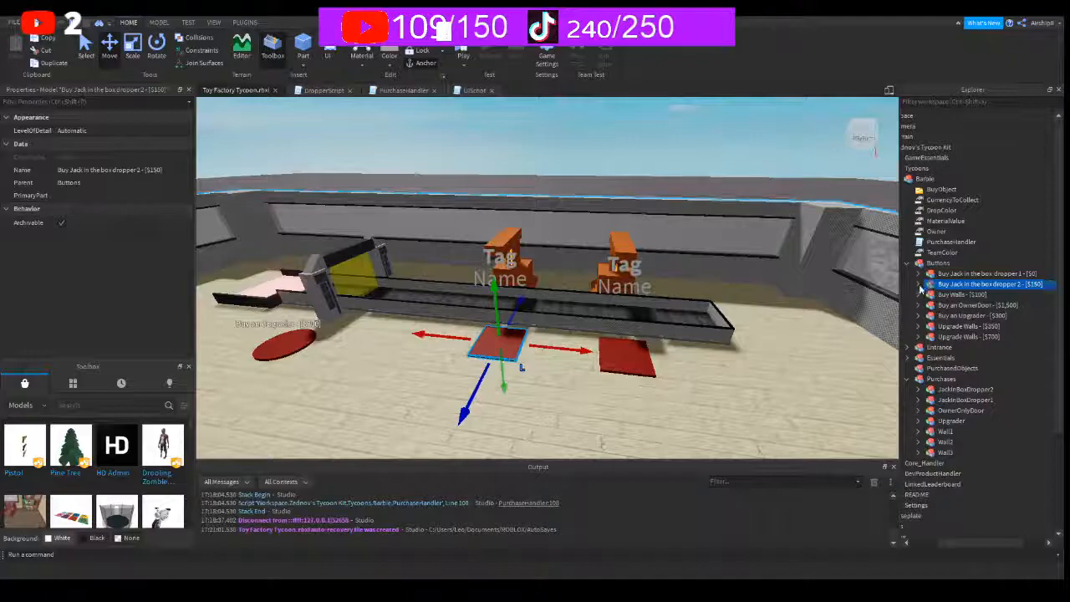
- Check the tag and Dependency values inside the Jack in the box dropper 2 button, and save the place file
{"action": "left_click", "coordinate": [919, 285]}
{"action": "left_click", "coordinate": [950, 326]}
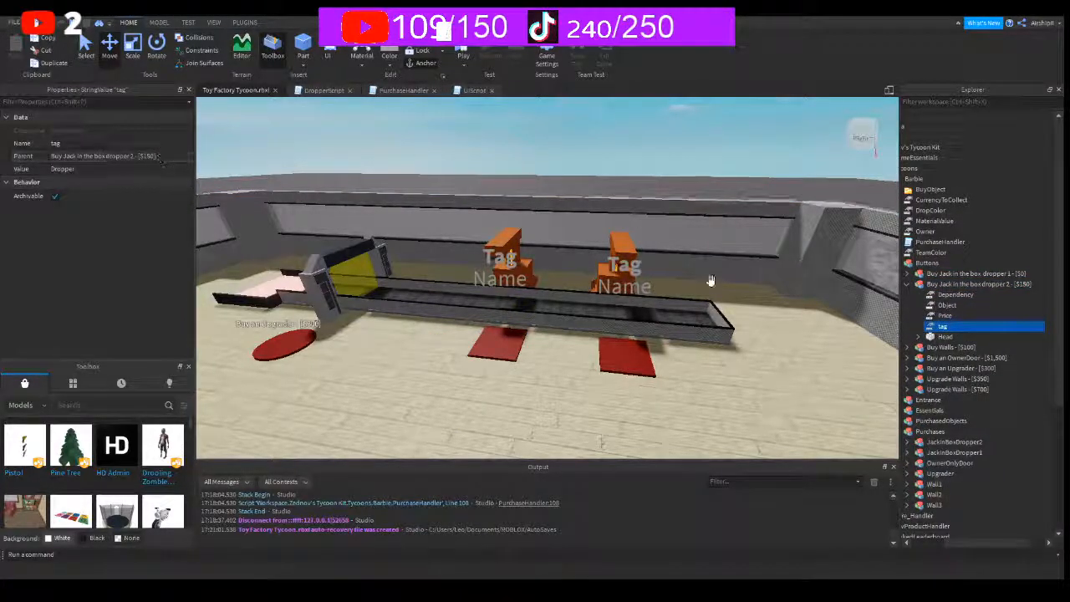
{"action": "left_click_drag", "start_coordinate": [939, 294], "coordinate": [938, 319]}
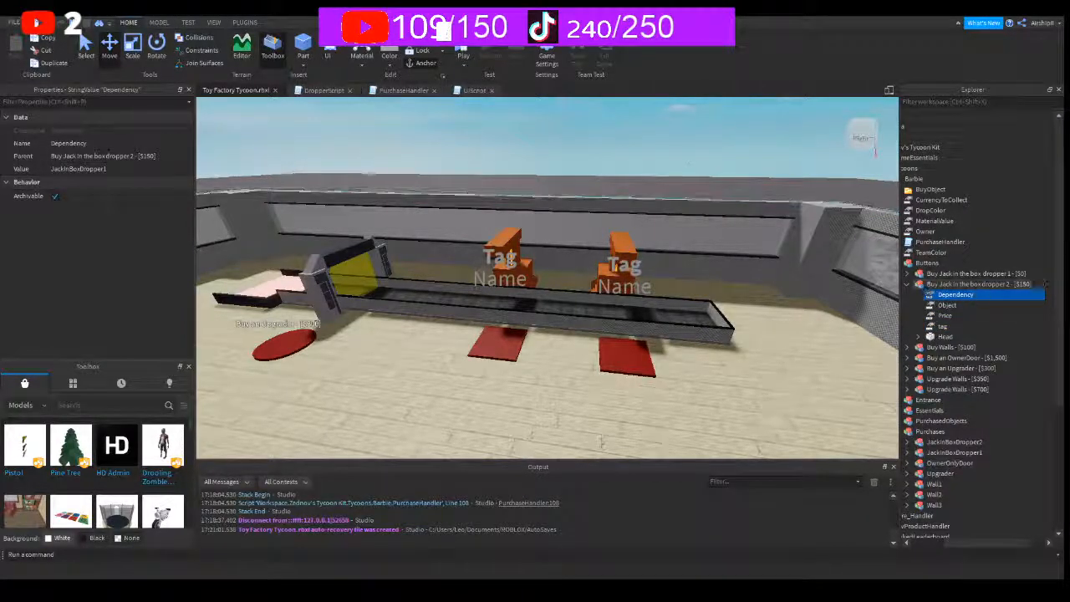
{"action": "key", "text": "ctrl+s"}
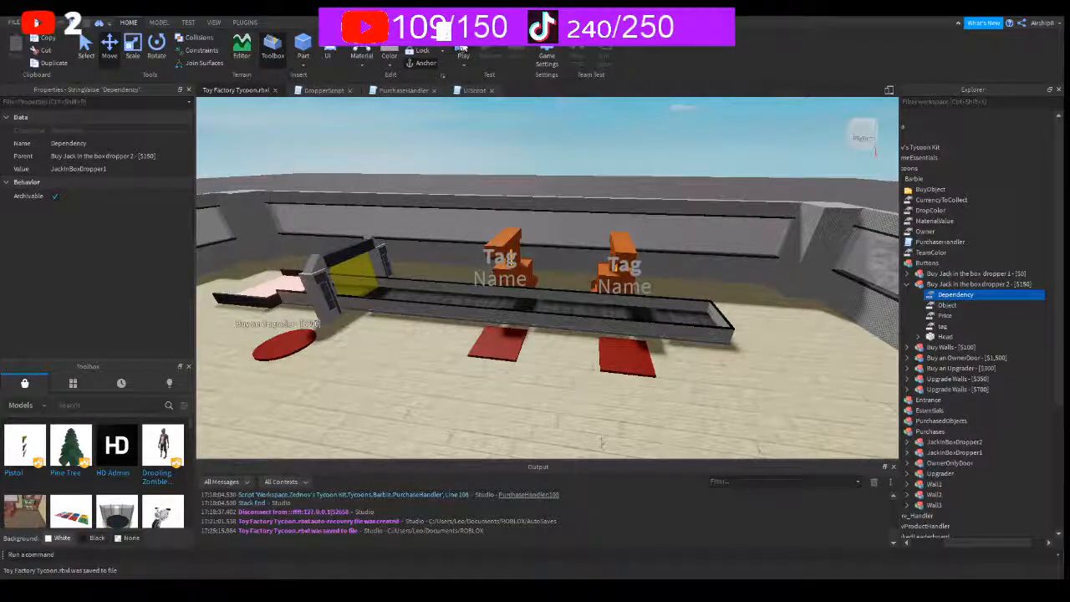
- Playtest the tycoon, walk the character towards the dropper buttons to check them, and stop the test
{"action": "left_click", "coordinate": [462, 50]}
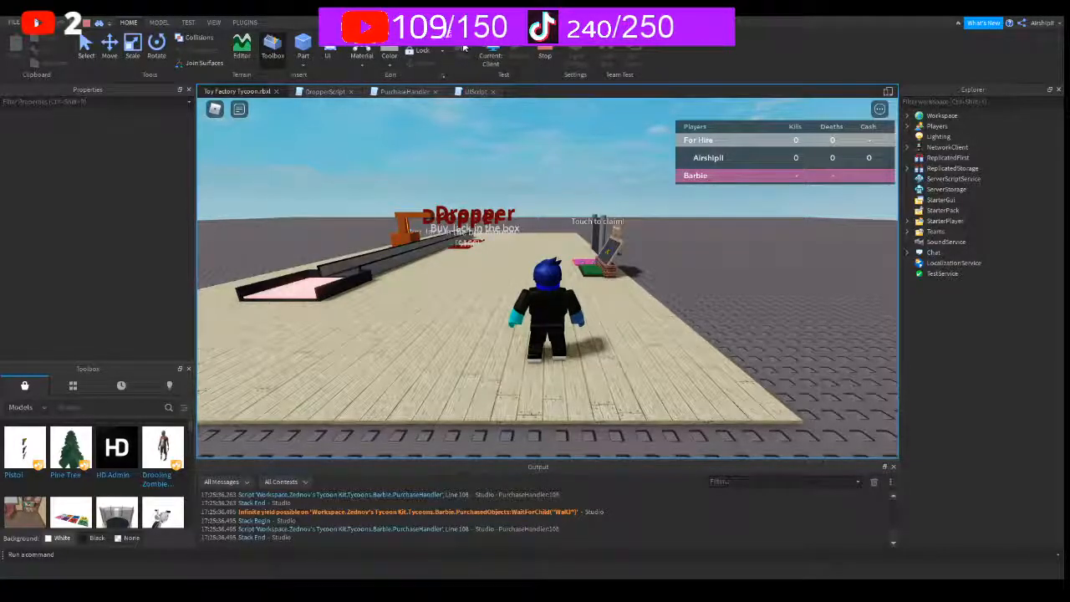
{"action": "key", "text": "w"}
{"action": "right_click_drag", "start_coordinate": [654, 249], "coordinate": [576, 313]}
{"action": "left_click", "coordinate": [544, 52]}
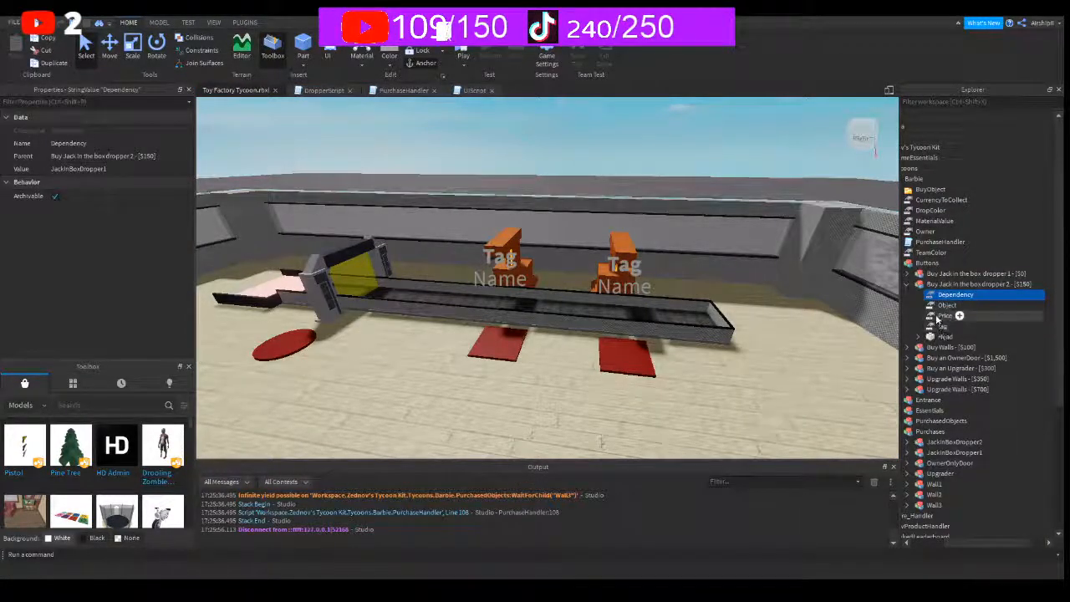
- Set the Object value of the Jack in the box dropper 2 button to JackInTheBoxDropper2
{"action": "left_click", "coordinate": [948, 306]}
{"action": "left_click", "coordinate": [118, 168]}
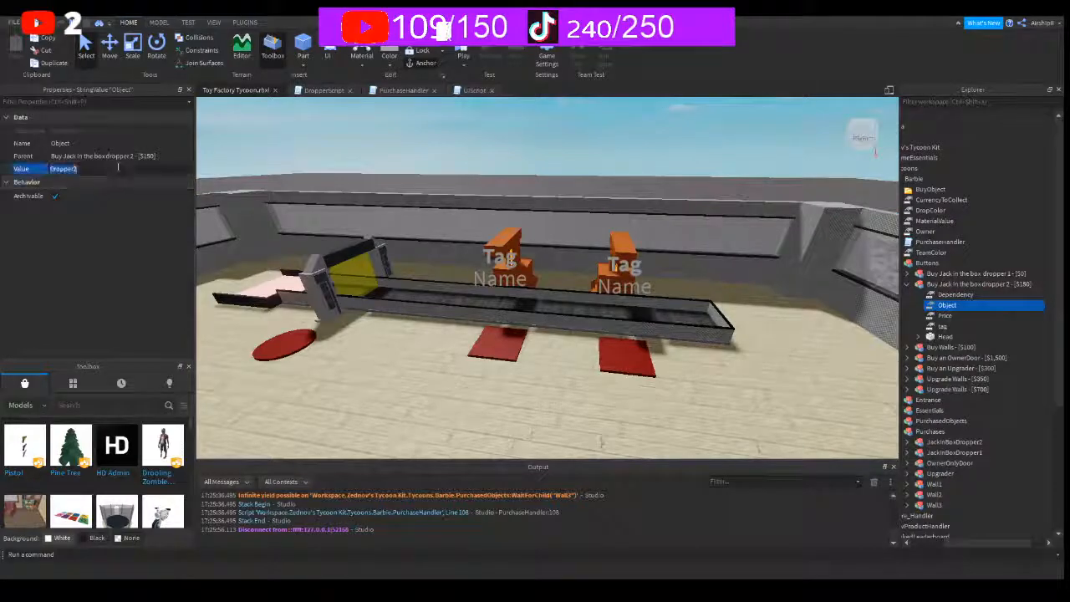
{"action": "type", "text": "JackInTheBoxDropp"}
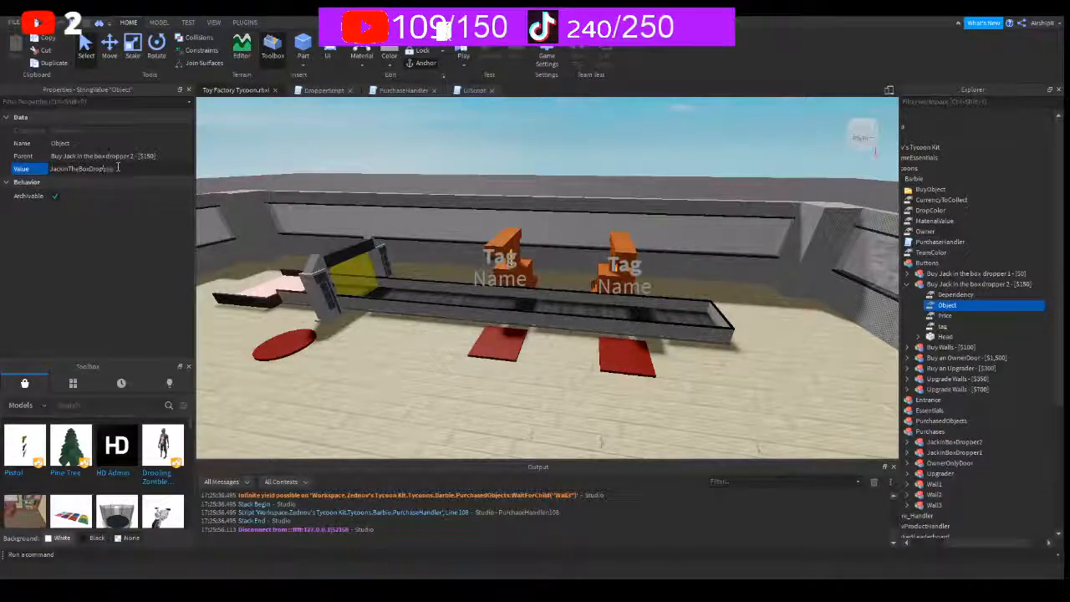
{"action": "type", "text": "er2"}
{"action": "key", "text": "Return"}
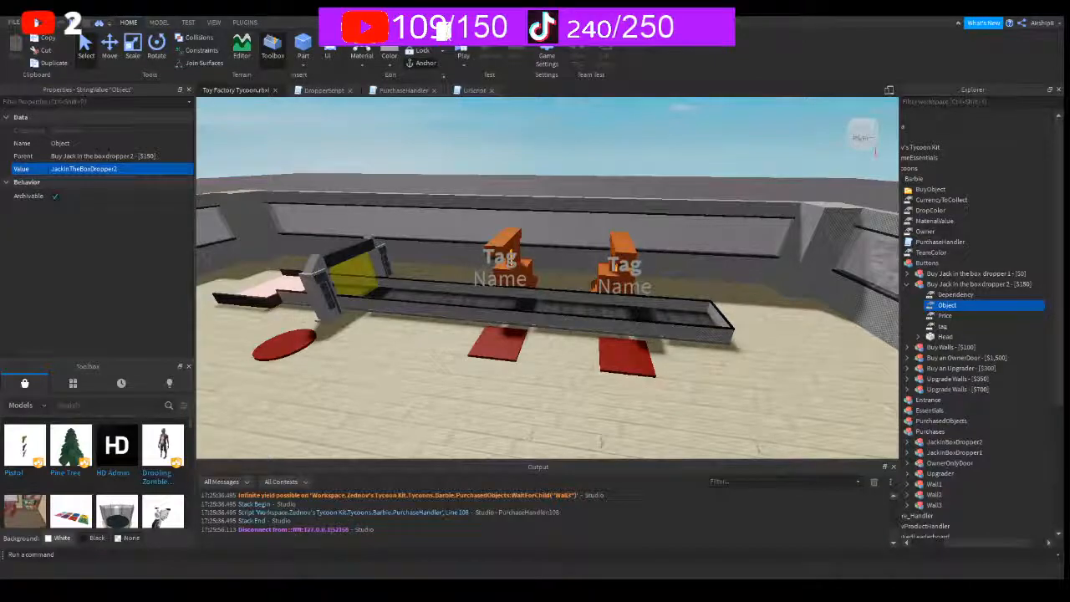
- Playtest again with the changed Object value, walk up to both dropper button pads, and end the test
{"action": "left_click", "coordinate": [465, 51]}
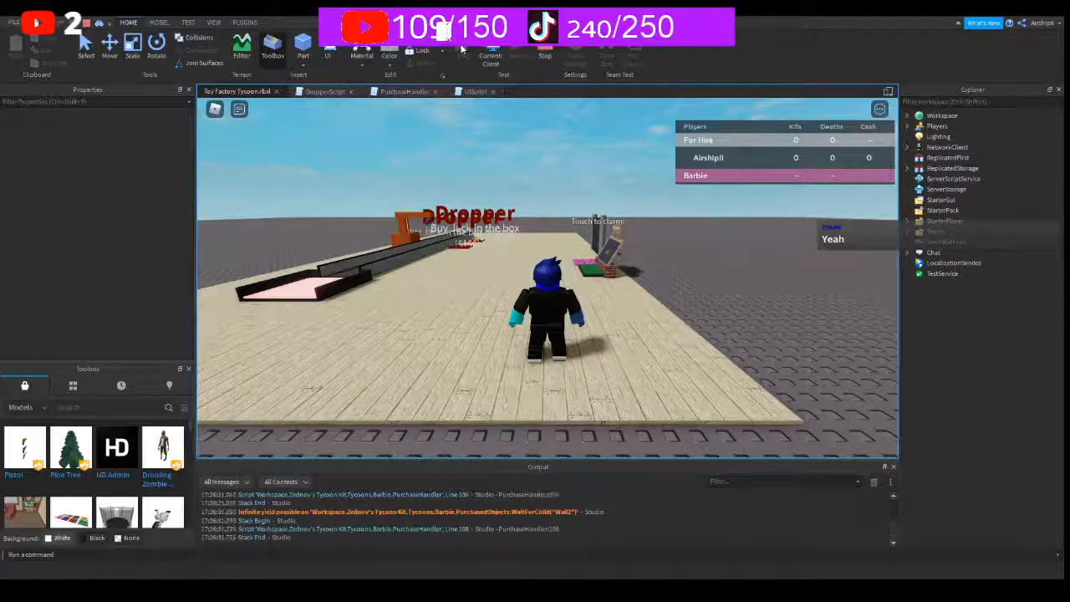
{"action": "key", "text": "w"}
{"action": "right_click_drag", "start_coordinate": [607, 294], "coordinate": [539, 293]}
{"action": "key", "text": "w"}
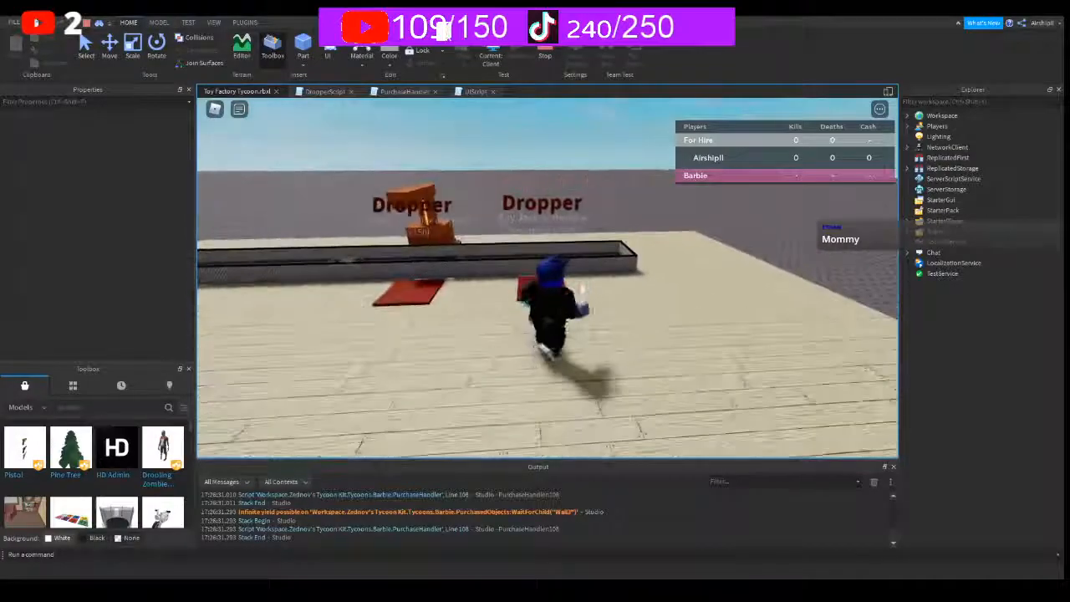
{"action": "key", "text": "s"}
{"action": "key", "text": "d"}
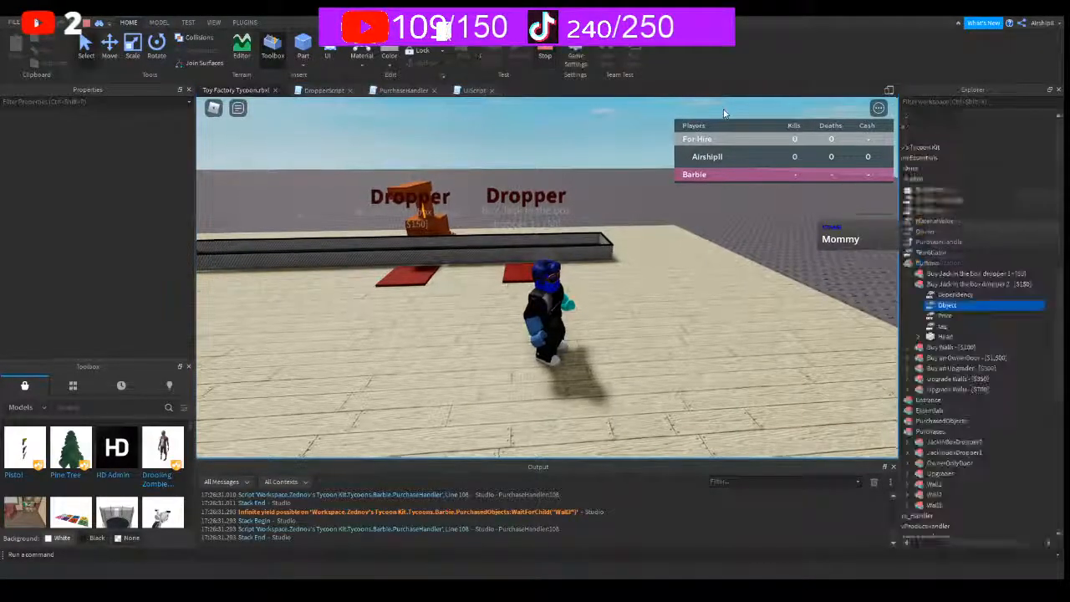
{"action": "key", "text": "shift+F5"}
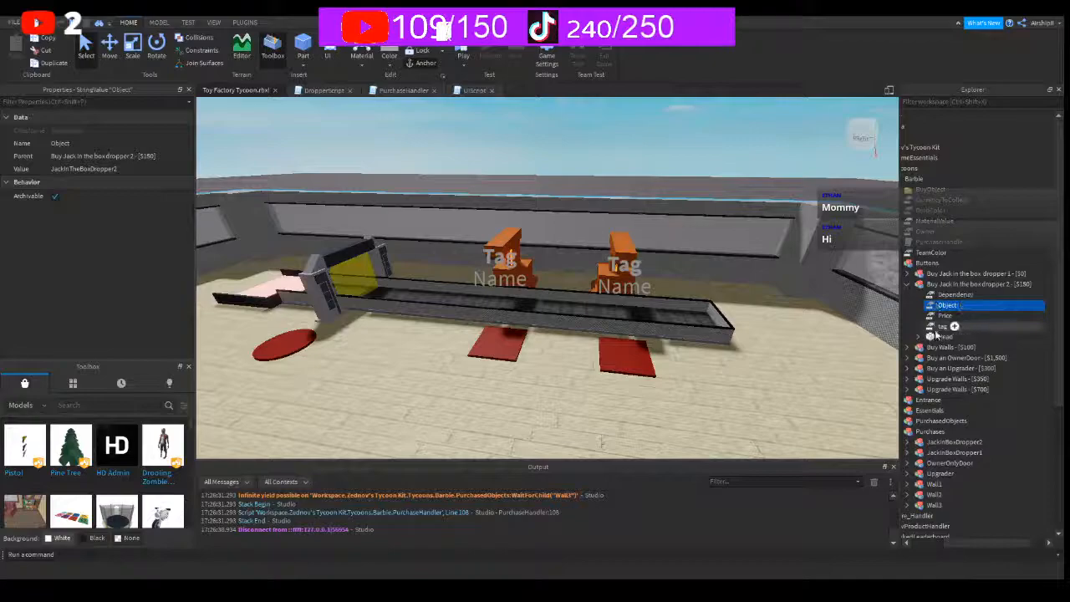
- Inspect the contents of both Jack in the box dropper buttons, including the second one's Dependency value and its header's UIScript
{"action": "left_click", "coordinate": [927, 284]}
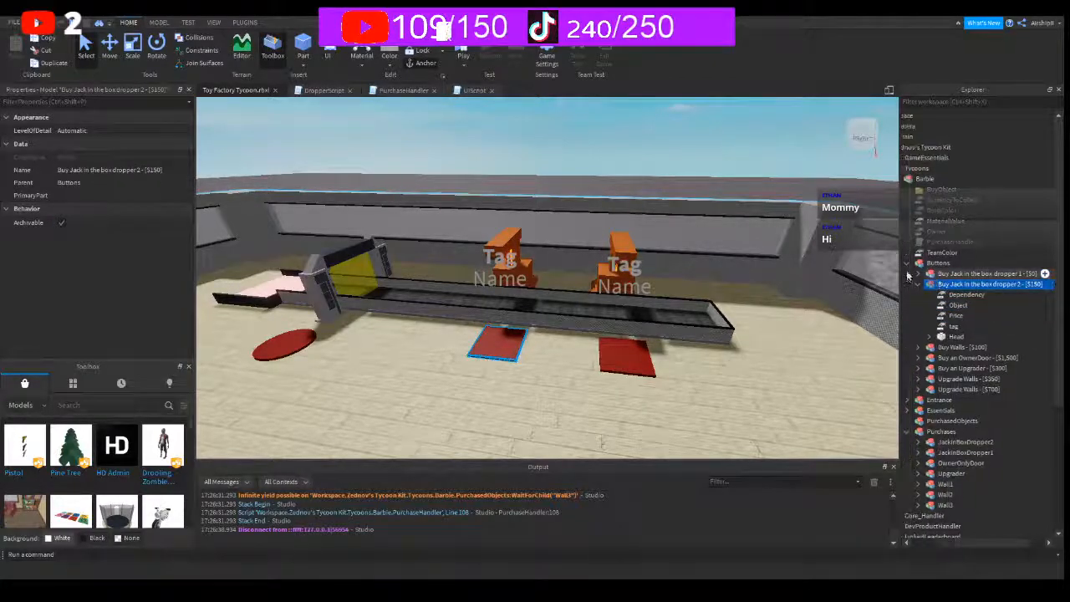
{"action": "left_click", "coordinate": [918, 274]}
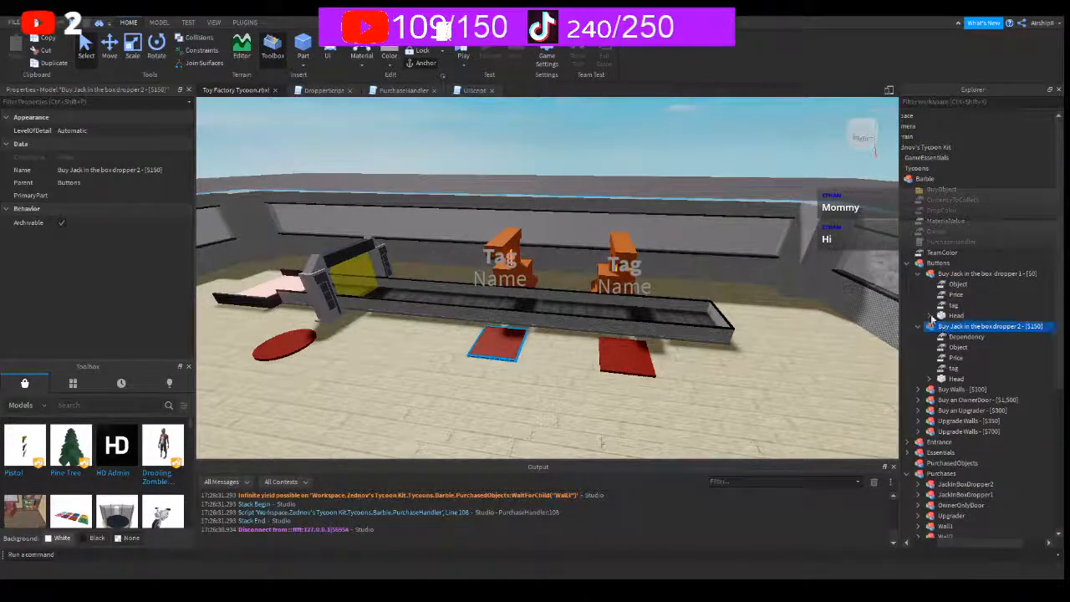
{"action": "left_click", "coordinate": [919, 274]}
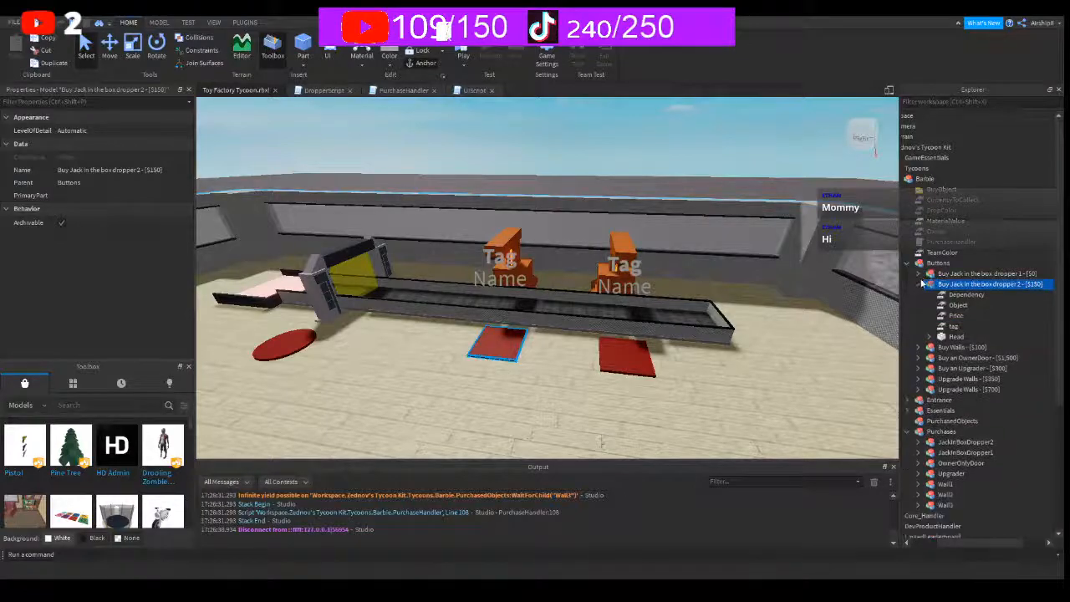
{"action": "left_click", "coordinate": [943, 296]}
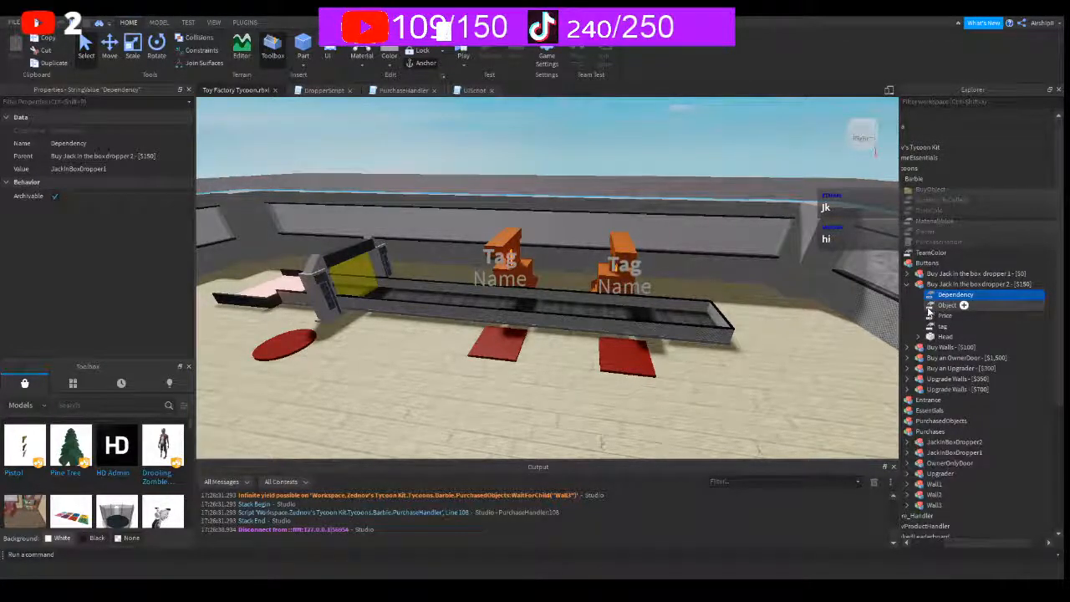
{"action": "left_click", "coordinate": [921, 337]}
{"action": "left_click", "coordinate": [920, 337]}
{"action": "left_click", "coordinate": [919, 337]}
{"action": "left_click", "coordinate": [931, 347]}
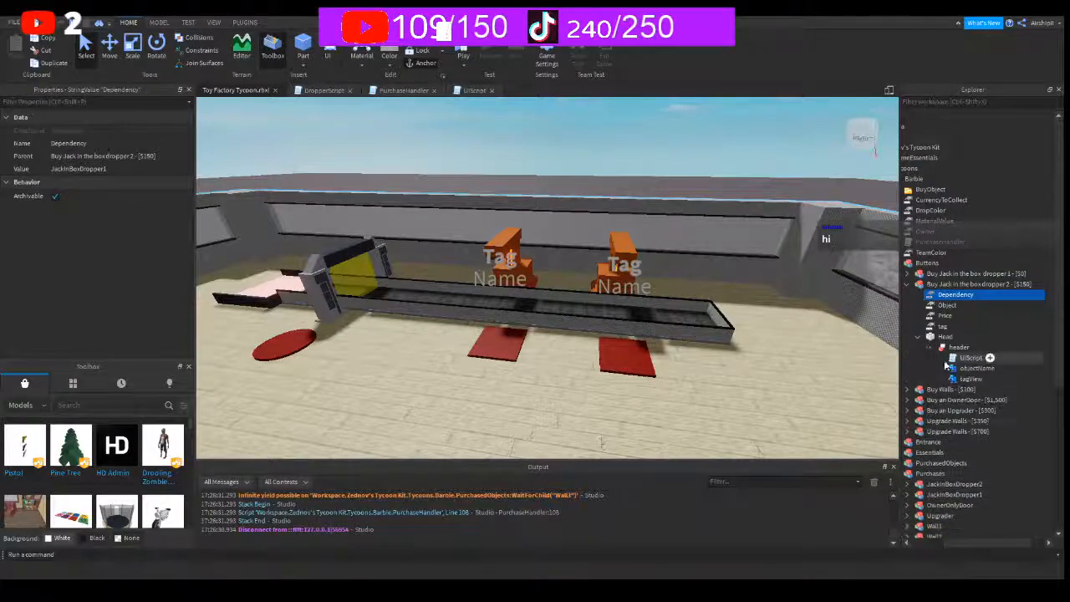
{"action": "double_click", "coordinate": [969, 358]}
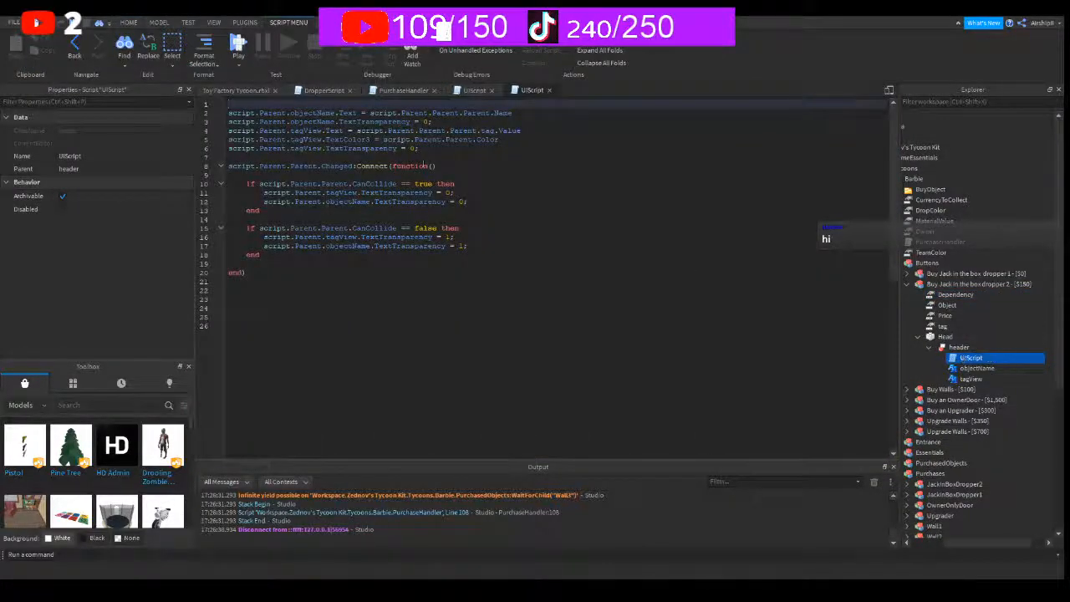
{"action": "left_click", "coordinate": [550, 90]}
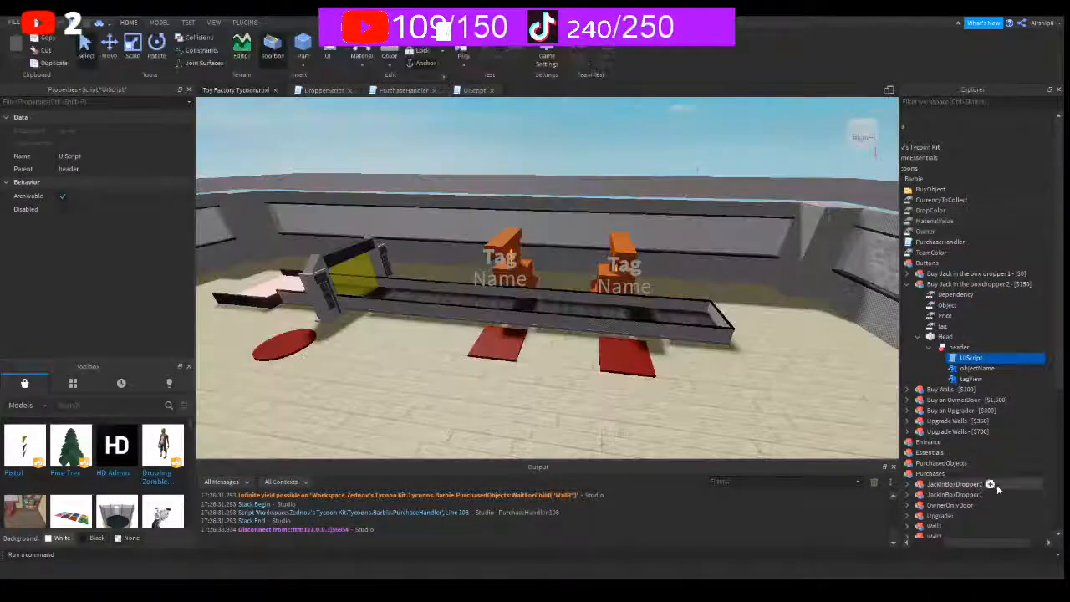
- Compare the JackInBoxDropper2 model's name with the Dependency and Object values of the Jack in the box dropper 2 button
{"action": "left_click", "coordinate": [955, 484]}
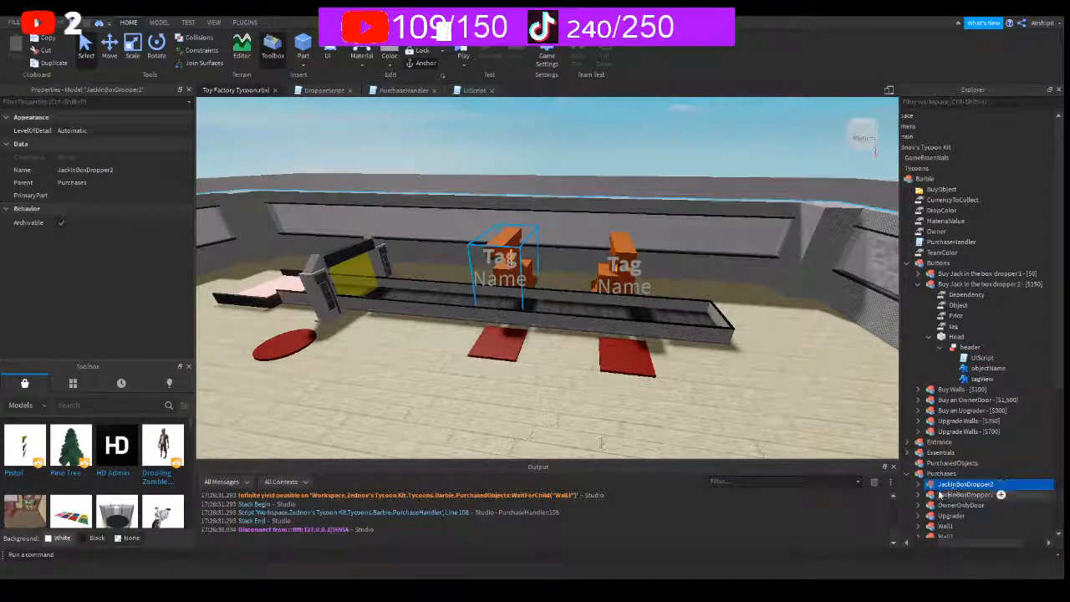
{"action": "left_click", "coordinate": [966, 295]}
{"action": "left_click", "coordinate": [118, 168]}
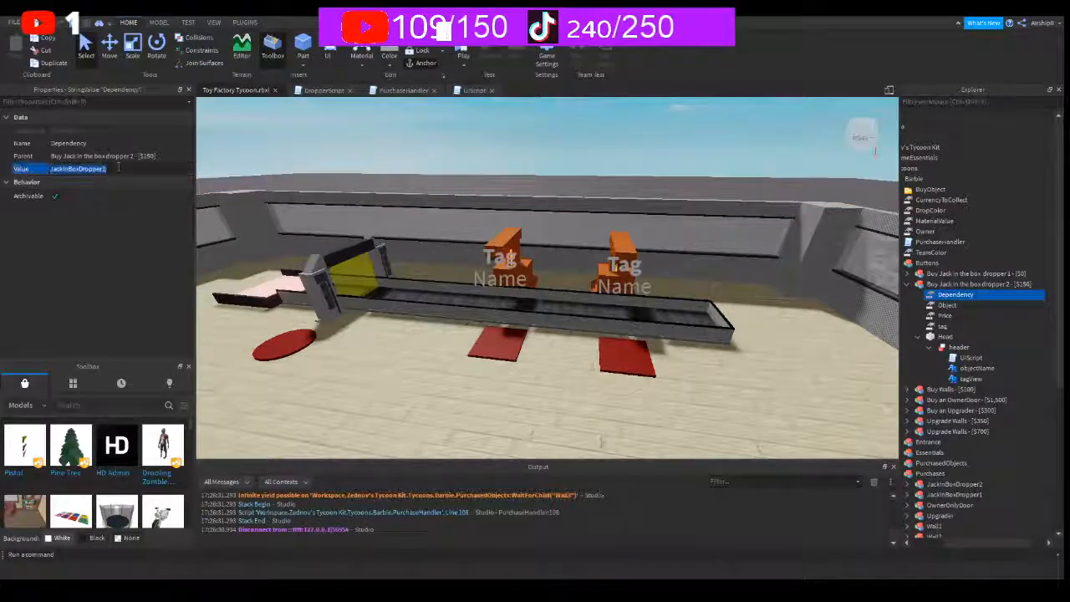
{"action": "left_click", "coordinate": [947, 305]}
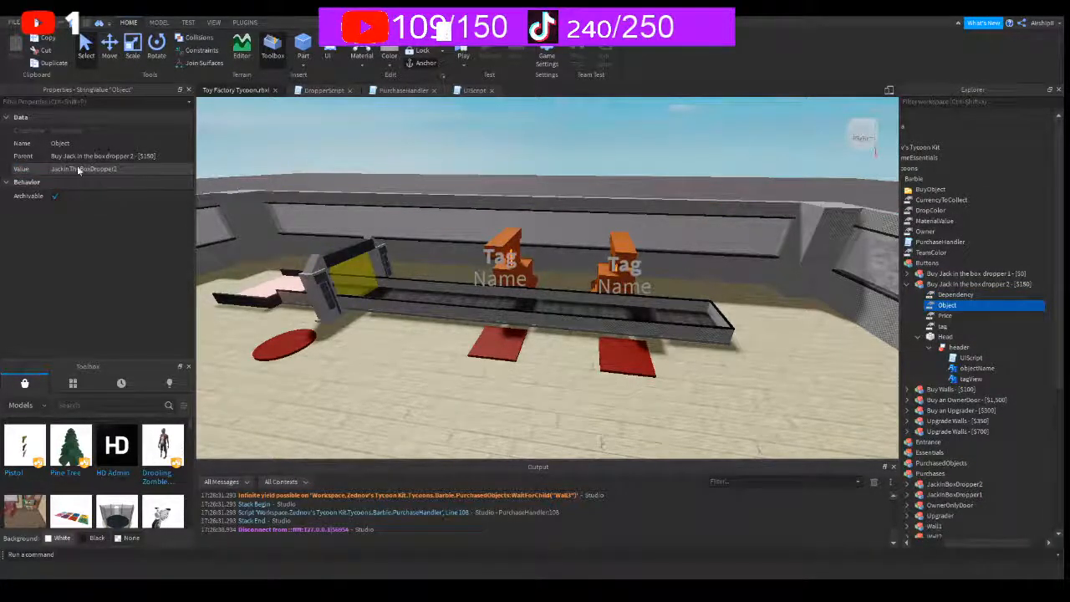
- Set the Object value of the Jack in the box dropper 2 button to JackInBoxDropper2
{"action": "left_click", "coordinate": [933, 295]}
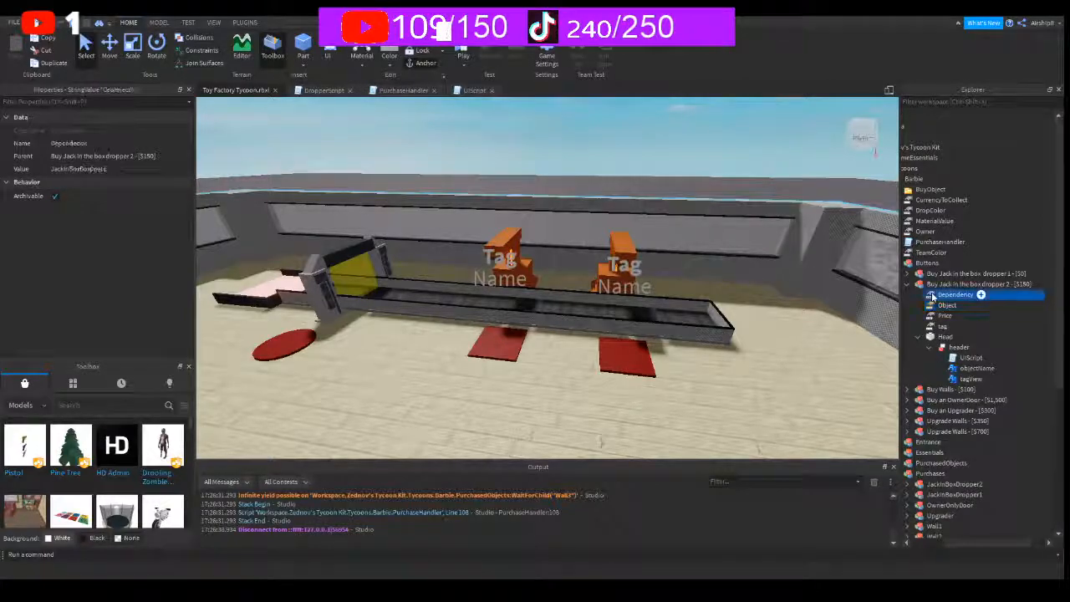
{"action": "left_click", "coordinate": [943, 306]}
{"action": "left_click", "coordinate": [104, 169]}
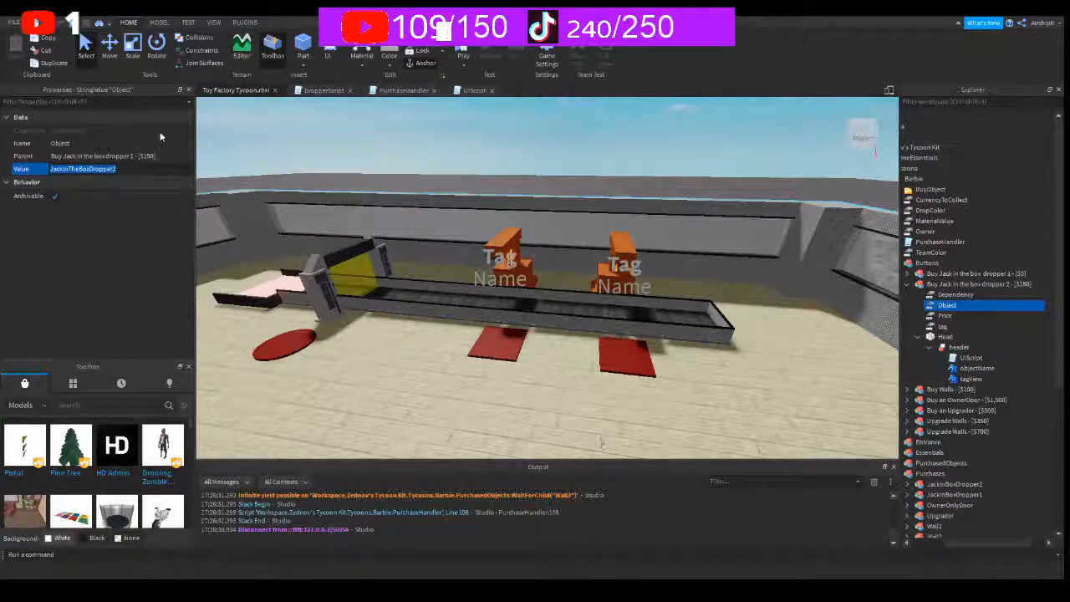
{"action": "key", "text": "Right"}
{"action": "key", "text": "Left"}
{"action": "key", "text": "Left"}
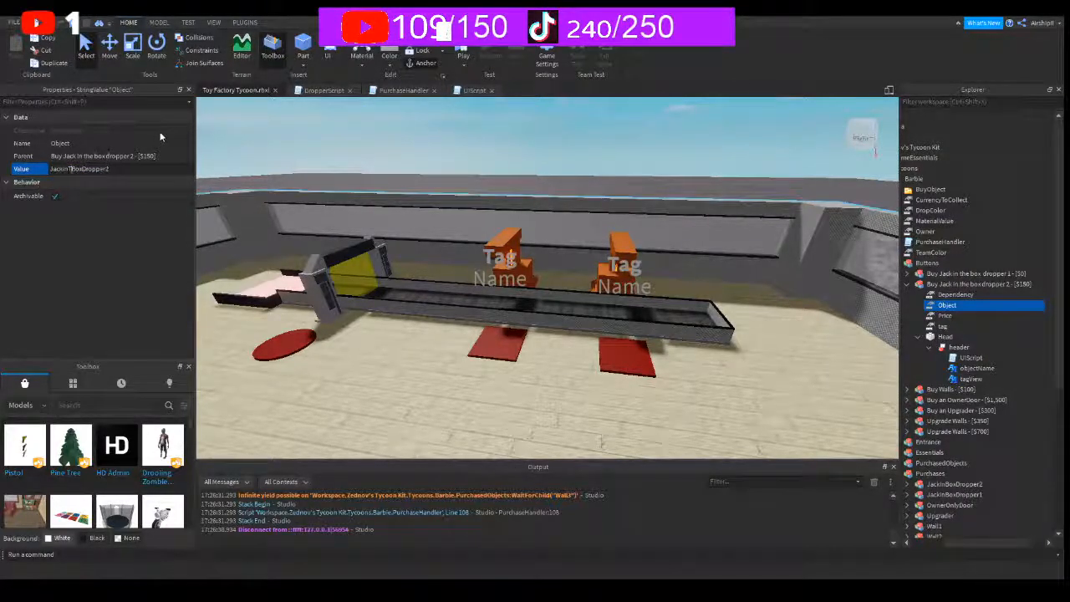
{"action": "key", "text": "BackSpace"}
{"action": "key", "text": "Return"}
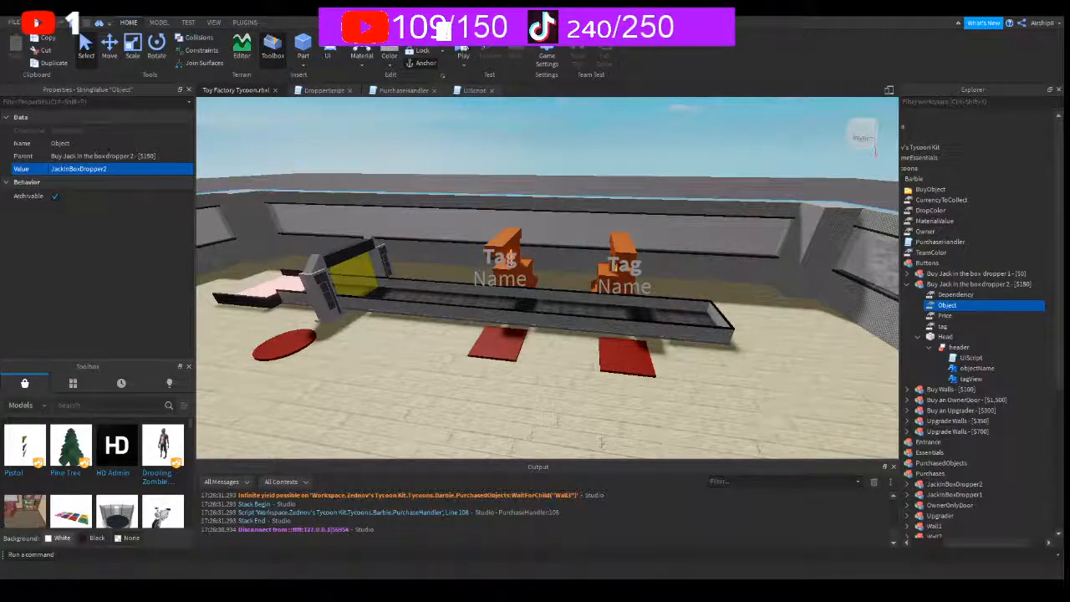
- Start a playtest and claim the Barbie tycoon by walking into its entrance gate
{"action": "left_click", "coordinate": [464, 47]}
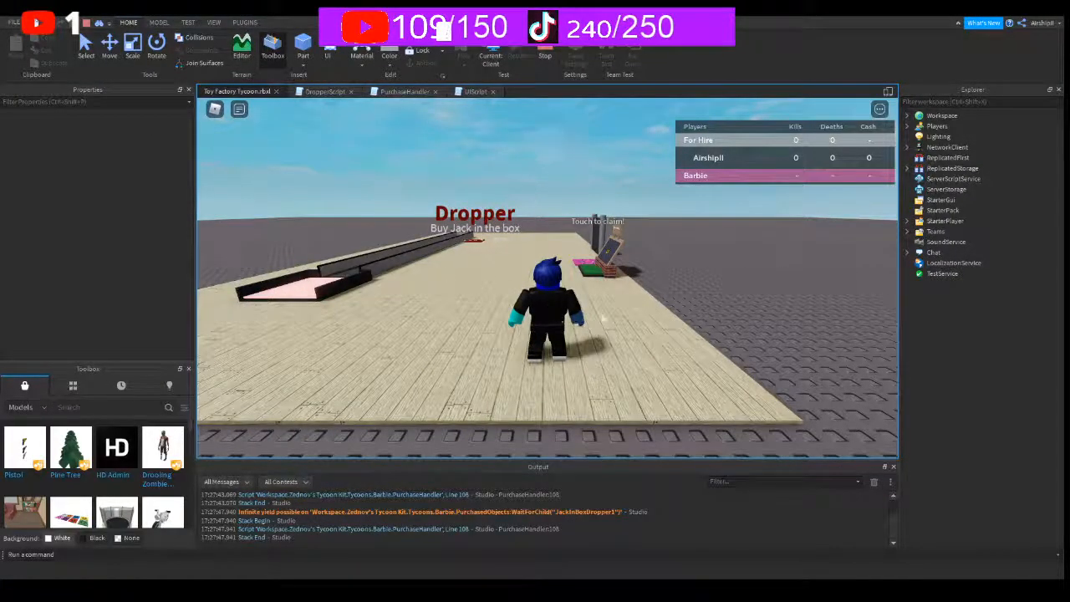
{"action": "right_click_drag", "start_coordinate": [642, 308], "coordinate": [644, 315]}
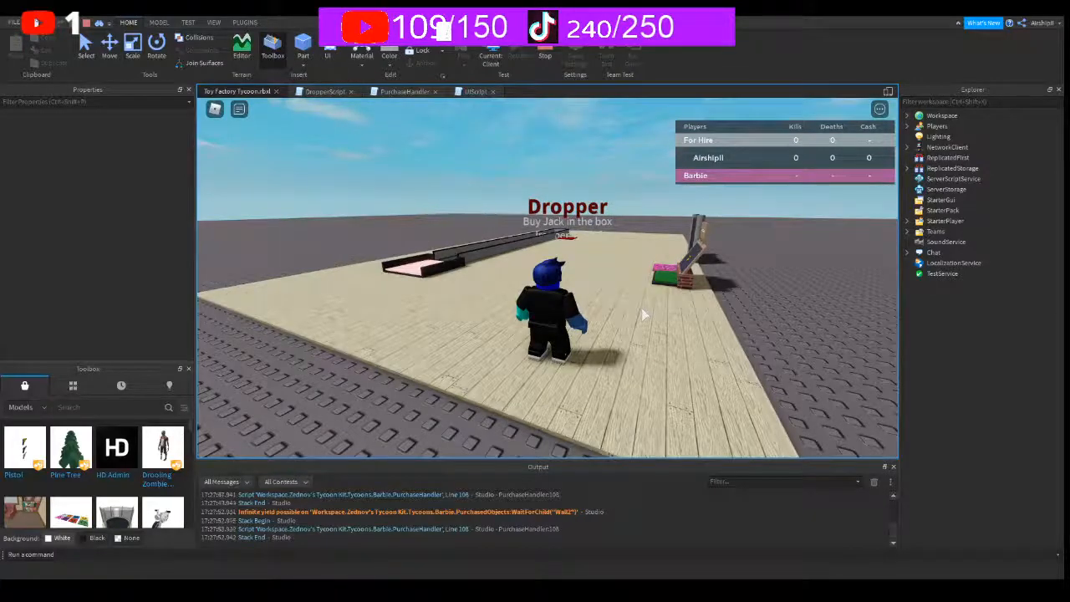
{"action": "key", "text": "w"}
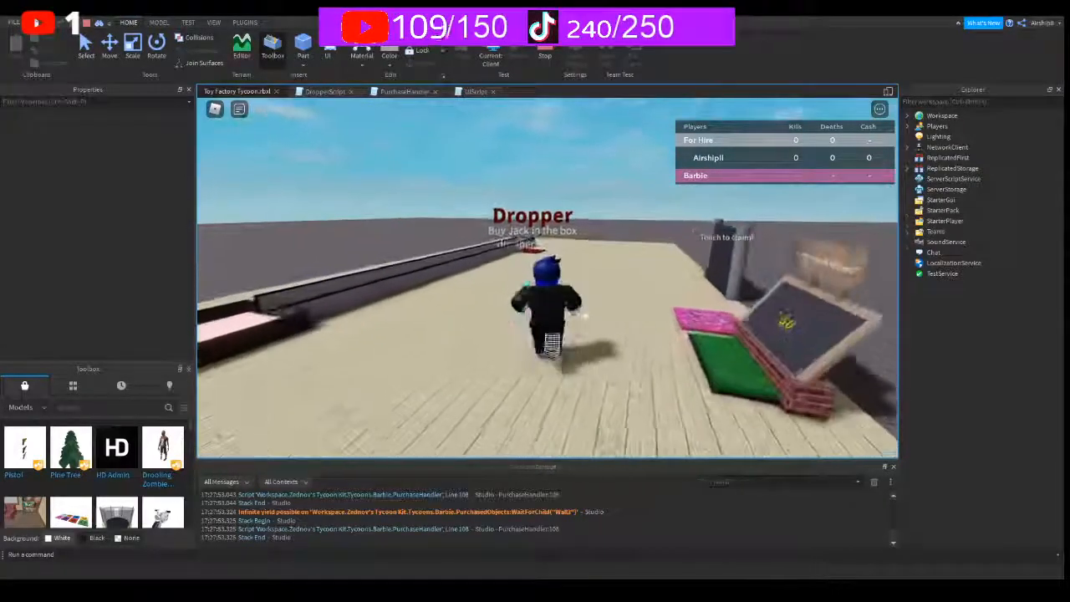
{"action": "key", "text": "w"}
{"action": "right_click_drag", "start_coordinate": [584, 317], "coordinate": [584, 315]}
{"action": "key", "text": "w"}
{"action": "key", "text": "s"}
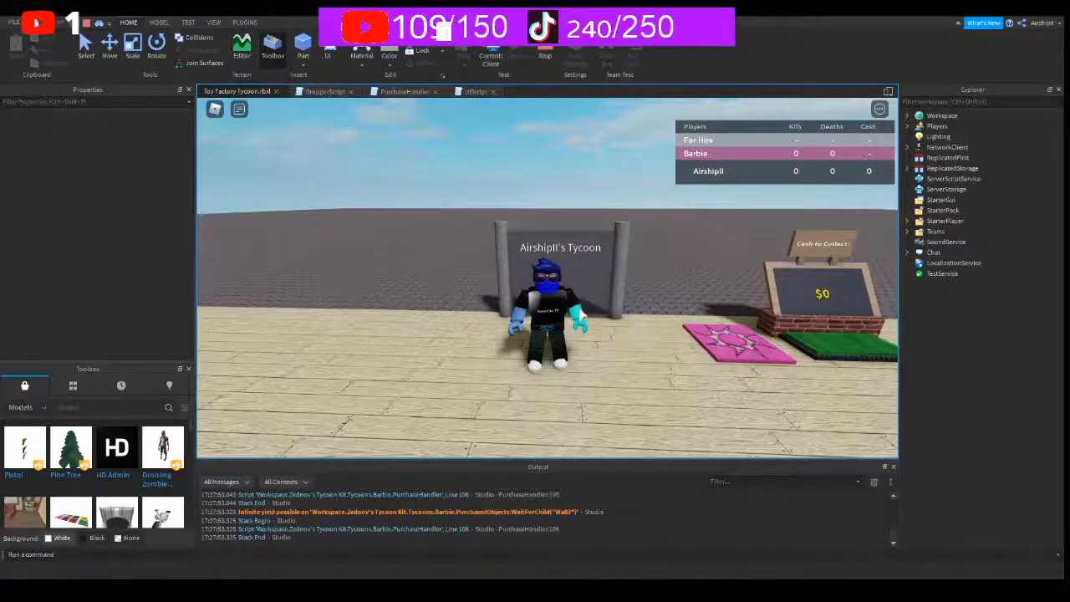
- Walk back through the tycoon gate and buy Jack in the box dropper 1 by stepping on its red pad
{"action": "key", "text": "w"}
{"action": "right_click_drag", "start_coordinate": [582, 315], "coordinate": [577, 313]}
{"action": "key", "text": "a"}
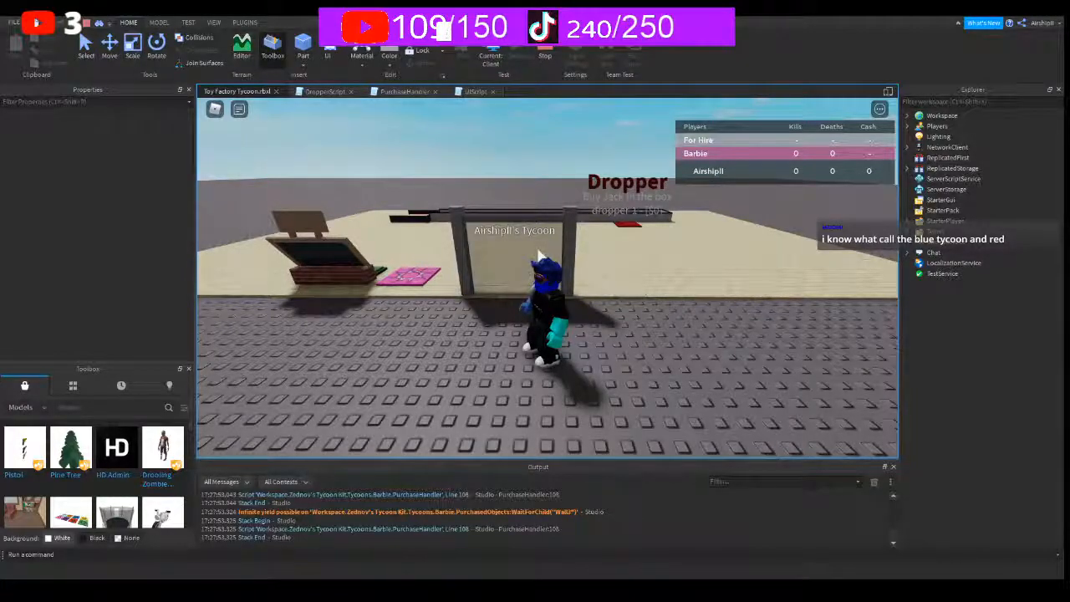
{"action": "key", "text": "w"}
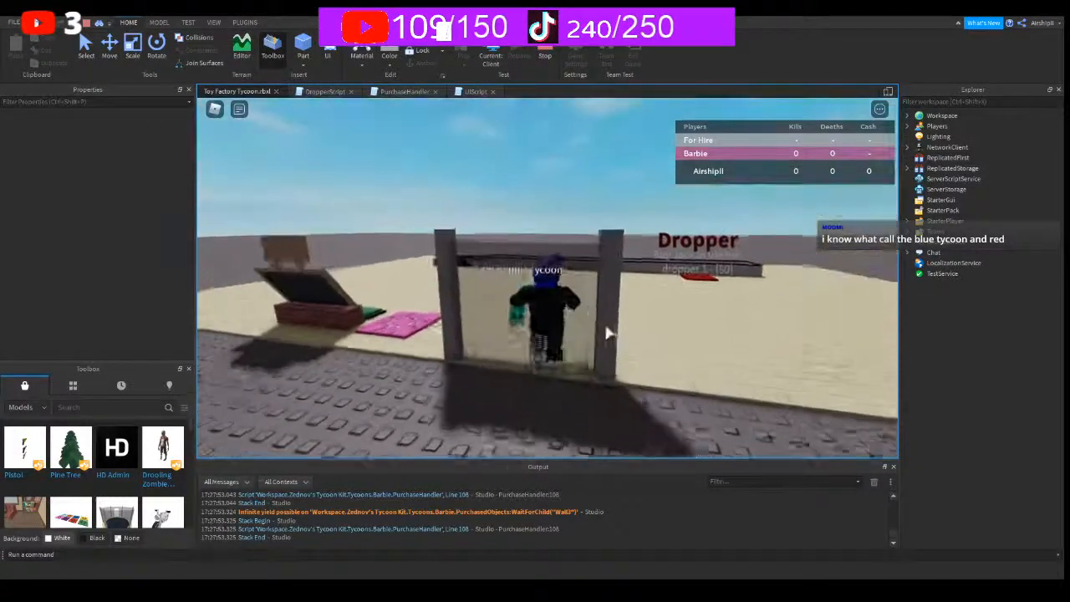
{"action": "key", "text": "w"}
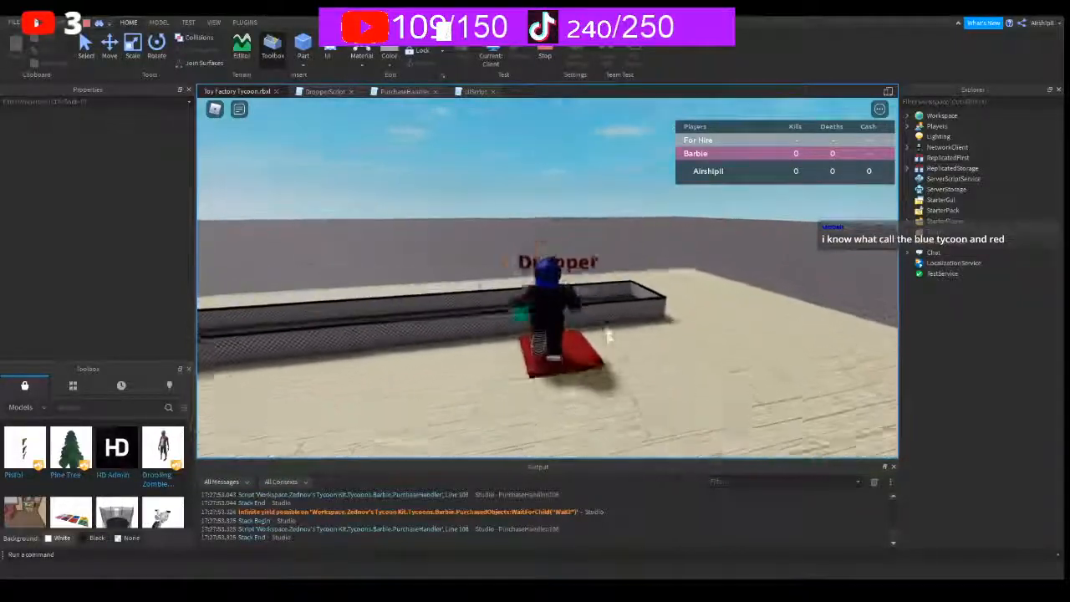
{"action": "right_click_drag", "start_coordinate": [605, 326], "coordinate": [608, 332]}
- Run to the cash collector and collect the first dropper's earnings on its pad
{"action": "key", "text": "w"}
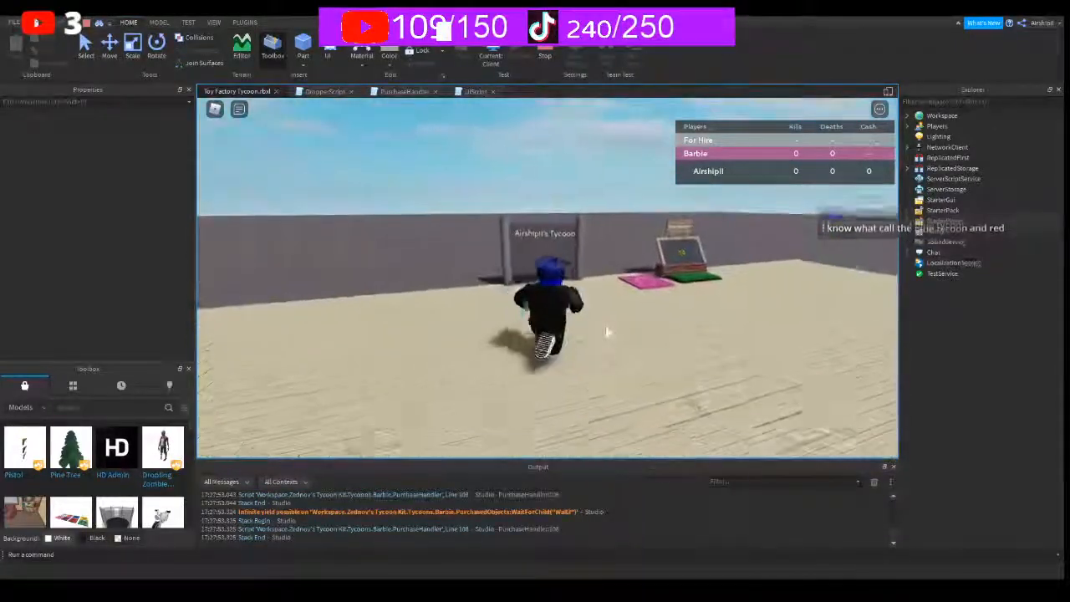
{"action": "key", "text": "w"}
{"action": "key", "text": "s"}
{"action": "right_click_drag", "start_coordinate": [608, 332], "coordinate": [608, 332]}
{"action": "key", "text": "w"}
{"action": "key", "text": "s"}
{"action": "key", "text": "w"}
{"action": "key", "text": "a"}
{"action": "key", "text": "w"}
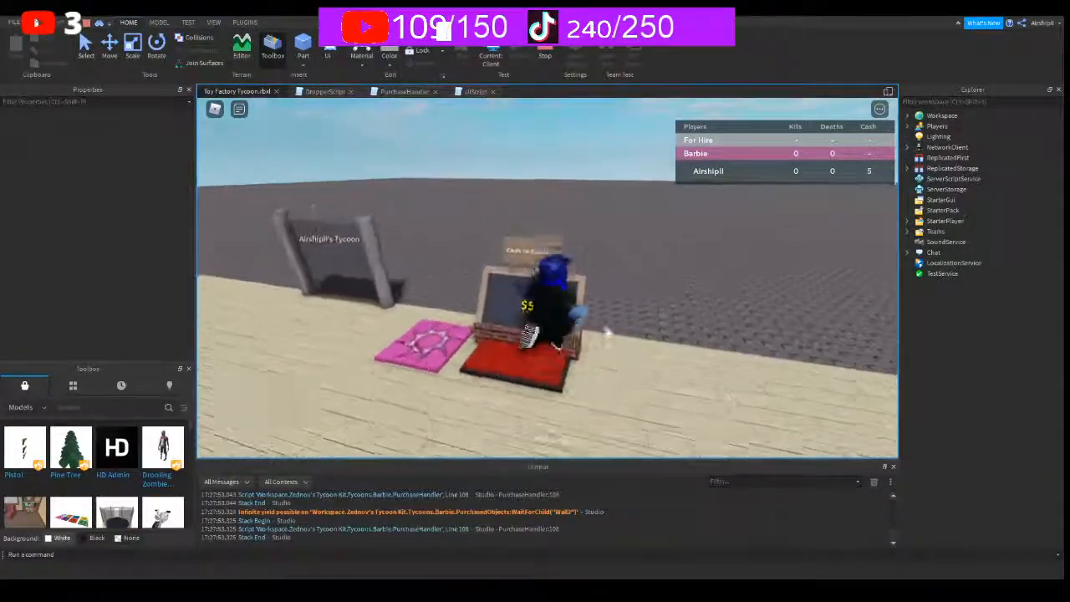
{"action": "key", "text": "space"}
{"action": "key", "text": "s"}
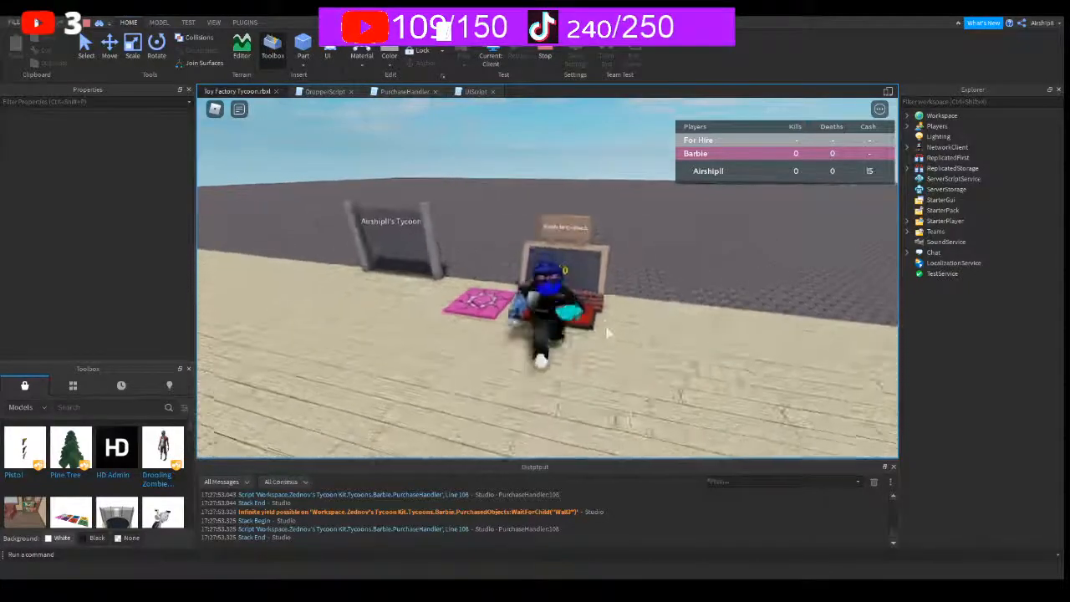
{"action": "key", "text": "w"}
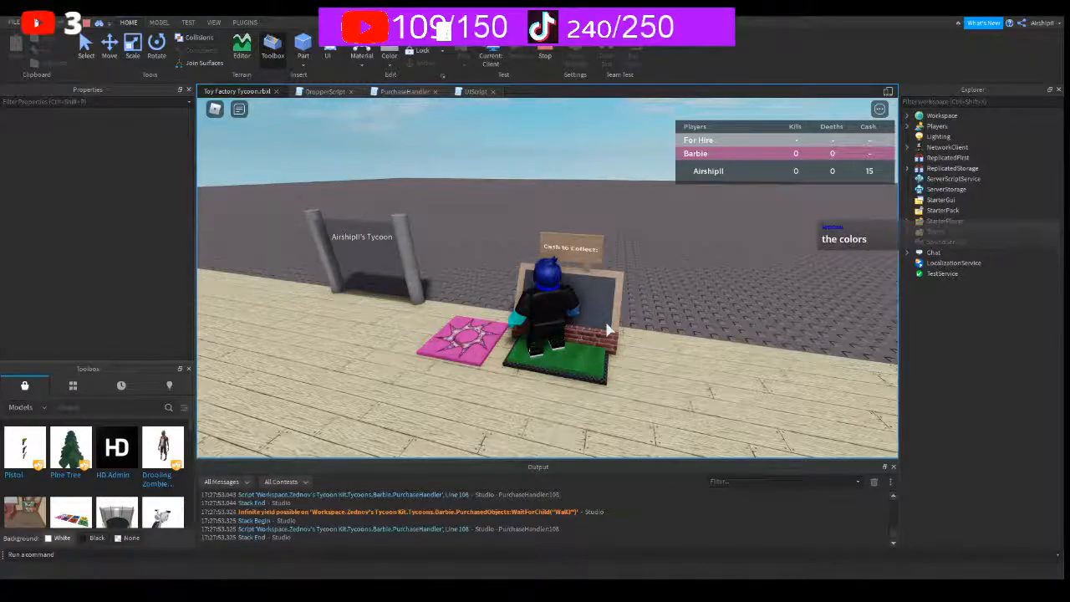
- Walk over to the Jack in the box dropper 2 pad and check the running dropper beside the conveyor
{"action": "scroll", "coordinate": [607, 330], "scroll_direction": "down", "scroll_amount": 2}
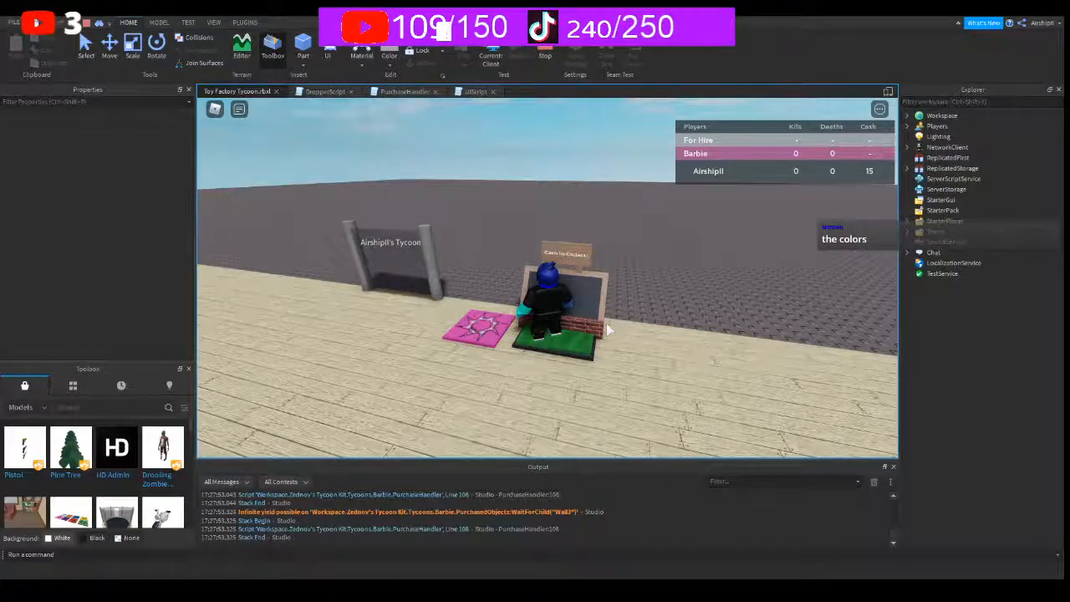
{"action": "right_click_drag", "start_coordinate": [608, 329], "coordinate": [609, 326]}
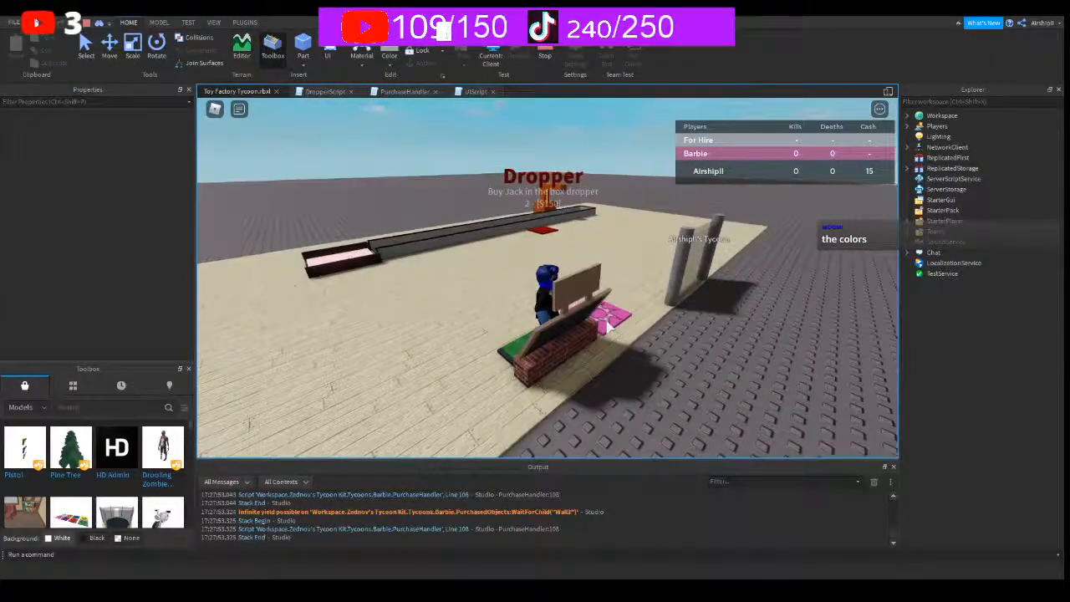
{"action": "key", "text": "w"}
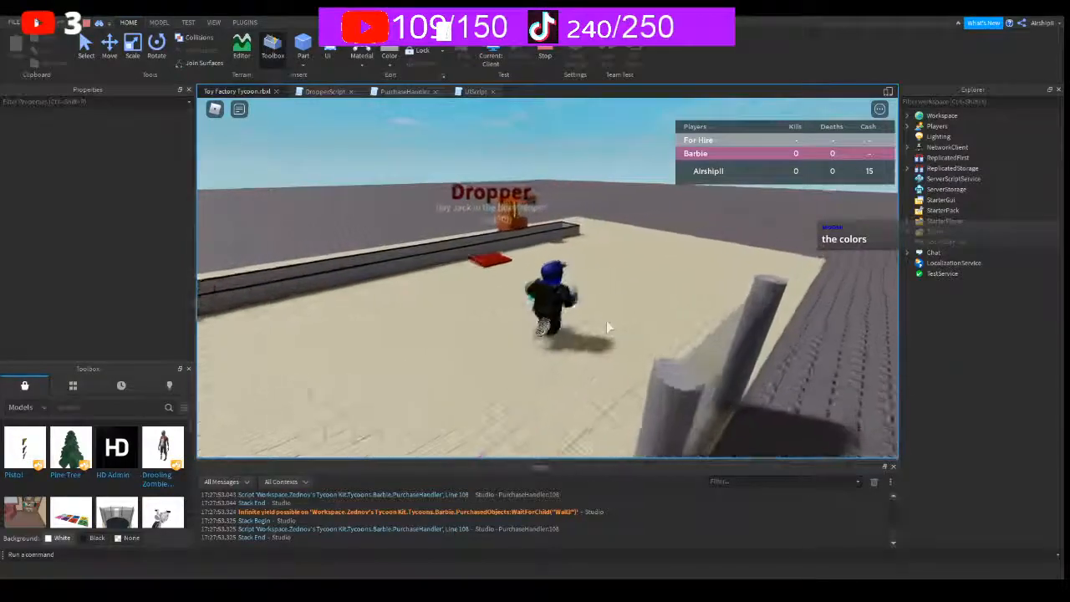
{"action": "key", "text": "w"}
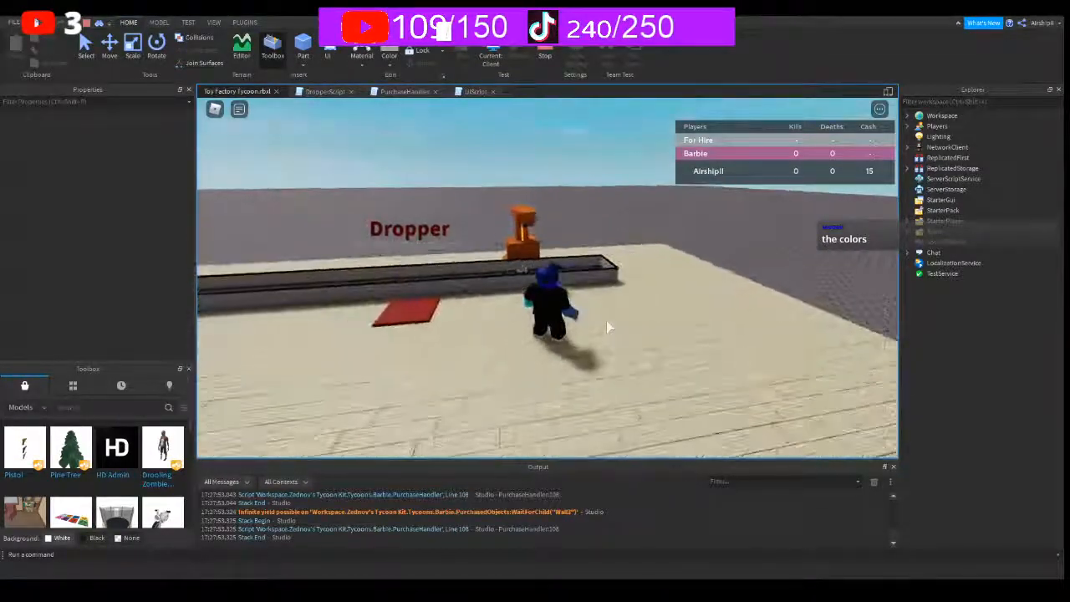
{"action": "key", "text": "w"}
{"action": "key", "text": "a"}
{"action": "right_click_drag", "start_coordinate": [609, 327], "coordinate": [609, 327]}
{"action": "key", "text": "s"}
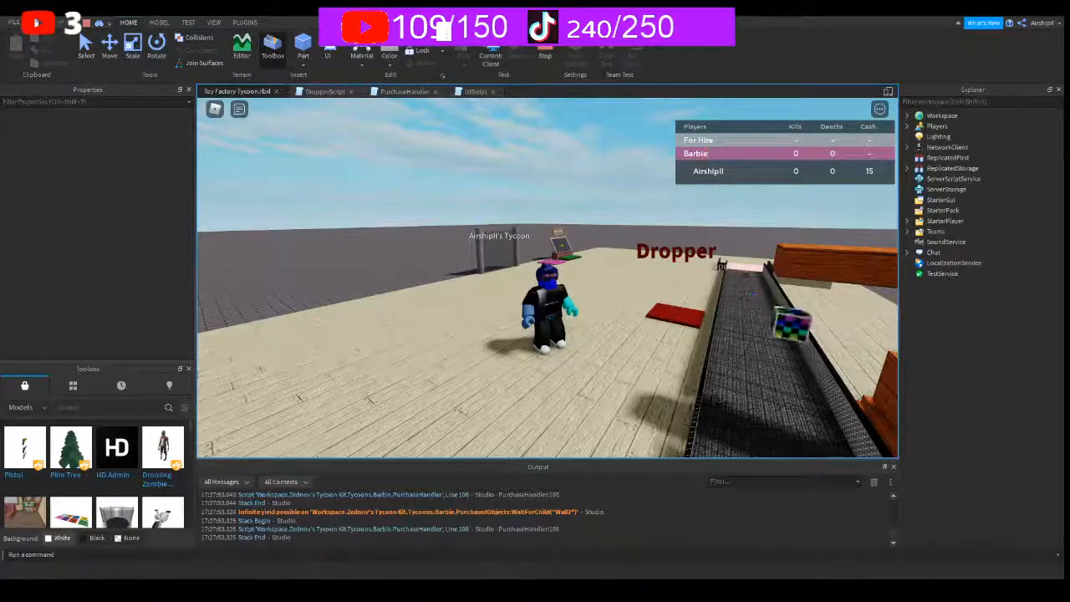
- Return to the cash collector and step on its pad repeatedly to gather money for the second dropper
{"action": "key", "text": "w"}
{"action": "right_click_drag", "start_coordinate": [582, 283], "coordinate": [584, 287]}
{"action": "key", "text": "w"}
{"action": "key", "text": "w"}
{"action": "key", "text": "s"}
{"action": "key", "text": "w"}
{"action": "key", "text": "s"}
{"action": "key", "text": "w"}
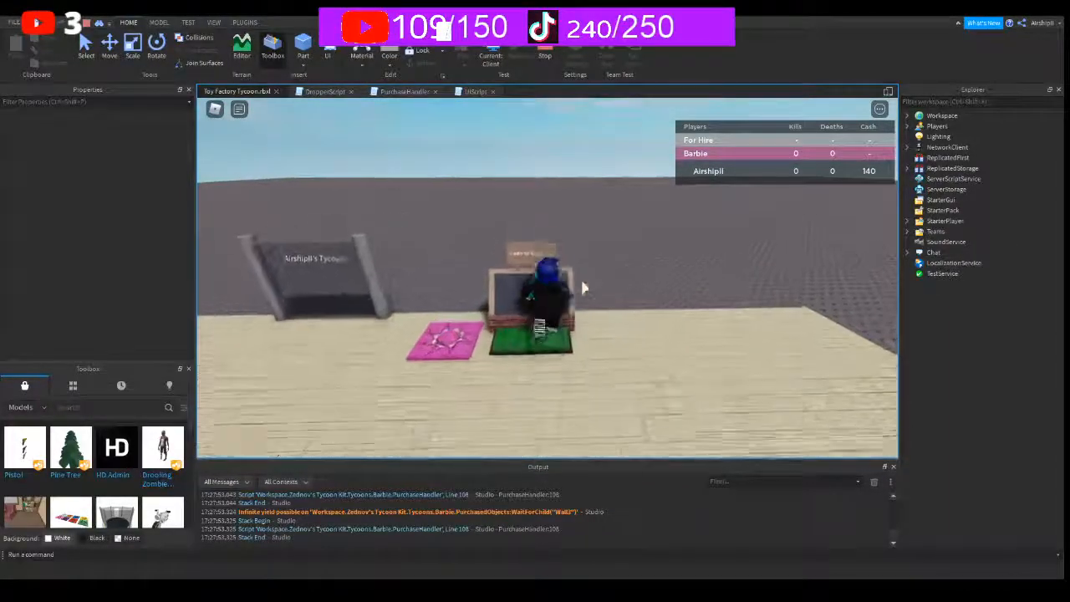
{"action": "key", "text": "s"}
{"action": "key", "text": "s"}
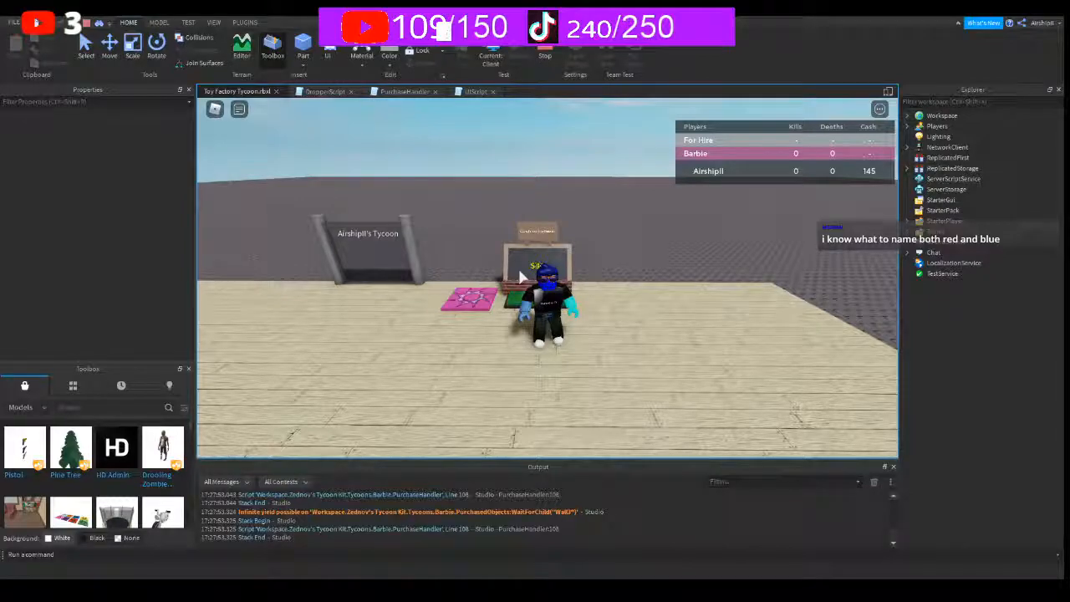
- Collect the remaining cash and buy Jack in the box dropper 2 for $150 at its red pad
{"action": "key", "text": "w"}
{"action": "right_click_drag", "start_coordinate": [610, 290], "coordinate": [610, 291]}
{"action": "key", "text": "d"}
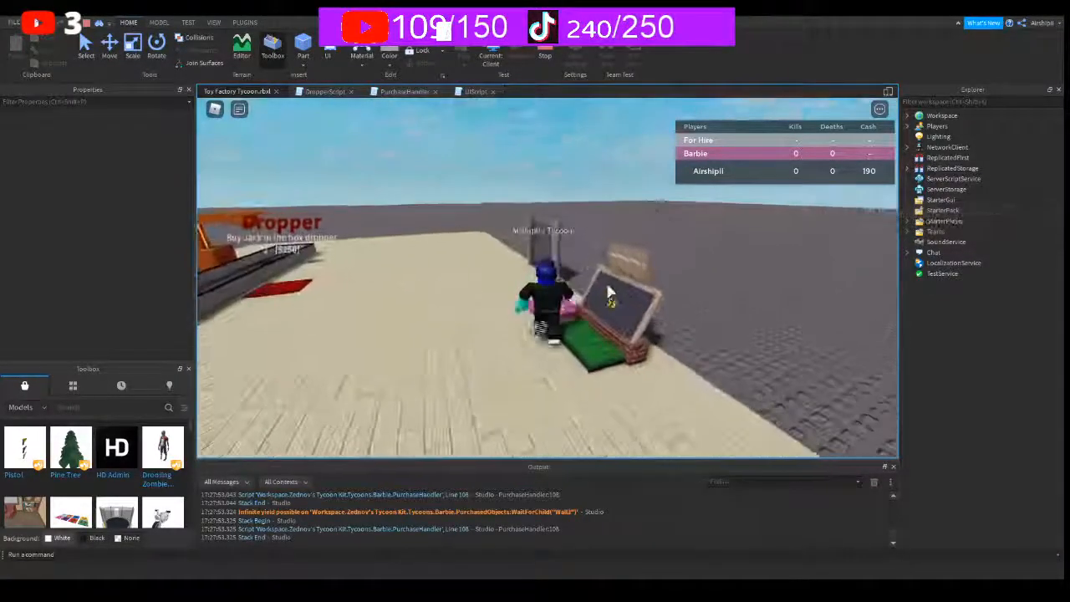
{"action": "key", "text": "a"}
{"action": "key", "text": "d"}
{"action": "key", "text": "a"}
{"action": "key", "text": "s"}
{"action": "key", "text": "w"}
{"action": "right_click_drag", "start_coordinate": [611, 293], "coordinate": [608, 291]}
{"action": "key", "text": "w"}
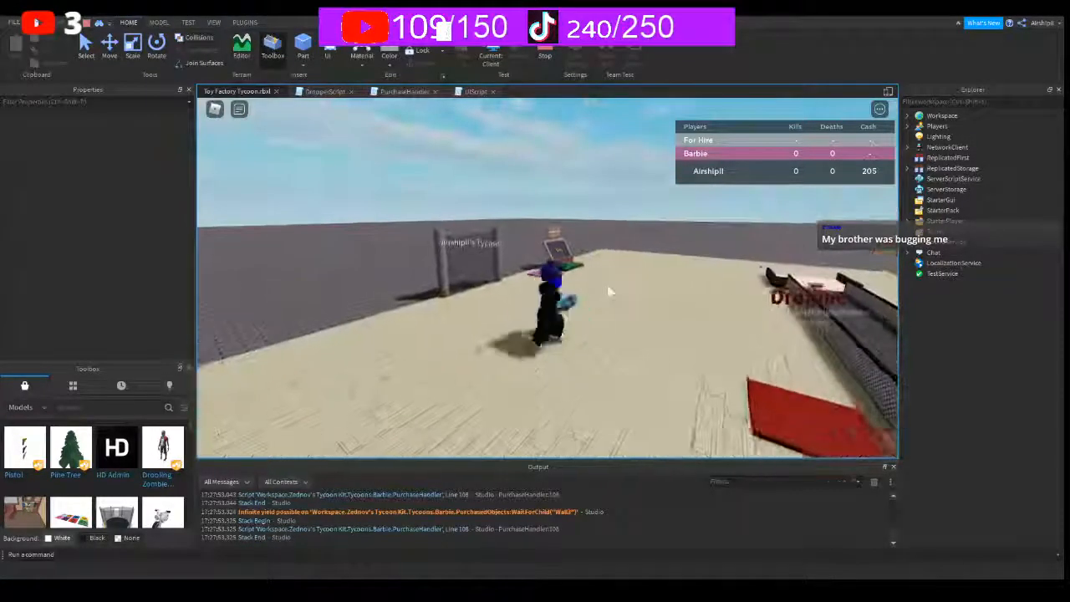
- Walk around the tycoon floor and examine both purchased droppers feeding toys onto the conveyor
{"action": "key", "text": "d"}
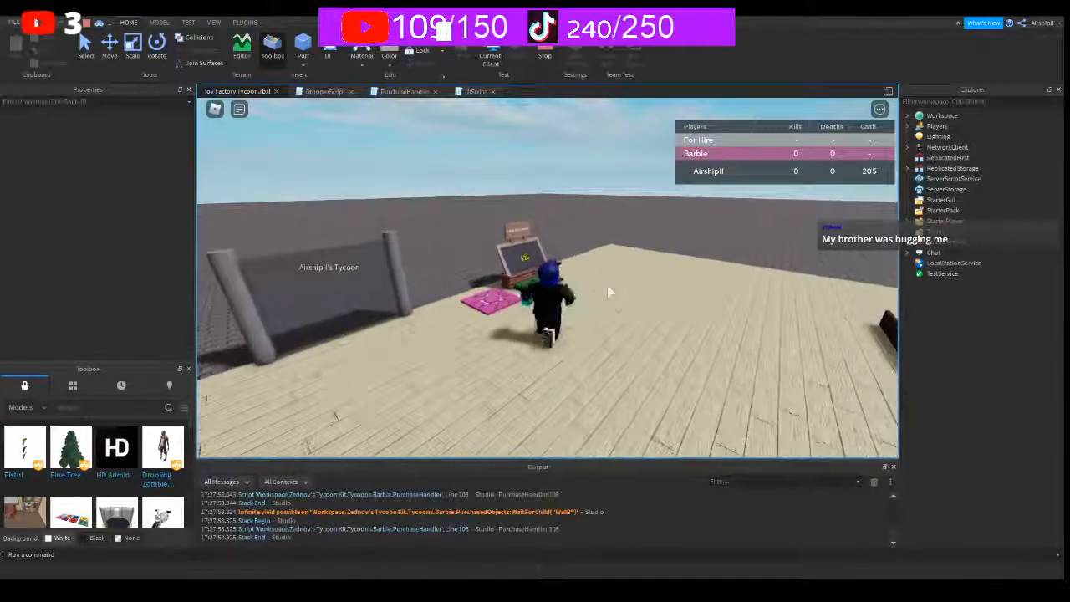
{"action": "key", "text": "s"}
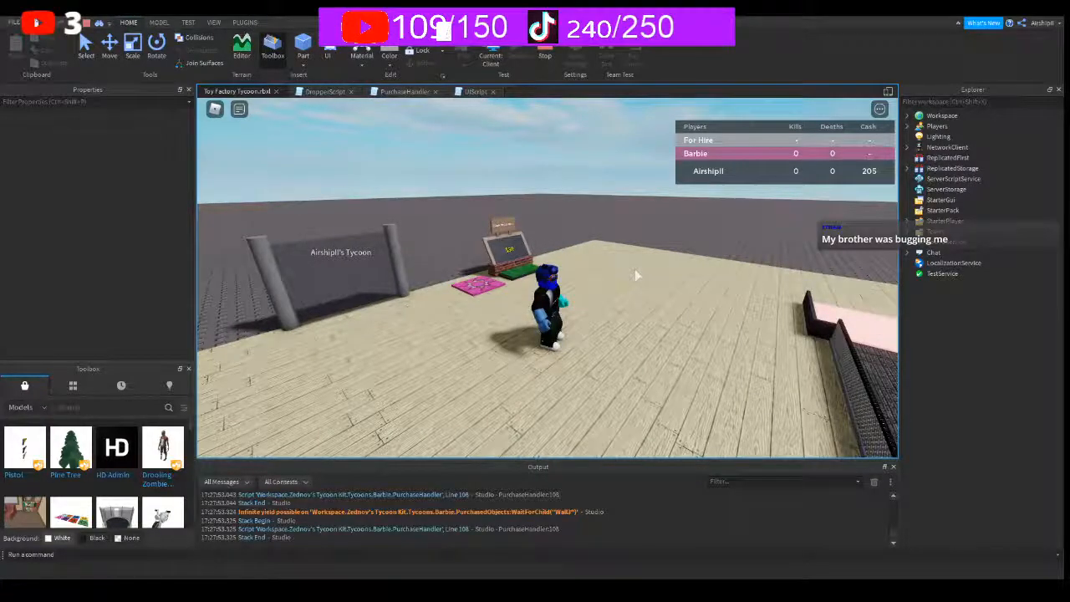
{"action": "key", "text": "w"}
{"action": "right_click_drag", "start_coordinate": [583, 295], "coordinate": [585, 302]}
{"action": "scroll", "coordinate": [585, 302], "scroll_direction": "down", "scroll_amount": 3}
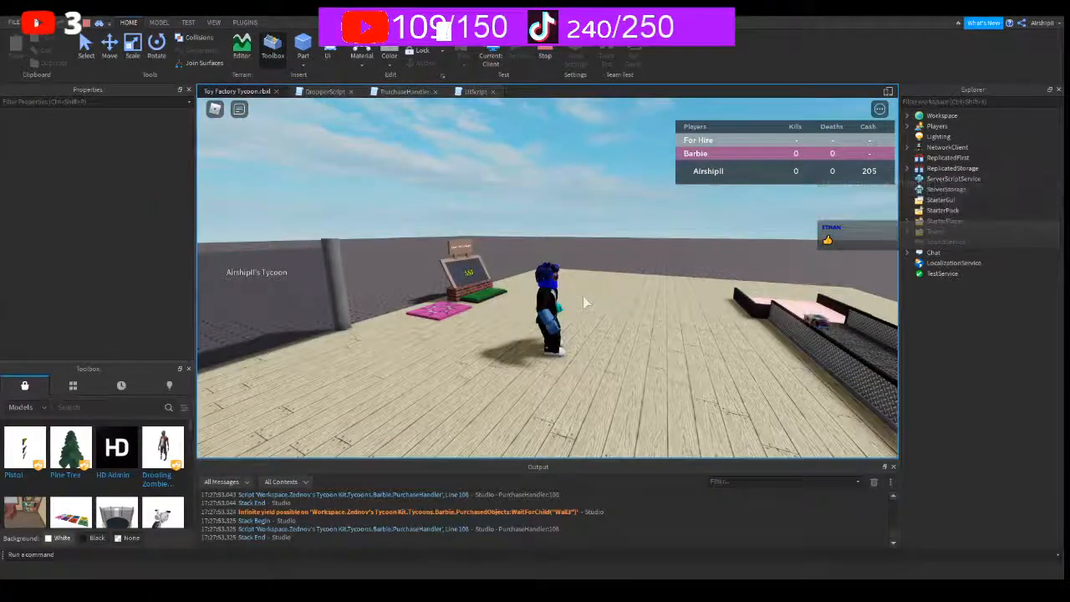
{"action": "right_click_drag", "start_coordinate": [583, 297], "coordinate": [584, 297]}
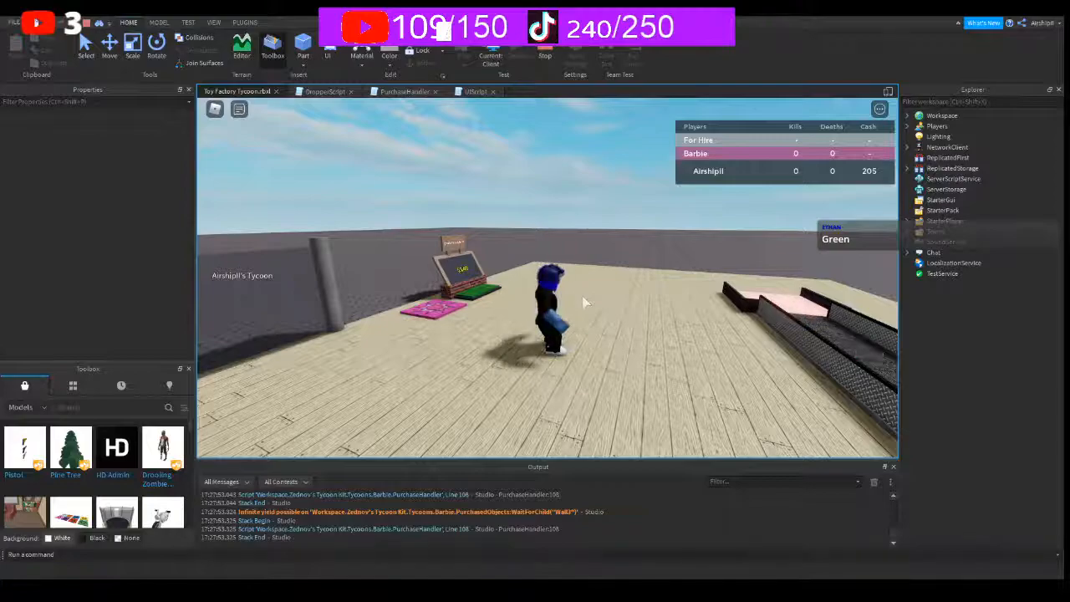
{"action": "key", "text": "w"}
{"action": "right_click_drag", "start_coordinate": [587, 298], "coordinate": [577, 309]}
{"action": "key", "text": "w"}
{"action": "key", "text": "w"}
{"action": "key", "text": "s"}
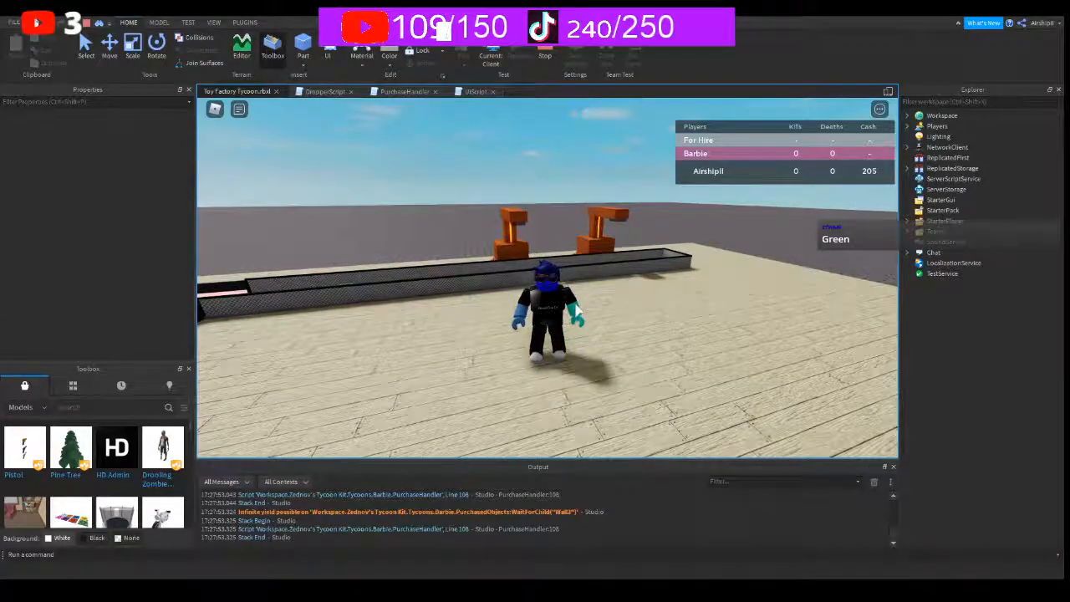
{"action": "right_click_drag", "start_coordinate": [572, 318], "coordinate": [566, 321]}
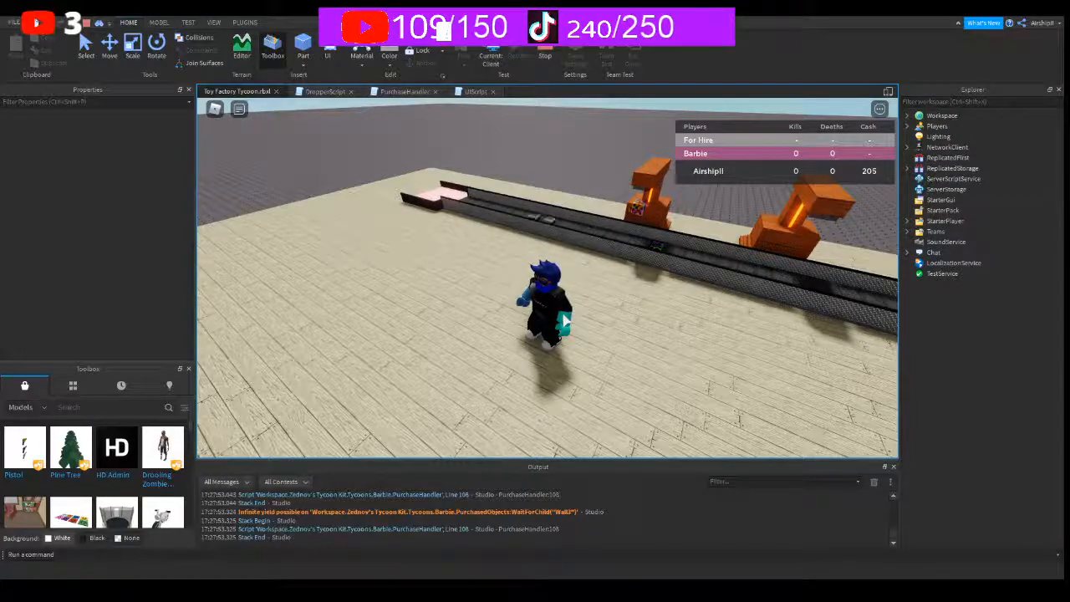
- Collect the earnings of both droppers at the cash collector pad
{"action": "right_click_drag", "start_coordinate": [565, 321], "coordinate": [571, 317]}
{"action": "key", "text": "w"}
{"action": "key", "text": "s"}
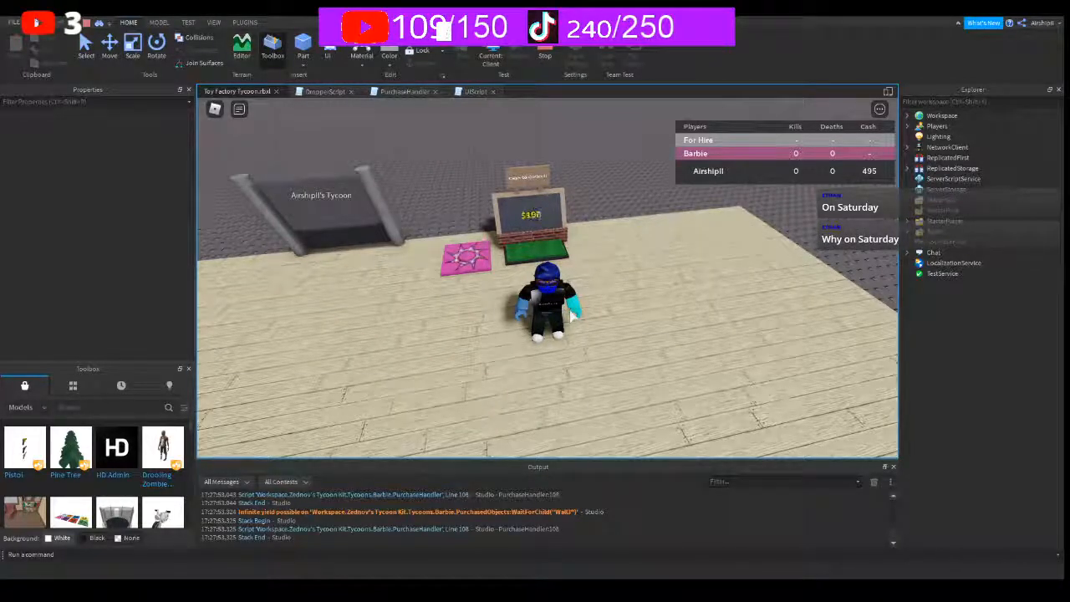
{"action": "key", "text": "w"}
{"action": "right_click_drag", "start_coordinate": [471, 293], "coordinate": [502, 284]}
{"action": "key", "text": "space"}
{"action": "key", "text": "w"}
{"action": "key", "text": "d"}
{"action": "key", "text": "s"}
{"action": "key", "text": "w"}
{"action": "key", "text": "s"}
- Check both droppers at the conveyor once more, end the playtest, and collapse the second button's Head part
{"action": "key", "text": "w"}
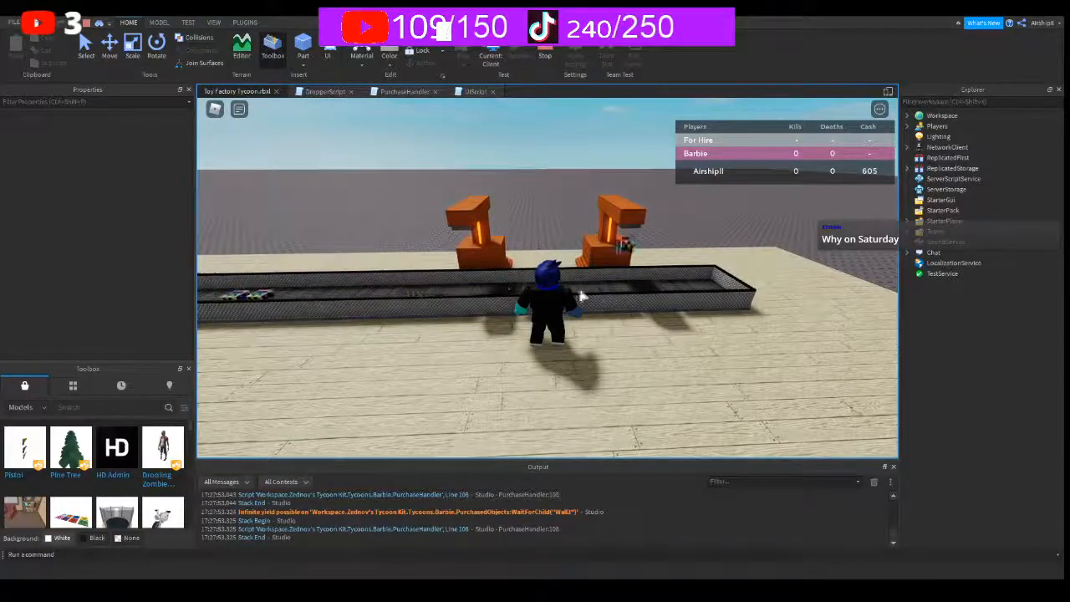
{"action": "right_click_drag", "start_coordinate": [581, 293], "coordinate": [581, 292]}
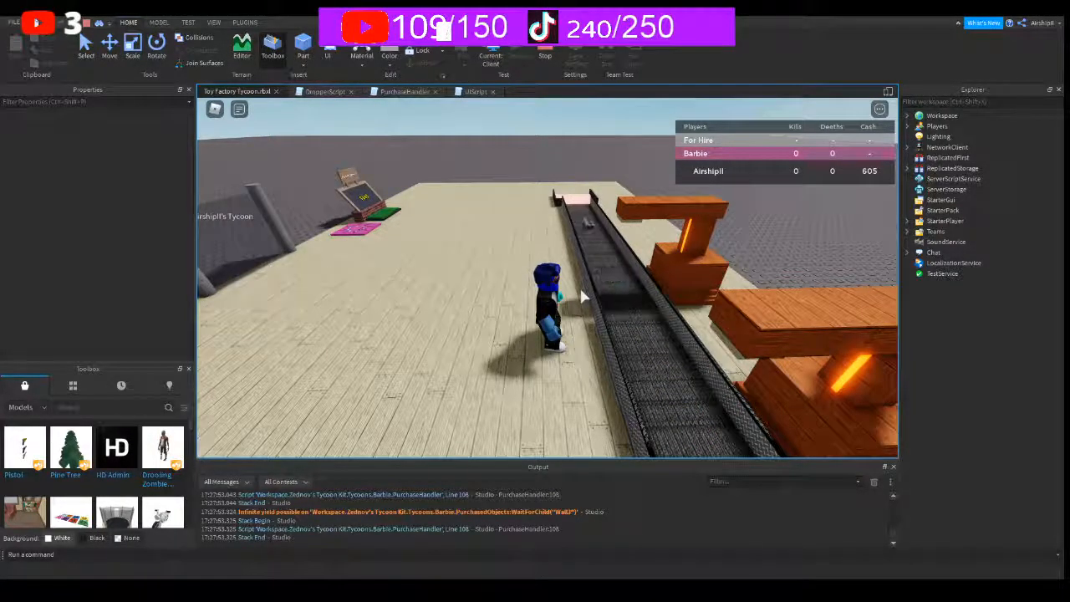
{"action": "left_click", "coordinate": [544, 56]}
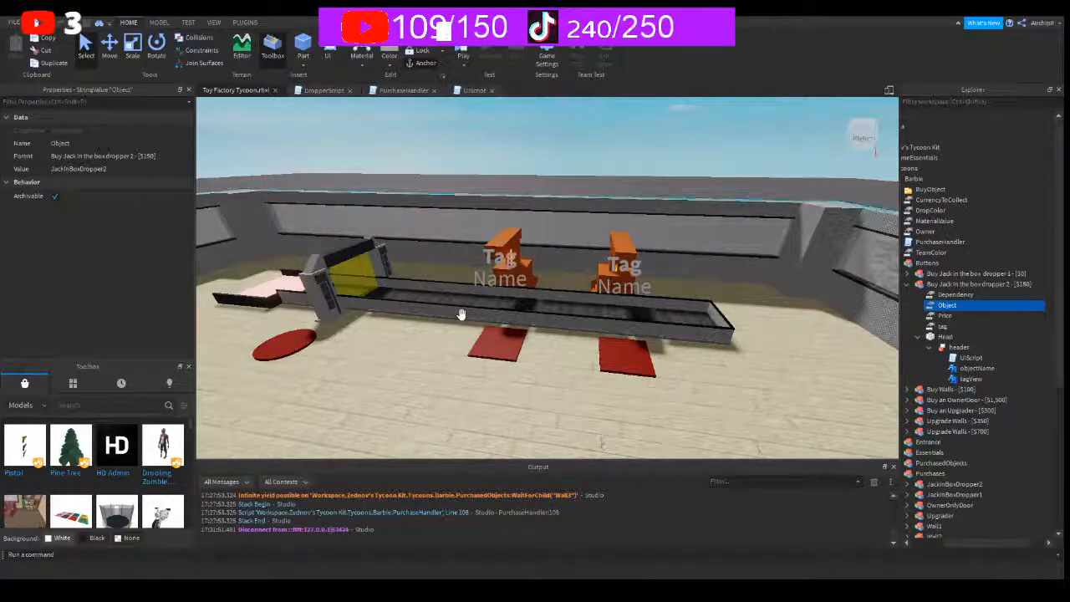
{"action": "left_click", "coordinate": [918, 337]}
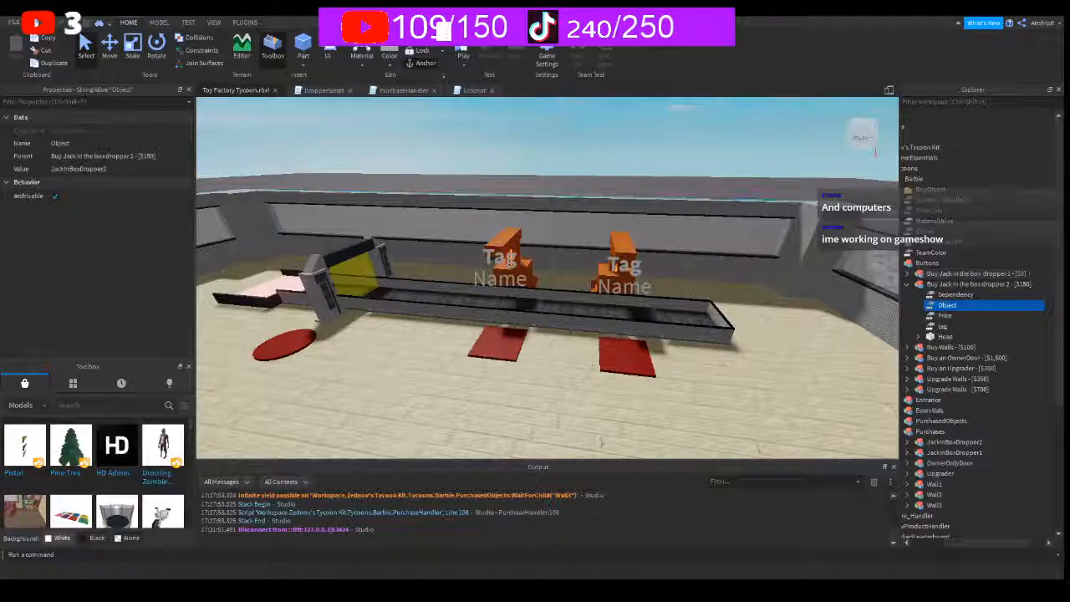
- Duplicate the JackInBoxDropper2 model and move the copy along the conveyor to a free spot near the upgrader
{"action": "left_click", "coordinate": [906, 284]}
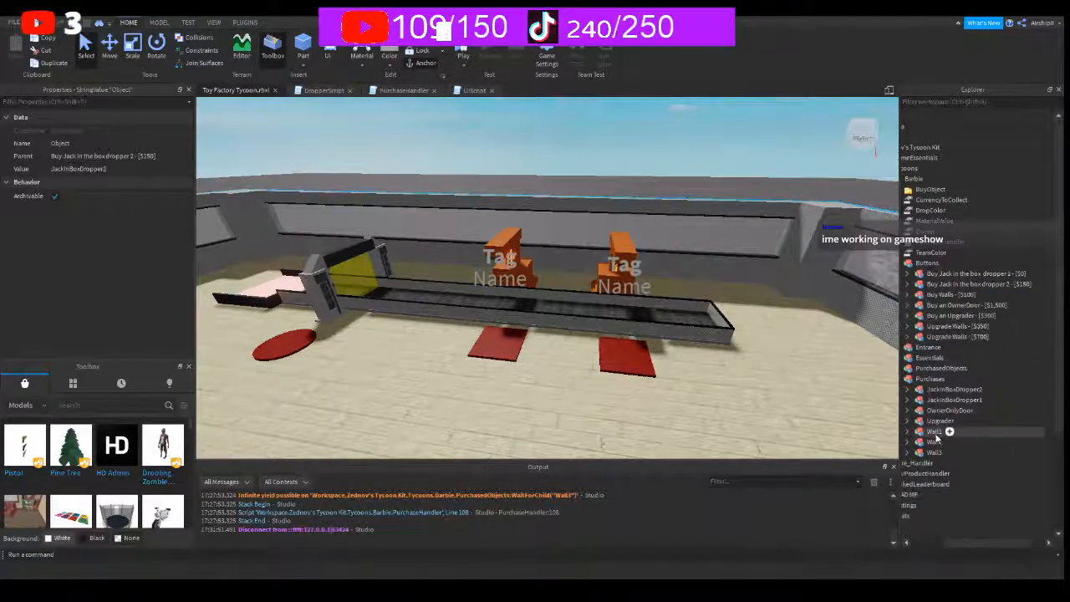
{"action": "left_click", "coordinate": [939, 400]}
{"action": "left_click", "coordinate": [938, 390]}
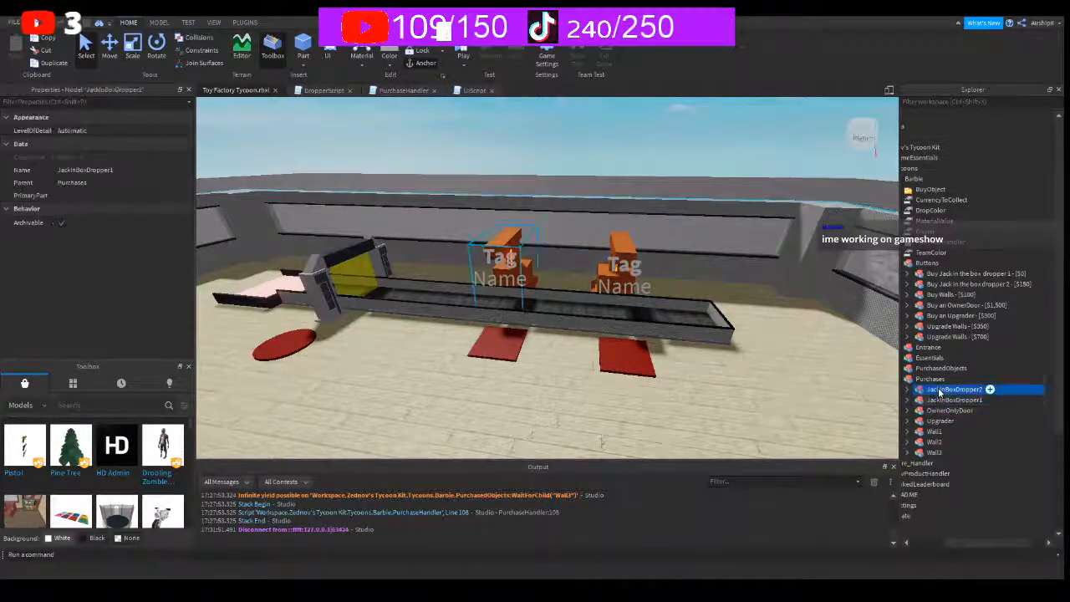
{"action": "key", "text": "ctrl+d"}
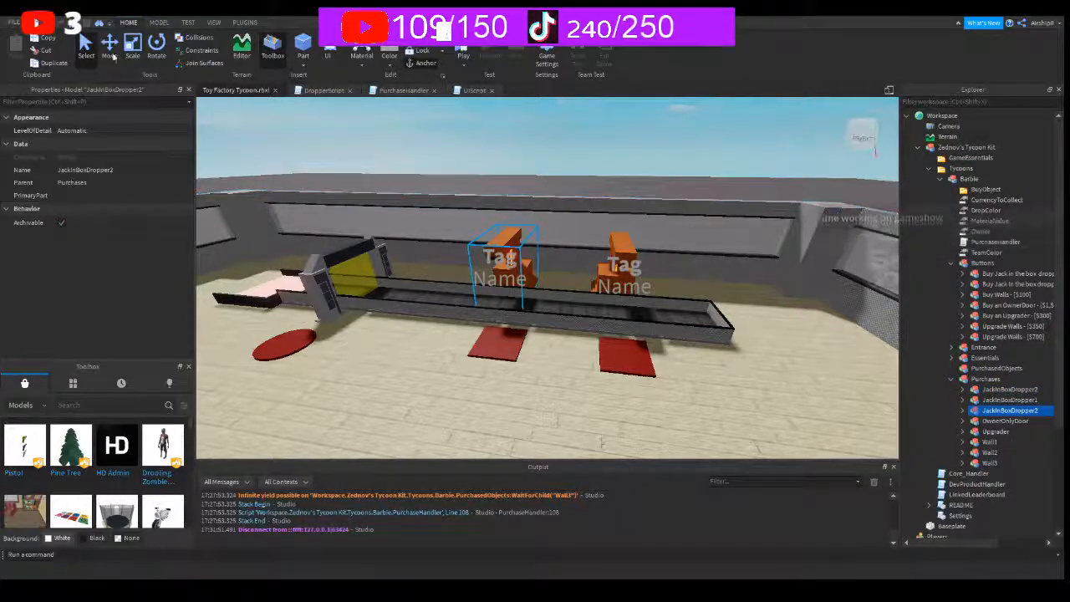
{"action": "key", "text": "ctrl+2"}
{"action": "left_click_drag", "start_coordinate": [551, 259], "coordinate": [523, 265]}
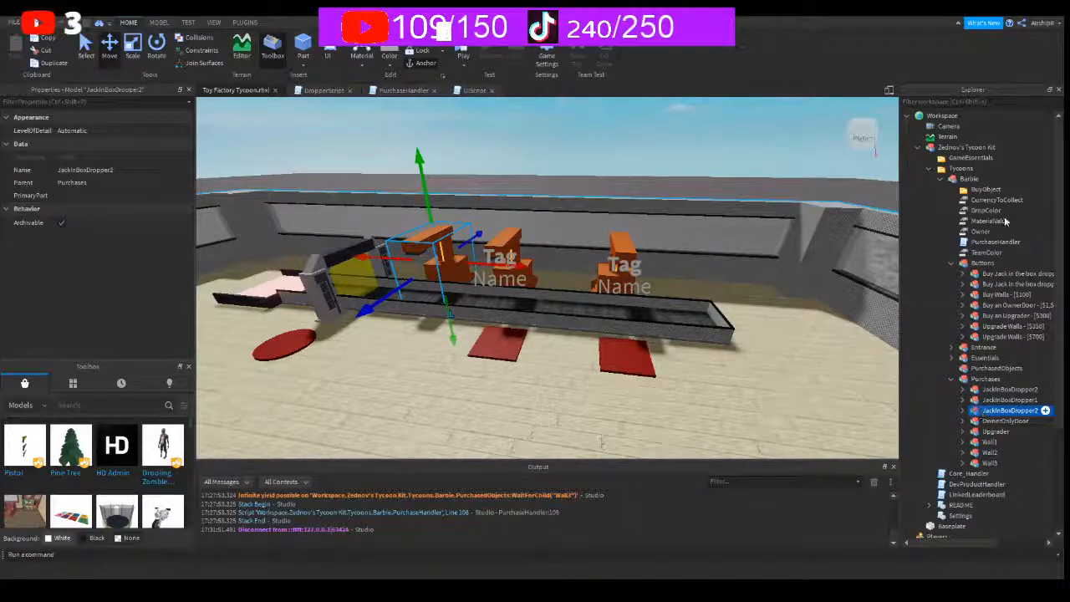
- Rename the copied dropper model as JackInBoxDropper3
{"action": "key", "text": "F2"}
{"action": "type", "text": "3"}
{"action": "key", "text": "Return"}
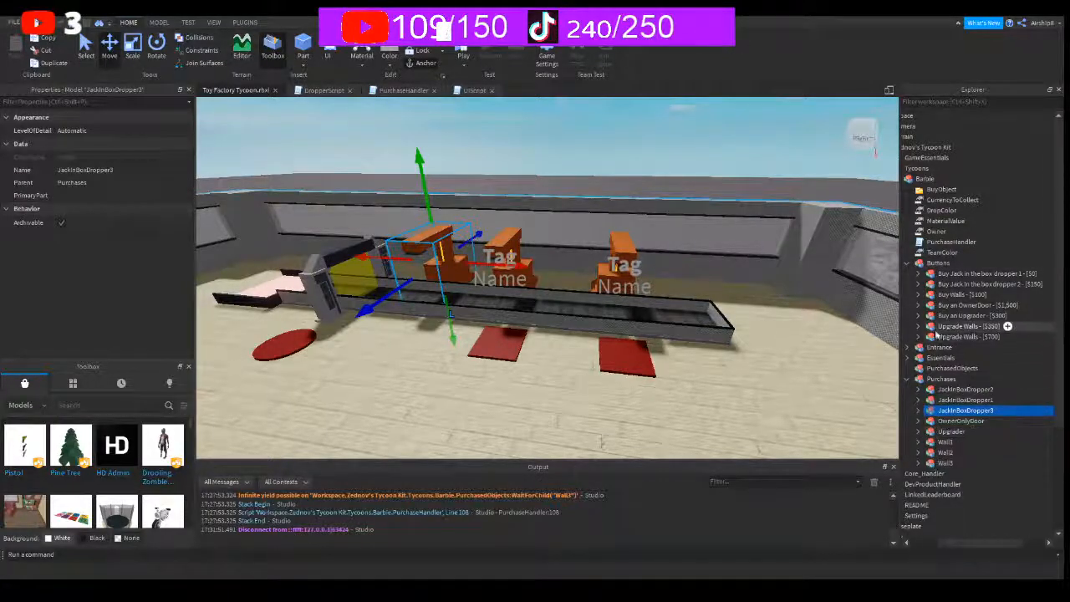
- Duplicate the Buy Jack in the box dropper 2 button and place the copy in front of the third dropper
{"action": "left_click", "coordinate": [977, 284]}
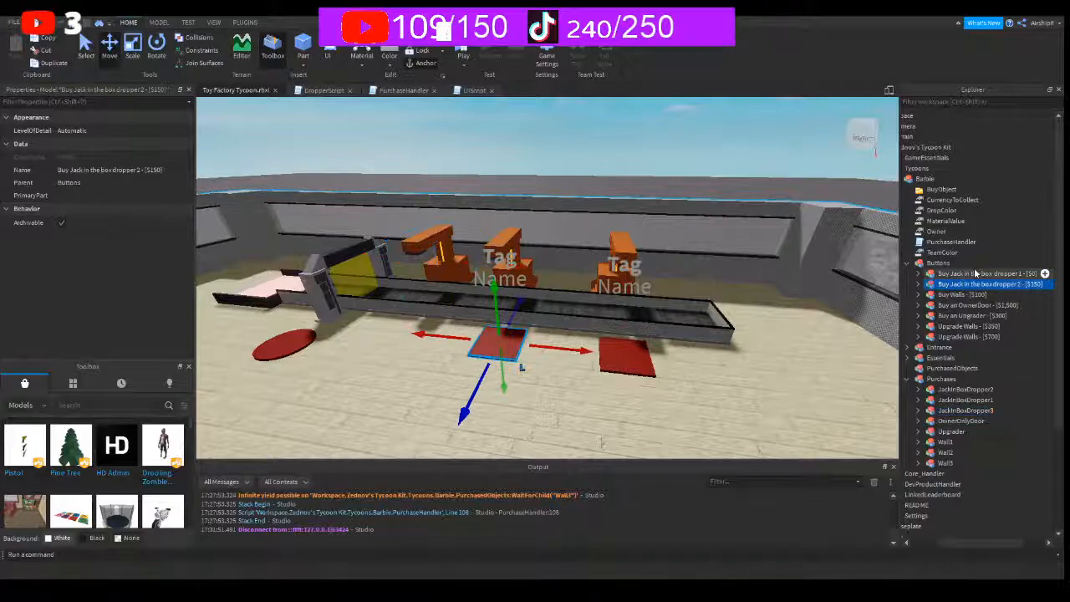
{"action": "key", "text": "ctrl+d"}
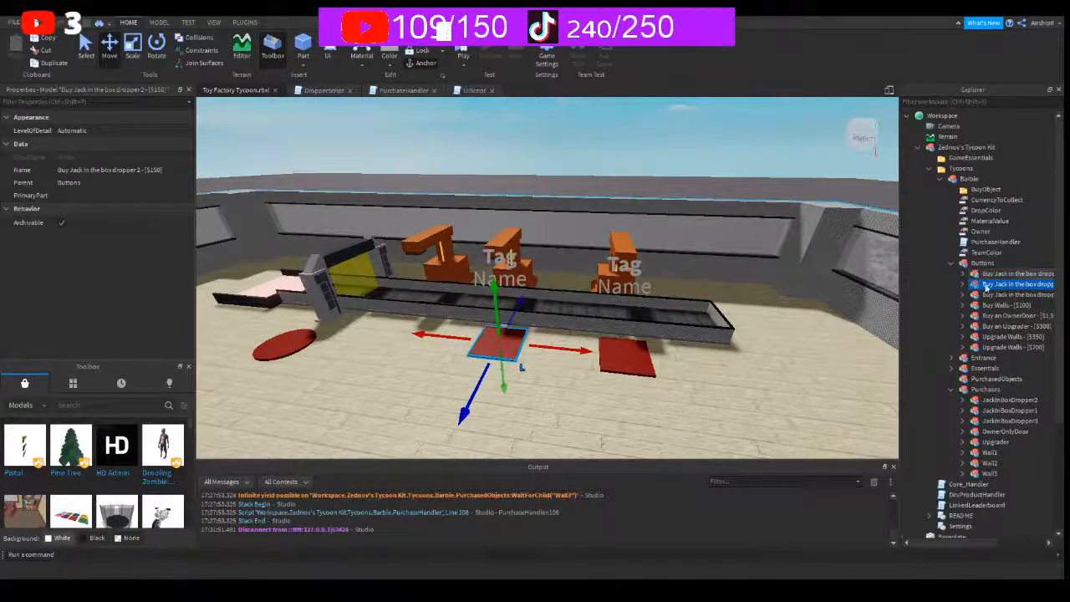
{"action": "left_click_drag", "start_coordinate": [571, 349], "coordinate": [477, 339]}
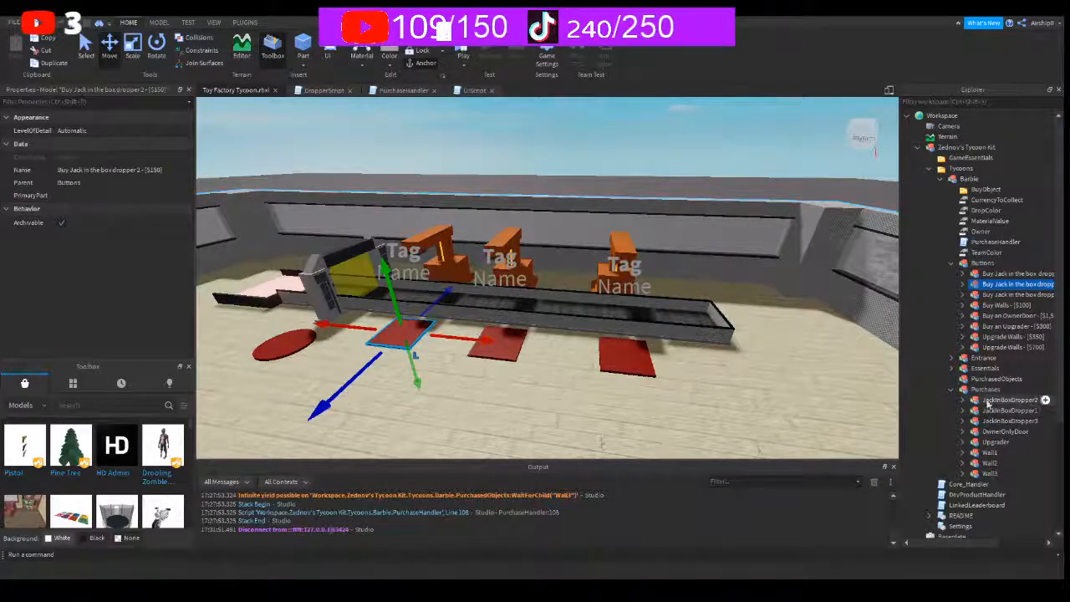
- Change the price in the copied button's name to [$250]
{"action": "left_click", "coordinate": [989, 286]}
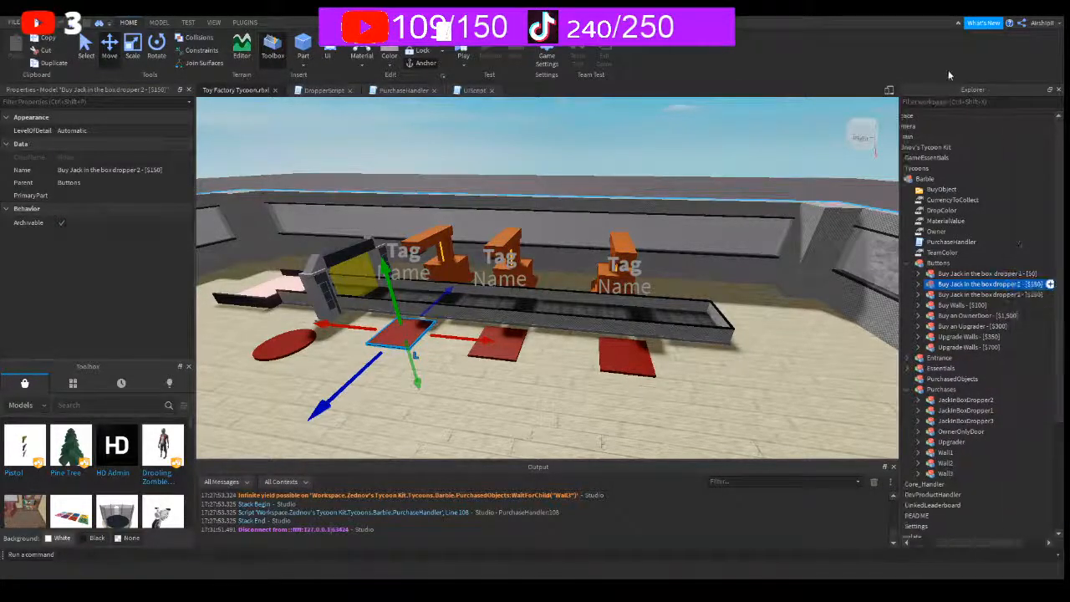
{"action": "key", "text": "F2"}
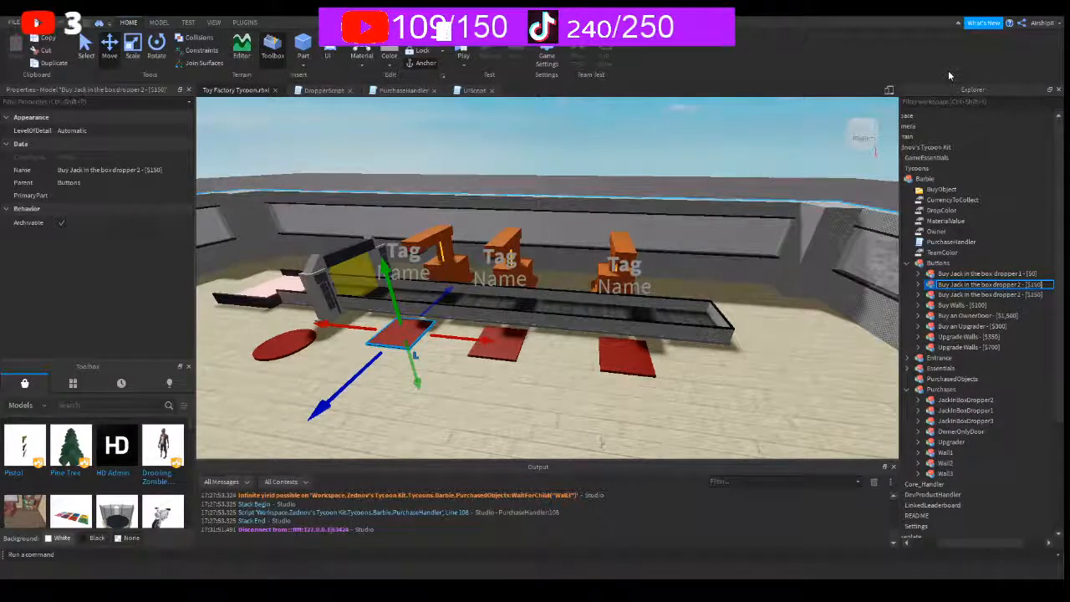
{"action": "key", "text": "Return"}
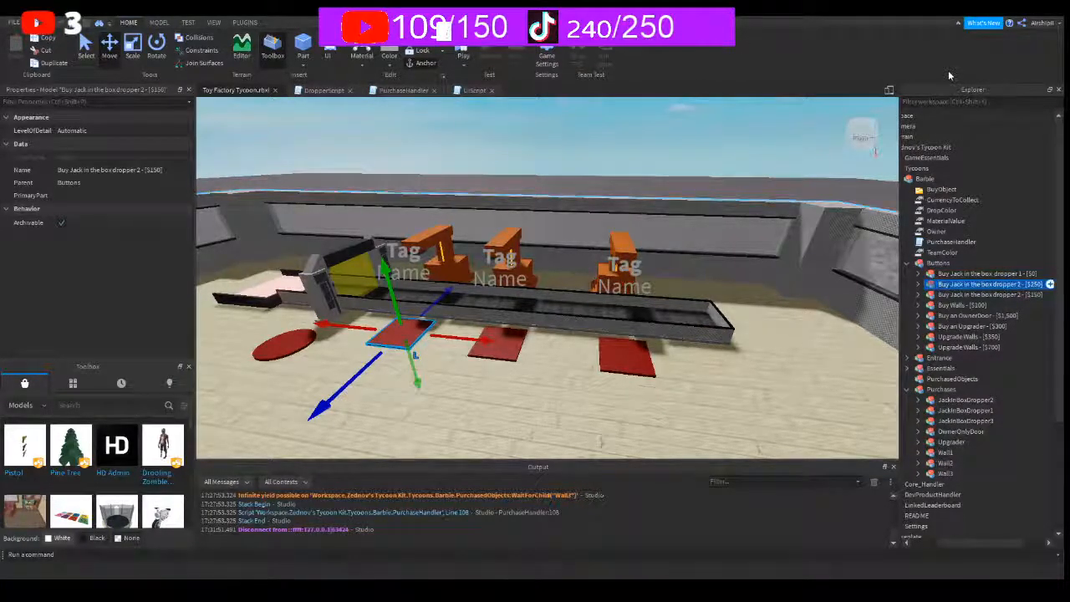
- Set the Dependency value of the $250 button to JackInBoxDropper2
{"action": "left_click", "coordinate": [919, 285]}
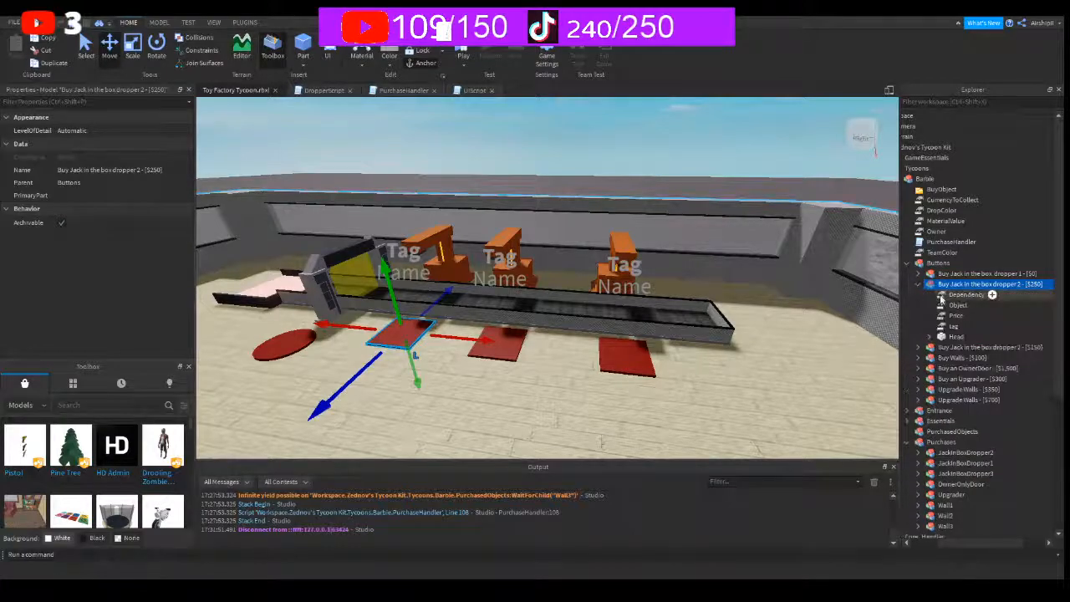
{"action": "left_click", "coordinate": [960, 295]}
{"action": "left_click", "coordinate": [130, 168]}
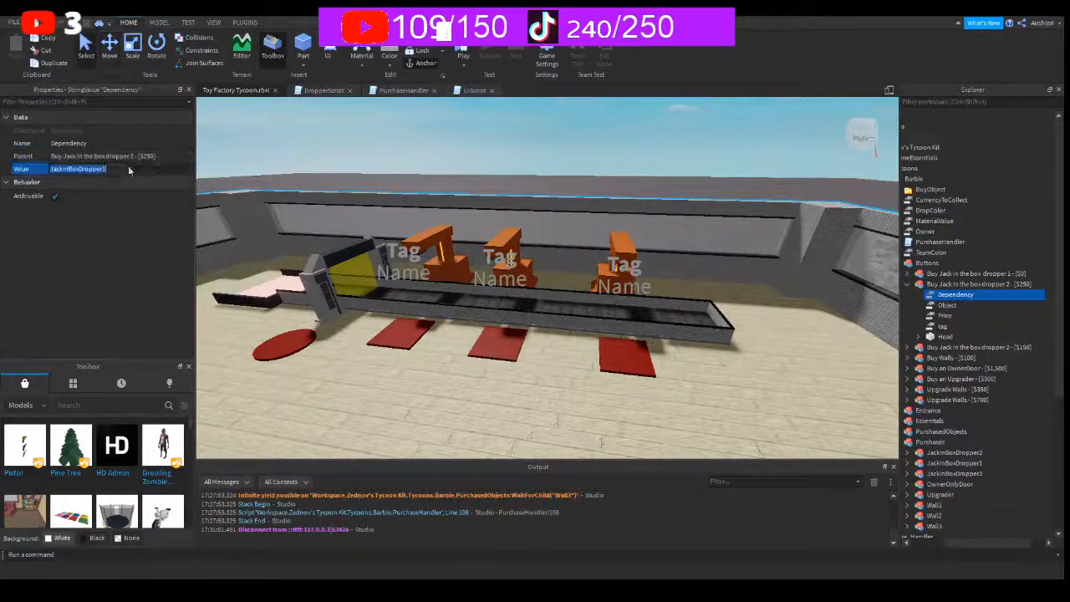
{"action": "left_click", "coordinate": [129, 169]}
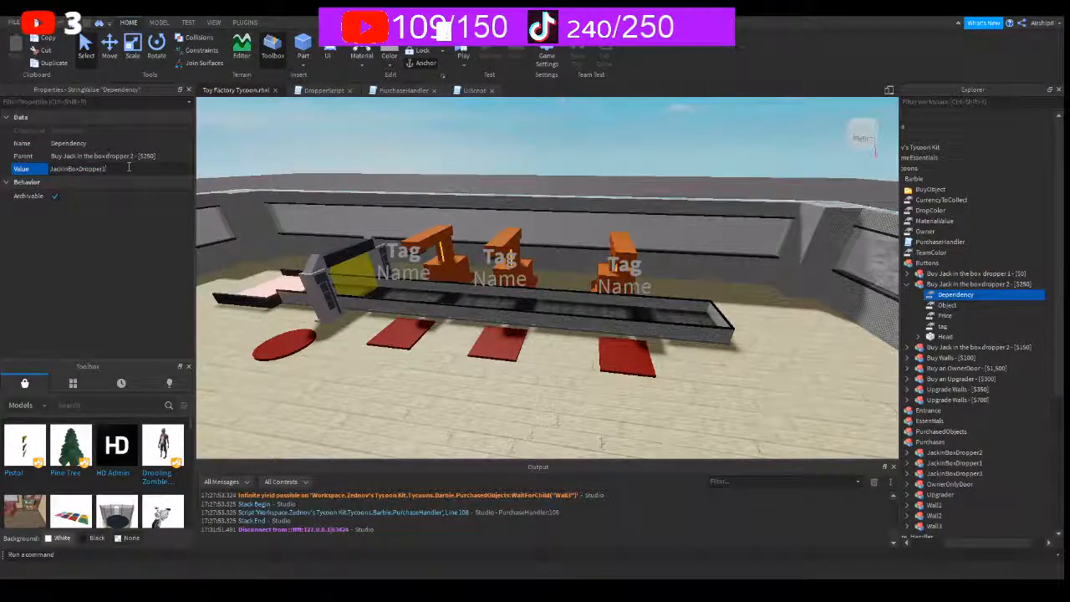
{"action": "key", "text": "BackSpace"}
{"action": "type", "text": "2"}
{"action": "key", "text": "Return"}
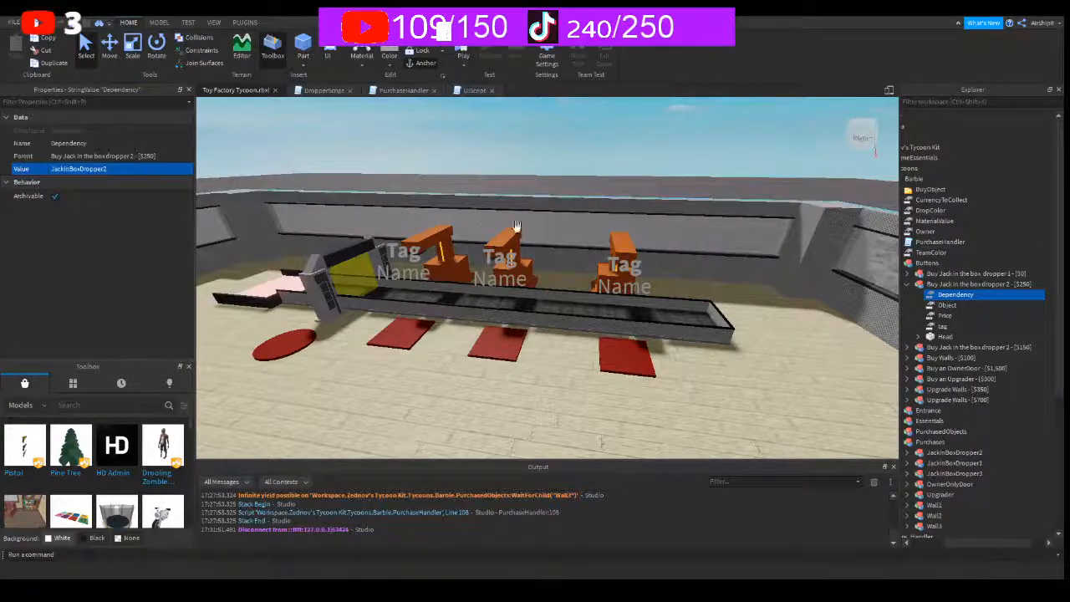
- Insert the dropper number 3 into the name of the $250 button
{"action": "left_click", "coordinate": [928, 285]}
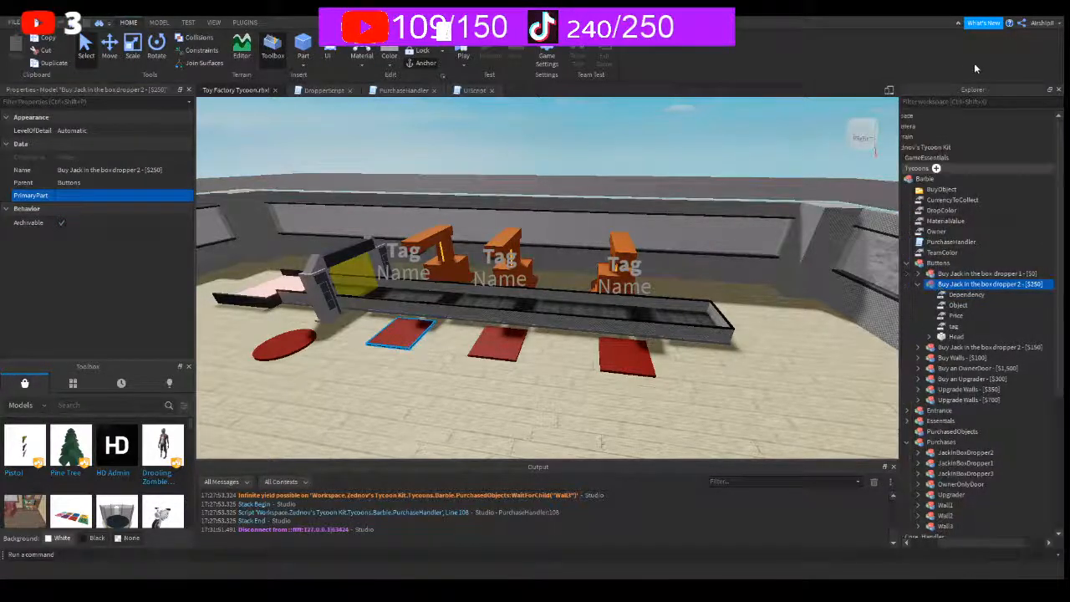
{"action": "double_click", "coordinate": [951, 284]}
{"action": "left_click", "coordinate": [1016, 284]}
{"action": "type", "text": "3"}
{"action": "key", "text": "Return"}
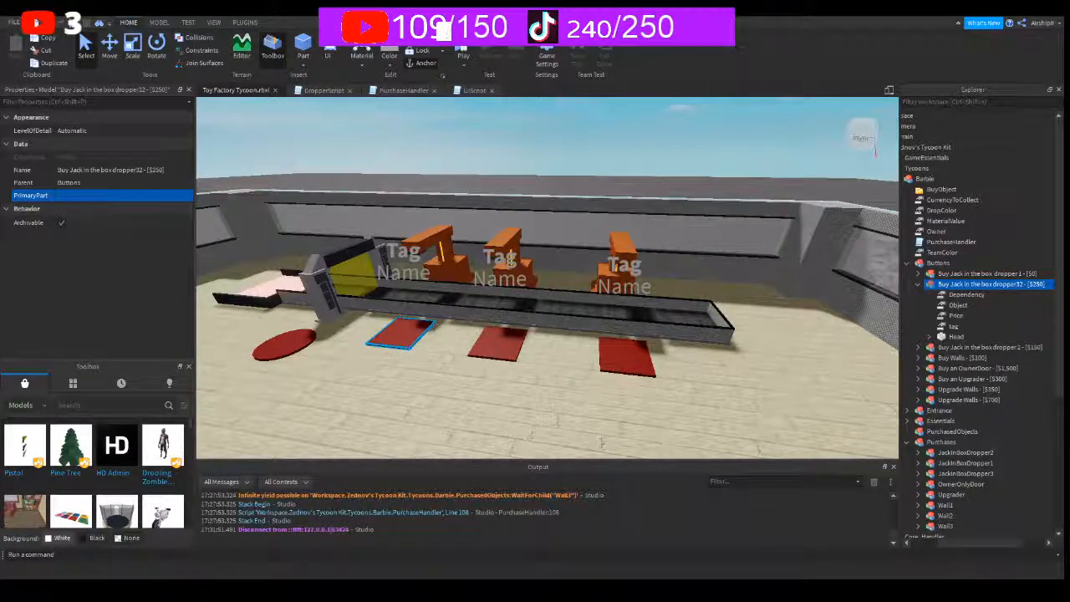
- Set the Object value of the $250 button to JackInBoxDropper3
{"action": "left_click", "coordinate": [959, 305]}
{"action": "left_click", "coordinate": [115, 165]}
{"action": "left_click", "coordinate": [114, 165]}
{"action": "key", "text": "BackSpace"}
{"action": "type", "text": "3"}
{"action": "key", "text": "Return"}
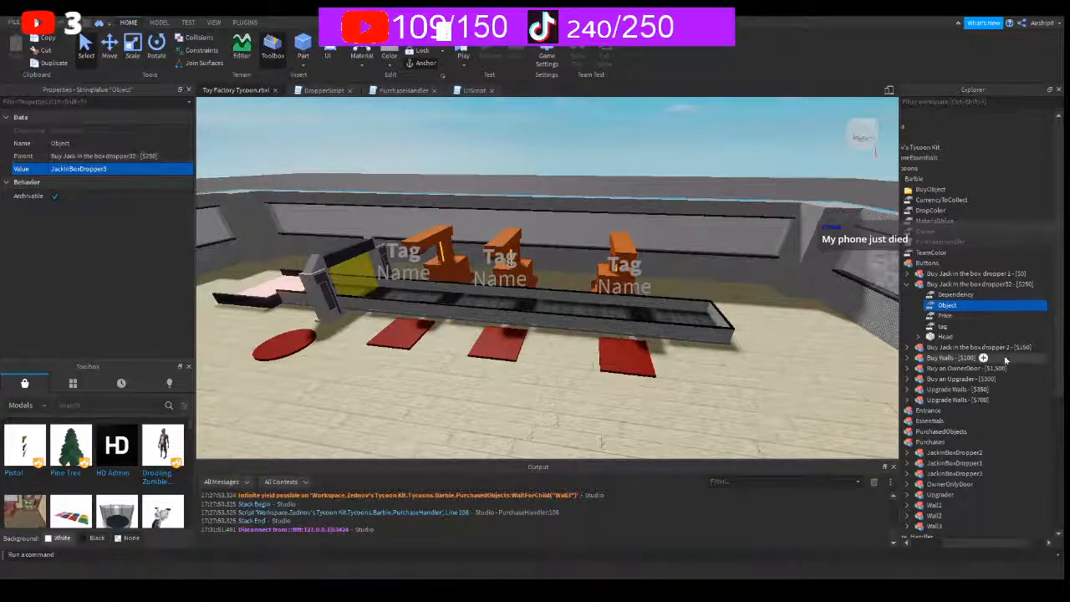
- Correct the new button's name to Buy Jack in the box dropper 3 - [$250] and check its tag value
{"action": "left_click", "coordinate": [984, 285]}
{"action": "key", "text": "F2"}
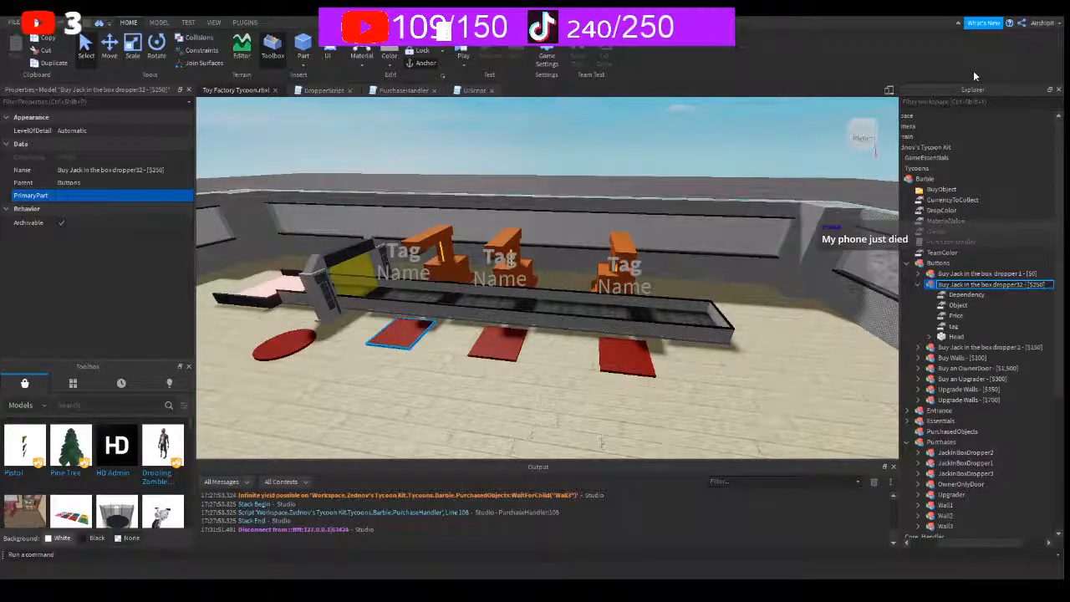
{"action": "key", "text": "BackSpace"}
{"action": "key", "text": "Return"}
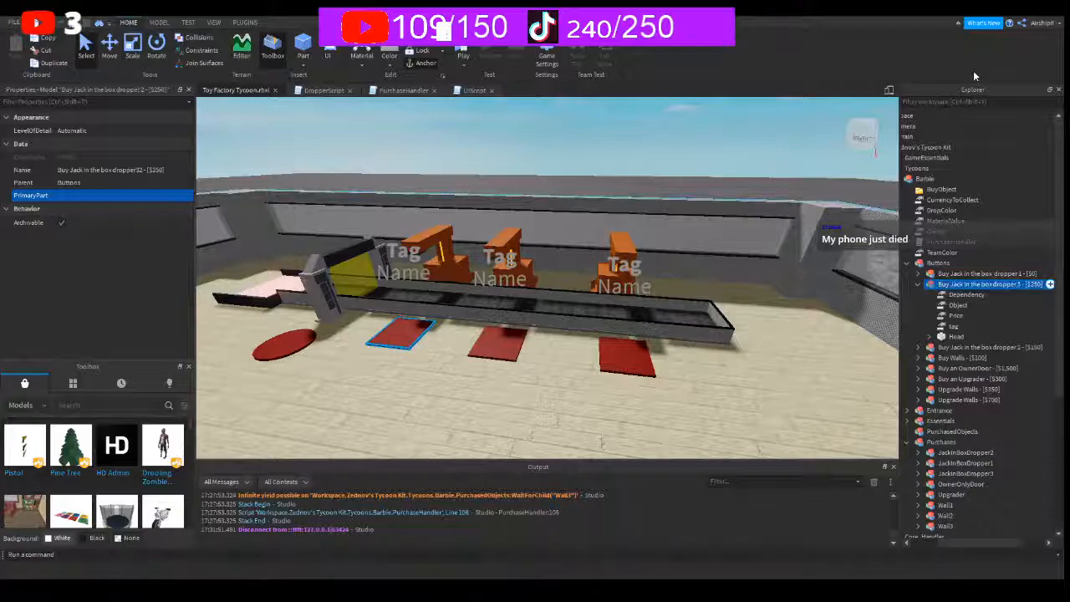
{"action": "left_click", "coordinate": [945, 325]}
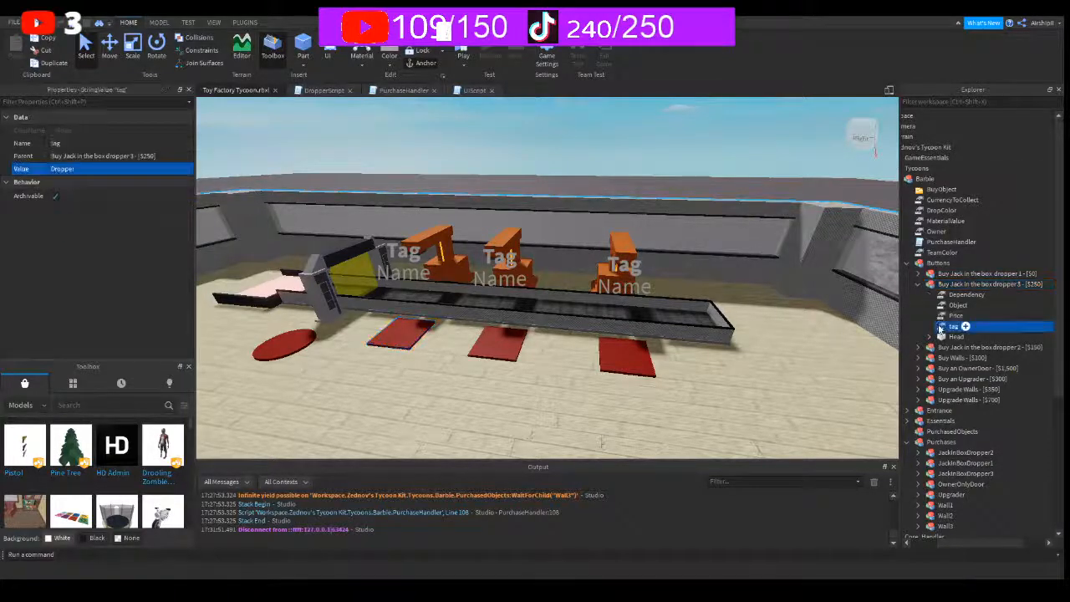
- Start a playtest and claim the Barbie tycoon at its gate
{"action": "left_click", "coordinate": [462, 53]}
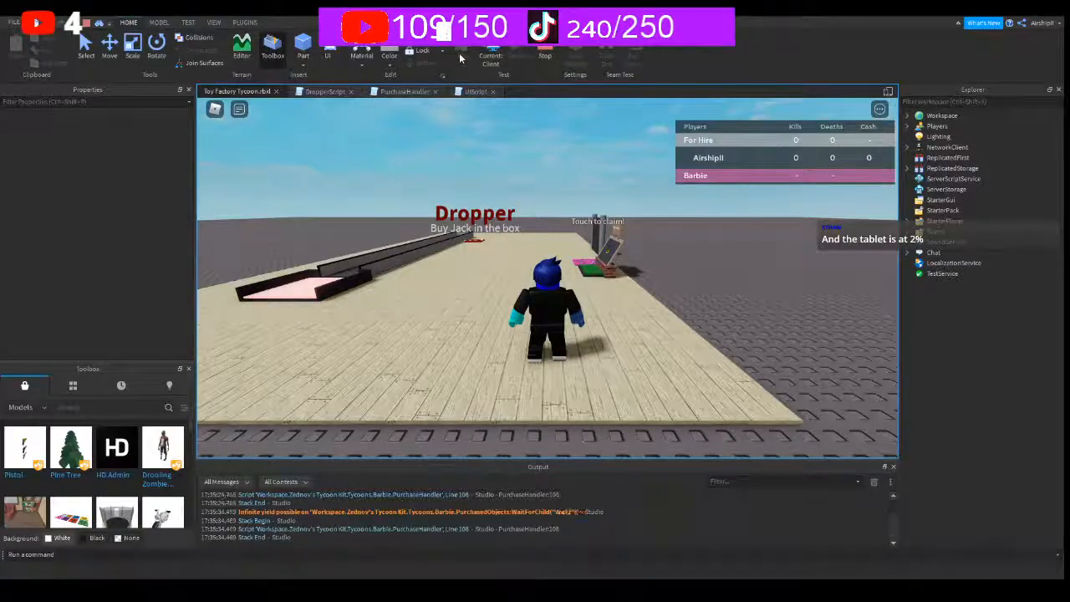
{"action": "right_click_drag", "start_coordinate": [575, 287], "coordinate": [576, 287]}
{"action": "key", "text": "w"}
{"action": "key", "text": "w"}
{"action": "key", "text": "w"}
- Buy Jack in the box dropper 1 at its red pad beside the conveyor
{"action": "right_click_drag", "start_coordinate": [576, 287], "coordinate": [575, 287]}
{"action": "key", "text": "w"}
{"action": "key", "text": "w"}
{"action": "key", "text": "w"}
{"action": "key", "text": "w"}
{"action": "key", "text": "s"}
{"action": "key", "text": "a"}
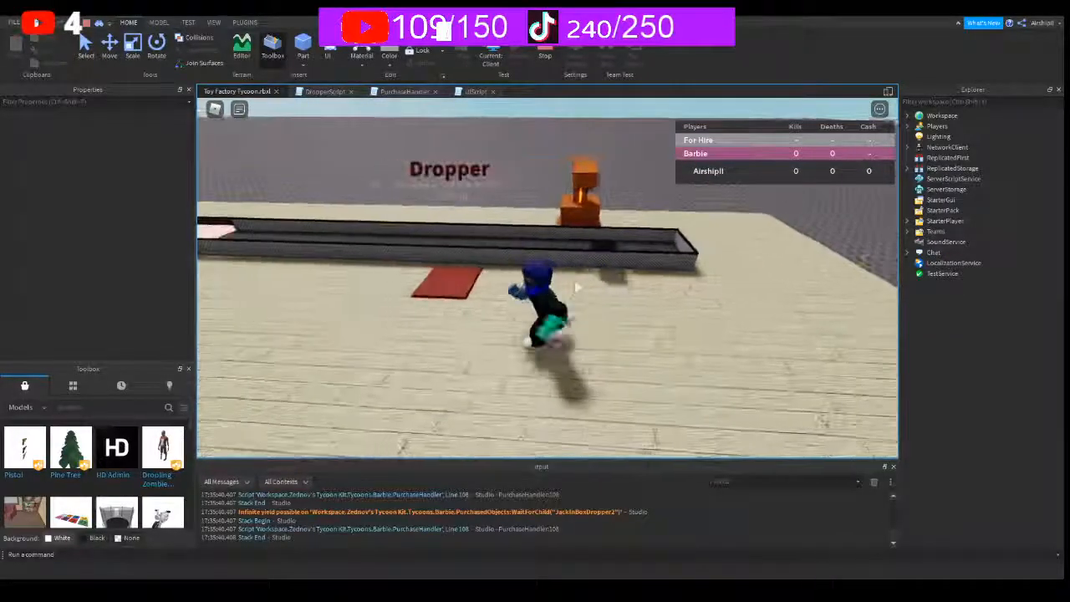
- Examine the first dropper feeding toys onto the conveyor and the pad for the second dropper
{"action": "key", "text": "w"}
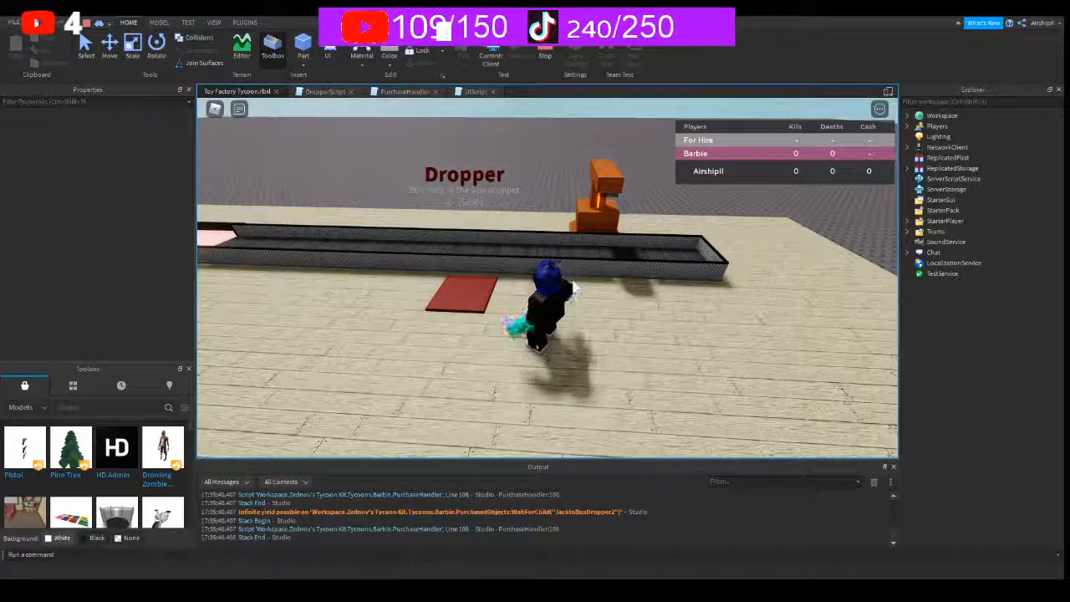
{"action": "scroll", "coordinate": [569, 285], "scroll_direction": "up", "scroll_amount": 3}
{"action": "scroll", "coordinate": [567, 284], "scroll_direction": "down", "scroll_amount": 5}
{"action": "scroll", "coordinate": [556, 282], "scroll_direction": "up", "scroll_amount": 1}
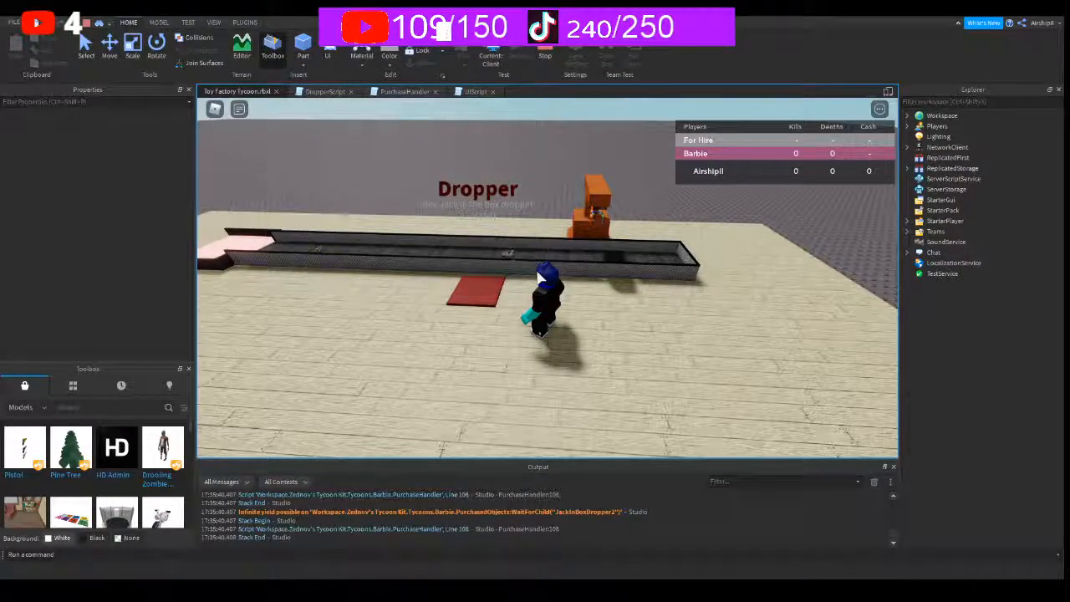
{"action": "right_click_drag", "start_coordinate": [549, 287], "coordinate": [550, 289]}
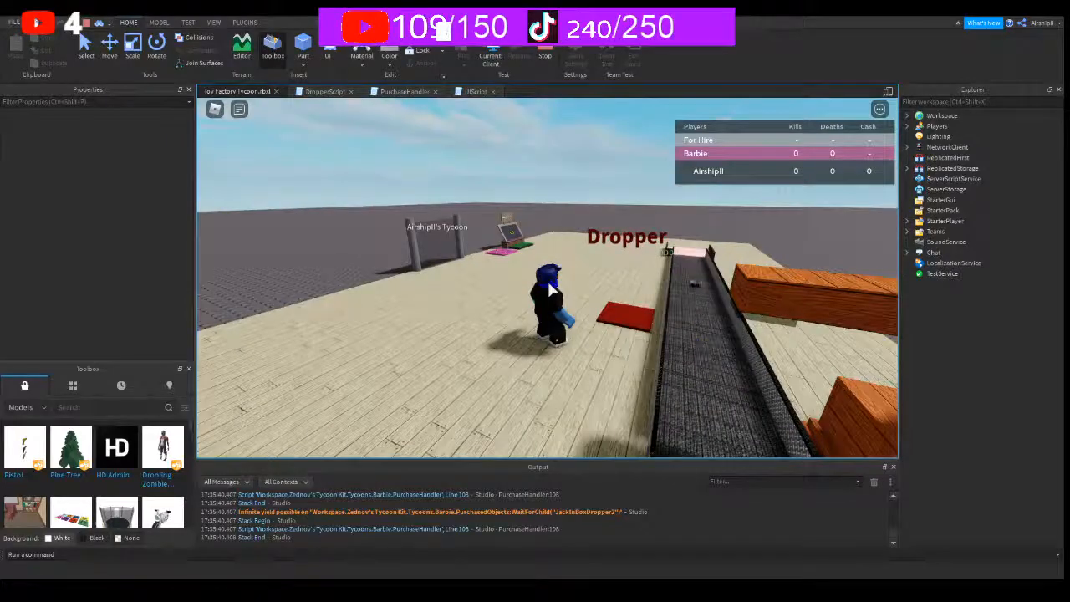
- Collect the first dropper's earnings repeatedly at the cash collector pad until there is enough for the $150 dropper
{"action": "key", "text": "w"}
{"action": "right_click_drag", "start_coordinate": [549, 290], "coordinate": [547, 288]}
{"action": "key", "text": "s"}
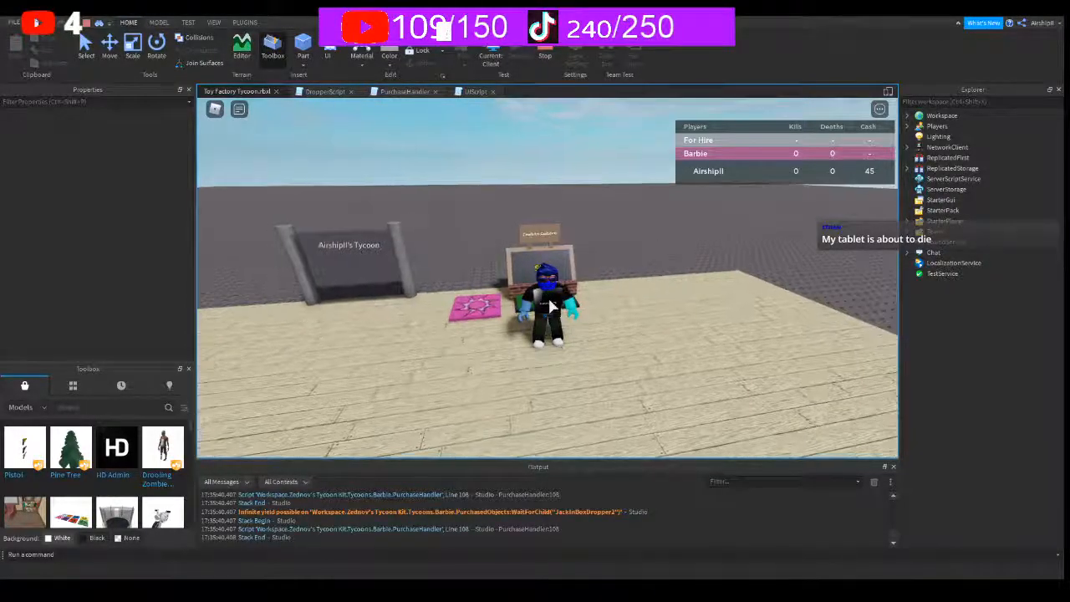
{"action": "key", "text": "w"}
{"action": "key", "text": "space"}
{"action": "key", "text": "s"}
{"action": "key", "text": "w"}
{"action": "key", "text": "space"}
{"action": "key", "text": "s"}
{"action": "key", "text": "w"}
{"action": "right_click_drag", "start_coordinate": [550, 306], "coordinate": [550, 306]}
{"action": "key", "text": "s"}
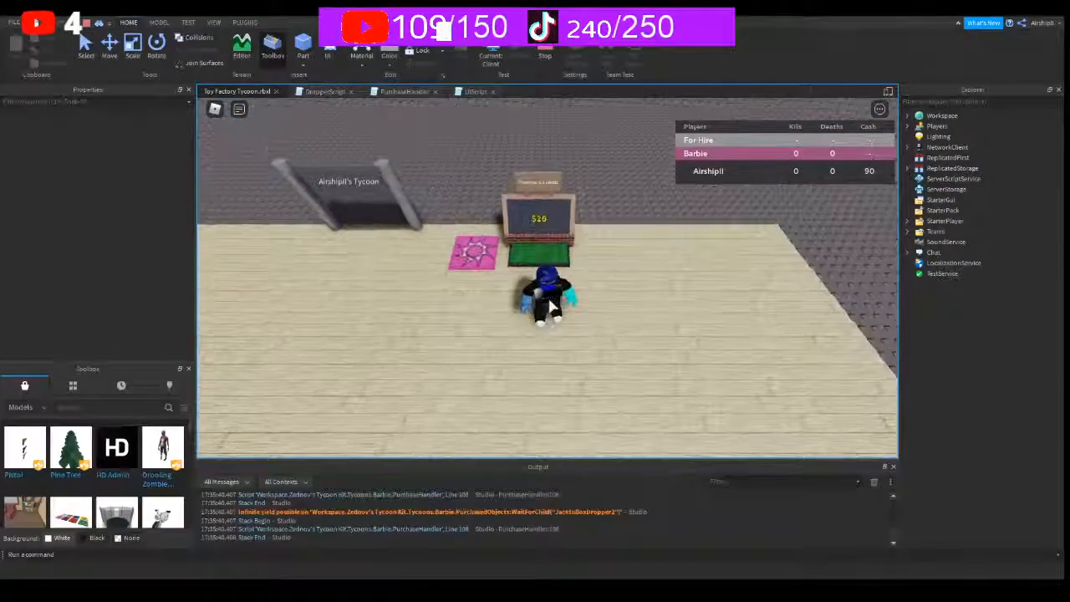
{"action": "key", "text": "w"}
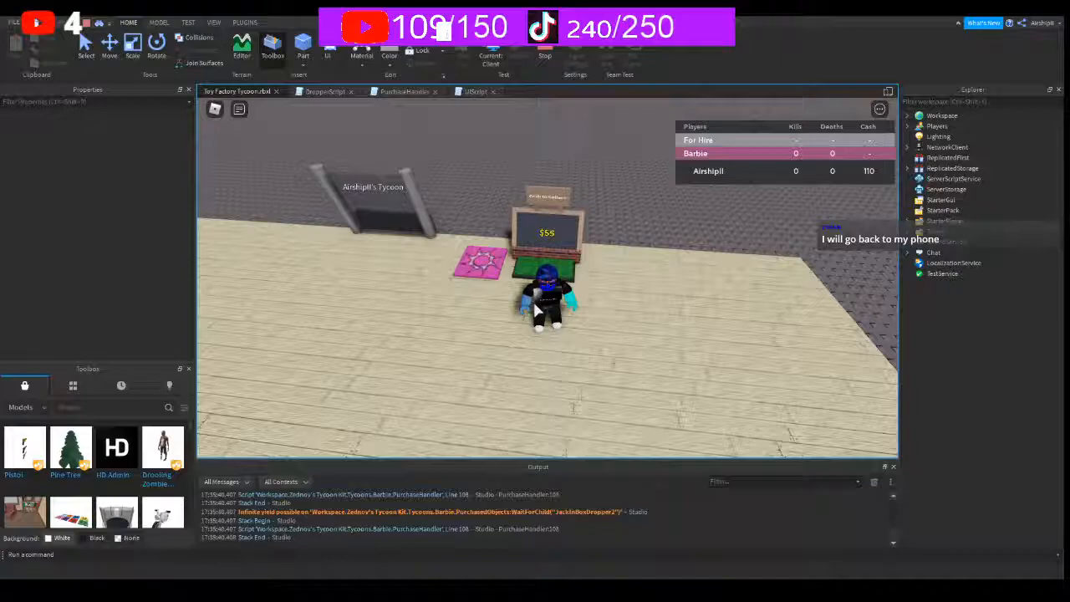
{"action": "key", "text": "w"}
{"action": "key", "text": "s"}
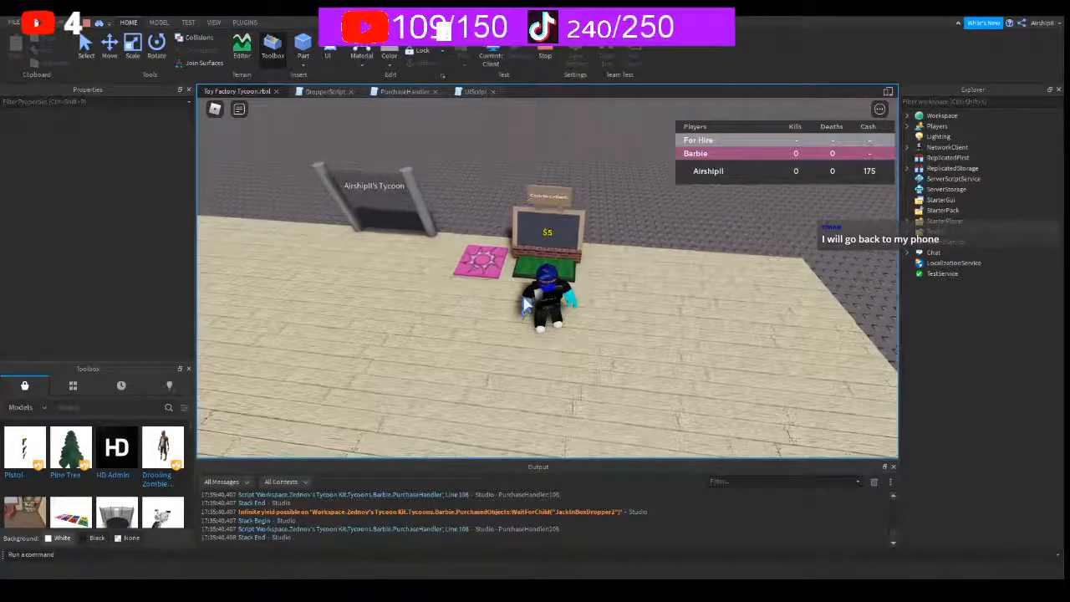
- Buy Jack in the box dropper 2 for $150 at its red pad
{"action": "right_click_drag", "start_coordinate": [526, 305], "coordinate": [524, 306]}
{"action": "key", "text": "w"}
{"action": "key", "text": "w"}
{"action": "key", "text": "s"}
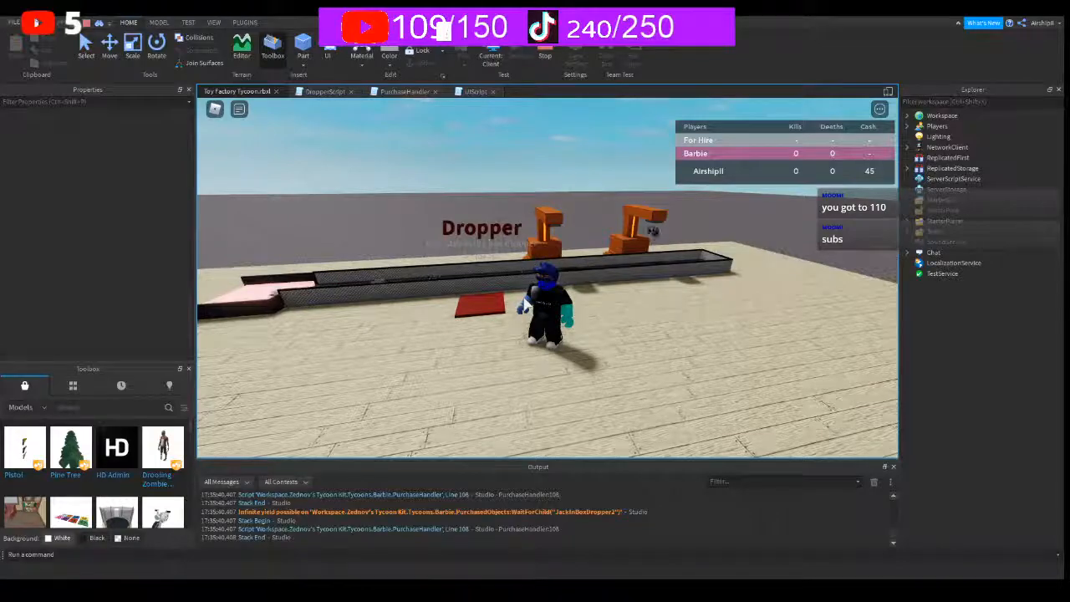
- Collect the earnings of both droppers at the cash collector pad until there is enough for the $250 dropper
{"action": "key", "text": "w"}
{"action": "right_click_drag", "start_coordinate": [572, 323], "coordinate": [539, 320]}
{"action": "key", "text": "w"}
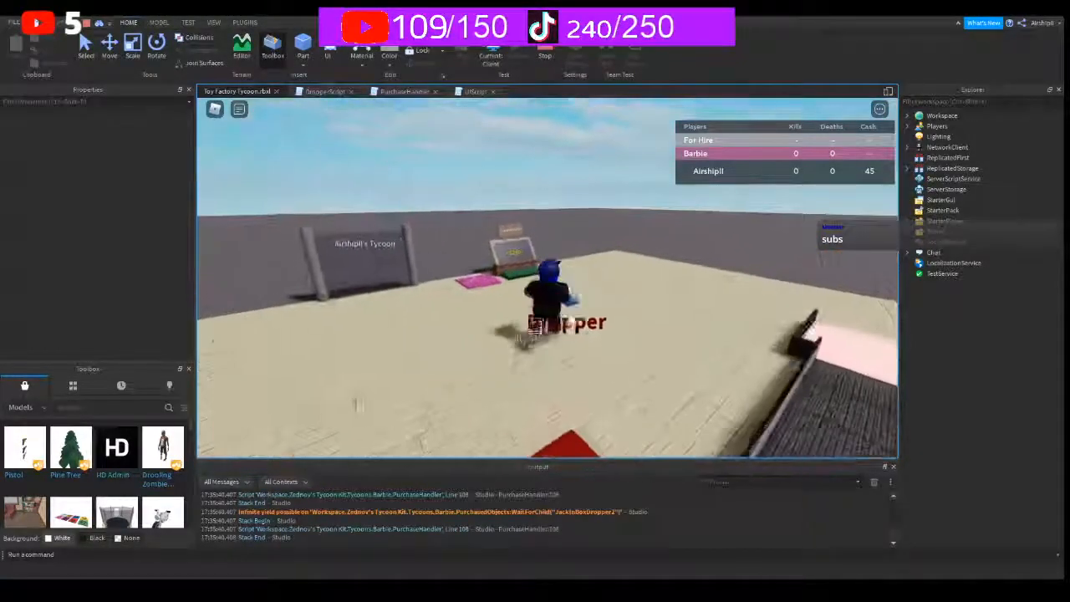
{"action": "key", "text": "w"}
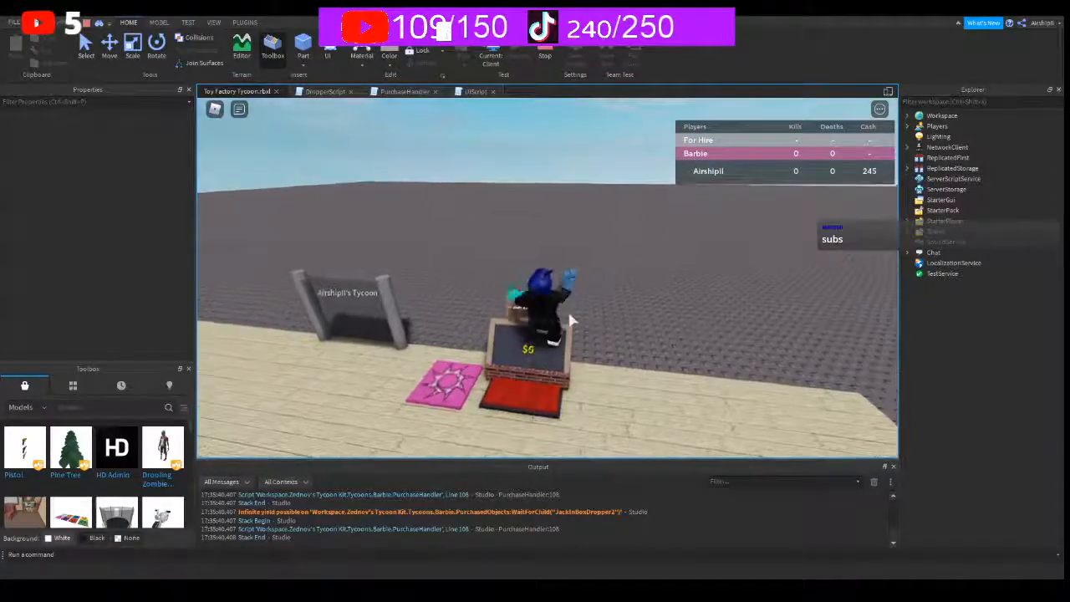
{"action": "key", "text": "a"}
{"action": "right_click_drag", "start_coordinate": [572, 321], "coordinate": [572, 333]}
{"action": "key", "text": "d"}
{"action": "key", "text": "w"}
{"action": "key", "text": "s"}
{"action": "key", "text": "a"}
{"action": "key", "text": "d"}
{"action": "key", "text": "w"}
- Buy Jack in the box dropper 3 at its red pad and watch all three droppers feed the conveyor
{"action": "right_click_drag", "start_coordinate": [572, 321], "coordinate": [510, 318]}
{"action": "key", "text": "w"}
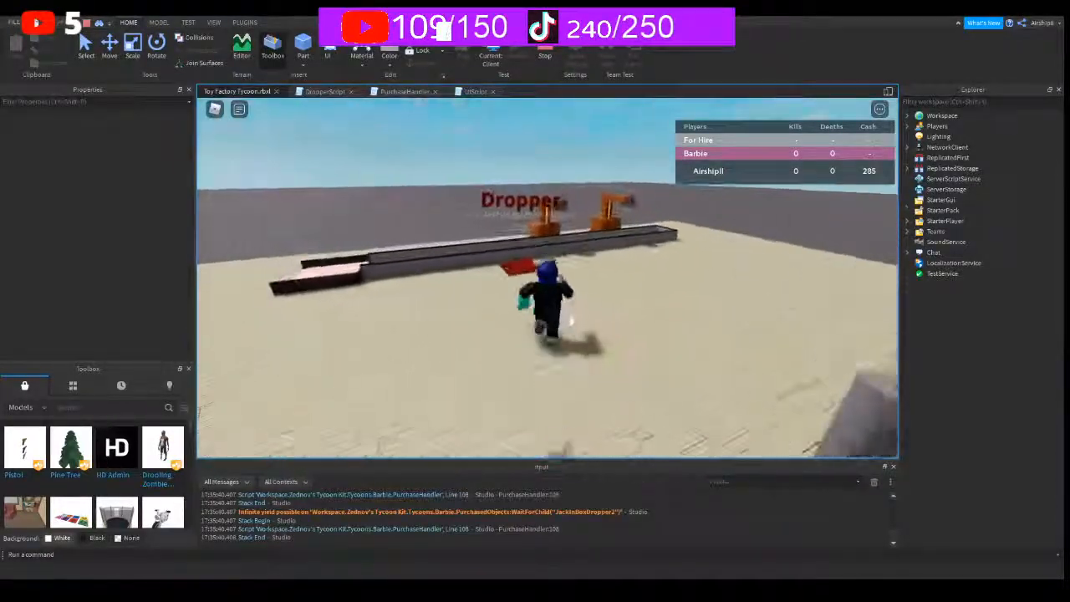
{"action": "key", "text": "w"}
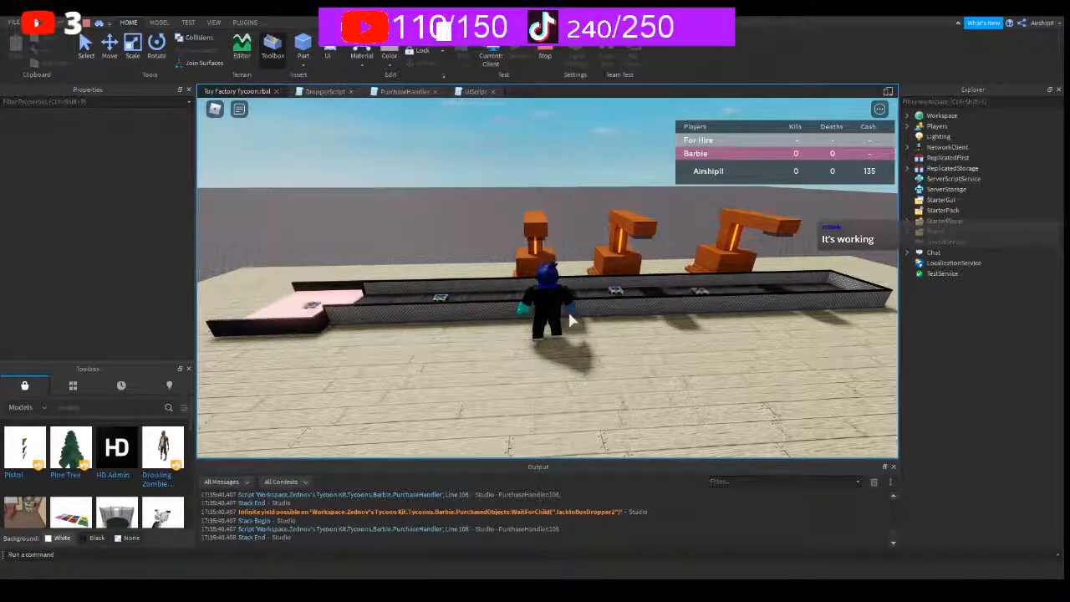
- Look over the three running droppers and stop the playtest
{"action": "right_click_drag", "start_coordinate": [559, 331], "coordinate": [561, 308]}
{"action": "key", "text": "s"}
{"action": "left_click", "coordinate": [545, 58]}
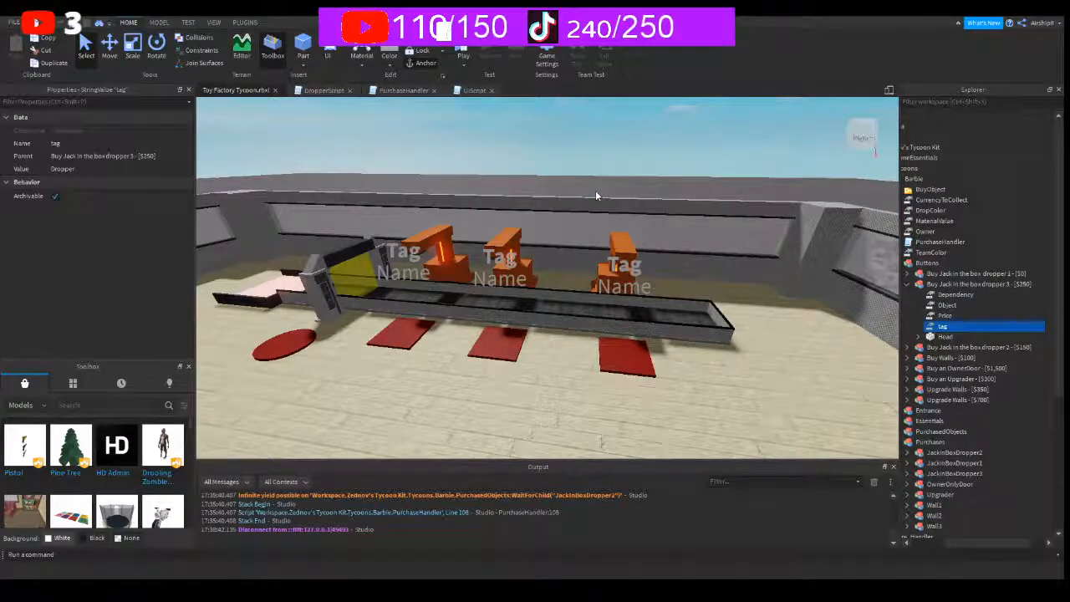
- Examine the tycoon plot's layout from several angles, ending at the upgrader and its purchase pad beside the conveyor
{"action": "right_click_drag", "start_coordinate": [587, 250], "coordinate": [514, 240]}
{"action": "scroll", "coordinate": [514, 240], "scroll_direction": "down", "scroll_amount": 3}
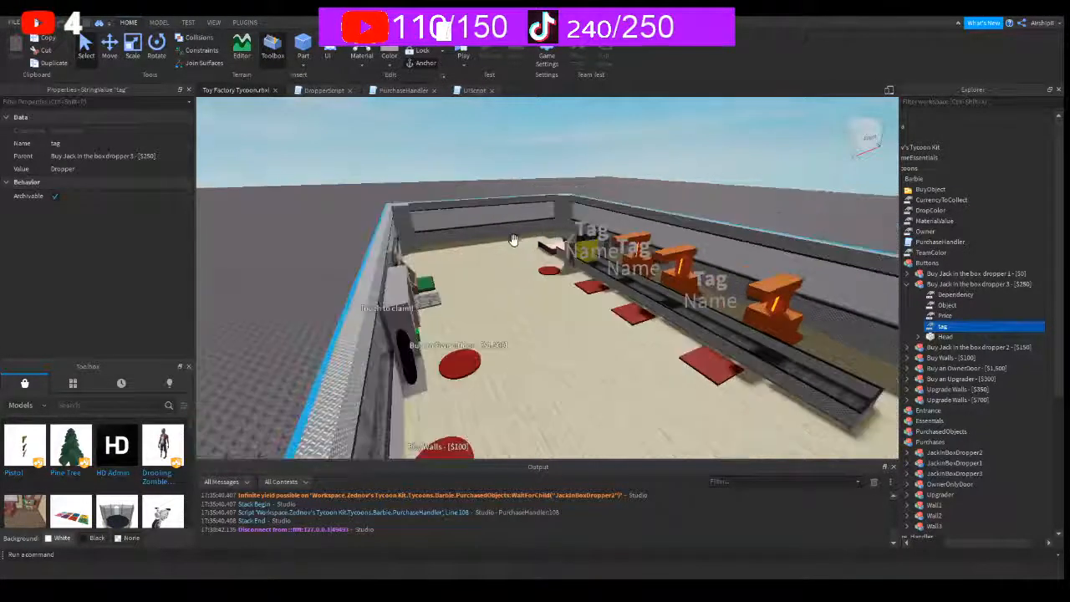
{"action": "scroll", "coordinate": [514, 240], "scroll_direction": "down", "scroll_amount": 10}
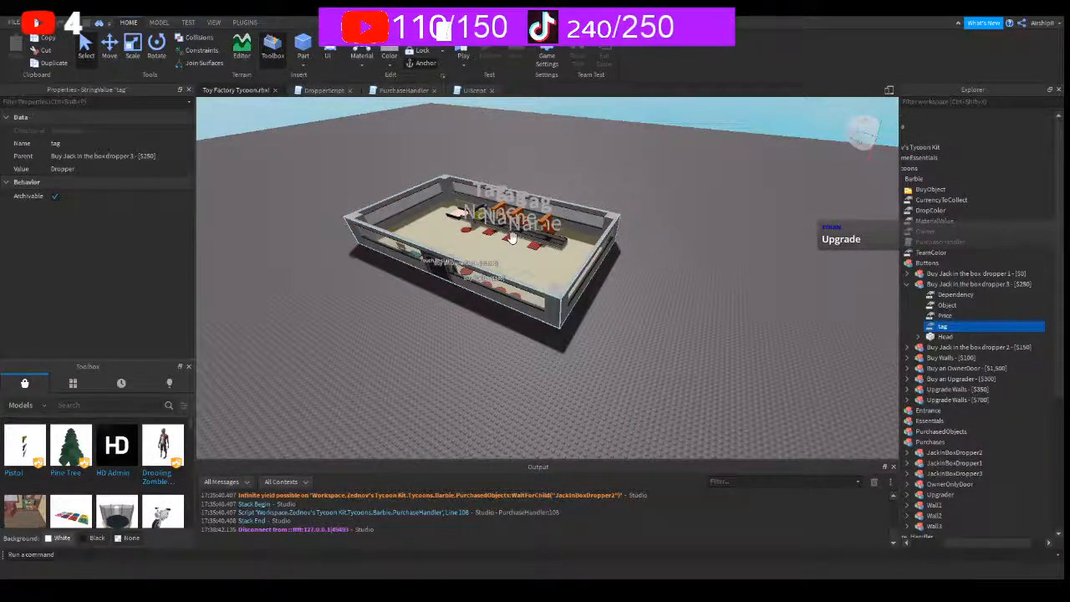
{"action": "scroll", "coordinate": [535, 239], "scroll_direction": "up", "scroll_amount": 6}
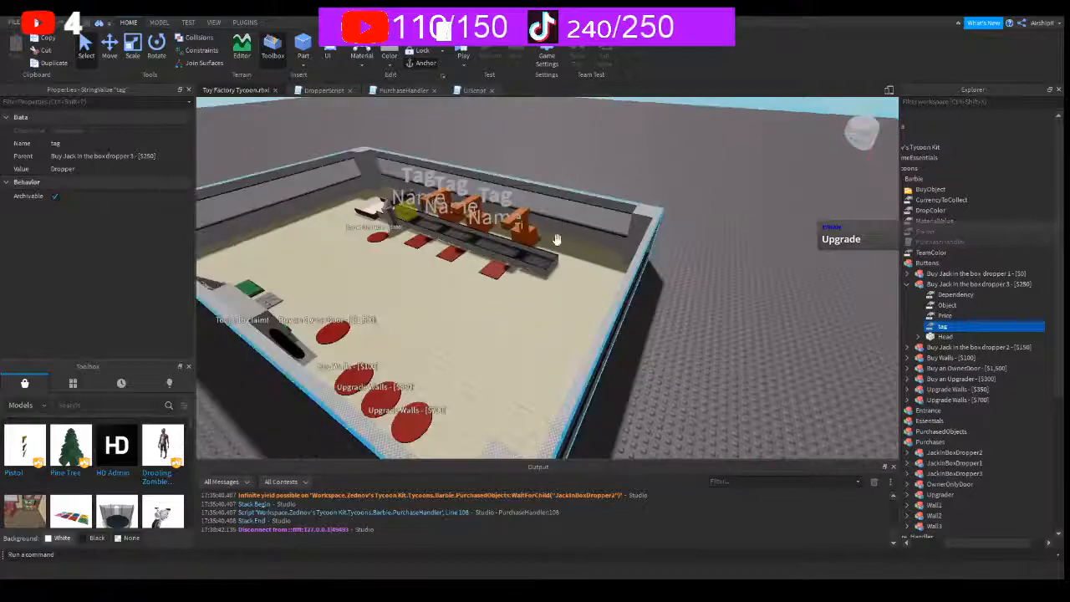
{"action": "scroll", "coordinate": [557, 240], "scroll_direction": "down", "scroll_amount": 4}
{"action": "right_click_drag", "start_coordinate": [557, 240], "coordinate": [579, 243]}
{"action": "scroll", "coordinate": [580, 243], "scroll_direction": "up", "scroll_amount": 3}
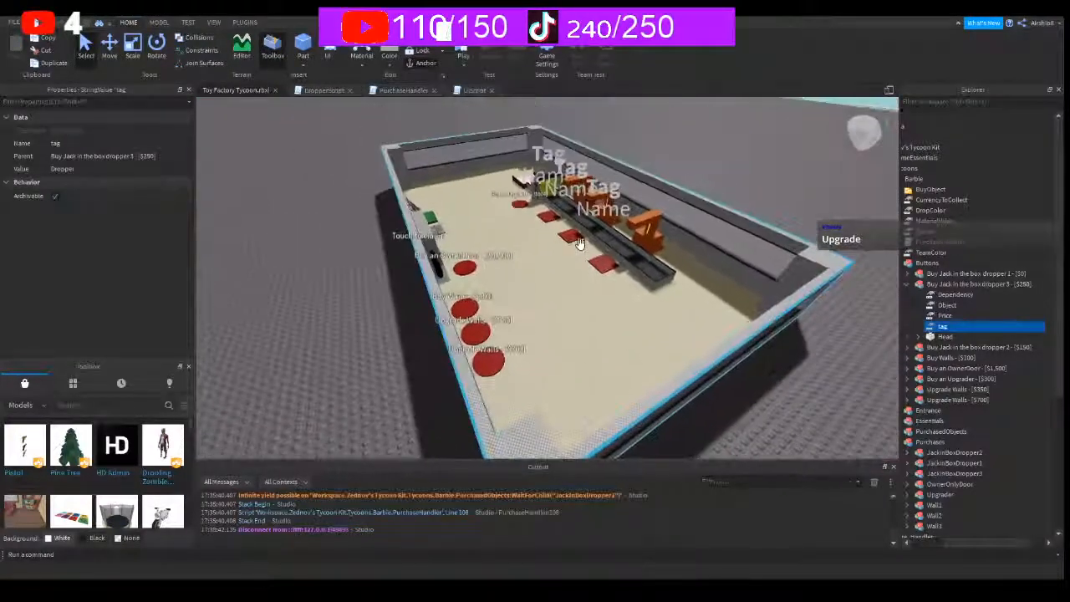
{"action": "scroll", "coordinate": [588, 241], "scroll_direction": "up", "scroll_amount": 6}
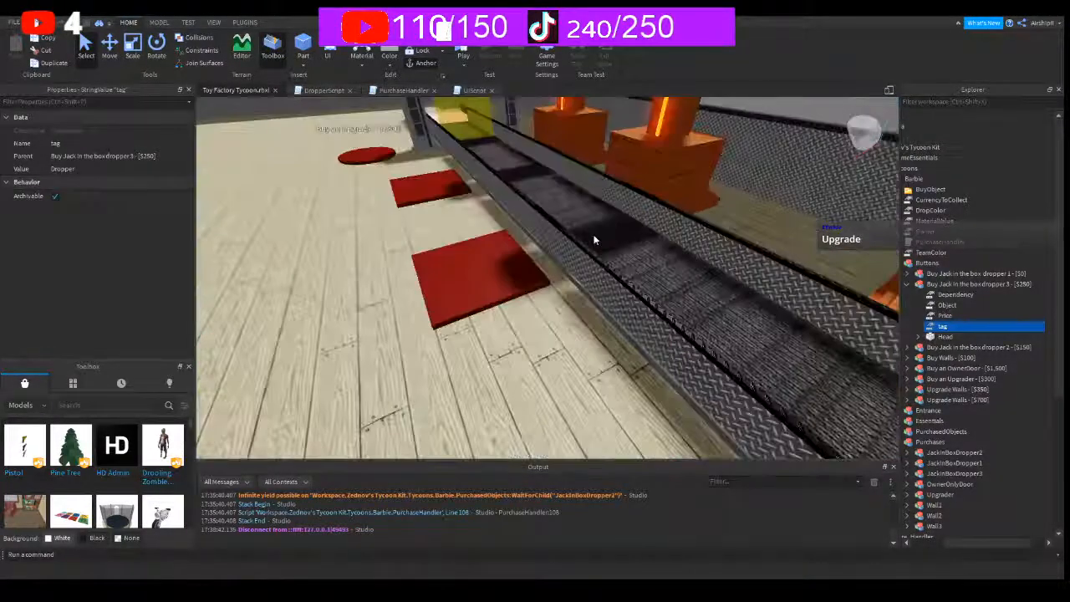
{"action": "right_click_drag", "start_coordinate": [669, 199], "coordinate": [659, 205]}
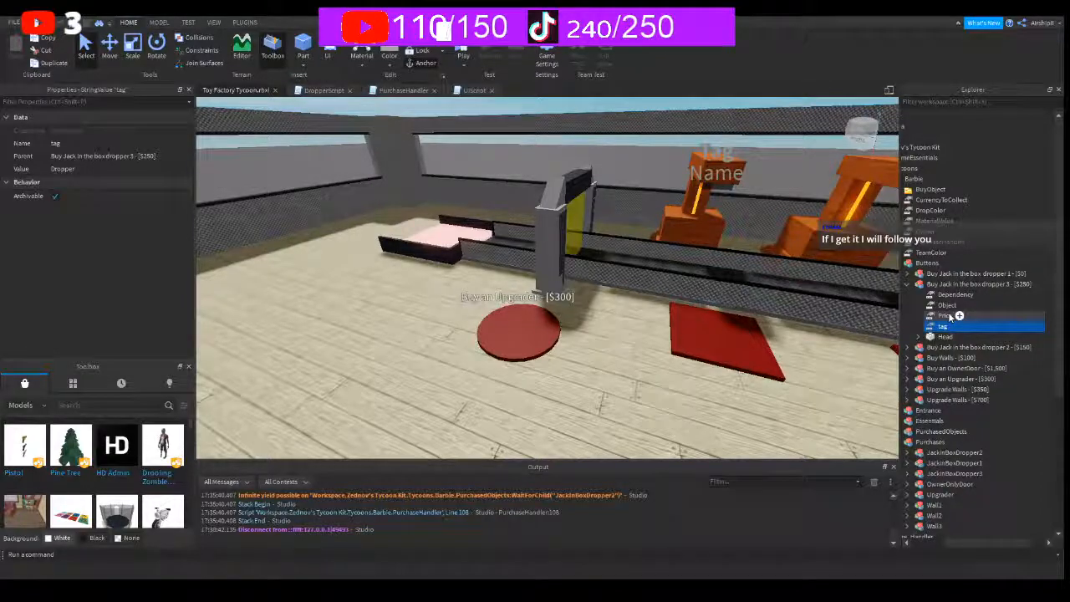
- Delete the "Buy an Upgrader - [$300]" button from the Barbie tycoon's Buttons
{"action": "left_click_drag", "start_coordinate": [950, 316], "coordinate": [958, 309]}
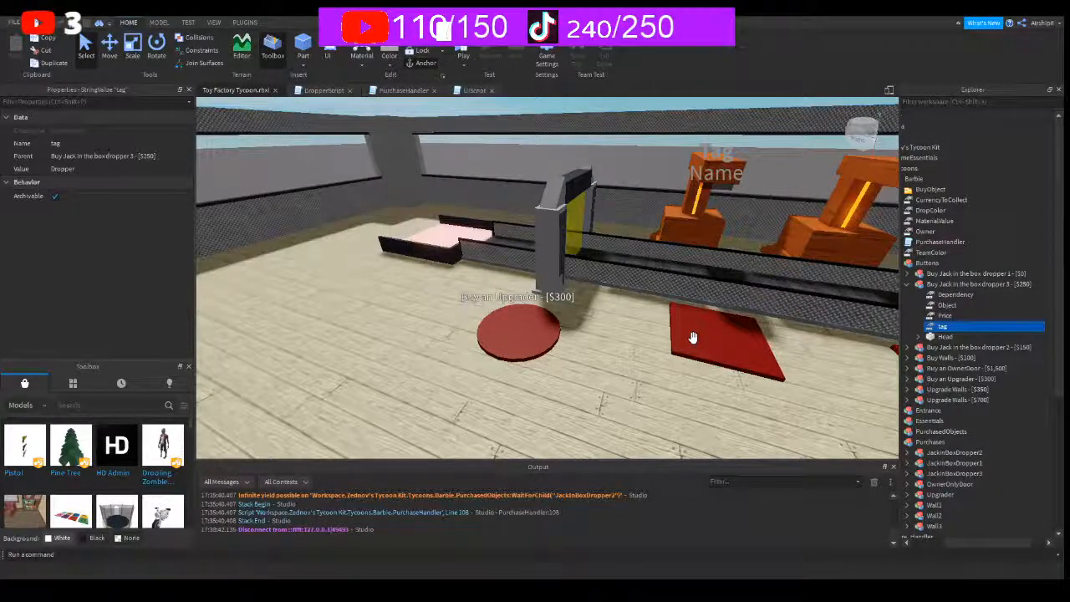
{"action": "left_click", "coordinate": [908, 284]}
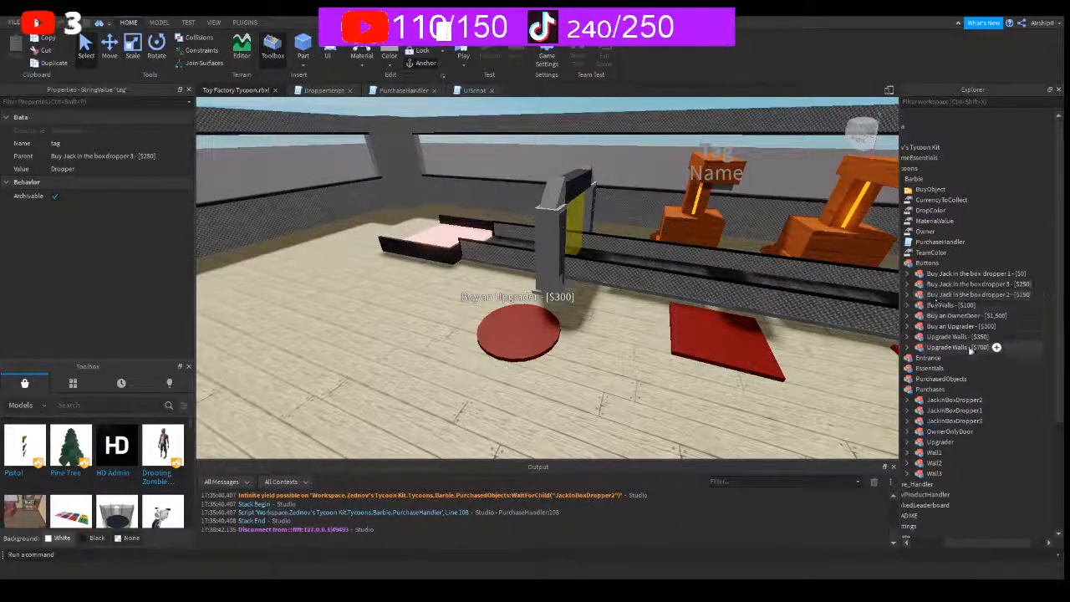
{"action": "left_click", "coordinate": [942, 441]}
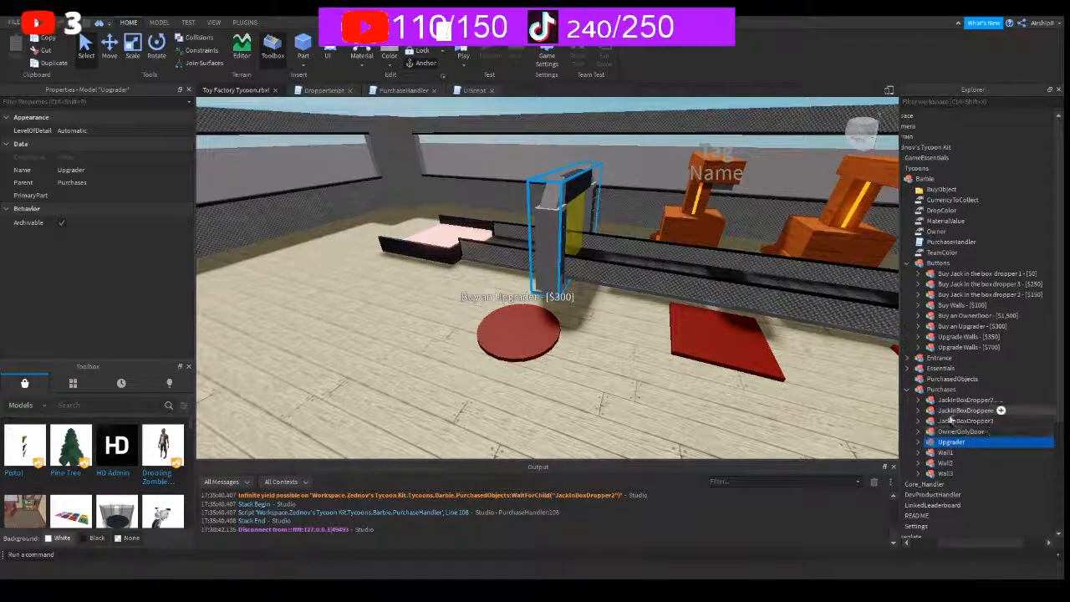
{"action": "left_click", "coordinate": [948, 327]}
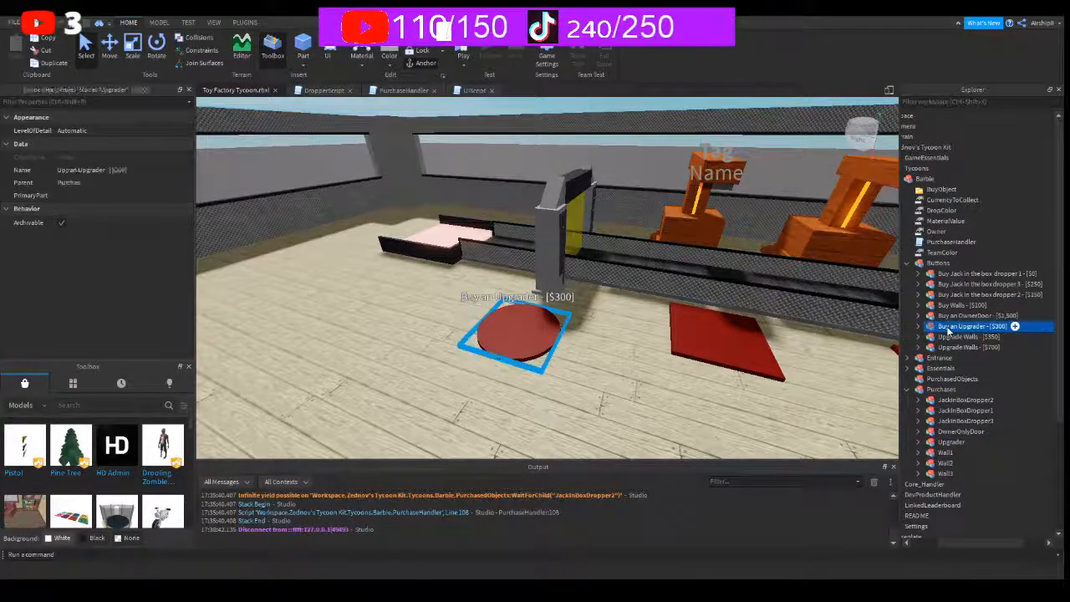
{"action": "key", "text": "Delete"}
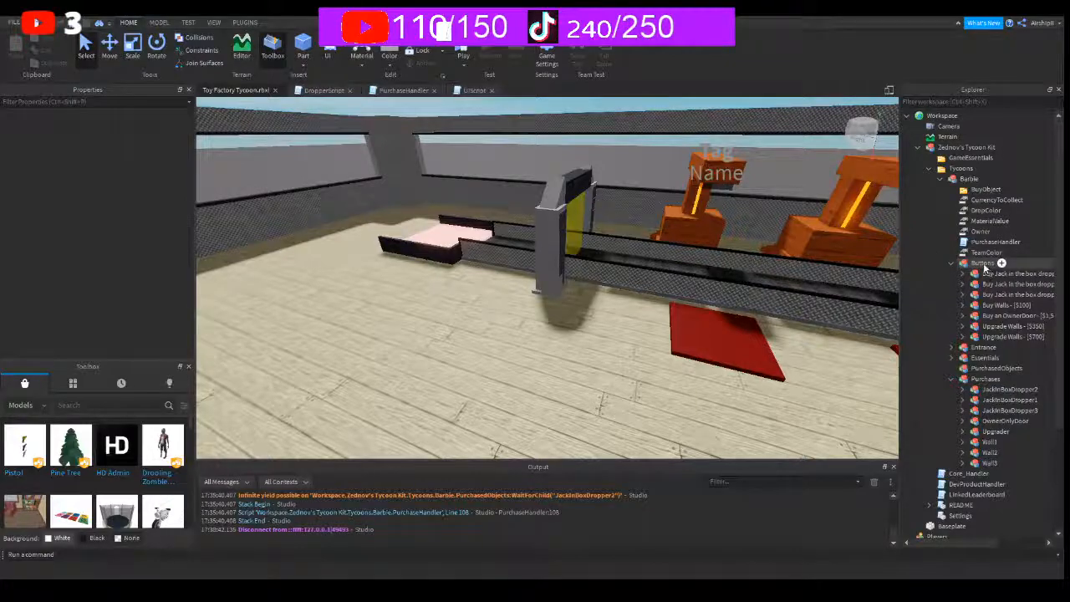
- Compare the cash bonus in the Upgrader's Script with the cash value per drop in JackInBoxDropper2's DropperScript
{"action": "left_click", "coordinate": [991, 434]}
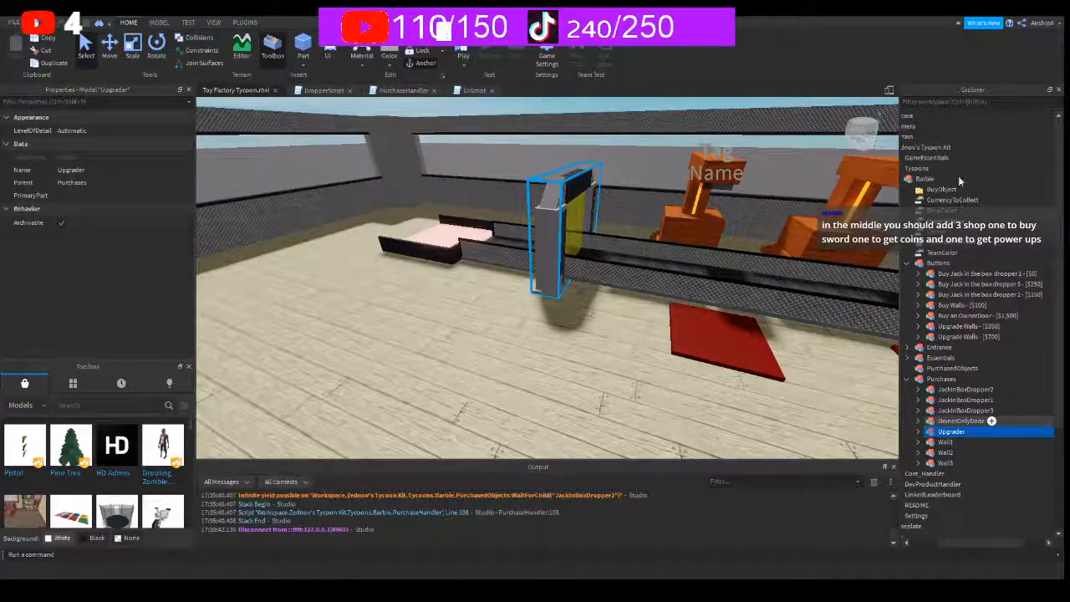
{"action": "left_click", "coordinate": [920, 434]}
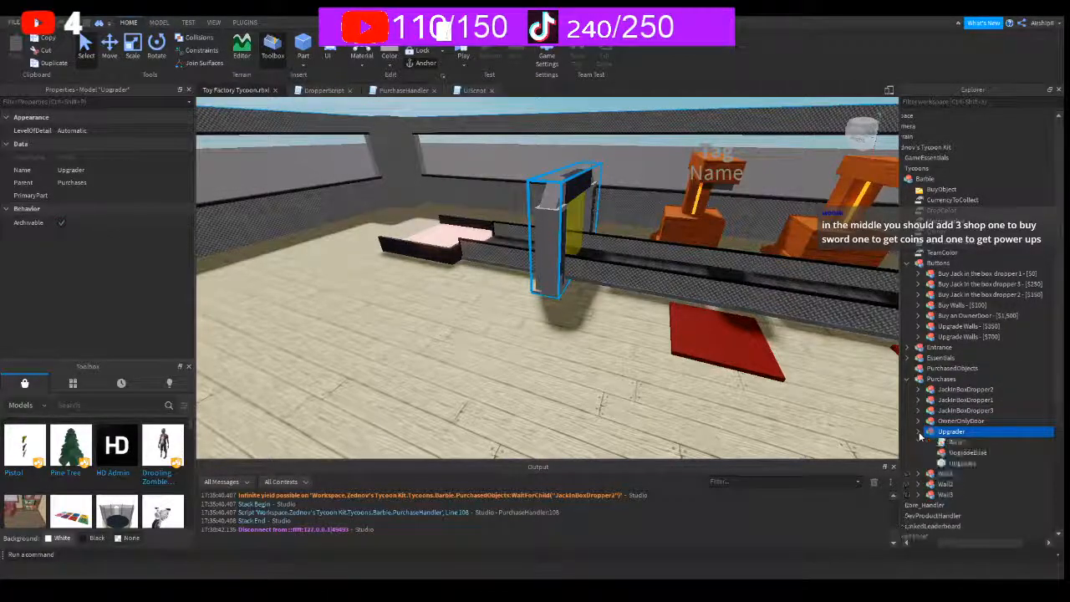
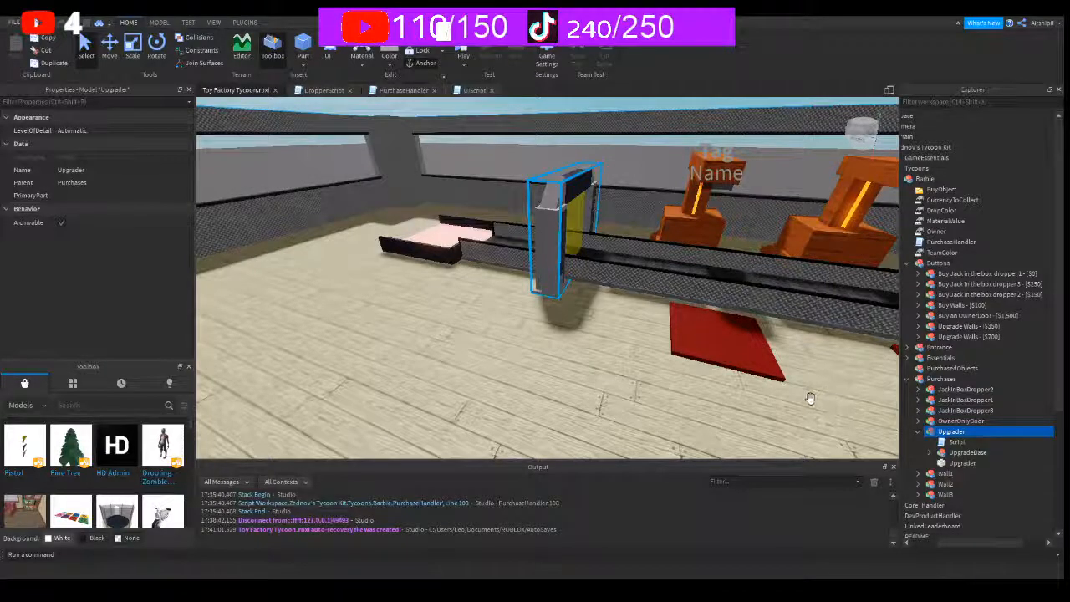
{"action": "double_click", "coordinate": [941, 442]}
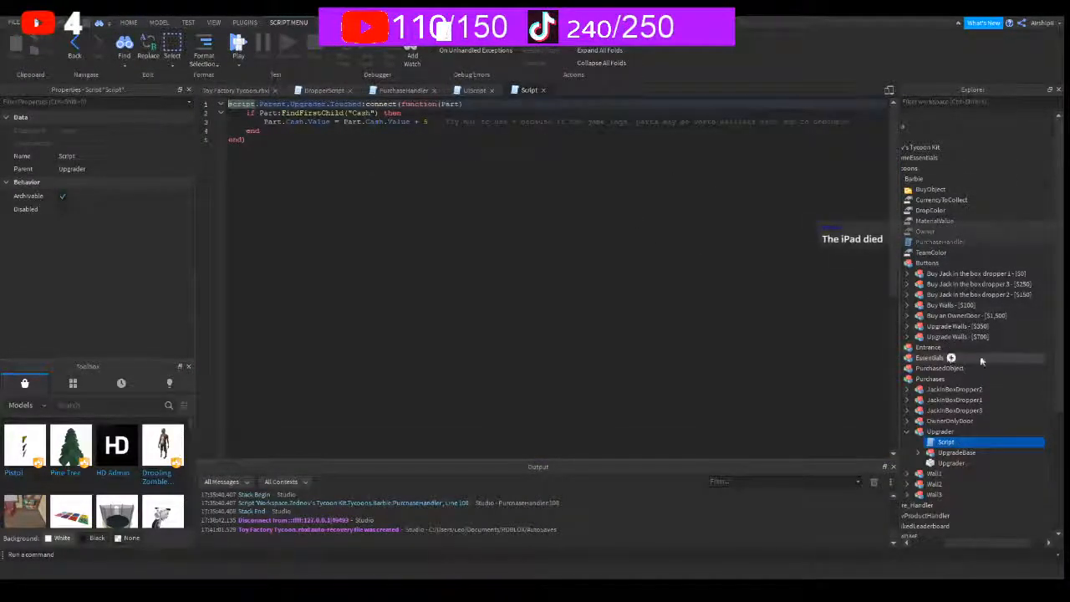
{"action": "left_click", "coordinate": [906, 389]}
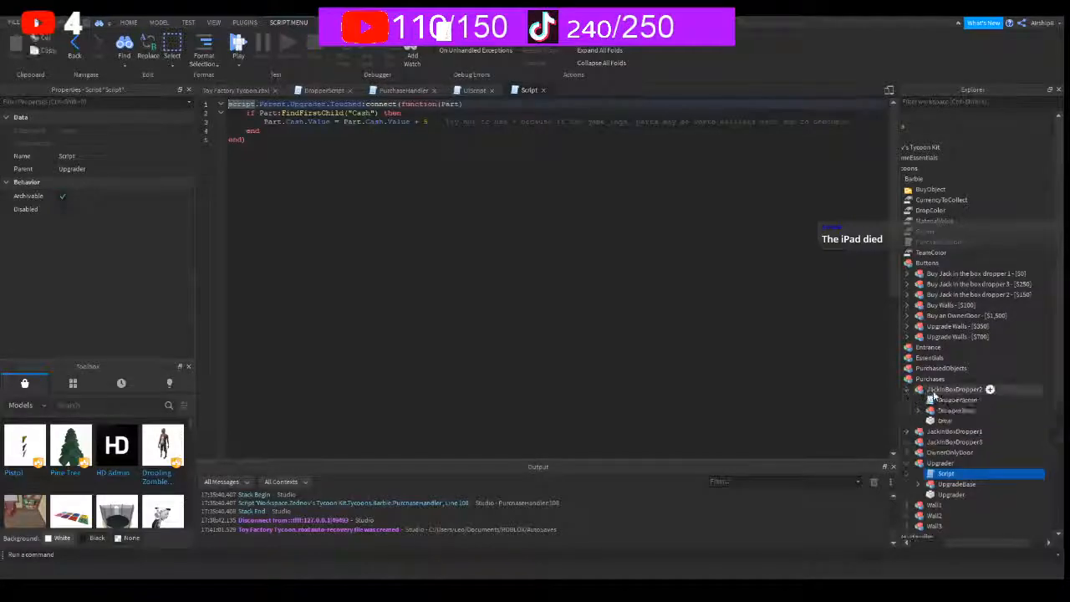
{"action": "double_click", "coordinate": [925, 399]}
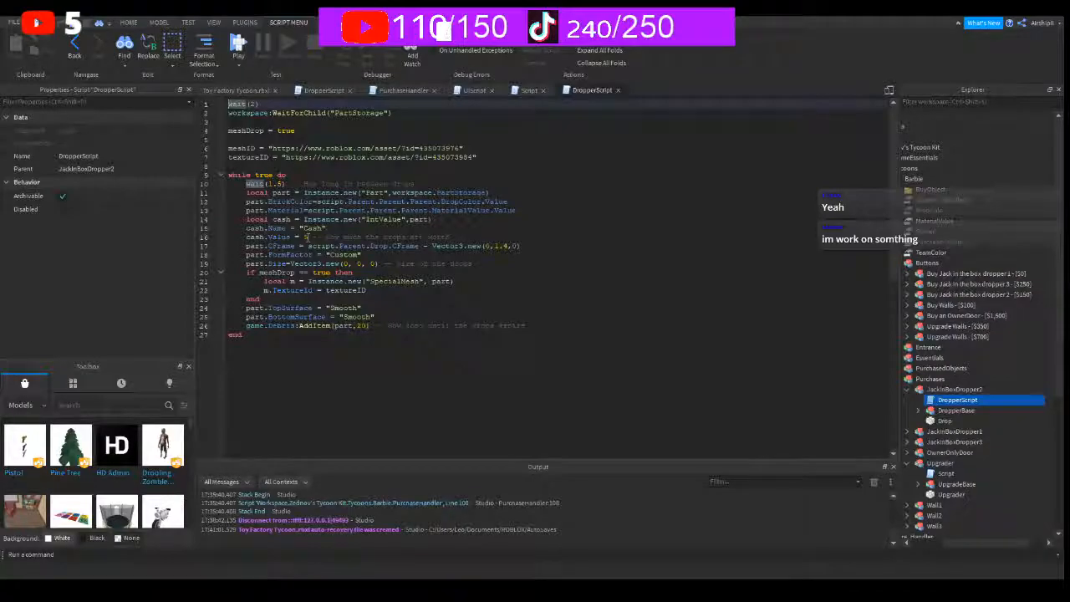
{"action": "left_click", "coordinate": [307, 238]}
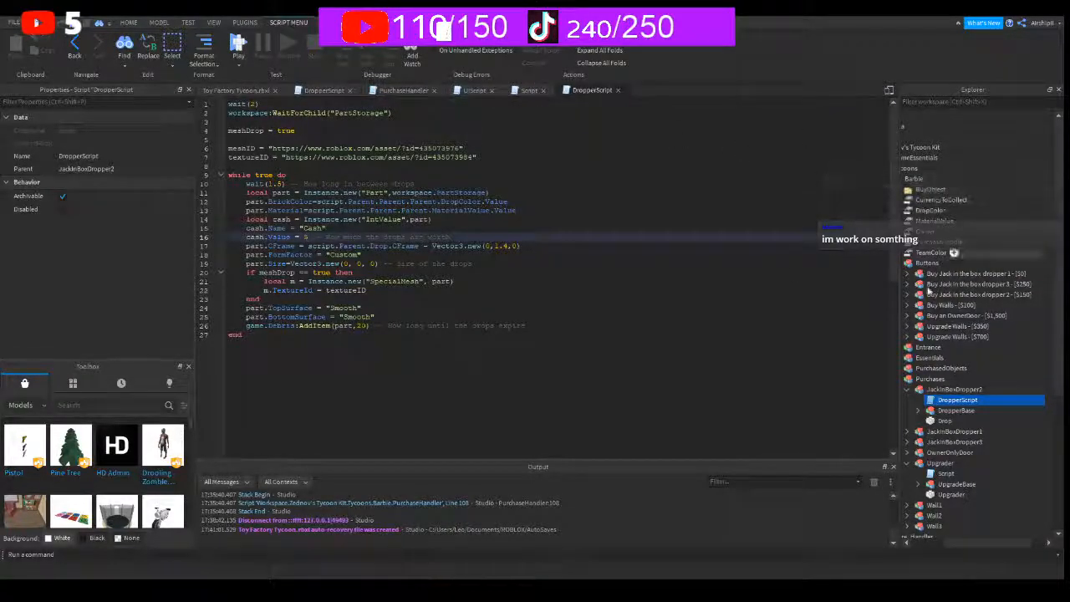
- Close both open DropperScripts and the Upgrader's Script, returning to the 3D view of the factory
{"action": "left_click", "coordinate": [620, 90]}
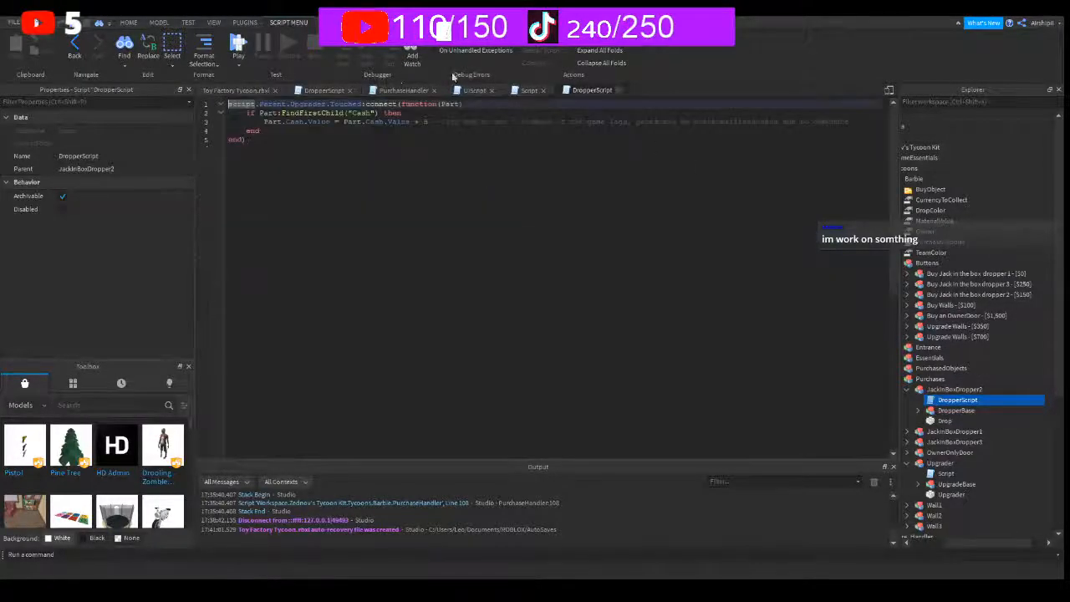
{"action": "left_click", "coordinate": [351, 90]}
{"action": "left_click", "coordinate": [238, 90]}
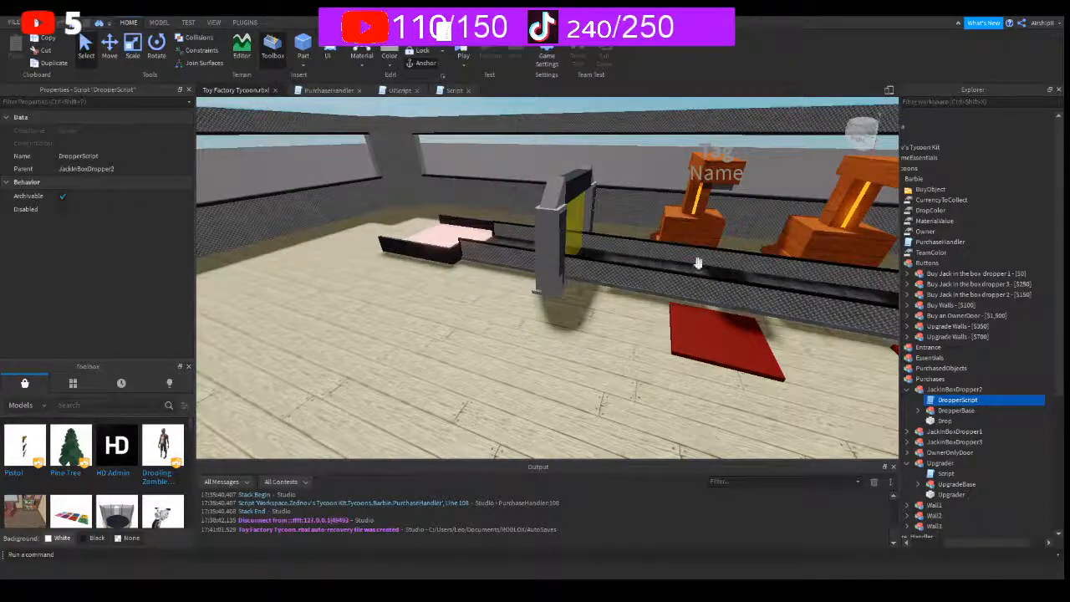
{"action": "left_click", "coordinate": [929, 409]}
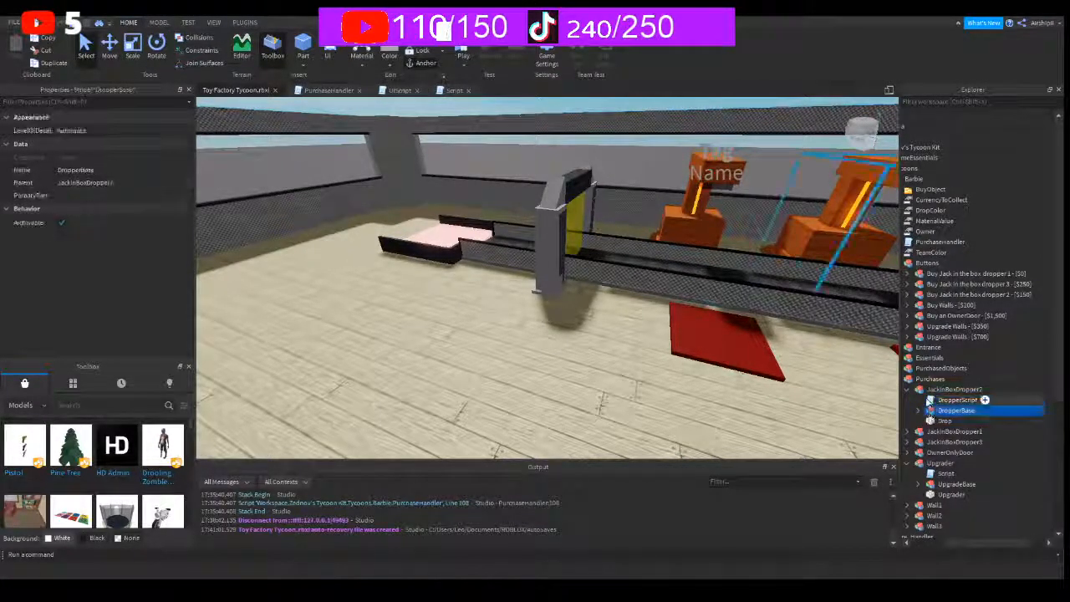
{"action": "left_click", "coordinate": [909, 390]}
{"action": "left_click", "coordinate": [942, 441]}
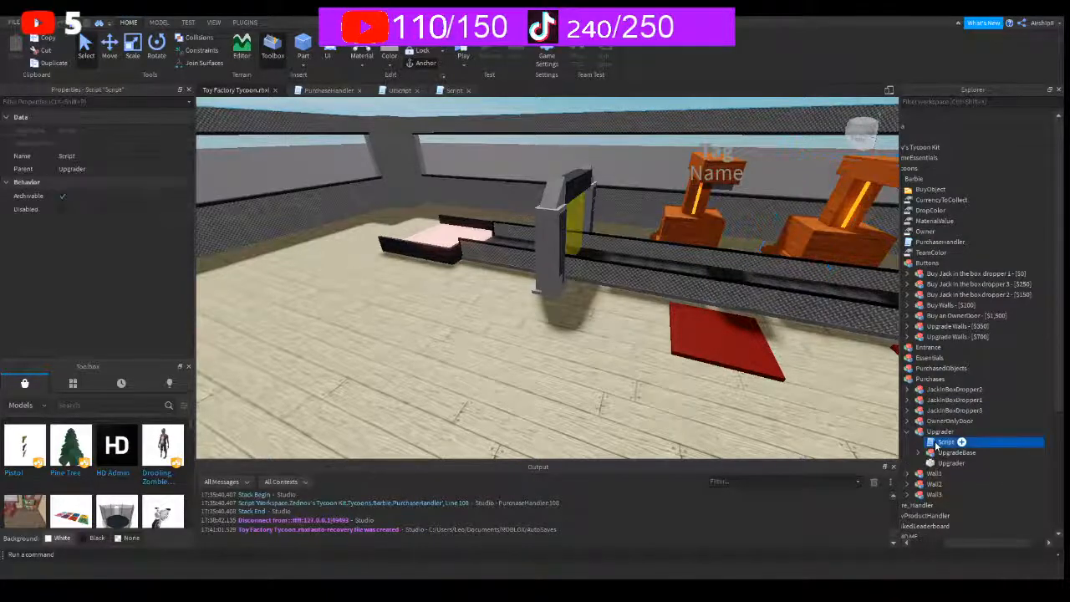
{"action": "double_click", "coordinate": [938, 443]}
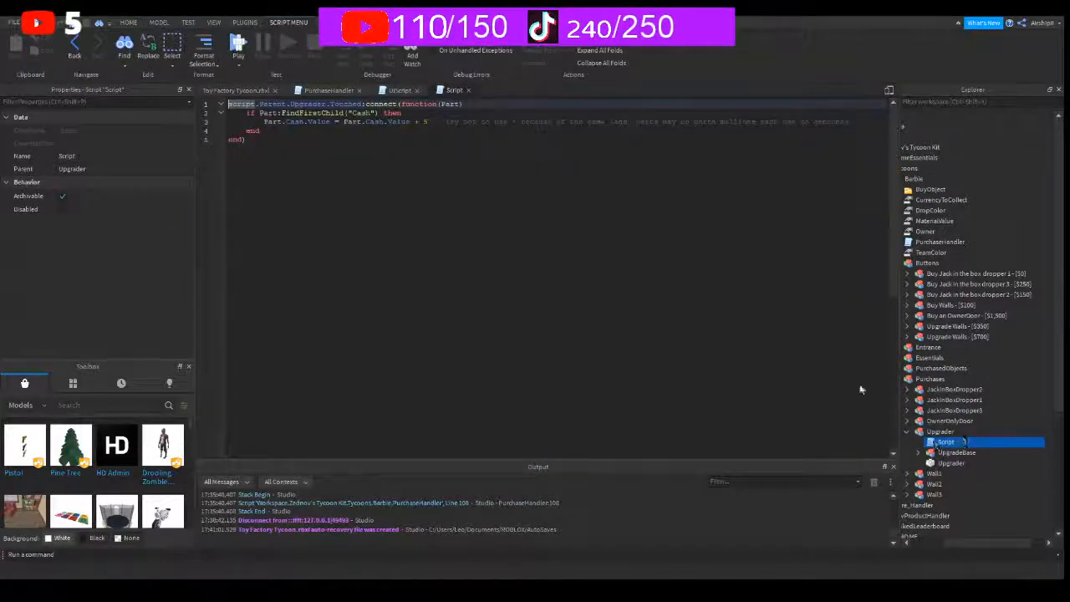
{"action": "left_click", "coordinate": [468, 90]}
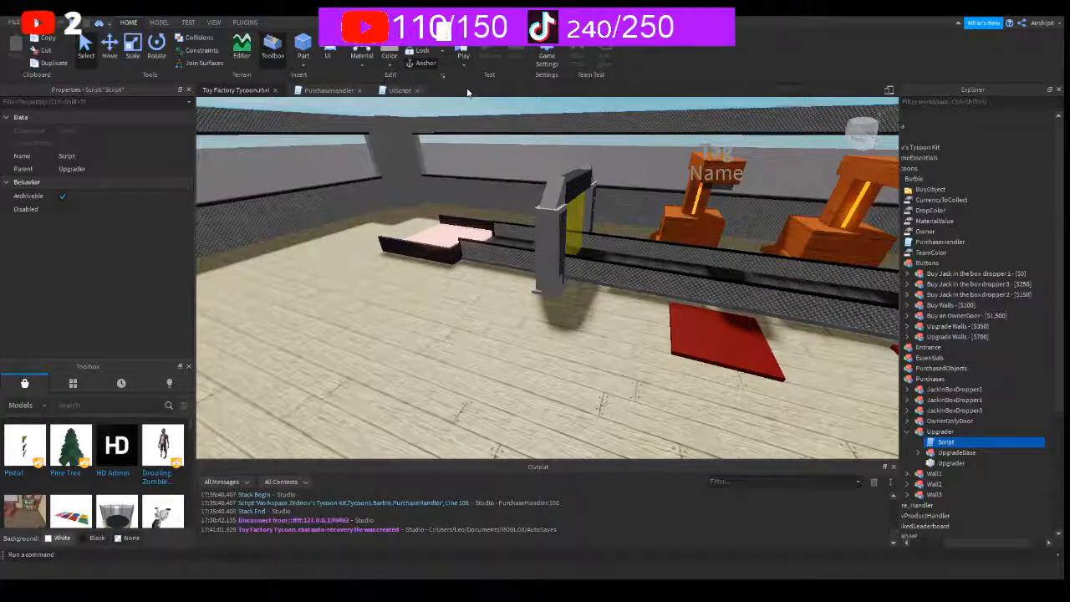
- Check the BrickColor of the first part in JackInBoxDropper2's DropperBase as a reference for the Upgrader's translucent panel
{"action": "left_click", "coordinate": [932, 463]}
{"action": "right_click_drag", "start_coordinate": [697, 274], "coordinate": [696, 273]}
{"action": "key", "text": "w"}
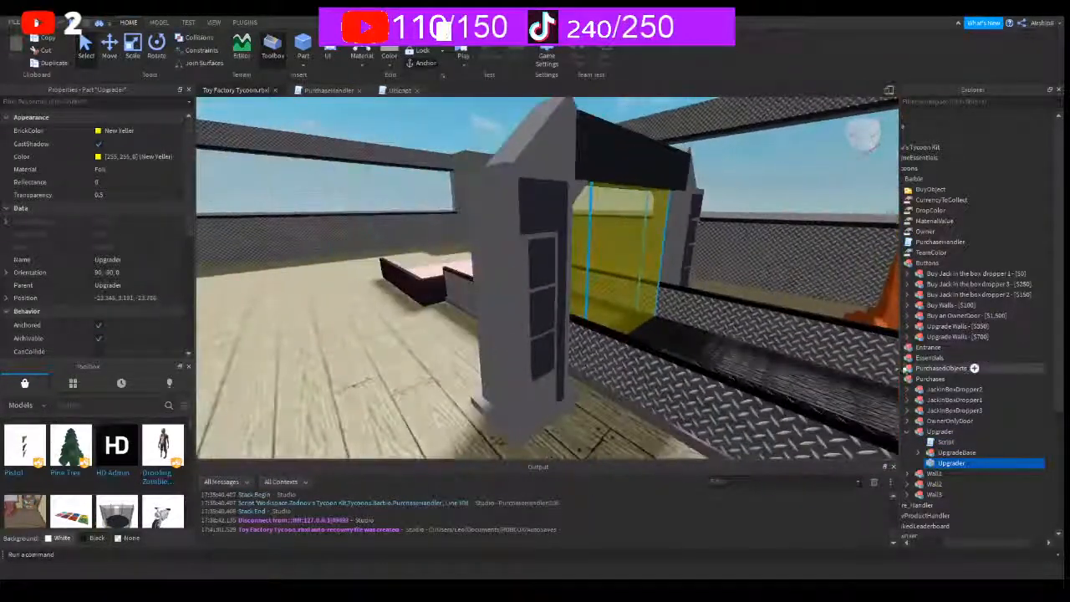
{"action": "left_click", "coordinate": [908, 390]}
{"action": "left_click", "coordinate": [919, 411]}
{"action": "scroll", "coordinate": [945, 428], "scroll_direction": "down", "scroll_amount": 2}
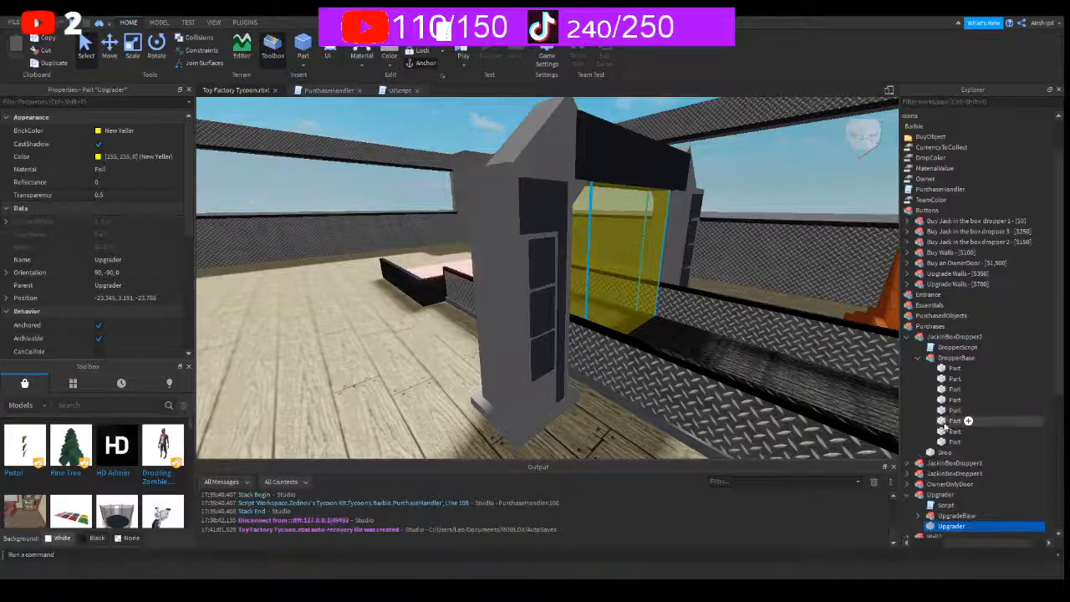
{"action": "left_click", "coordinate": [950, 368]}
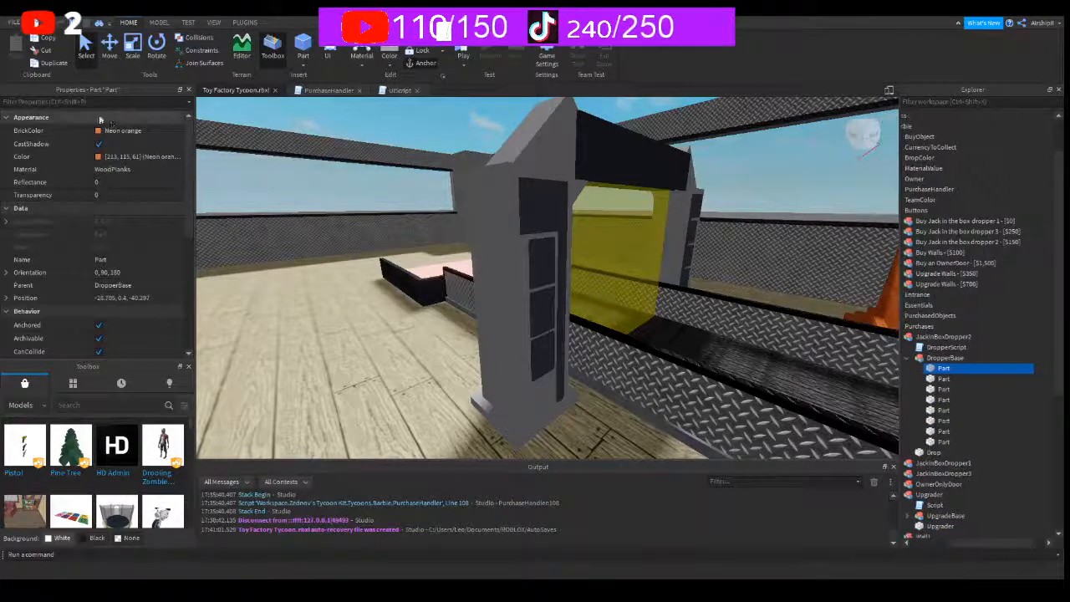
{"action": "left_click", "coordinate": [99, 131]}
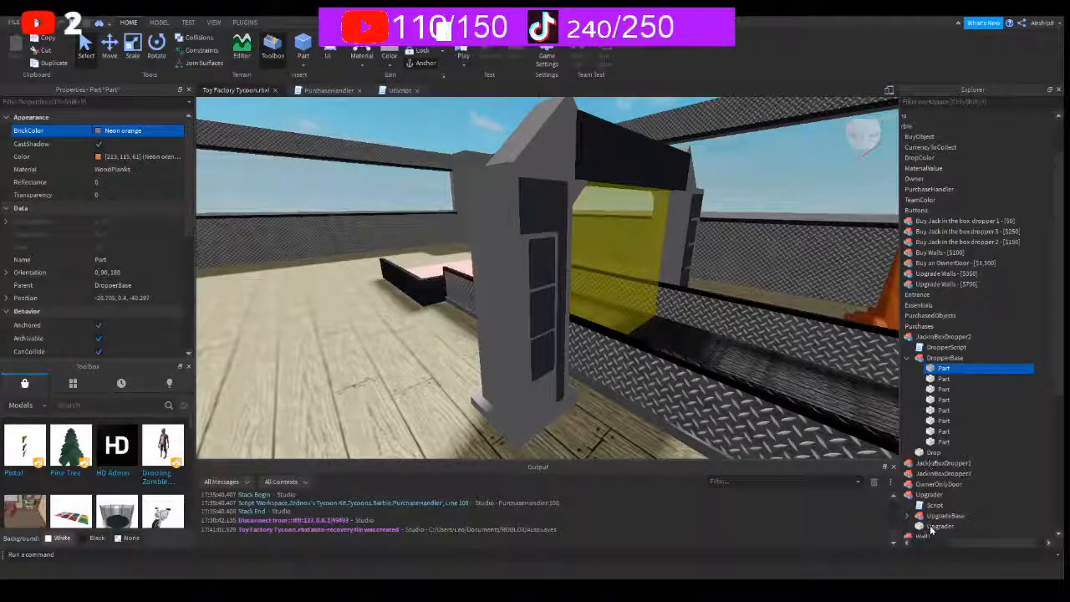
- Set the BrickColor of the Upgrader's translucent panel to Neon orange
{"action": "left_click", "coordinate": [932, 526]}
{"action": "left_click", "coordinate": [99, 132]}
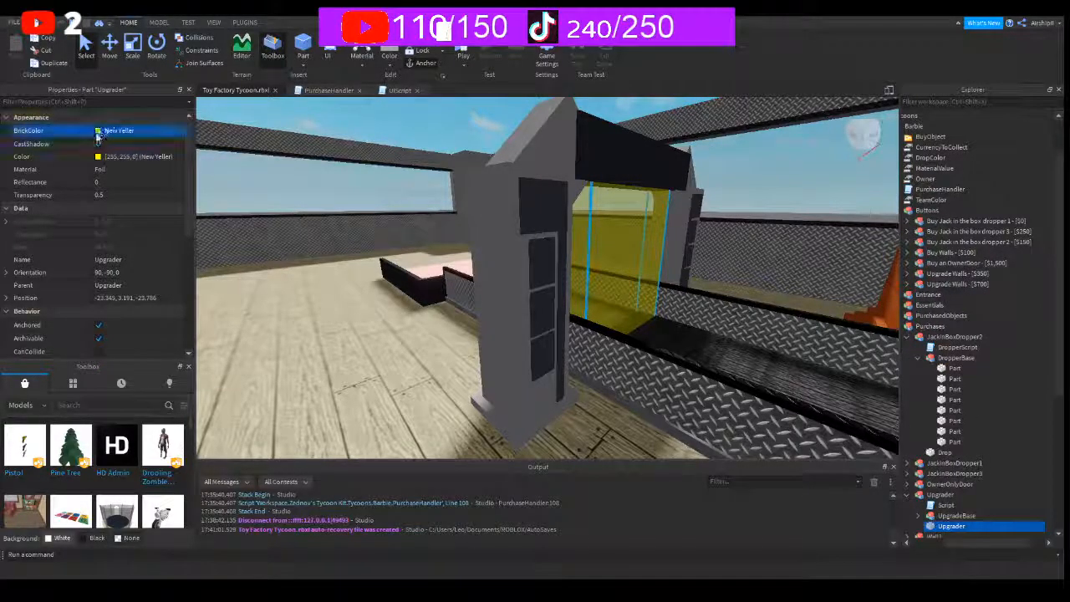
{"action": "left_click", "coordinate": [34, 259]}
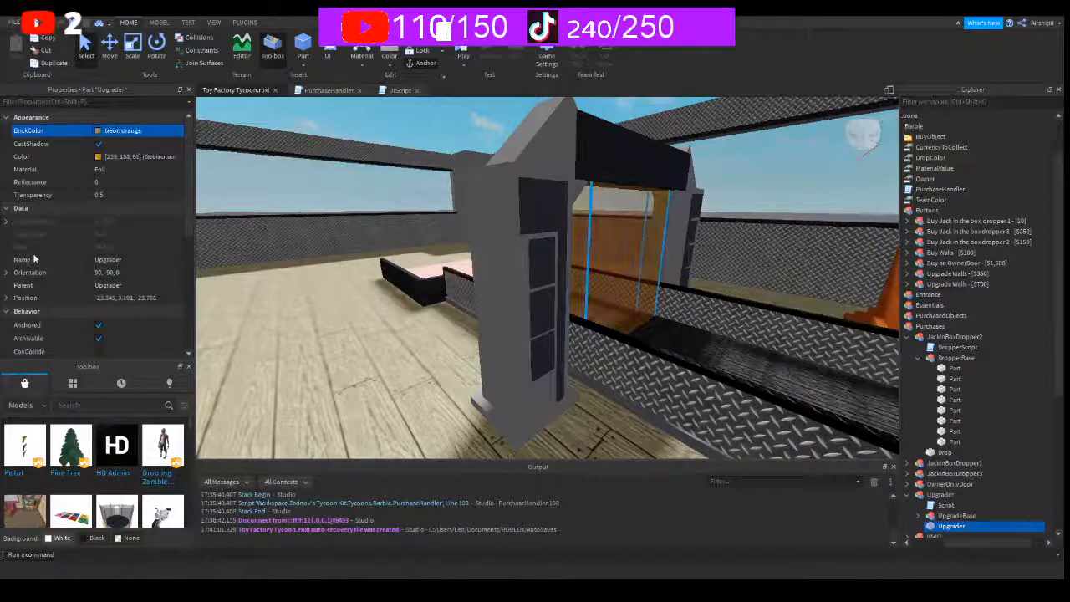
- Set the BrickColor of the crossbeam part in the Upgrader's UpgradeBase to Neon orange
{"action": "left_click", "coordinate": [908, 495]}
{"action": "left_click", "coordinate": [908, 496]}
{"action": "scroll", "coordinate": [930, 485], "scroll_direction": "down", "scroll_amount": 2}
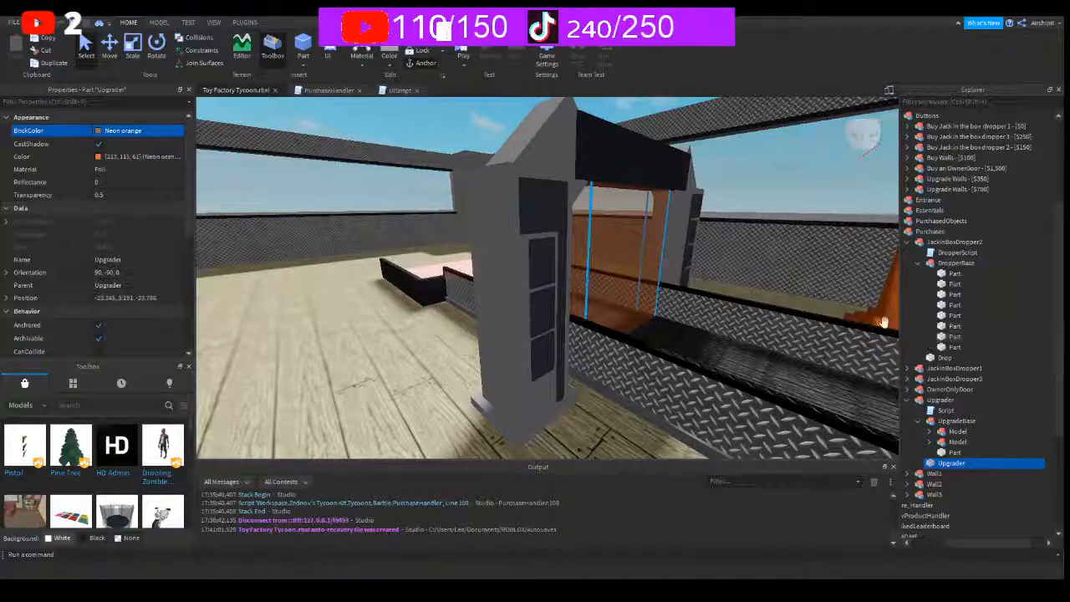
{"action": "left_click", "coordinate": [951, 453]}
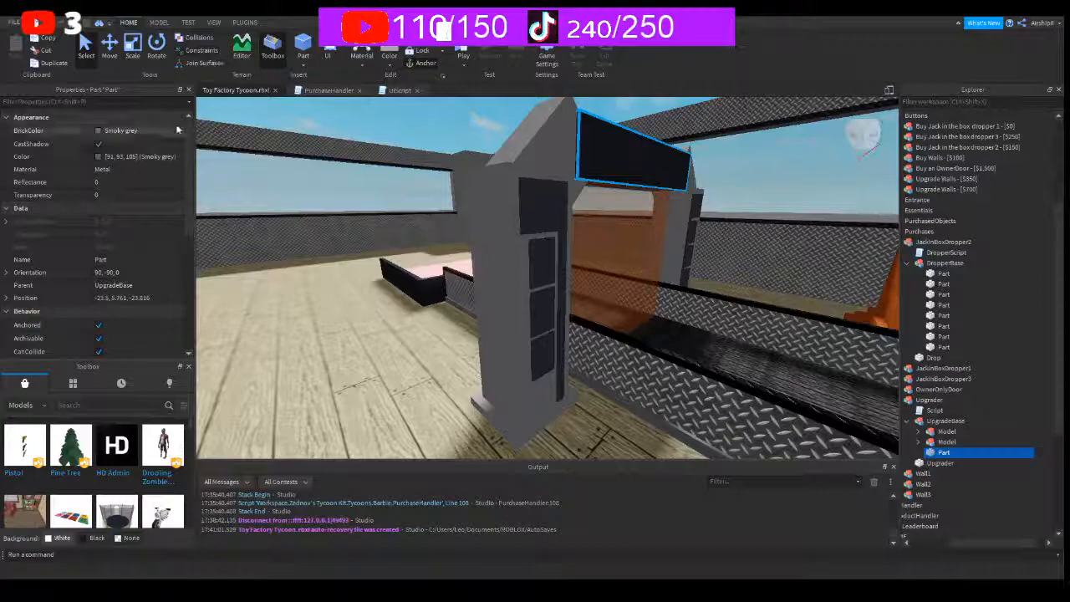
{"action": "left_click", "coordinate": [407, 191]}
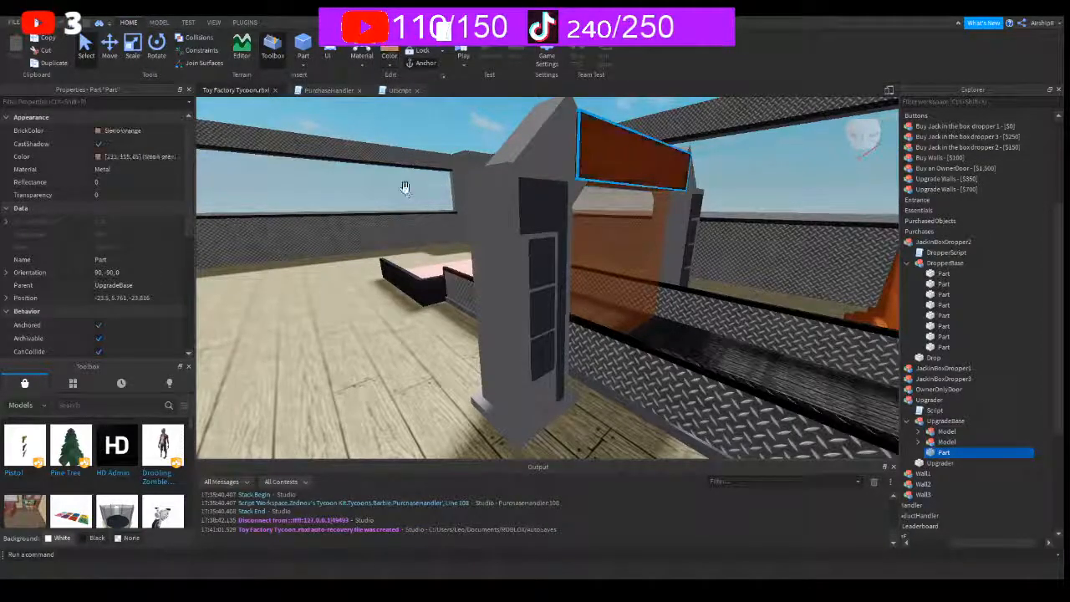
- Set the BrickColor of the angled brace and the pillar in UpgradeBase's second Model to Neon orange
{"action": "left_click", "coordinate": [919, 442]}
{"action": "left_click", "coordinate": [955, 462]}
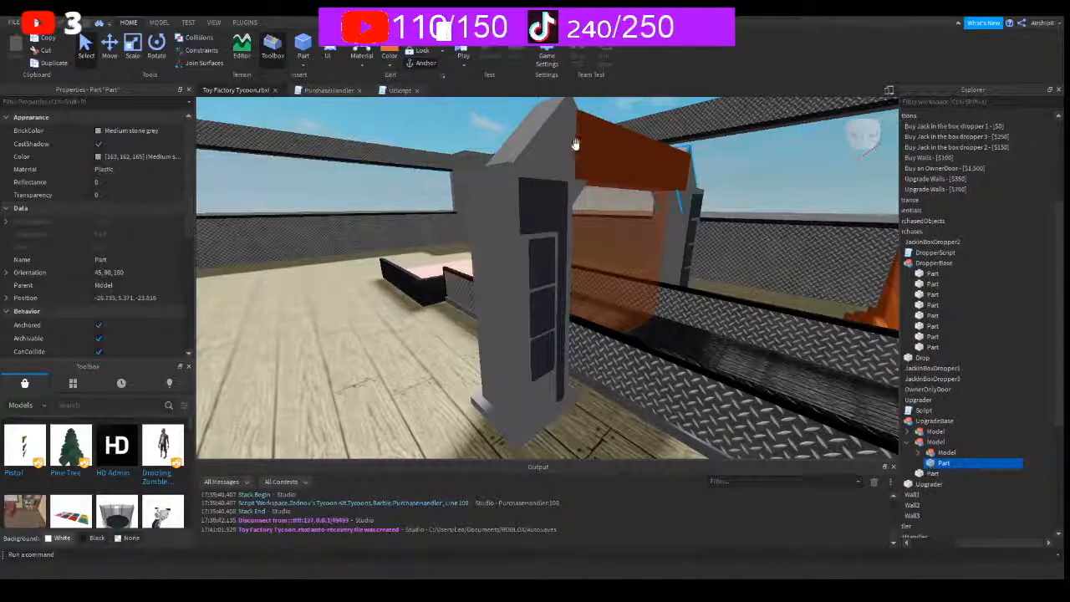
{"action": "left_click", "coordinate": [921, 452]}
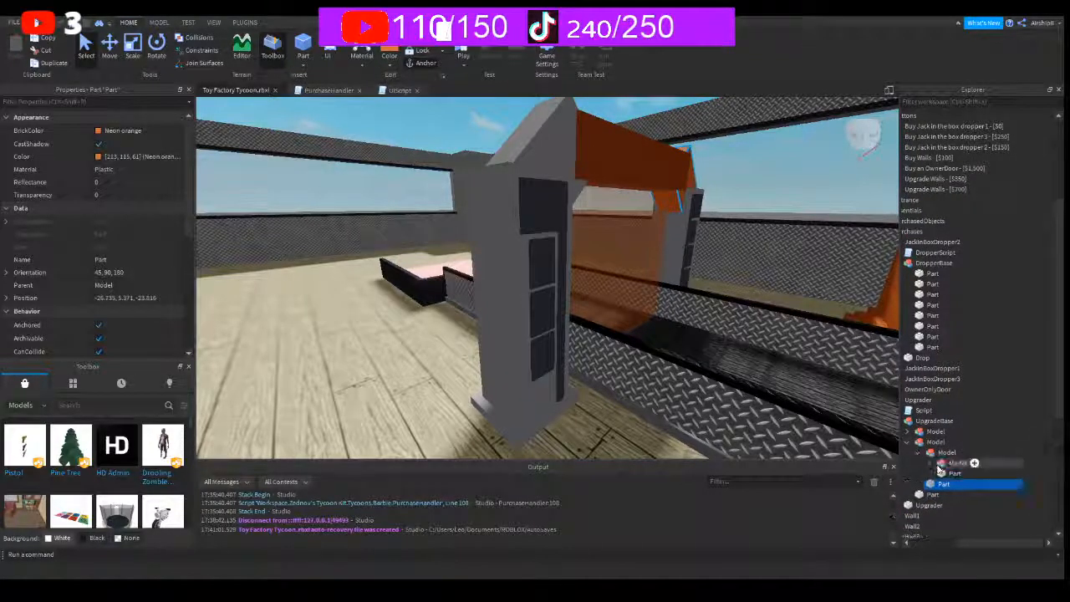
{"action": "left_click", "coordinate": [944, 473]}
{"action": "right_click_drag", "start_coordinate": [721, 241], "coordinate": [724, 241]}
{"action": "key", "text": "d"}
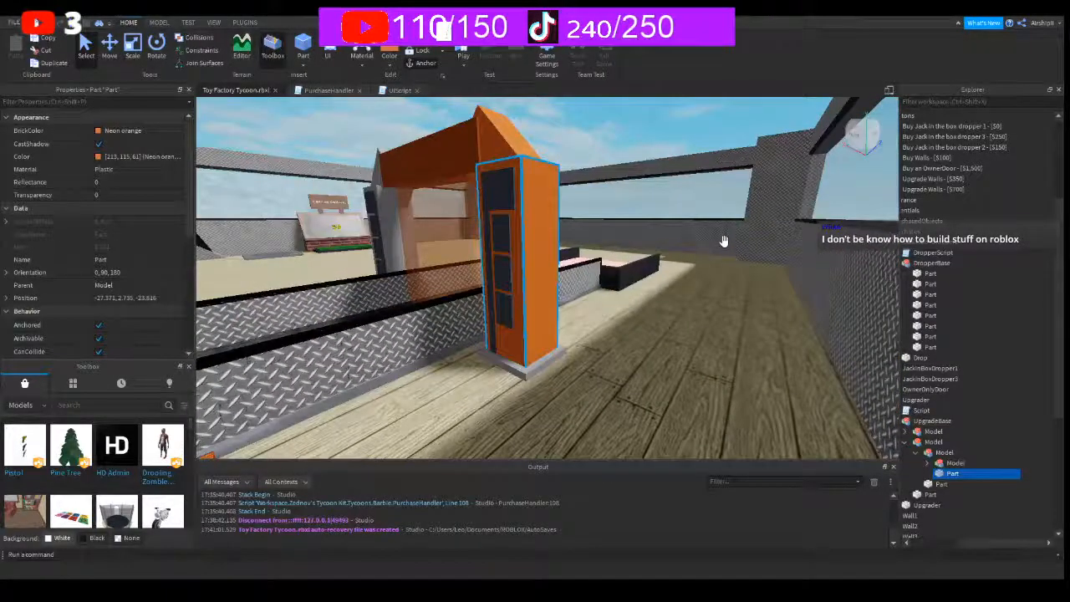
- Set the BrickColor of the base plate nested in UpgradeBase's second Model to Neon orange, leaving its dark panels smoky grey
{"action": "left_click", "coordinate": [930, 465]}
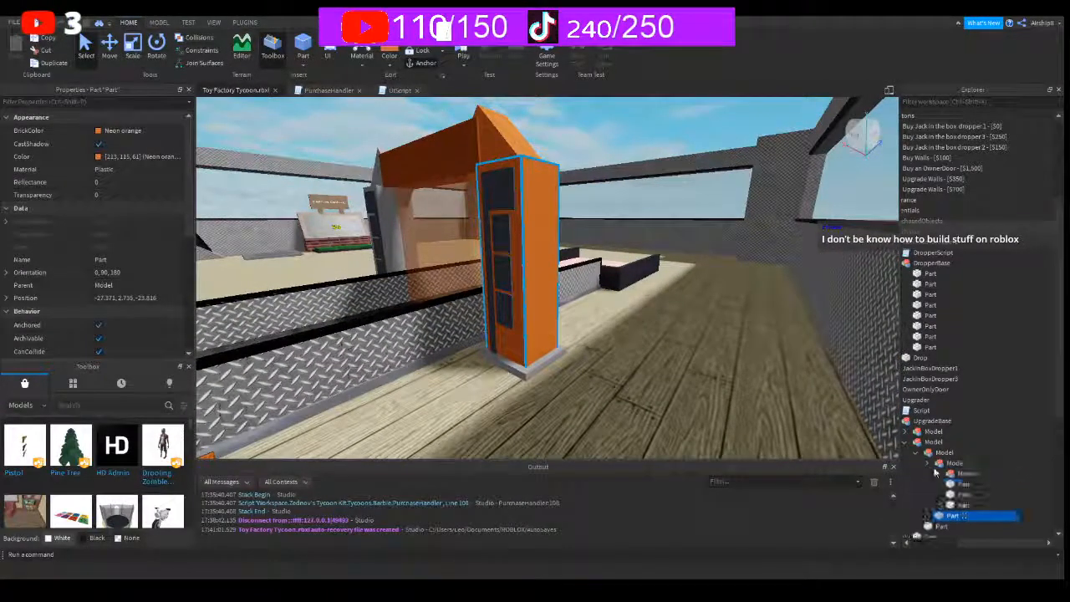
{"action": "left_click", "coordinate": [960, 505]}
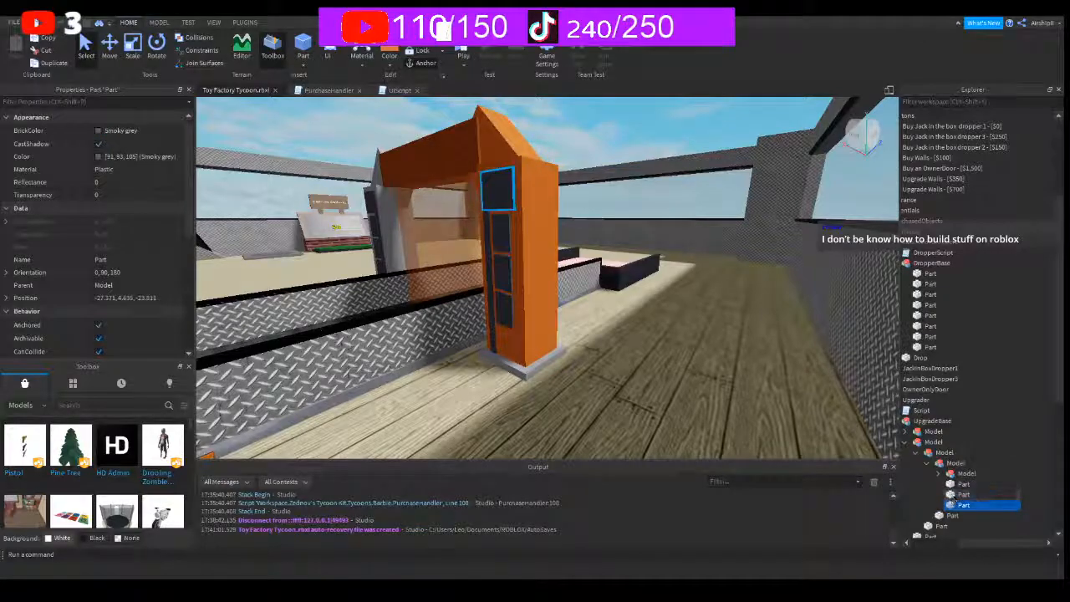
{"action": "left_click", "coordinate": [954, 494]}
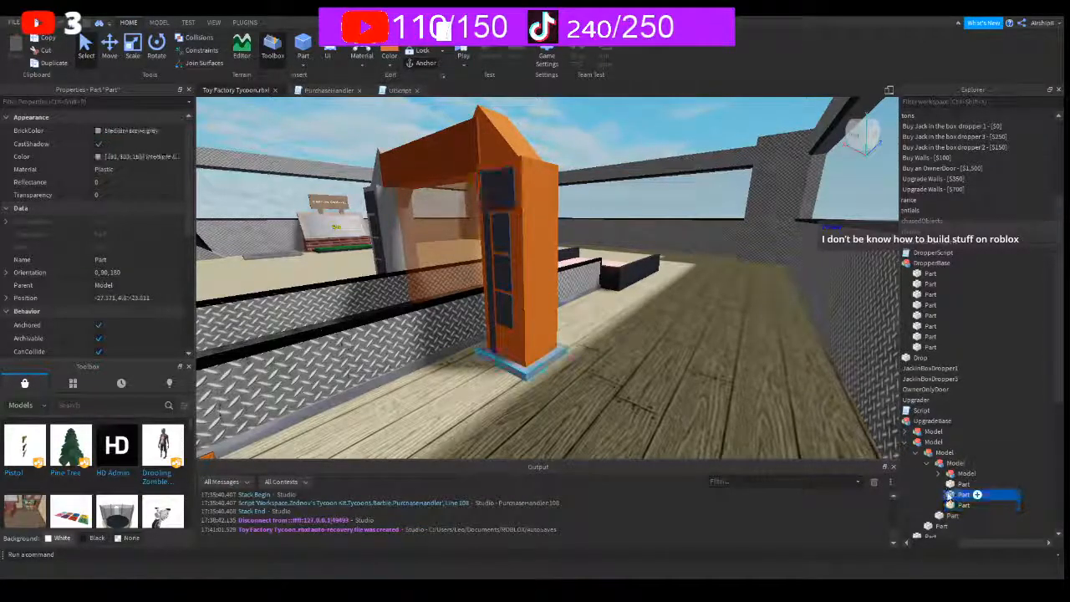
{"action": "left_click", "coordinate": [389, 52]}
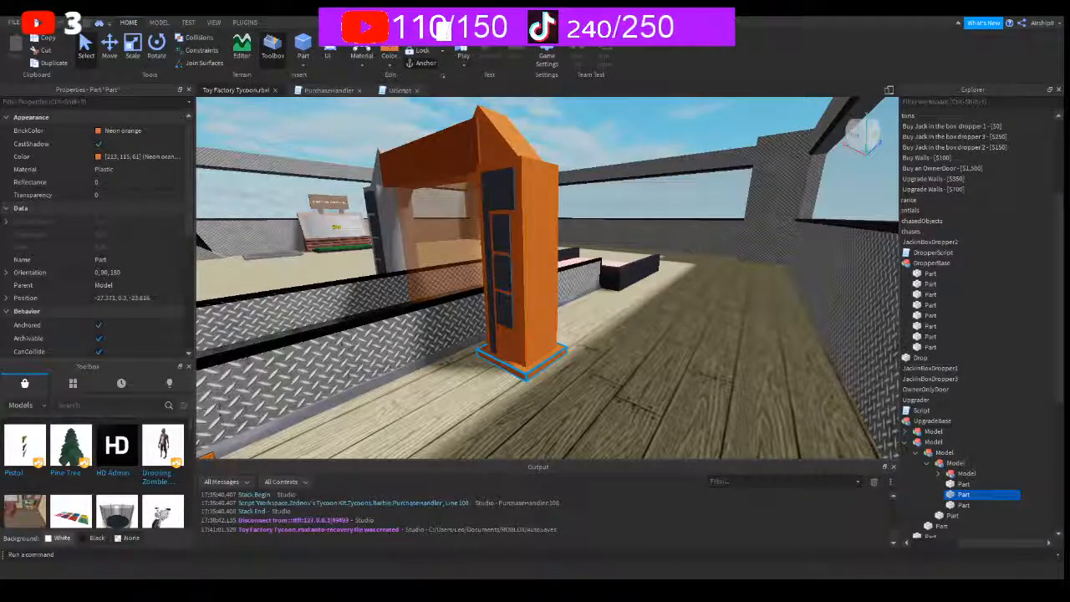
- Set the BrickColor of the angled brace, base plate and pillar in UpgradeBase's first Model to Neon orange
{"action": "key", "text": "a"}
{"action": "right_click_drag", "start_coordinate": [428, 356], "coordinate": [428, 357]}
{"action": "key", "text": "a"}
{"action": "key", "text": "s"}
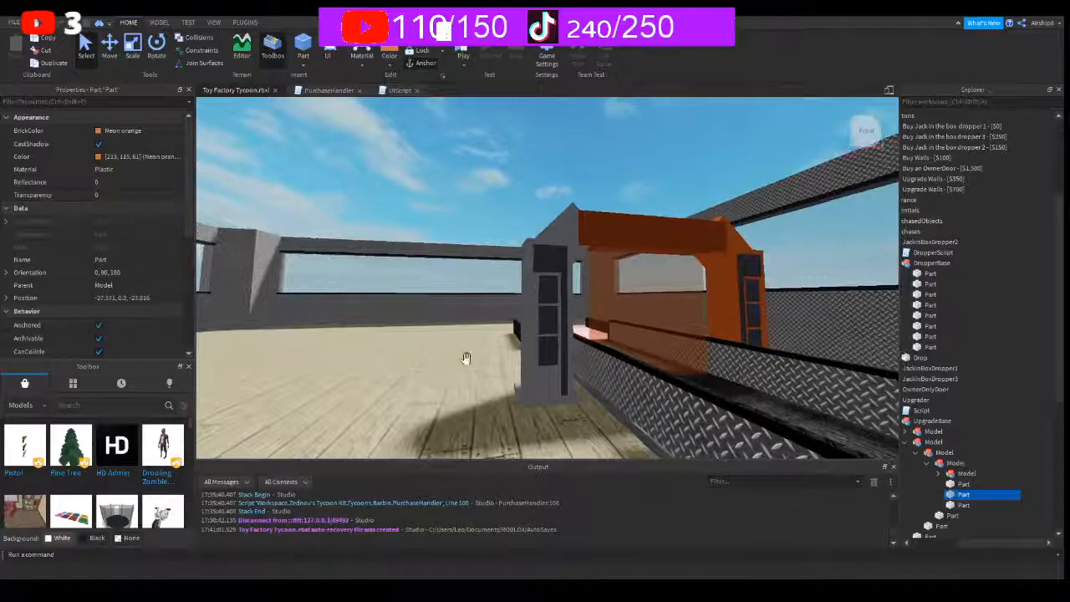
{"action": "left_click", "coordinate": [911, 441]}
{"action": "left_click", "coordinate": [912, 431]}
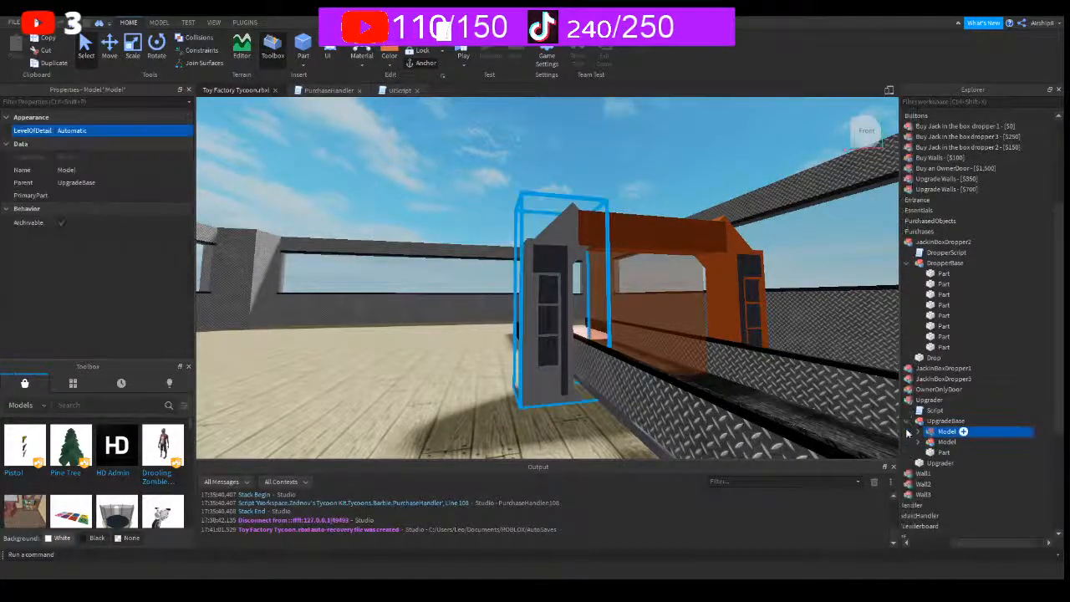
{"action": "left_click", "coordinate": [918, 431]}
{"action": "left_click", "coordinate": [949, 453]}
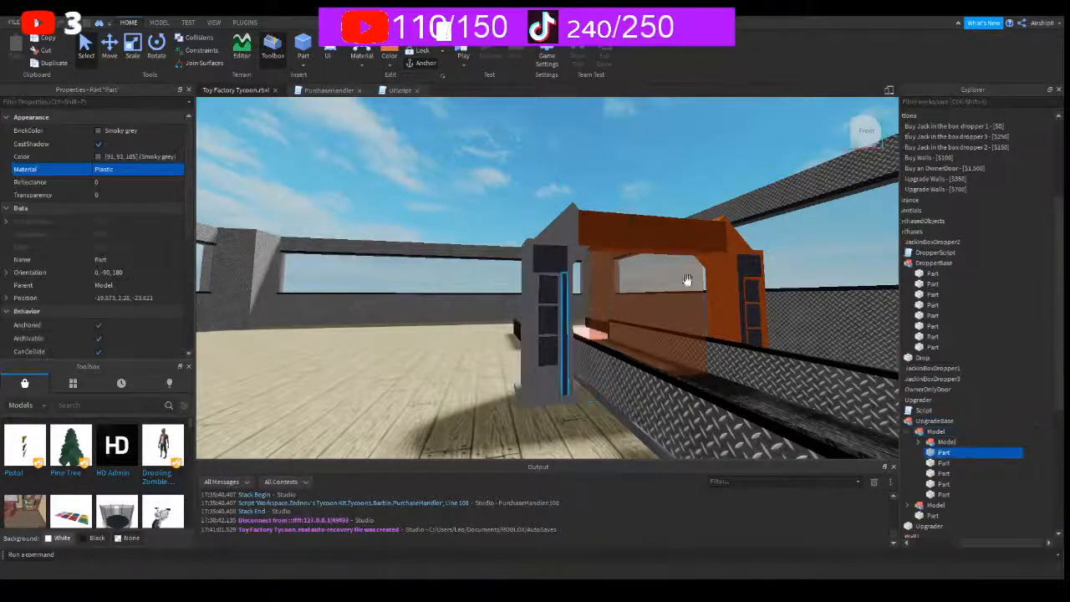
{"action": "left_click", "coordinate": [934, 465]}
{"action": "left_click", "coordinate": [935, 475]}
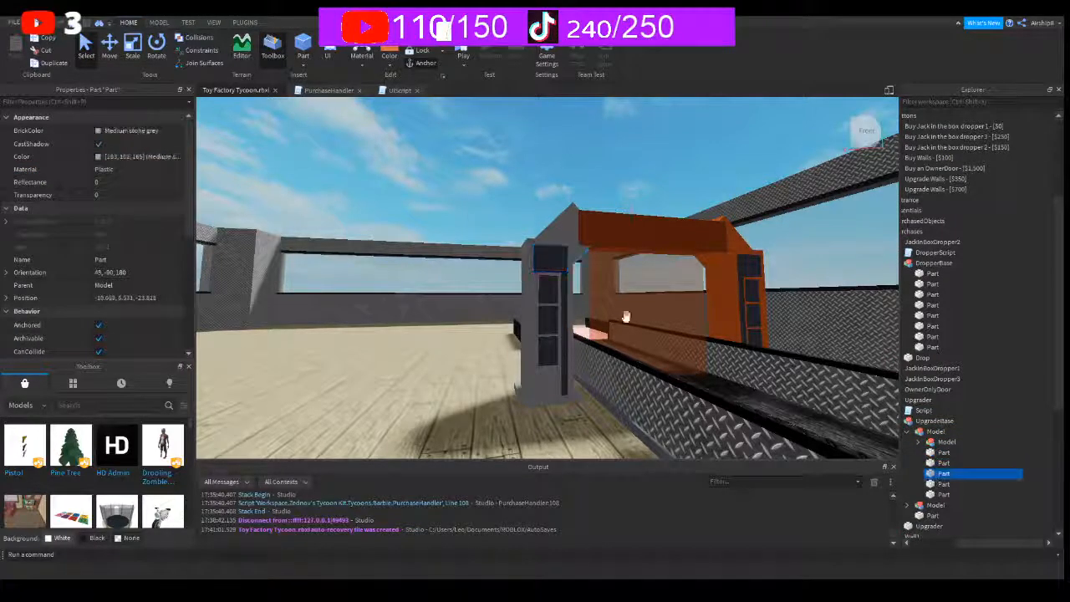
{"action": "left_click", "coordinate": [937, 484]}
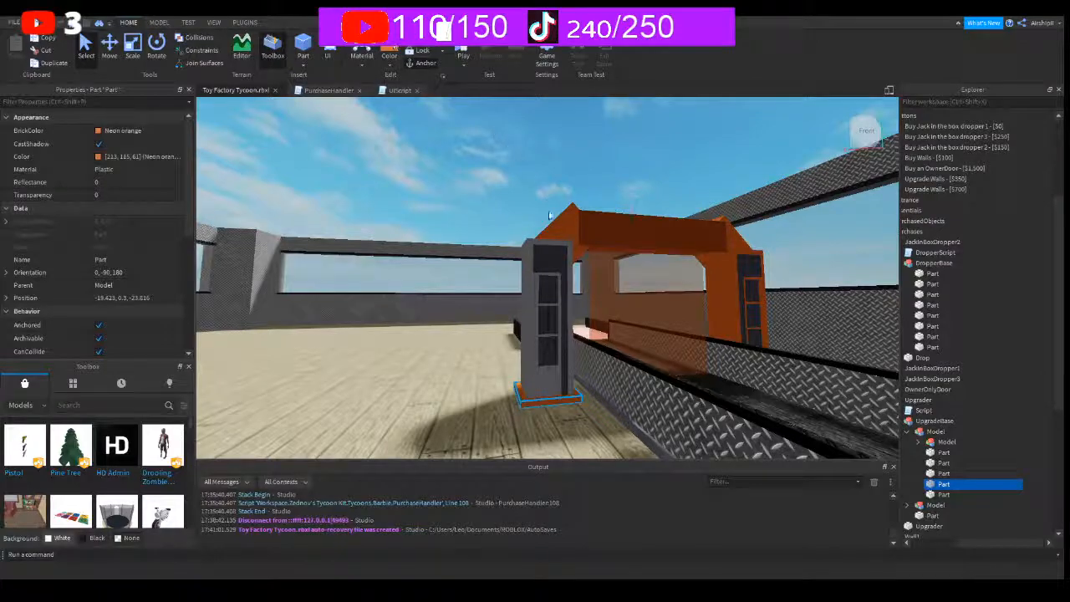
{"action": "left_click", "coordinate": [943, 495]}
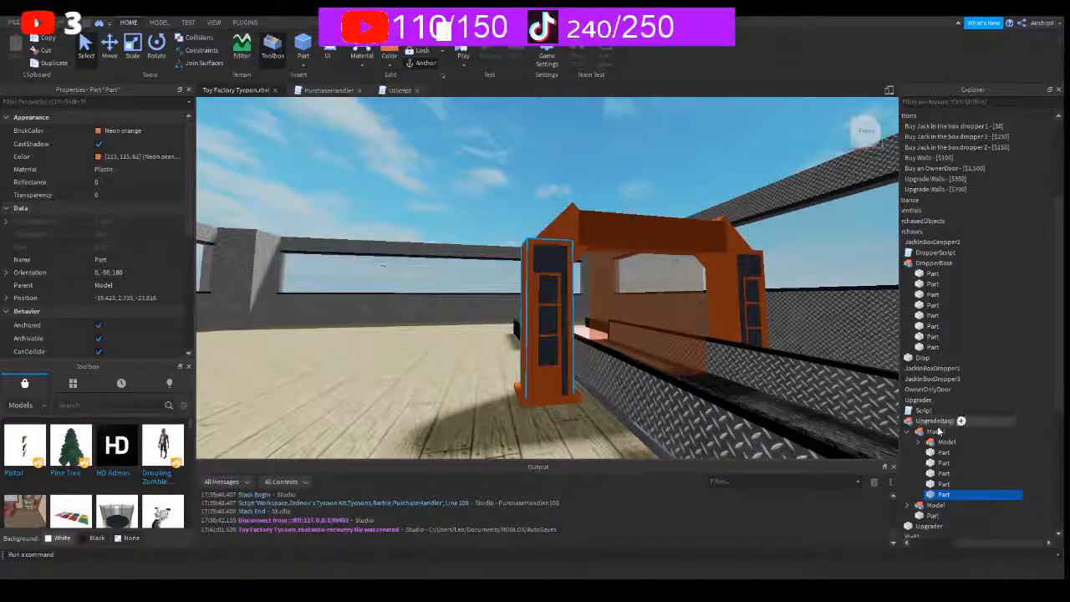
- Collapse the Upgrader and JackInBoxDropper2 models in the object hierarchy and view the recolored upgrader beside the droppers
{"action": "left_click", "coordinate": [908, 431]}
{"action": "scroll", "coordinate": [984, 444], "scroll_direction": "left", "scroll_amount": 2}
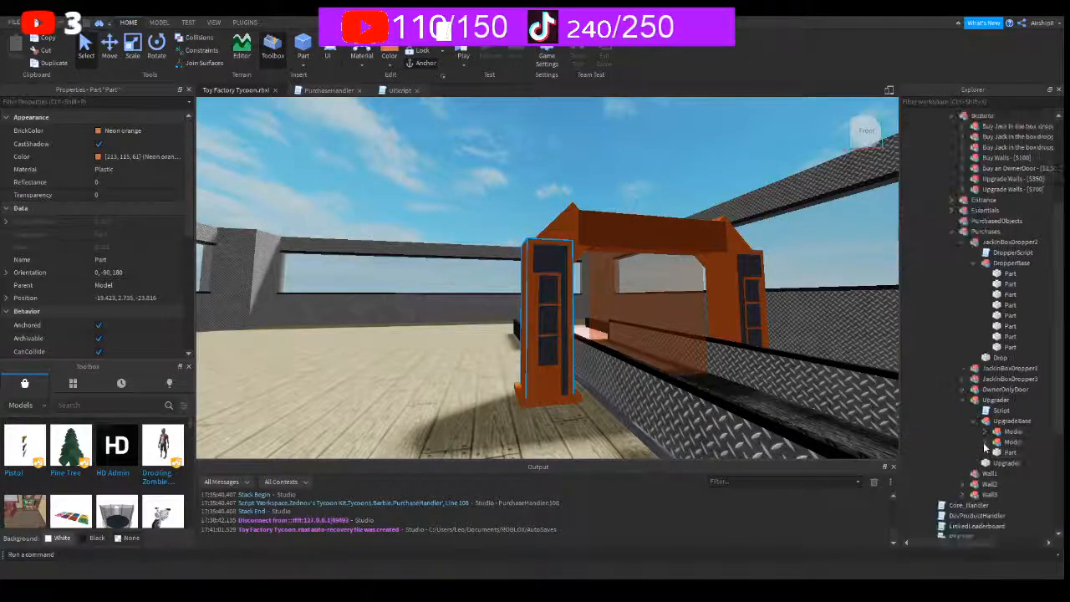
{"action": "left_click", "coordinate": [974, 422]}
{"action": "left_click", "coordinate": [988, 430]}
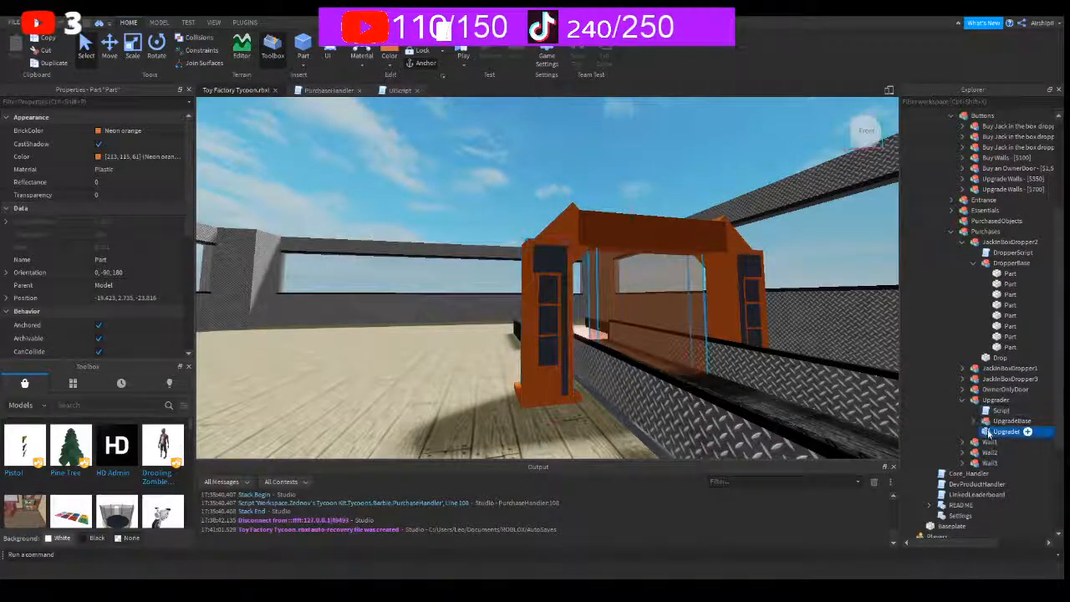
{"action": "scroll", "coordinate": [988, 432], "scroll_direction": "right", "scroll_amount": 2}
{"action": "left_click", "coordinate": [908, 399]}
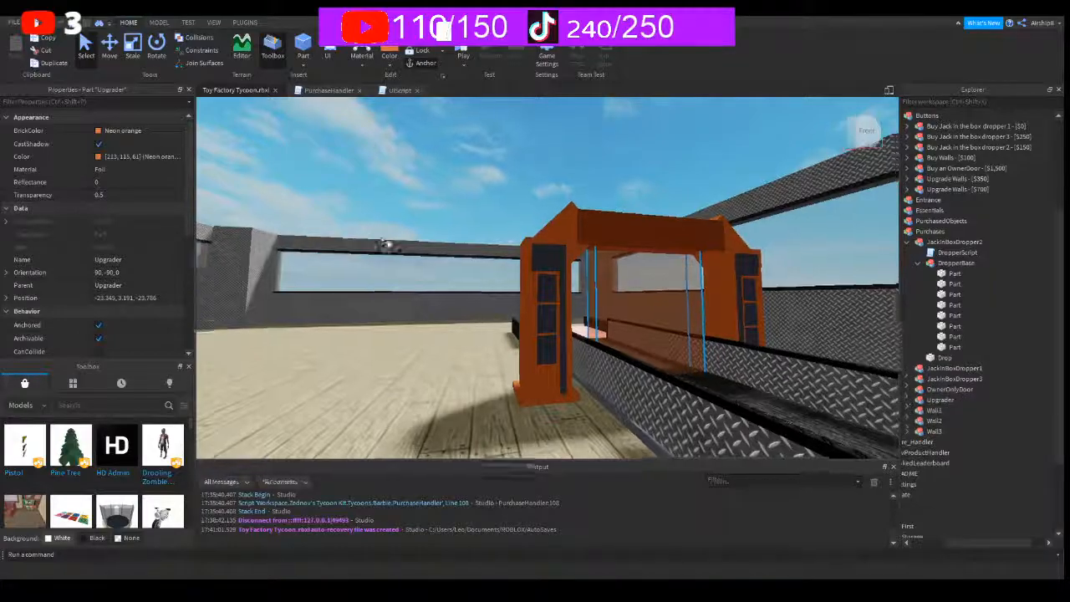
{"action": "right_click_drag", "start_coordinate": [387, 244], "coordinate": [394, 240]}
{"action": "scroll", "coordinate": [418, 235], "scroll_direction": "down", "scroll_amount": 8}
{"action": "scroll", "coordinate": [510, 249], "scroll_direction": "up", "scroll_amount": 8}
{"action": "right_click_drag", "start_coordinate": [511, 251], "coordinate": [520, 260]}
{"action": "key", "text": "w"}
{"action": "key", "text": "s"}
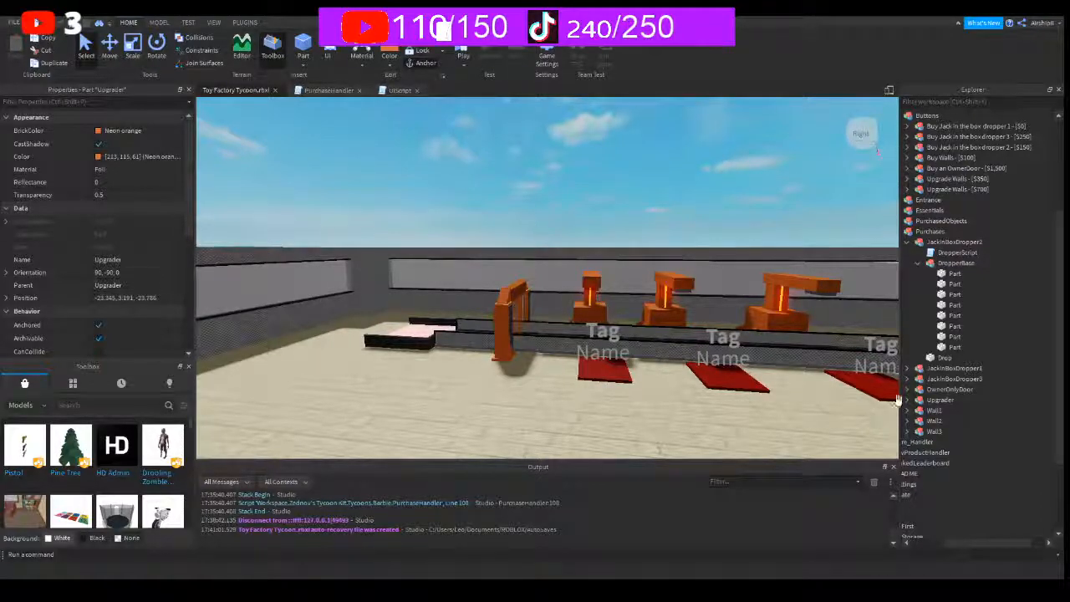
{"action": "left_click", "coordinate": [907, 241]}
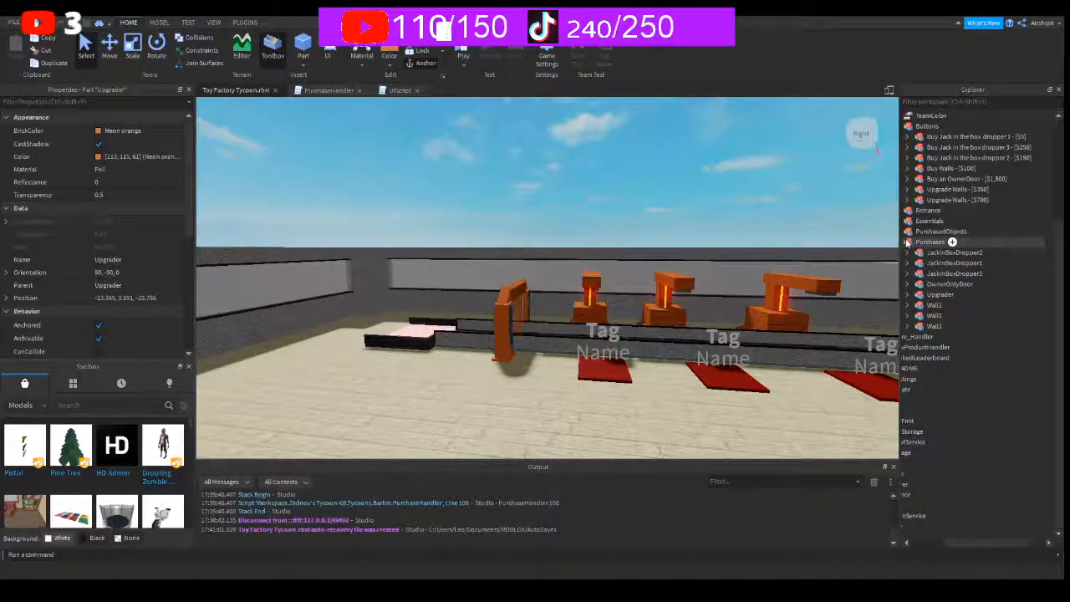
- Rename the Upgrader model in Purchases to JackInBoxUpgrader and check its child objects
{"action": "left_click", "coordinate": [941, 294]}
{"action": "key", "text": "F2"}
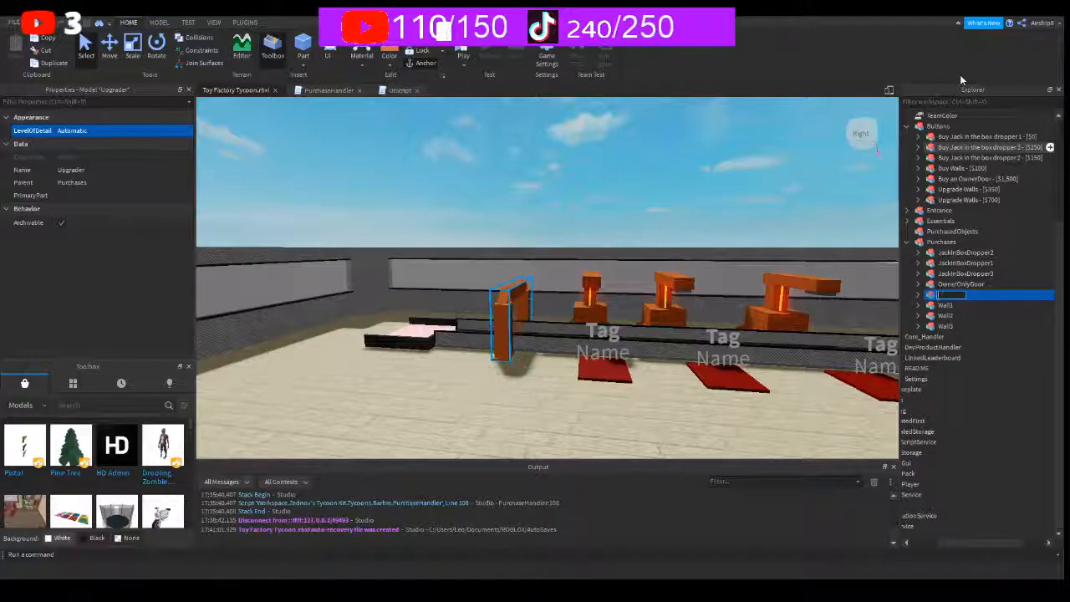
{"action": "type", "text": "JackInBoxUpgrader"}
{"action": "key", "text": "Return"}
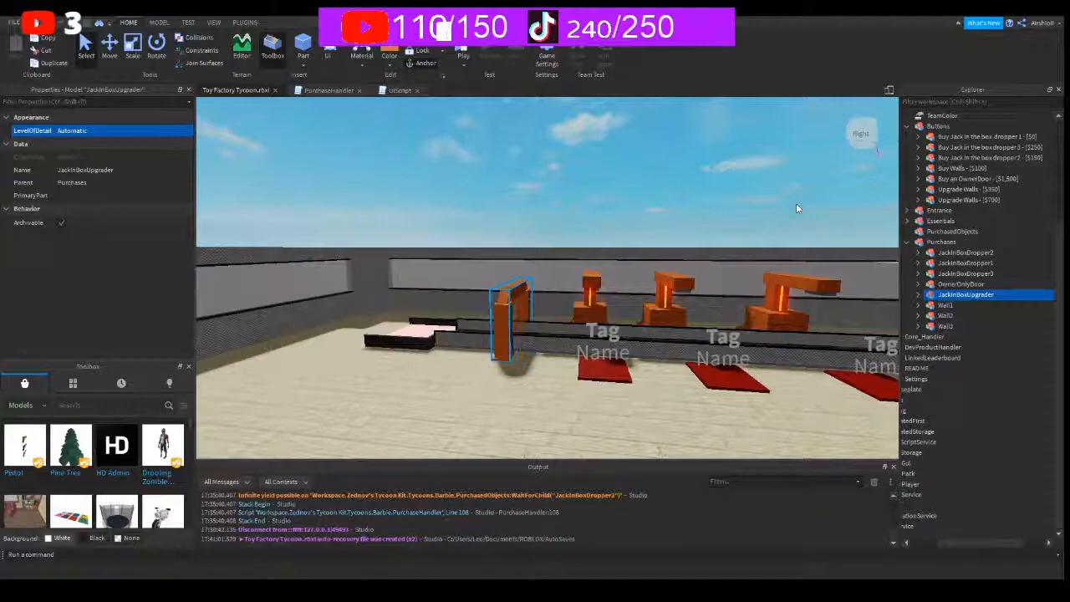
{"action": "left_click", "coordinate": [918, 296]}
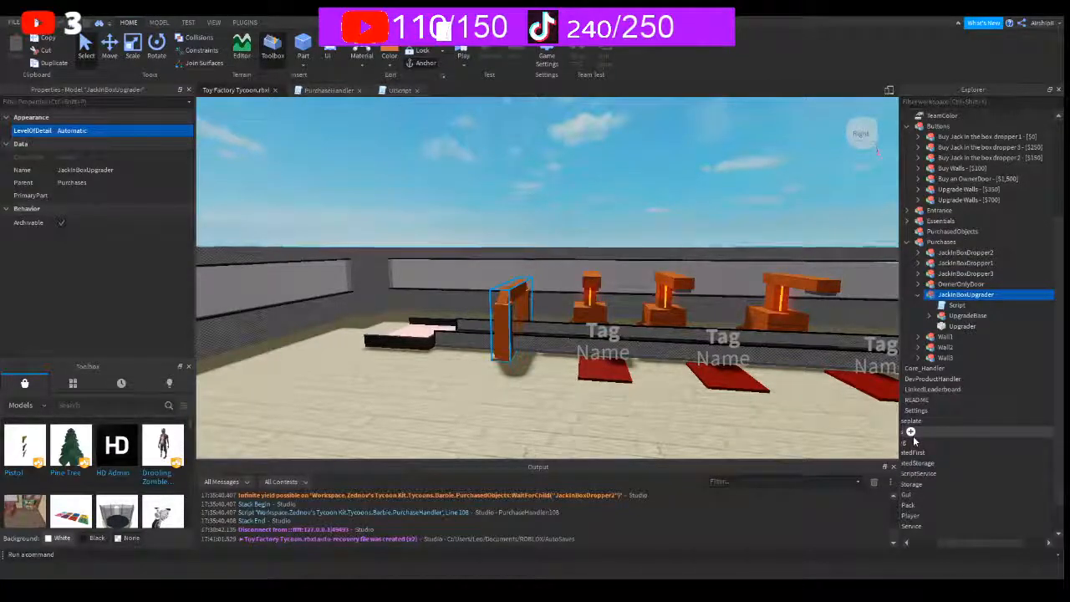
{"action": "left_click", "coordinate": [919, 295]}
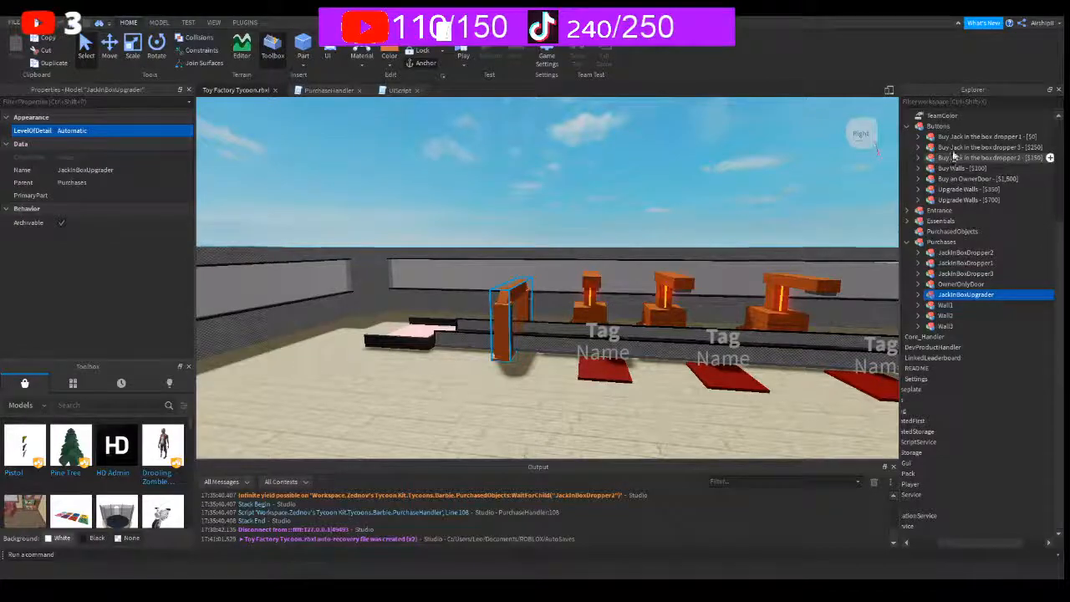
- Duplicate the Buy Jack in the box dropper 3 button and move the copy in front of the upgrader
{"action": "left_click", "coordinate": [959, 149]}
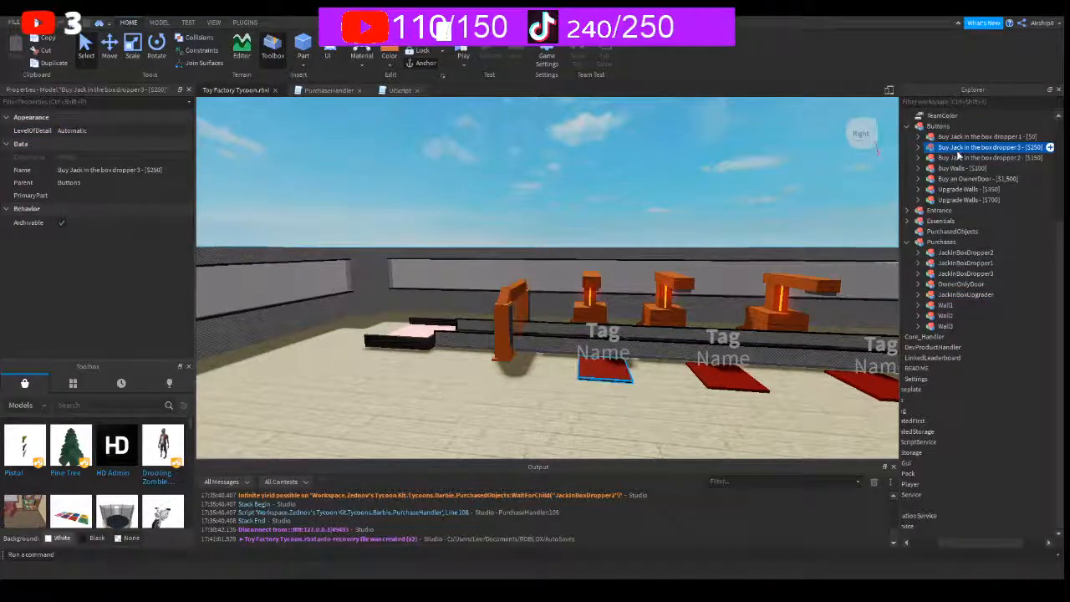
{"action": "key", "text": "ctrl+d"}
{"action": "key", "text": "ctrl+2"}
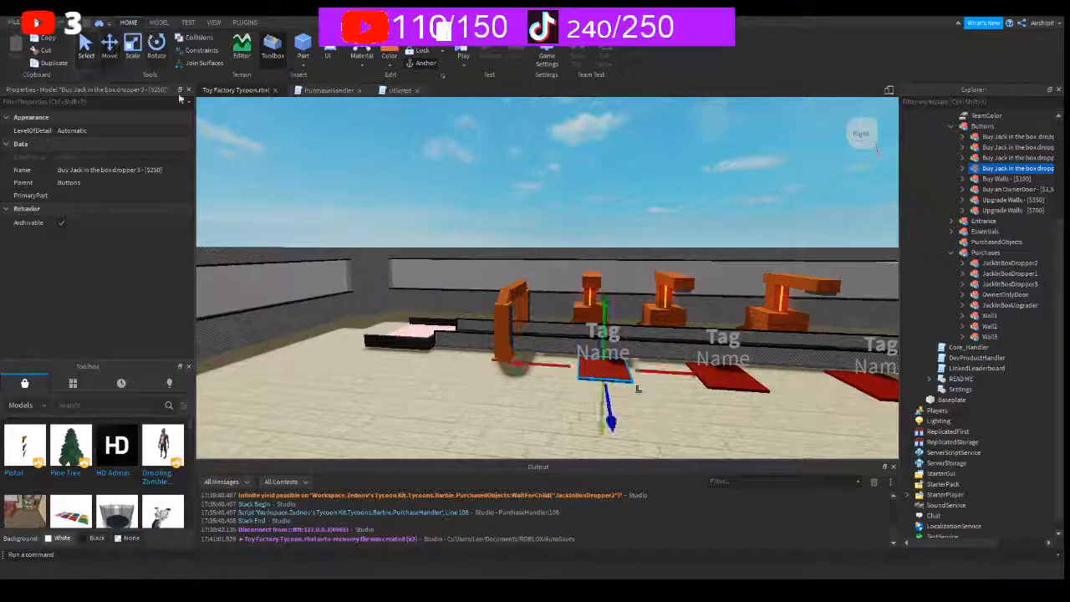
{"action": "left_click_drag", "start_coordinate": [522, 370], "coordinate": [420, 374]}
{"action": "left_click_drag", "start_coordinate": [482, 391], "coordinate": [479, 431]}
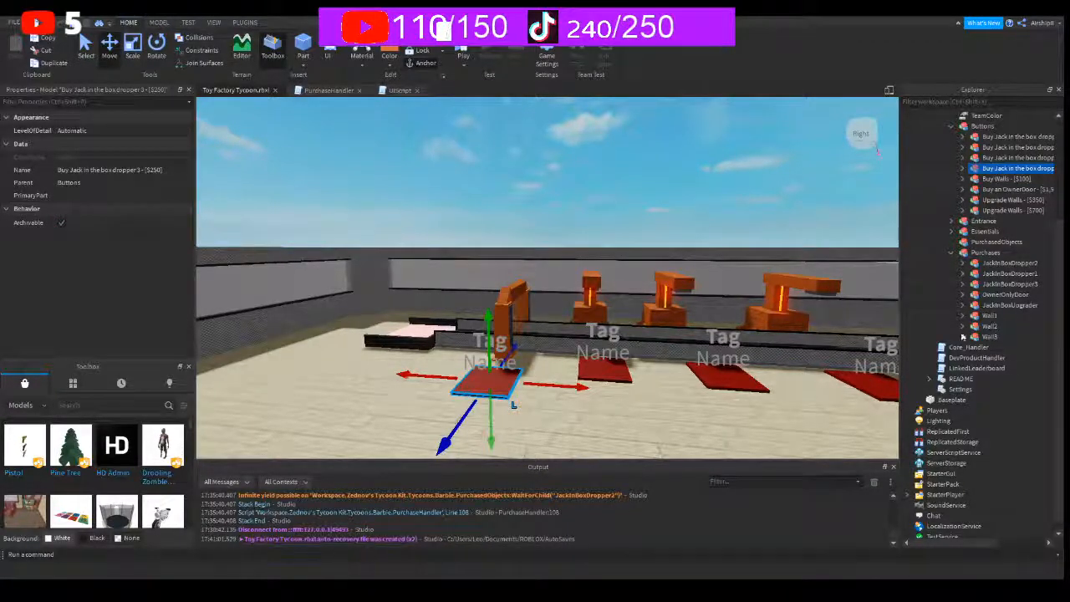
- Change the price in the duplicated dropper button's name to $400
{"action": "scroll", "coordinate": [980, 215], "scroll_direction": "right", "scroll_amount": 2}
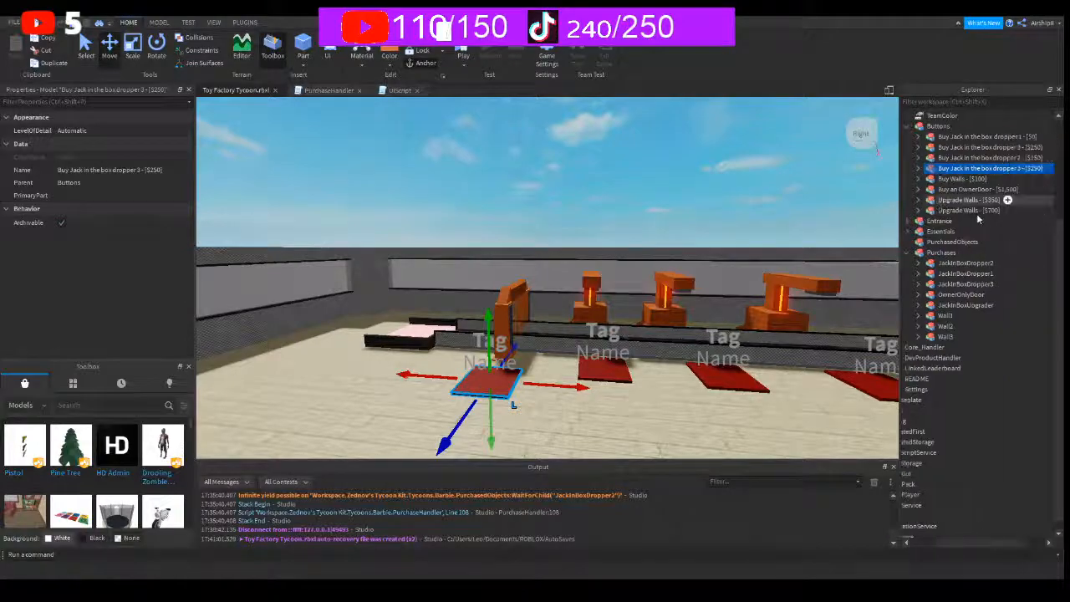
{"action": "key", "text": "F2"}
{"action": "key", "text": "Left"}
{"action": "key", "text": "BackSpace"}
{"action": "key", "text": "BackSpace"}
{"action": "key", "text": "BackSpace"}
{"action": "type", "text": "400"}
{"action": "key", "text": "Return"}
- Change the dropper number in the duplicated $400 button's name to 4
{"action": "key", "text": "F2"}
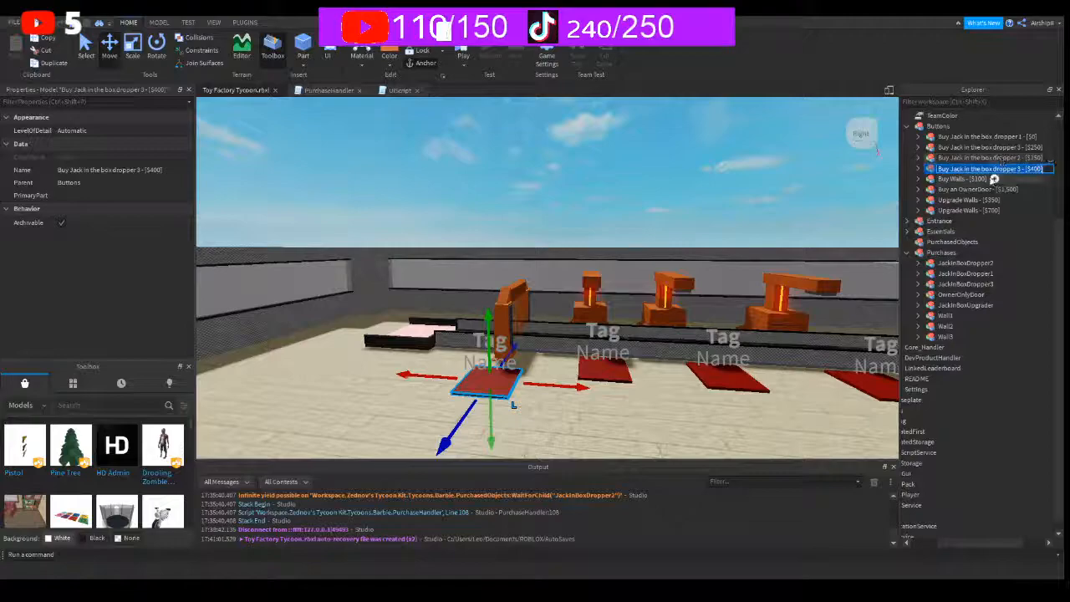
{"action": "left_click", "coordinate": [1019, 169]}
{"action": "key", "text": "BackSpace"}
{"action": "type", "text": "4"}
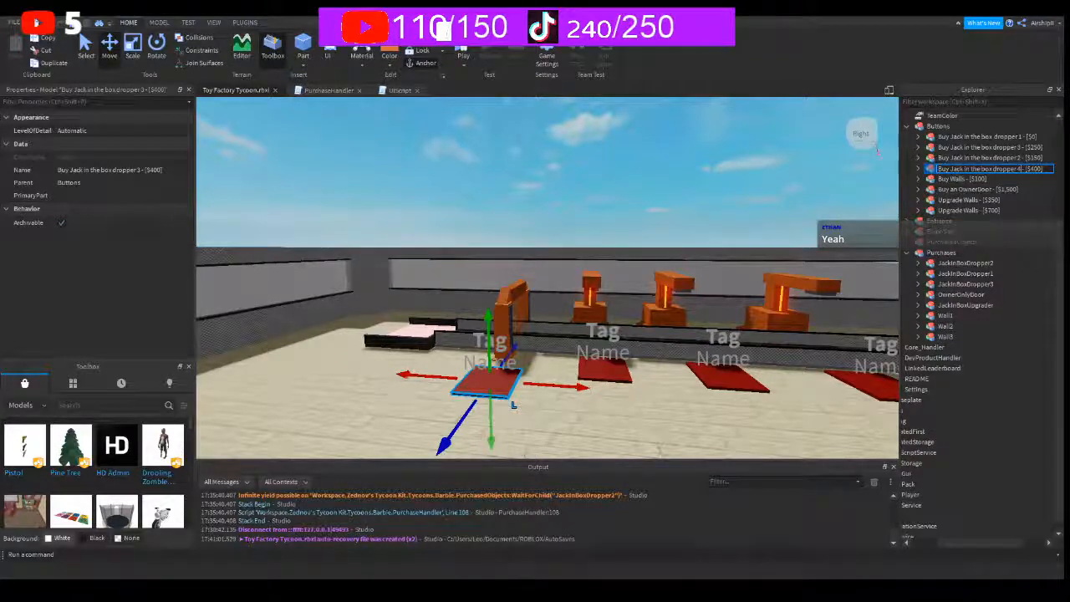
{"action": "key", "text": "Return"}
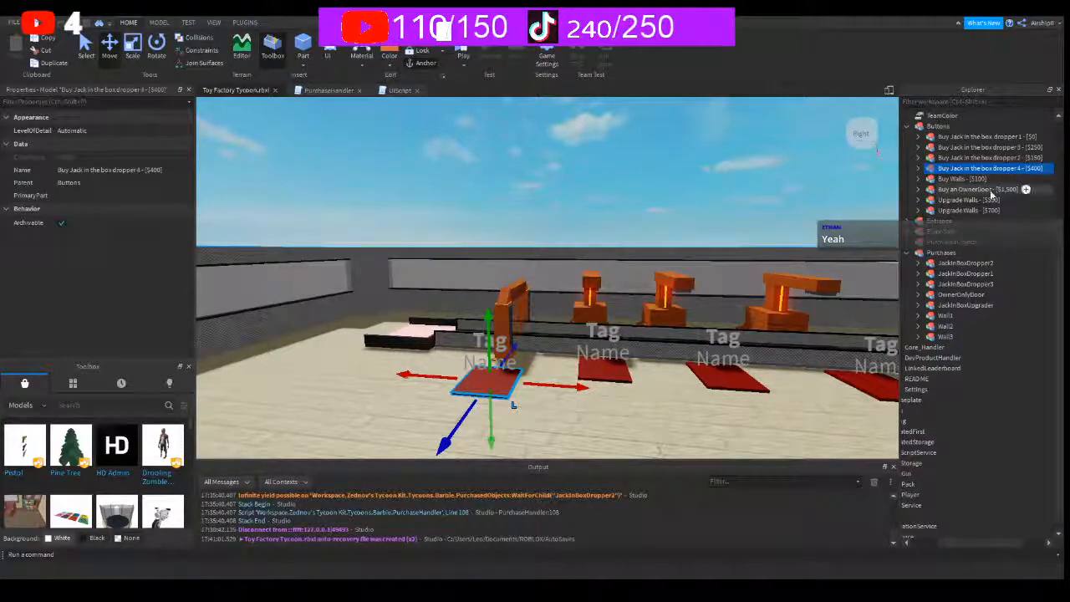
- Rename the duplicated button to "Buy Jack in the box upgrader - [$400]" and expand its child objects
{"action": "left_click", "coordinate": [918, 168]}
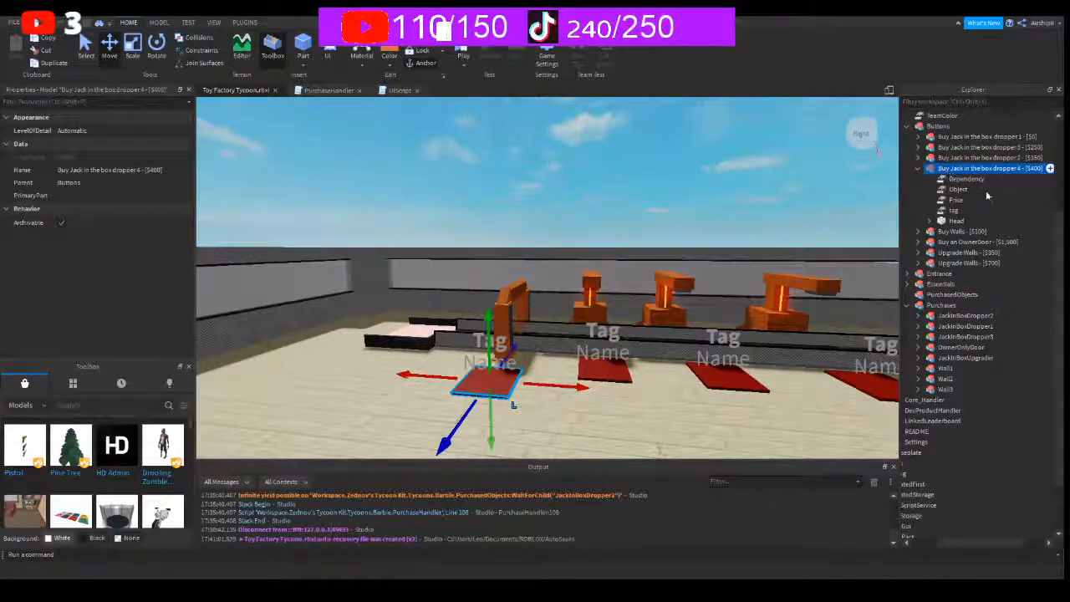
{"action": "double_click", "coordinate": [1021, 168]}
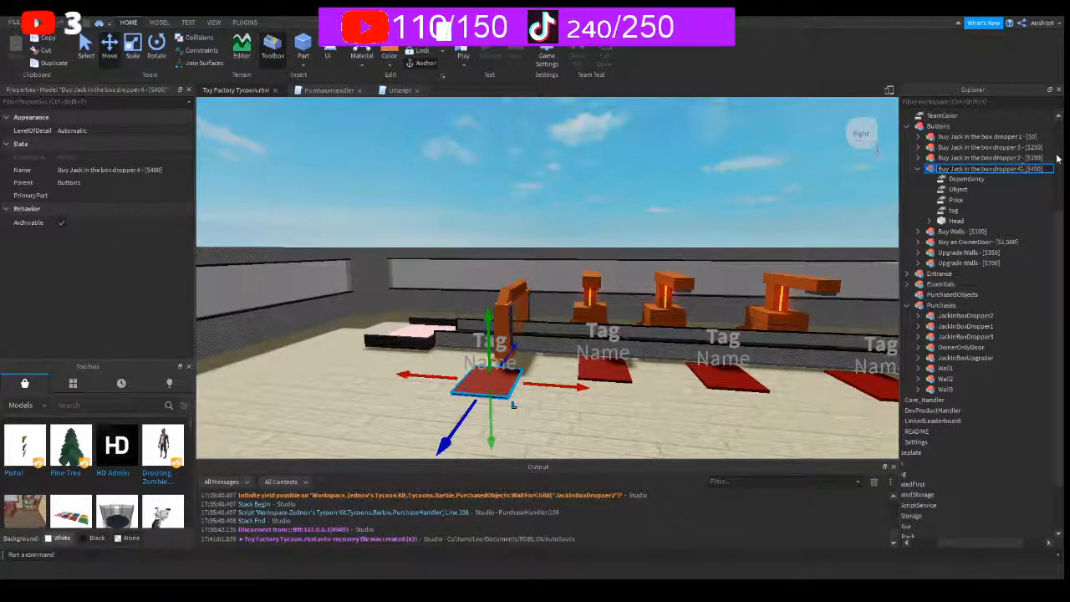
{"action": "key", "text": "BackSpace"}
{"action": "key", "text": "BackSpace"}
{"action": "key", "text": "BackSpace"}
{"action": "key", "text": "BackSpace"}
{"action": "key", "text": "BackSpace"}
{"action": "key", "text": "BackSpace"}
{"action": "key", "text": "BackSpace"}
{"action": "type", "text": "upgrader"}
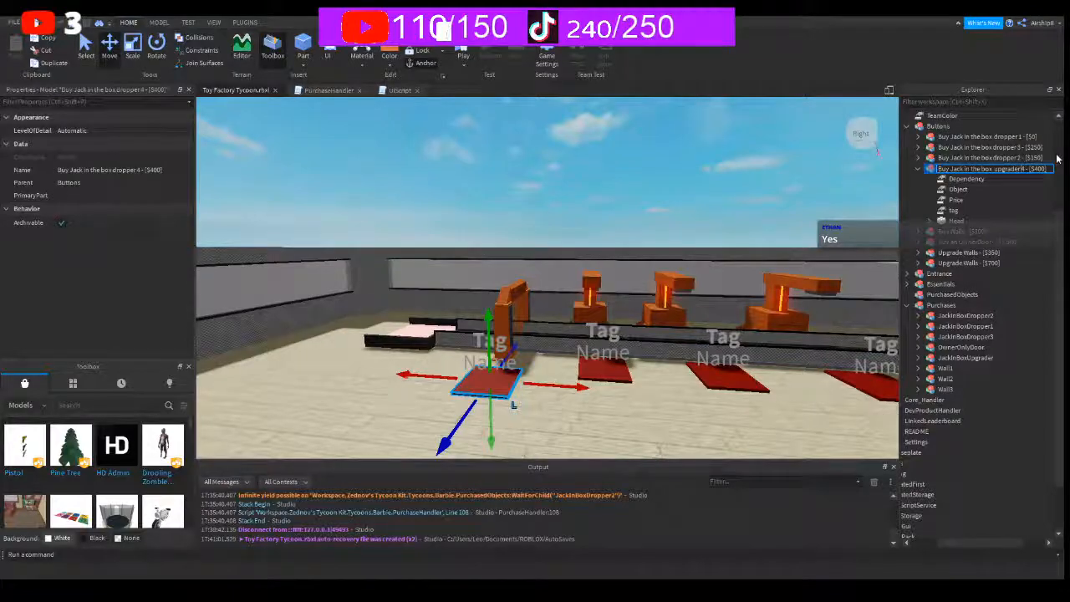
{"action": "key", "text": "Delete"}
{"action": "key", "text": "Return"}
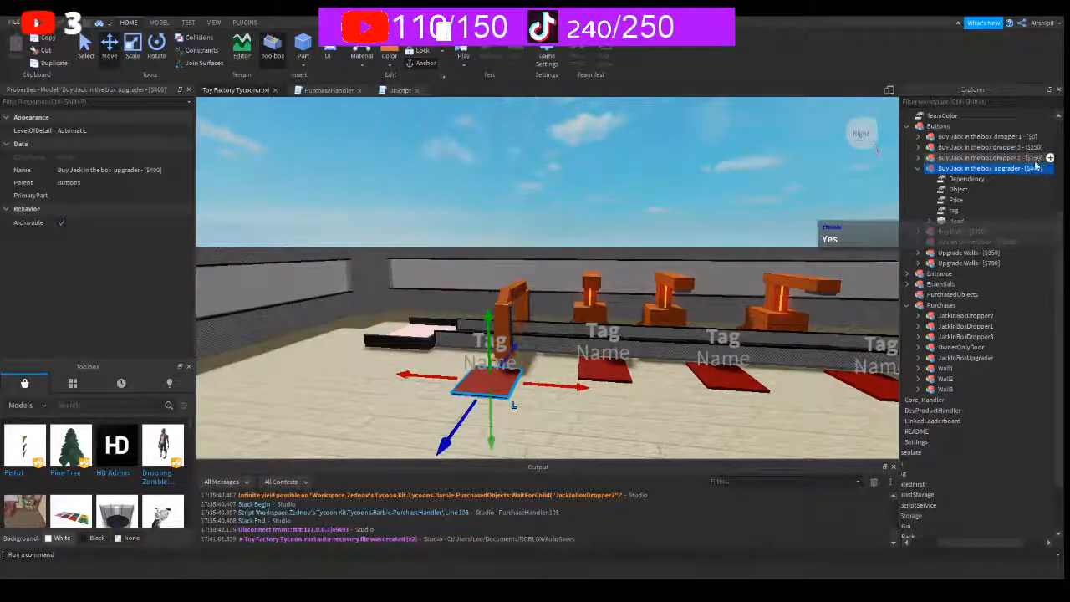
- Open the upgrader button's Dependency value for editing, and set the BrickColor of its Head part to Really blue
{"action": "left_click", "coordinate": [908, 178]}
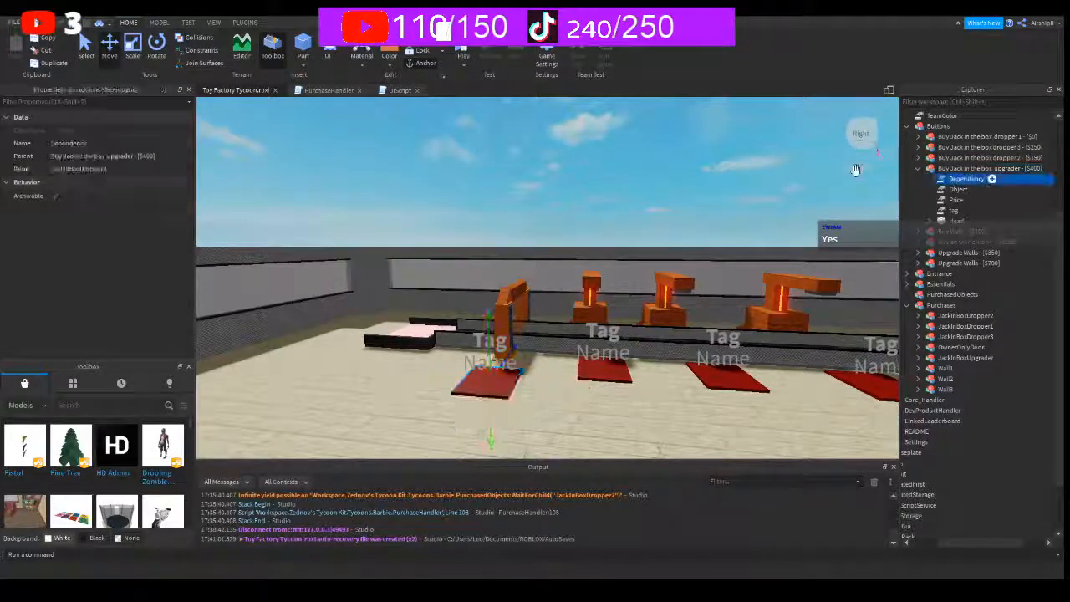
{"action": "left_click", "coordinate": [124, 168]}
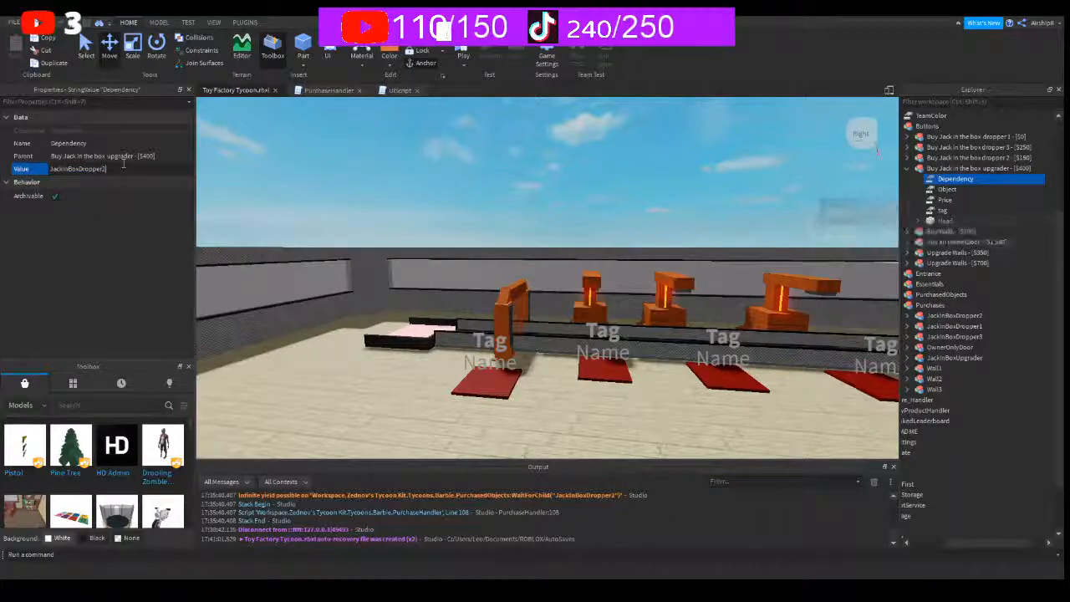
{"action": "left_click", "coordinate": [945, 220]}
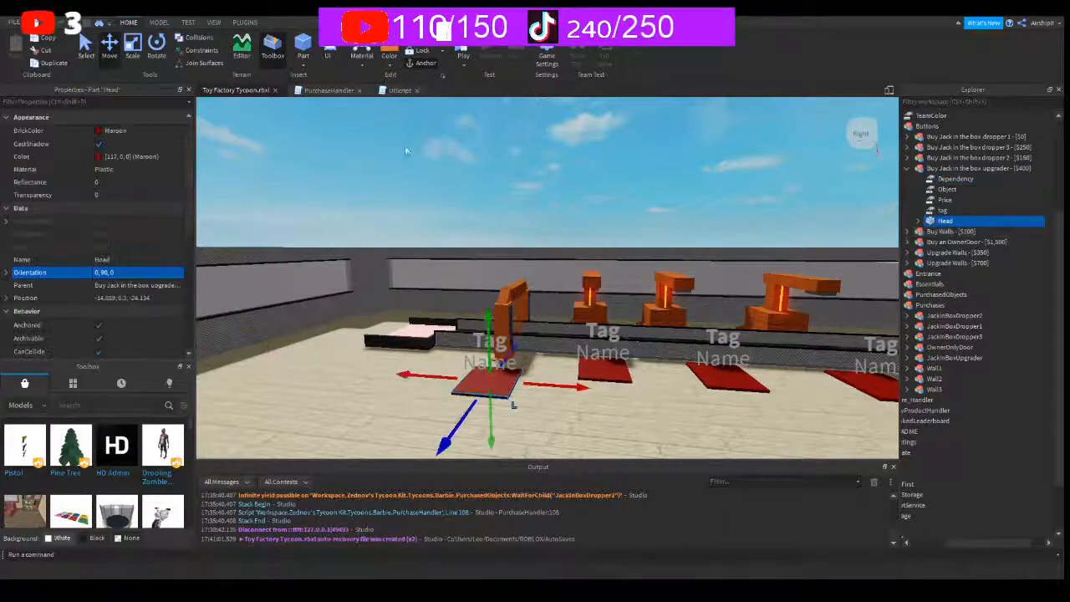
{"action": "left_click", "coordinate": [101, 130]}
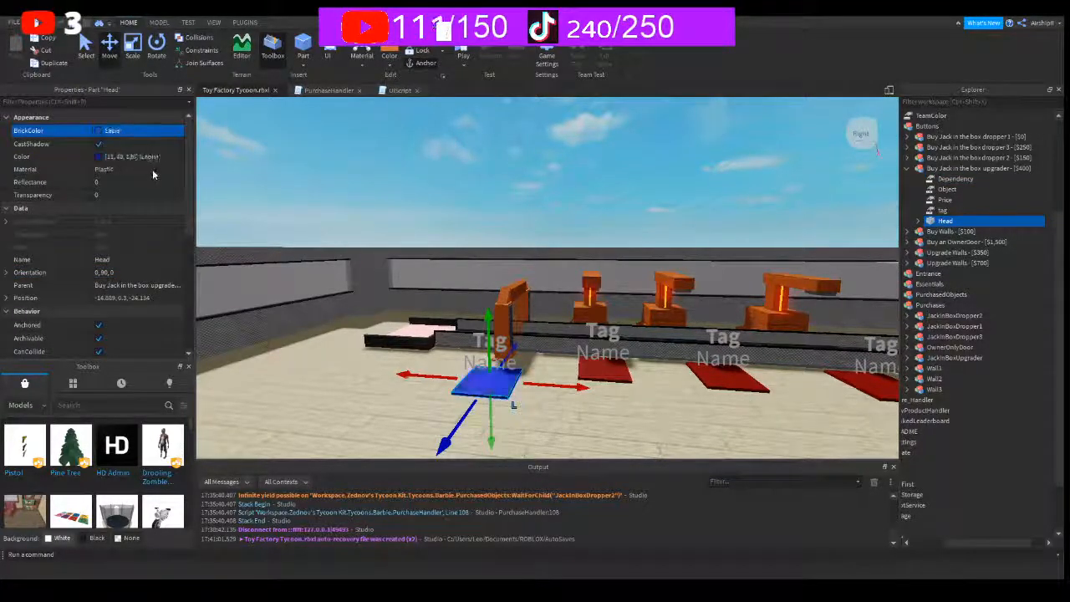
{"action": "left_click", "coordinate": [157, 174]}
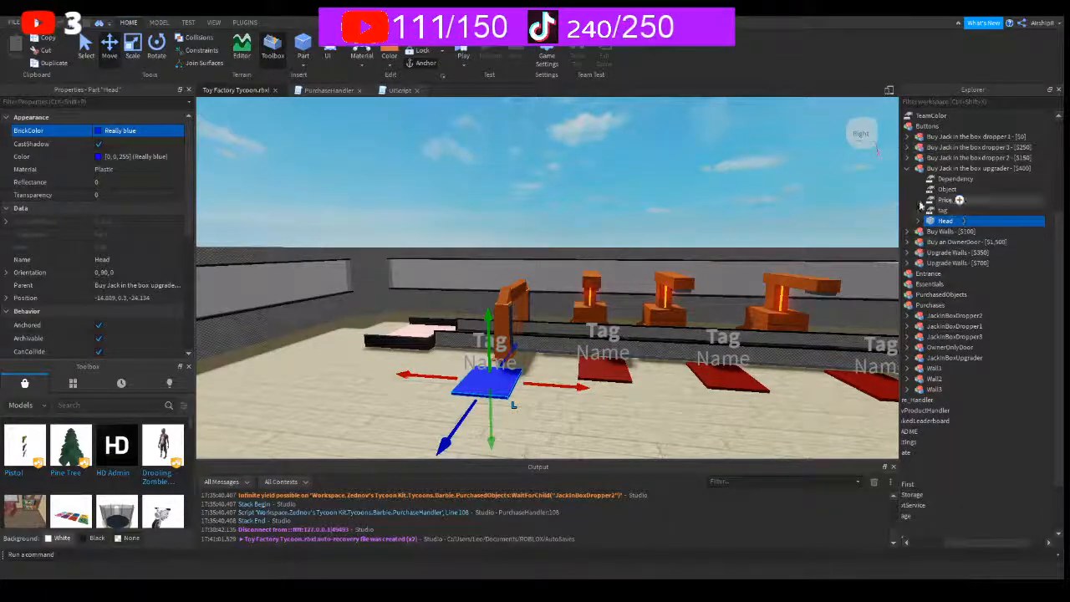
- Set the upgrader button's Object value to JackInBoxUpgrader
{"action": "left_click", "coordinate": [943, 210]}
{"action": "left_click", "coordinate": [948, 189]}
{"action": "left_click", "coordinate": [144, 170]}
{"action": "left_click", "coordinate": [146, 168]}
{"action": "key", "text": "BackSpace"}
{"action": "key", "text": "BackSpace"}
{"action": "key", "text": "BackSpace"}
{"action": "key", "text": "BackSpace"}
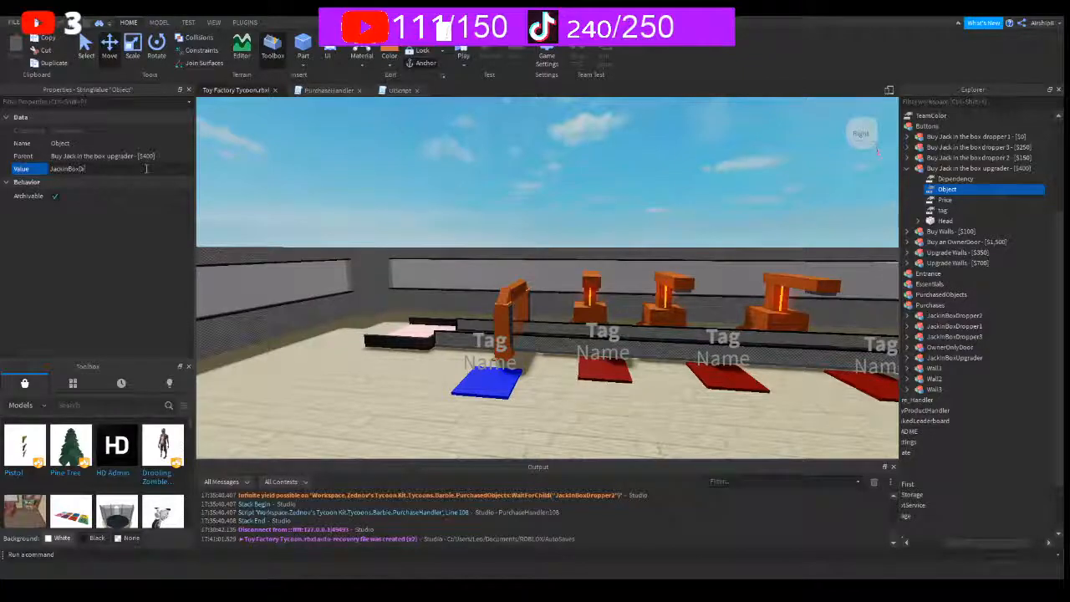
{"action": "type", "text": "Upgrader"}
{"action": "key", "text": "Return"}
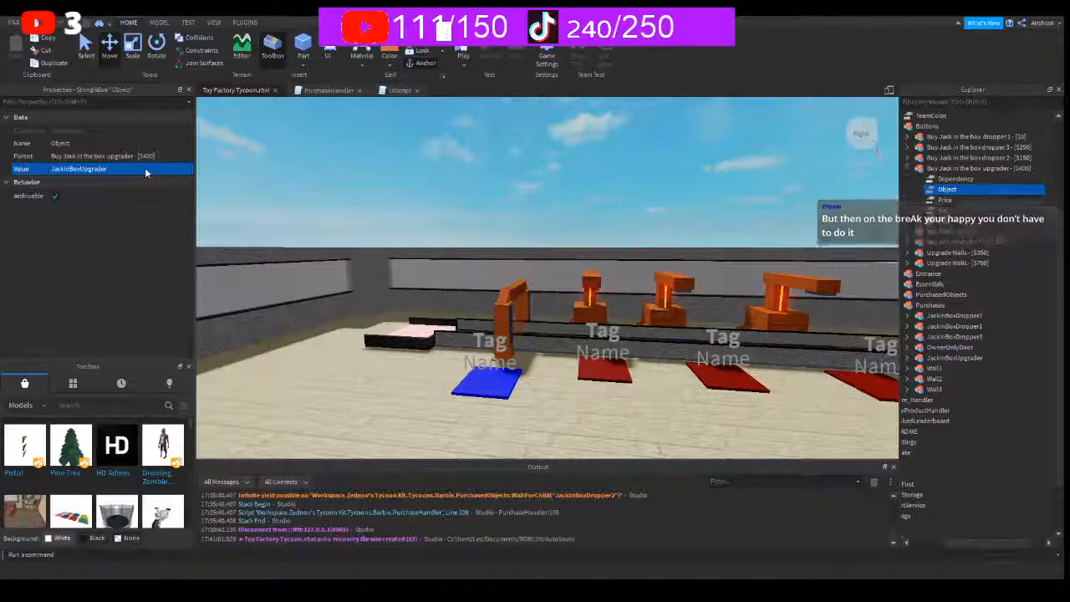
- Start a play test, claim the Barbie tycoon and buy Jack in the box dropper 1
{"action": "left_click", "coordinate": [459, 48]}
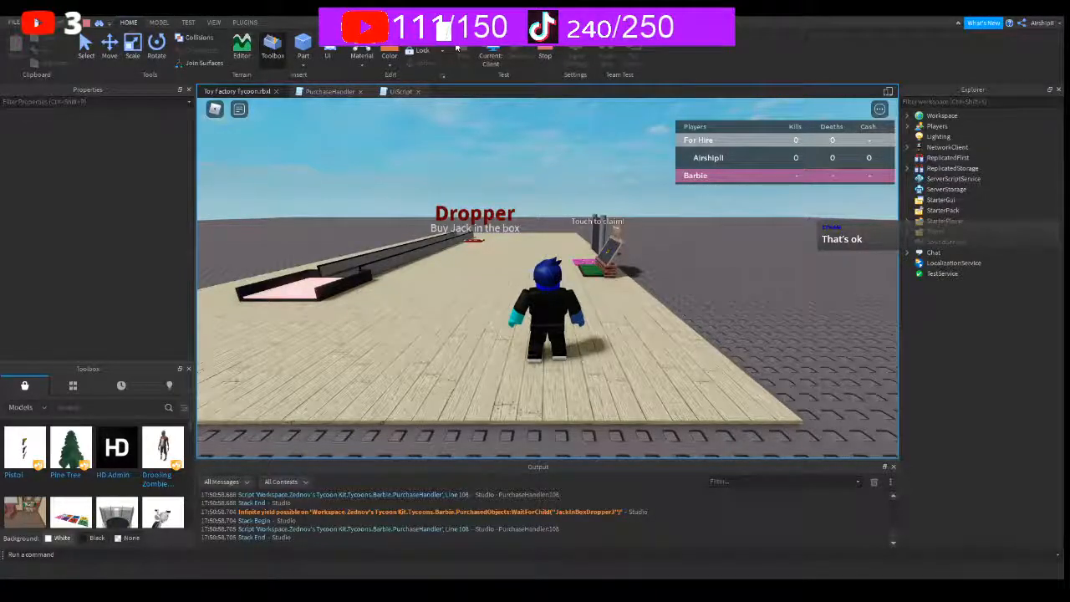
{"action": "key", "text": "w"}
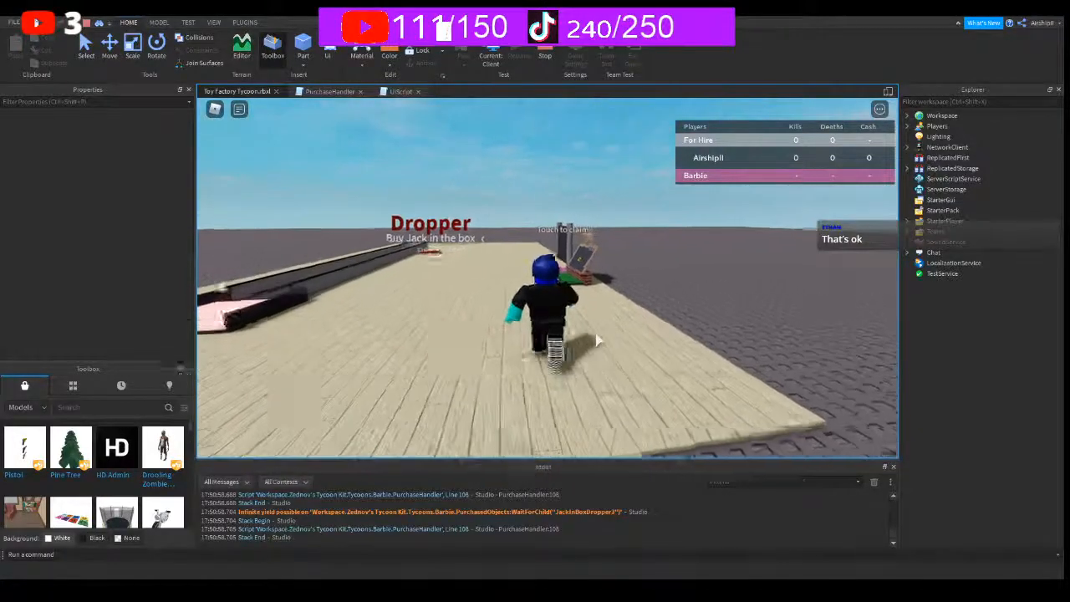
{"action": "right_click_drag", "start_coordinate": [597, 339], "coordinate": [597, 339]}
{"action": "key", "text": "s"}
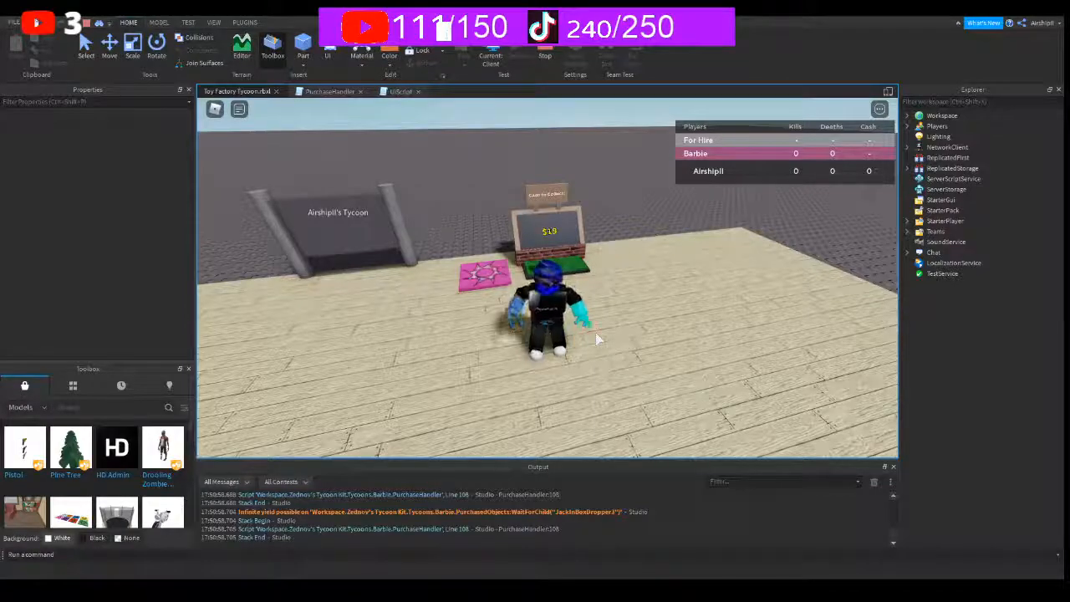
- Collect the cash produced by the first dropper several times to save up for the $150 dropper 2
{"action": "key", "text": "w"}
{"action": "right_click_drag", "start_coordinate": [595, 331], "coordinate": [512, 277]}
{"action": "key", "text": "w"}
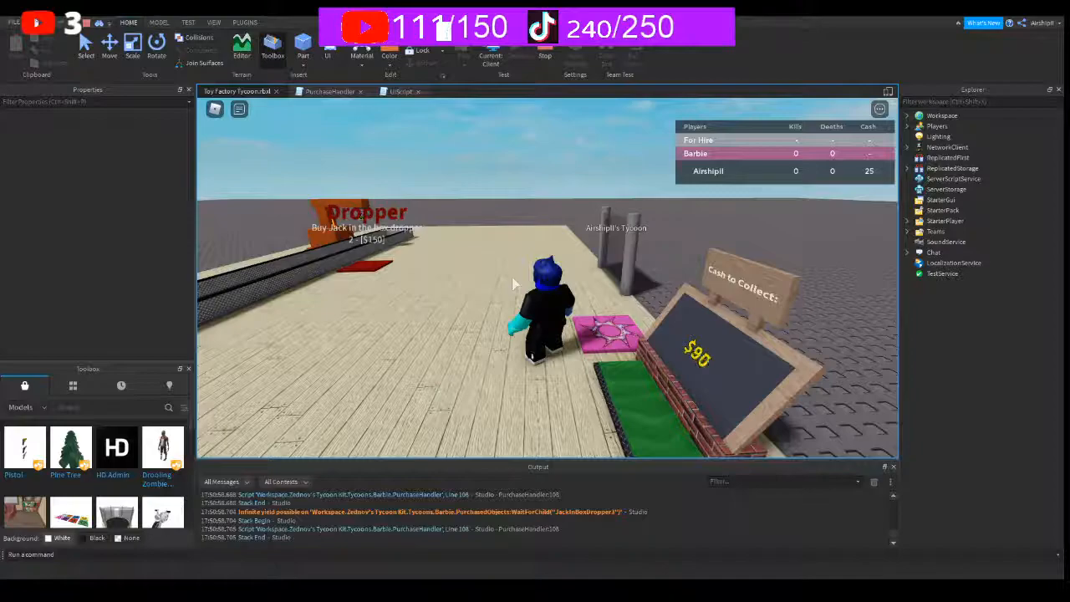
{"action": "key", "text": "w"}
{"action": "right_click_drag", "start_coordinate": [515, 271], "coordinate": [543, 286]}
{"action": "key", "text": "w"}
{"action": "key", "text": "w"}
{"action": "key", "text": "s"}
{"action": "key", "text": "w"}
{"action": "key", "text": "s"}
{"action": "key", "text": "w"}
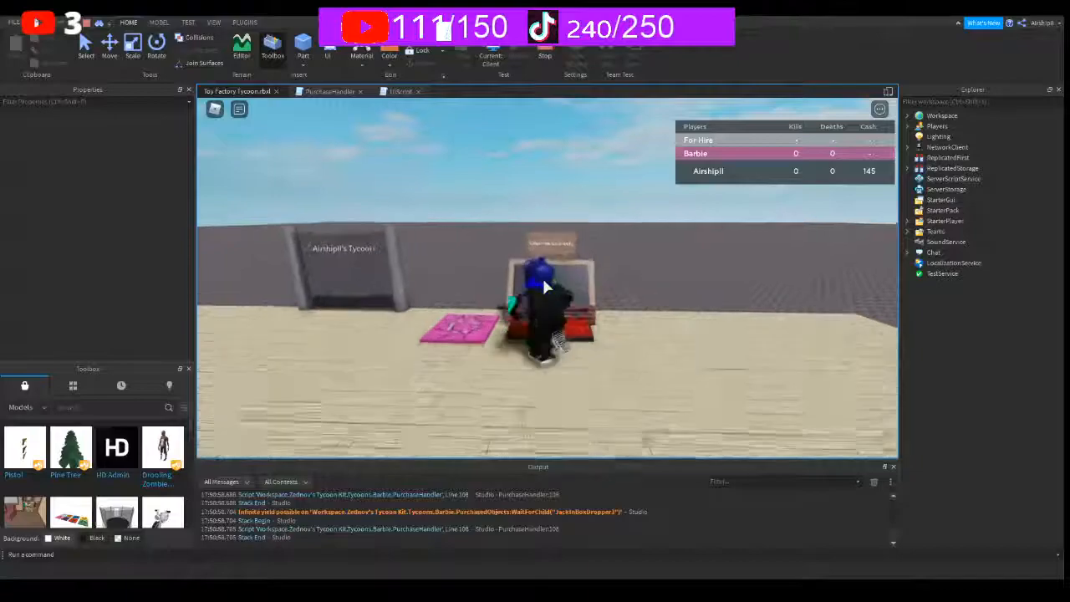
- Top up the cash, buy Jack in the box dropper 2 for $150, and return to the cash collector
{"action": "key", "text": "s"}
{"action": "key", "text": "w"}
{"action": "right_click_drag", "start_coordinate": [544, 286], "coordinate": [594, 280]}
{"action": "key", "text": "w"}
{"action": "key", "text": "w"}
{"action": "key", "text": "d"}
{"action": "key", "text": "w"}
{"action": "key", "text": "w"}
{"action": "key", "text": "s"}
{"action": "key", "text": "w"}
{"action": "key", "text": "s"}
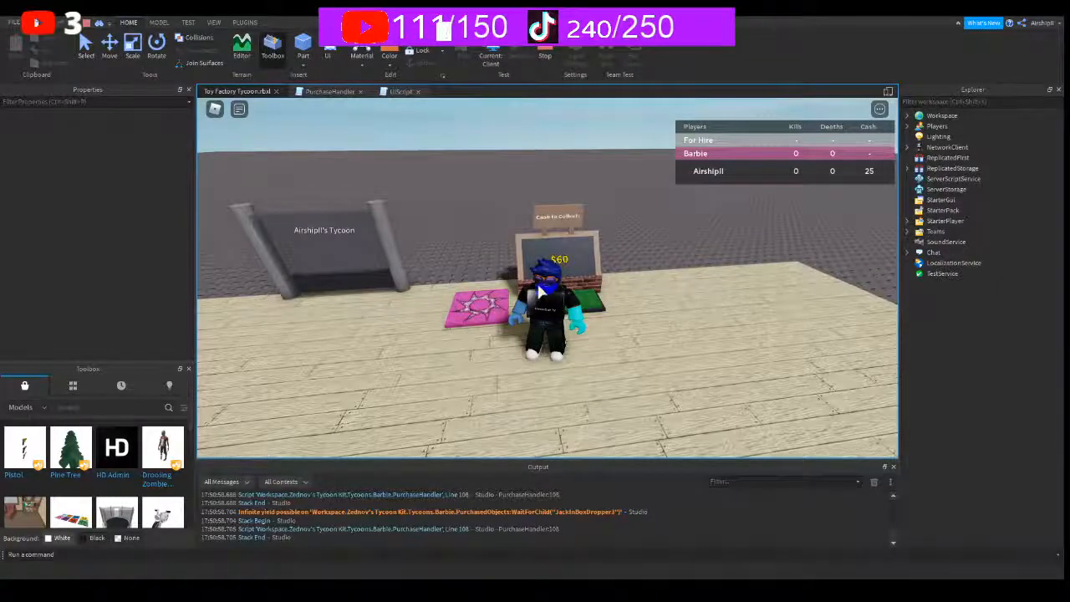
- Collect the cash produced by both droppers repeatedly to afford the $250 dropper 3
{"action": "key", "text": "w"}
{"action": "key", "text": "s"}
{"action": "key", "text": "w"}
{"action": "key", "text": "s"}
{"action": "key", "text": "w"}
{"action": "key", "text": "s"}
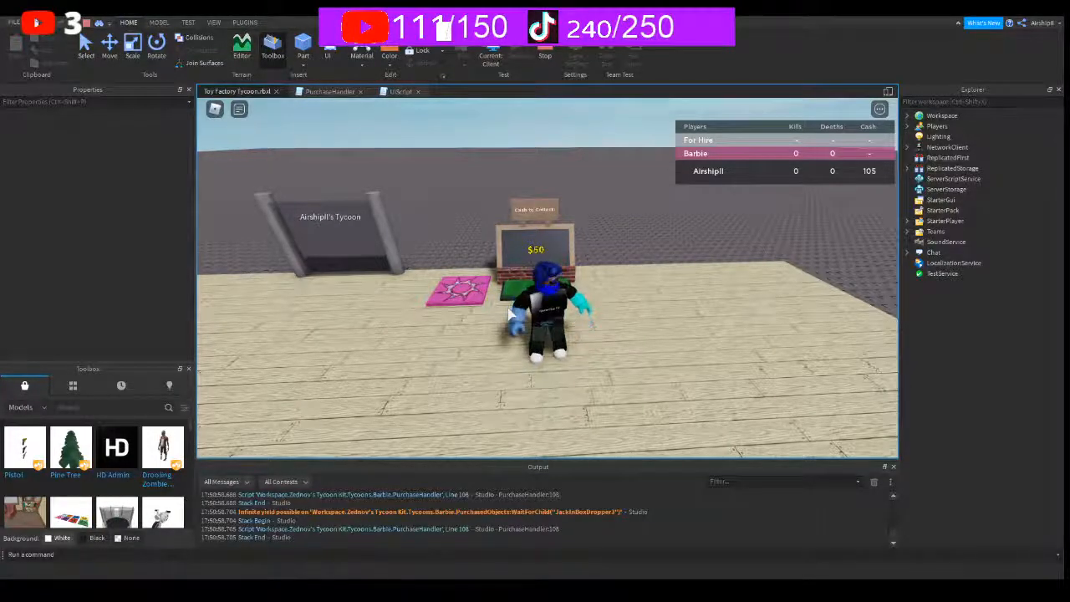
{"action": "mouse_move", "coordinate": [508, 309]}
{"action": "right_mouse_down"}
{"action": "mouse_move", "coordinate": [522, 302]}
{"action": "mouse_move", "coordinate": [524, 313]}
{"action": "right_mouse_up"}
{"action": "key", "text": "w"}
{"action": "key", "text": "s"}
{"action": "key", "text": "w"}
{"action": "key", "text": "space"}
{"action": "key", "text": "s"}
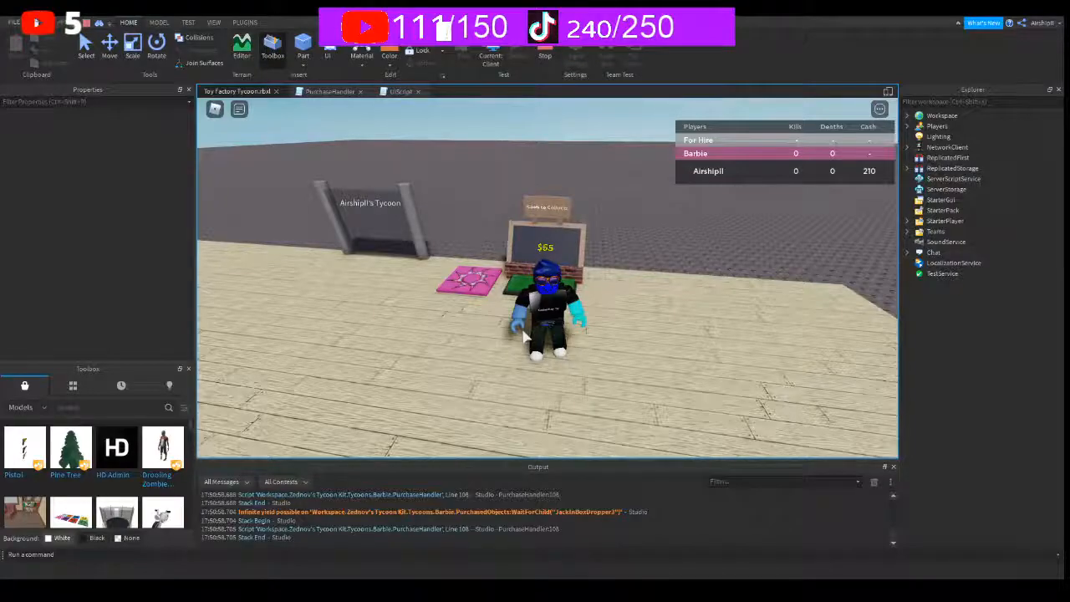
{"action": "key", "text": "w"}
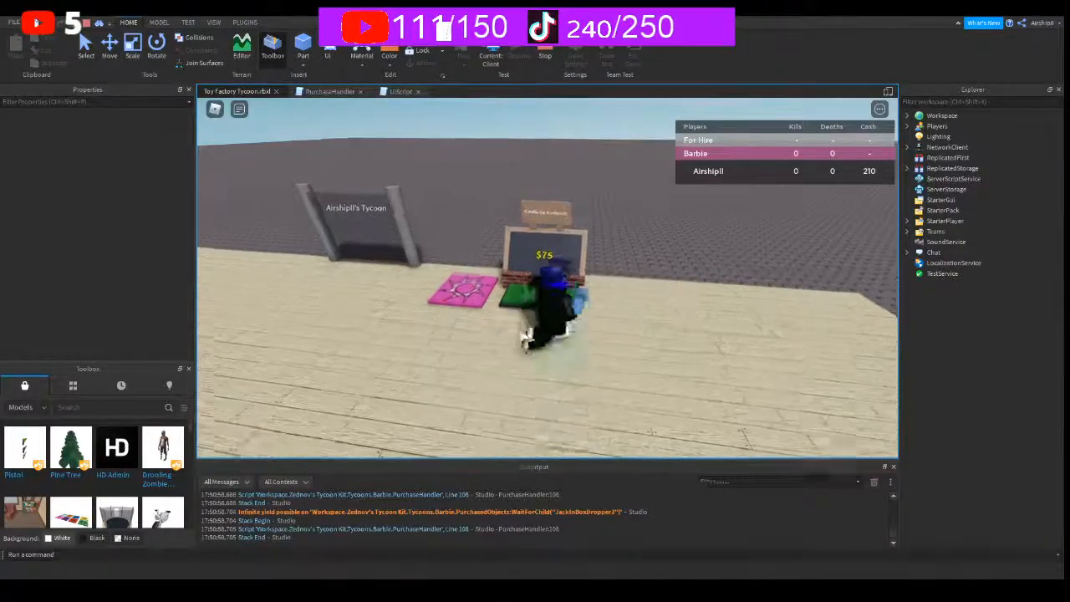
{"action": "right_click_drag", "start_coordinate": [525, 336], "coordinate": [527, 326]}
{"action": "key", "text": "s"}
{"action": "key", "text": "w"}
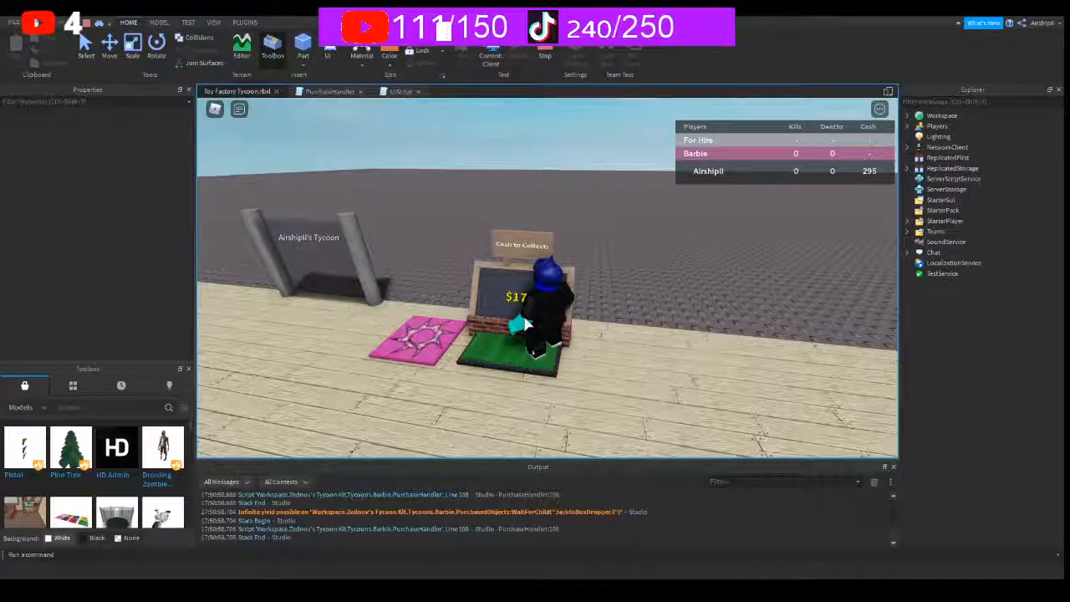
- Walk to the conveyor to buy Jack in the box dropper 3 for $250, and end the play test
{"action": "key", "text": "s"}
{"action": "right_click_drag", "start_coordinate": [559, 306], "coordinate": [558, 306]}
{"action": "key", "text": "w"}
{"action": "key", "text": "w"}
{"action": "key", "text": "w"}
{"action": "key", "text": "a"}
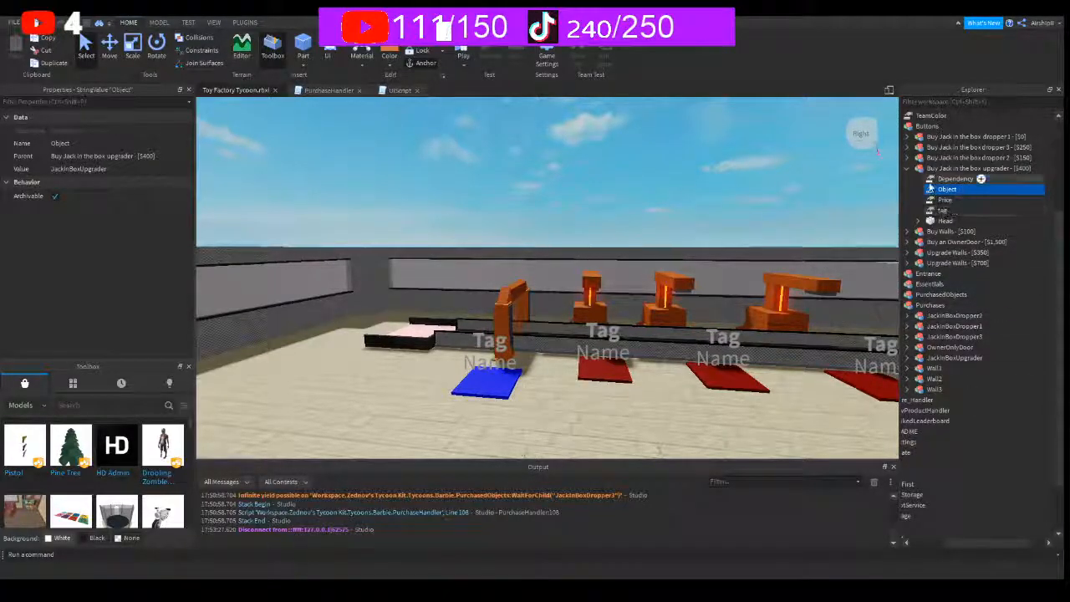
- Set the upgrader button's Tag value to Upgrade
{"action": "left_click", "coordinate": [943, 210]}
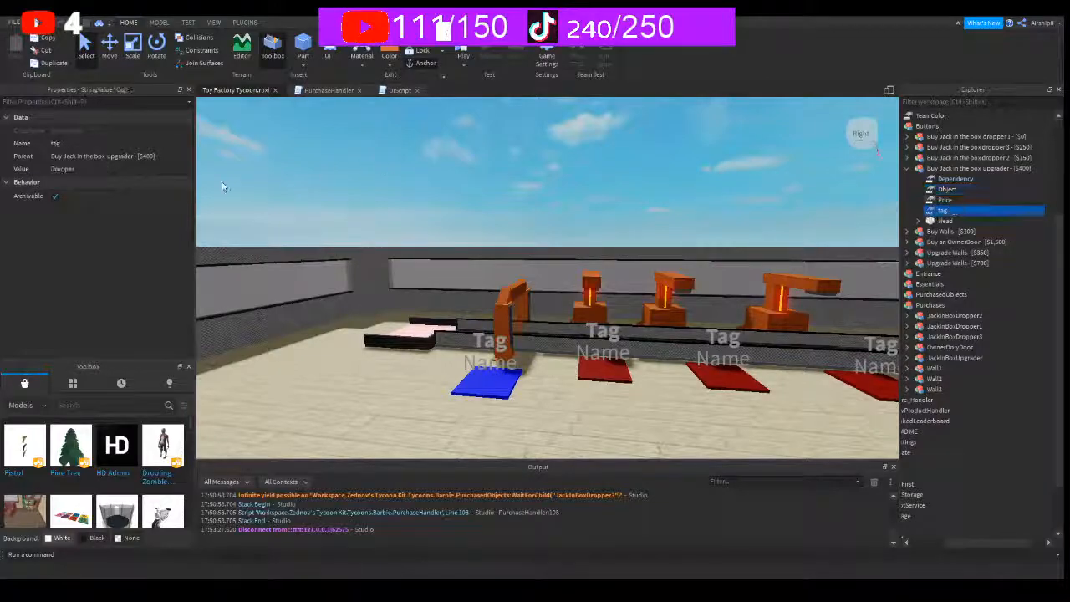
{"action": "left_click", "coordinate": [128, 168]}
{"action": "type", "text": "UP"}
{"action": "type", "text": "grad"}
{"action": "type", "text": "grade"}
{"action": "key", "text": "Return"}
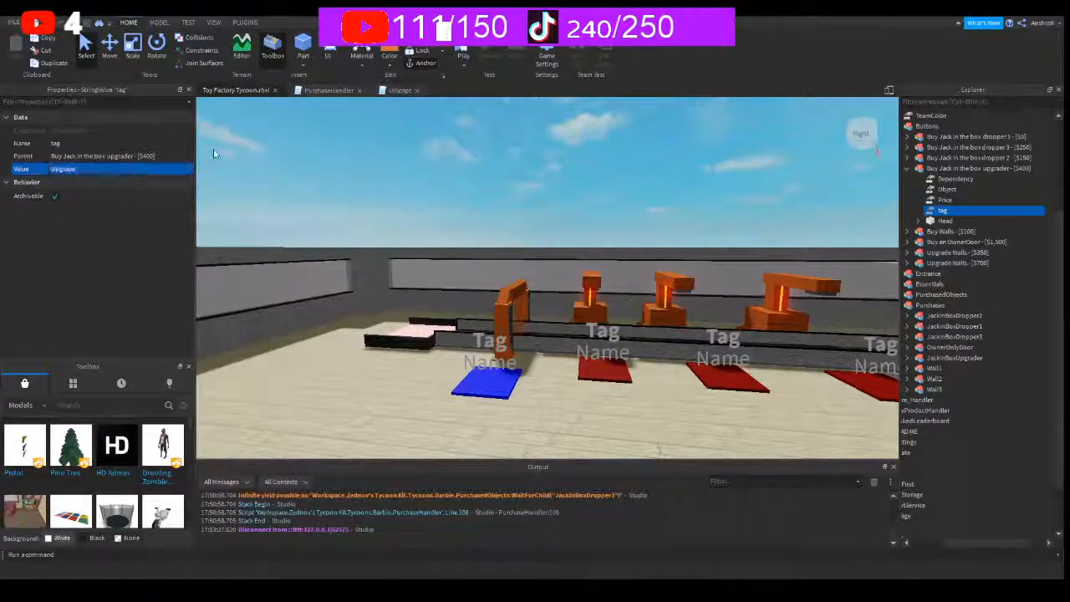
- Start a new play test, claim the tycoon and buy Jack in the box dropper 1
{"action": "left_click", "coordinate": [458, 50]}
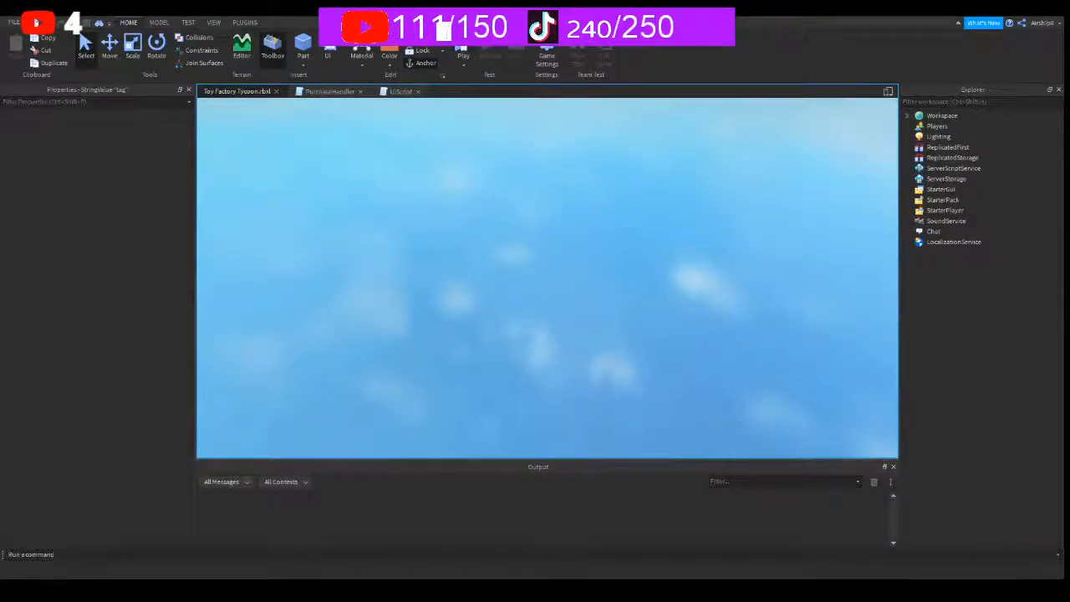
{"action": "left_click", "coordinate": [459, 48]}
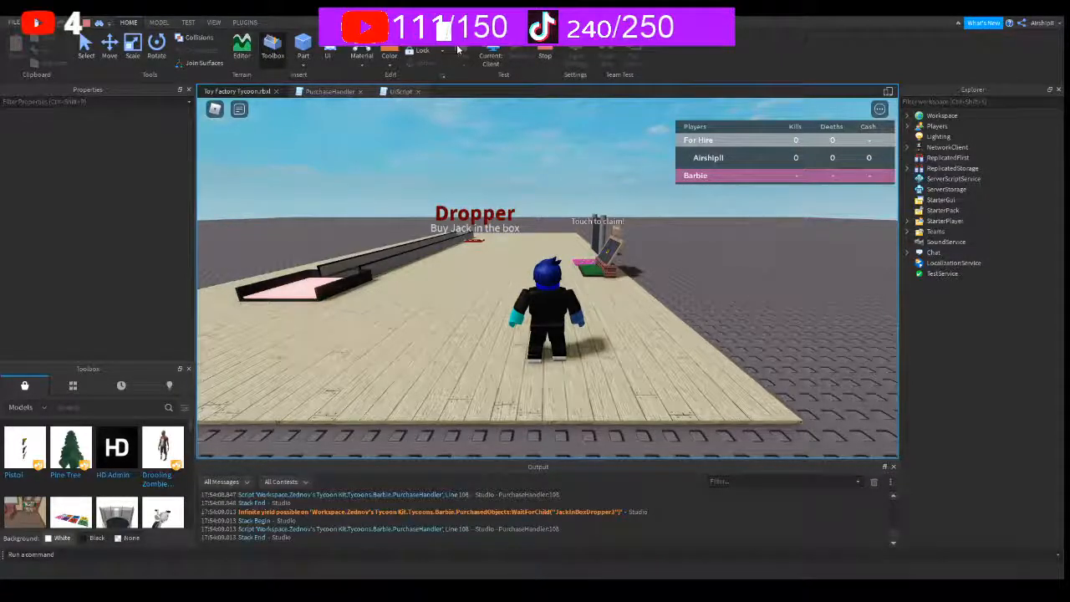
{"action": "right_click_drag", "start_coordinate": [546, 314], "coordinate": [546, 315]}
{"action": "key", "text": "w"}
{"action": "key", "text": "w"}
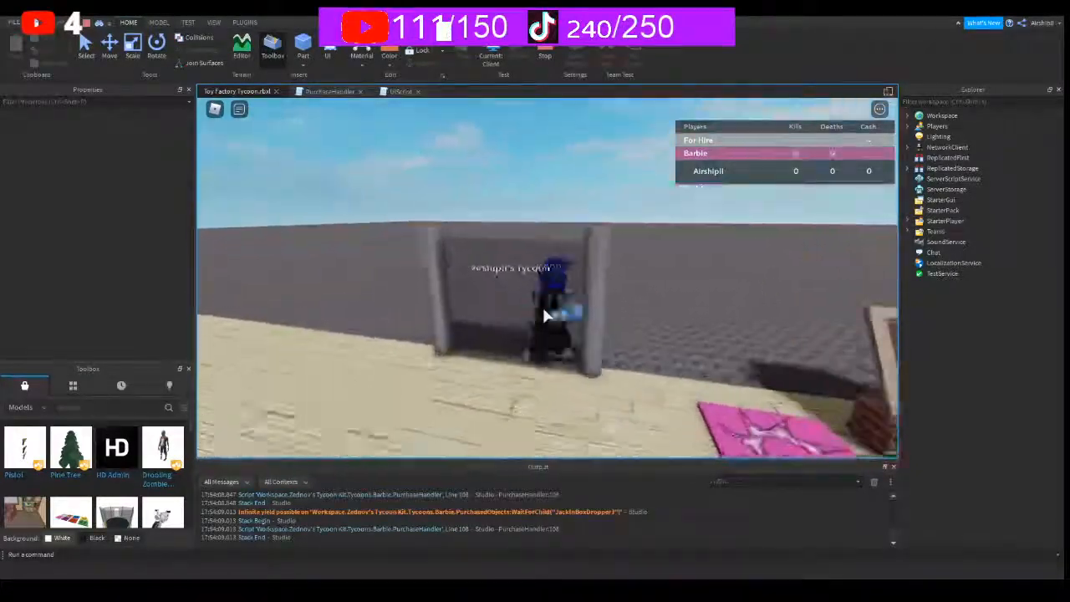
{"action": "key", "text": "s"}
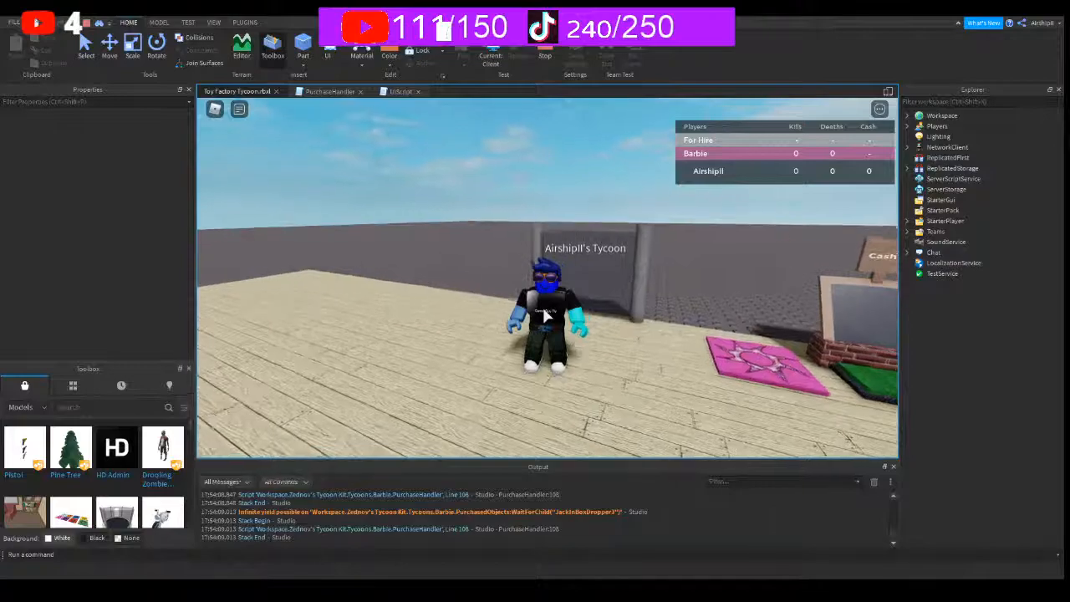
{"action": "key", "text": "w"}
{"action": "right_click_drag", "start_coordinate": [546, 315], "coordinate": [558, 295]}
{"action": "key", "text": "w"}
{"action": "key", "text": "s"}
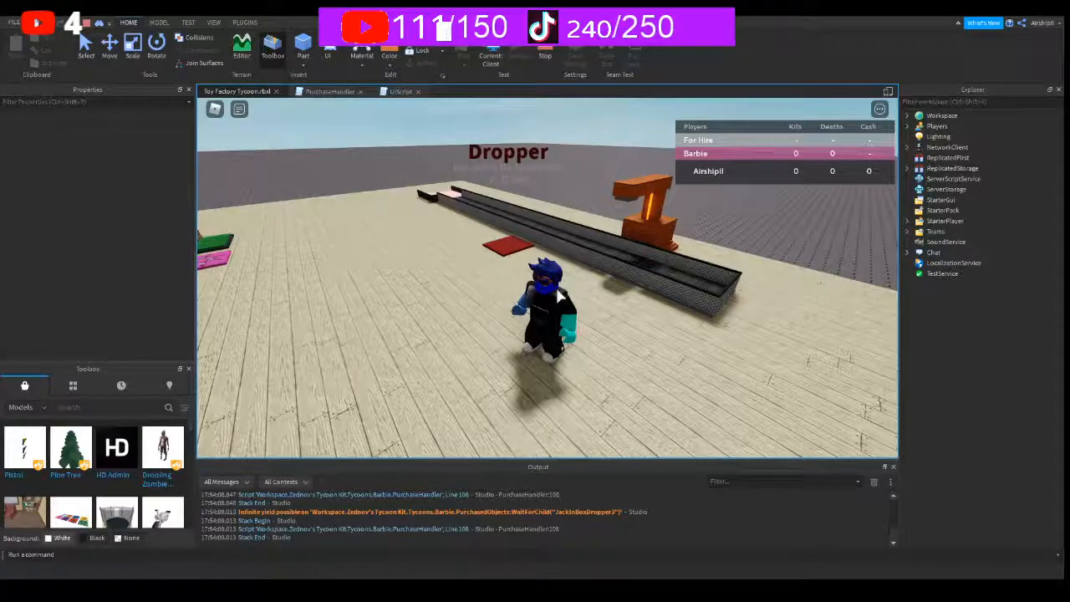
- Collect the tycoon's cash repeatedly and buy Jack in the box dropper 2 for $150
{"action": "key", "text": "w"}
{"action": "right_click_drag", "start_coordinate": [559, 295], "coordinate": [558, 294]}
{"action": "key", "text": "s"}
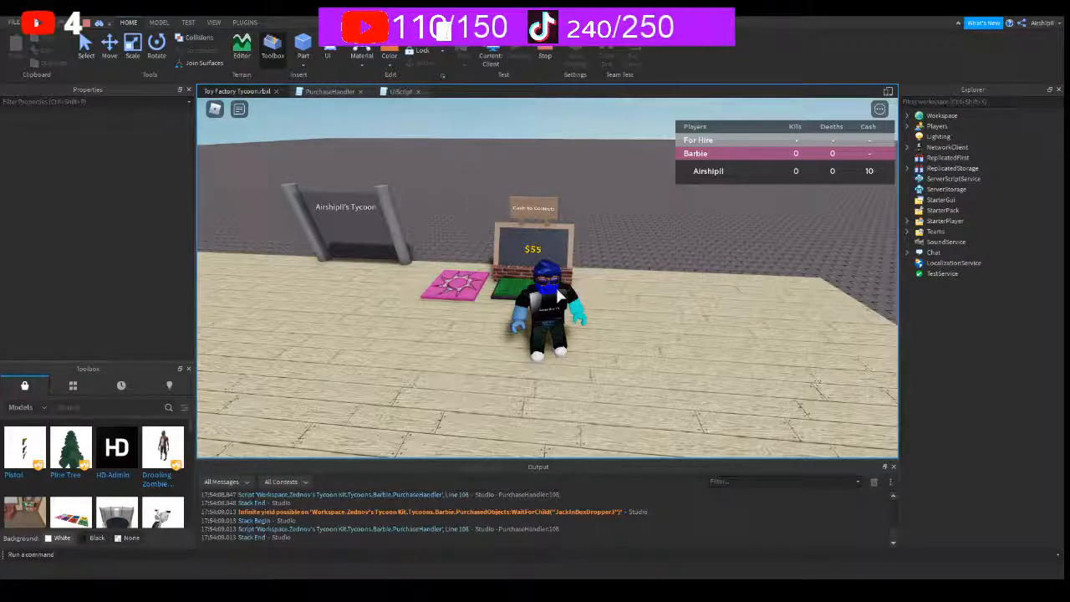
{"action": "key", "text": "w"}
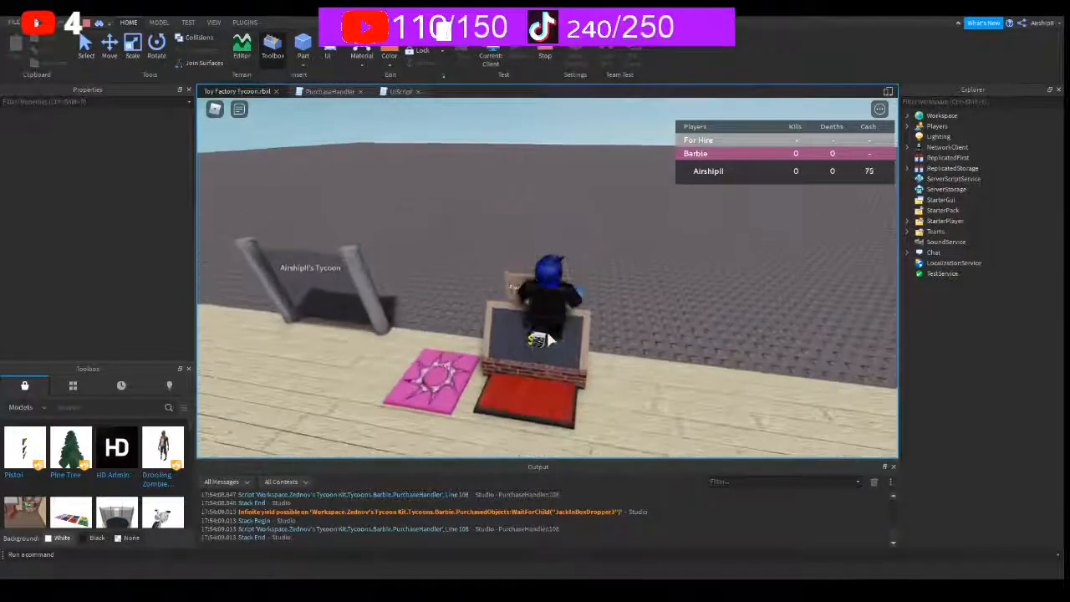
{"action": "key", "text": "s"}
{"action": "key", "text": "w"}
{"action": "key", "text": "space"}
{"action": "key", "text": "s"}
{"action": "right_click_drag", "start_coordinate": [548, 333], "coordinate": [548, 338]}
{"action": "key", "text": "w"}
{"action": "key", "text": "w"}
{"action": "key", "text": "s"}
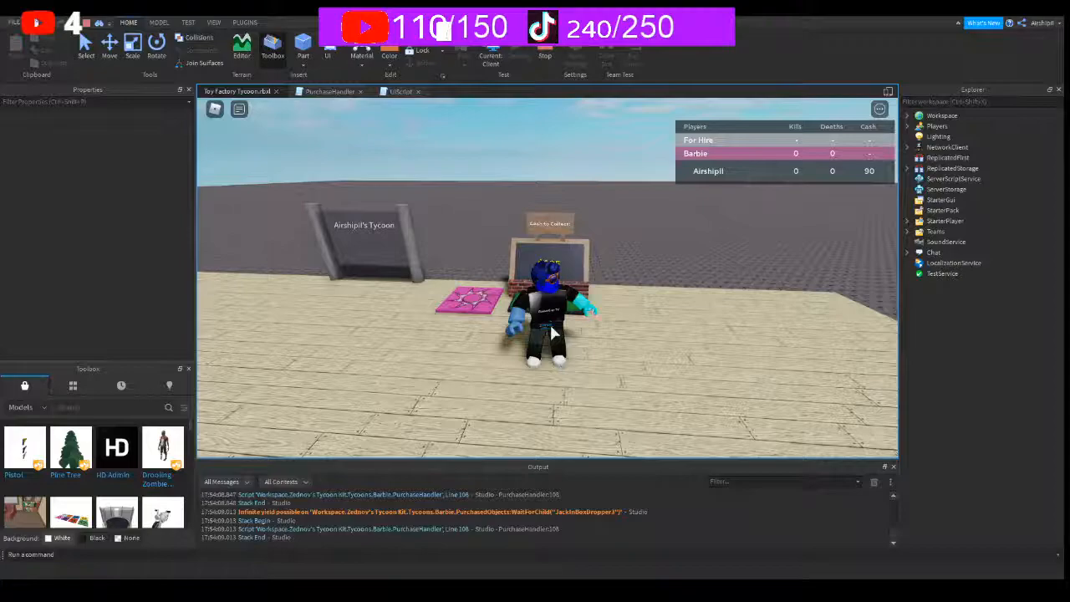
- Buy Jack in the box dropper 3 for $250 and walk back to the cash collector
{"action": "mouse_move", "coordinate": [552, 271]}
{"action": "right_mouse_down"}
{"action": "mouse_move", "coordinate": [540, 237]}
{"action": "mouse_move", "coordinate": [570, 269]}
{"action": "right_mouse_up"}
{"action": "key", "text": "w"}
{"action": "key", "text": "w"}
{"action": "key", "text": "d"}
{"action": "key", "text": "w"}
{"action": "key", "text": "w"}
{"action": "key", "text": "w"}
{"action": "key", "text": "w"}
{"action": "key", "text": "s"}
{"action": "key", "text": "w"}
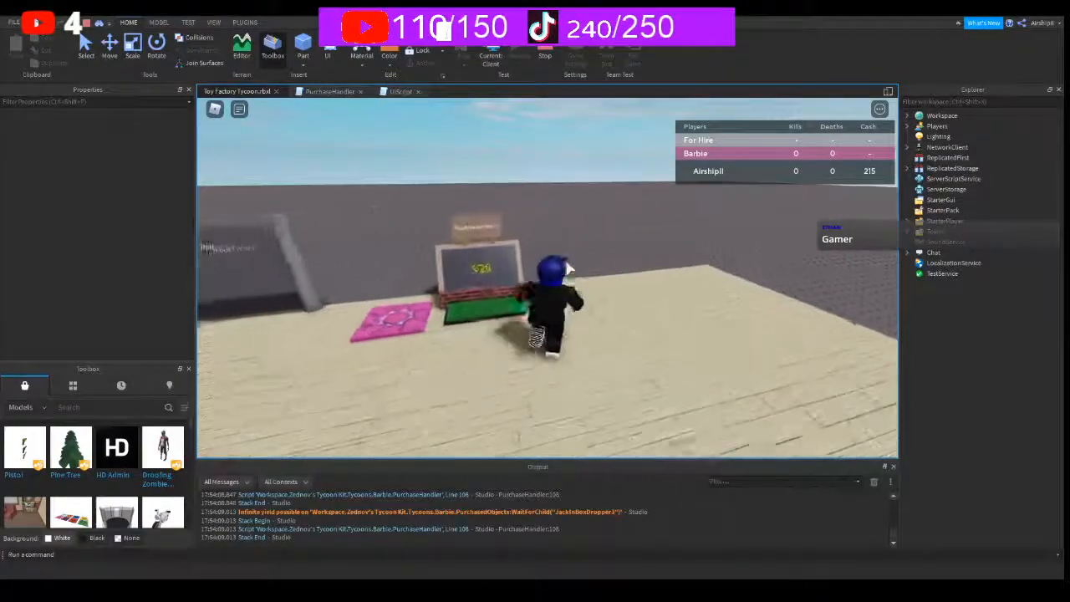
- Collect the cash produced by the three droppers to save up for the $400 upgrader
{"action": "key", "text": "s"}
{"action": "key", "text": "w"}
{"action": "key", "text": "space"}
{"action": "key", "text": "s"}
{"action": "key", "text": "w"}
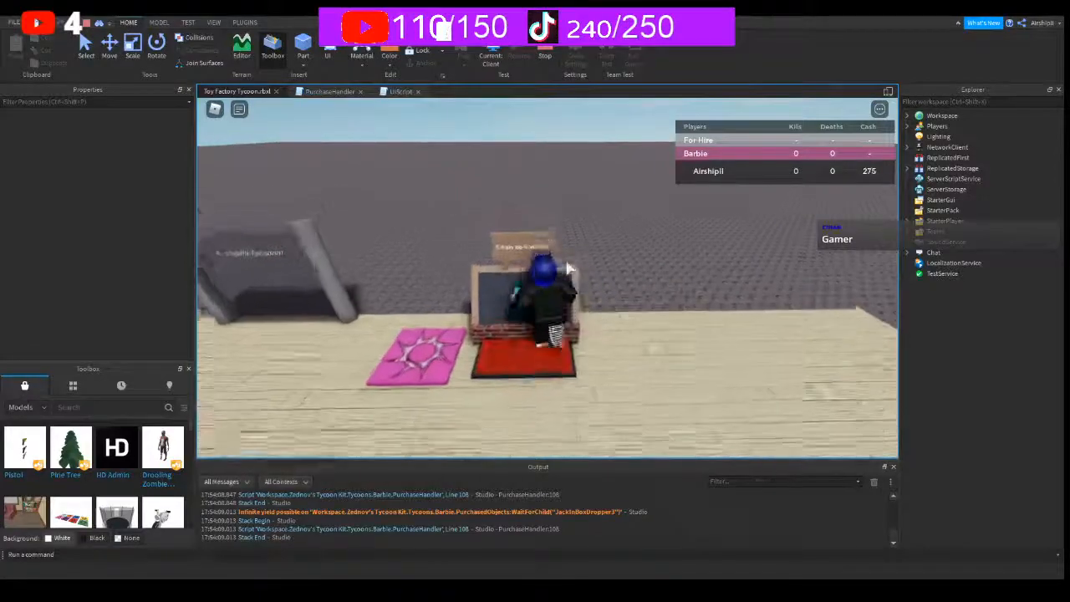
{"action": "key", "text": "s"}
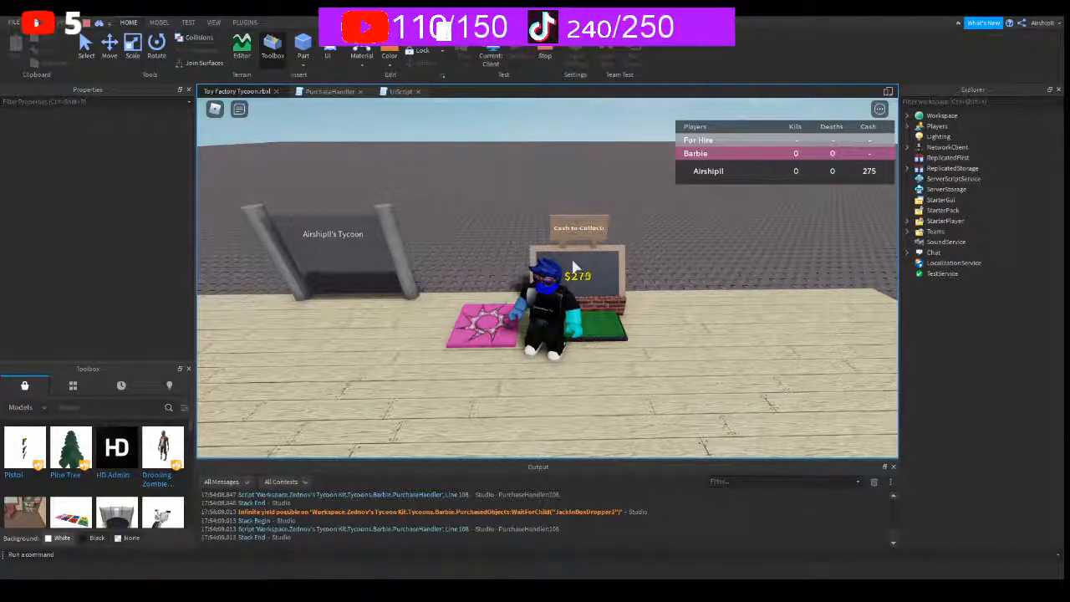
- Collect the waiting cash and buy the Jack in the box upgrader for $400
{"action": "right_click_drag", "start_coordinate": [557, 305], "coordinate": [564, 308]}
{"action": "key", "text": "d"}
{"action": "key", "text": "w"}
{"action": "key", "text": "s"}
{"action": "key", "text": "a"}
{"action": "key", "text": "space"}
{"action": "key", "text": "space"}
{"action": "key", "text": "w"}
{"action": "key", "text": "w"}
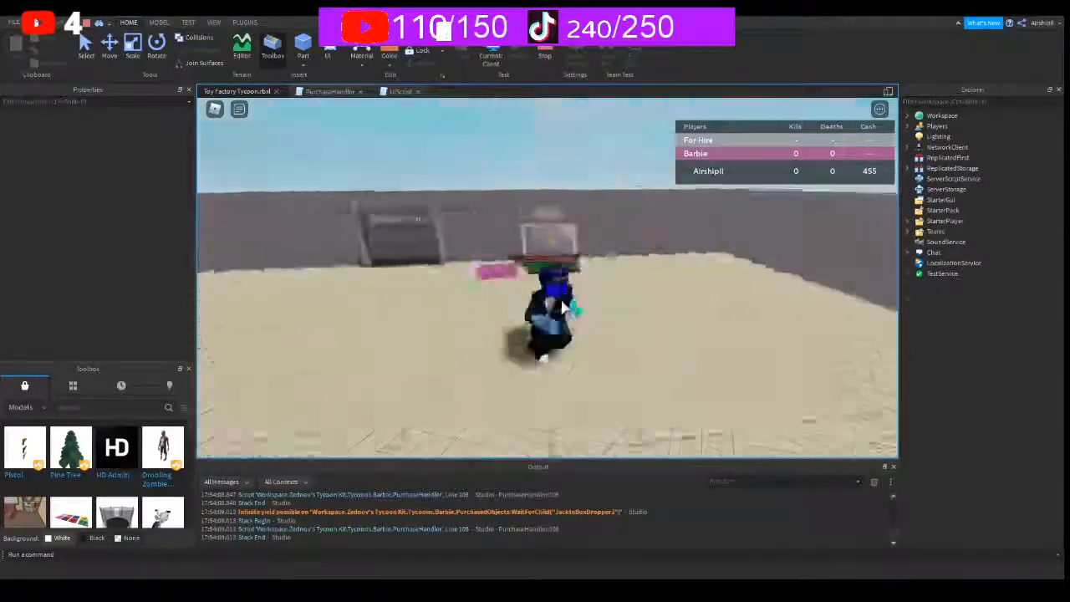
- Collect the cash earned with the upgrader in place to test its effect on income
{"action": "key", "text": "w"}
{"action": "key", "text": "d"}
{"action": "key", "text": "s"}
{"action": "key", "text": "w"}
{"action": "key", "text": "a"}
{"action": "key", "text": "s"}
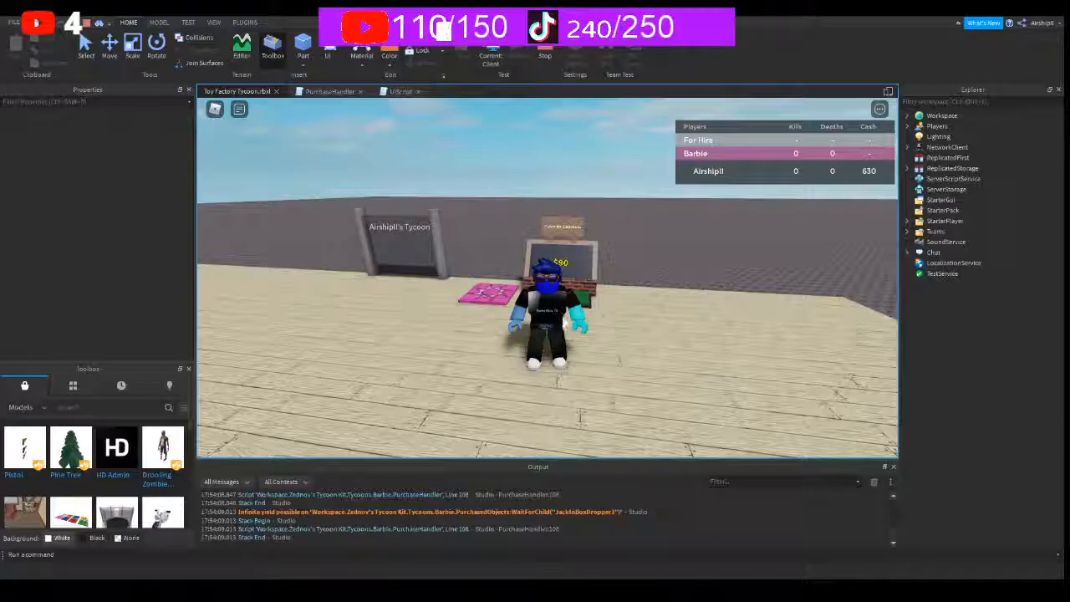
- Examine the completed production line with its three droppers and the upgrader from a distance
{"action": "scroll", "coordinate": [513, 321], "scroll_direction": "down", "scroll_amount": 1}
{"action": "right_click_drag", "start_coordinate": [514, 322], "coordinate": [512, 323]}
{"action": "scroll", "coordinate": [514, 322], "scroll_direction": "down", "scroll_amount": 5}
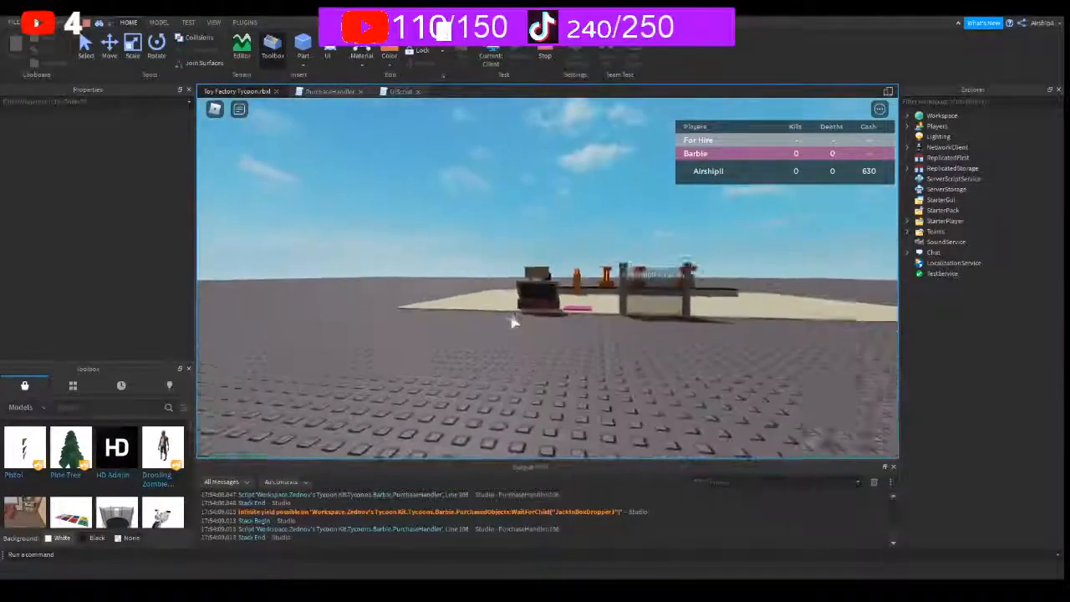
{"action": "scroll", "coordinate": [513, 322], "scroll_direction": "up", "scroll_amount": 5}
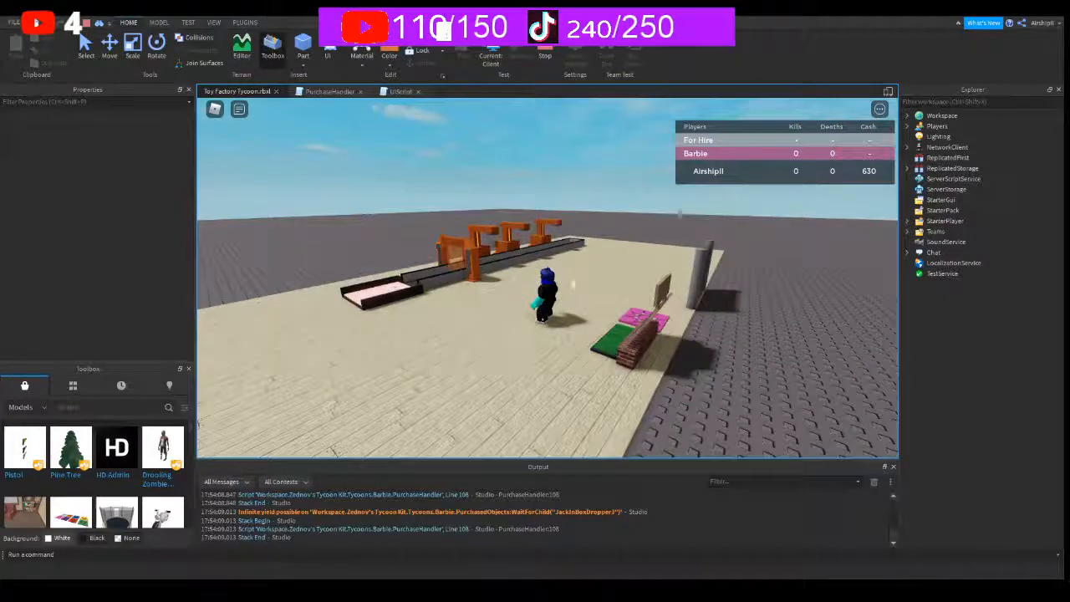
- Examine the tycoon plot, its production line and the free floor space from several angles
{"action": "right_click_drag", "start_coordinate": [573, 283], "coordinate": [574, 282]}
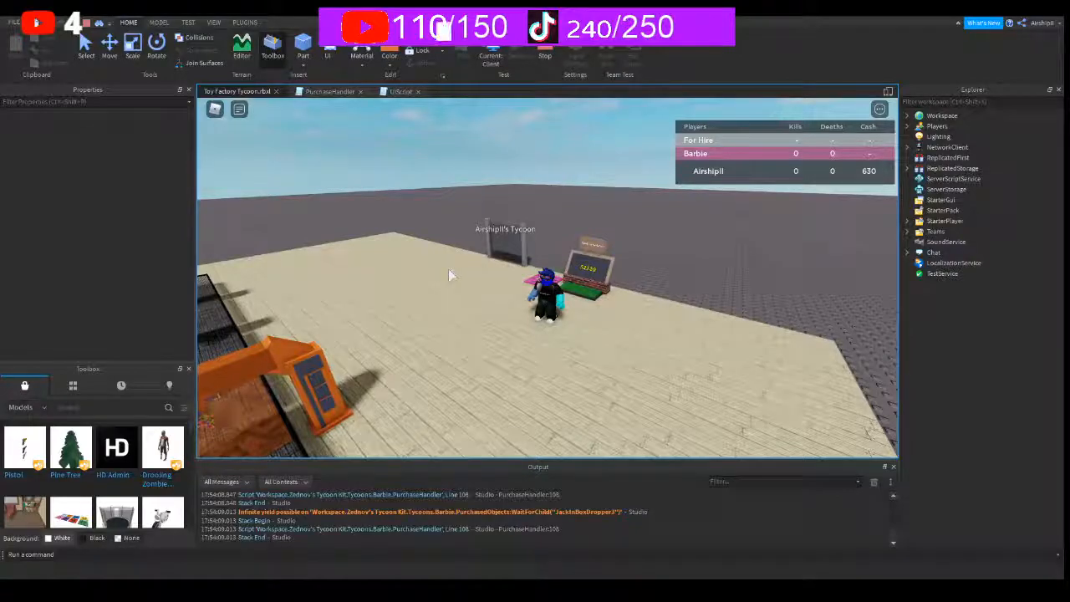
{"action": "right_click_drag", "start_coordinate": [449, 269], "coordinate": [450, 266]}
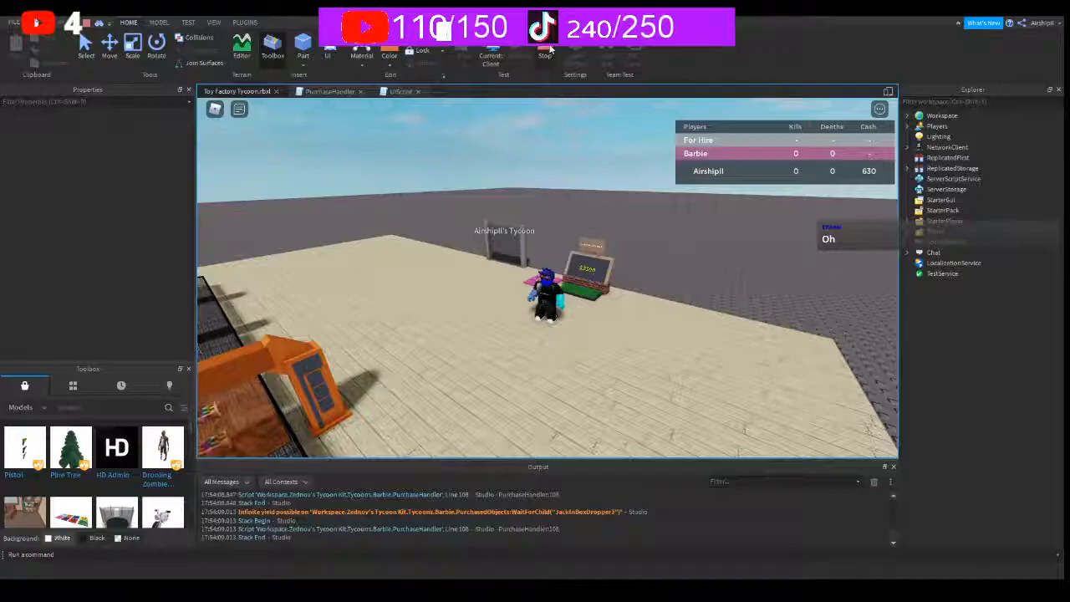
{"action": "right_click_drag", "start_coordinate": [625, 215], "coordinate": [615, 220]}
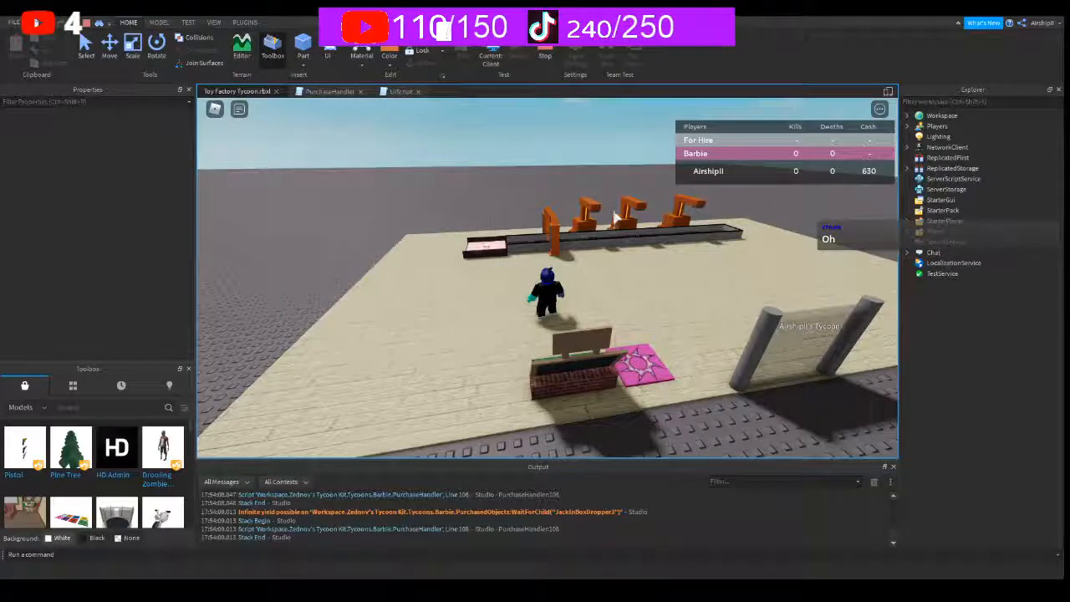
{"action": "scroll", "coordinate": [615, 216], "scroll_direction": "down", "scroll_amount": 3}
{"action": "scroll", "coordinate": [611, 214], "scroll_direction": "up", "scroll_amount": 4}
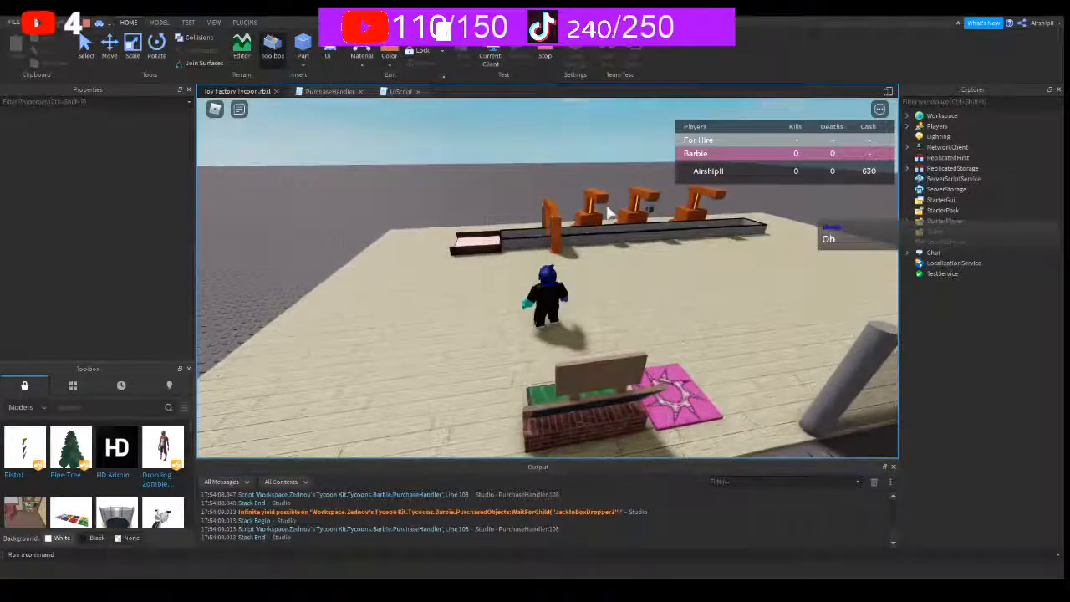
{"action": "scroll", "coordinate": [602, 216], "scroll_direction": "down", "scroll_amount": 2}
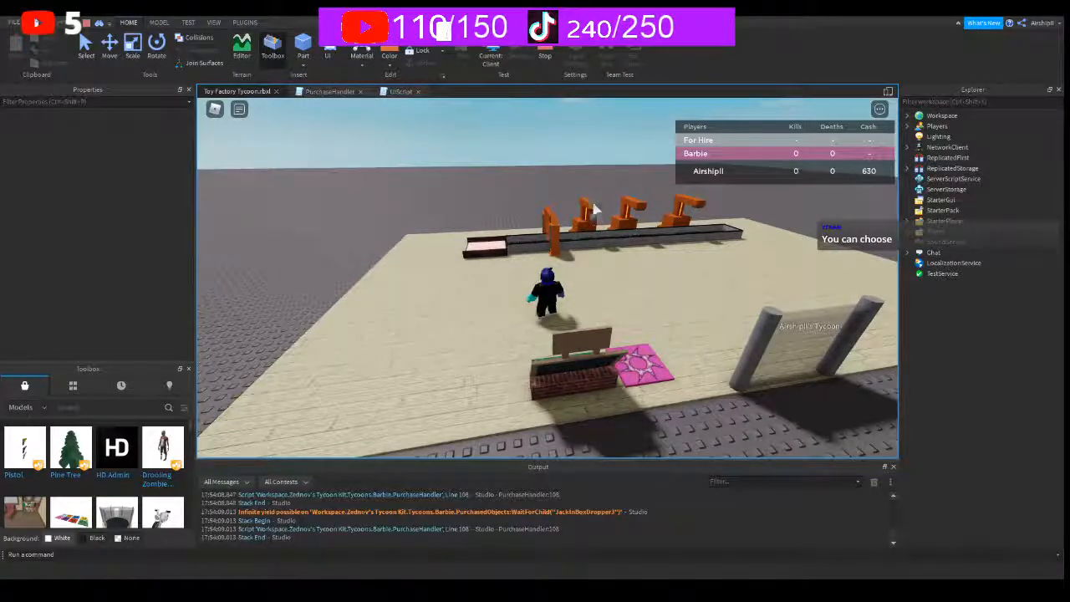
{"action": "scroll", "coordinate": [574, 269], "scroll_direction": "down", "scroll_amount": 1}
{"action": "right_click_drag", "start_coordinate": [573, 269], "coordinate": [573, 269]}
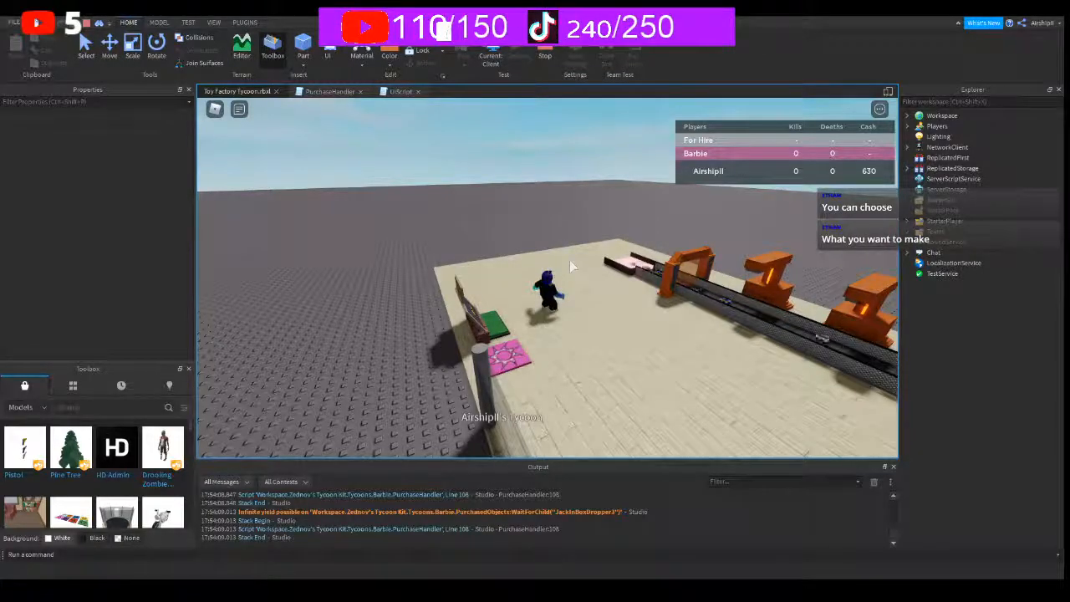
{"action": "right_click_drag", "start_coordinate": [569, 264], "coordinate": [541, 308]}
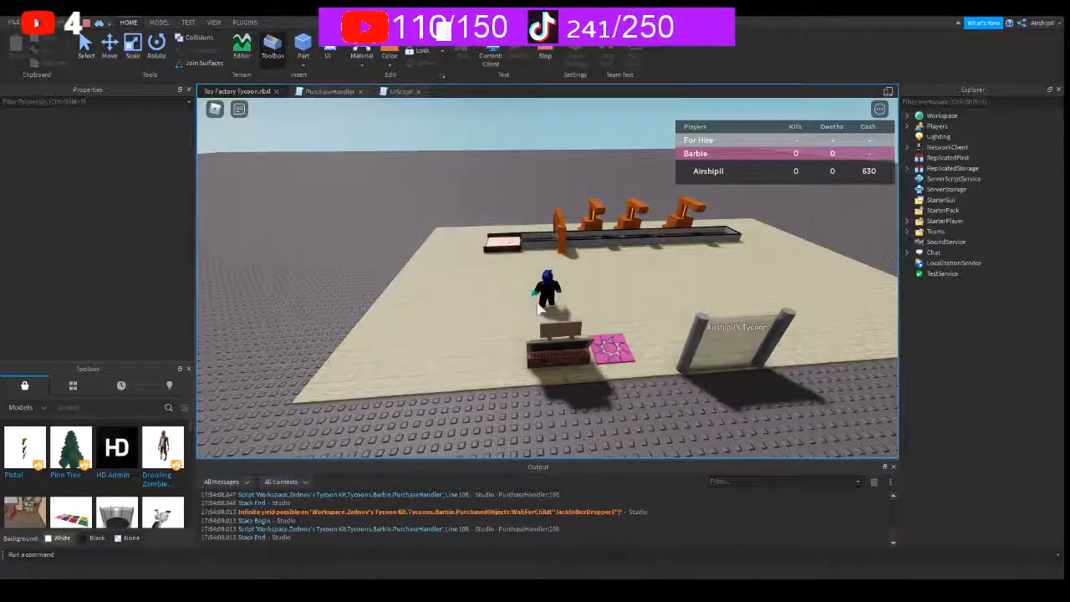
- Search the Toolbox models for "weapon giver"
{"action": "left_click", "coordinate": [99, 408]}
{"action": "type", "text": "weapon g"}
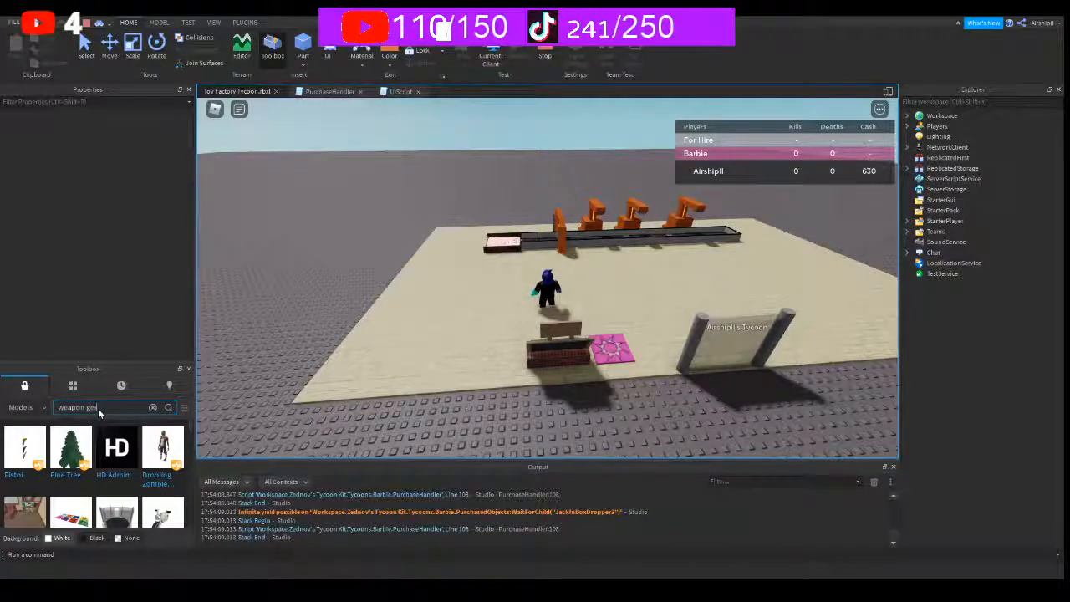
{"action": "type", "text": "iver"}
{"action": "key", "text": "Return"}
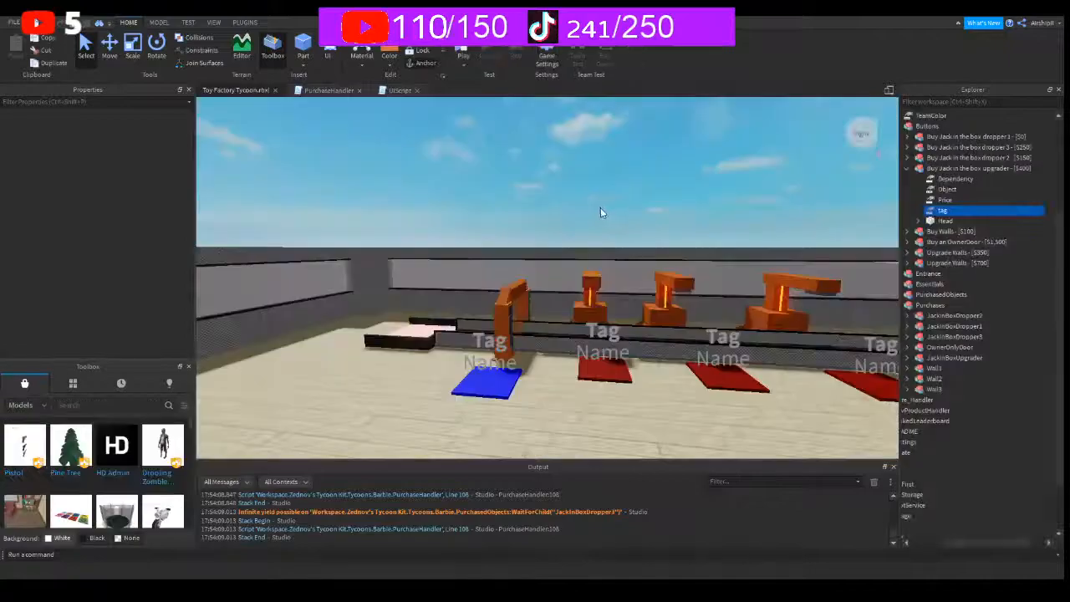
- Examine the walled tycoon building and the open floor between the cash collector and the conveyor's end
{"action": "right_click_drag", "start_coordinate": [584, 280], "coordinate": [595, 280]}
{"action": "scroll", "coordinate": [584, 280], "scroll_direction": "down", "scroll_amount": 10}
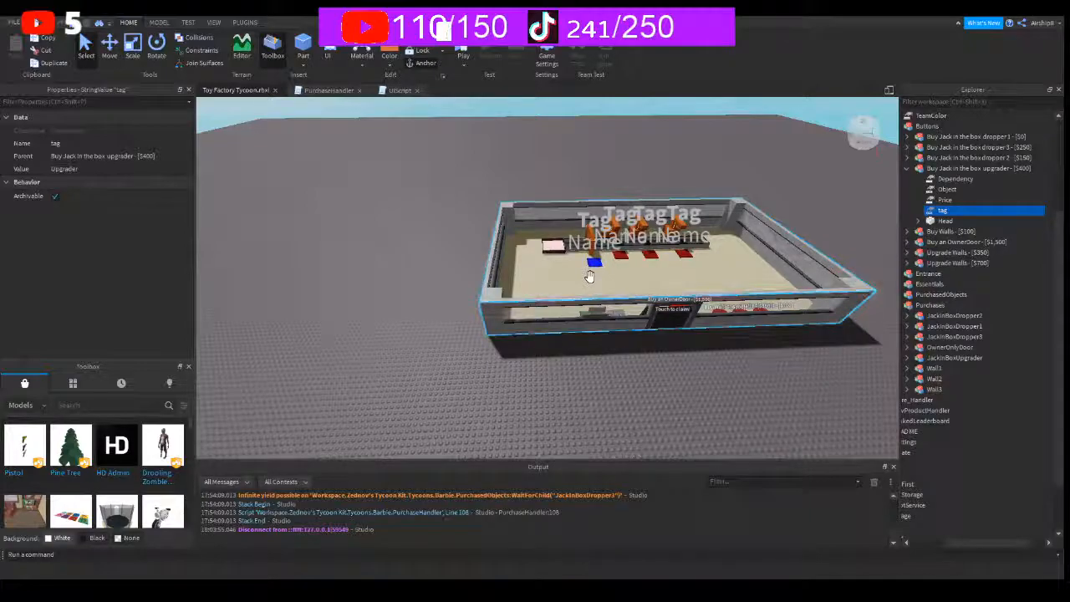
{"action": "scroll", "coordinate": [591, 275], "scroll_direction": "up", "scroll_amount": 6}
{"action": "right_click_drag", "start_coordinate": [659, 278], "coordinate": [659, 278]}
{"action": "scroll", "coordinate": [659, 277], "scroll_direction": "down", "scroll_amount": 4}
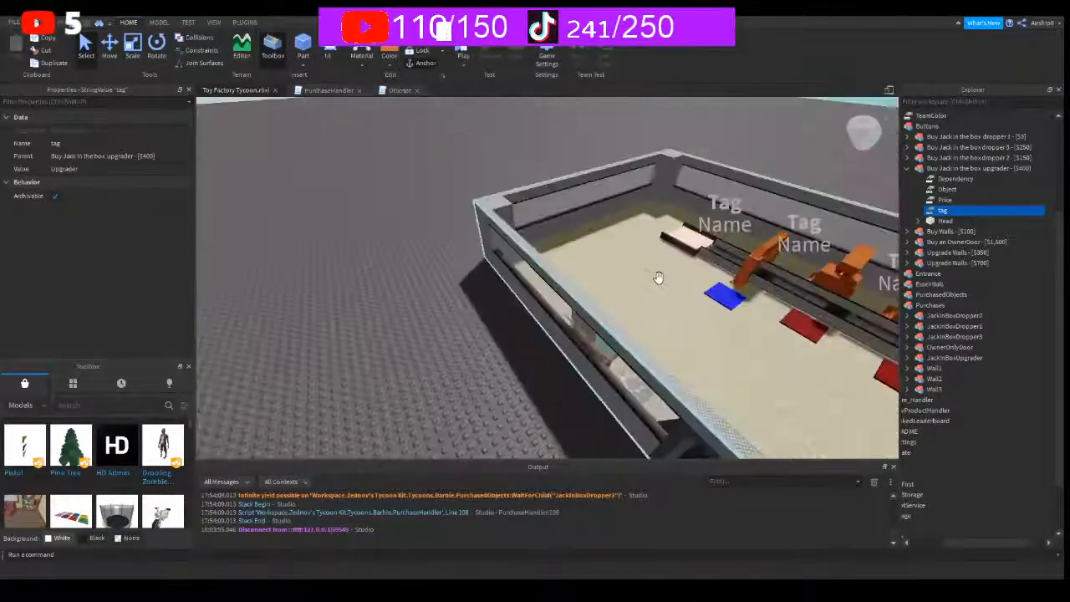
{"action": "key", "text": "w"}
{"action": "key", "text": "s"}
{"action": "key", "text": "w"}
{"action": "key", "text": "s"}
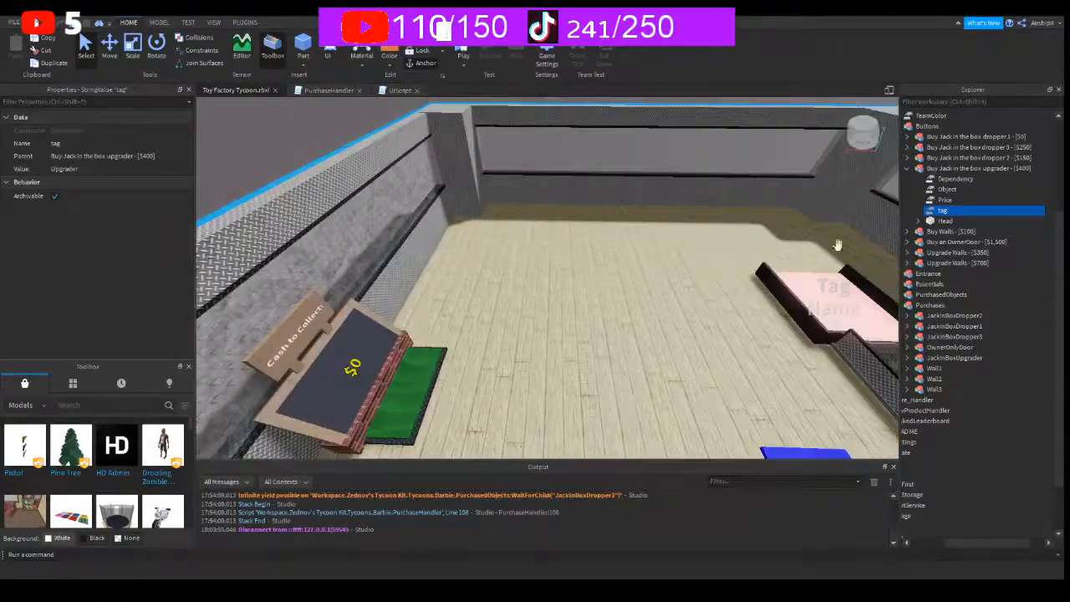
- Duplicate the Floor part in Essentials and color the copy Neon orange
{"action": "left_click", "coordinate": [909, 168]}
{"action": "left_click_drag", "start_coordinate": [978, 544], "coordinate": [965, 544]}
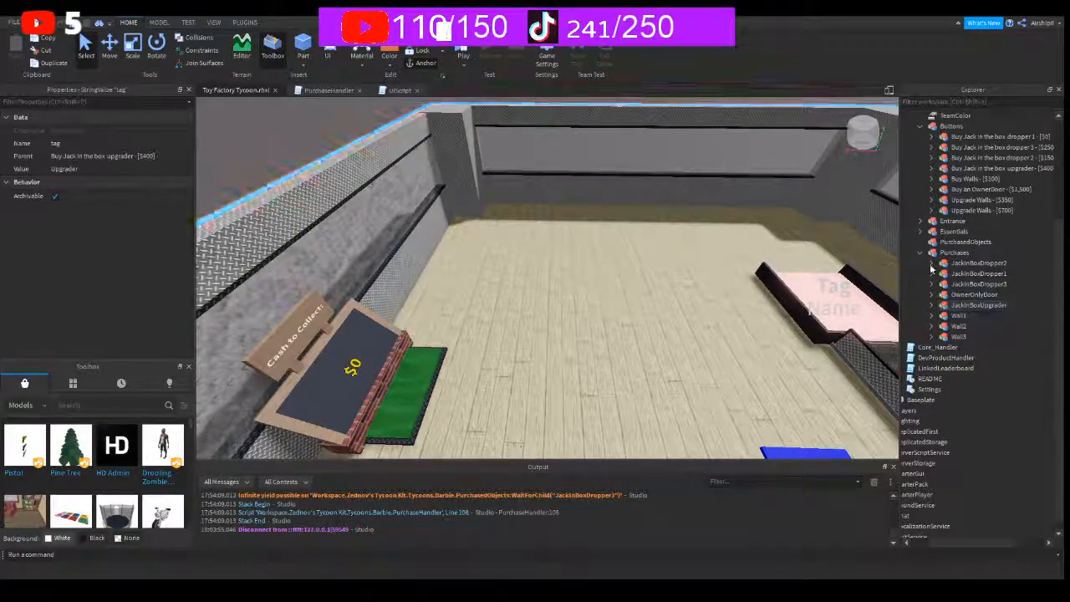
{"action": "left_click", "coordinate": [921, 231]}
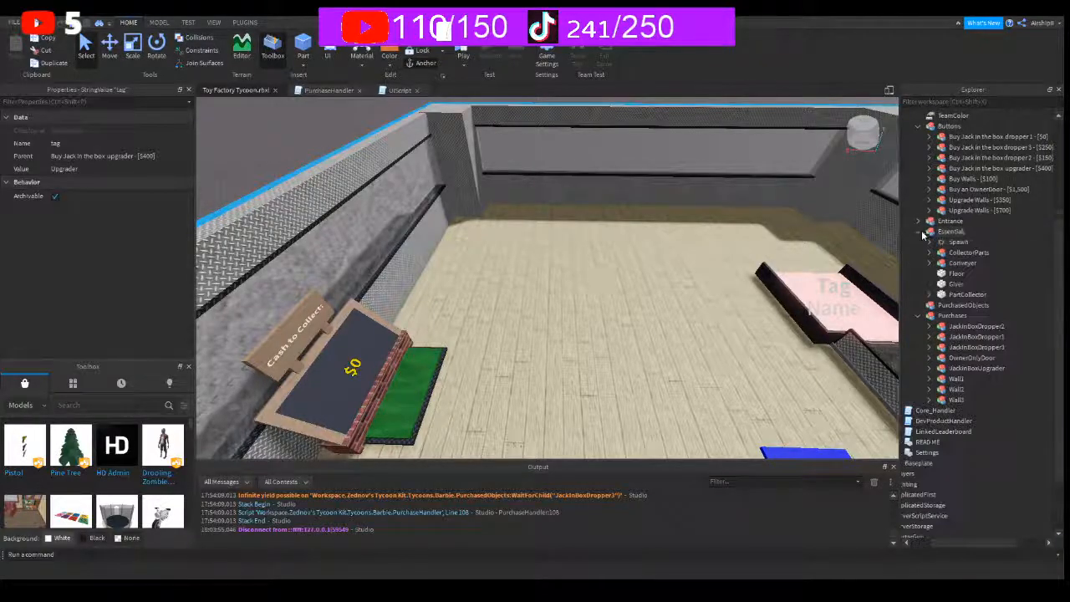
{"action": "left_click", "coordinate": [953, 275]}
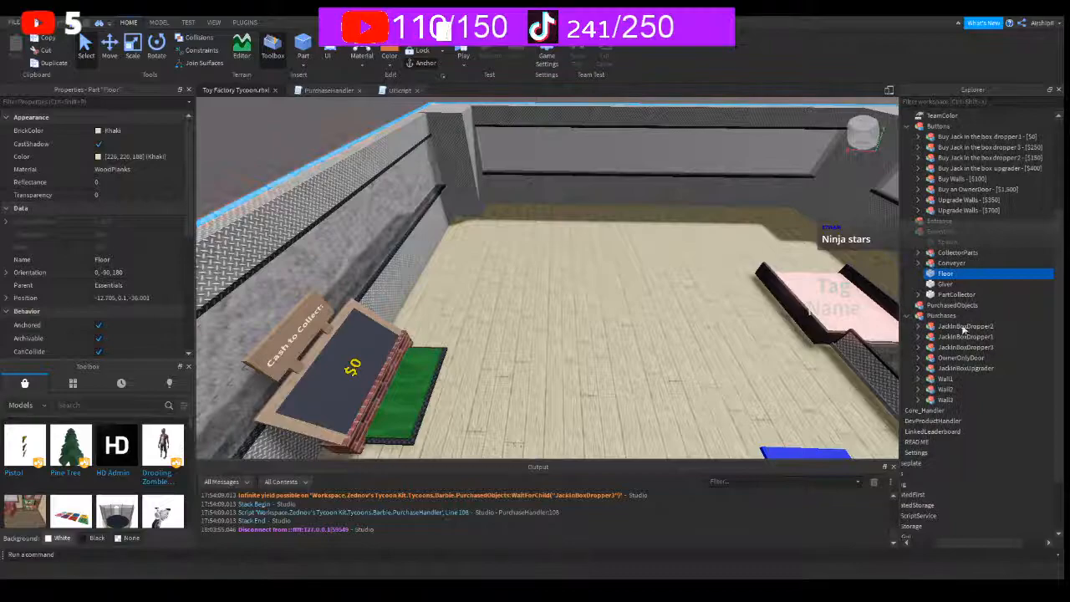
{"action": "key", "text": "ctrl+d"}
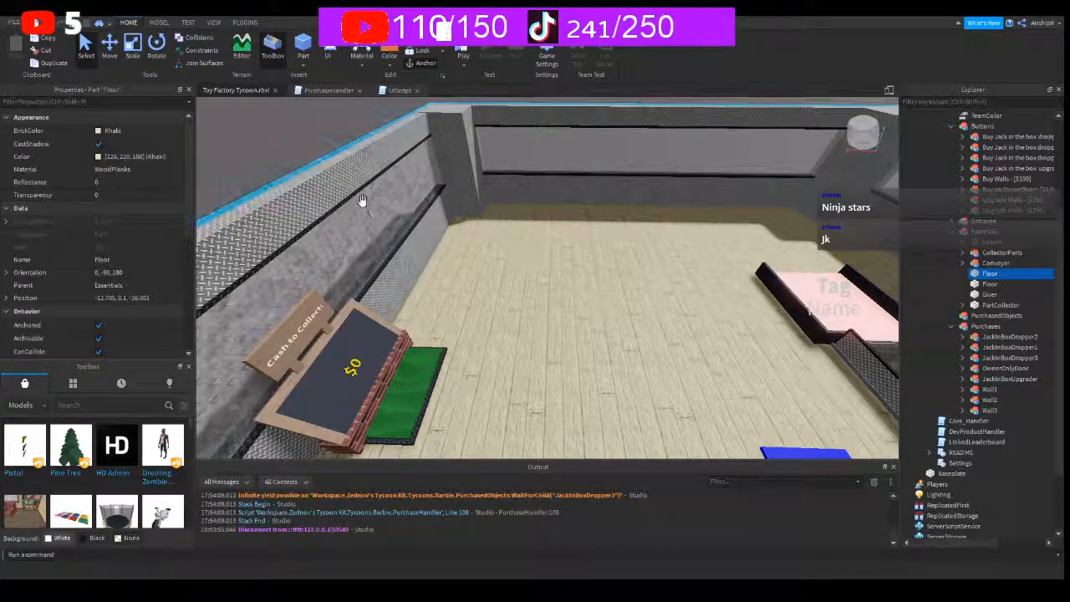
{"action": "left_click", "coordinate": [386, 49]}
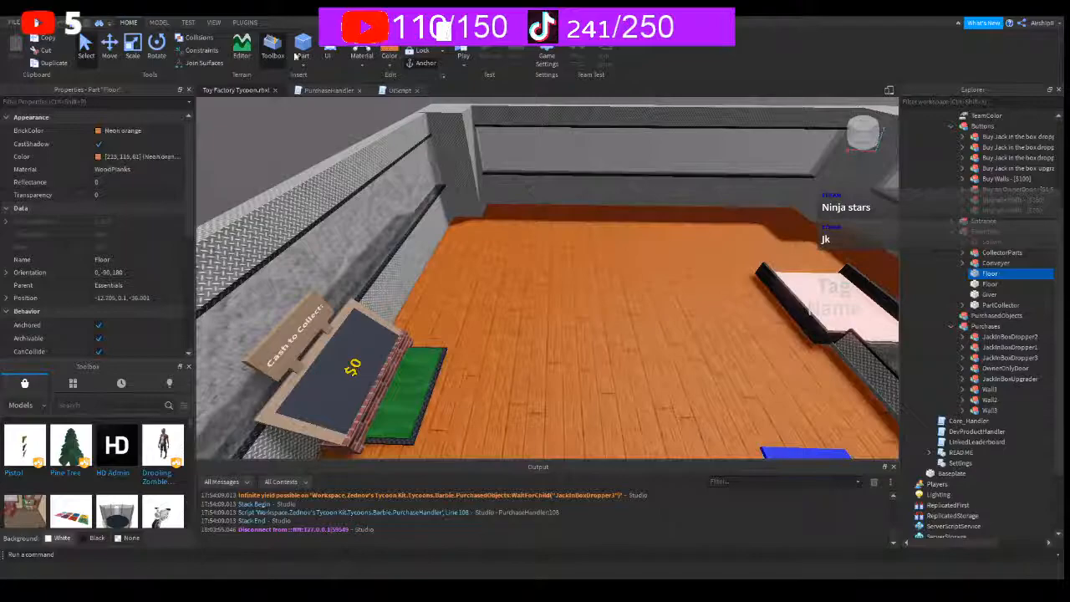
- Scale the orange floor copy down in length so it covers only the far end of the room beyond the cash collector
{"action": "left_click", "coordinate": [136, 58]}
{"action": "right_click_drag", "start_coordinate": [439, 312], "coordinate": [439, 312]}
{"action": "right_click_drag", "start_coordinate": [597, 169], "coordinate": [577, 159]}
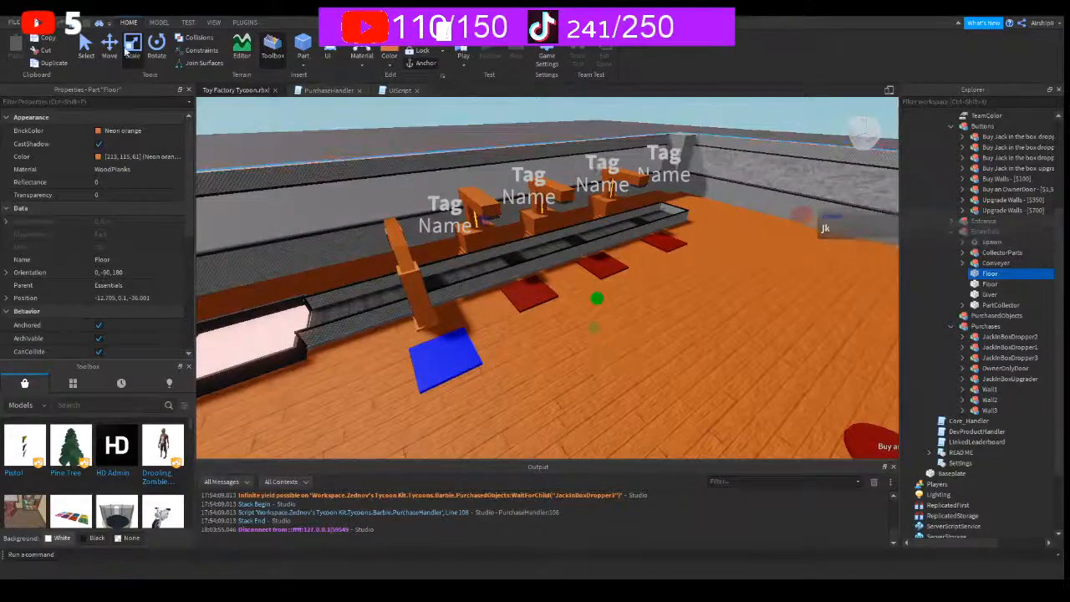
{"action": "left_click", "coordinate": [88, 48]}
{"action": "left_click", "coordinate": [139, 55]}
{"action": "right_click_drag", "start_coordinate": [661, 303], "coordinate": [661, 302]}
{"action": "left_click_drag", "start_coordinate": [610, 216], "coordinate": [464, 373]}
{"action": "right_click_drag", "start_coordinate": [516, 334], "coordinate": [519, 334]}
{"action": "left_click_drag", "start_coordinate": [585, 308], "coordinate": [376, 301]}
{"action": "right_click_drag", "start_coordinate": [491, 308], "coordinate": [490, 307]}
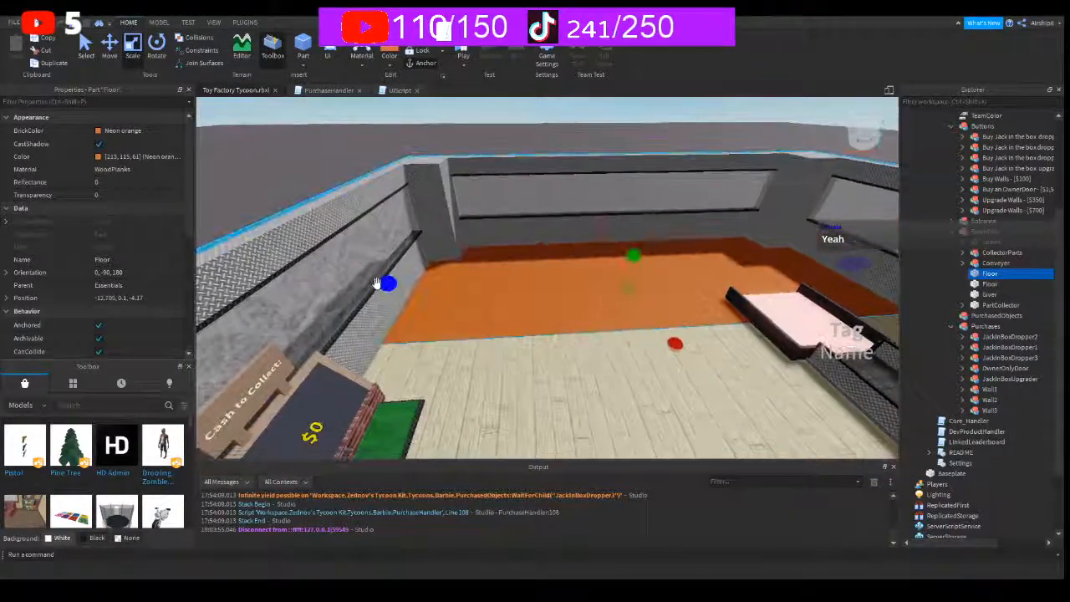
- Adjust the sides of the orange floor copy to form a smaller rectangle in the open space beside the conveyor's end
{"action": "left_click_drag", "start_coordinate": [422, 286], "coordinate": [430, 285]}
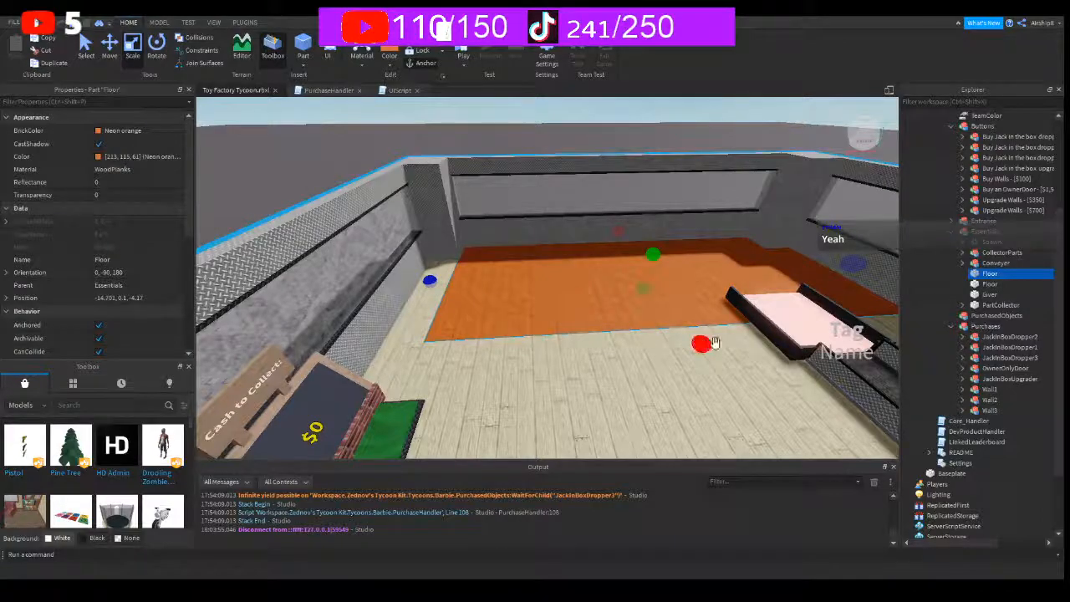
{"action": "left_click_drag", "start_coordinate": [707, 355], "coordinate": [714, 373]}
{"action": "left_click_drag", "start_coordinate": [866, 269], "coordinate": [718, 283]}
{"action": "left_click_drag", "start_coordinate": [561, 240], "coordinate": [566, 261]}
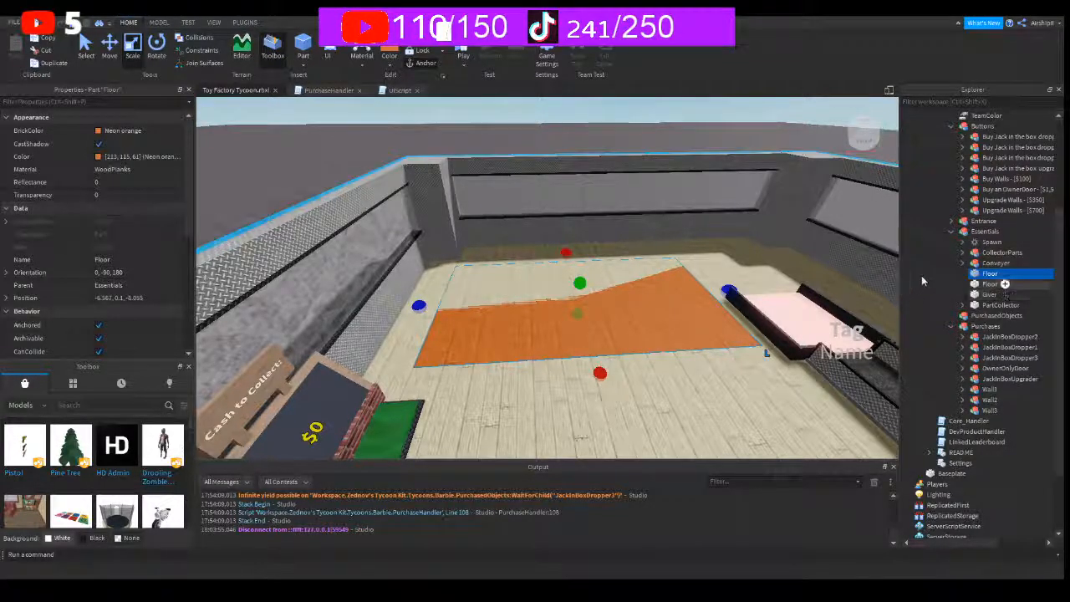
- Rename the resized floor copy as WeaponsFloor
{"action": "left_click", "coordinate": [977, 273]}
{"action": "type", "text": "WeaponsFloor"}
{"action": "key", "text": "Return"}
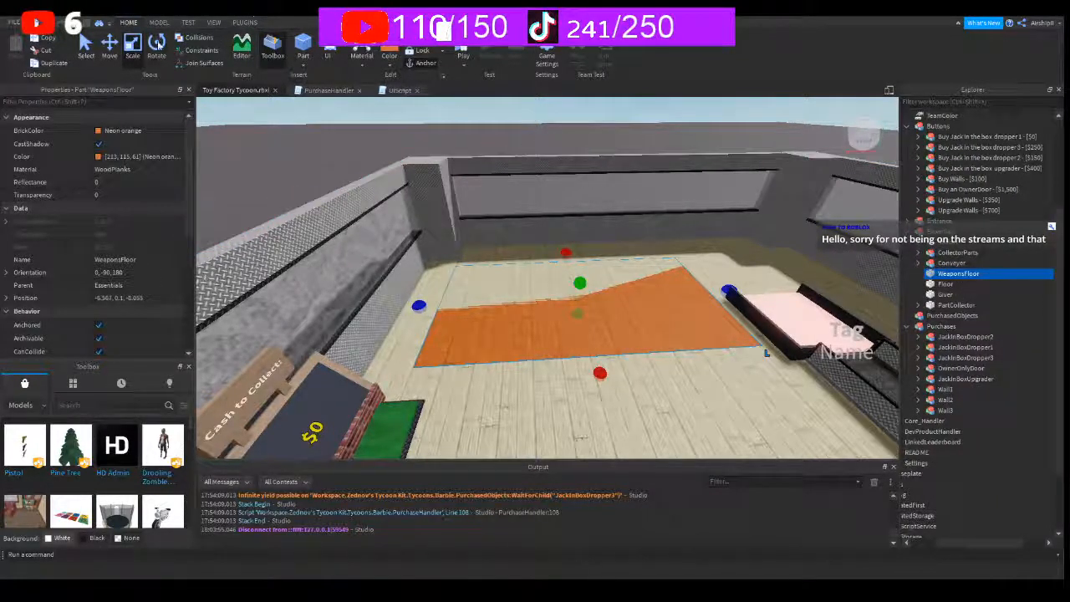
- Raise WeaponsFloor slightly above the main floor, to a height of about 0.3 studs
{"action": "left_click", "coordinate": [110, 43]}
{"action": "left_click_drag", "start_coordinate": [577, 242], "coordinate": [419, 127]}
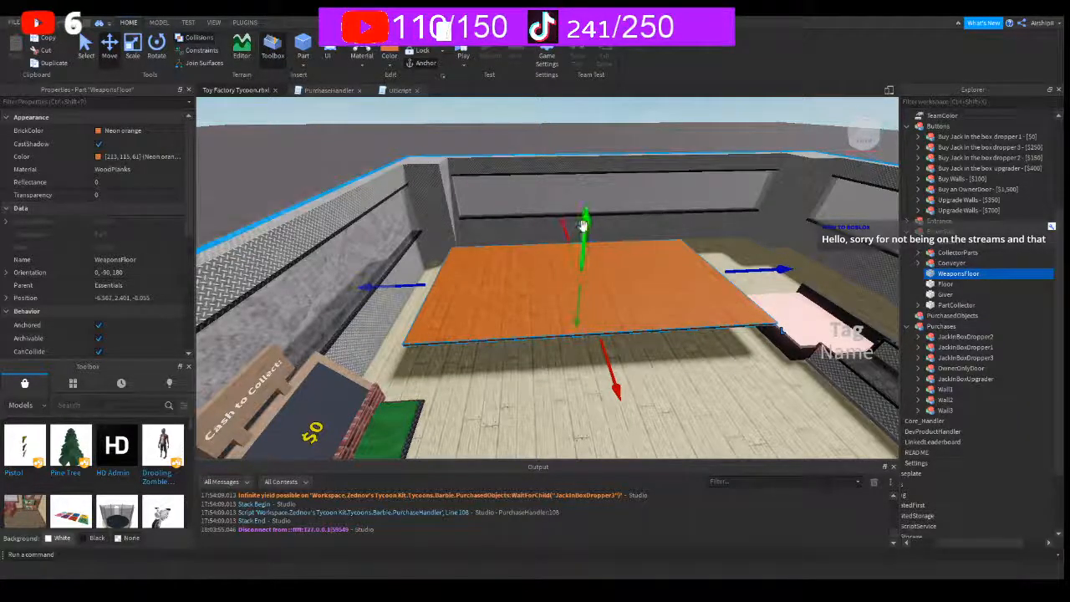
{"action": "left_click_drag", "start_coordinate": [583, 226], "coordinate": [583, 251]}
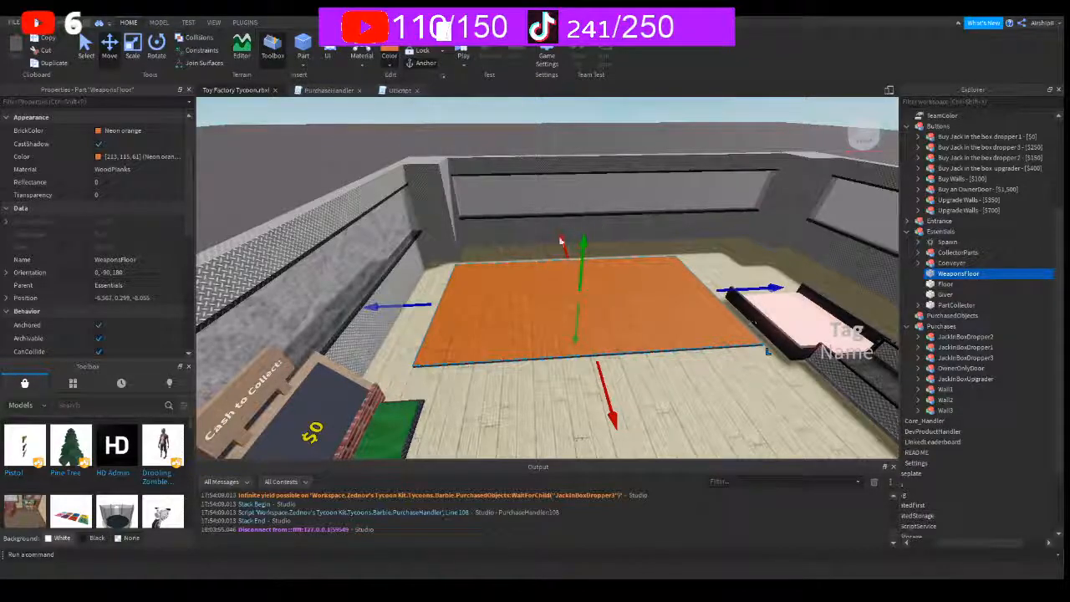
- Color WeaponsFloor Dark stone grey and try the Metal material on it
{"action": "left_click", "coordinate": [411, 263]}
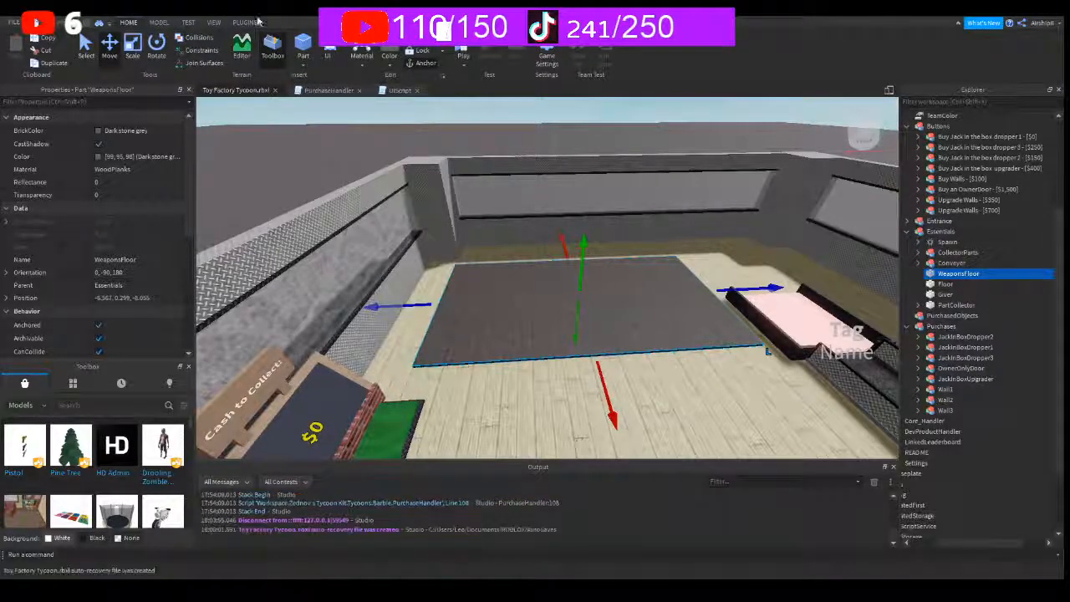
{"action": "left_click", "coordinate": [159, 23]}
{"action": "left_click", "coordinate": [132, 24]}
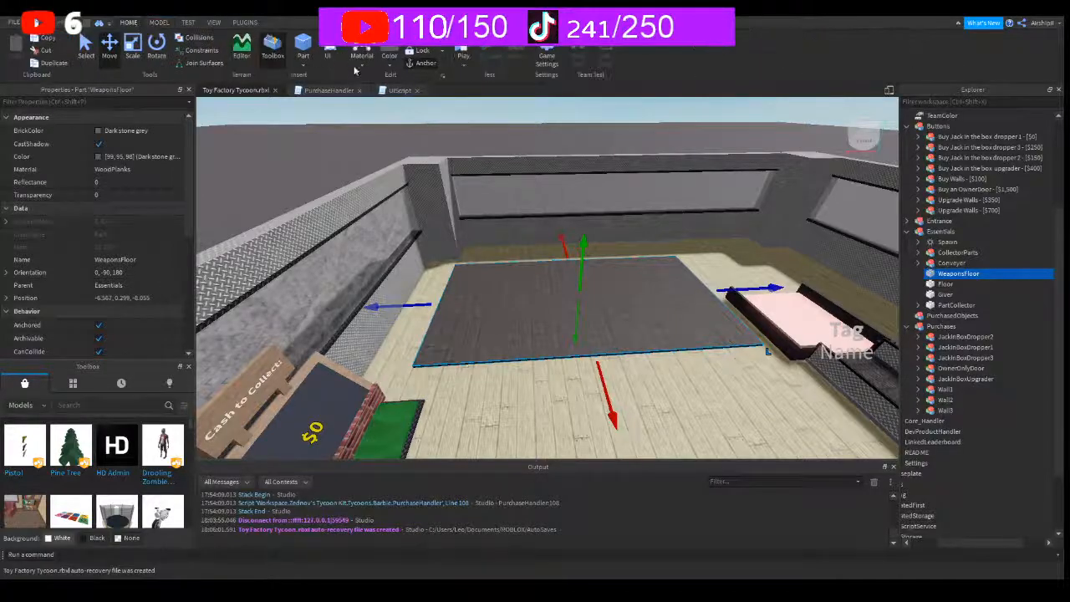
{"action": "left_click", "coordinate": [380, 241]}
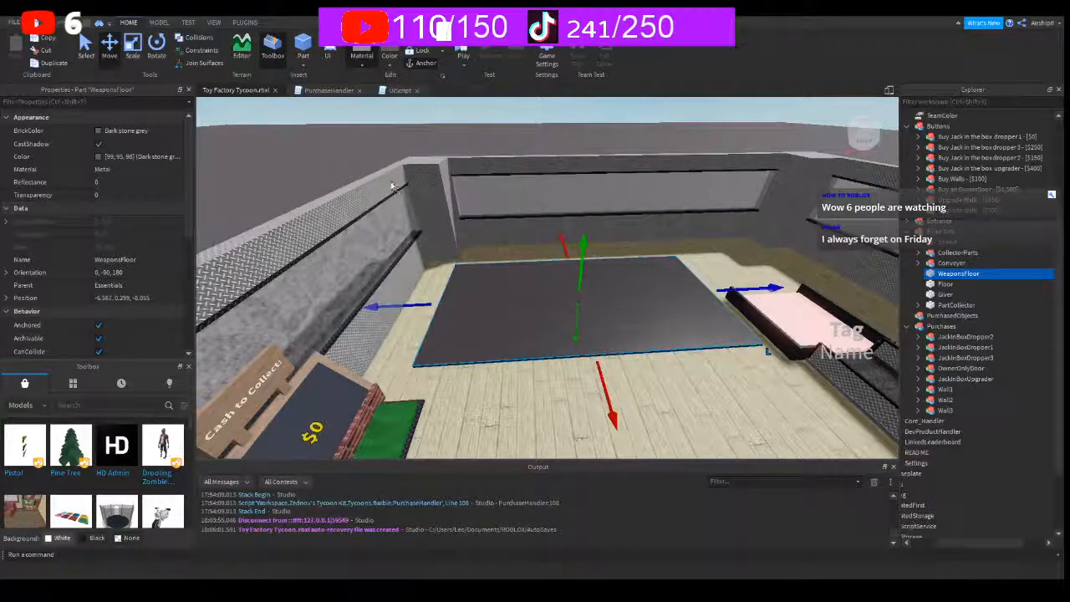
- Set WeaponsFloor's material to DiamondPlate, trying Medium stone grey before returning its color to Dark stone grey
{"action": "key", "text": "ctrl+z"}
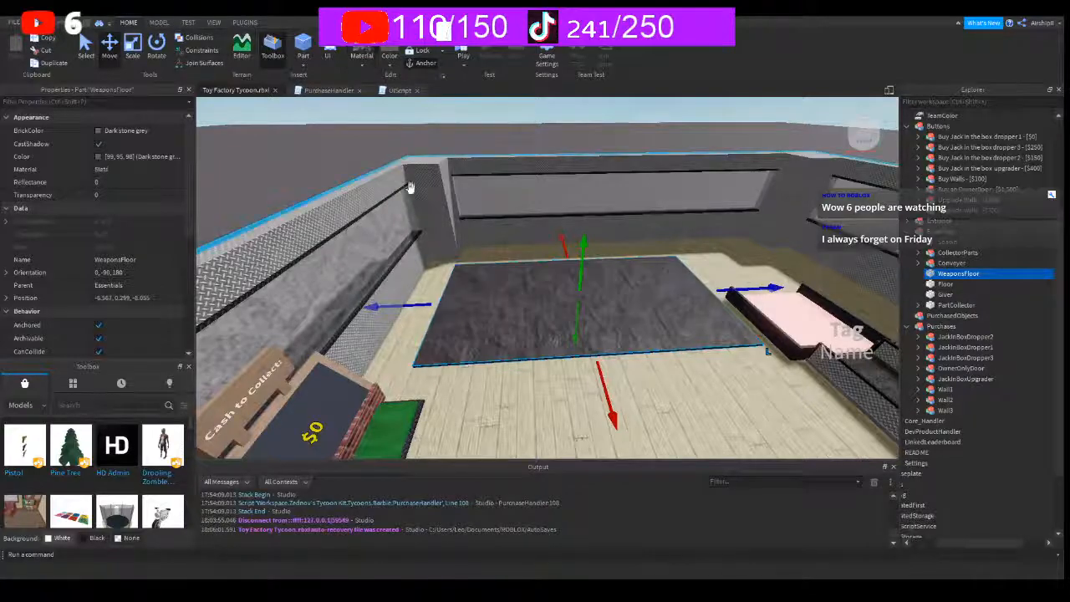
{"action": "left_click", "coordinate": [392, 136]}
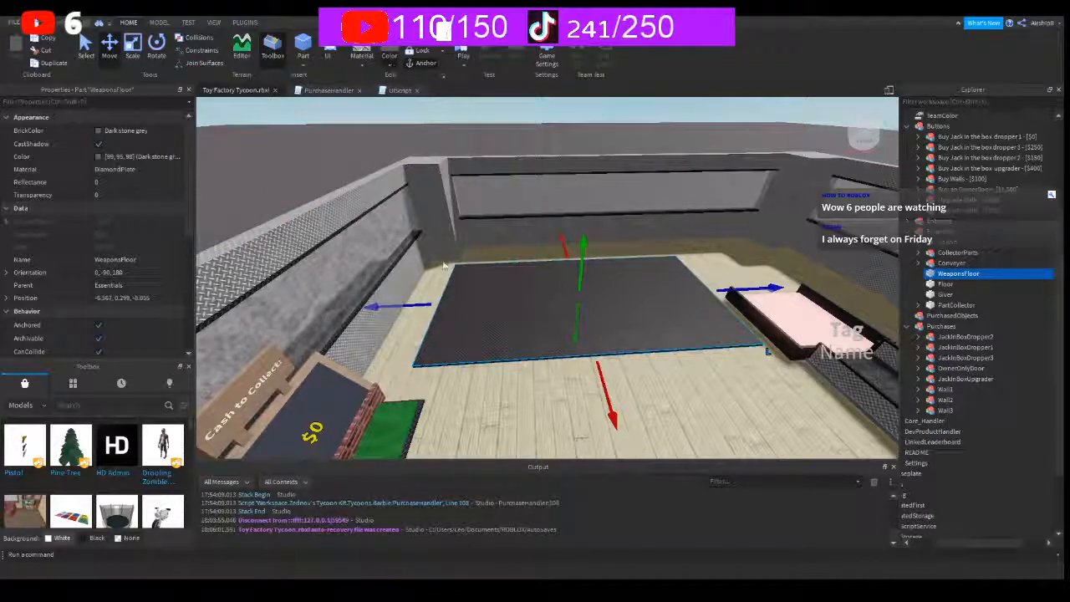
{"action": "key", "text": "ctrl+z"}
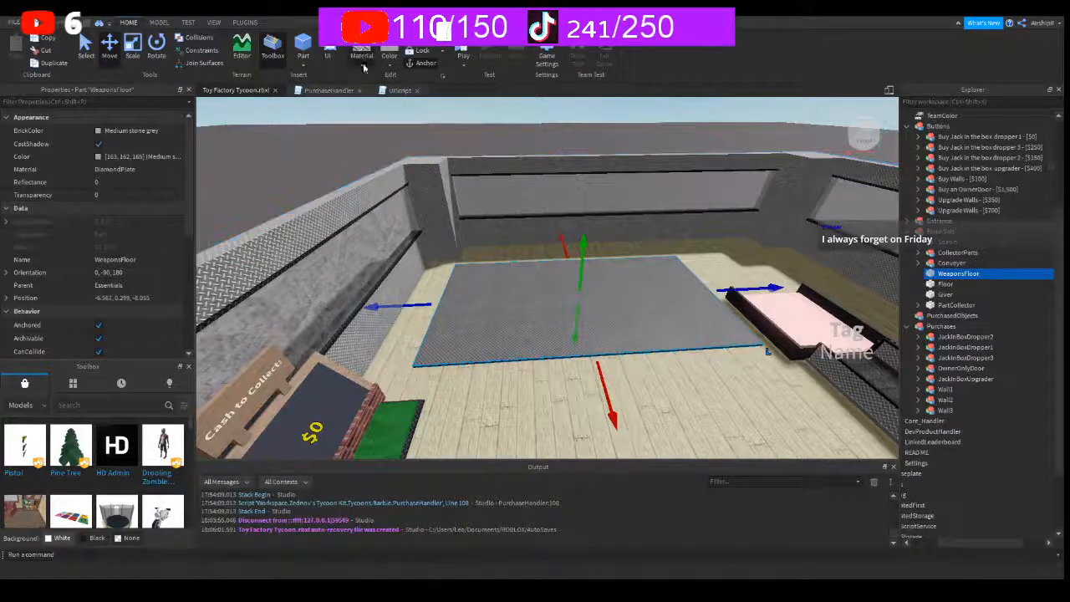
{"action": "left_click", "coordinate": [415, 255]}
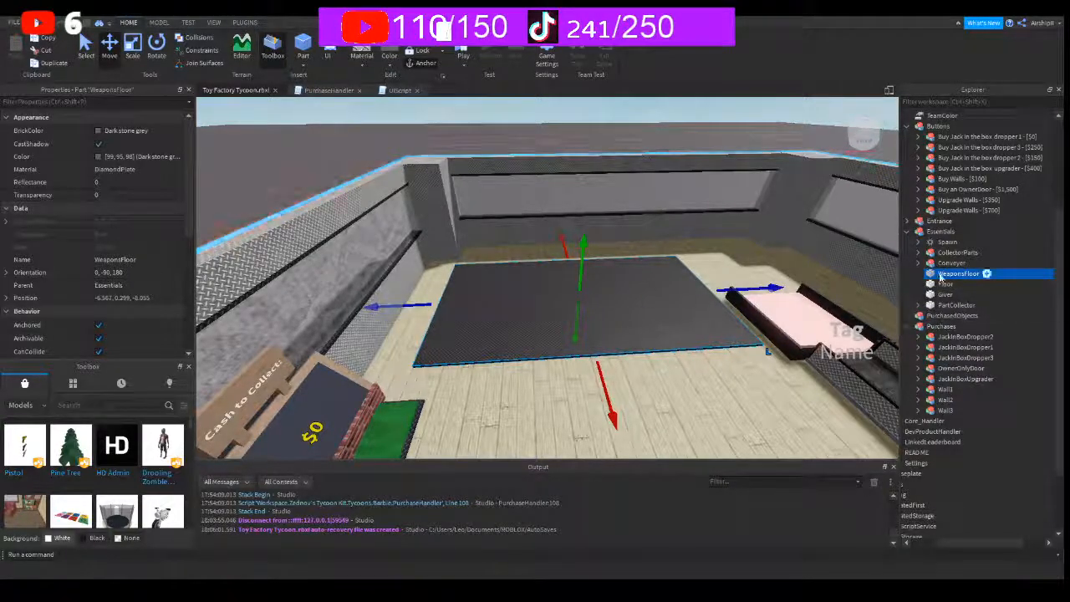
{"action": "left_click", "coordinate": [908, 231]}
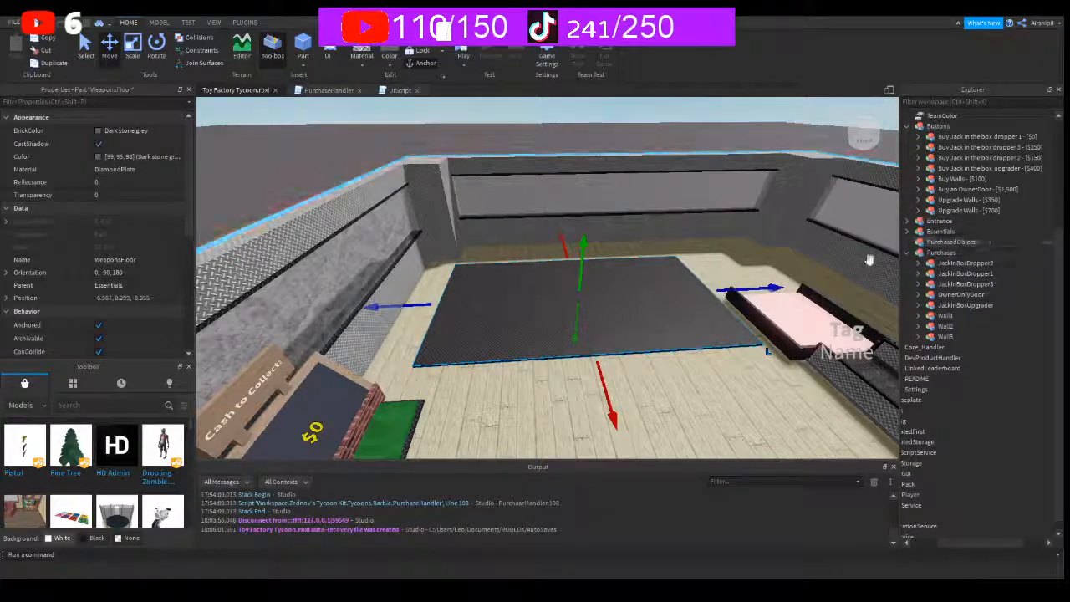
- Search the Toolbox models for "giver" and place Zed's Mesh Weapon giver on the corner of WeaponsFloor near the cash collector
{"action": "left_click", "coordinate": [88, 405]}
{"action": "type", "text": "giver inventory"}
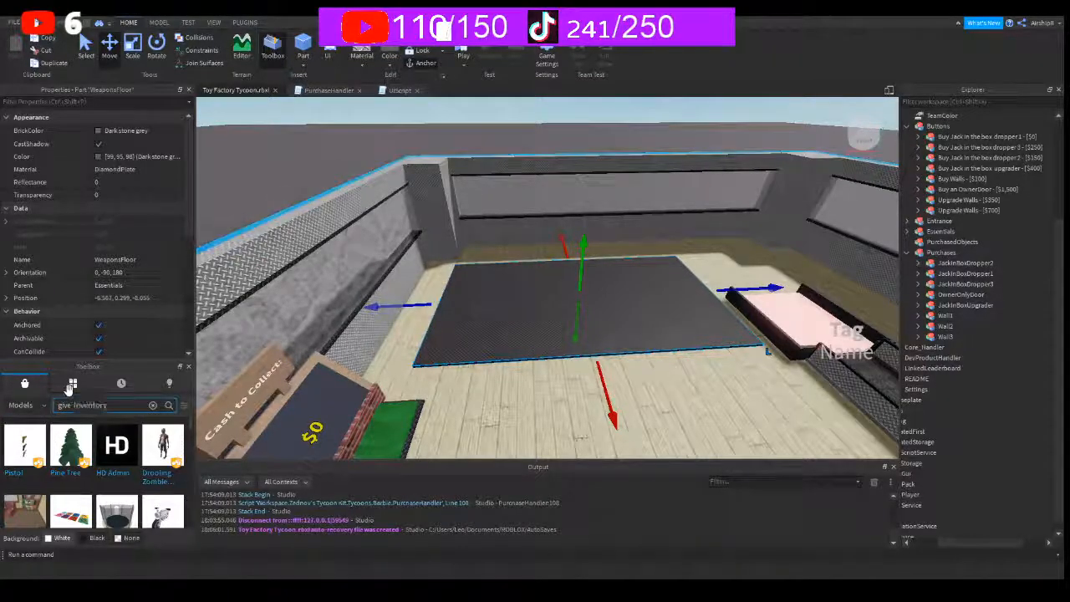
{"action": "key", "text": "Return"}
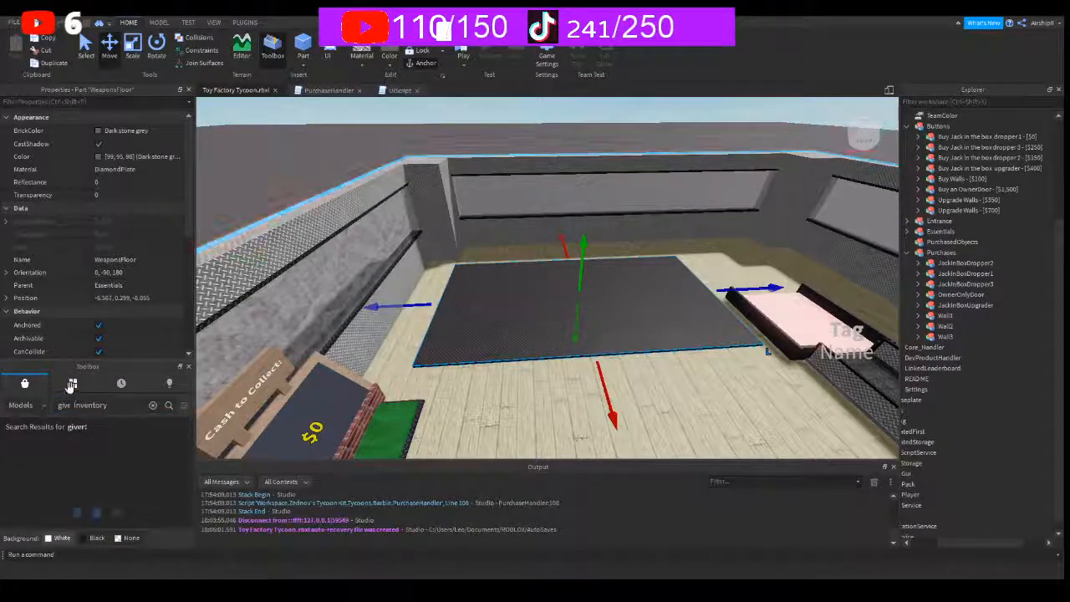
{"action": "left_click_drag", "start_coordinate": [70, 475], "coordinate": [474, 307]}
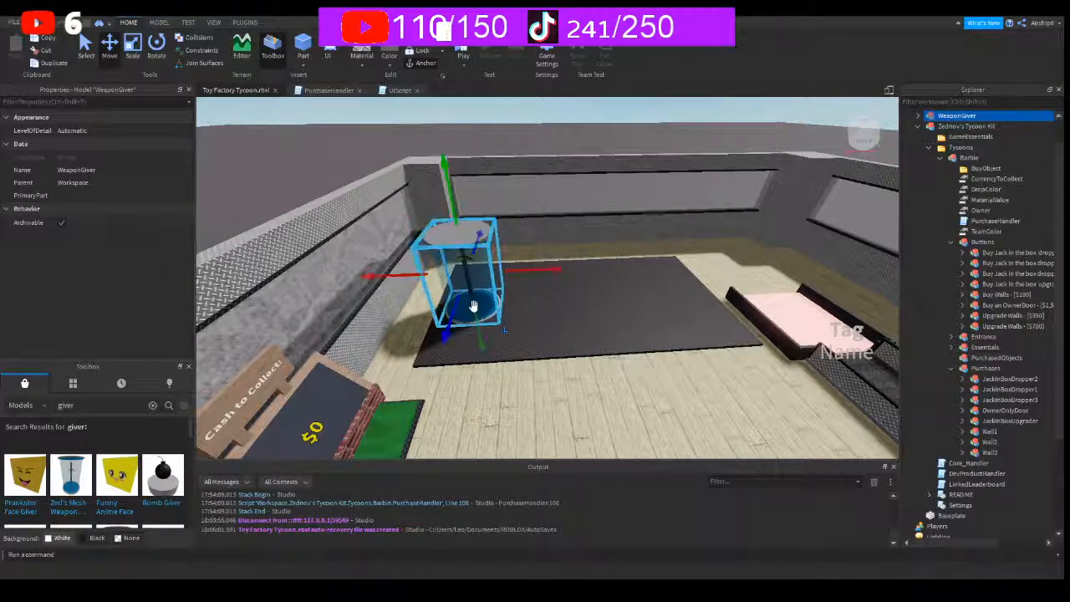
- Move the WeaponGiver model into the Barbie tycoon's Purchases group, rename it SwordGiver and save the place
{"action": "left_click_drag", "start_coordinate": [957, 115], "coordinate": [993, 370]}
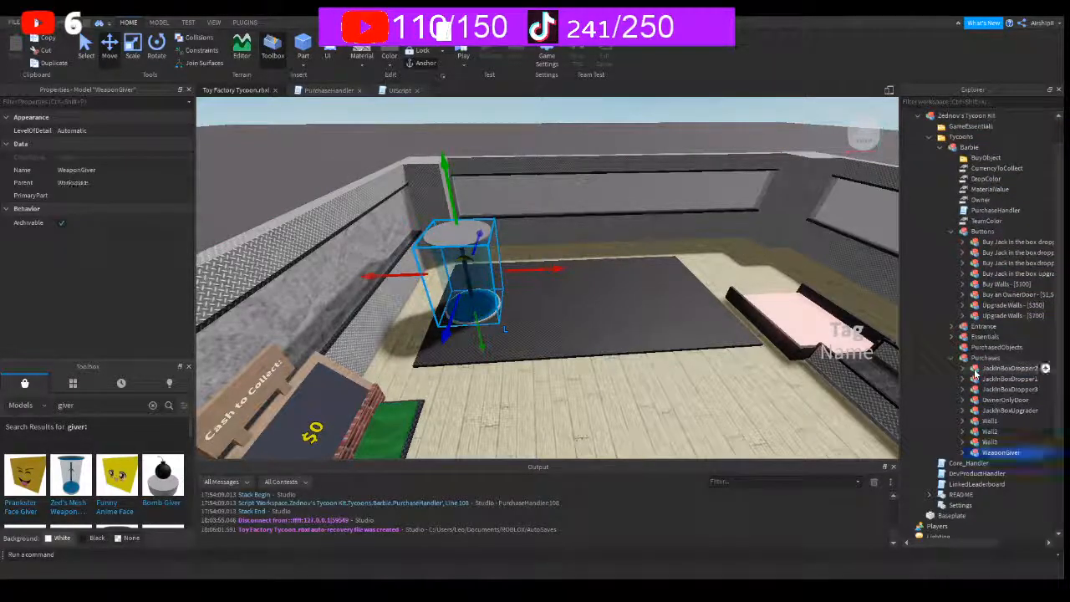
{"action": "left_click", "coordinate": [980, 452]}
{"action": "key", "text": "F2"}
{"action": "key", "text": "BackSpace"}
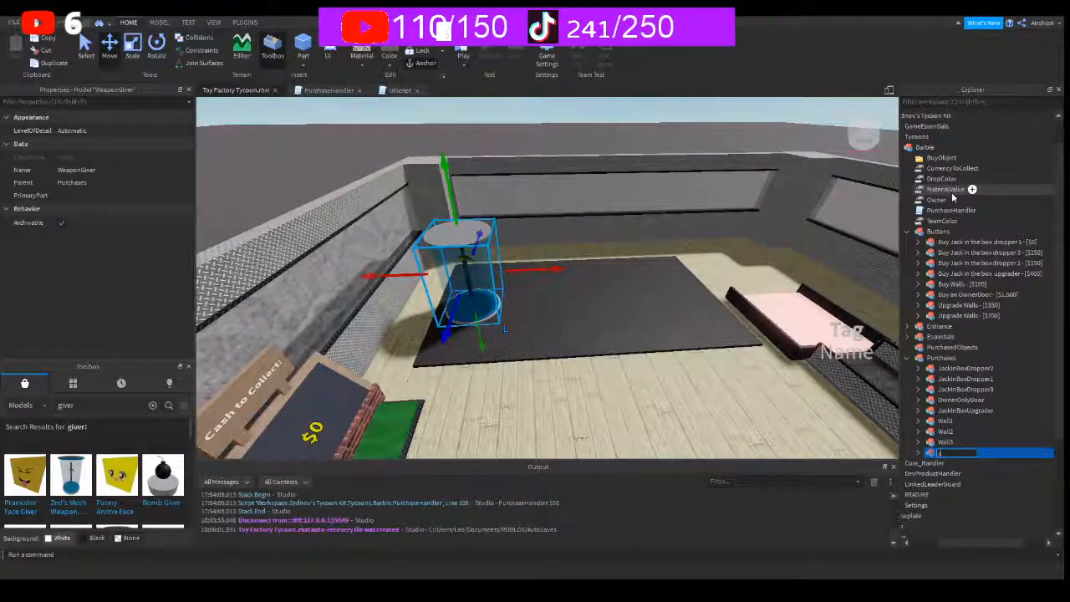
{"action": "type", "text": "SwordGiver"}
{"action": "key", "text": "Return"}
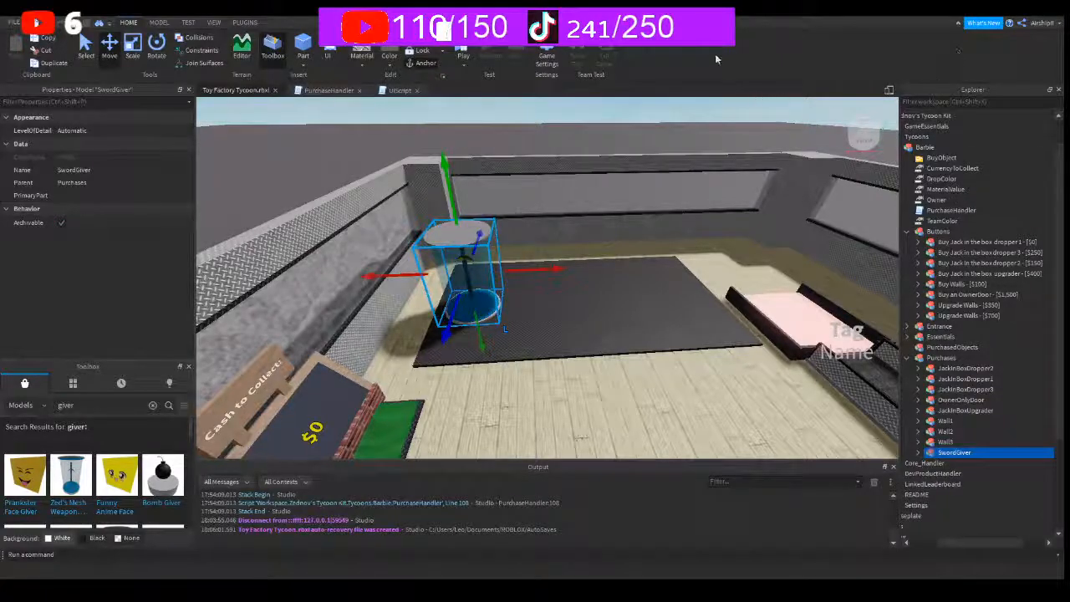
{"action": "key", "text": "ctrl+s"}
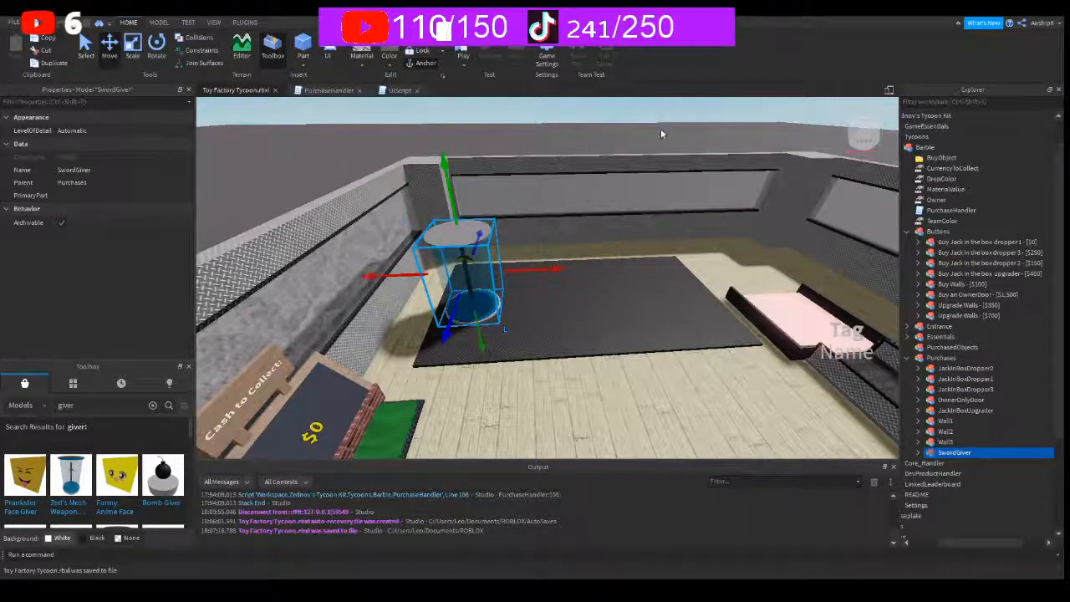
- Read the SwordGiver's Settings/Instructions script and look through the values in its Settings folder
{"action": "left_click", "coordinate": [920, 452]}
{"action": "double_click", "coordinate": [948, 474]}
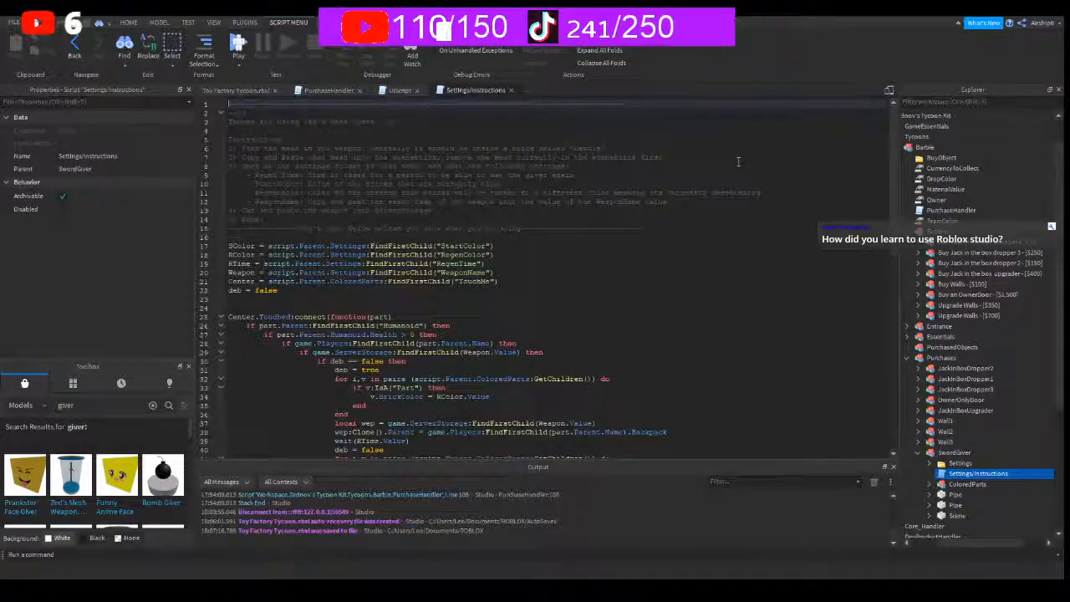
{"action": "left_click", "coordinate": [933, 464]}
{"action": "scroll", "coordinate": [958, 470], "scroll_direction": "down", "scroll_amount": 1}
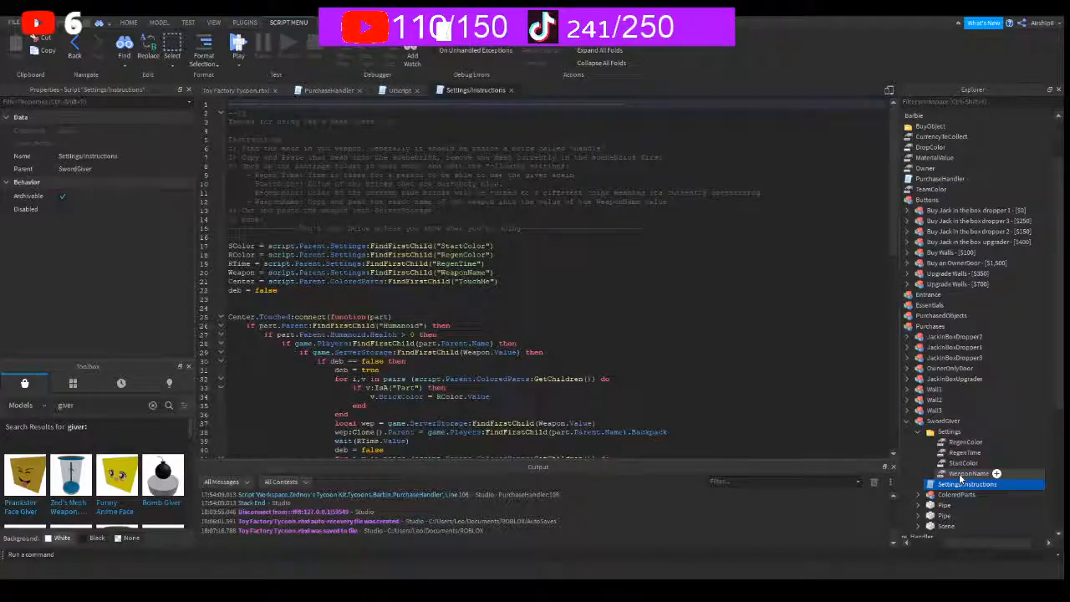
{"action": "left_click", "coordinate": [242, 90]}
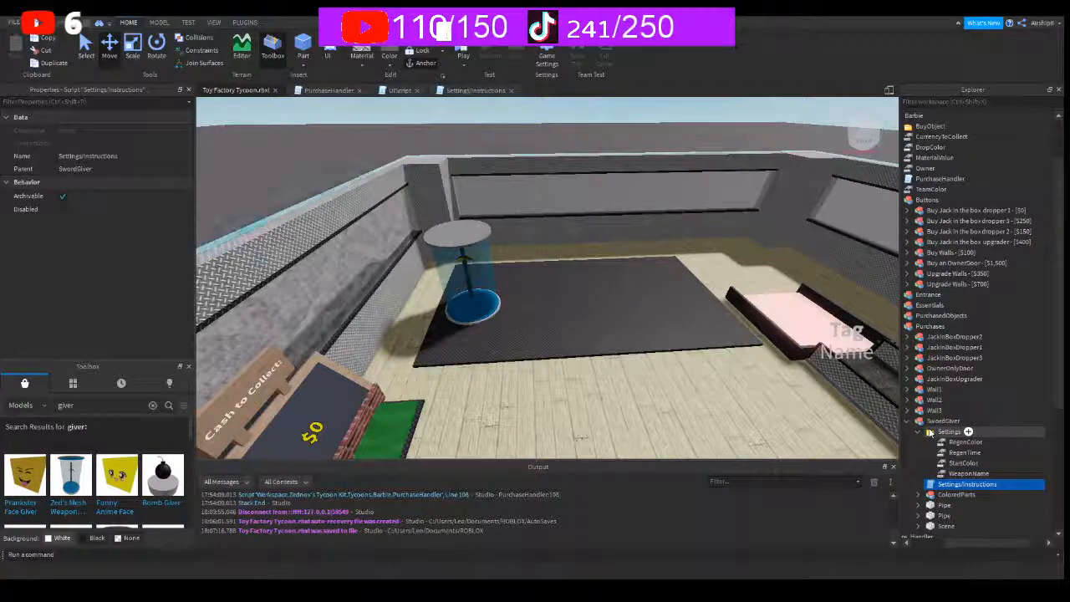
{"action": "left_click", "coordinate": [918, 432]}
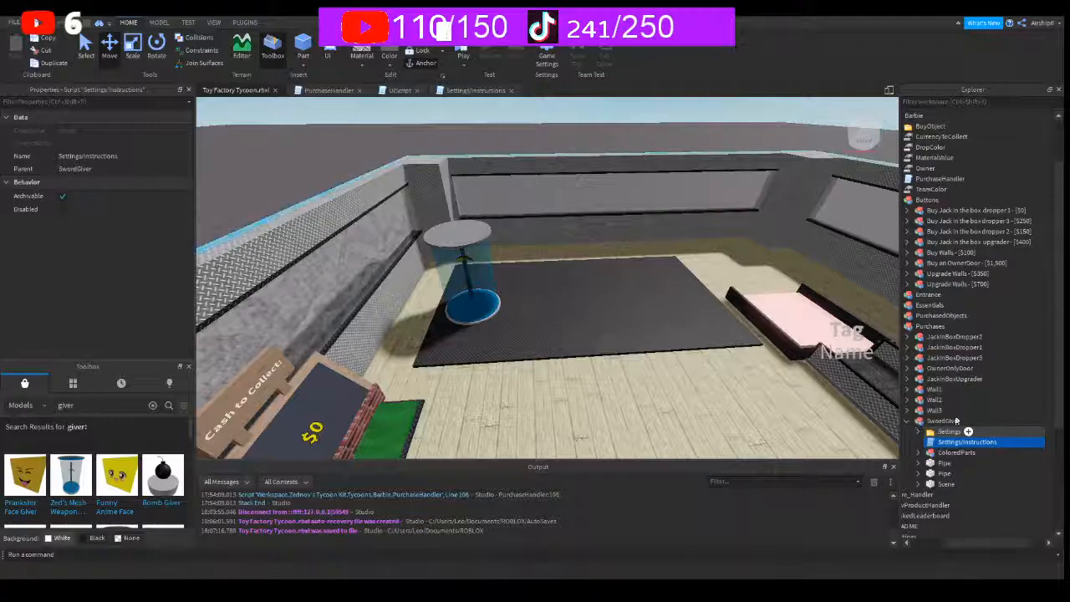
{"action": "left_click", "coordinate": [939, 444]}
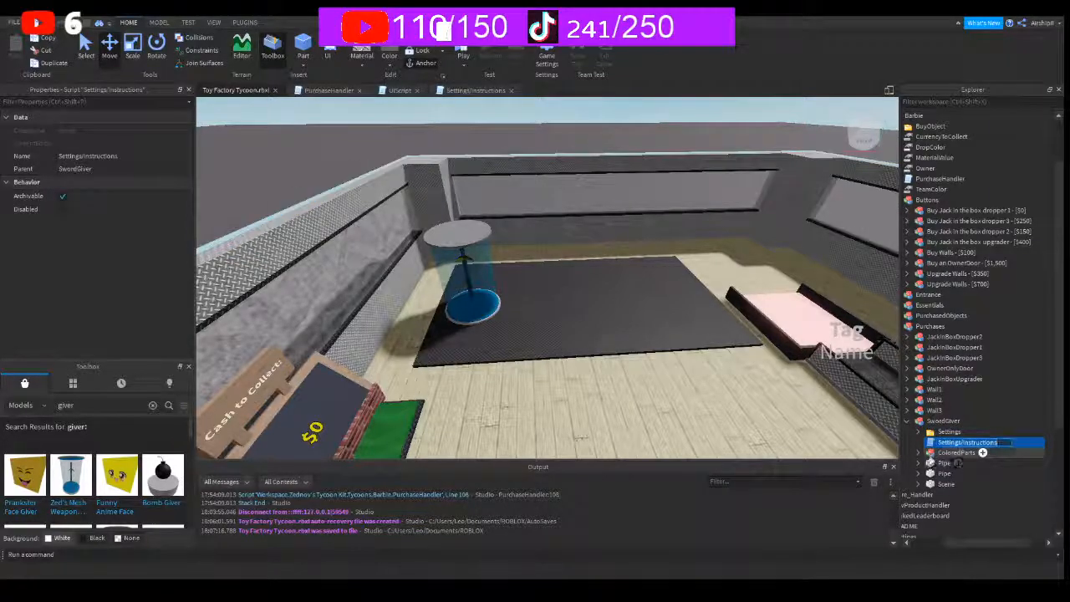
- Delete the existing Mesh from the SwordGiver's Scene part
{"action": "left_click", "coordinate": [920, 484]}
{"action": "left_click", "coordinate": [948, 497]}
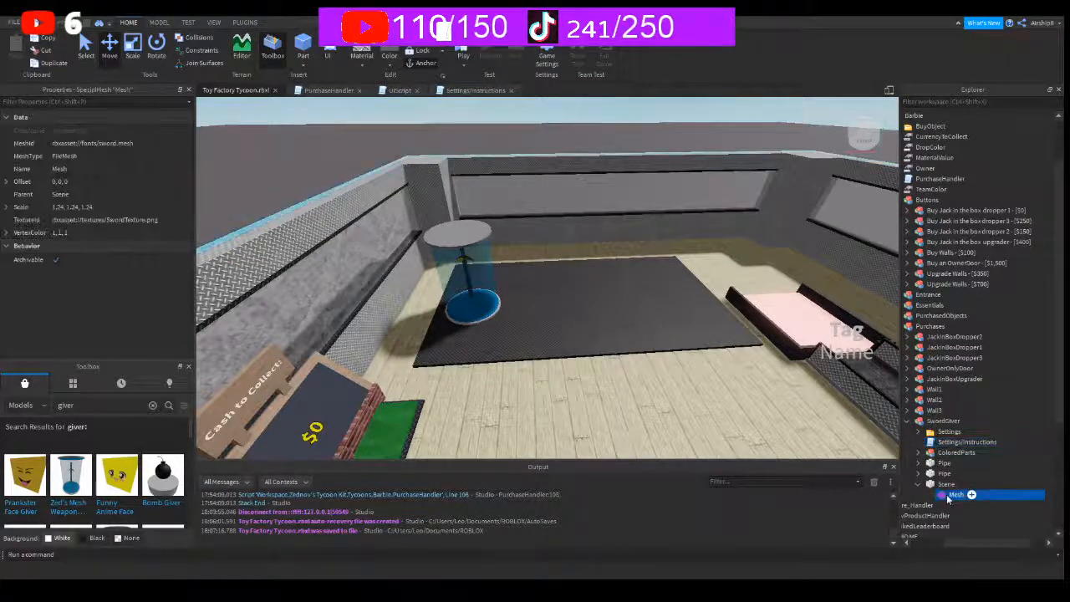
{"action": "key", "text": "Delete"}
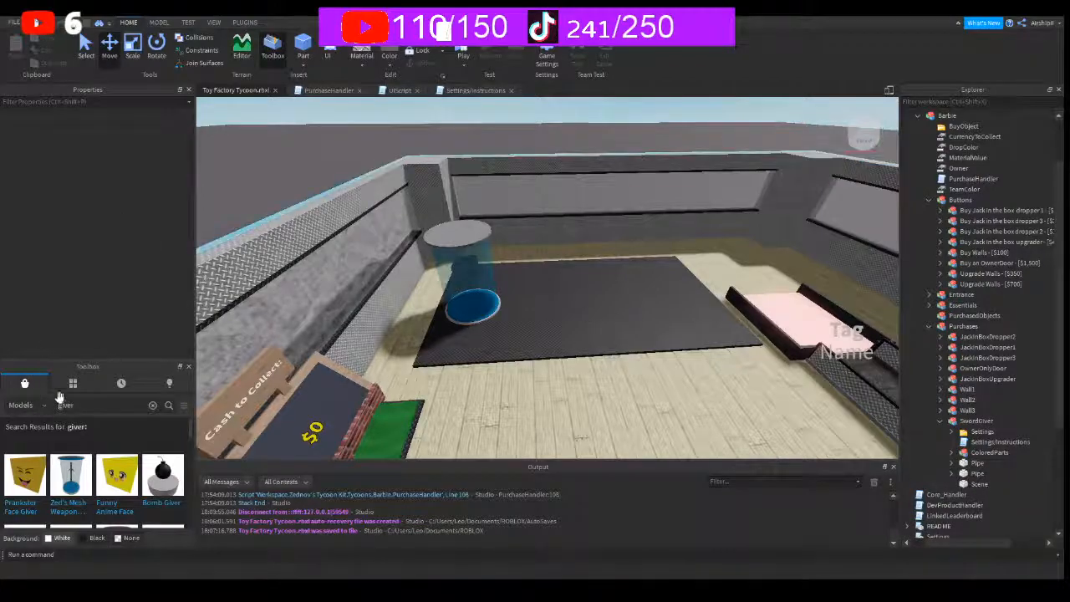
- Search the Toolbox models for "sword", insert the Sword by ROBLOX beside the giver and place ClassicSword inside SwordGiver
{"action": "left_click", "coordinate": [69, 383]}
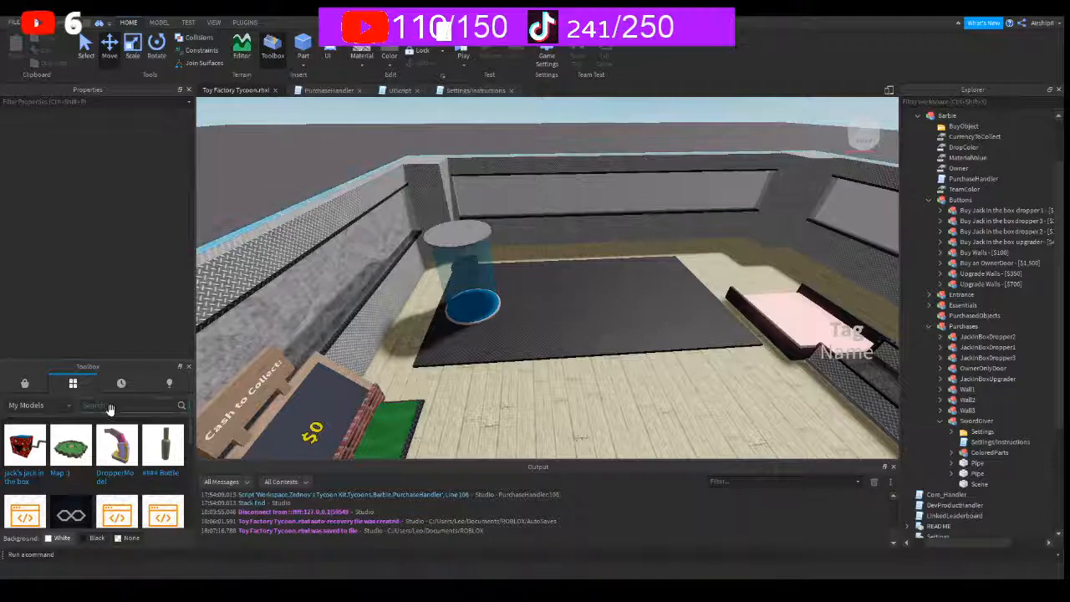
{"action": "left_click", "coordinate": [24, 384]}
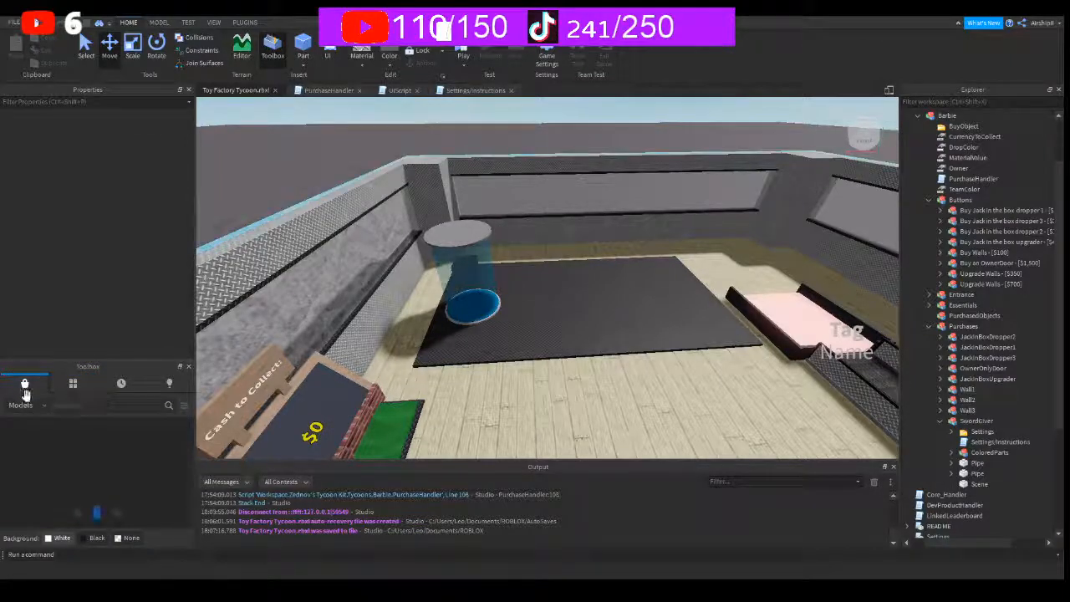
{"action": "left_click", "coordinate": [138, 406]}
{"action": "type", "text": "sword"}
{"action": "key", "text": "Return"}
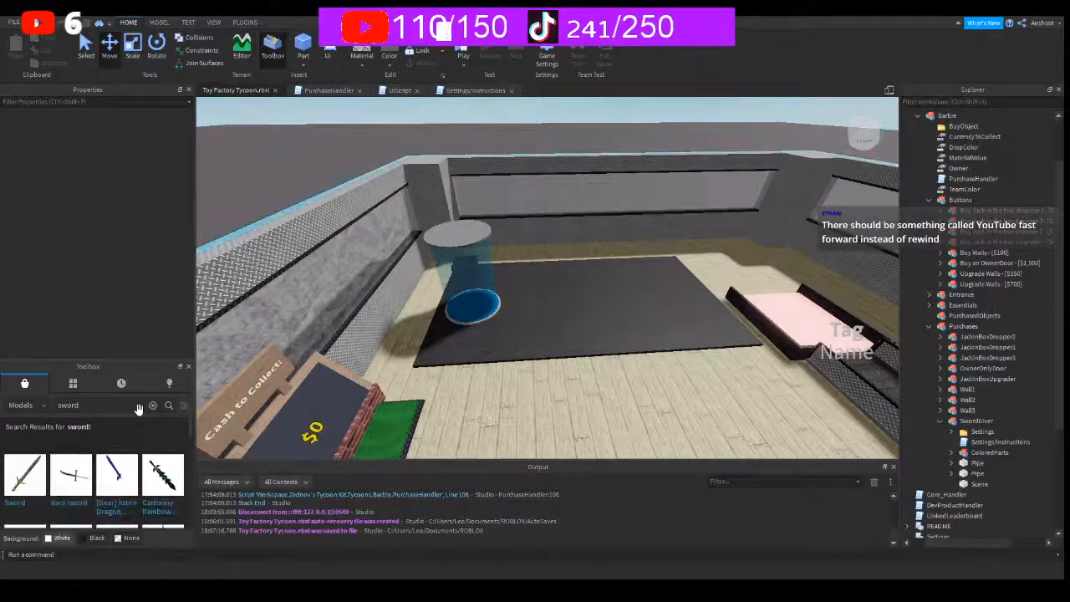
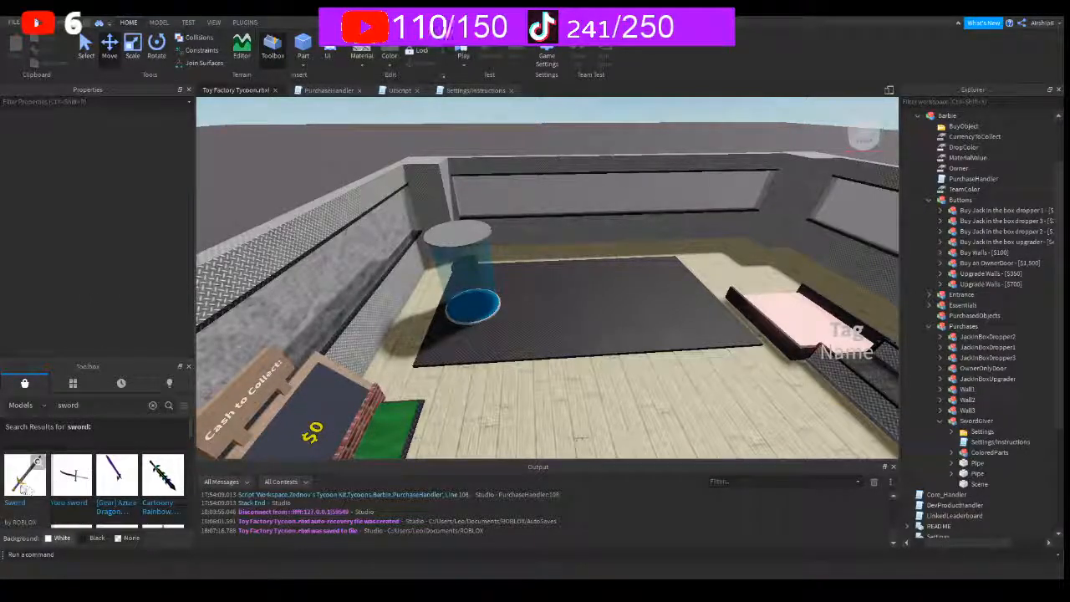
{"action": "left_click_drag", "start_coordinate": [305, 416], "coordinate": [513, 311]}
{"action": "left_click_drag", "start_coordinate": [957, 116], "coordinate": [989, 473]}
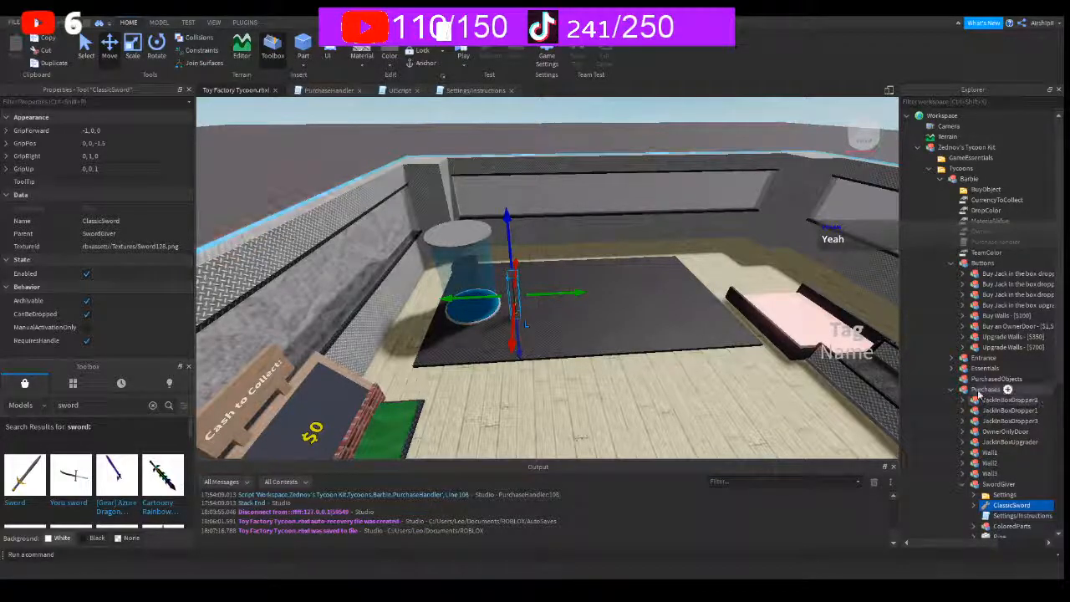
- Copy the Mesh from ClassicSword's Handle and place the copy inside the SwordGiver's Scene part
{"action": "scroll", "coordinate": [988, 386], "scroll_direction": "down", "scroll_amount": 5}
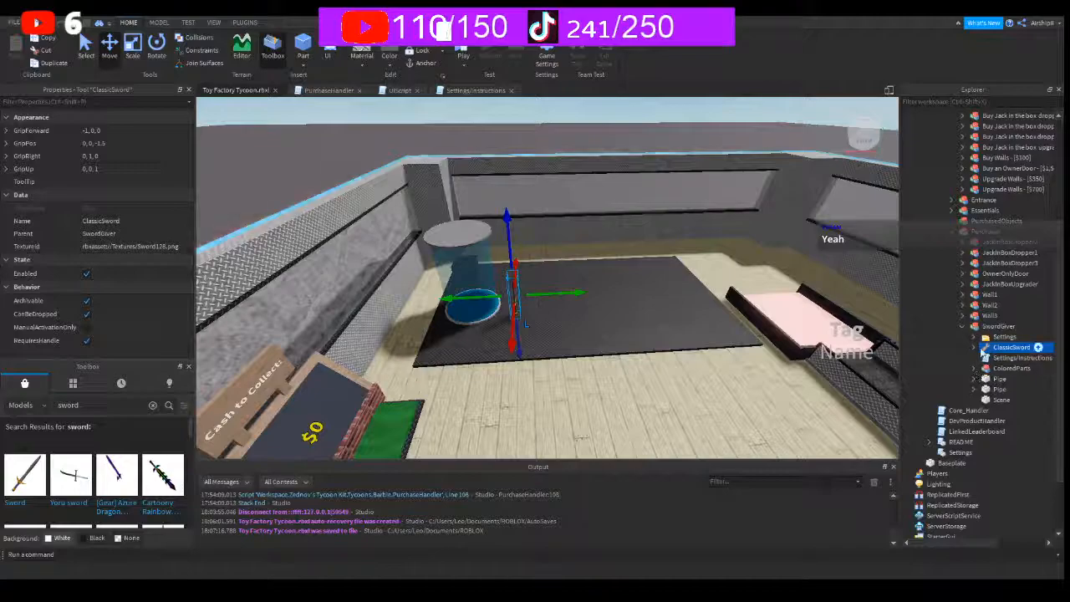
{"action": "left_click", "coordinate": [976, 347]}
{"action": "left_click", "coordinate": [940, 368]}
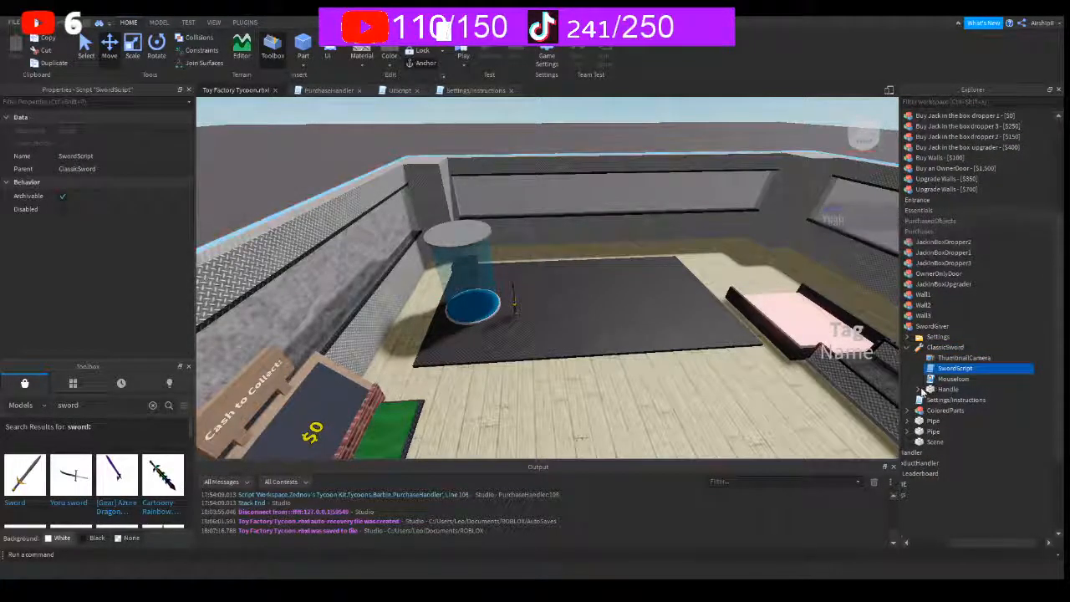
{"action": "left_click", "coordinate": [920, 390]}
{"action": "left_click", "coordinate": [955, 431]}
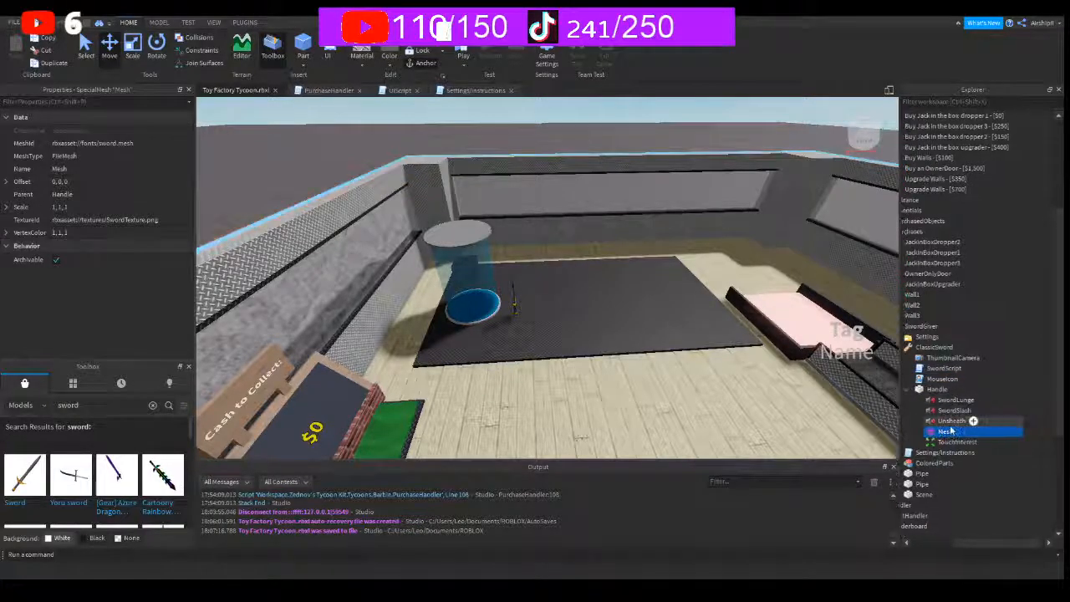
{"action": "key", "text": "ctrl+c"}
{"action": "scroll", "coordinate": [932, 443], "scroll_direction": "down", "scroll_amount": 1}
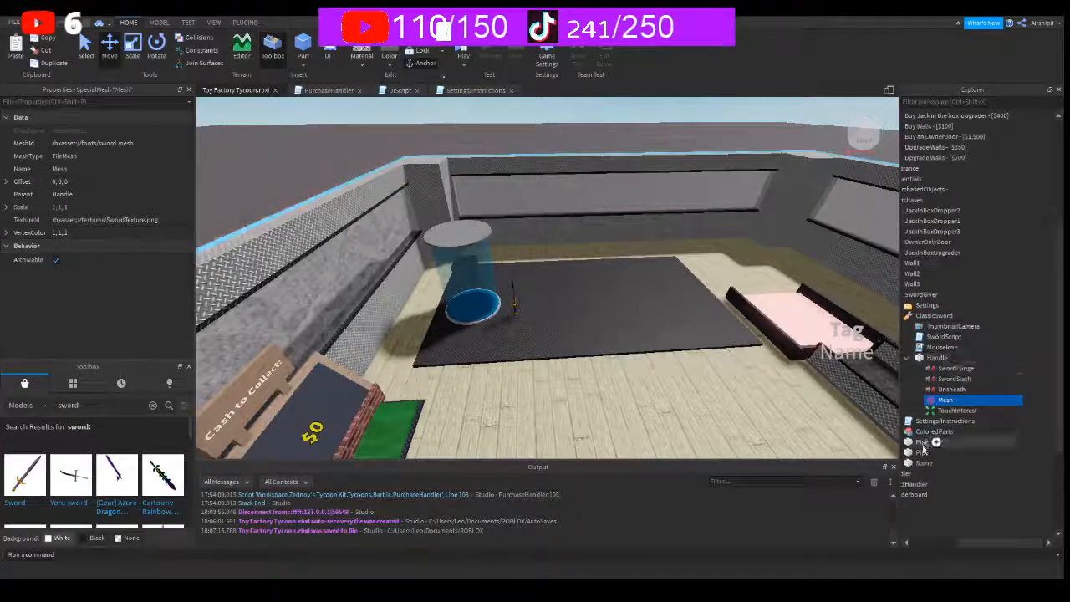
{"action": "key", "text": "ctrl+v"}
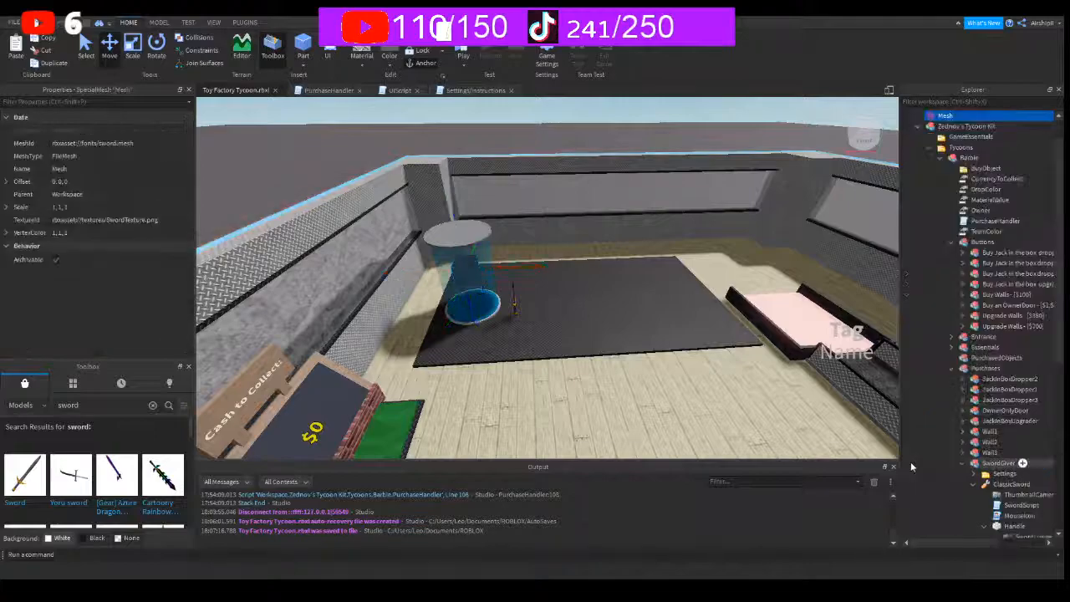
{"action": "left_click_drag", "start_coordinate": [954, 115], "coordinate": [991, 411]}
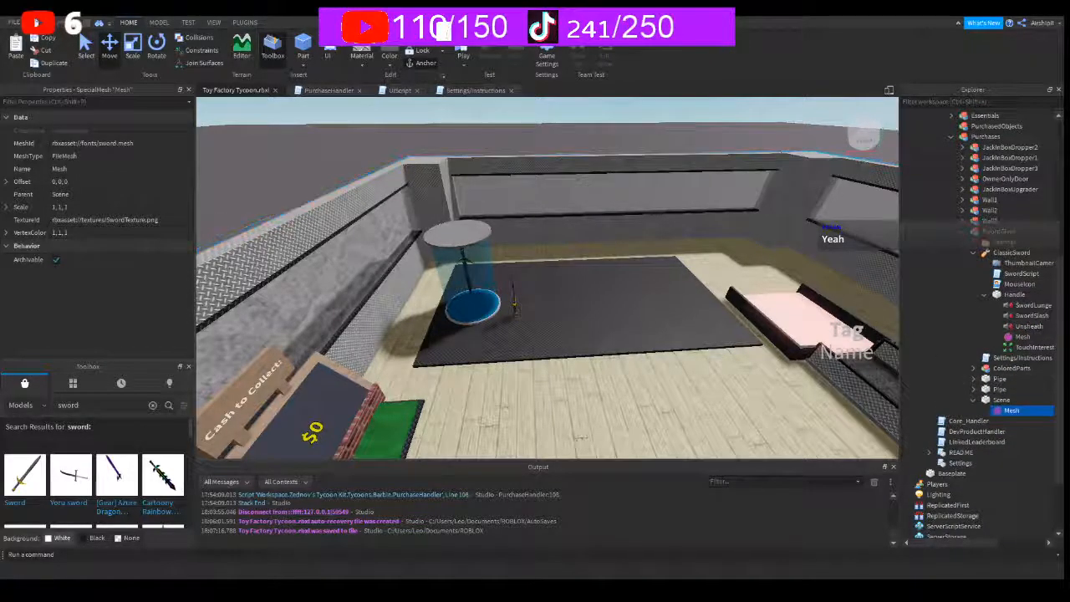
- Close the PurchaseHandler script and return to the place view
{"action": "left_click", "coordinate": [317, 92]}
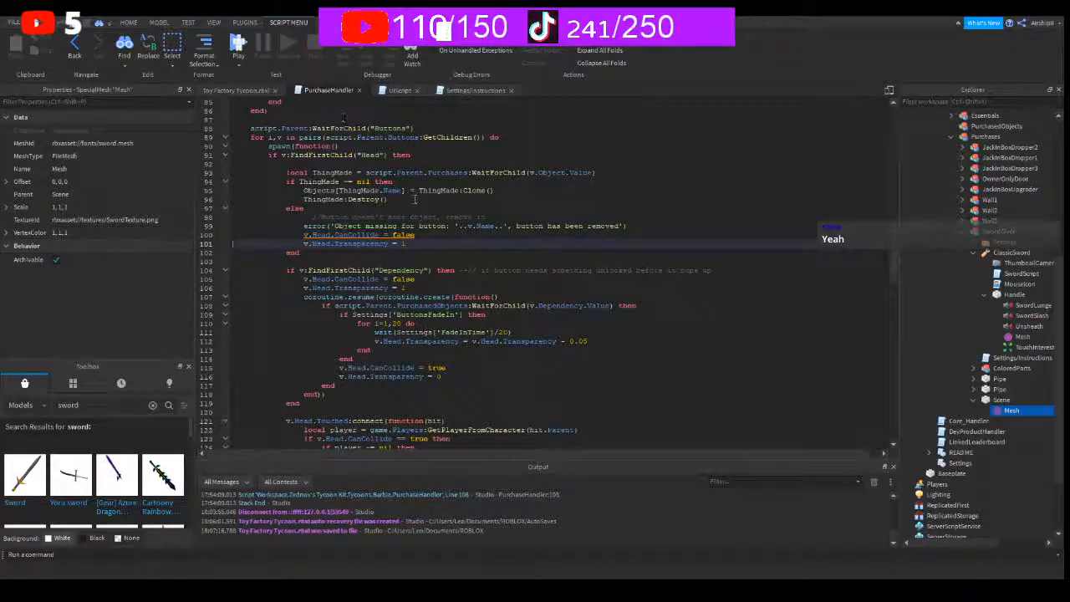
{"action": "left_click", "coordinate": [359, 91]}
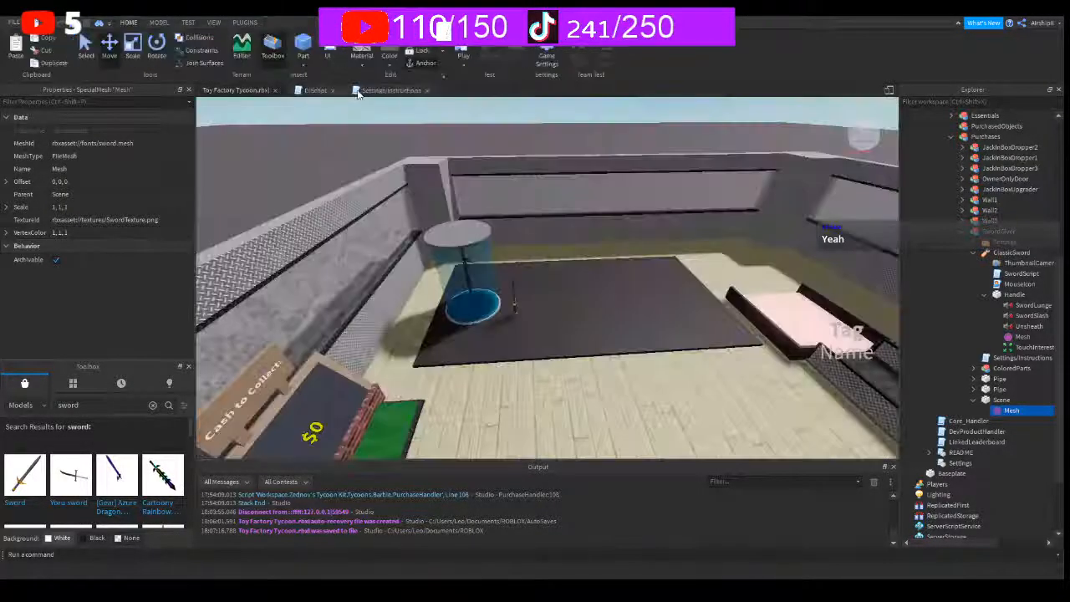
- Rename the ClassicSword tool inside the SwordGiver model to sword
{"action": "left_click", "coordinate": [389, 91]}
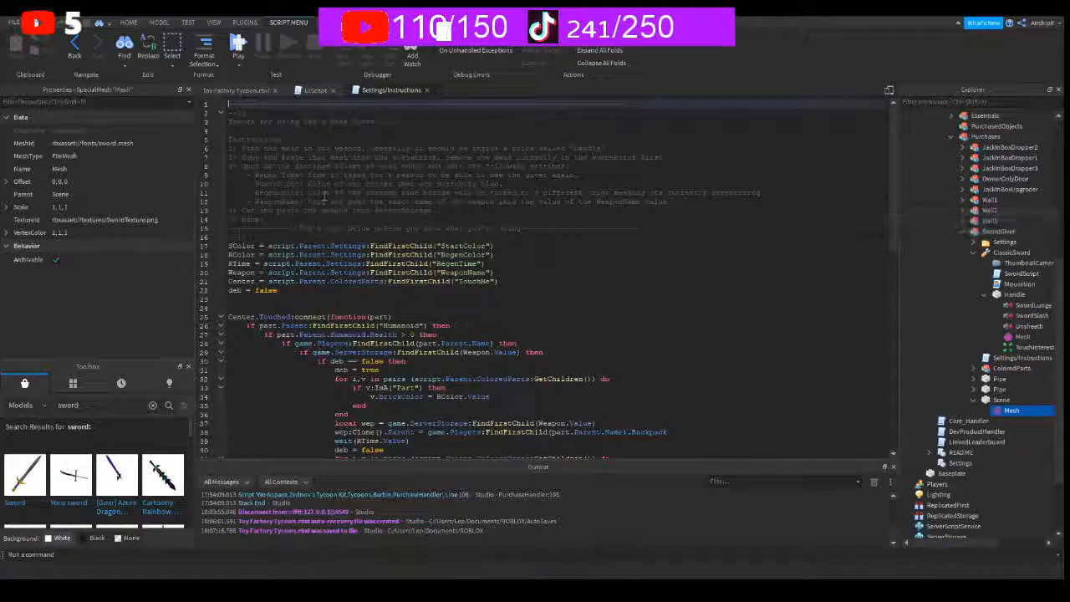
{"action": "left_click", "coordinate": [238, 89]}
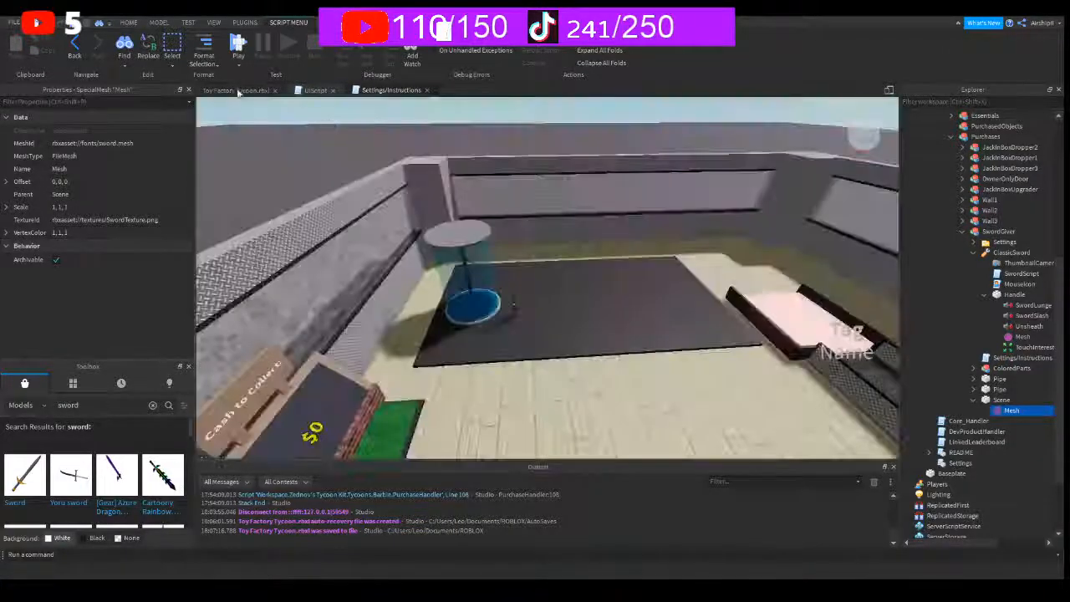
{"action": "left_click", "coordinate": [974, 400]}
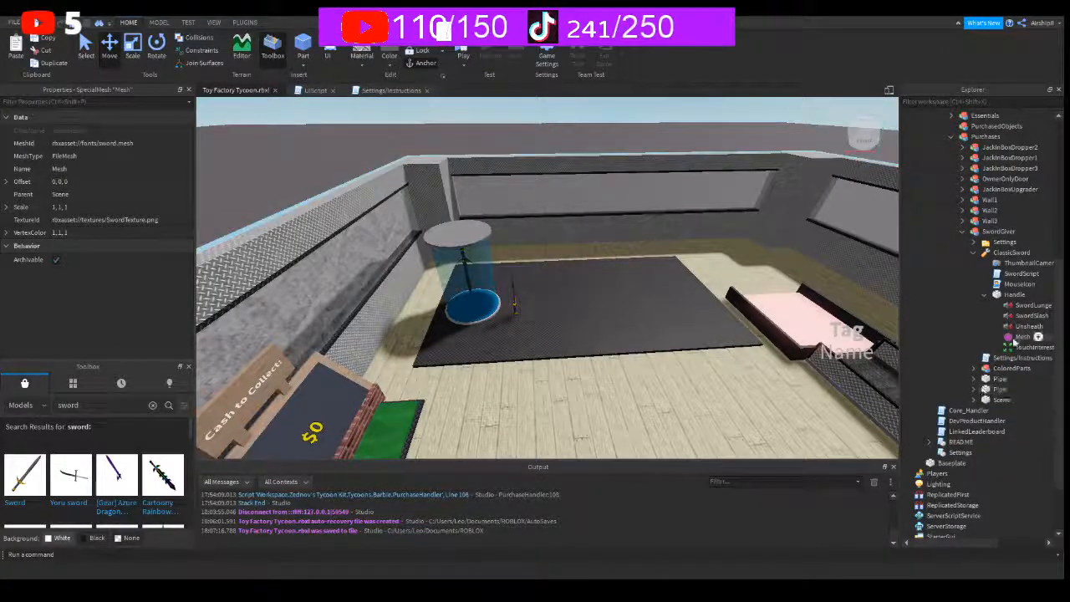
{"action": "left_click", "coordinate": [985, 295]}
{"action": "left_click", "coordinate": [975, 253]}
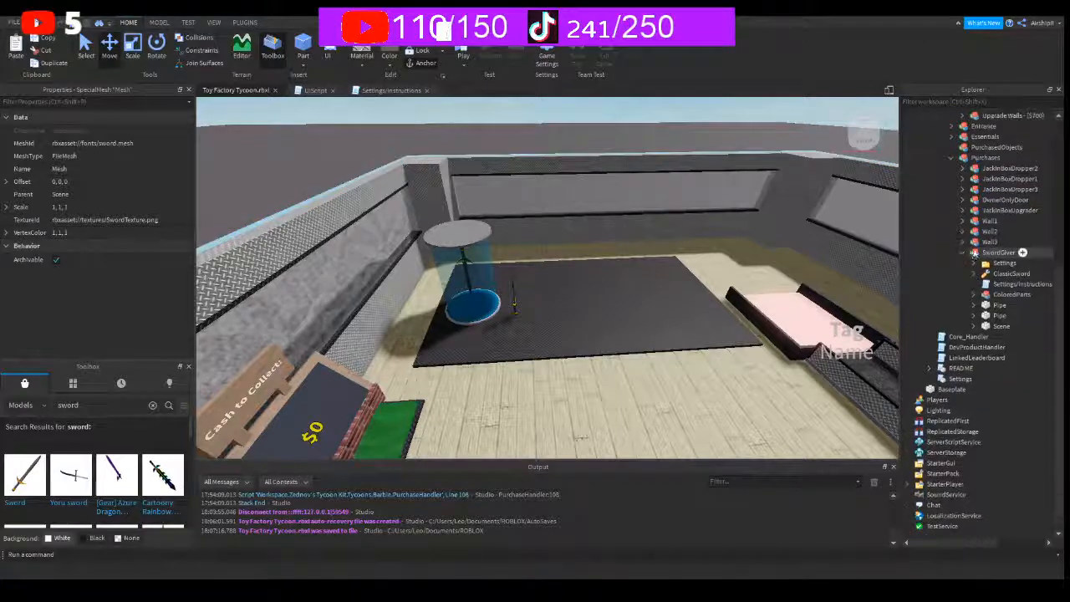
{"action": "left_click", "coordinate": [1007, 273]}
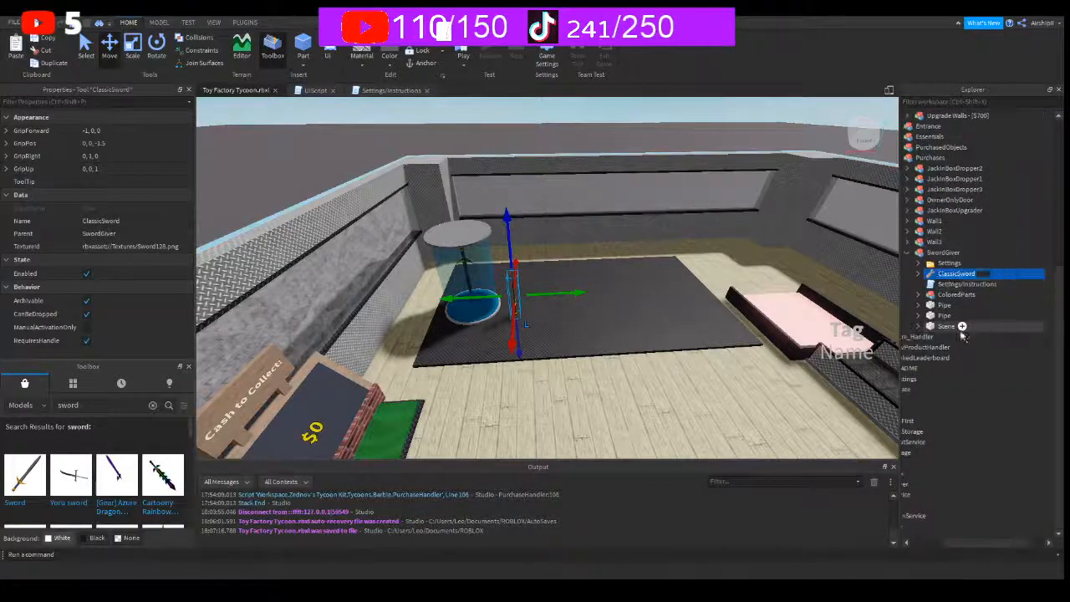
{"action": "type", "text": "Sword"}
{"action": "key", "text": "Return"}
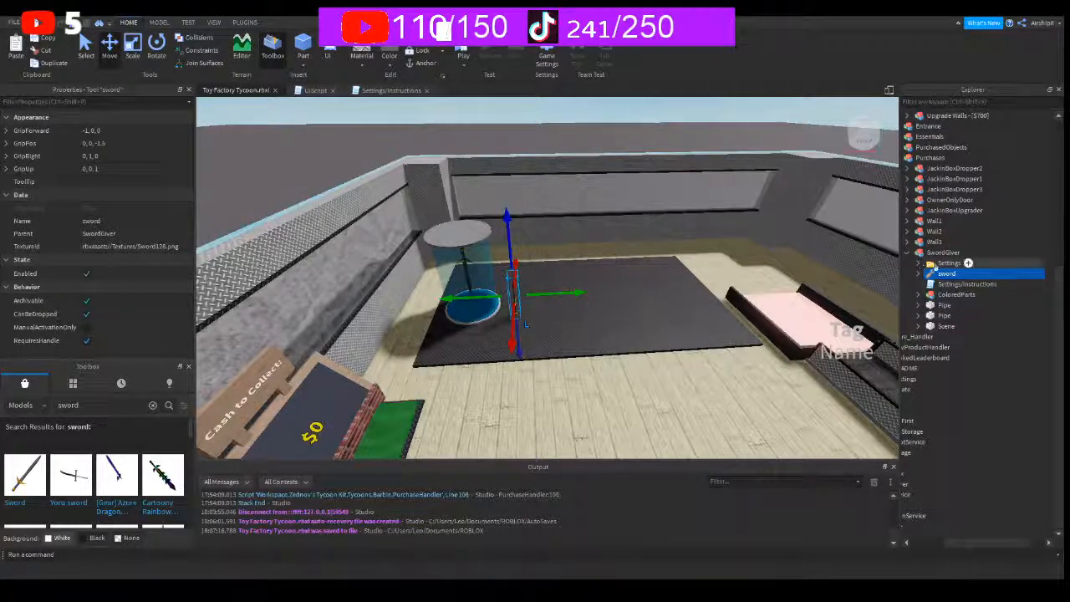
- Set the WeaponName value in the SwordGiver's Settings folder to sword
{"action": "left_click", "coordinate": [919, 264]}
{"action": "left_click", "coordinate": [957, 305]}
{"action": "left_click", "coordinate": [98, 170]}
{"action": "type", "text": "sd"}
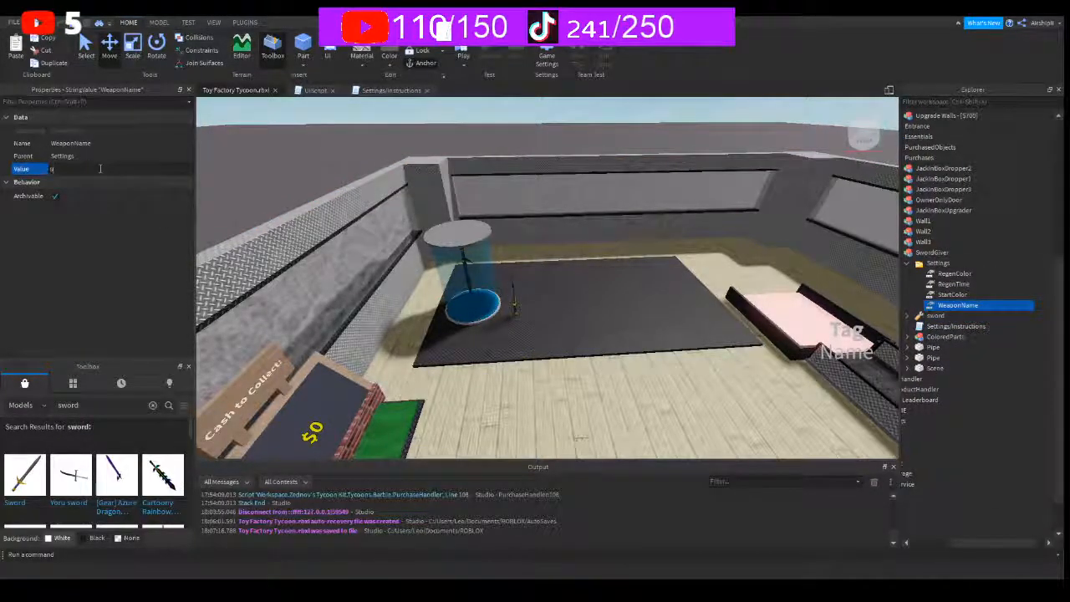
{"action": "key", "text": "Return"}
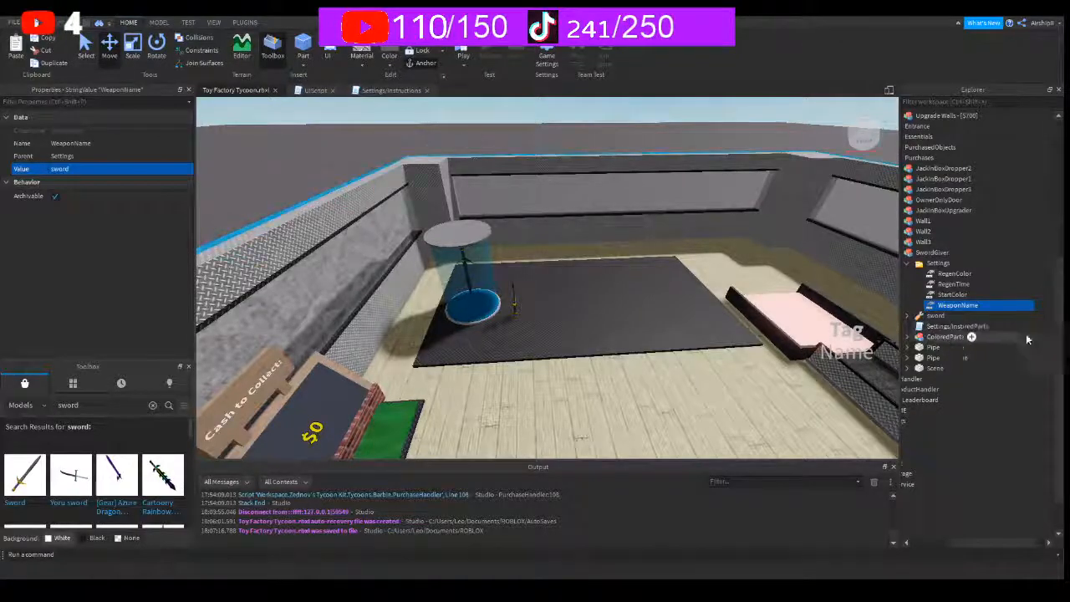
- Check the giver's setup instructions and move the sword tool from SwordGiver into ServerStorage
{"action": "left_click_drag", "start_coordinate": [969, 544], "coordinate": [953, 540]}
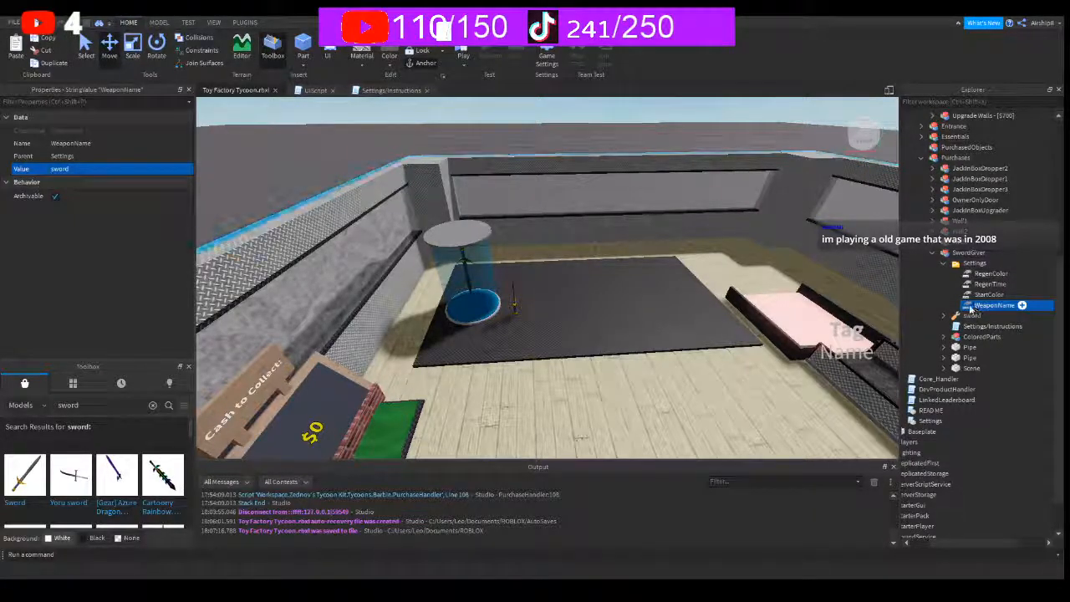
{"action": "left_click_drag", "start_coordinate": [979, 545], "coordinate": [953, 546]}
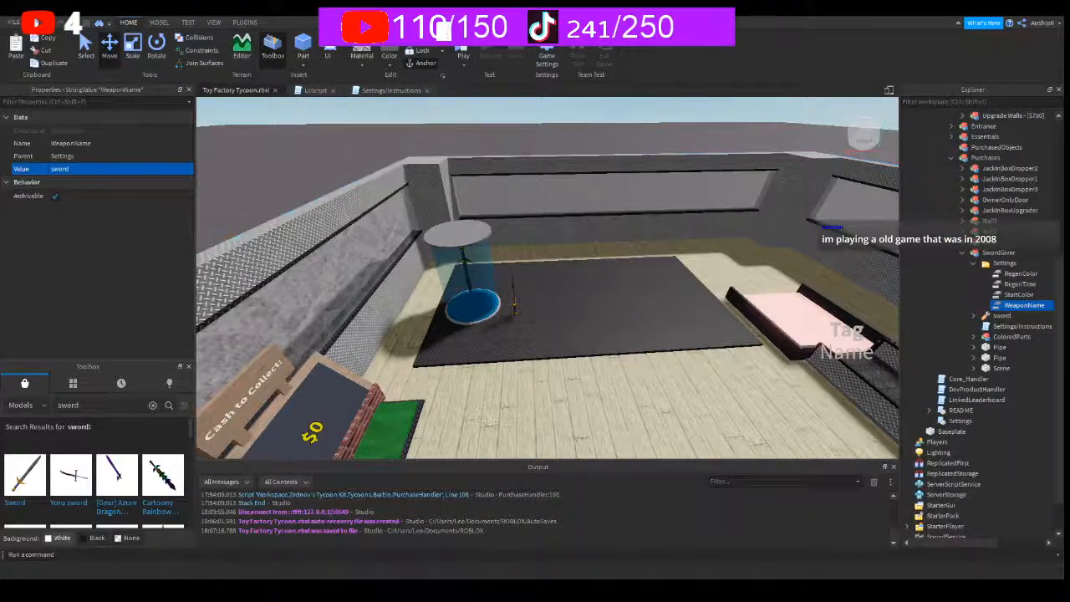
{"action": "left_click", "coordinate": [390, 89]}
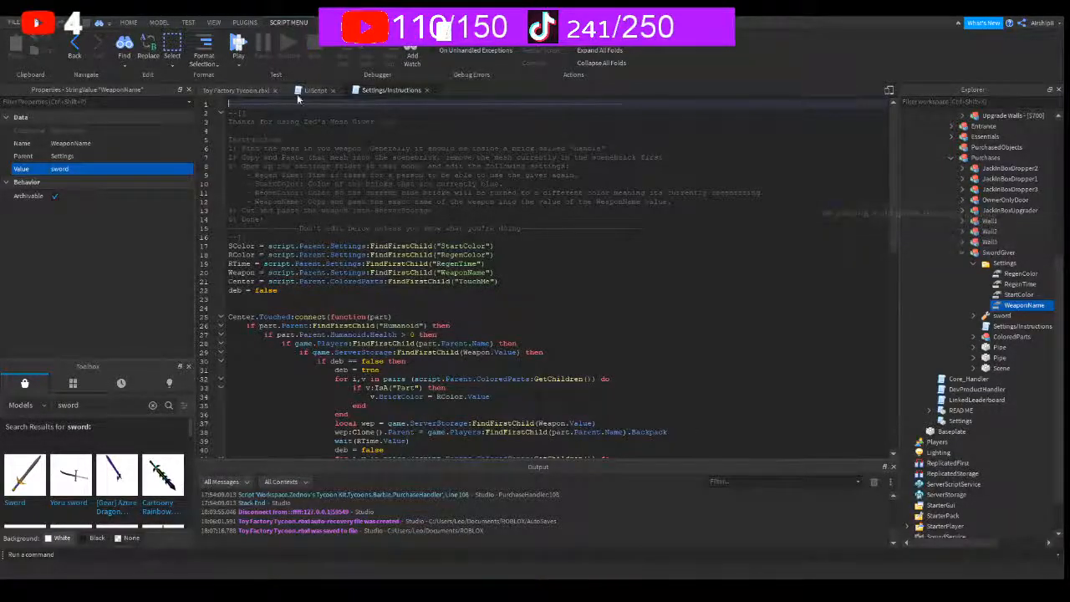
{"action": "left_click", "coordinate": [243, 89]}
{"action": "left_click", "coordinate": [940, 317]}
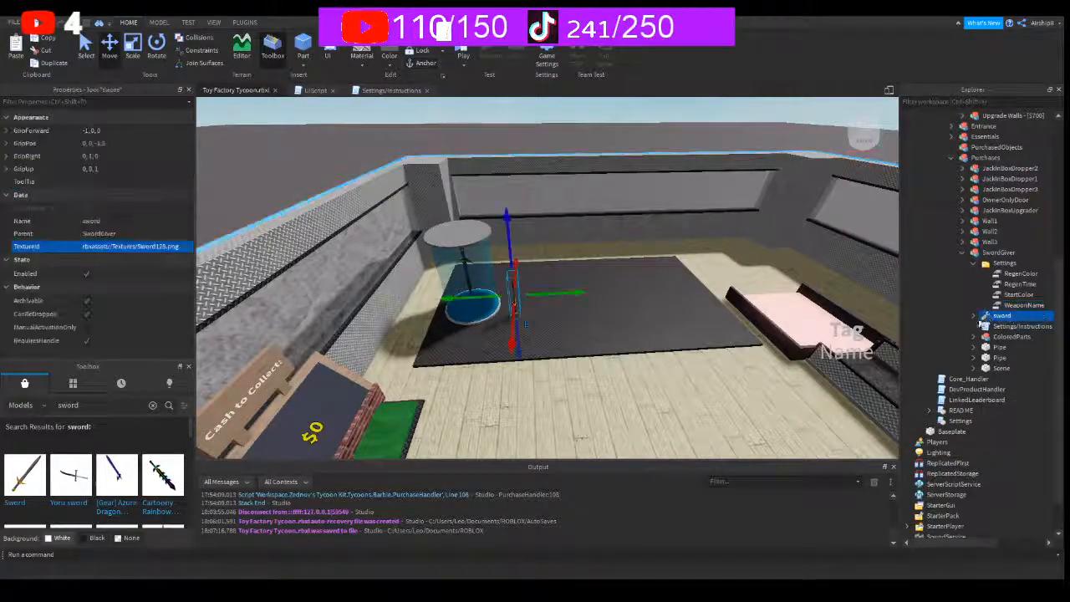
{"action": "left_click_drag", "start_coordinate": [981, 543], "coordinate": [958, 540]}
{"action": "left_click_drag", "start_coordinate": [991, 316], "coordinate": [931, 494]}
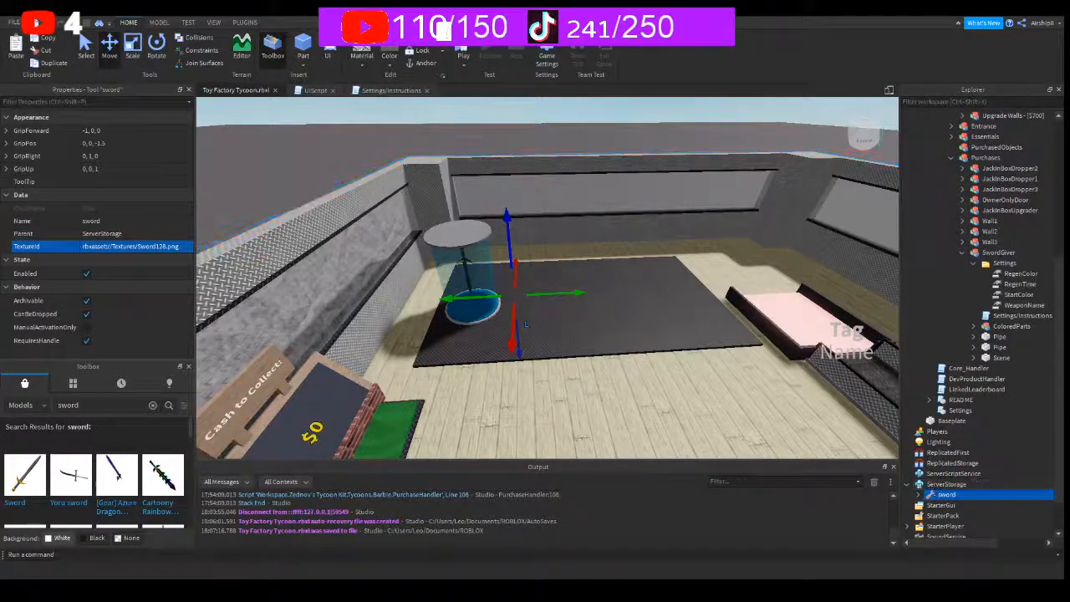
- Playtest the game, collect the sword from the giver, equip and unequip it, and stop the test
{"action": "left_click", "coordinate": [464, 59]}
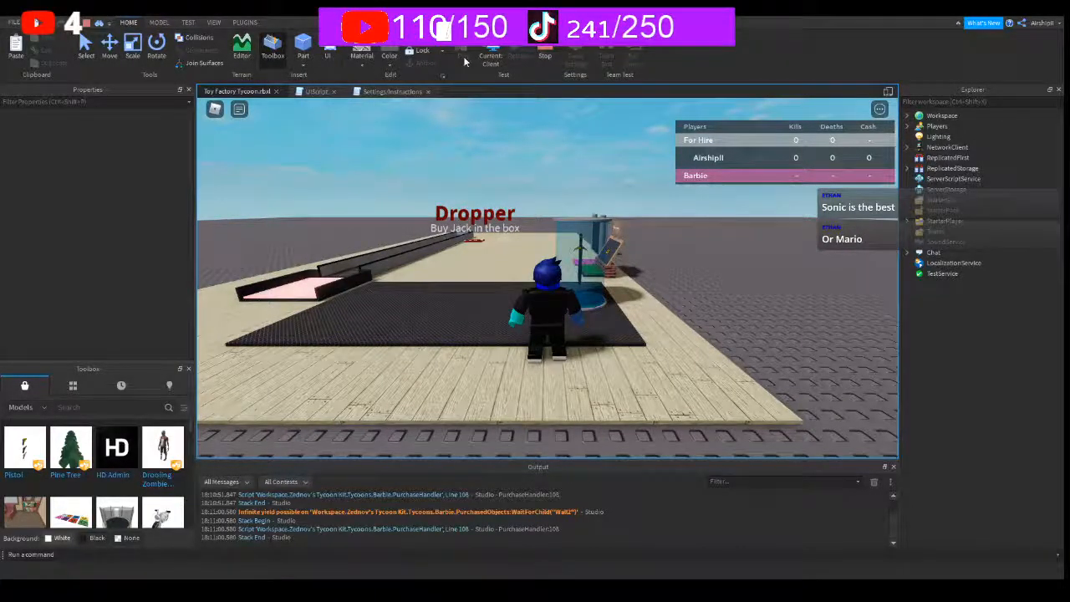
{"action": "key", "text": "w"}
{"action": "right_click_drag", "start_coordinate": [584, 363], "coordinate": [578, 361]}
{"action": "key", "text": "s"}
{"action": "key", "text": "1"}
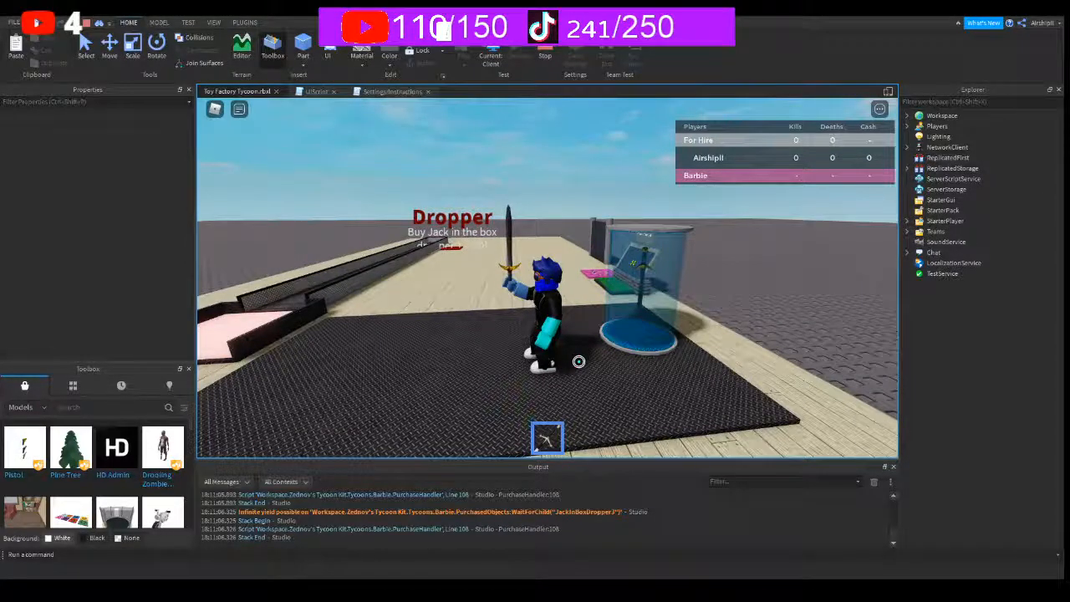
{"action": "key", "text": "1"}
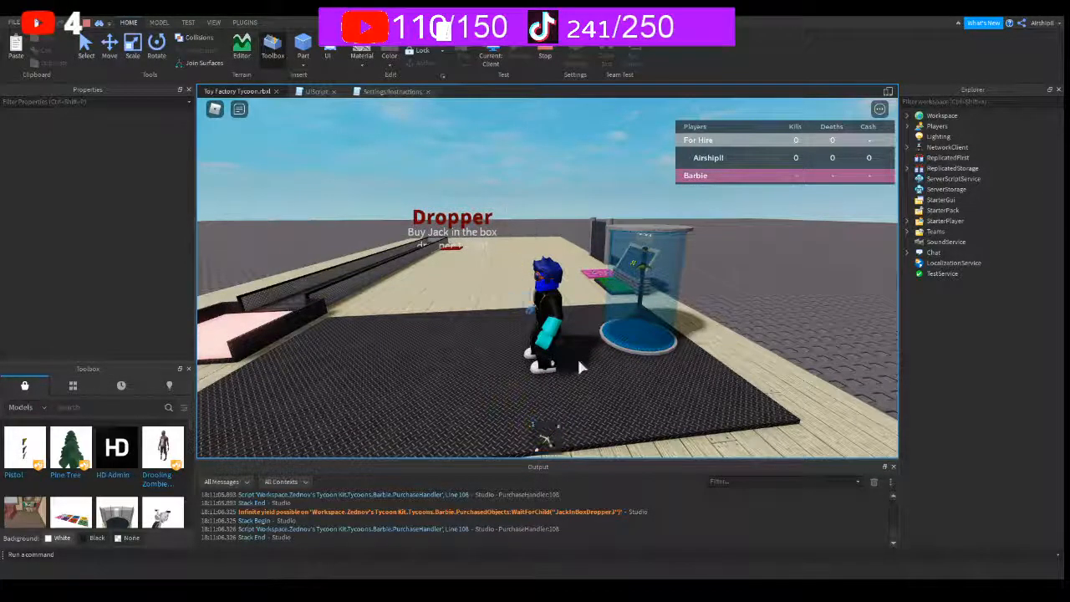
{"action": "left_click", "coordinate": [544, 51]}
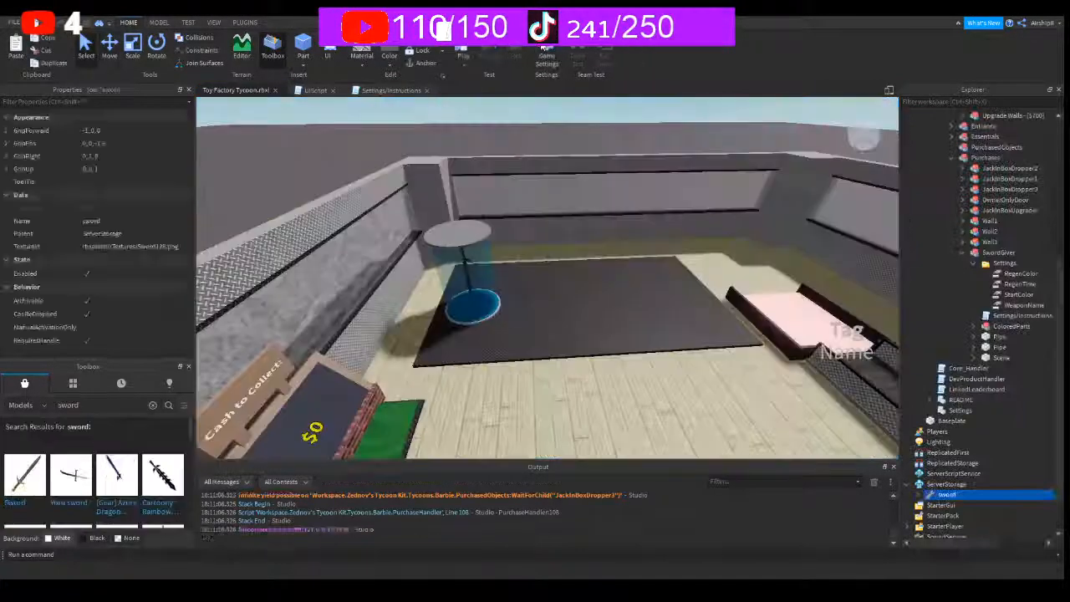
- Set the StartColor value in the SwordGiver's Settings folder to Neon orange
{"action": "left_click", "coordinate": [909, 485]}
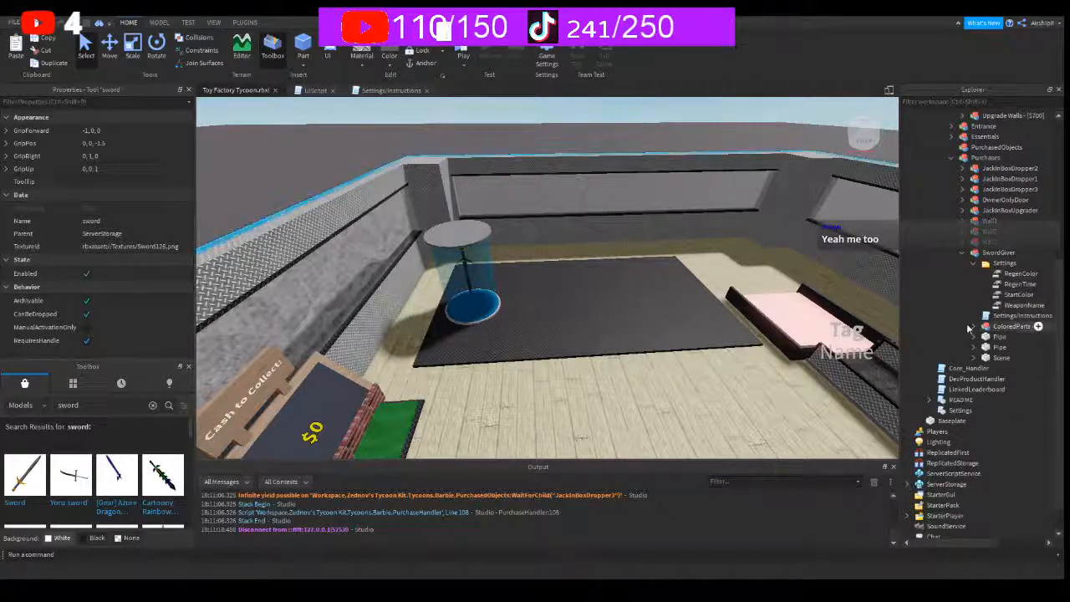
{"action": "left_click", "coordinate": [1008, 275]}
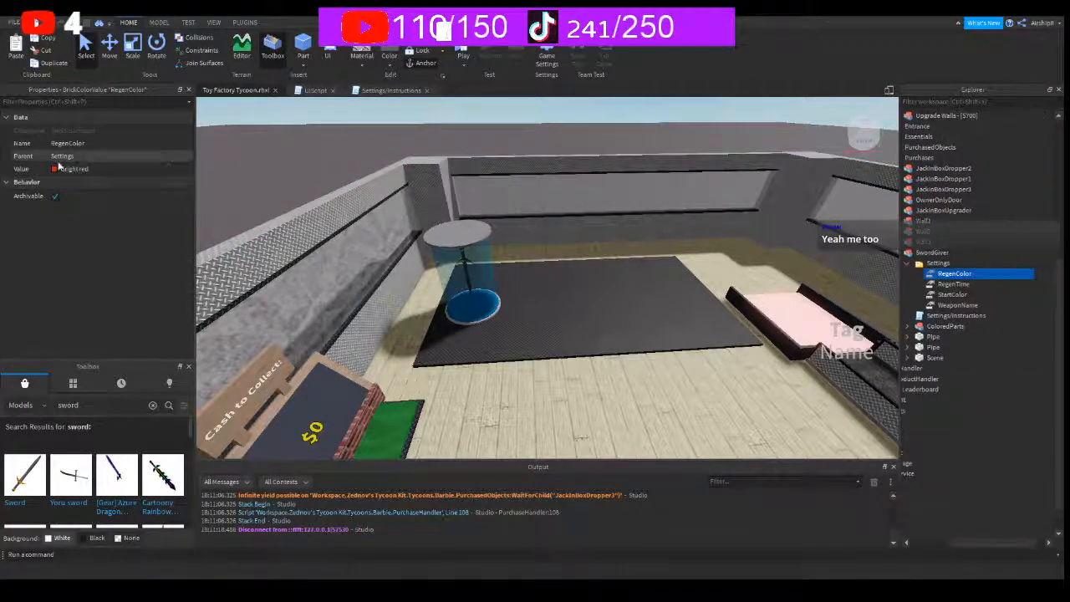
{"action": "left_click", "coordinate": [950, 294]}
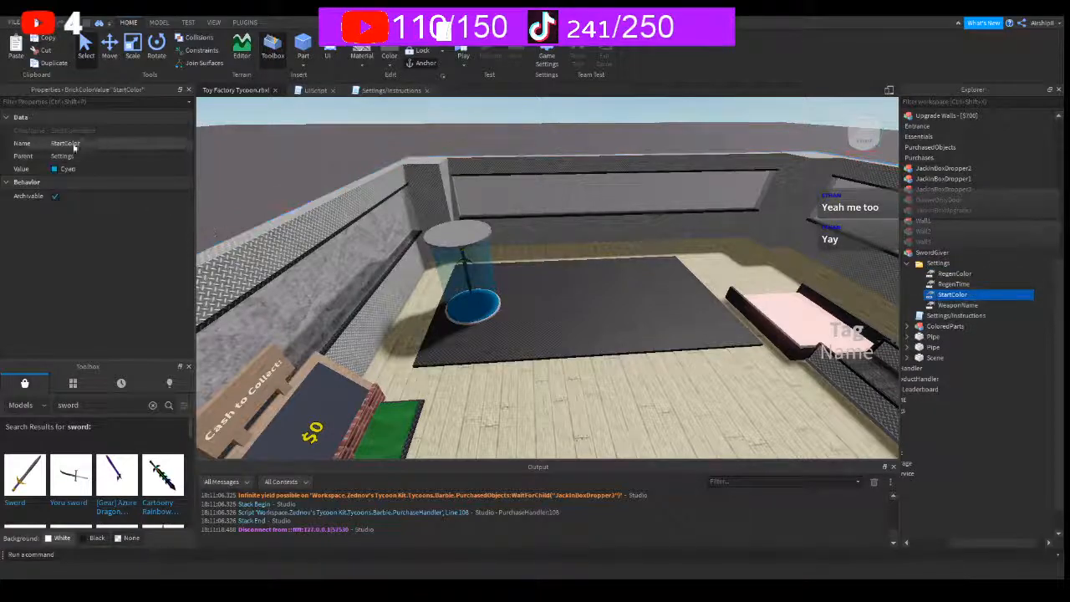
{"action": "left_click", "coordinate": [55, 170]}
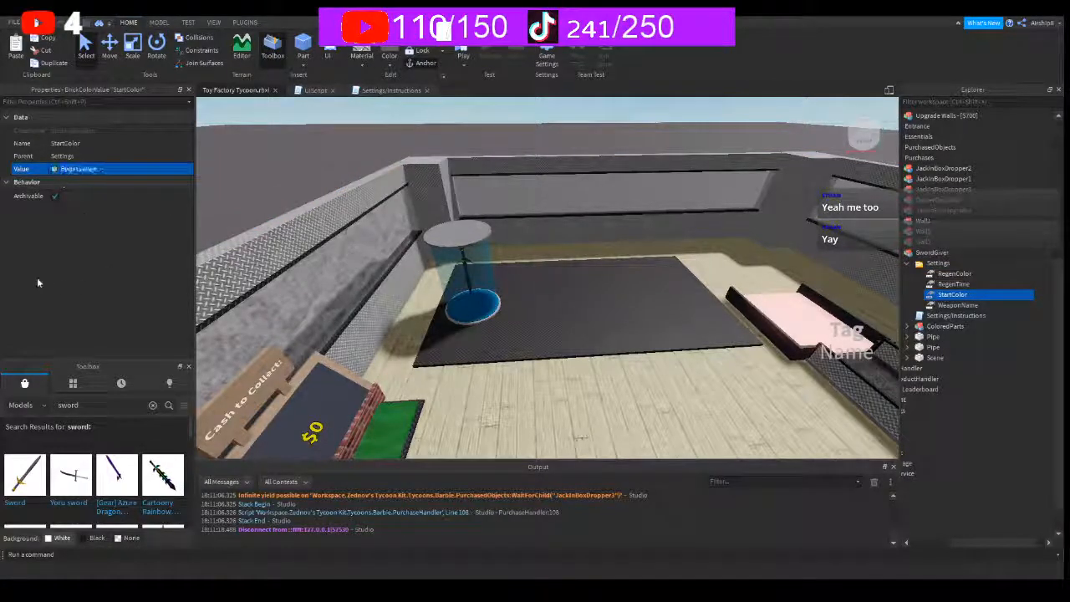
{"action": "left_click", "coordinate": [52, 172]}
{"action": "left_click", "coordinate": [36, 298]}
- Playtest the game again and walk through the sword giver to check its start colour
{"action": "left_click", "coordinate": [465, 48]}
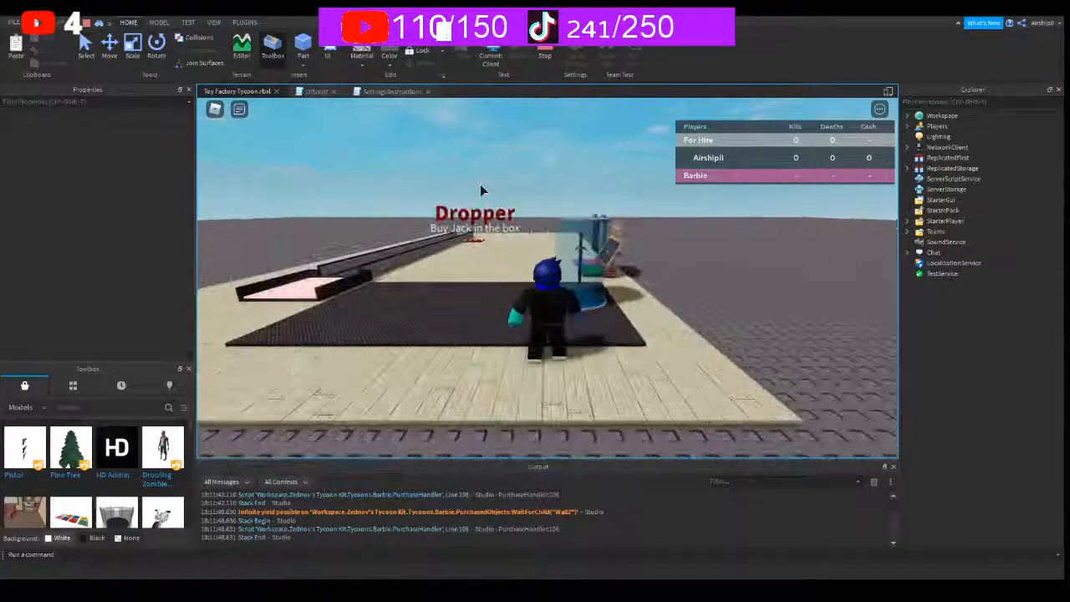
{"action": "key", "text": "w"}
{"action": "right_click_drag", "start_coordinate": [529, 283], "coordinate": [537, 293]}
{"action": "key", "text": "w"}
{"action": "key", "text": "s"}
{"action": "key", "text": "d"}
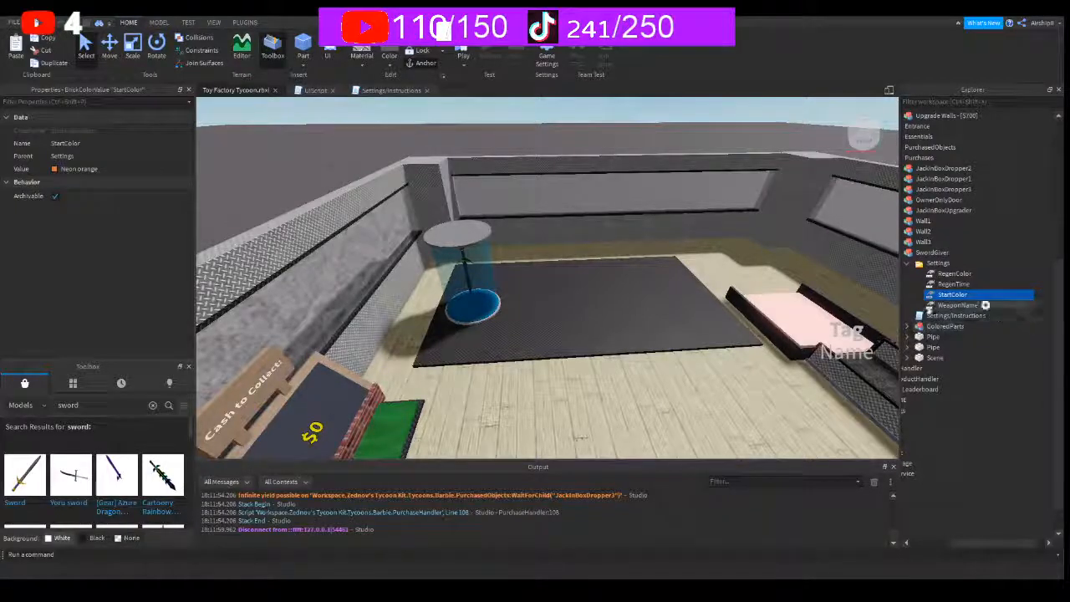
- Recolour the Center cylinder and the lower TopBottomColors disc in the giver's ColoredParts orange
{"action": "left_click", "coordinate": [909, 326]}
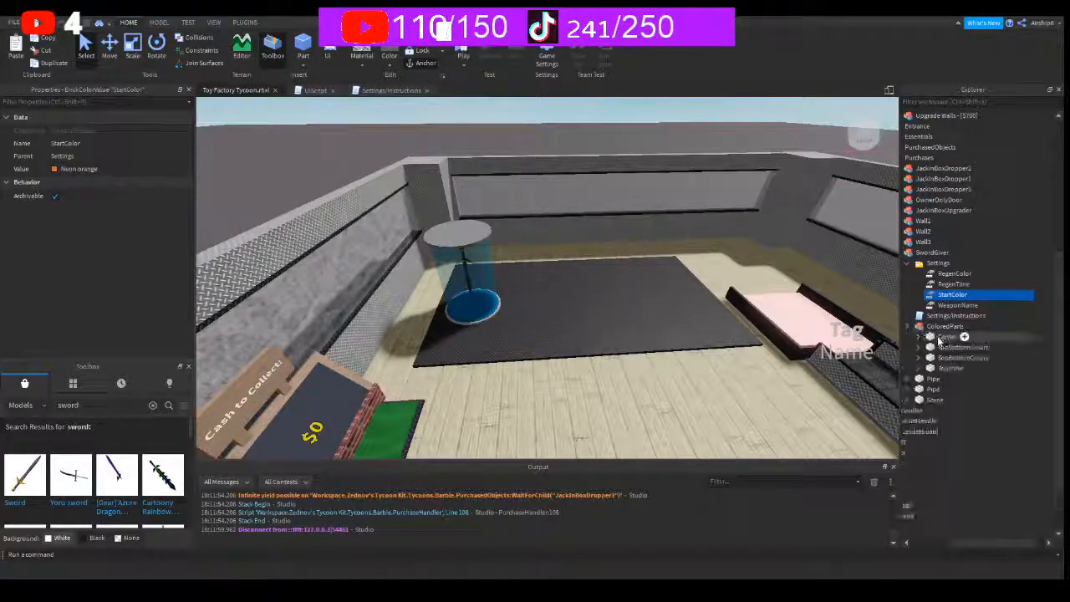
{"action": "left_click", "coordinate": [947, 336]}
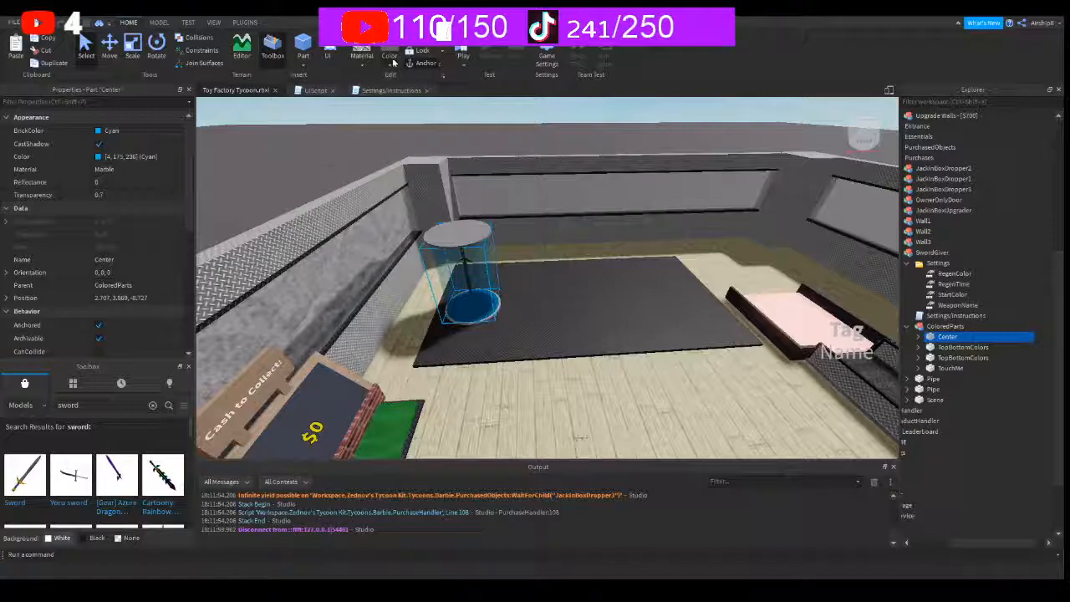
{"action": "left_click", "coordinate": [389, 52]}
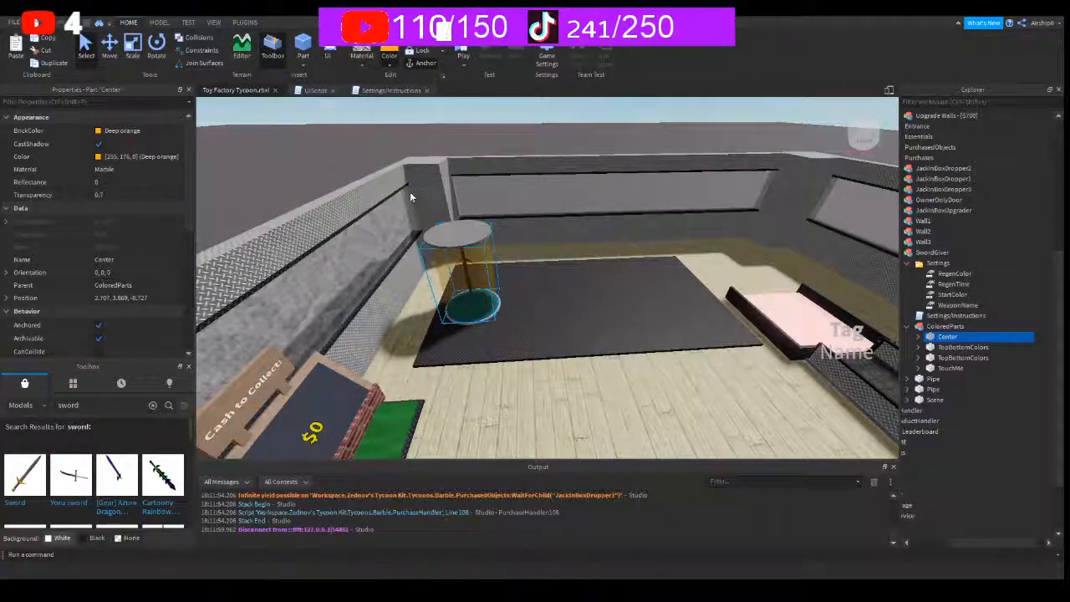
{"action": "left_click", "coordinate": [940, 348]}
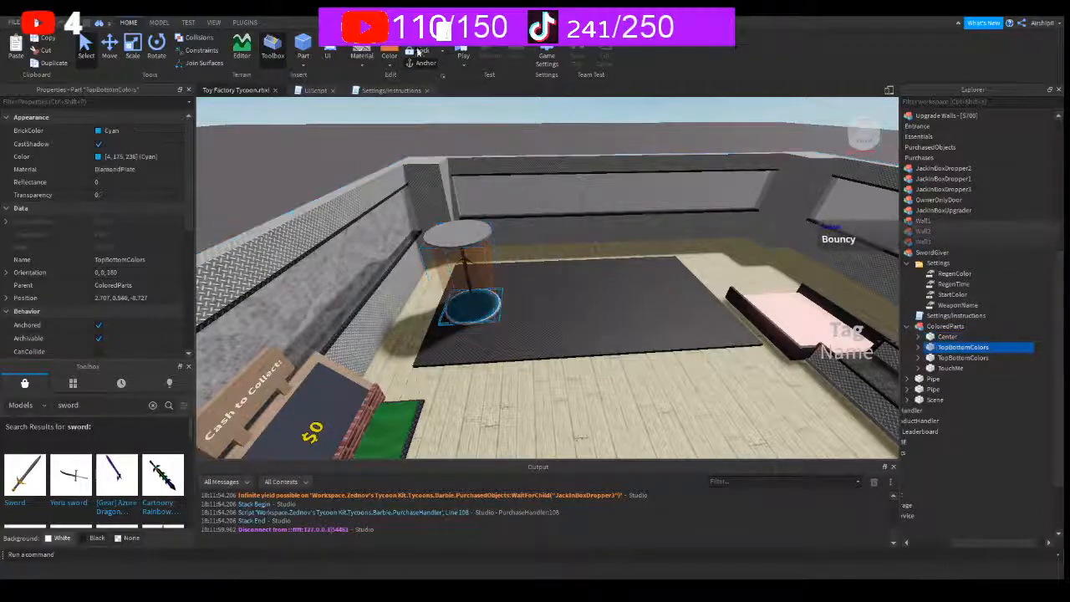
{"action": "left_click", "coordinate": [395, 51]}
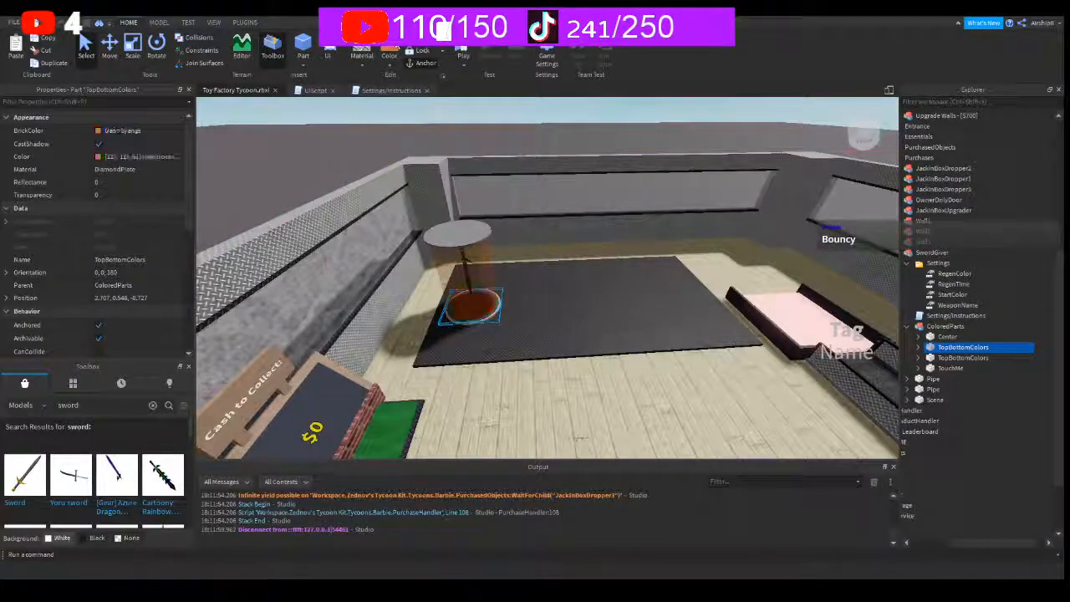
- Examine the upper TopBottomColors disc and the TouchMe part of the sword giver up close
{"action": "left_click", "coordinate": [961, 359]}
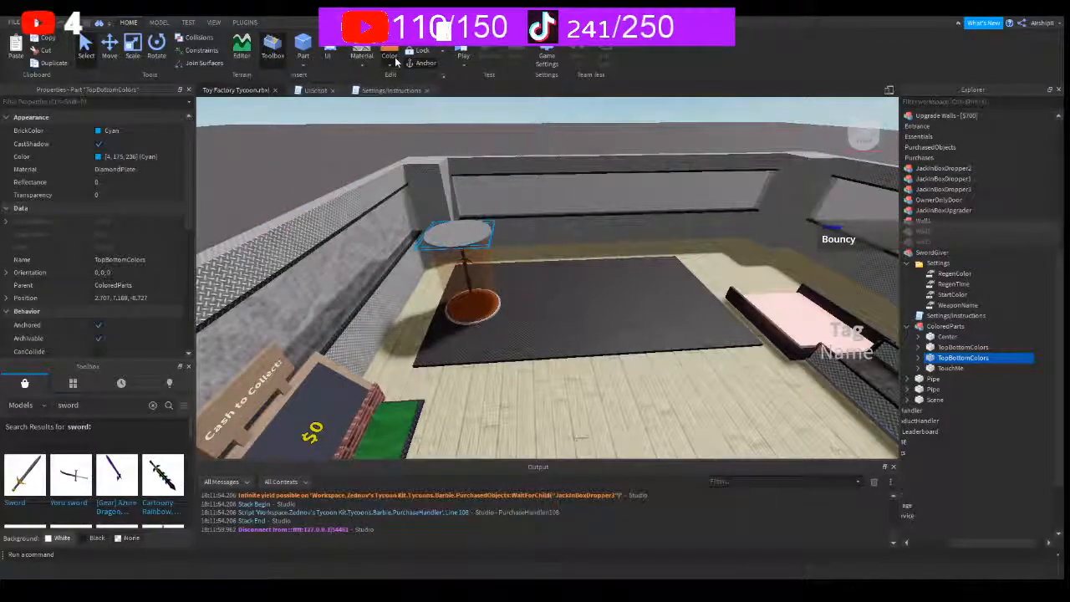
{"action": "scroll", "coordinate": [550, 238], "scroll_direction": "up", "scroll_amount": 5}
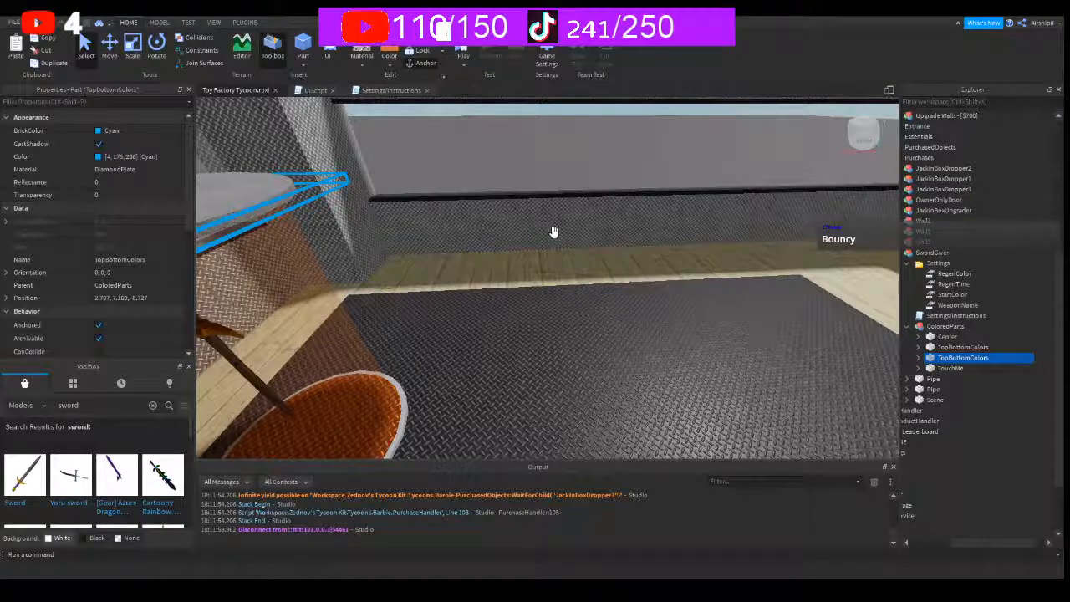
{"action": "left_click", "coordinate": [932, 369]}
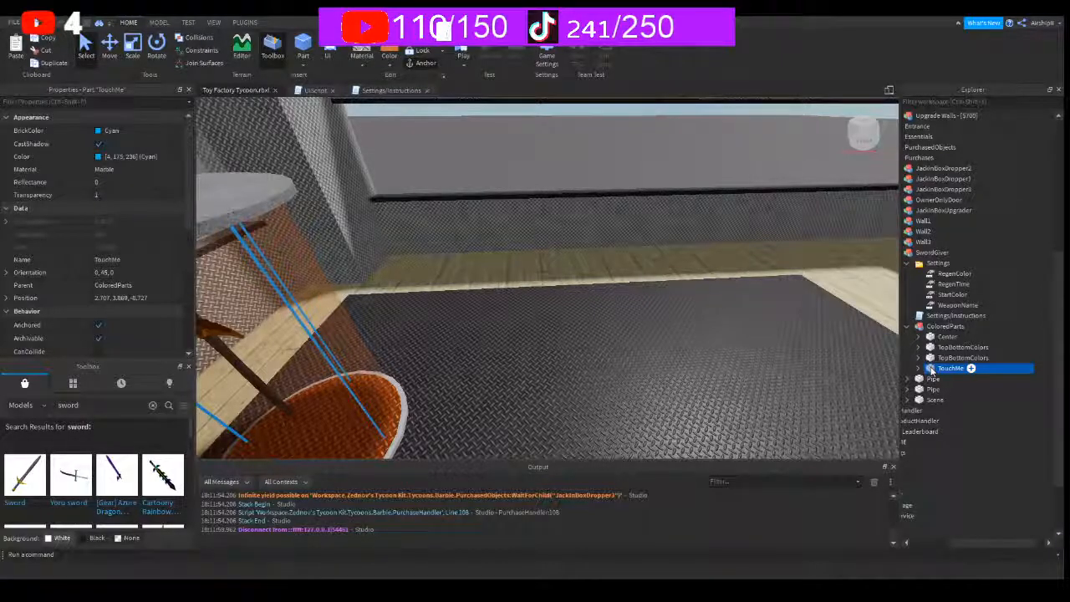
{"action": "key", "text": "f"}
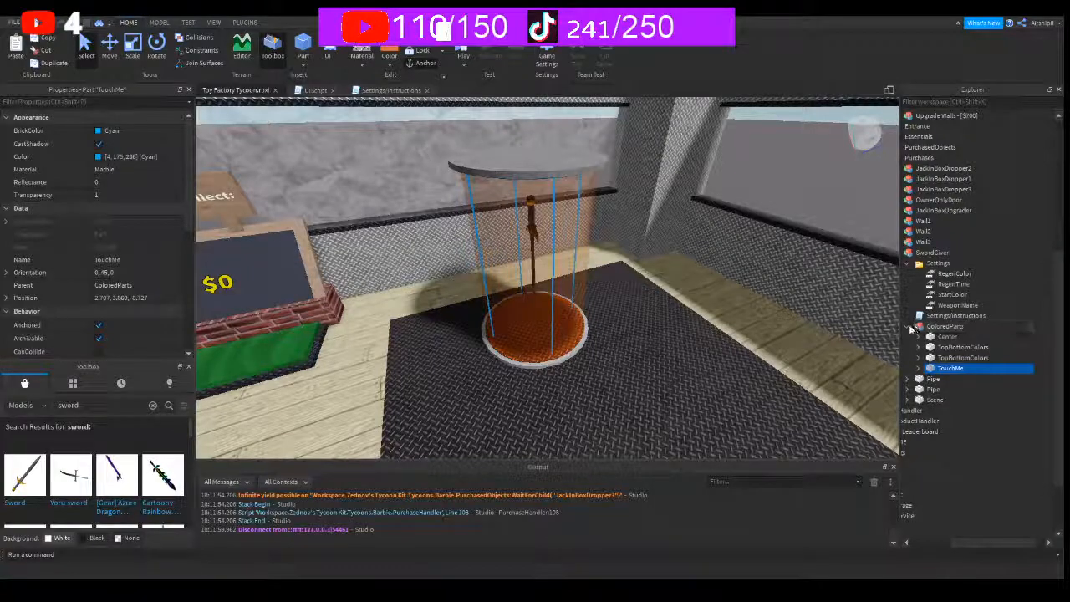
{"action": "left_click", "coordinate": [909, 326]}
- Playtest the recoloured giver by walking into it, equipping the collected sword and swinging it
{"action": "key", "text": "F5"}
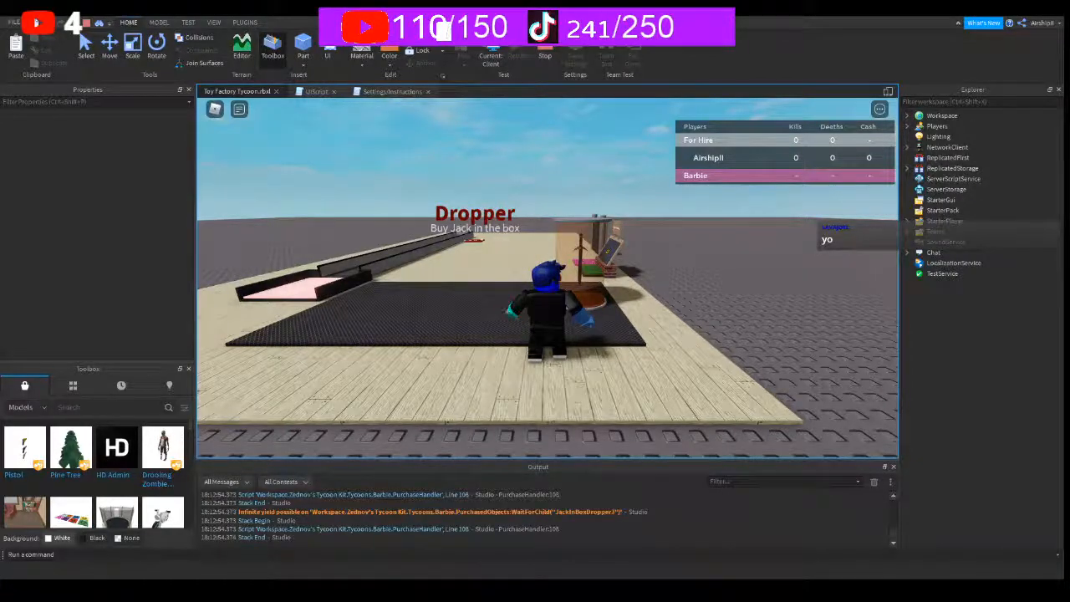
{"action": "key", "text": "w"}
{"action": "right_click_drag", "start_coordinate": [567, 301], "coordinate": [566, 298]}
{"action": "key", "text": "1"}
{"action": "key", "text": "w"}
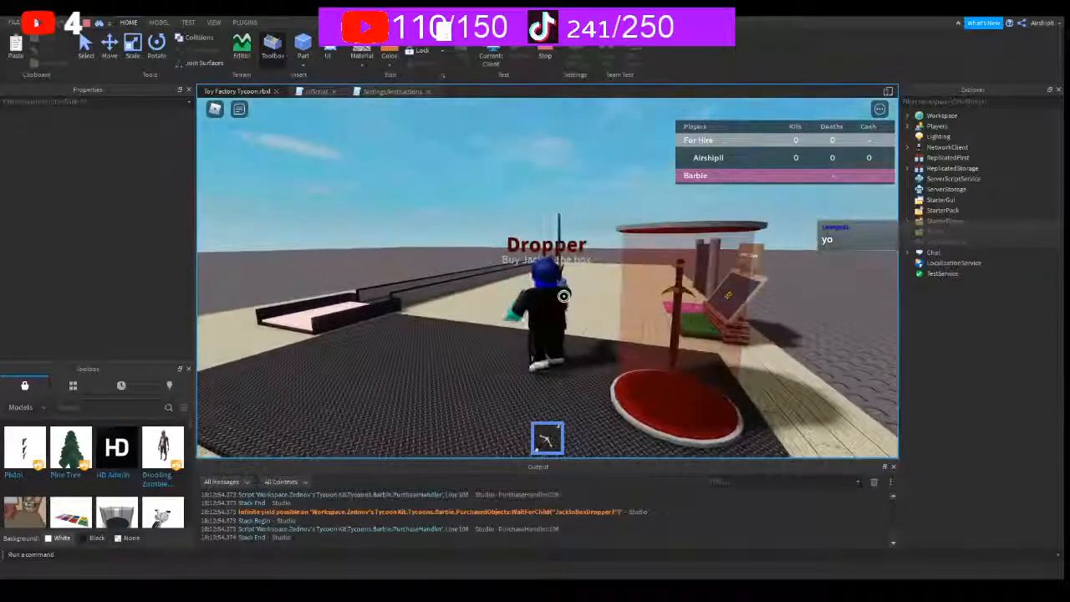
{"action": "left_click", "coordinate": [557, 286]}
{"action": "left_click", "coordinate": [554, 285]}
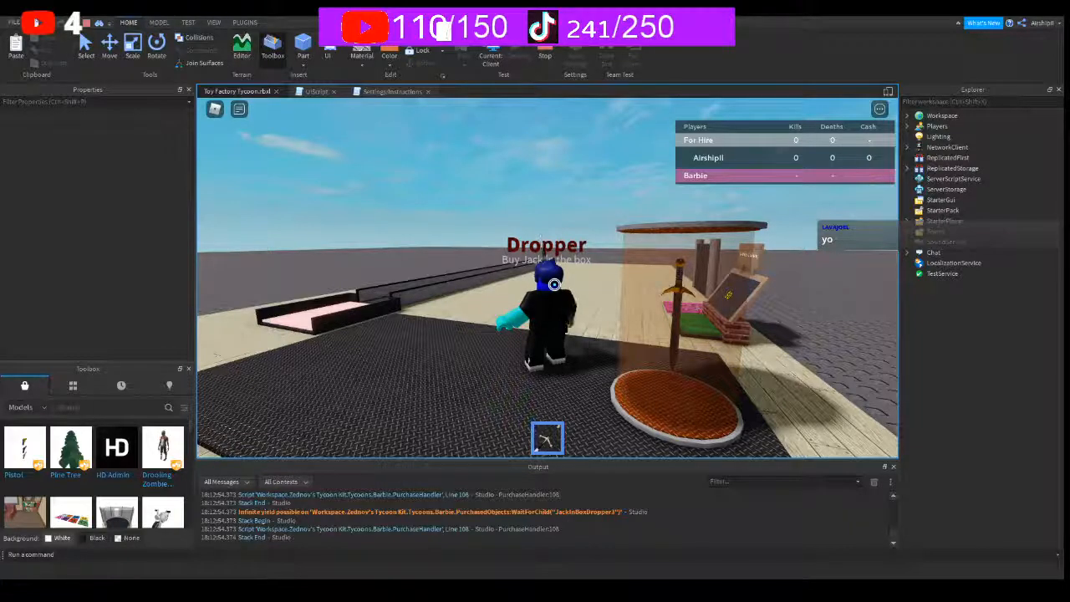
- Unequip the sword in the playtest, check the Workspace contents and stop the playtest
{"action": "scroll", "coordinate": [555, 284], "scroll_direction": "up", "scroll_amount": 2}
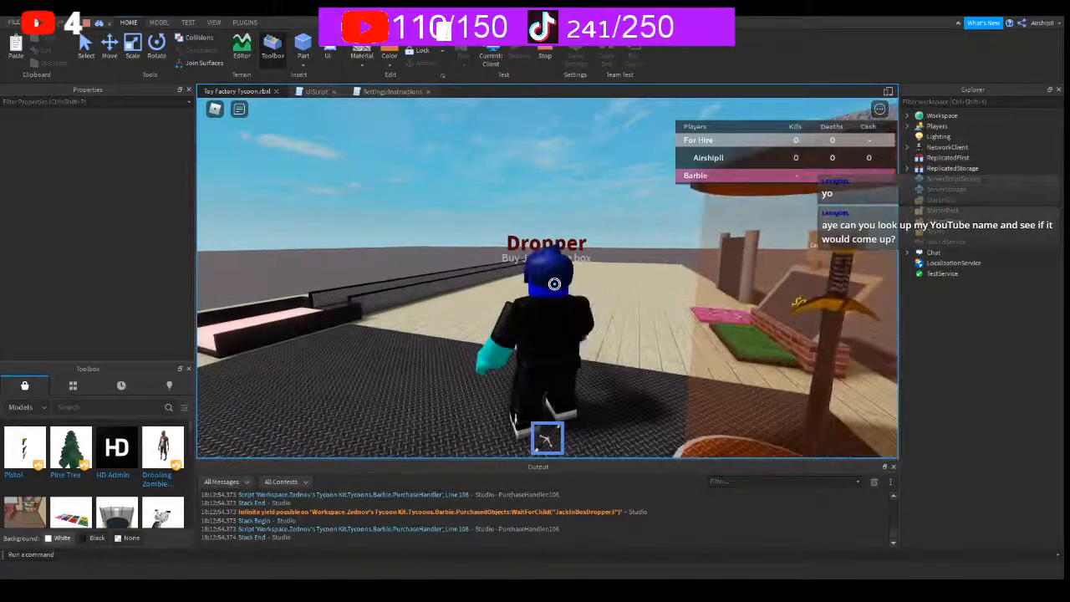
{"action": "key", "text": "1"}
{"action": "scroll", "coordinate": [554, 285], "scroll_direction": "down", "scroll_amount": 2}
{"action": "right_click_drag", "start_coordinate": [537, 325], "coordinate": [536, 322]}
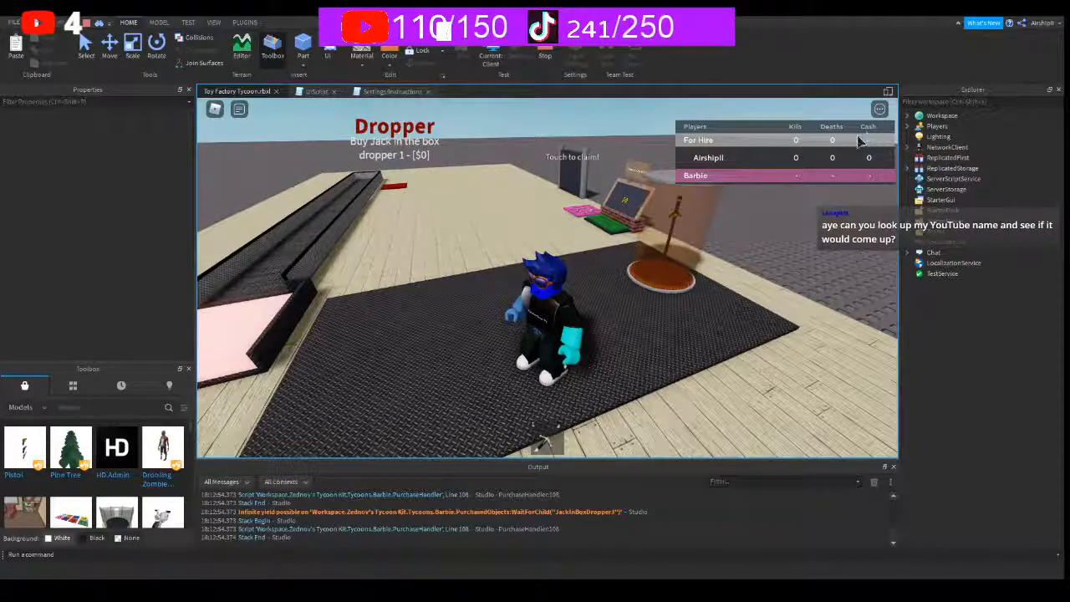
{"action": "left_click", "coordinate": [908, 116]}
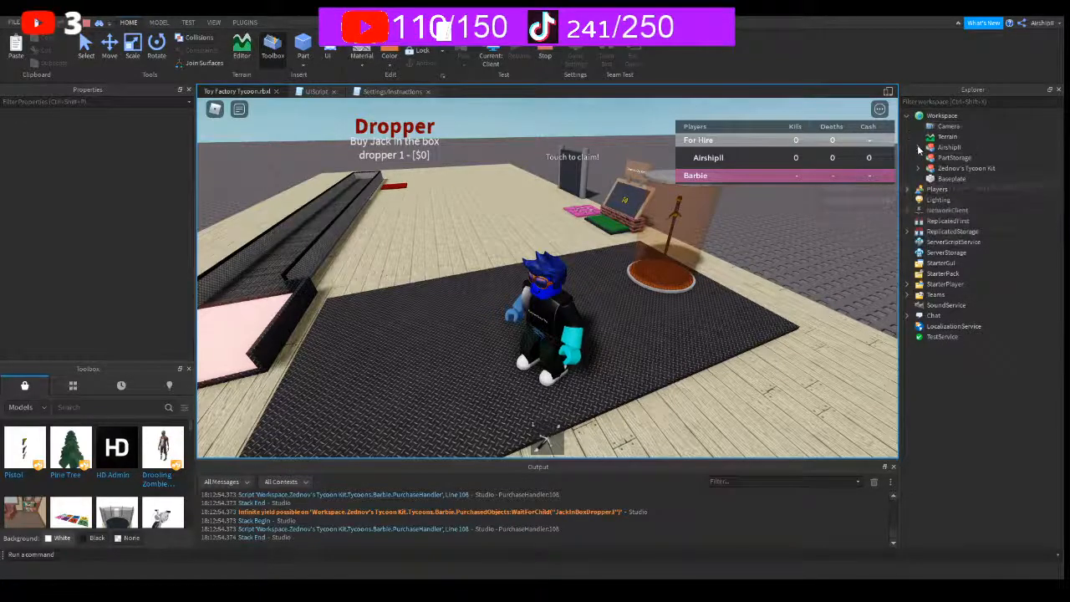
{"action": "left_click", "coordinate": [919, 148]}
{"action": "left_click", "coordinate": [920, 147]}
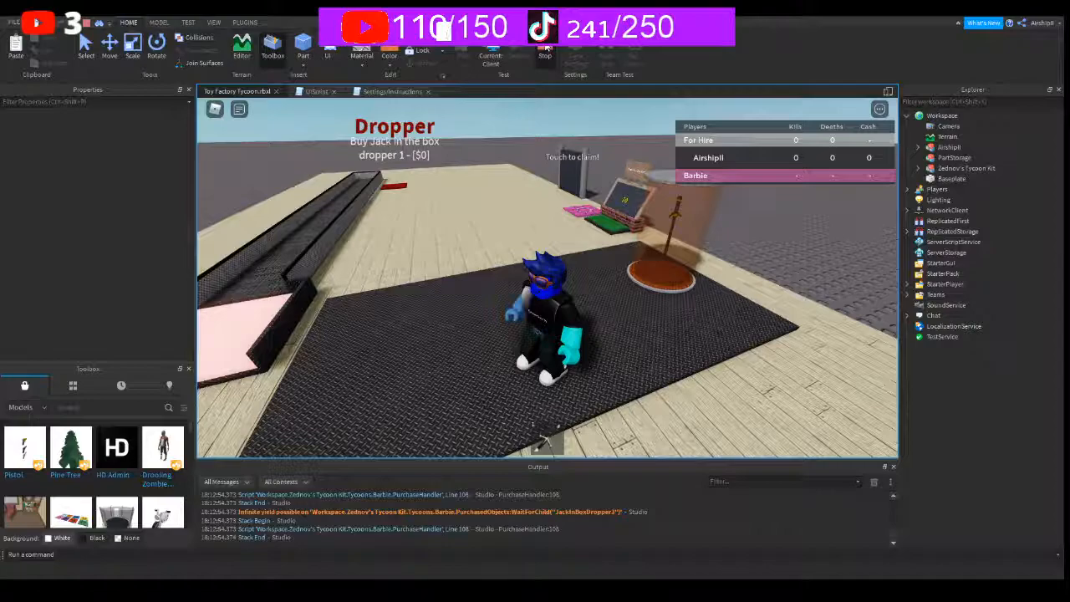
{"action": "left_click", "coordinate": [544, 52]}
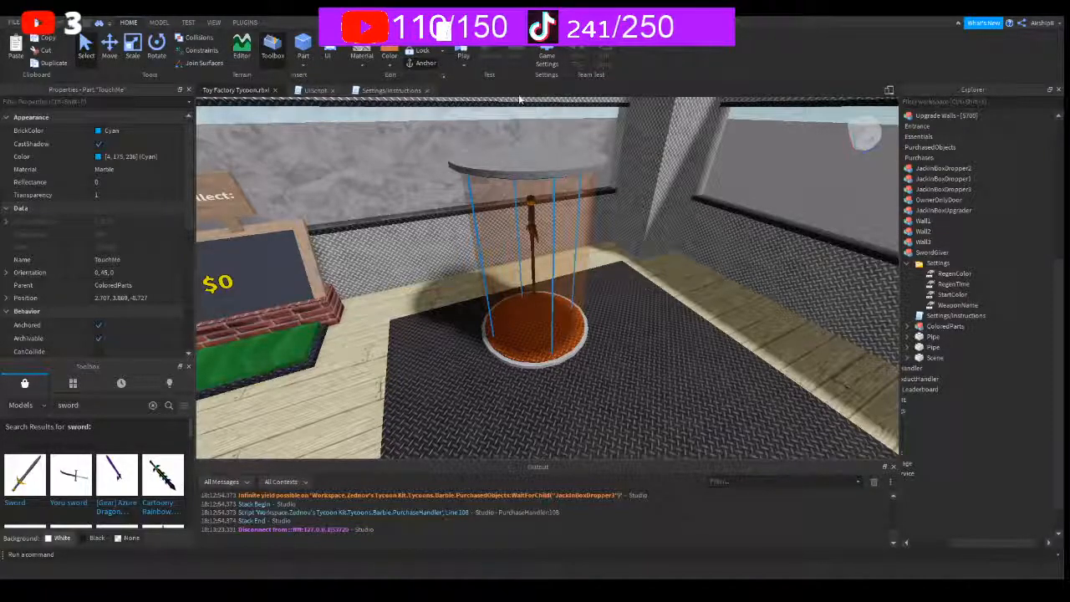
- Examine the tycoon's interior and the purchase buttons in its Buttons group
{"action": "right_click_drag", "start_coordinate": [618, 201], "coordinate": [623, 200]}
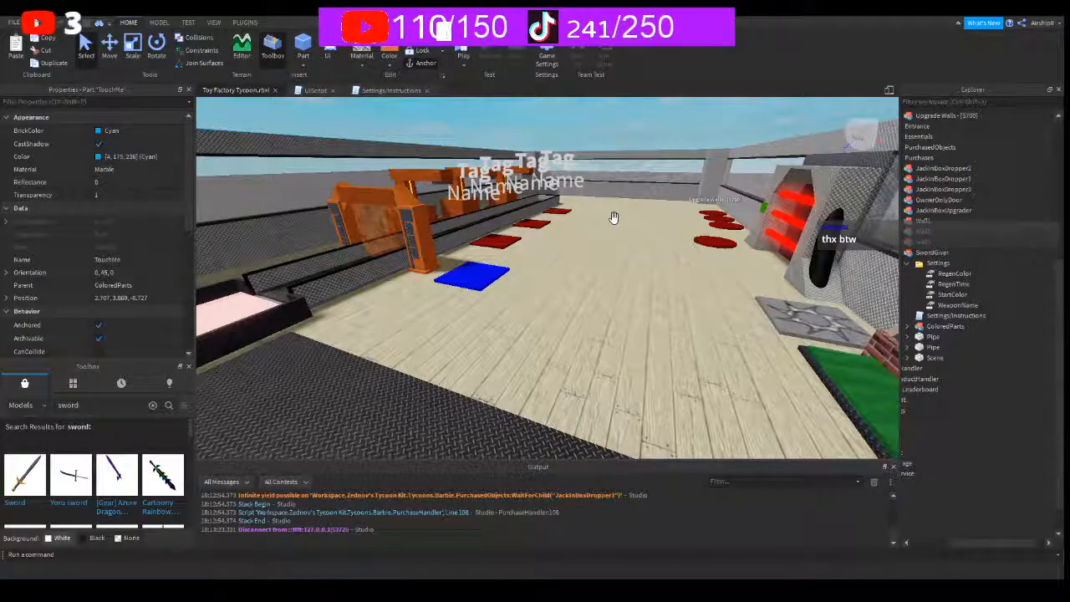
{"action": "right_click_drag", "start_coordinate": [589, 235], "coordinate": [599, 243]}
{"action": "key", "text": "s"}
{"action": "scroll", "coordinate": [599, 244], "scroll_direction": "up", "scroll_amount": 2}
{"action": "scroll", "coordinate": [599, 243], "scroll_direction": "down", "scroll_amount": 2}
{"action": "left_click", "coordinate": [908, 264]}
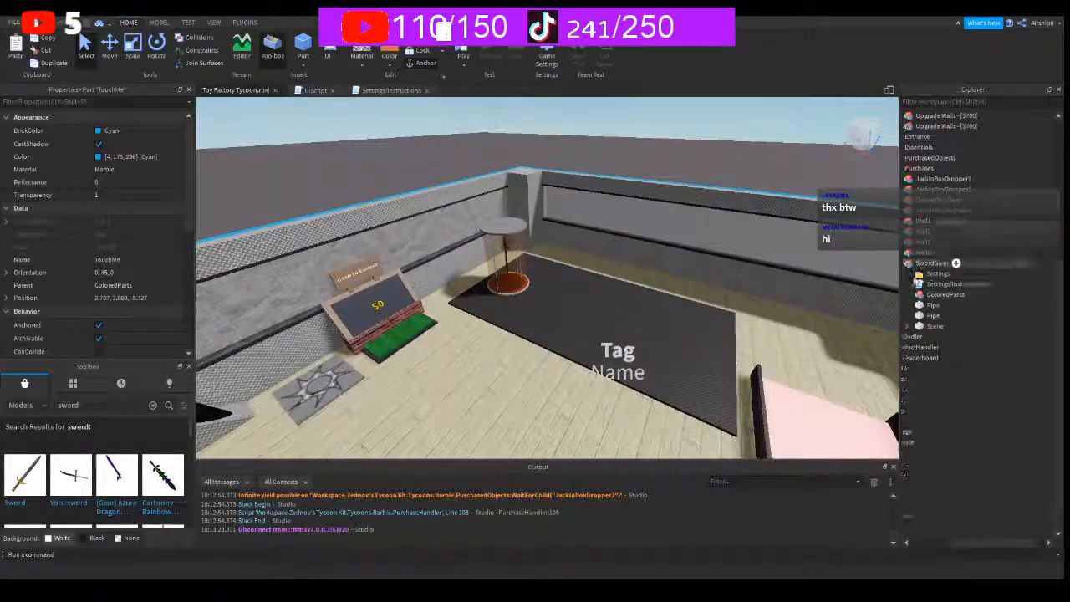
{"action": "left_click_drag", "start_coordinate": [972, 544], "coordinate": [956, 542]}
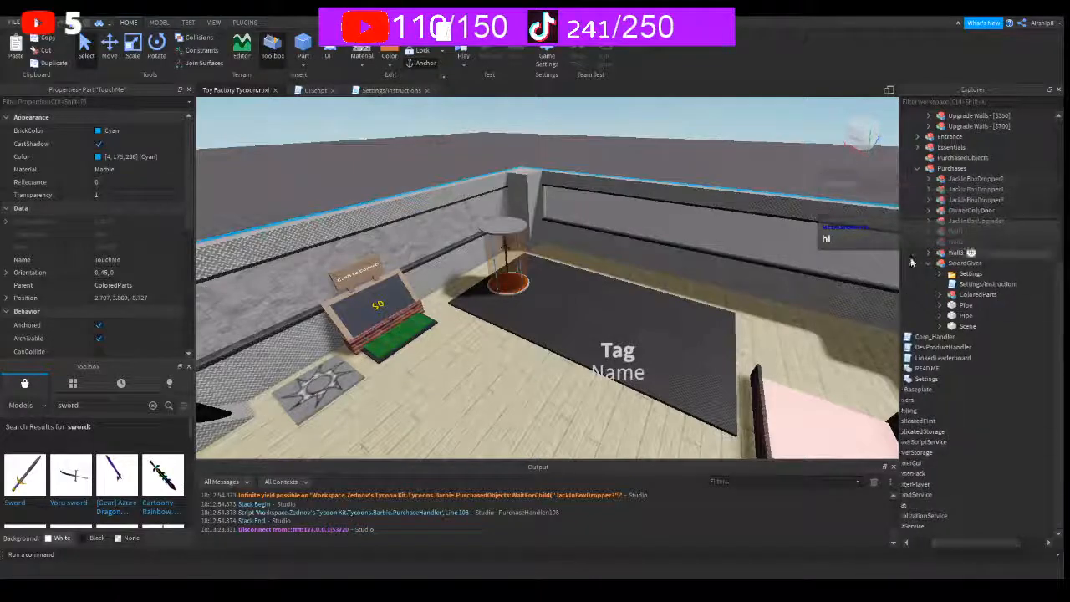
{"action": "scroll", "coordinate": [911, 261], "scroll_direction": "up", "scroll_amount": 3}
{"action": "left_click", "coordinate": [978, 189]}
{"action": "right_click_drag", "start_coordinate": [667, 240], "coordinate": [665, 241]}
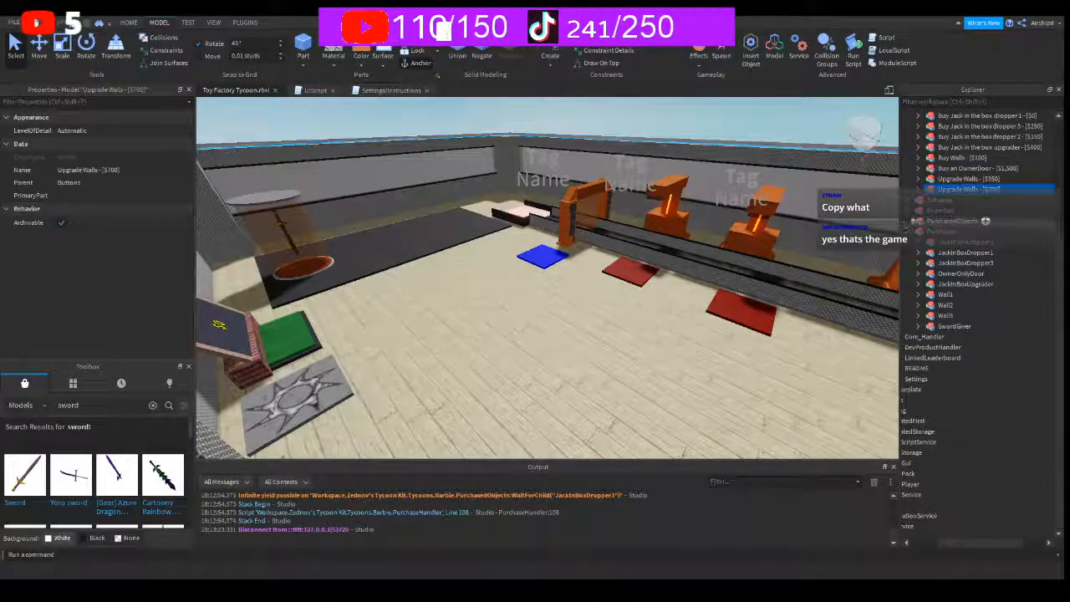
{"action": "scroll", "coordinate": [966, 194], "scroll_direction": "up", "scroll_amount": 1}
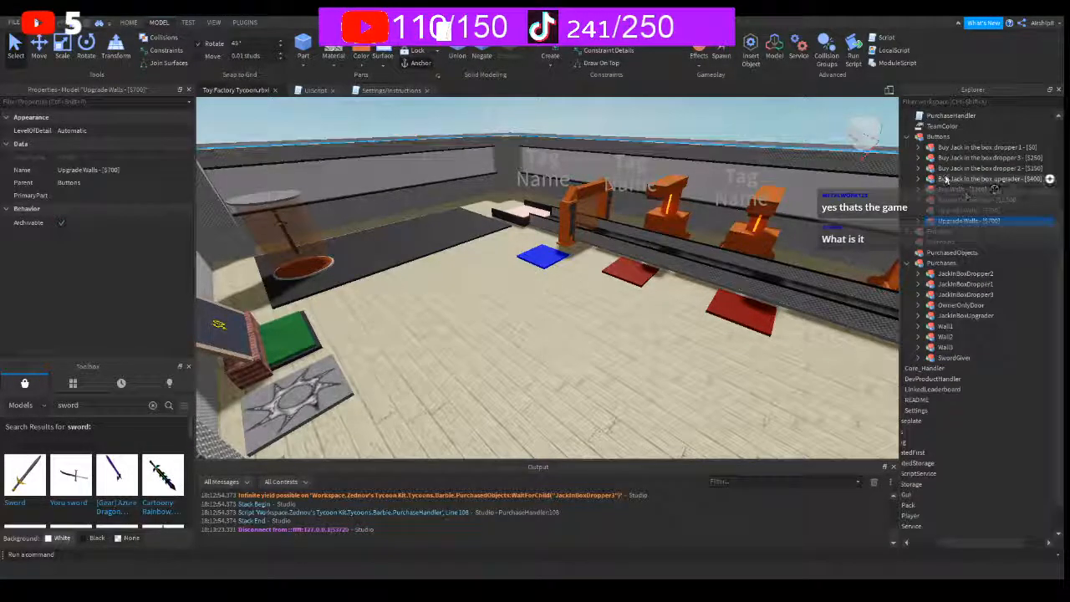
- Duplicate the "Buy Jack in the box upgrader - [$400]" button and move the copy onto the dark floor in front of the sword giver
{"action": "left_click", "coordinate": [943, 179]}
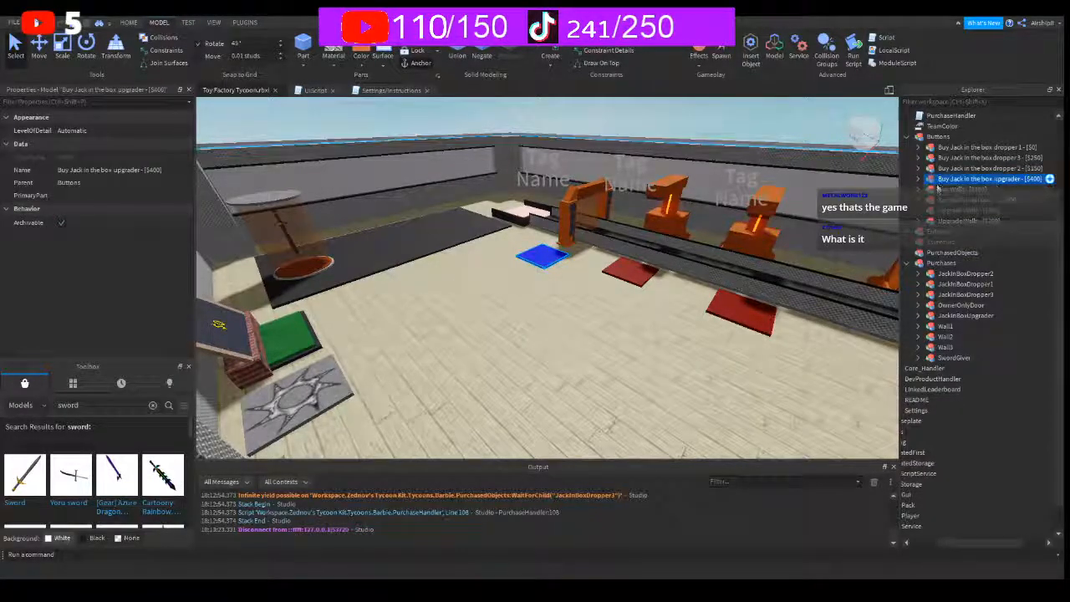
{"action": "key", "text": "ctrl+d"}
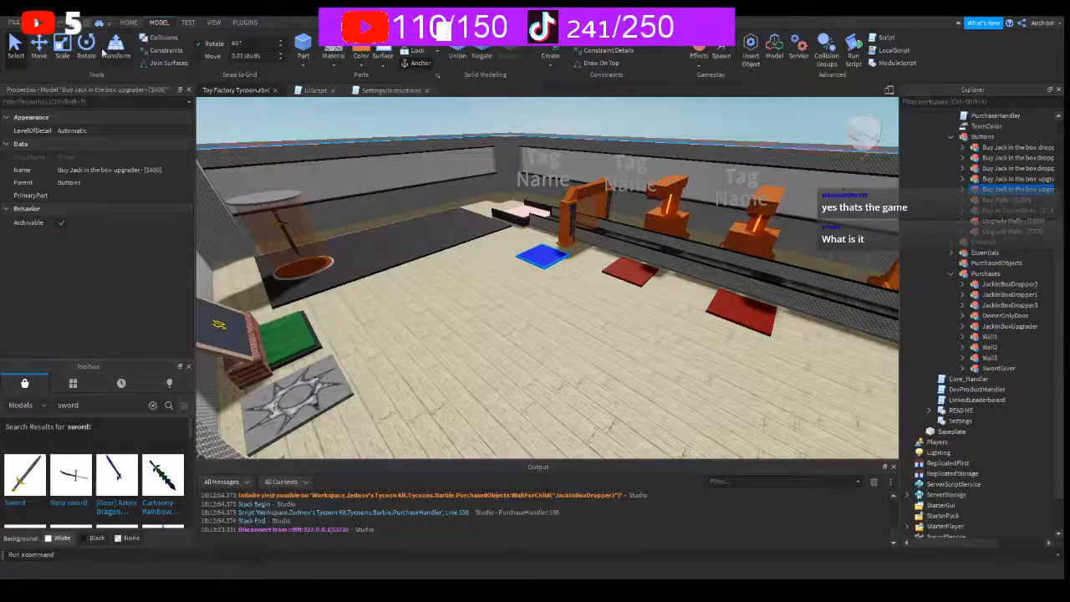
{"action": "left_click", "coordinate": [38, 46]}
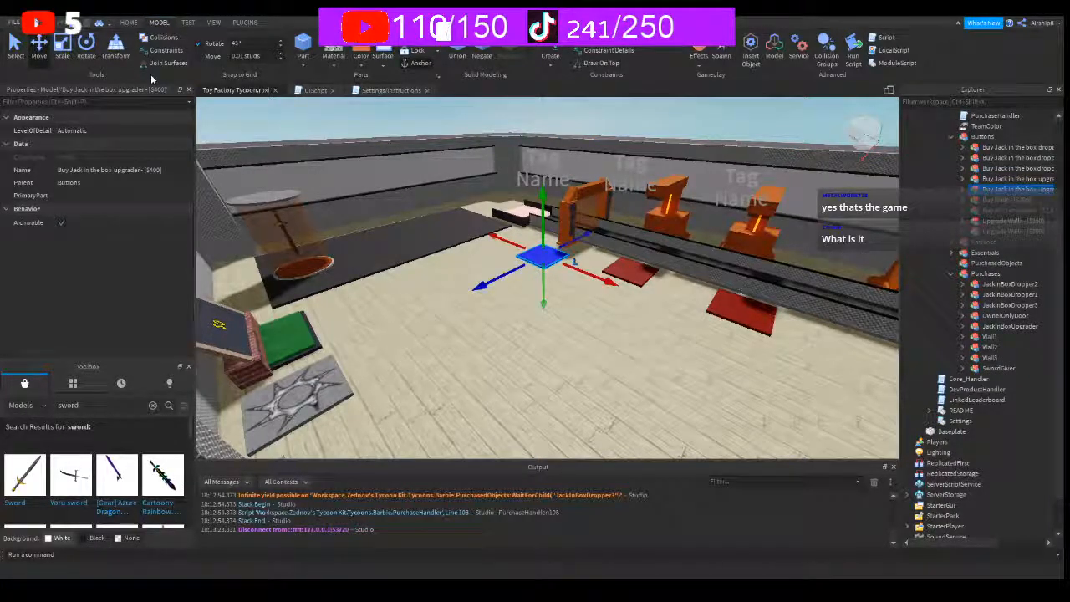
{"action": "left_click_drag", "start_coordinate": [481, 286], "coordinate": [335, 359]}
{"action": "left_click_drag", "start_coordinate": [445, 379], "coordinate": [404, 297]}
{"action": "right_click_drag", "start_coordinate": [490, 277], "coordinate": [492, 274]}
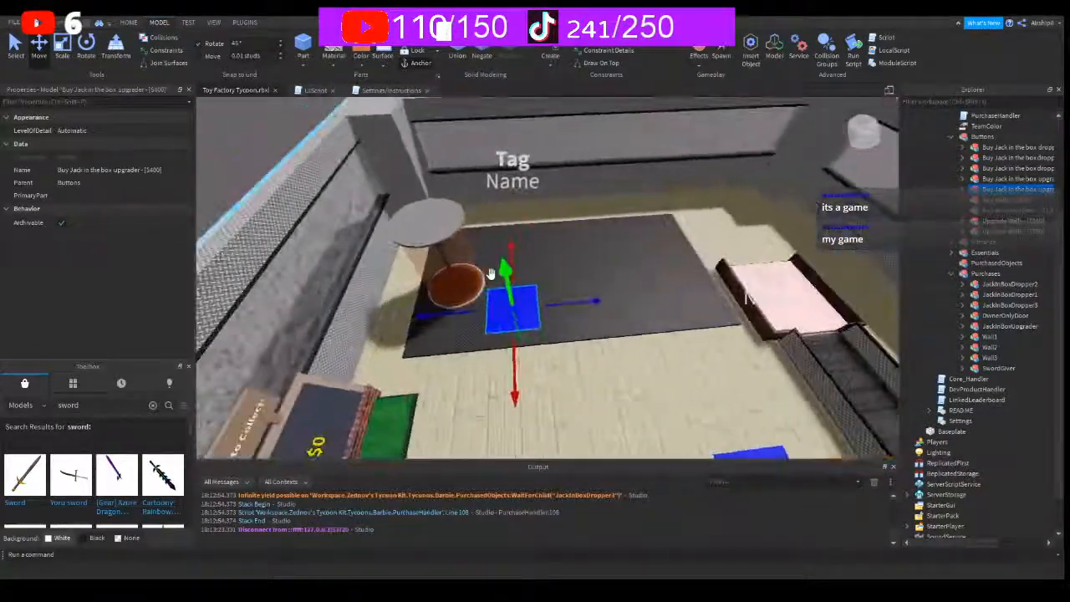
{"action": "scroll", "coordinate": [491, 274], "scroll_direction": "up", "scroll_amount": 2}
{"action": "left_click", "coordinate": [962, 190]}
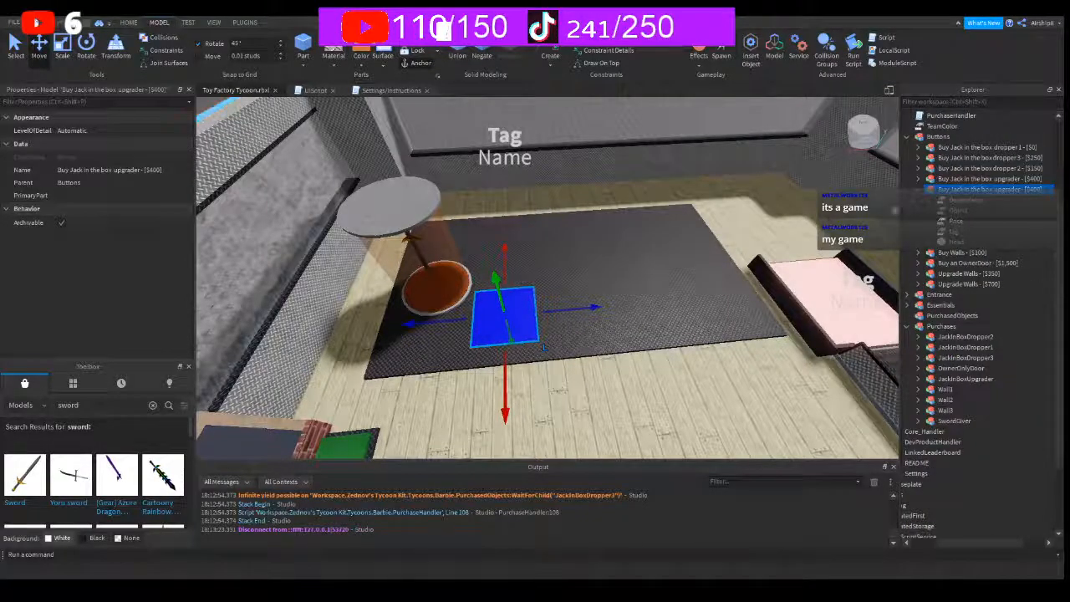
{"action": "left_click_drag", "start_coordinate": [410, 323], "coordinate": [316, 331]}
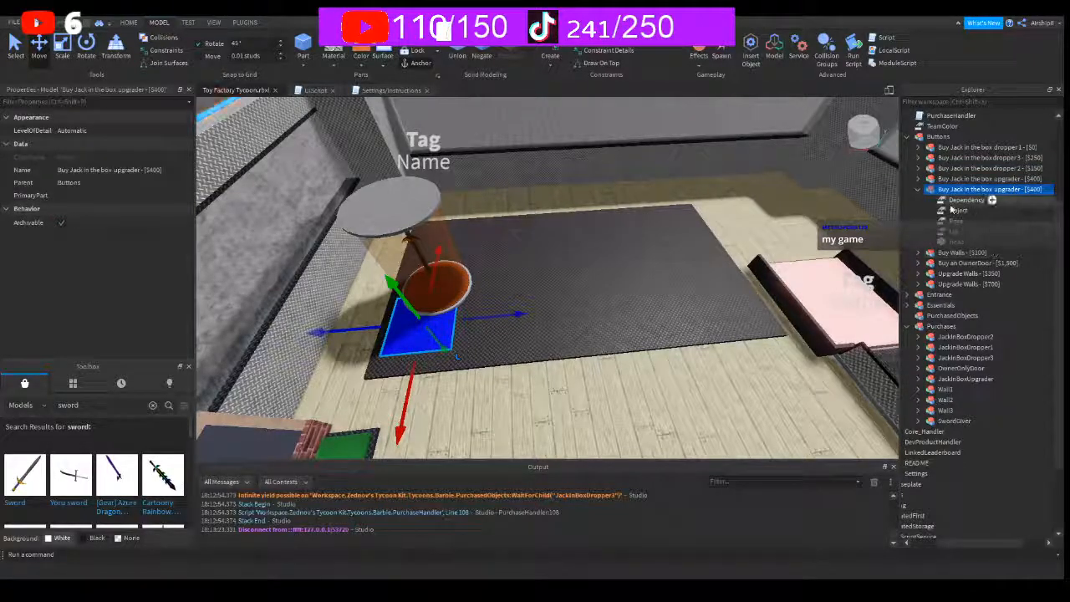
- Recolour the copied button's Head lime green and set its Dependency value to JackInBoxDropper2
{"action": "left_click", "coordinate": [945, 242]}
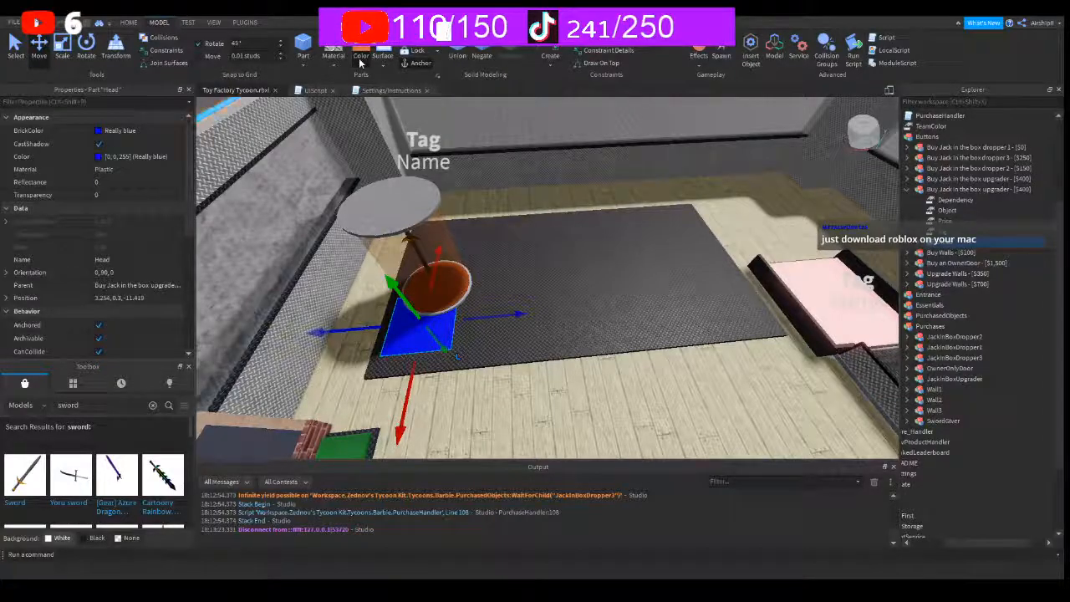
{"action": "left_click", "coordinate": [435, 128]}
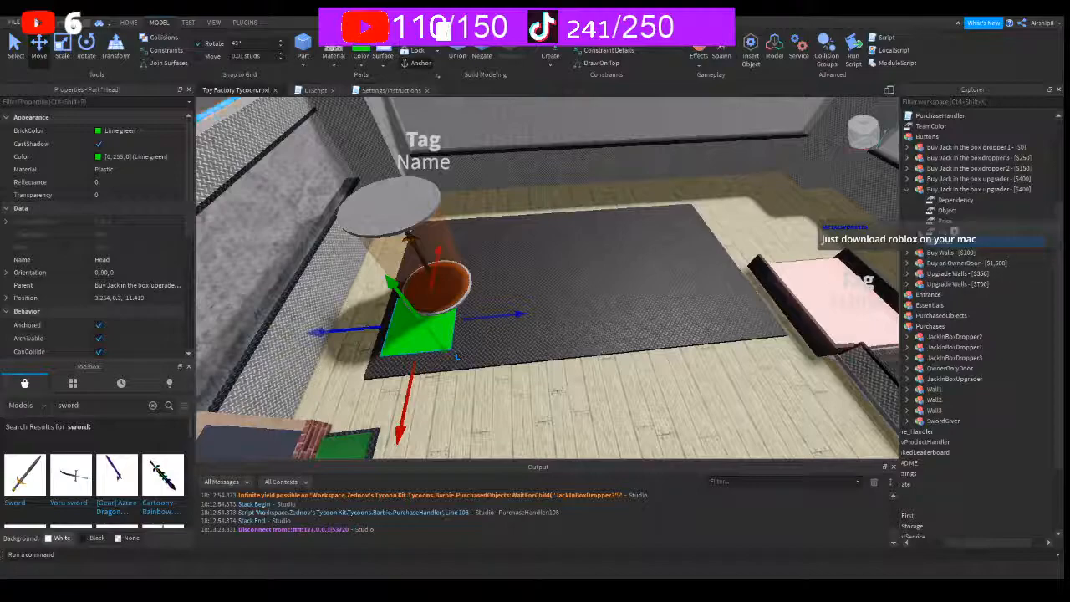
{"action": "left_click", "coordinate": [956, 199]}
{"action": "left_click", "coordinate": [125, 169]}
{"action": "left_click", "coordinate": [128, 170]}
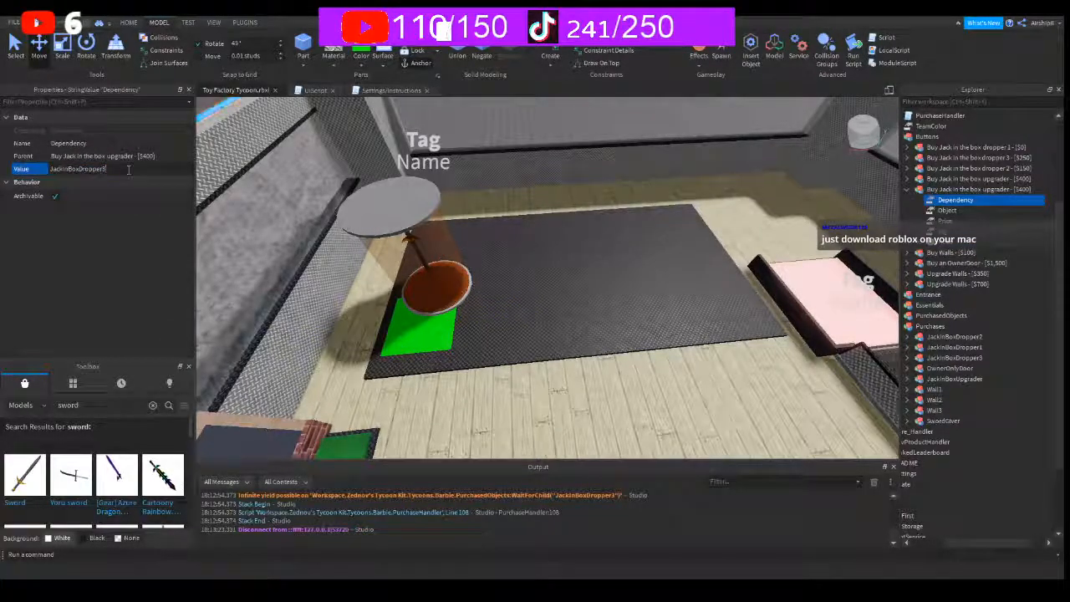
{"action": "key", "text": "BackSpace"}
{"action": "type", "text": "2"}
{"action": "key", "text": "Return"}
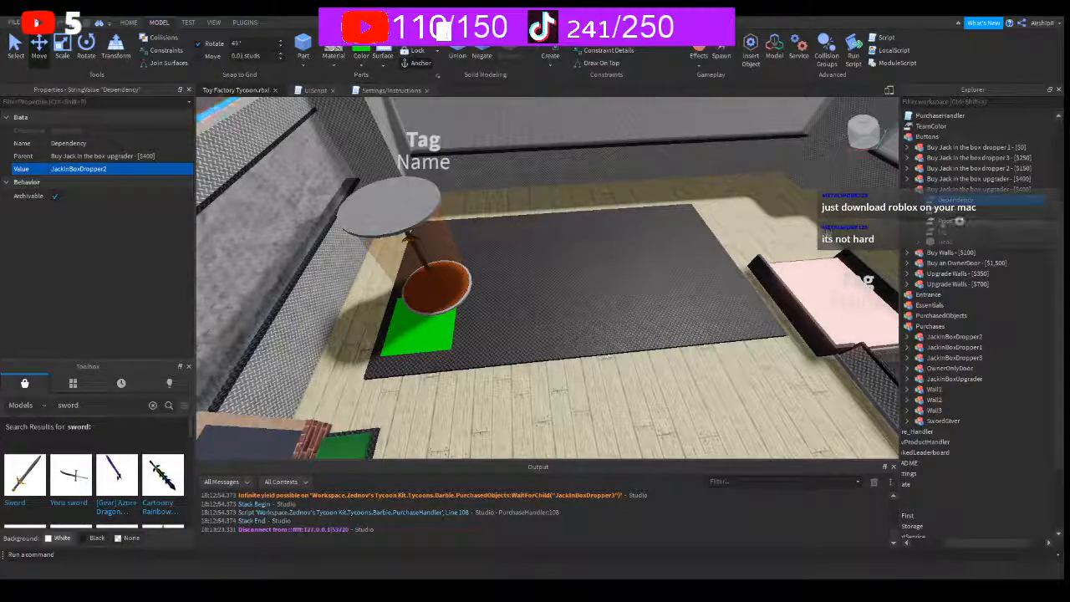
- Check the copied button's Object value and set its Price value to 500
{"action": "left_click", "coordinate": [945, 209]}
{"action": "left_click", "coordinate": [118, 168]}
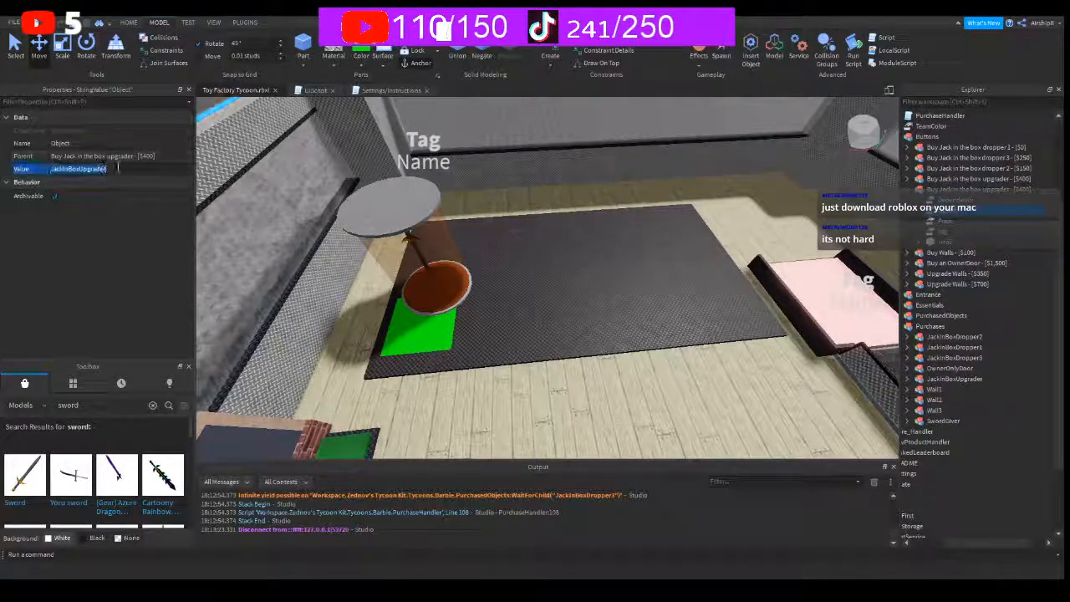
{"action": "left_click", "coordinate": [118, 168]}
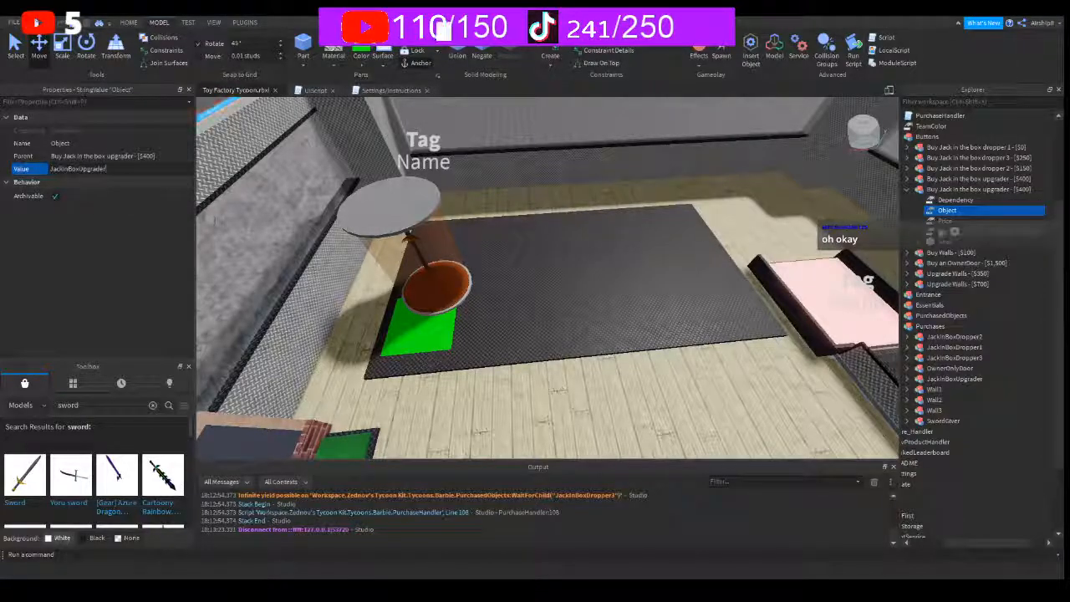
{"action": "left_click", "coordinate": [959, 221]}
{"action": "left_click", "coordinate": [100, 169]}
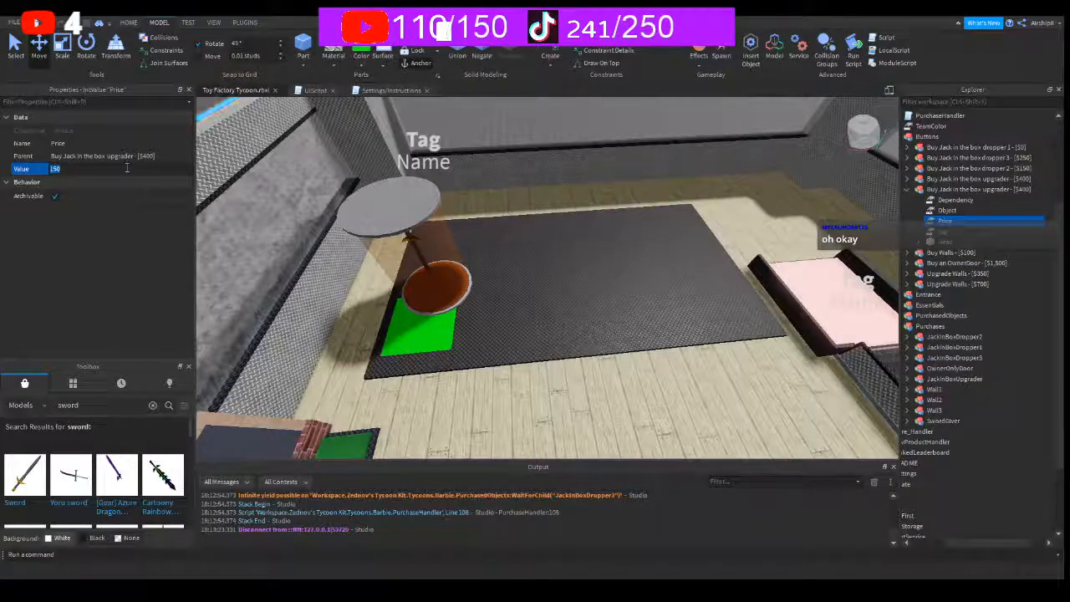
{"action": "type", "text": "5"}
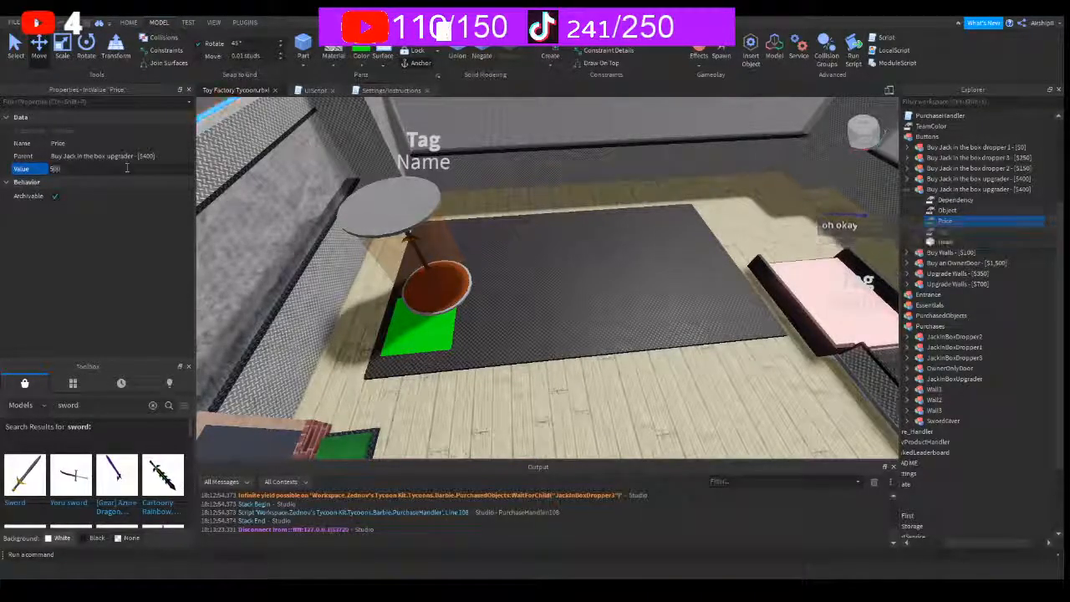
{"action": "type", "text": "00"}
{"action": "key", "text": "Return"}
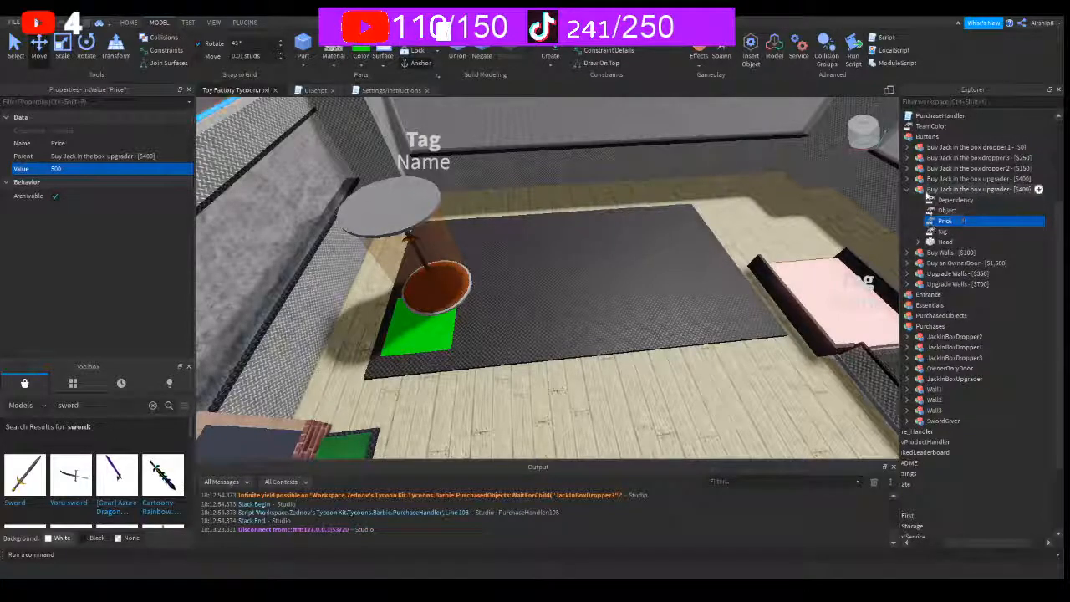
- Rename the copied button model as "Buy sword - [$500]"
{"action": "left_click", "coordinate": [995, 189]}
{"action": "key", "text": "Right"}
{"action": "key", "text": "Left"}
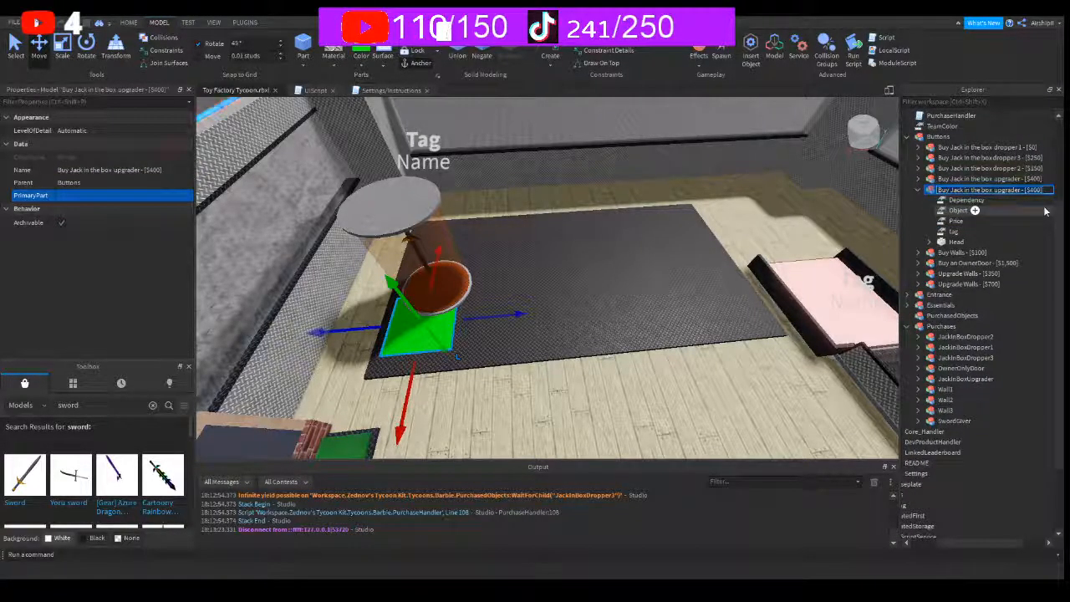
{"action": "type", "text": "500"}
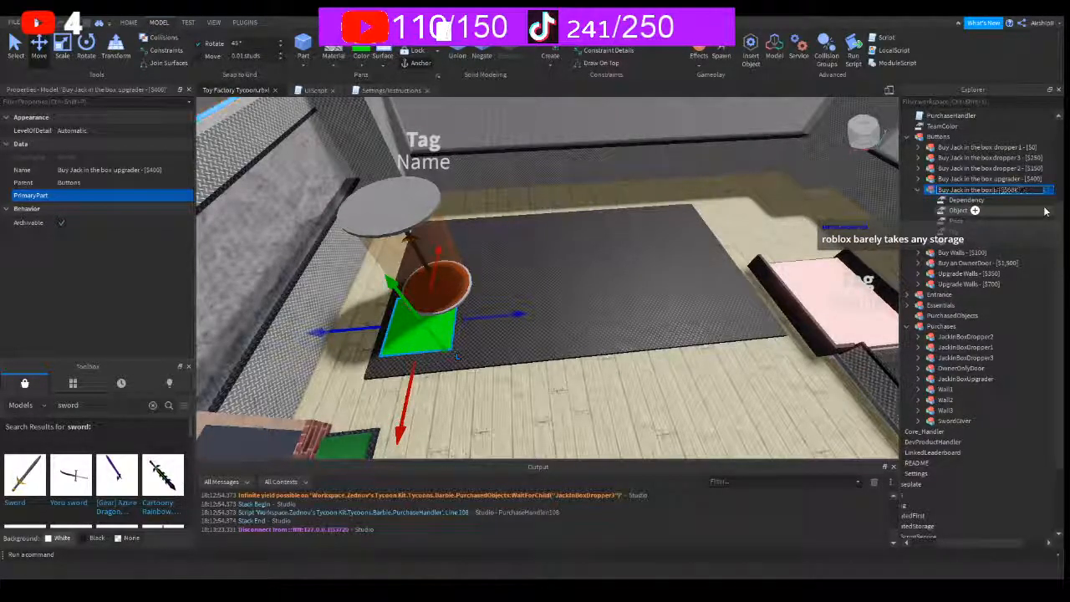
{"action": "key", "text": "BackSpace"}
{"action": "key", "text": "BackSpace"}
{"action": "key", "text": "BackSpace"}
{"action": "key", "text": "BackSpace"}
{"action": "key", "text": "BackSpace"}
{"action": "type", "text": "sword -"}
{"action": "key", "text": "Return"}
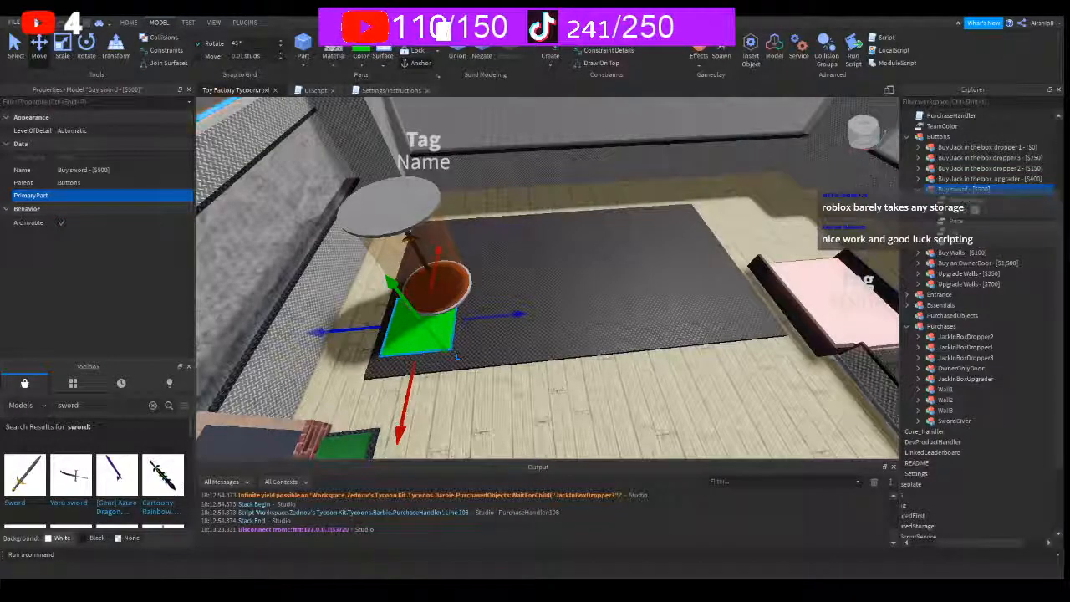
- Set the tag value of the "Buy sword - [$500]" button to Weapon and collapse the button's model
{"action": "left_click", "coordinate": [964, 230]}
{"action": "left_click", "coordinate": [142, 172]}
{"action": "type", "text": "Iteapon"}
{"action": "key", "text": "Return"}
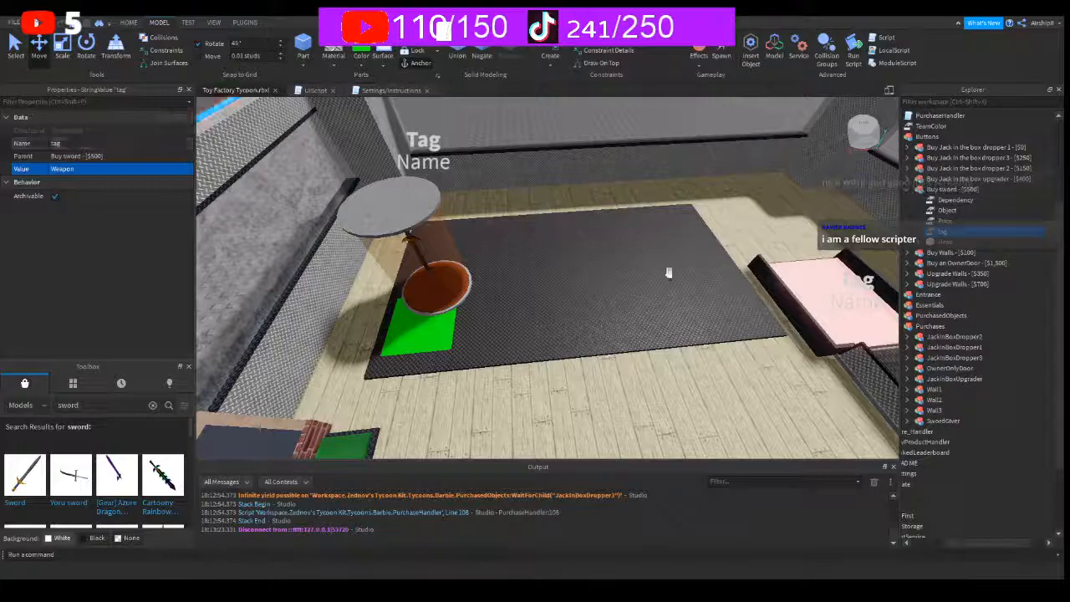
{"action": "left_click", "coordinate": [953, 242]}
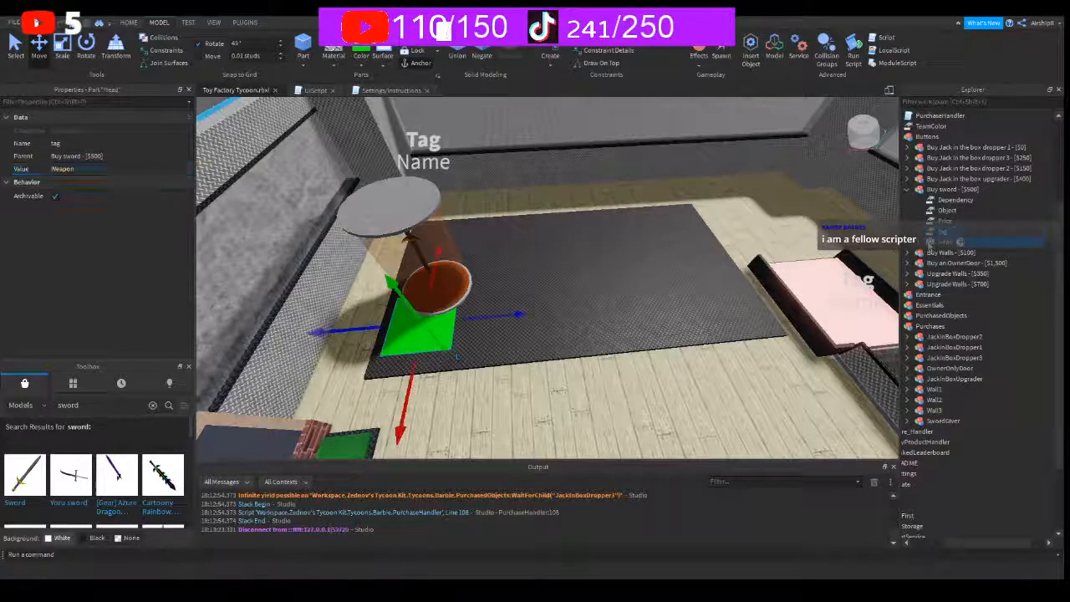
{"action": "left_click", "coordinate": [908, 190]}
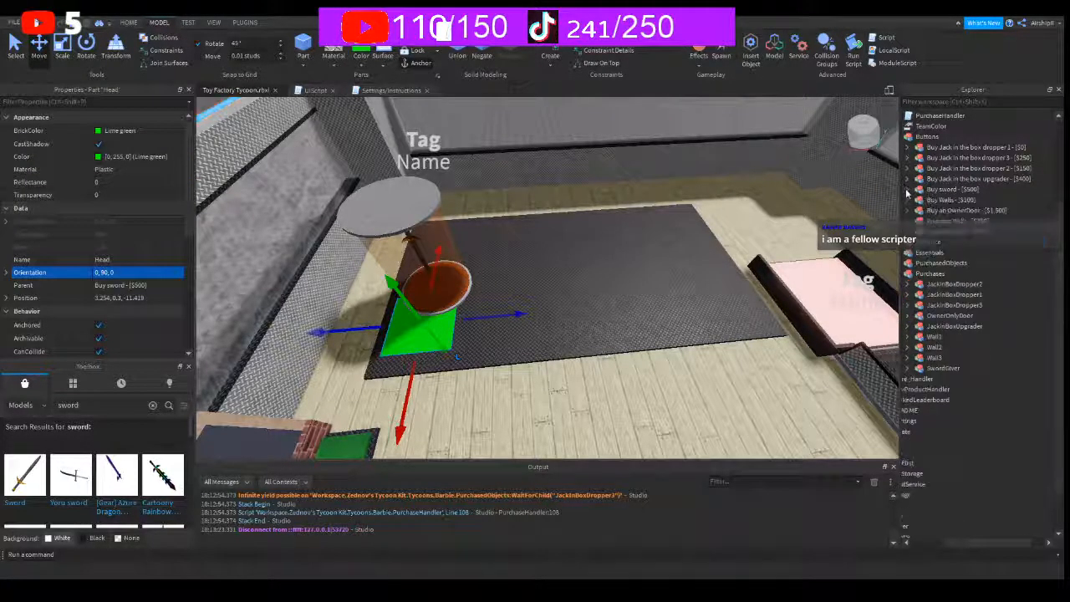
{"action": "left_click", "coordinate": [952, 191]}
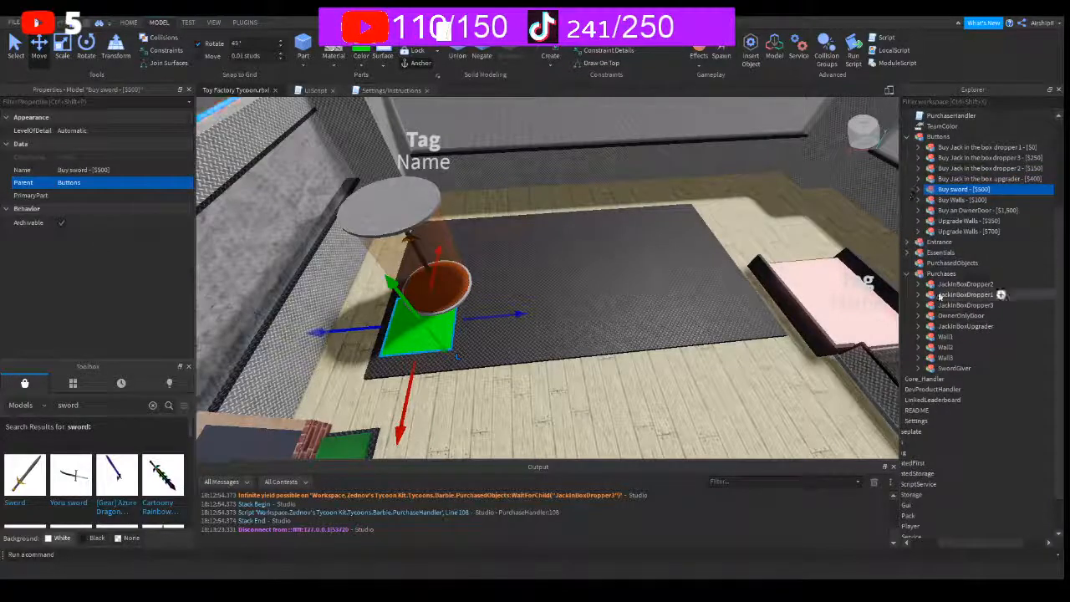
- Move the SwordGiver model back towards the corner of the dark floor, clear of the green buy button
{"action": "left_click", "coordinate": [945, 371]}
{"action": "left_click_drag", "start_coordinate": [392, 348], "coordinate": [381, 304]}
{"action": "left_click_drag", "start_coordinate": [508, 225], "coordinate": [497, 218]}
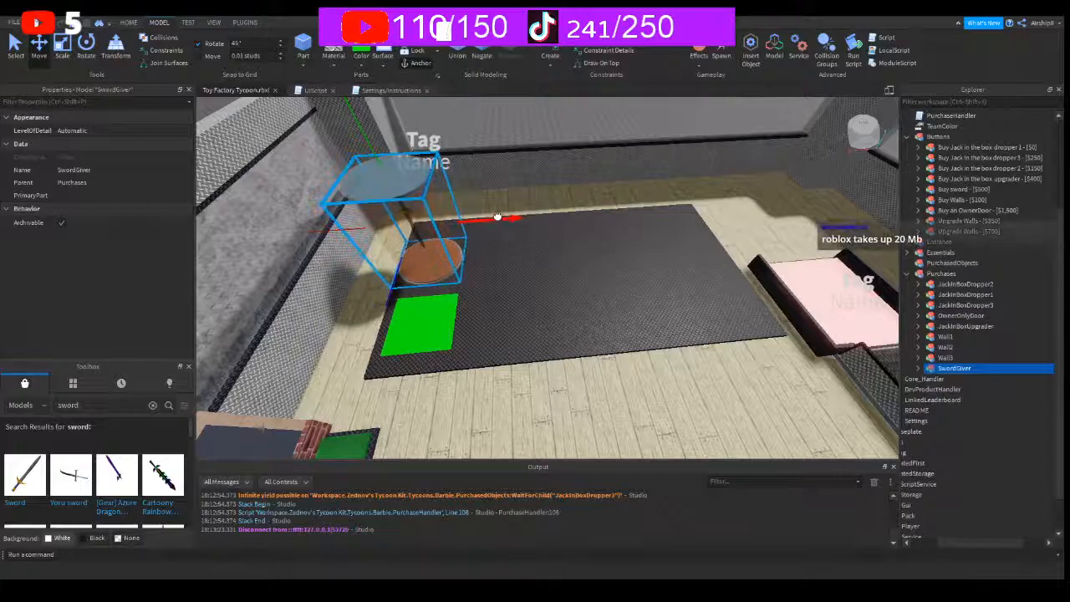
{"action": "left_click_drag", "start_coordinate": [404, 305], "coordinate": [390, 287]}
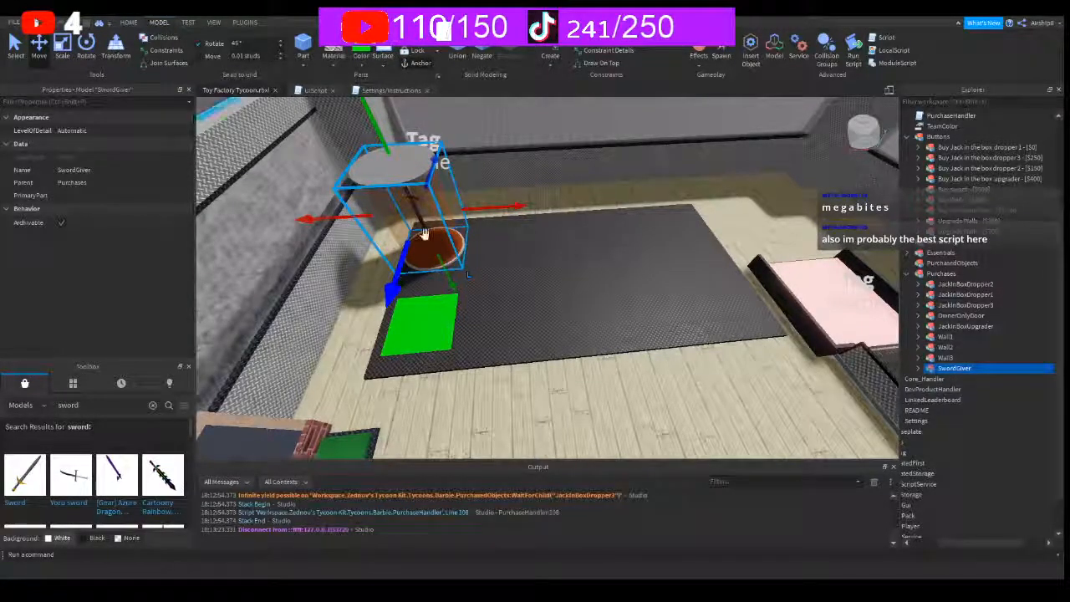
{"action": "mouse_move", "coordinate": [963, 369]}
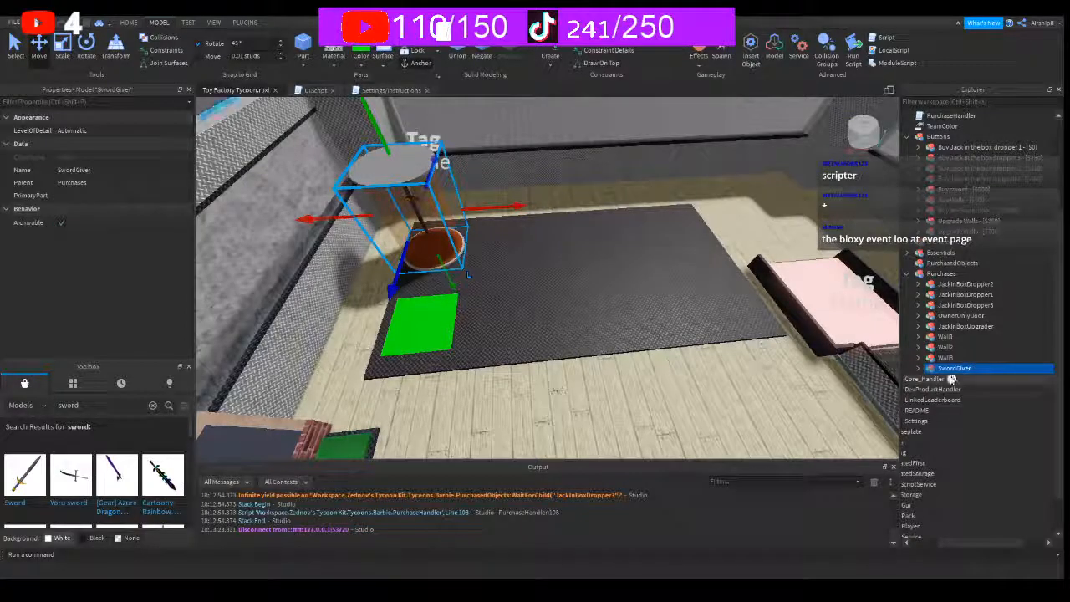
- Set the Price value of the "Buy Jack in the box dropper 3 - [$250]" button to 250
{"action": "left_click", "coordinate": [908, 273]}
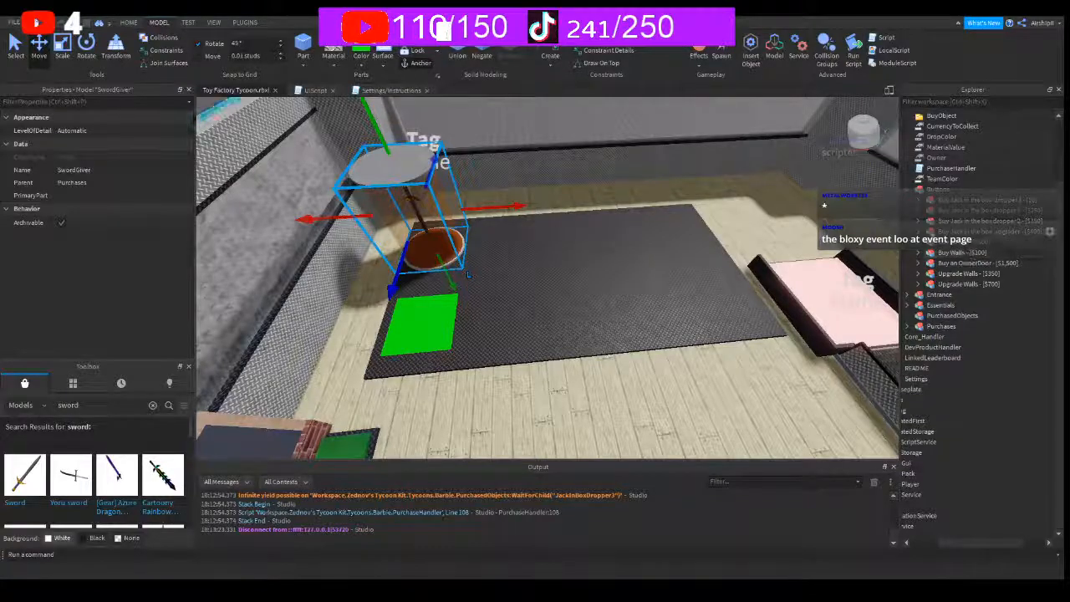
{"action": "left_click", "coordinate": [920, 220]}
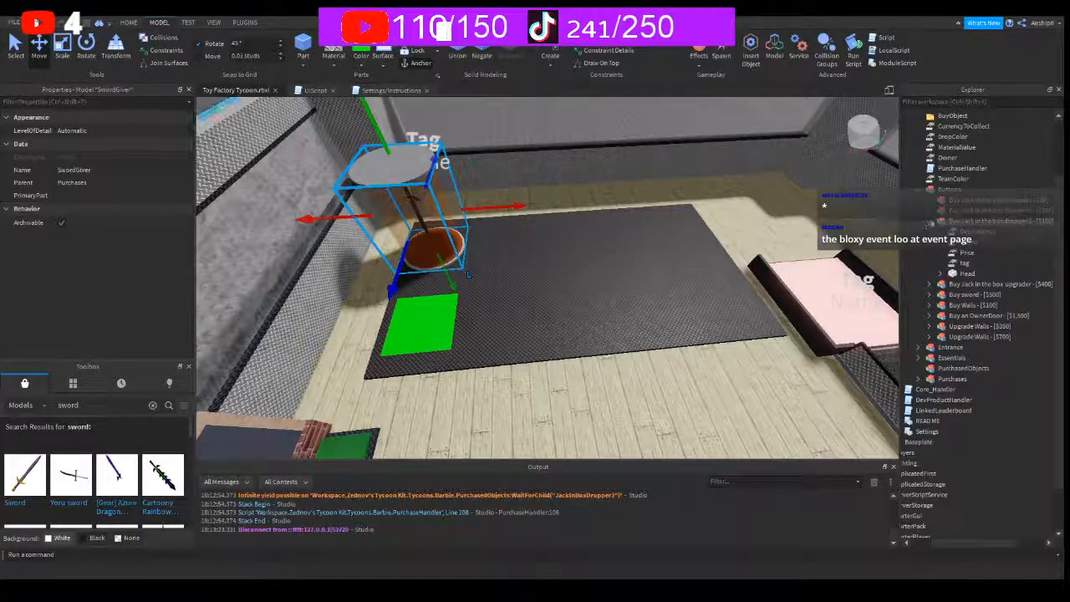
{"action": "left_click", "coordinate": [929, 222]}
{"action": "left_click", "coordinate": [930, 210]}
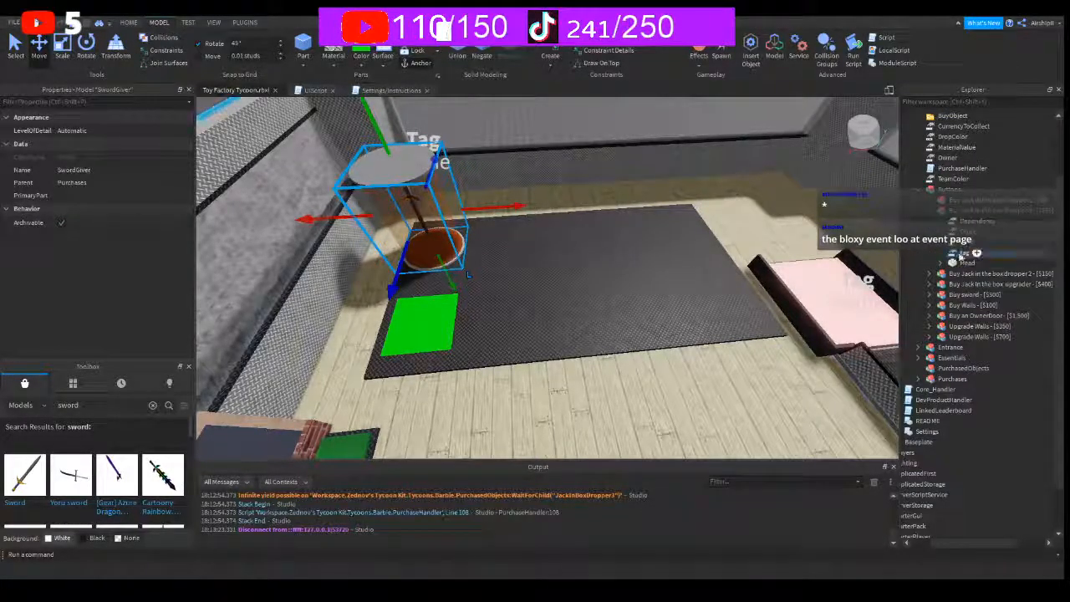
{"action": "left_click", "coordinate": [961, 254]}
{"action": "left_click", "coordinate": [957, 242]}
{"action": "left_click", "coordinate": [95, 168]}
{"action": "type", "text": "250"}
{"action": "key", "text": "Return"}
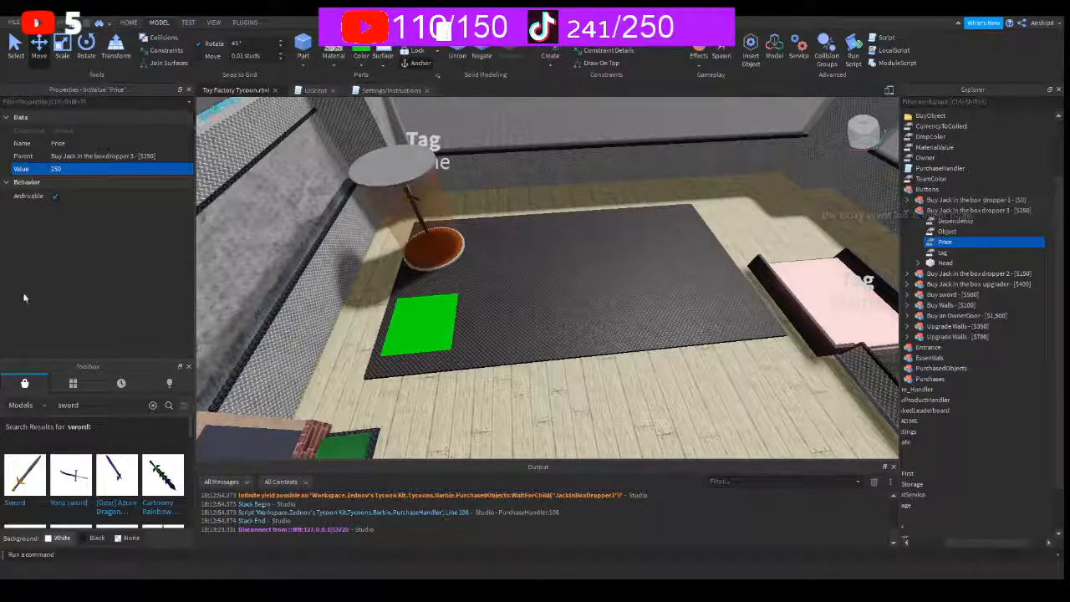
- Set the Price value of the "Buy Jack in the box upgrader - [$400]" button to 400
{"action": "left_click", "coordinate": [908, 200]}
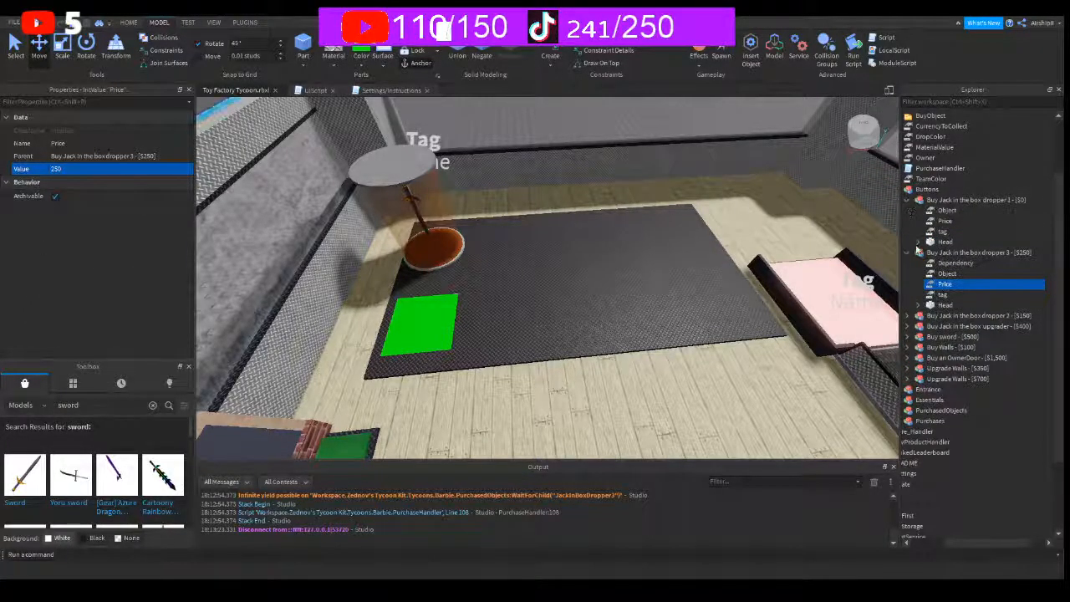
{"action": "left_click", "coordinate": [907, 201]}
{"action": "left_click", "coordinate": [907, 211]}
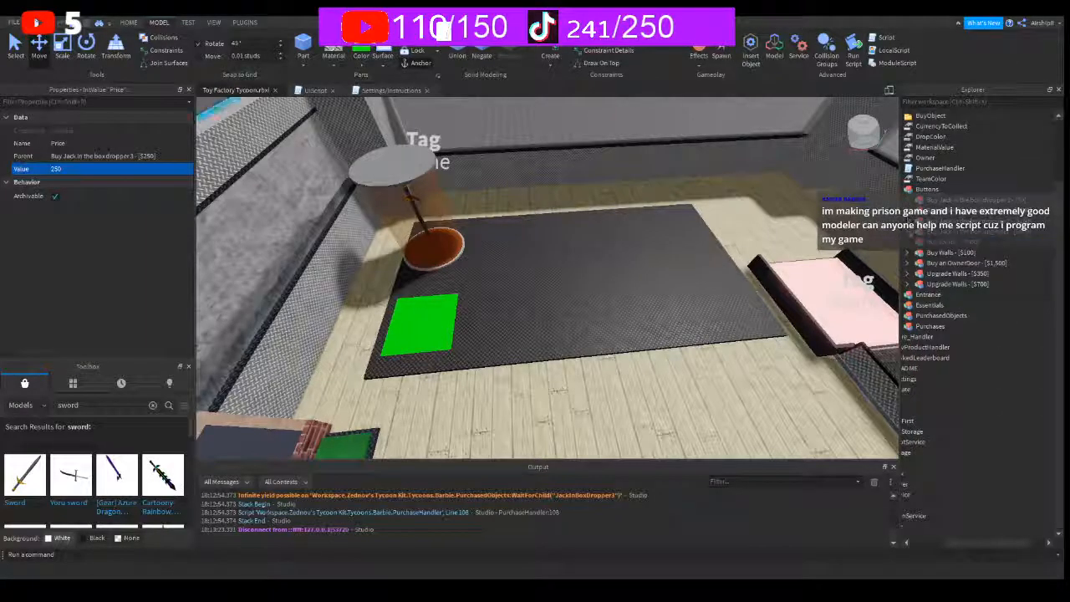
{"action": "left_click", "coordinate": [907, 242]}
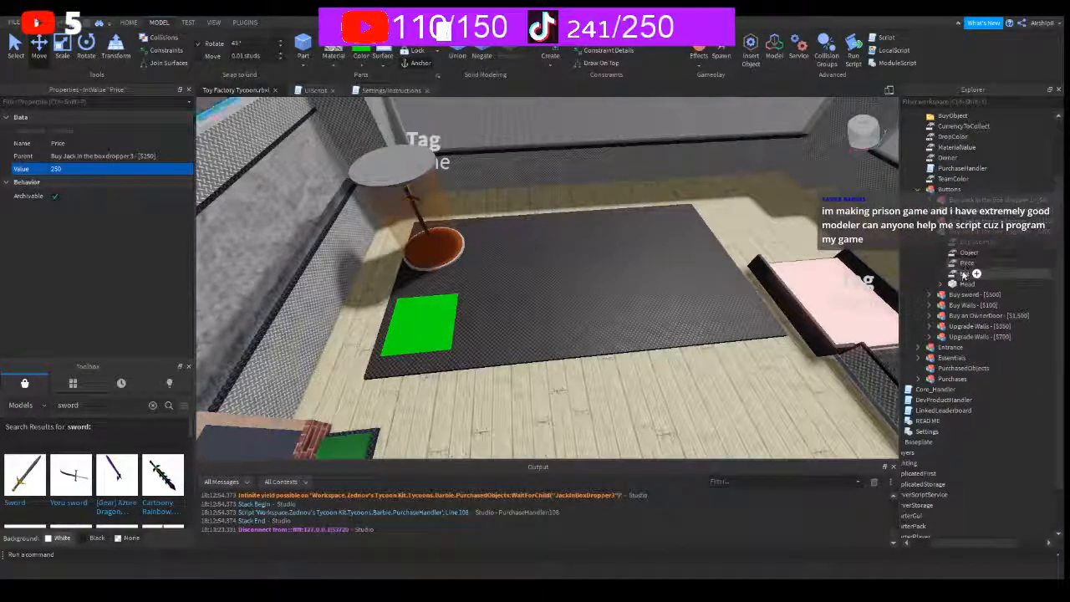
{"action": "left_click", "coordinate": [967, 262]}
{"action": "left_click", "coordinate": [101, 172]}
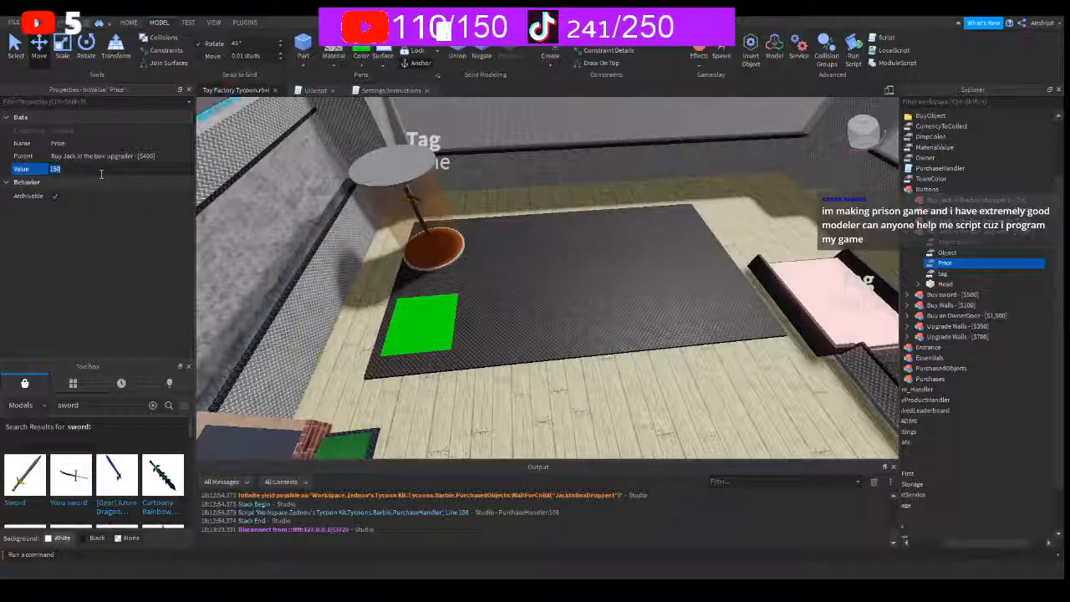
{"action": "key", "text": "Return"}
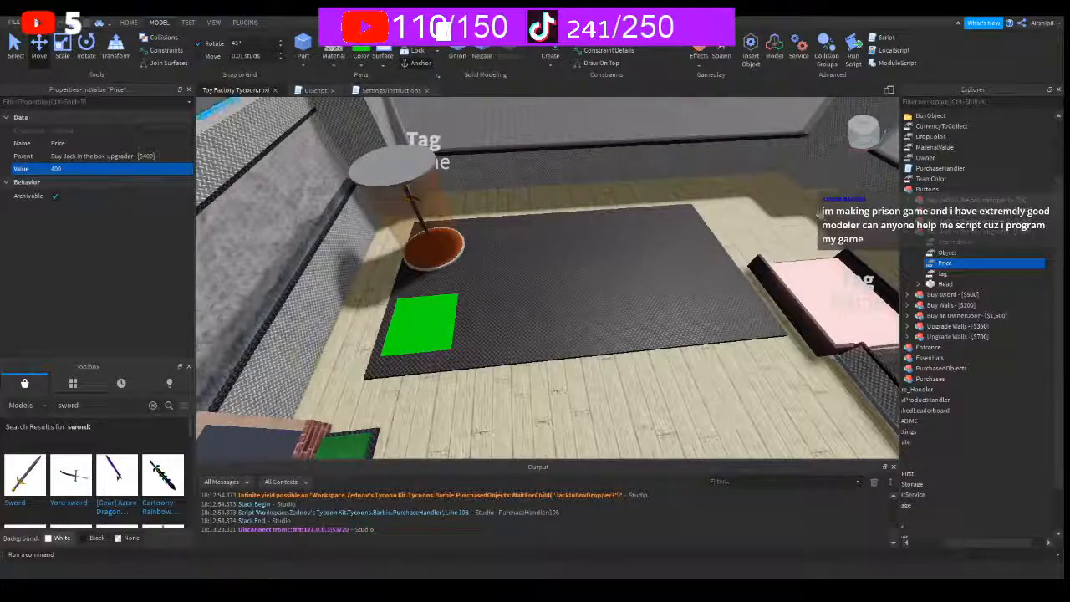
- Check the Price value of the "Buy sword - [$500]" button and save the place file
{"action": "left_click", "coordinate": [911, 242]}
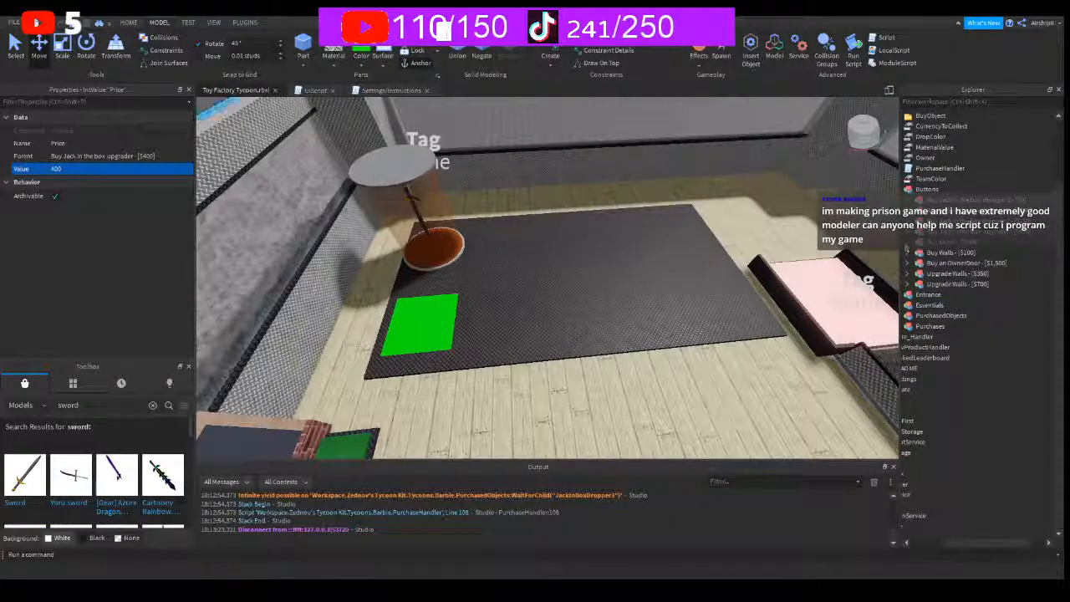
{"action": "left_click", "coordinate": [910, 242]}
{"action": "left_click", "coordinate": [945, 273]}
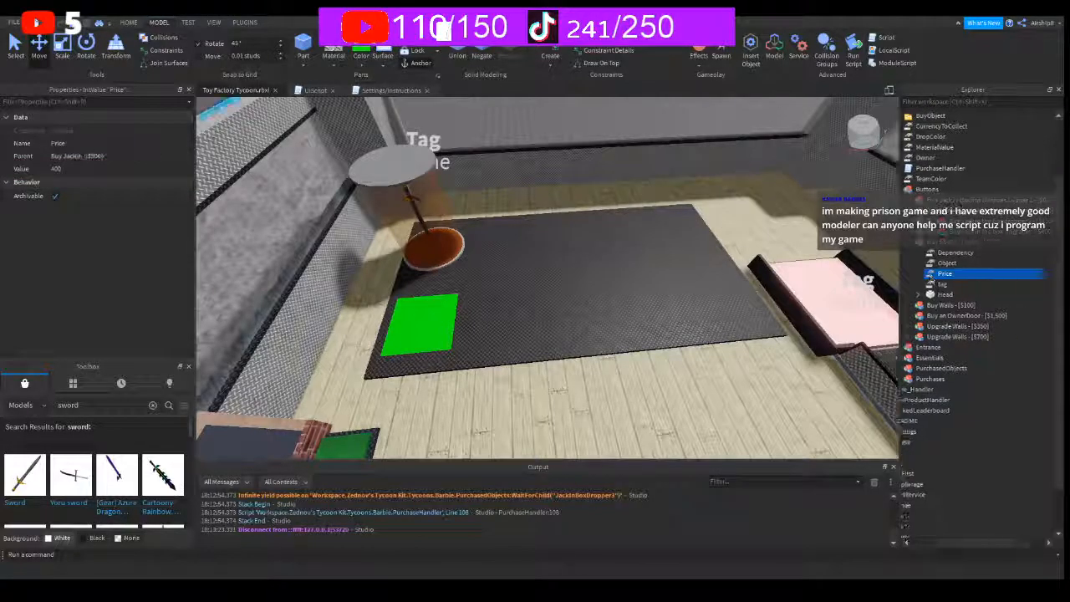
{"action": "key", "text": "ctrl+s"}
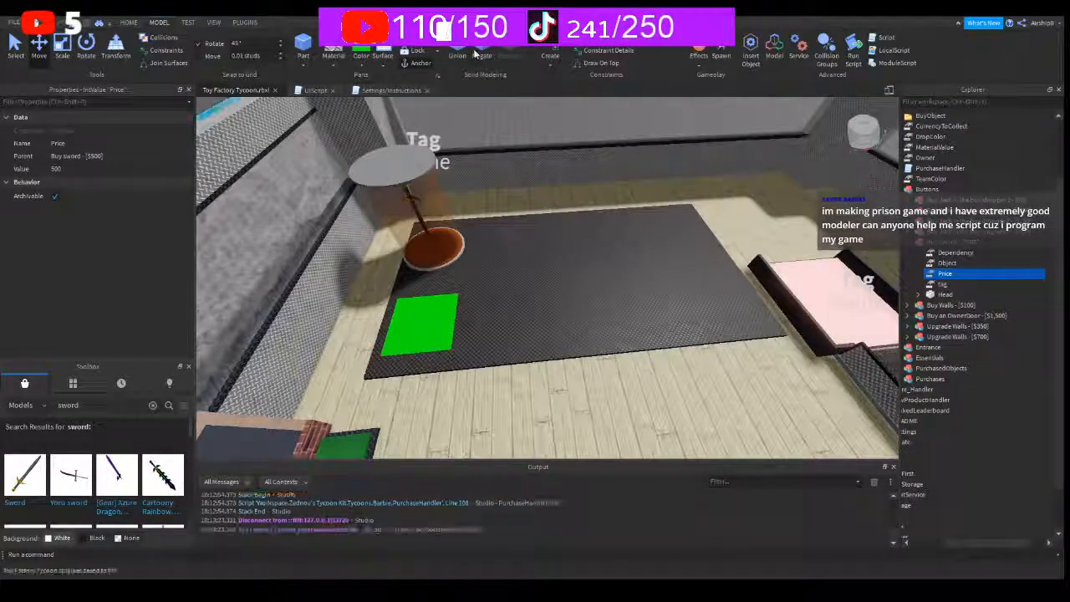
- Playtest the place, inspect the sword giver and its buy button around the dark floor, and stop the test
{"action": "left_click", "coordinate": [129, 23]}
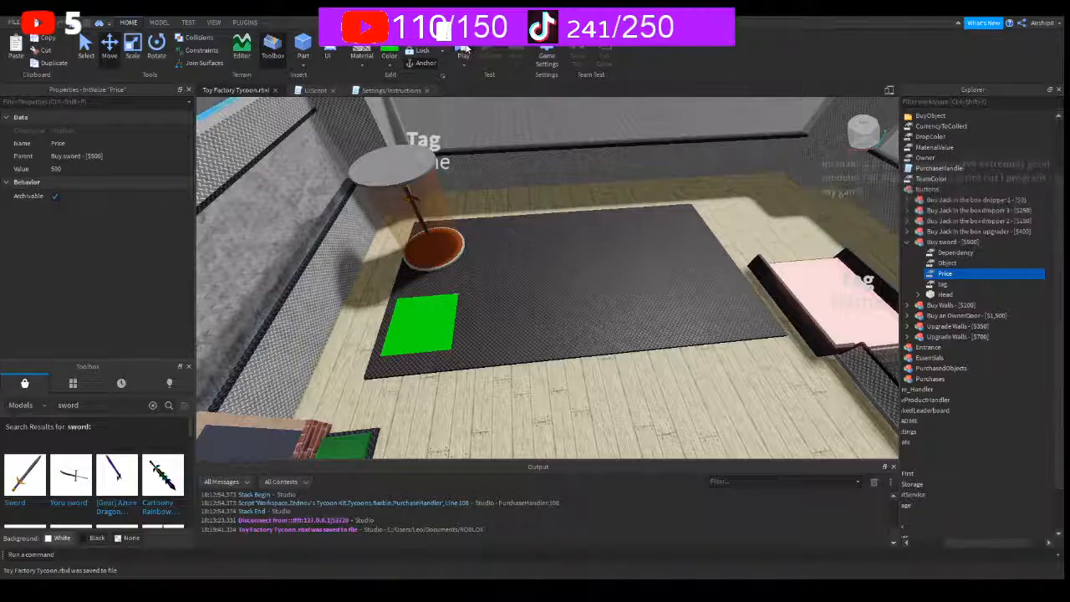
{"action": "left_click", "coordinate": [464, 51]}
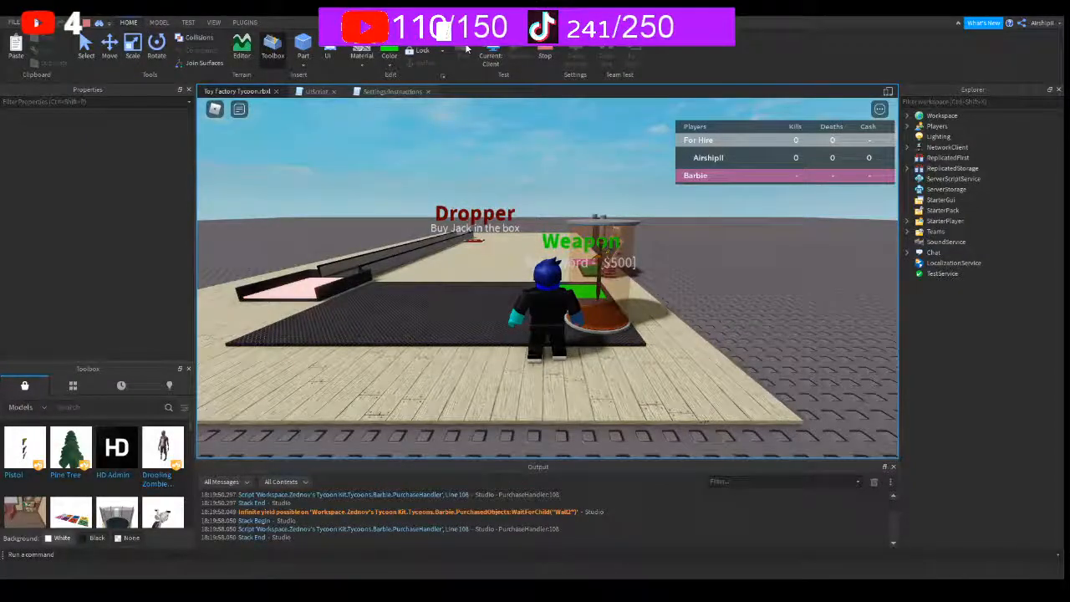
{"action": "key", "text": "w"}
{"action": "right_click_drag", "start_coordinate": [562, 306], "coordinate": [565, 311]}
{"action": "key", "text": "s"}
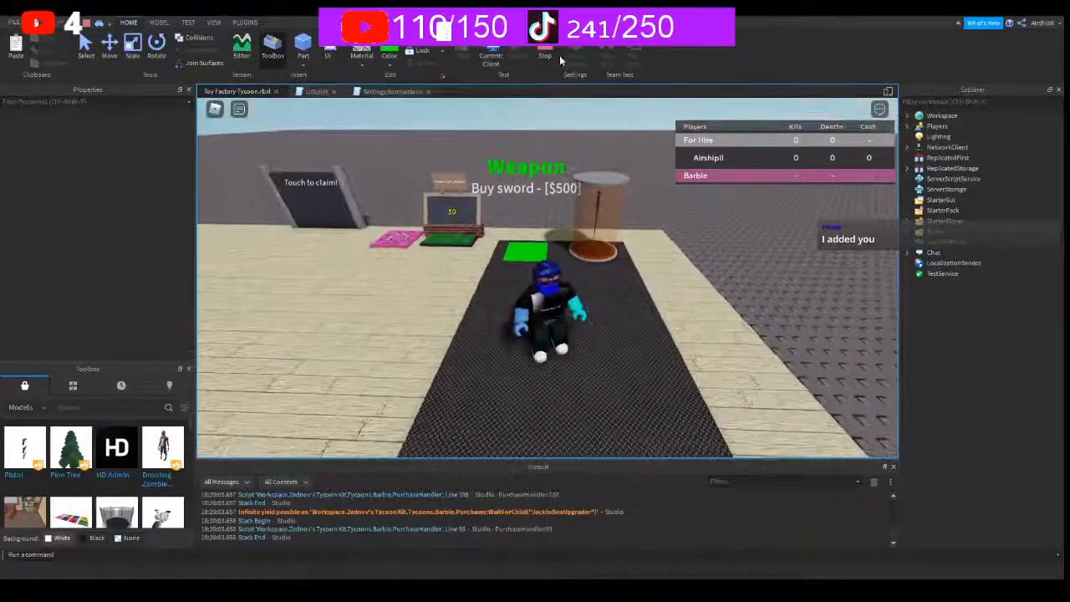
{"action": "left_click", "coordinate": [551, 54]}
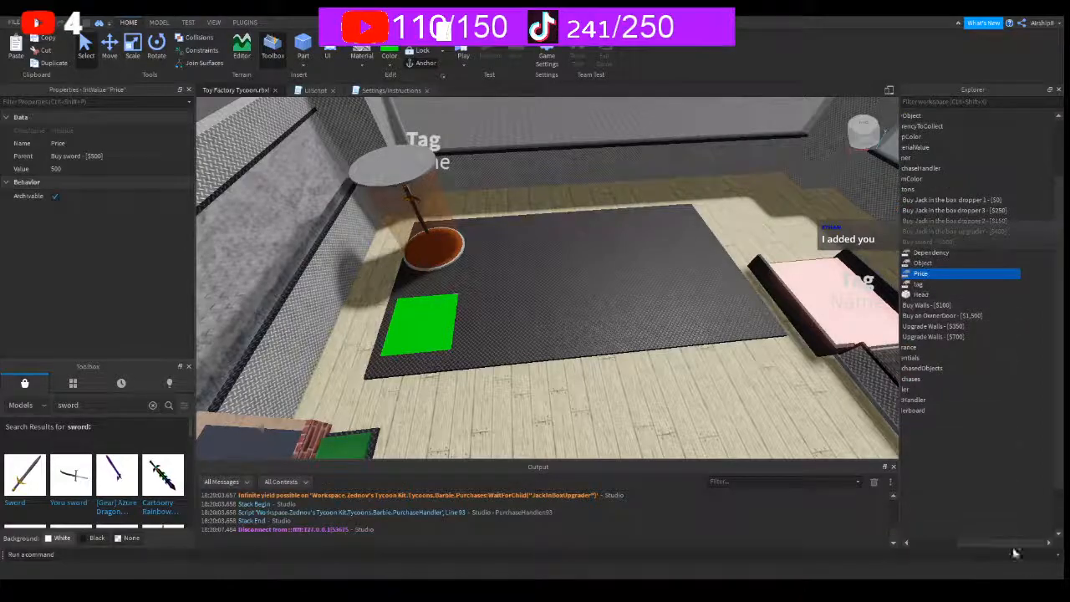
- Set the Object value of the "Buy sword - [$500]" button to SwordGiver
{"action": "left_click_drag", "start_coordinate": [1014, 545], "coordinate": [996, 533]}
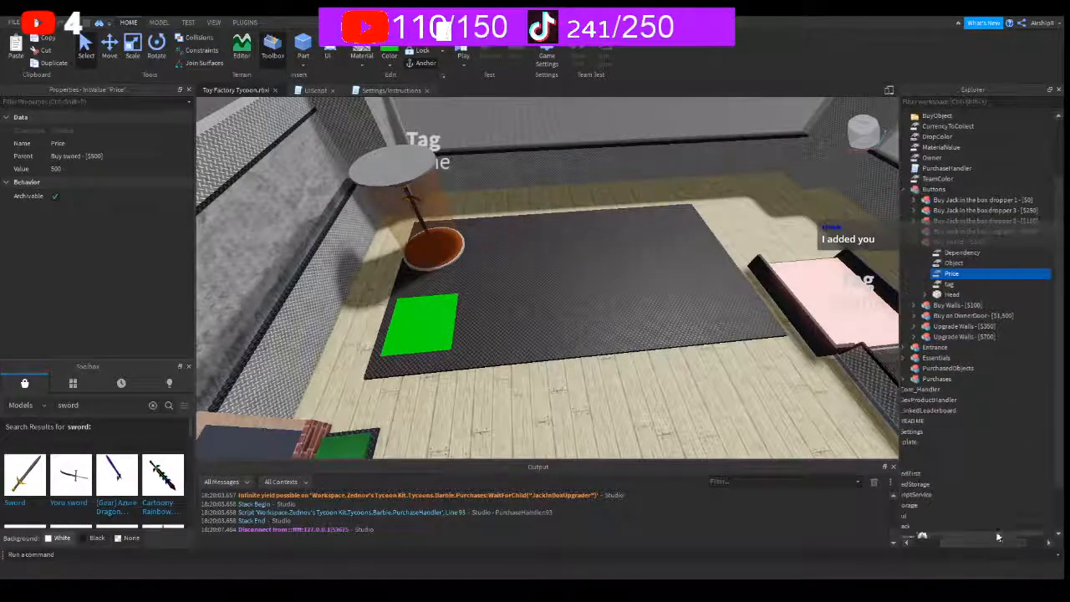
{"action": "left_click", "coordinate": [937, 263]}
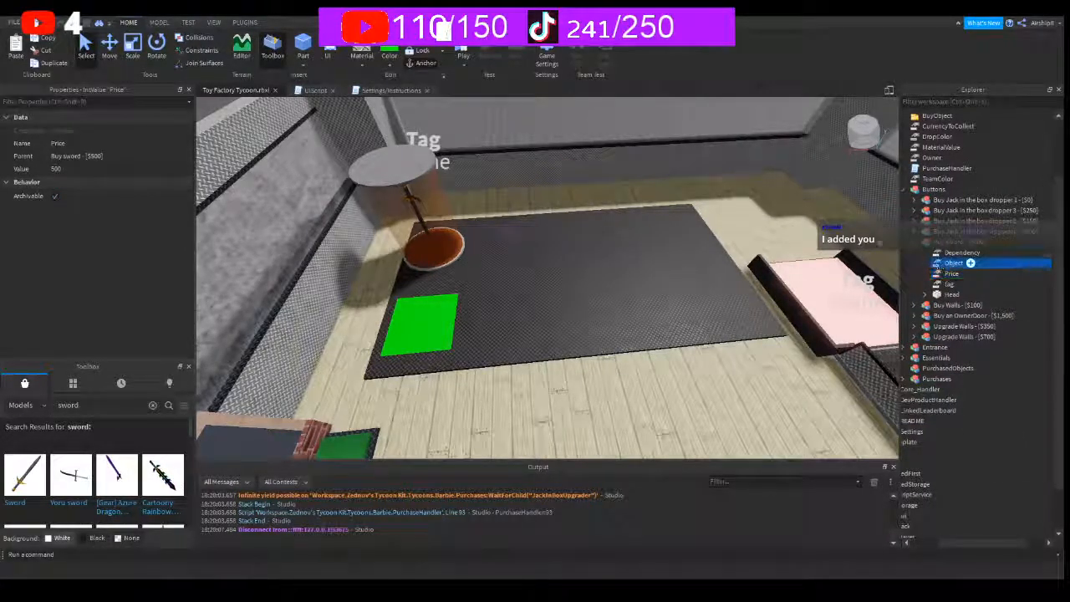
{"action": "left_click", "coordinate": [132, 168]}
{"action": "type", "text": "Sword"}
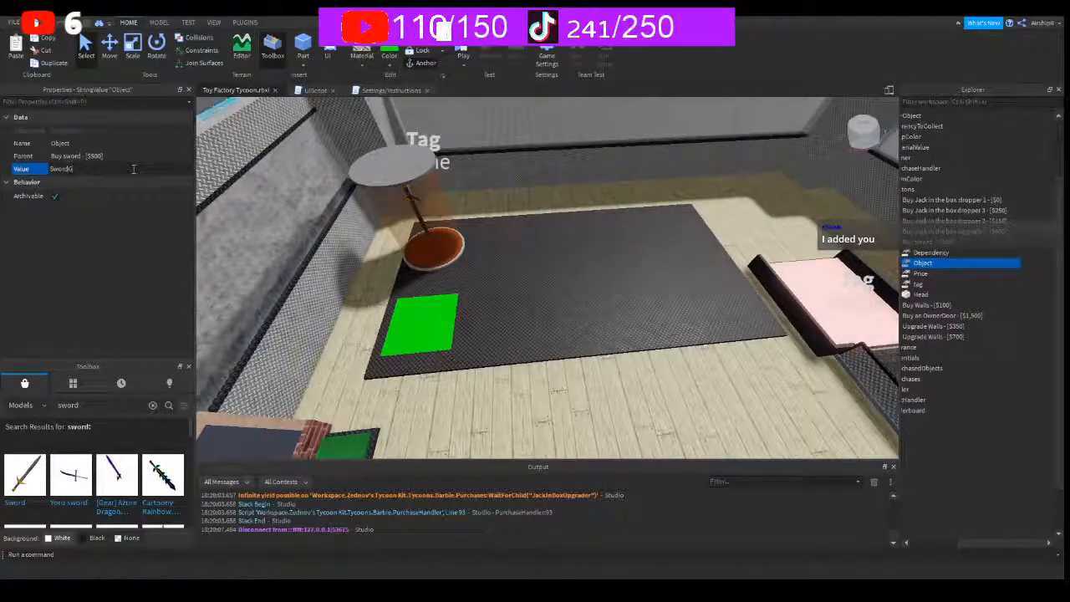
{"action": "type", "text": "Giver"}
{"action": "key", "text": "Return"}
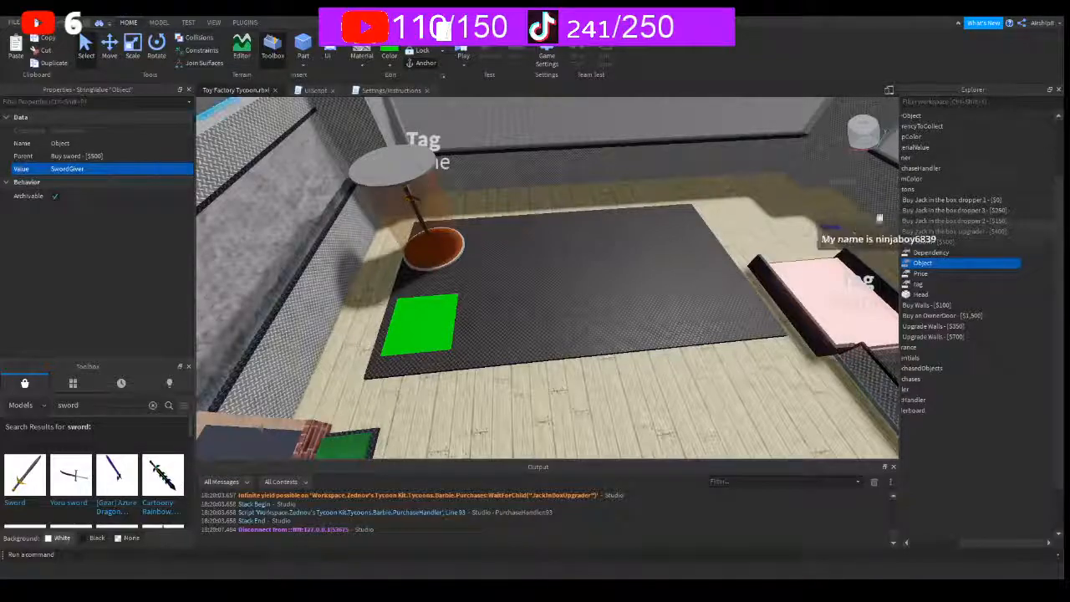
- Start a new playtest, claiming the tycoon and buying the first Jack in the box dropper
{"action": "left_click", "coordinate": [464, 49]}
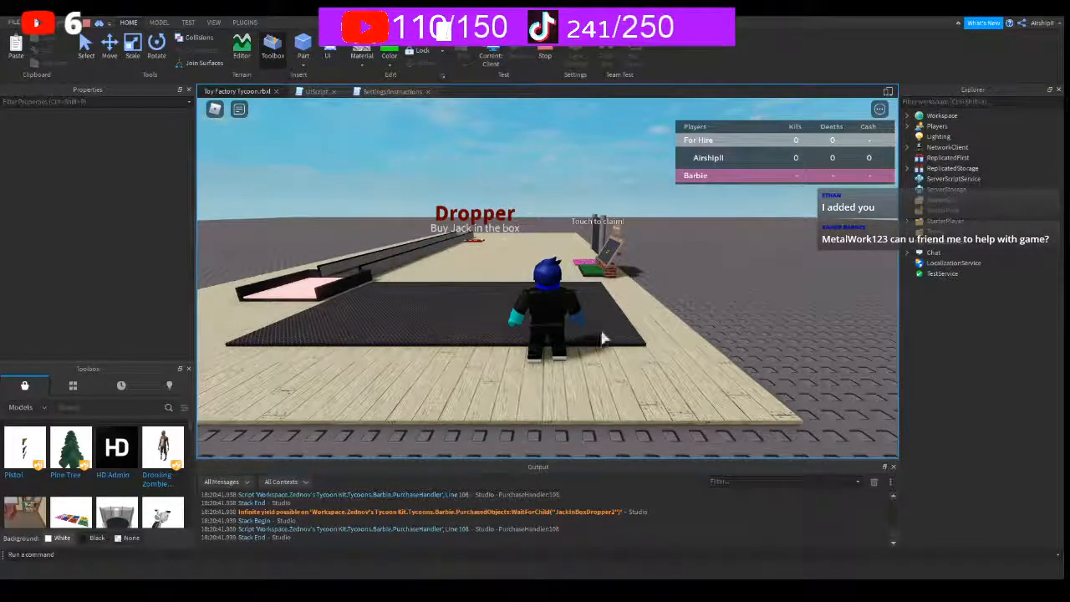
{"action": "key", "text": "w"}
{"action": "key", "text": "w"}
{"action": "right_click_drag", "start_coordinate": [564, 308], "coordinate": [574, 315]}
{"action": "key", "text": "w"}
{"action": "key", "text": "w"}
{"action": "key", "text": "w"}
{"action": "key", "text": "w"}
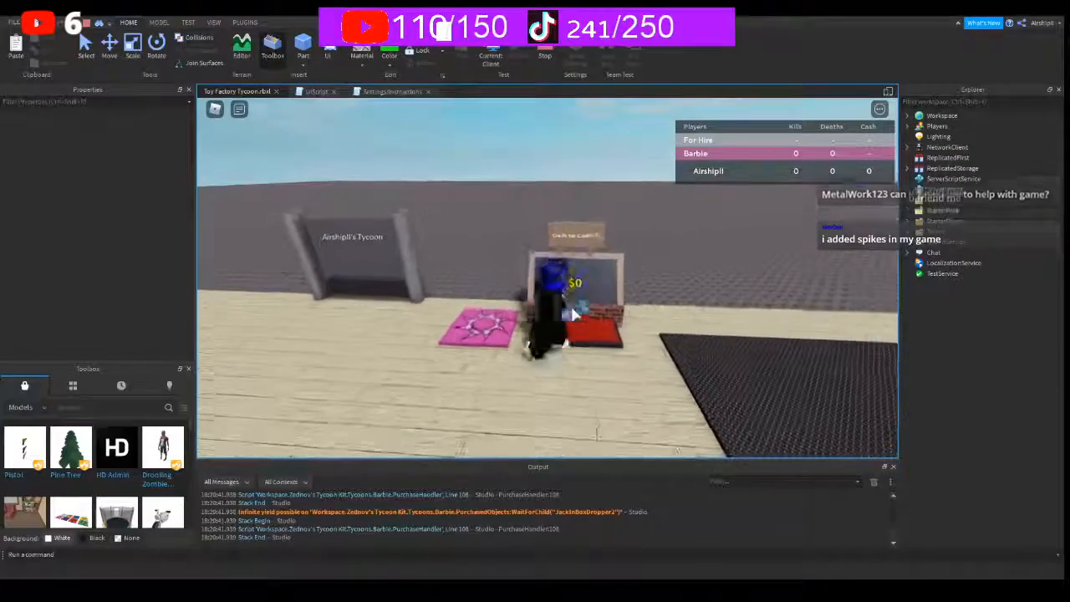
- Repeatedly step on the cash collector pad in the playtest to gather the dropper's earnings
{"action": "key", "text": "d"}
{"action": "key", "text": "w"}
{"action": "key", "text": "s"}
{"action": "key", "text": "w"}
{"action": "key", "text": "s"}
{"action": "key", "text": "w"}
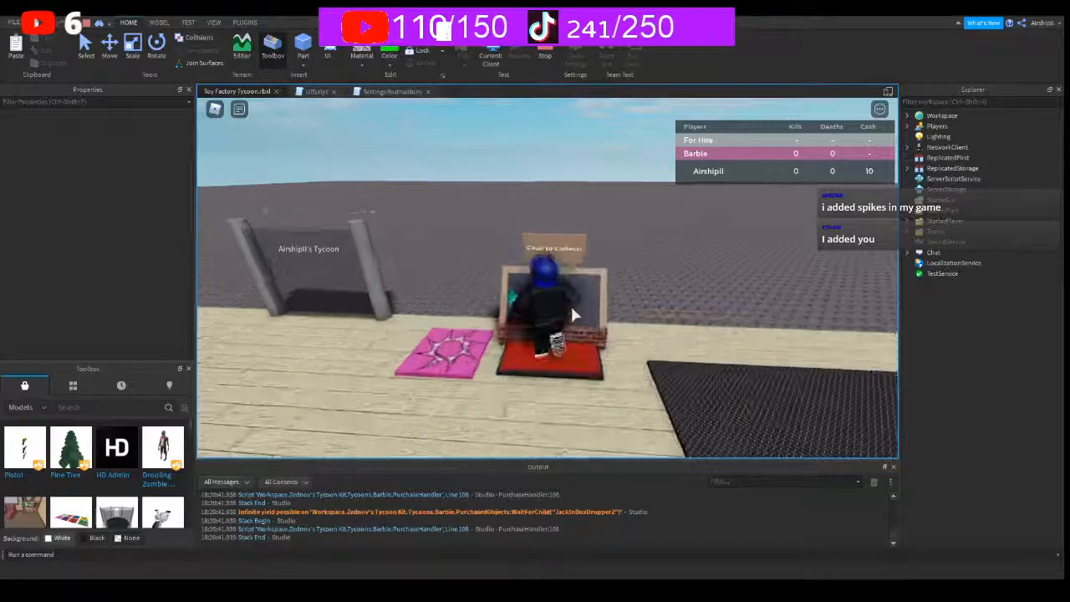
{"action": "key", "text": "s"}
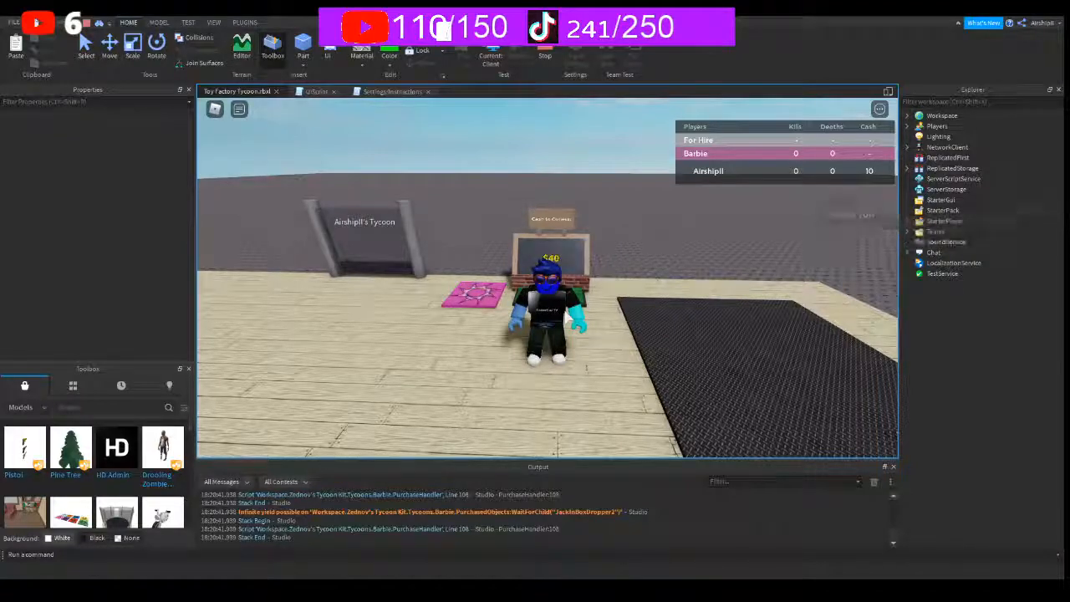
{"action": "key", "text": "w"}
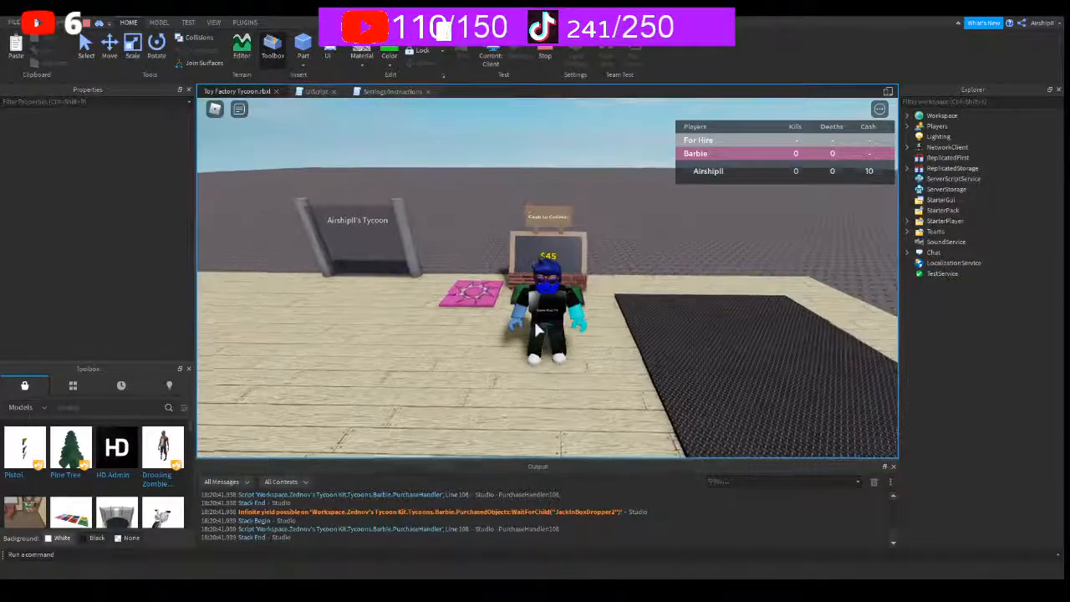
{"action": "key", "text": "s"}
{"action": "key", "text": "w"}
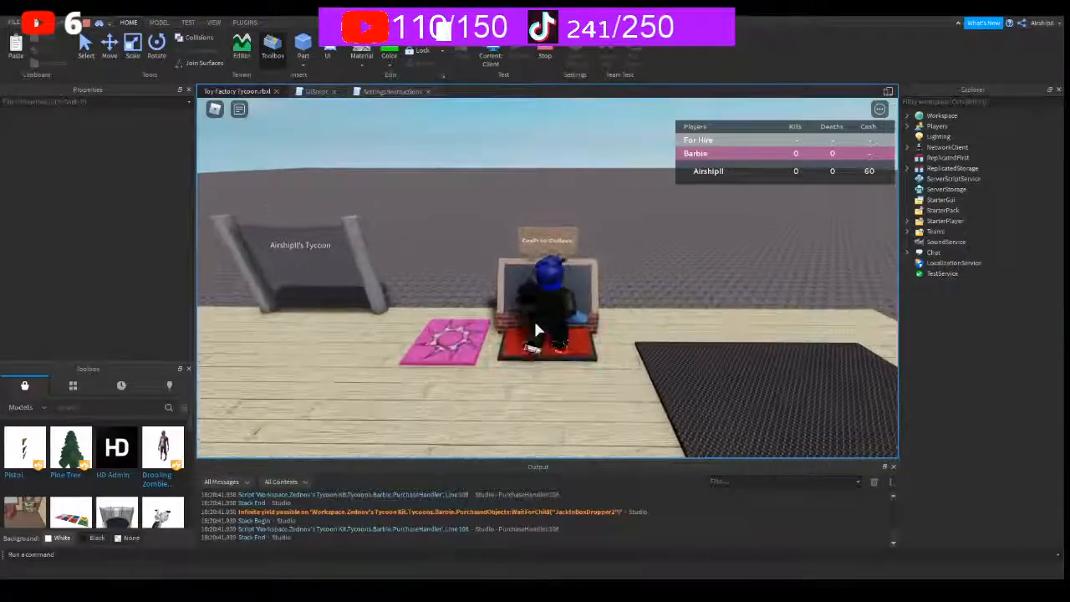
{"action": "right_click_drag", "start_coordinate": [536, 324], "coordinate": [535, 325]}
{"action": "key", "text": "space"}
{"action": "key", "text": "space"}
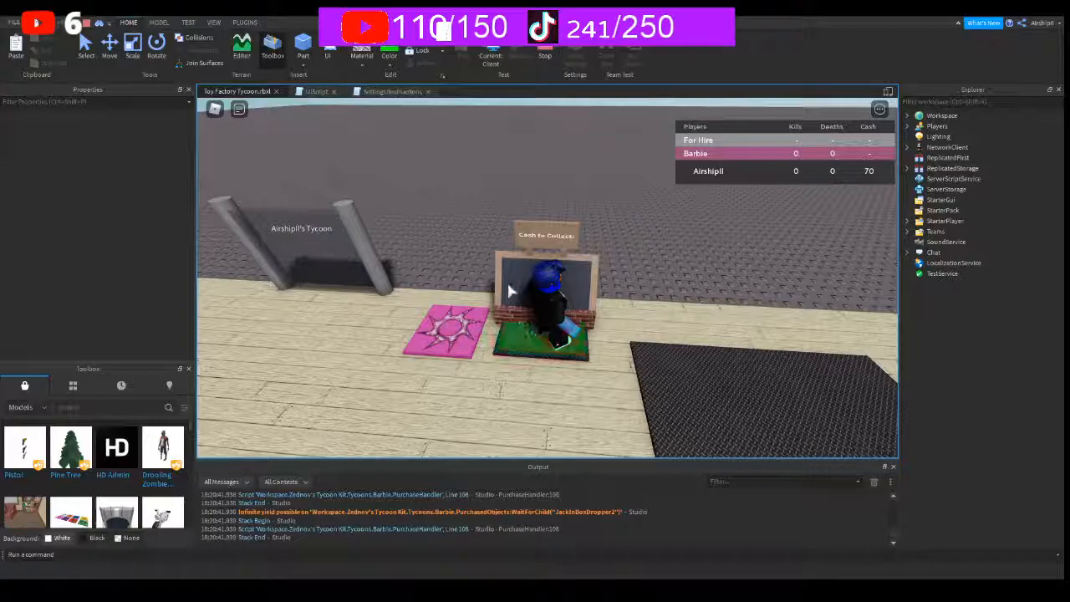
{"action": "key", "text": "space"}
{"action": "key", "text": "s"}
{"action": "key", "text": "w"}
{"action": "key", "text": "s"}
{"action": "key", "text": "w"}
{"action": "key", "text": "s"}
{"action": "key", "text": "w"}
{"action": "key", "text": "d"}
{"action": "key", "text": "w"}
{"action": "right_click_drag", "start_coordinate": [539, 293], "coordinate": [538, 293]}
{"action": "key", "text": "space"}
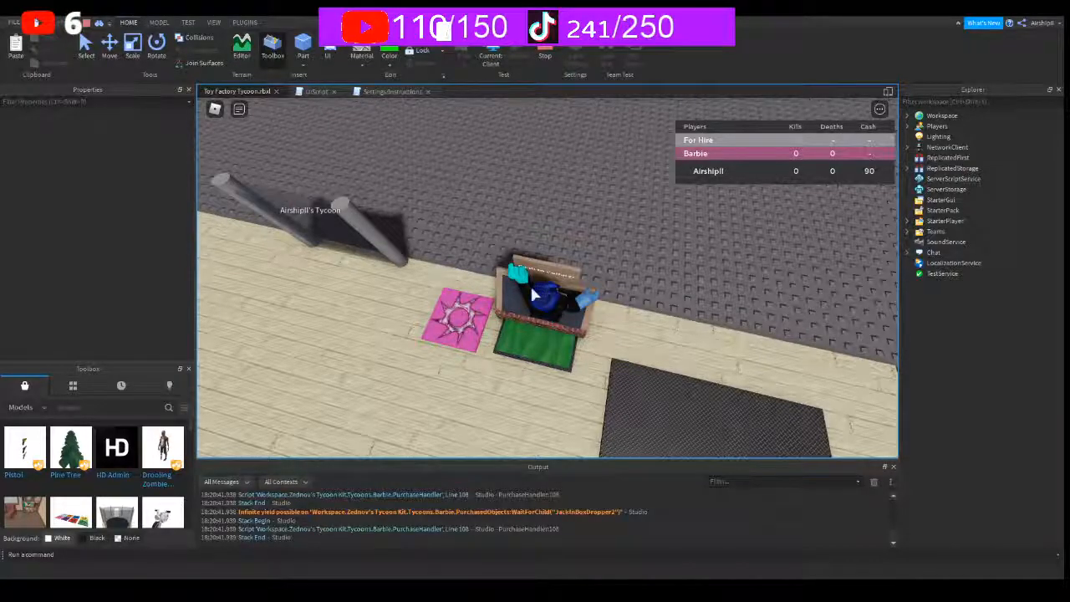
{"action": "key", "text": "s"}
{"action": "key", "text": "w"}
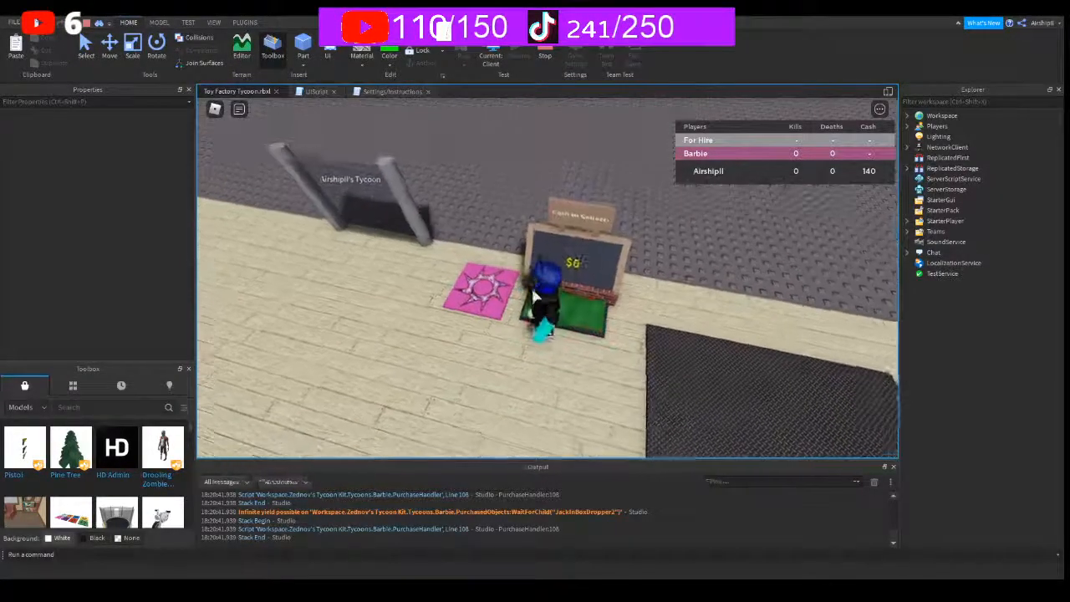
{"action": "key", "text": "w"}
{"action": "key", "text": "s"}
{"action": "right_click_drag", "start_coordinate": [532, 291], "coordinate": [533, 291]}
{"action": "key", "text": "w"}
{"action": "key", "text": "s"}
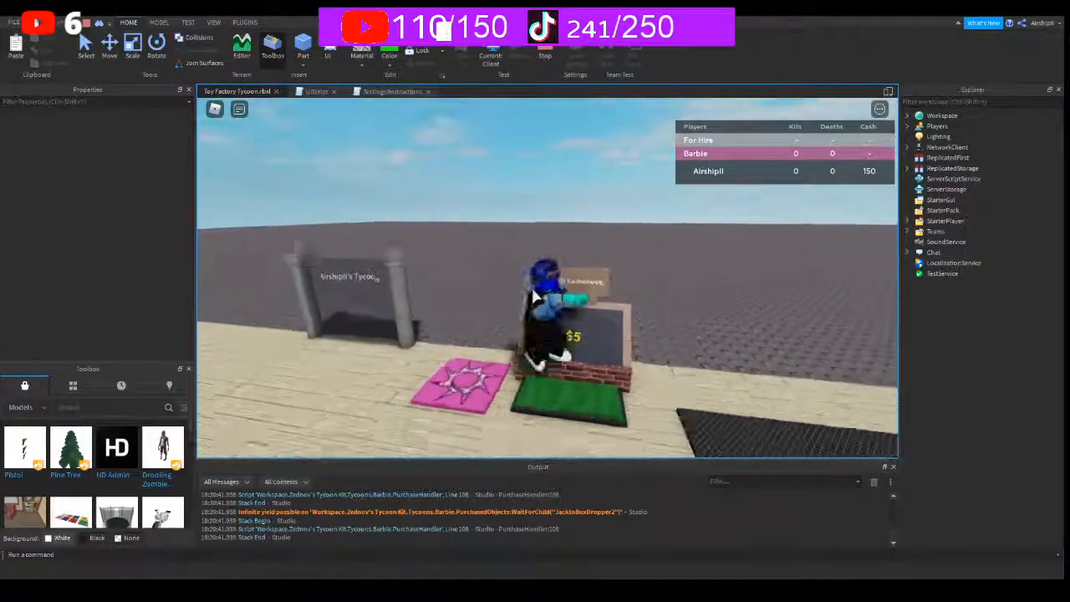
{"action": "key", "text": "w"}
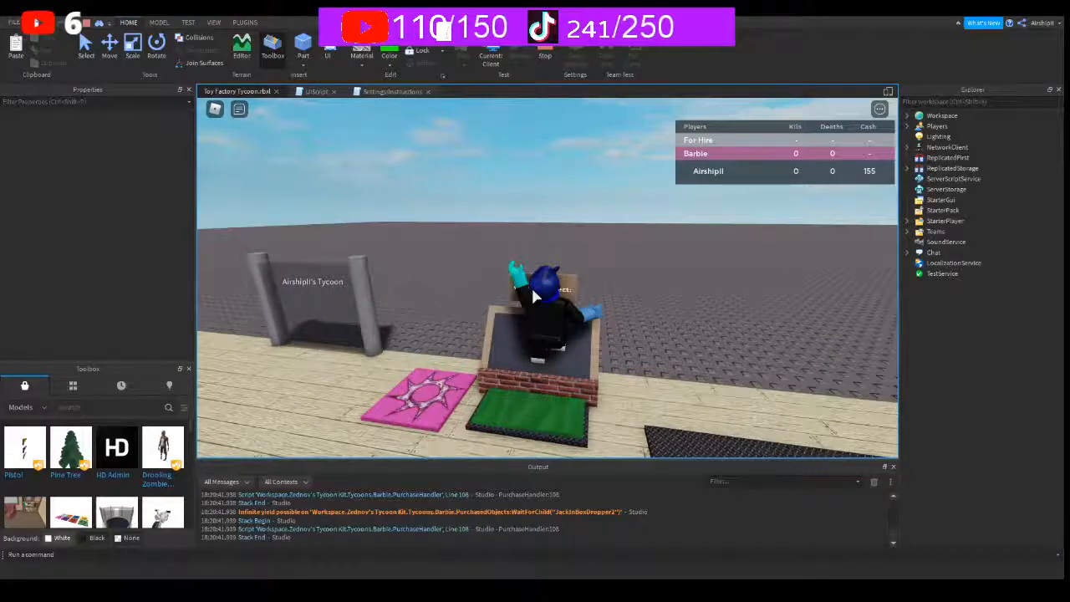
{"action": "right_click_drag", "start_coordinate": [533, 296], "coordinate": [534, 296]}
{"action": "key", "text": "w"}
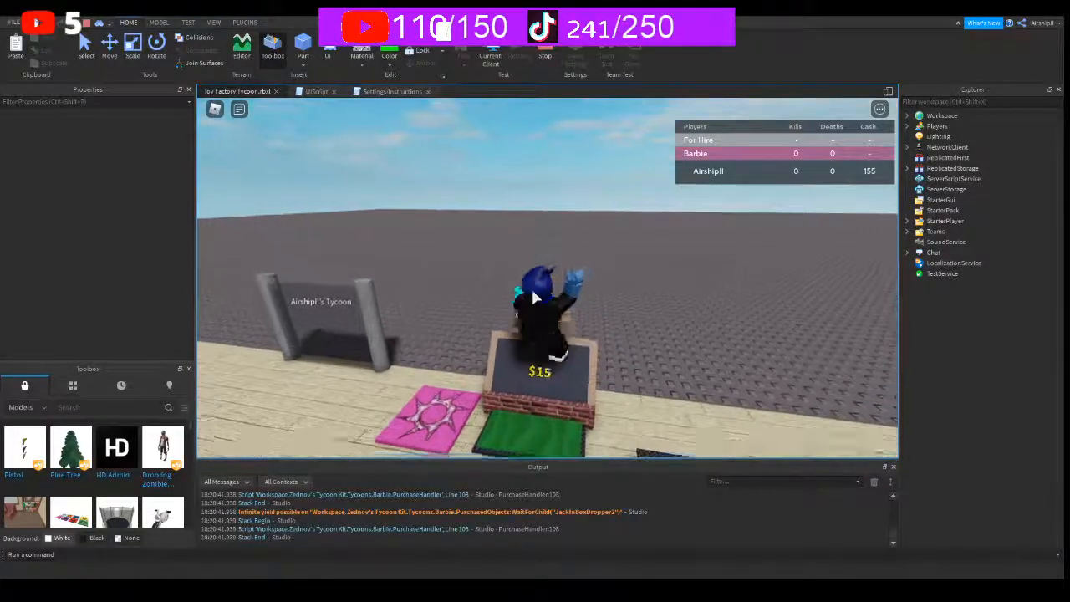
{"action": "key", "text": "s"}
{"action": "key", "text": "w"}
{"action": "key", "text": "s"}
{"action": "key", "text": "w"}
{"action": "key", "text": "s"}
{"action": "key", "text": "w"}
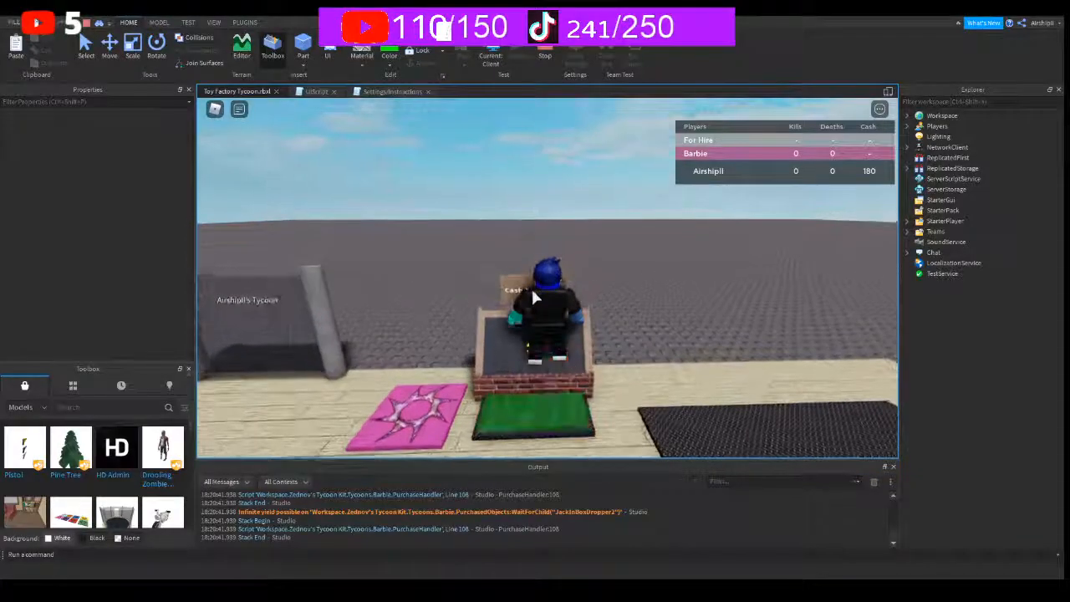
- Collect more cash from the collector pad in the playtest and spend some of it on another tycoon item
{"action": "key", "text": "s"}
{"action": "right_click_drag", "start_coordinate": [533, 293], "coordinate": [537, 299]}
{"action": "key", "text": "w"}
{"action": "key", "text": "w"}
{"action": "key", "text": "w"}
{"action": "key", "text": "s"}
{"action": "key", "text": "w"}
{"action": "key", "text": "s"}
{"action": "key", "text": "w"}
{"action": "key", "text": "s"}
{"action": "key", "text": "w"}
{"action": "key", "text": "s"}
{"action": "key", "text": "w"}
{"action": "key", "text": "s"}
{"action": "key", "text": "w"}
{"action": "right_click_drag", "start_coordinate": [538, 298], "coordinate": [538, 298]}
{"action": "key", "text": "s"}
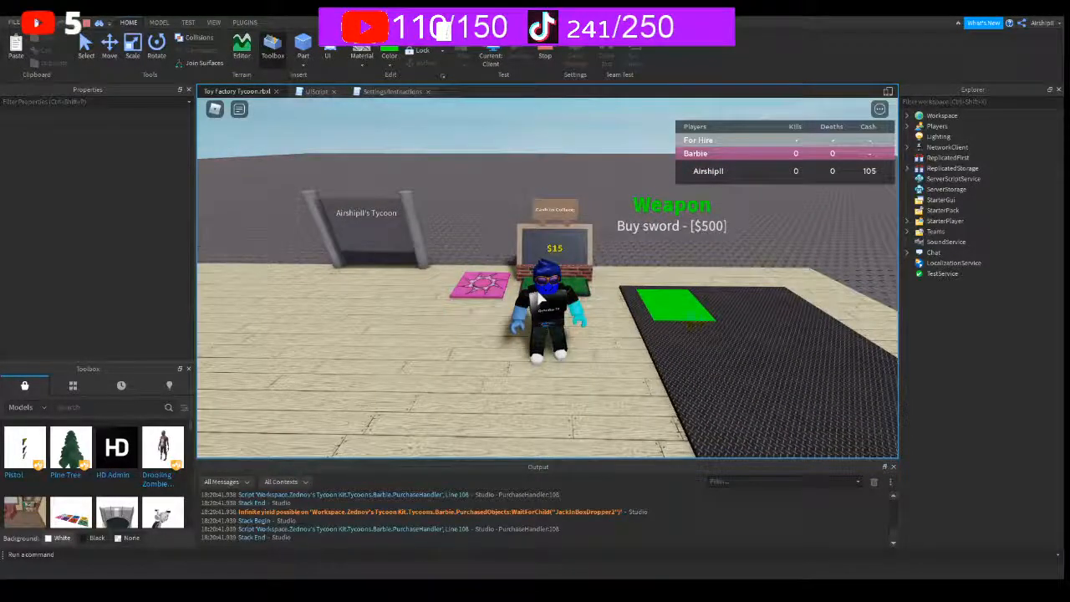
- Step on and off the cash collector pad in the playtest until the balance exceeds $500
{"action": "key", "text": "w"}
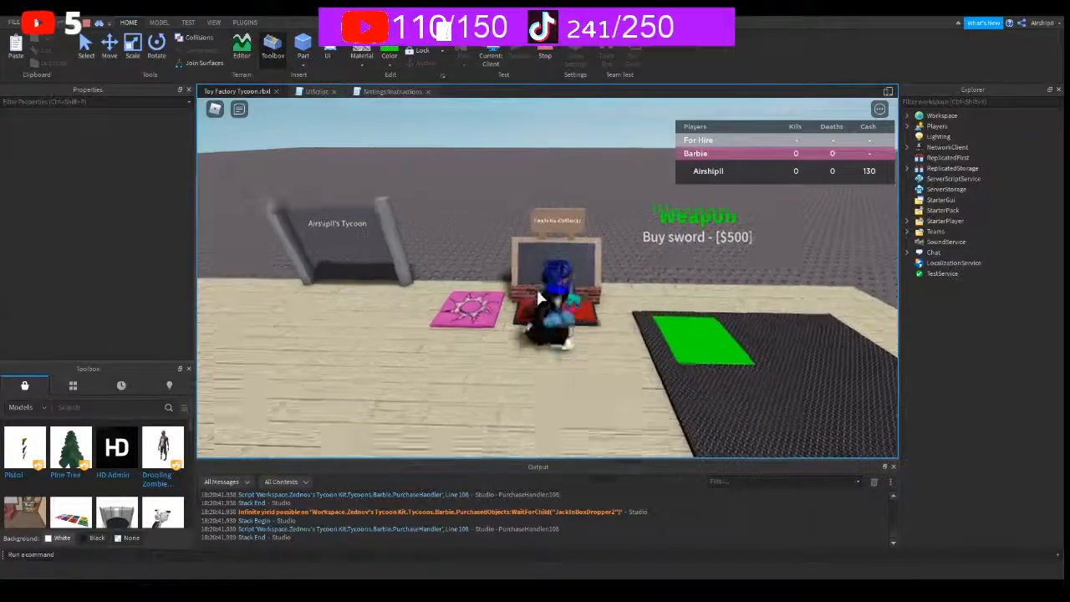
{"action": "key", "text": "s"}
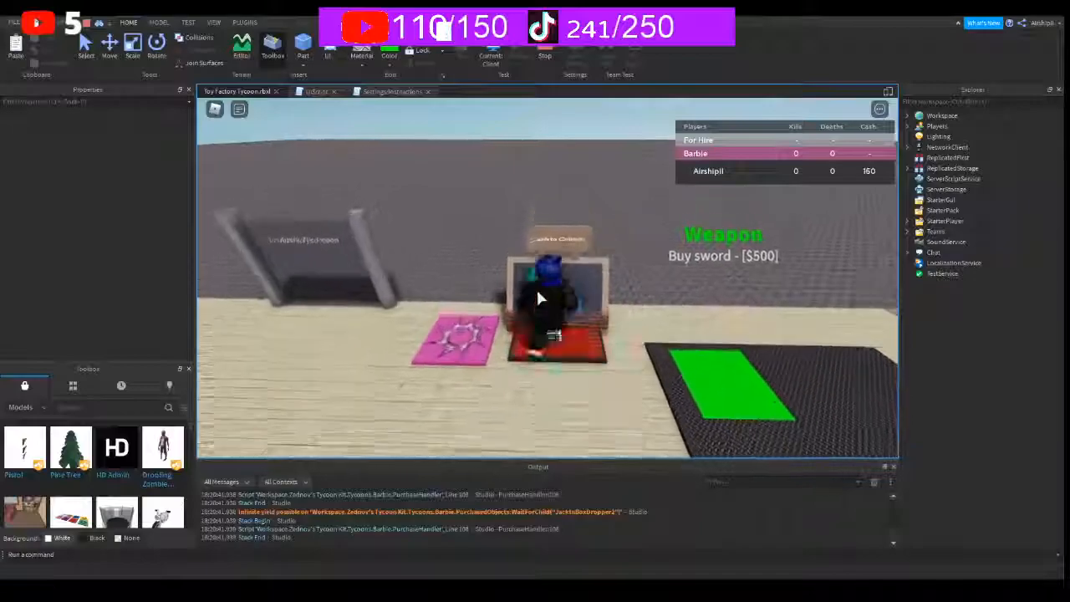
{"action": "key", "text": "w"}
{"action": "key", "text": "s"}
{"action": "key", "text": "w"}
{"action": "right_click_drag", "start_coordinate": [540, 298], "coordinate": [539, 298]}
{"action": "key", "text": "w"}
{"action": "key", "text": "w"}
{"action": "key", "text": "s"}
{"action": "key", "text": "w"}
{"action": "key", "text": "s"}
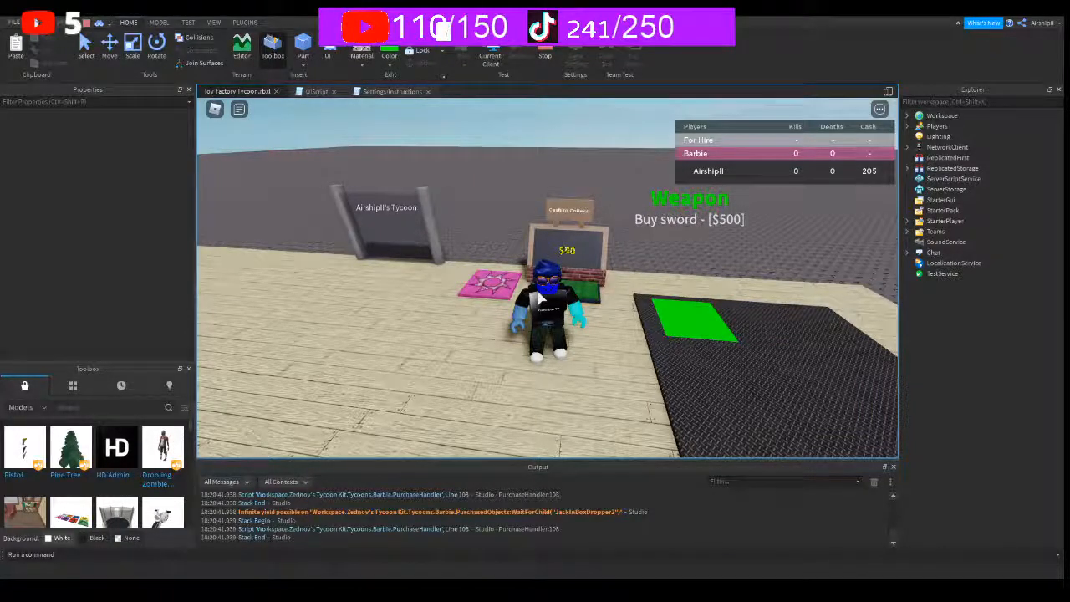
{"action": "key", "text": "w"}
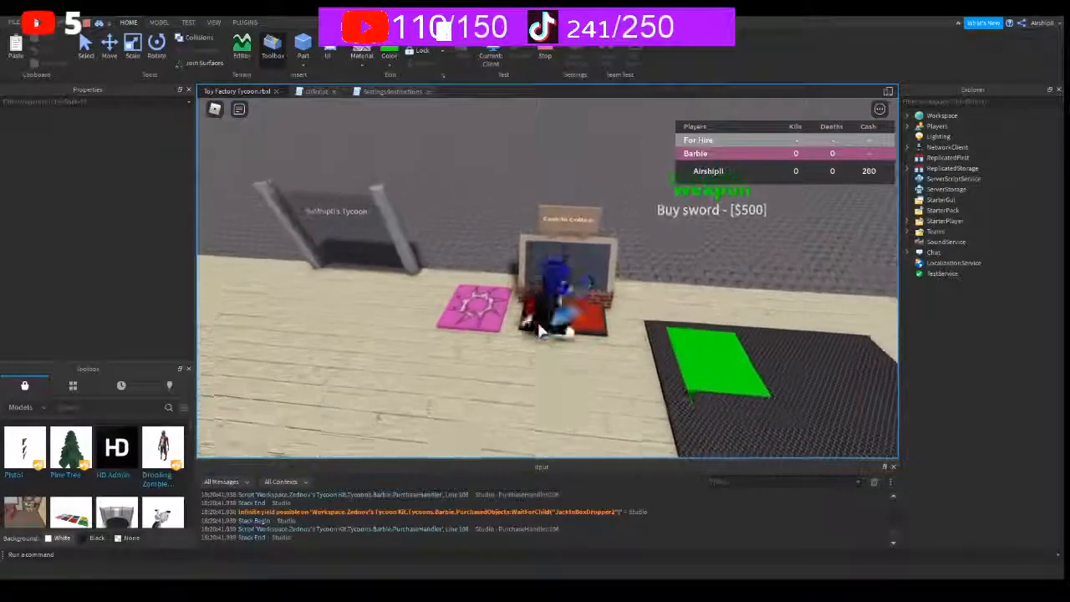
{"action": "key", "text": "s"}
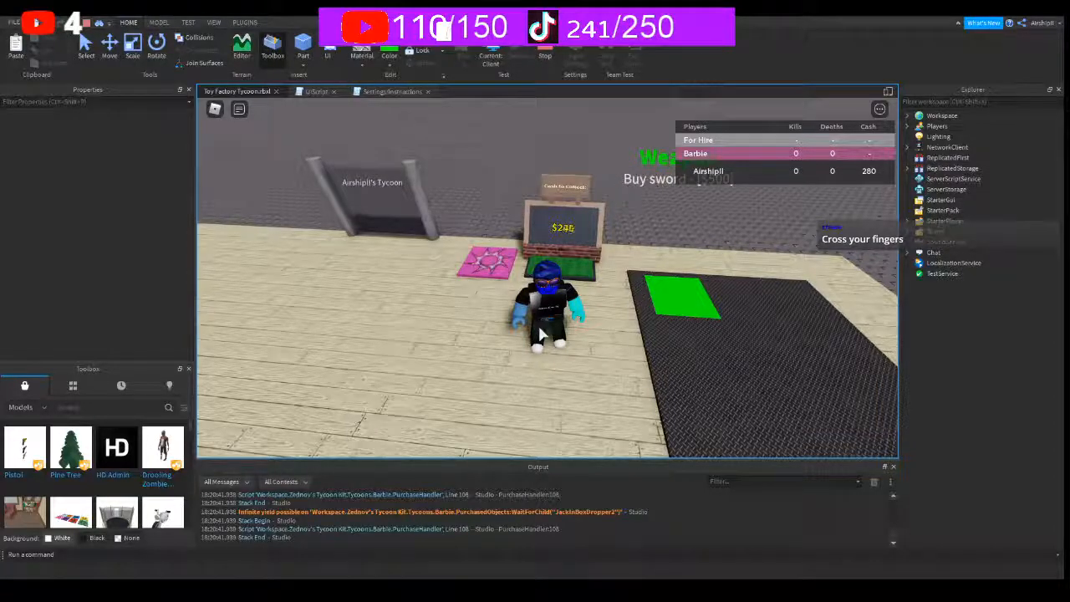
{"action": "key", "text": "w"}
{"action": "key", "text": "s"}
{"action": "key", "text": "d"}
{"action": "key", "text": "w"}
{"action": "key", "text": "a"}
{"action": "key", "text": "s"}
{"action": "key", "text": "s"}
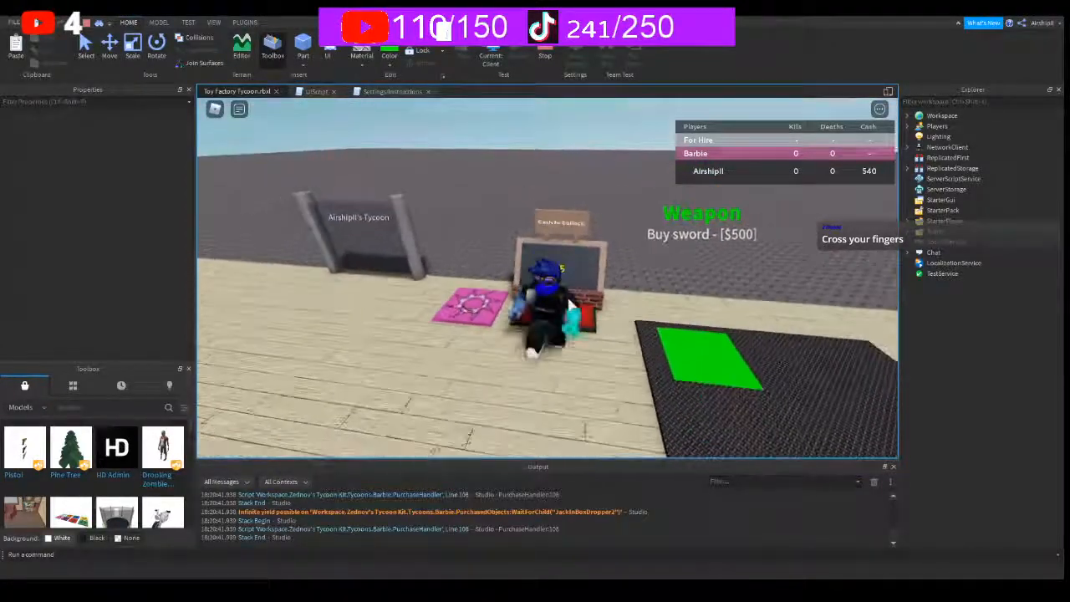
{"action": "key", "text": "w"}
{"action": "key", "text": "s"}
{"action": "key", "text": "w"}
{"action": "key", "text": "s"}
{"action": "right_click_drag", "start_coordinate": [571, 306], "coordinate": [572, 305]}
{"action": "key", "text": "s"}
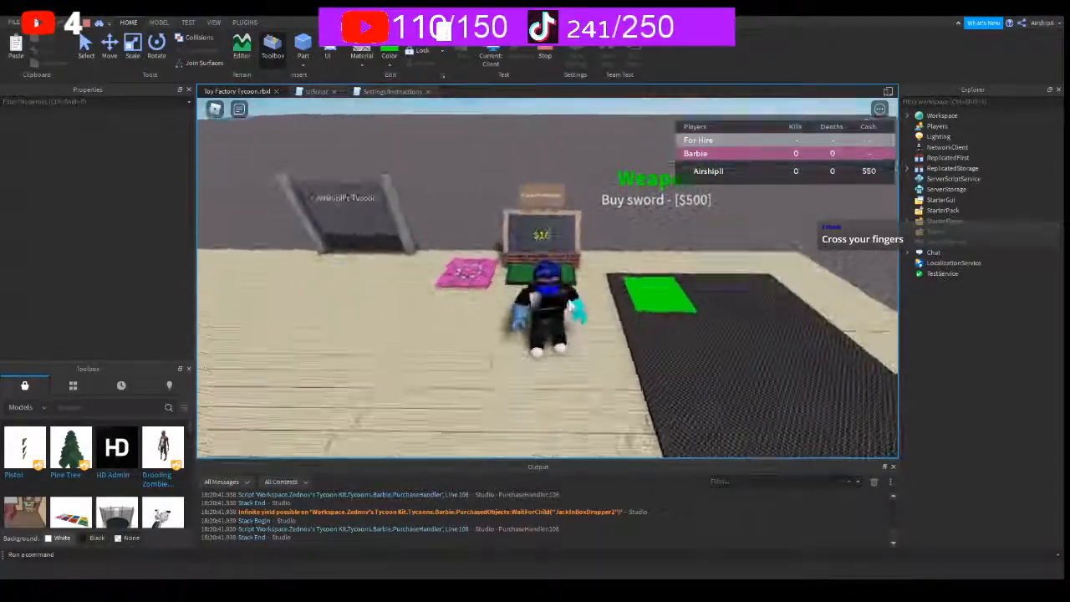
- Spend part of the saved cash on another tycoon item and return to the collector pad
{"action": "key", "text": "w"}
{"action": "key", "text": "s"}
{"action": "key", "text": "w"}
{"action": "key", "text": "s"}
{"action": "key", "text": "w"}
{"action": "right_click_drag", "start_coordinate": [571, 305], "coordinate": [571, 305]}
{"action": "key", "text": "w"}
{"action": "key", "text": "w"}
{"action": "key", "text": "space"}
{"action": "key", "text": "s"}
{"action": "key", "text": "w"}
{"action": "key", "text": "s"}
{"action": "key", "text": "w"}
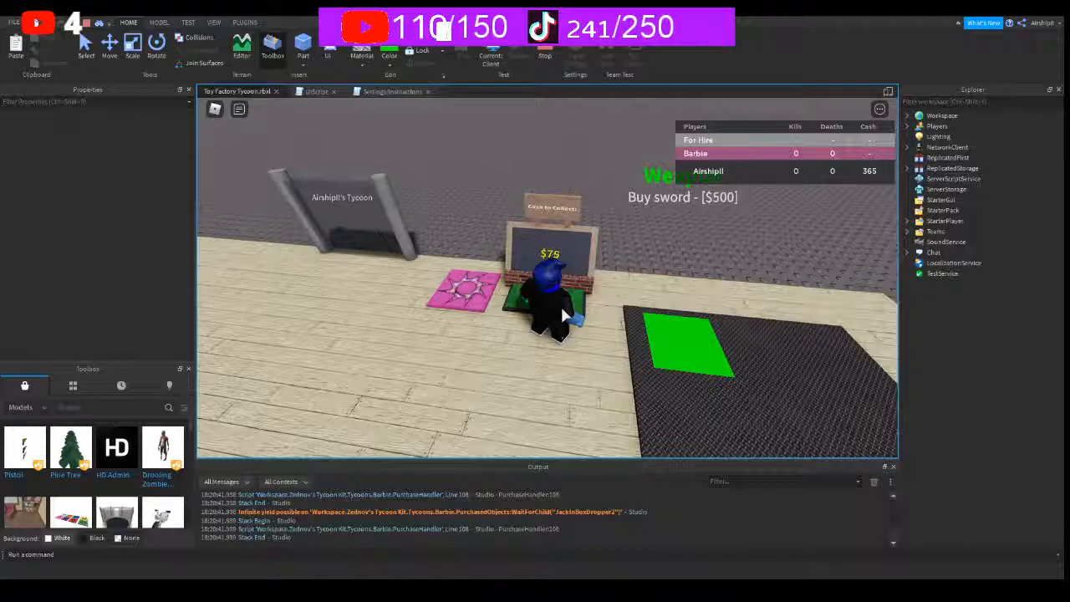
- Build the balance back above $500 at the collector pad and spend some of it on a further tycoon item
{"action": "key", "text": "w"}
{"action": "key", "text": "s"}
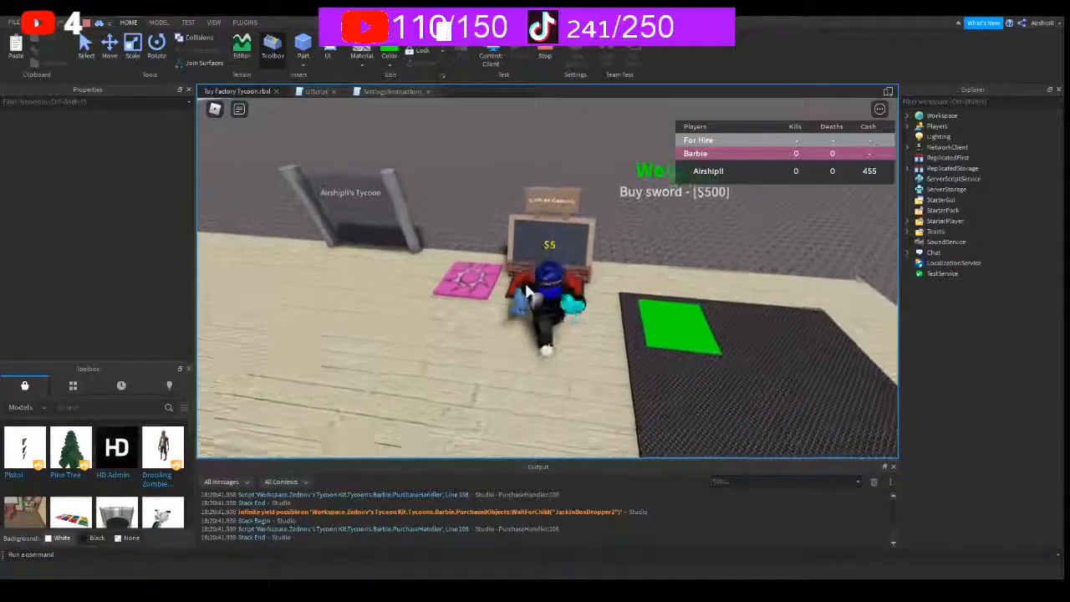
{"action": "key", "text": "w"}
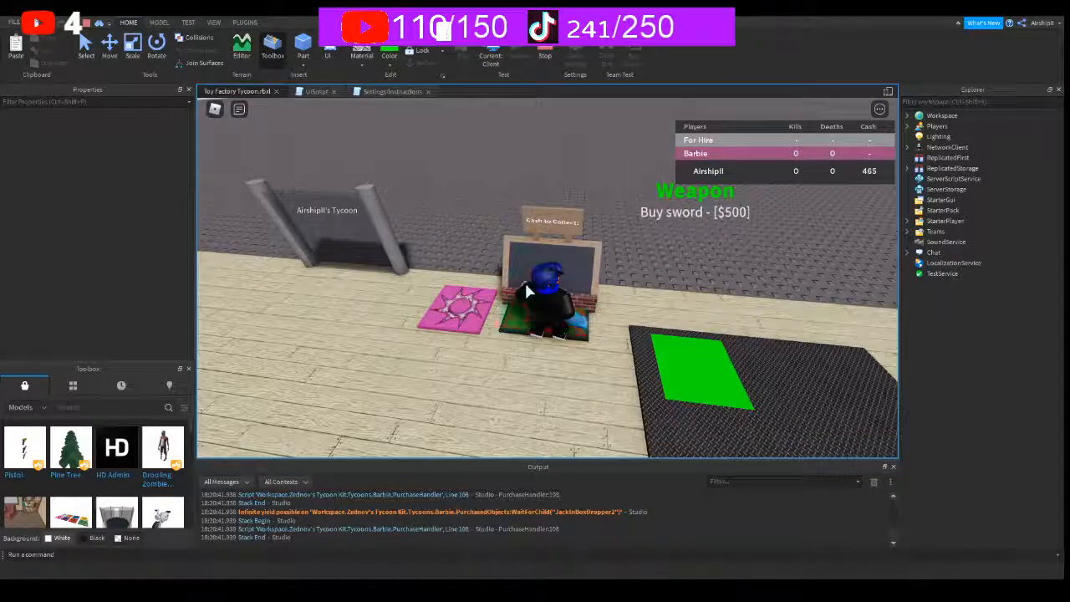
{"action": "key", "text": "w"}
{"action": "key", "text": "s"}
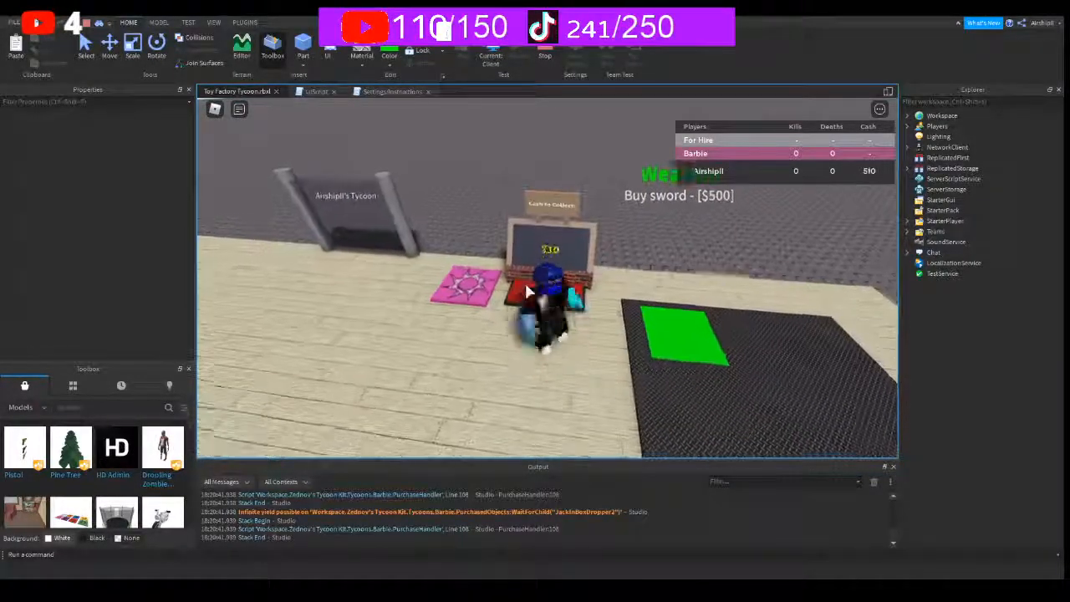
{"action": "key", "text": "w"}
{"action": "key", "text": "s"}
{"action": "key", "text": "w"}
{"action": "right_click_drag", "start_coordinate": [527, 291], "coordinate": [527, 290]}
{"action": "key", "text": "w"}
{"action": "key", "text": "w"}
{"action": "key", "text": "s"}
{"action": "key", "text": "w"}
{"action": "key", "text": "w"}
{"action": "key", "text": "s"}
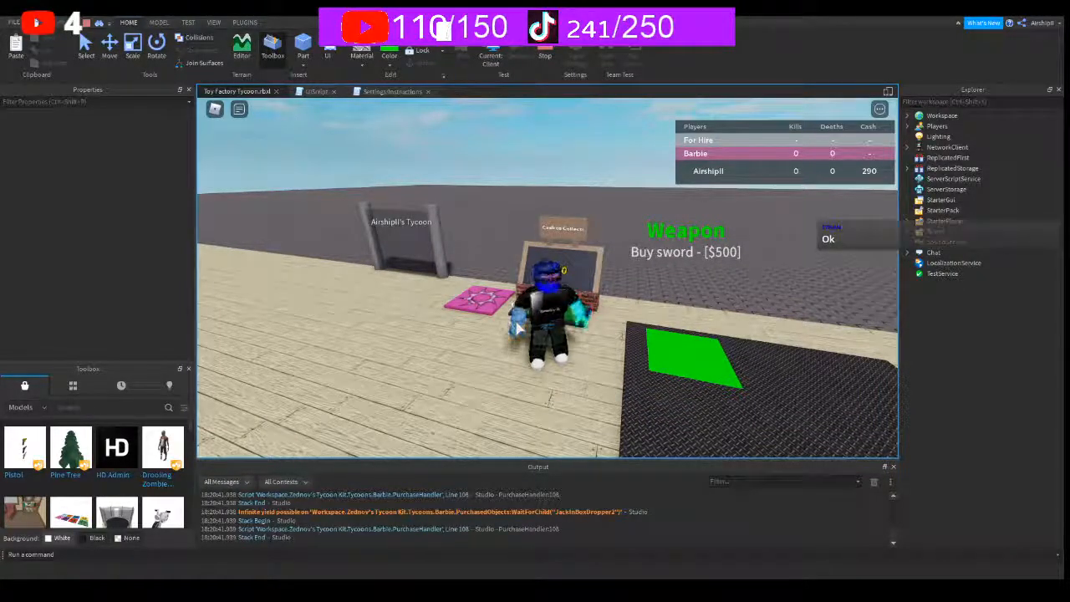
- Collect the remaining earnings, buy the $500 sword giver, and equip the sword from it on the dark floor
{"action": "key", "text": "w"}
{"action": "key", "text": "s"}
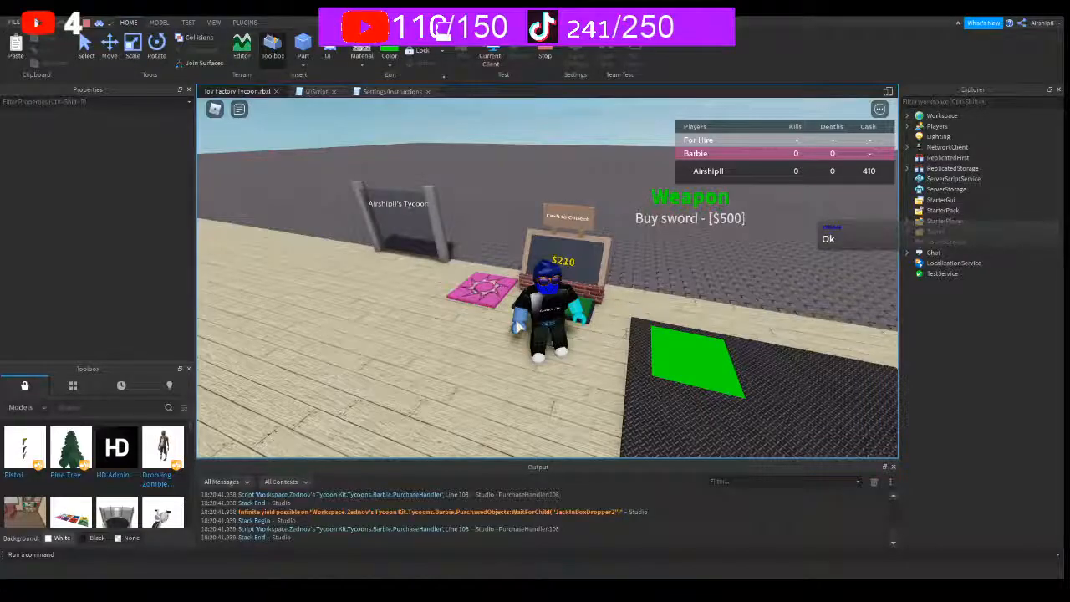
{"action": "key", "text": "w"}
{"action": "key", "text": "s"}
{"action": "right_click_drag", "start_coordinate": [535, 321], "coordinate": [547, 321]}
{"action": "key", "text": "w"}
{"action": "key", "text": "s"}
{"action": "key", "text": "w"}
{"action": "key", "text": "s"}
{"action": "key", "text": "1"}
{"action": "key", "text": "w"}
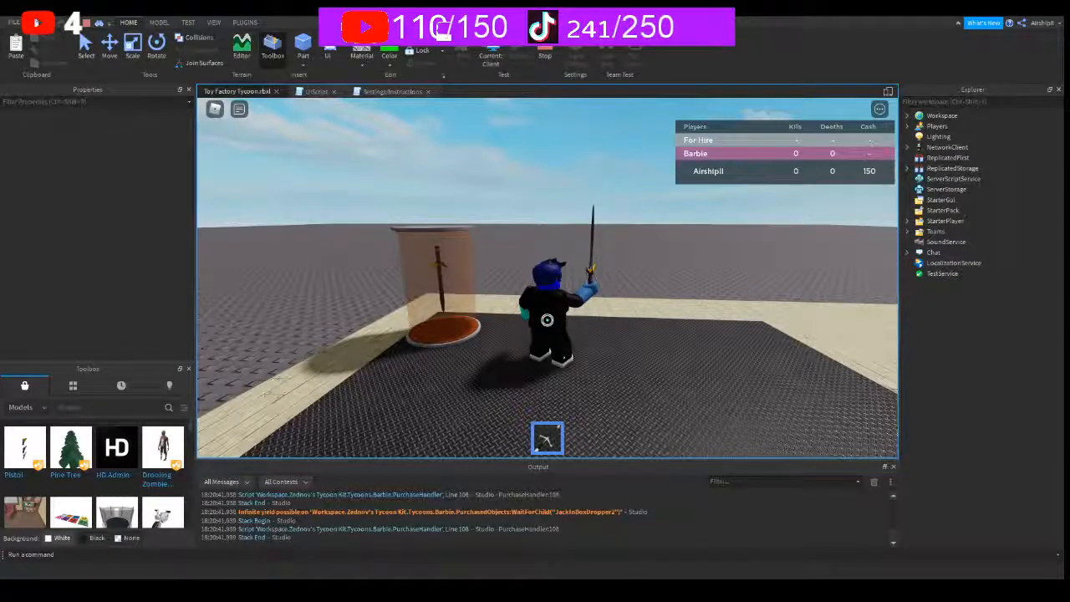
- Stop the playtest after checking the sword and save the place file
{"action": "right_click_drag", "start_coordinate": [548, 320], "coordinate": [393, 356]}
{"action": "left_click", "coordinate": [540, 49]}
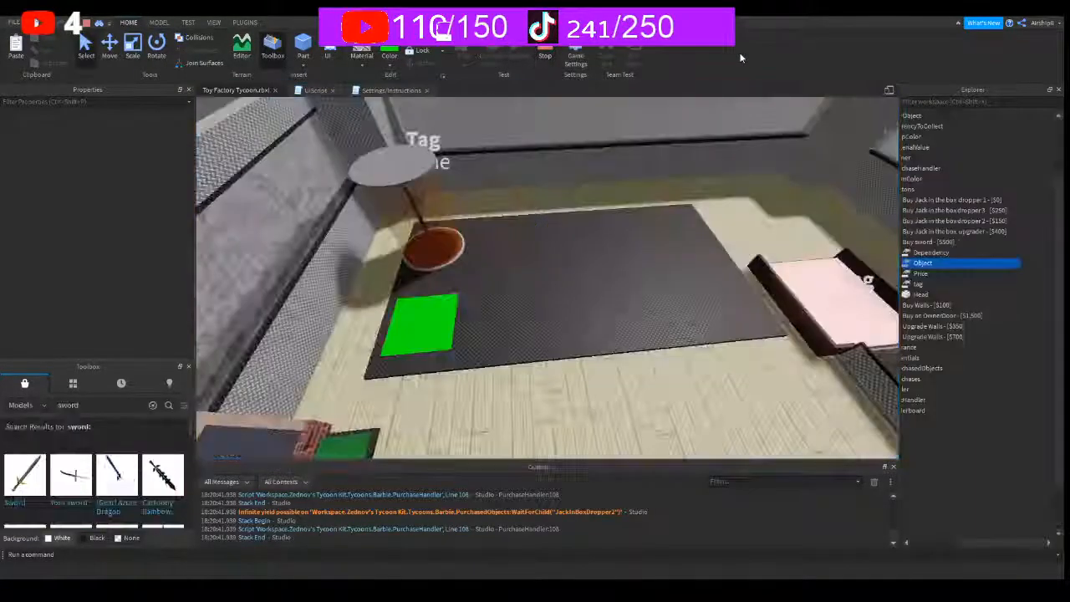
{"action": "key", "text": "ctrl+s"}
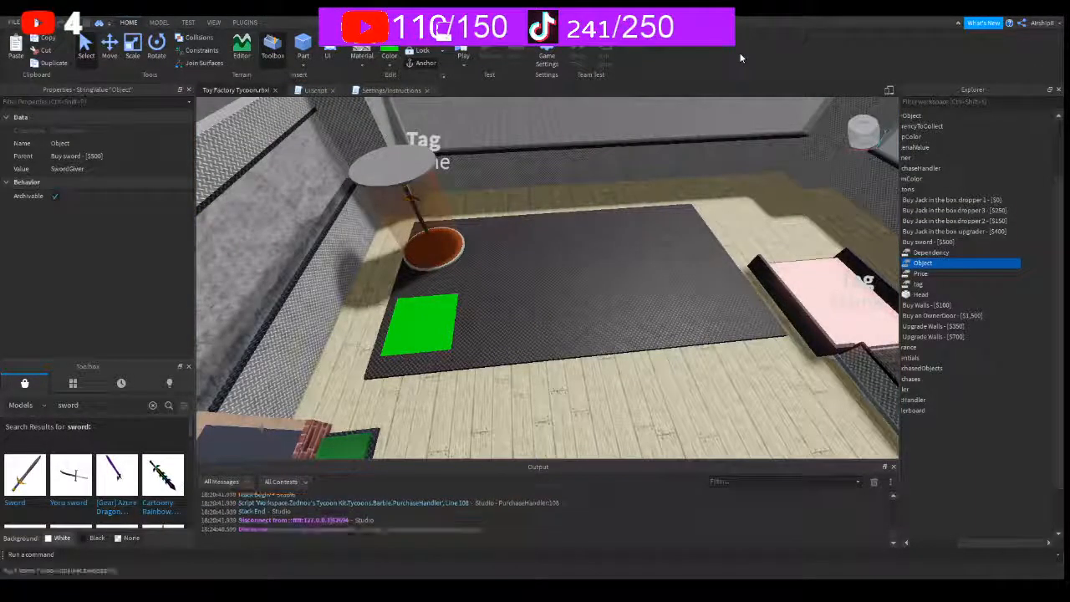
- Collapse the "Buy sword - [$500]" model in the object tree and look over the tycoon's interior around the weapon area
{"action": "key", "text": "s"}
{"action": "right_click_drag", "start_coordinate": [656, 219], "coordinate": [655, 219]}
{"action": "key", "text": "w"}
{"action": "key", "text": "s"}
{"action": "scroll", "coordinate": [978, 418], "scroll_direction": "up", "scroll_amount": 1}
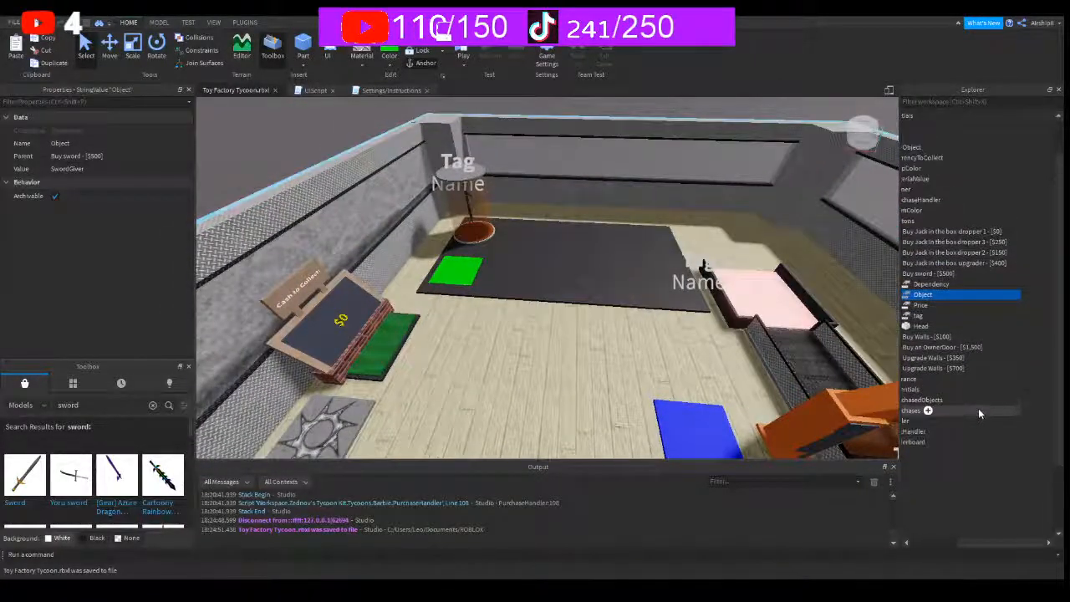
{"action": "scroll", "coordinate": [982, 401], "scroll_direction": "left", "scroll_amount": 2}
{"action": "left_click", "coordinate": [962, 274]}
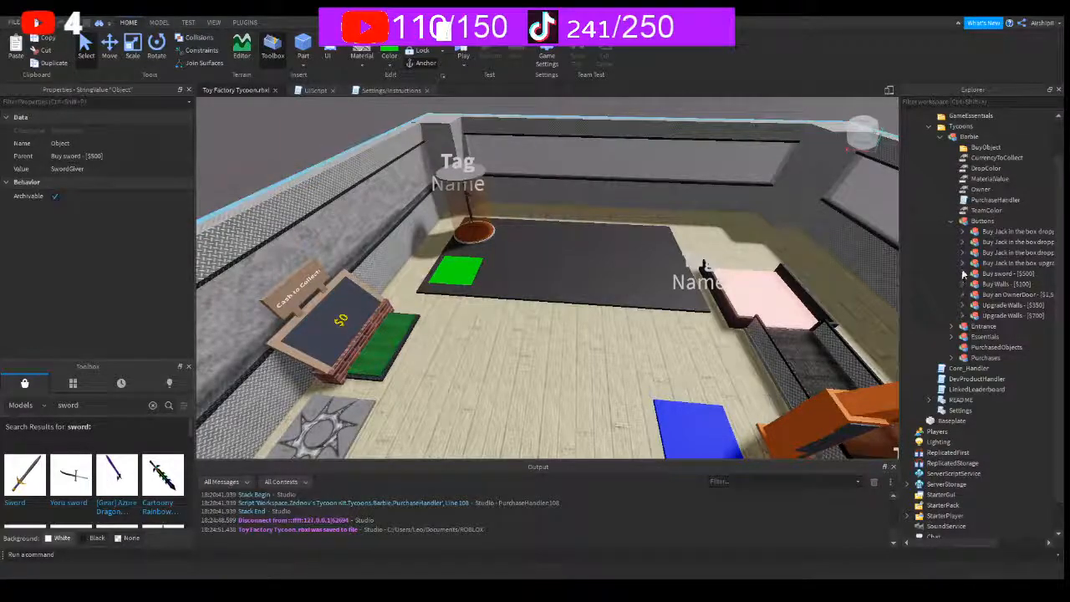
{"action": "right_click_drag", "start_coordinate": [610, 372], "coordinate": [611, 371]}
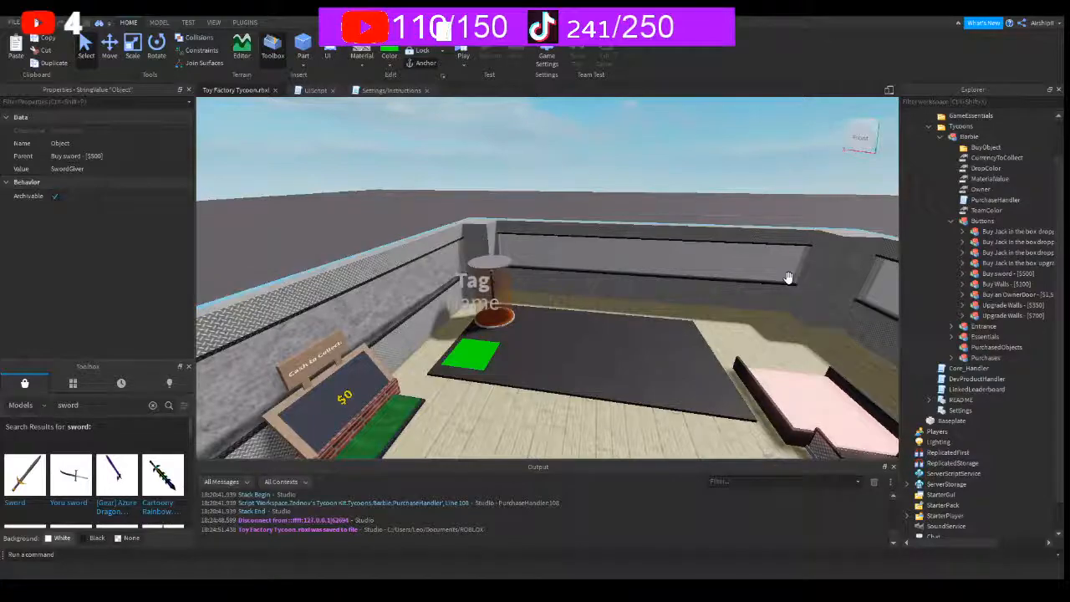
{"action": "right_click_drag", "start_coordinate": [686, 306], "coordinate": [686, 307]}
{"action": "scroll", "coordinate": [687, 307], "scroll_direction": "down", "scroll_amount": 3}
{"action": "scroll", "coordinate": [687, 307], "scroll_direction": "up", "scroll_amount": 3}
{"action": "scroll", "coordinate": [685, 306], "scroll_direction": "down", "scroll_amount": 3}
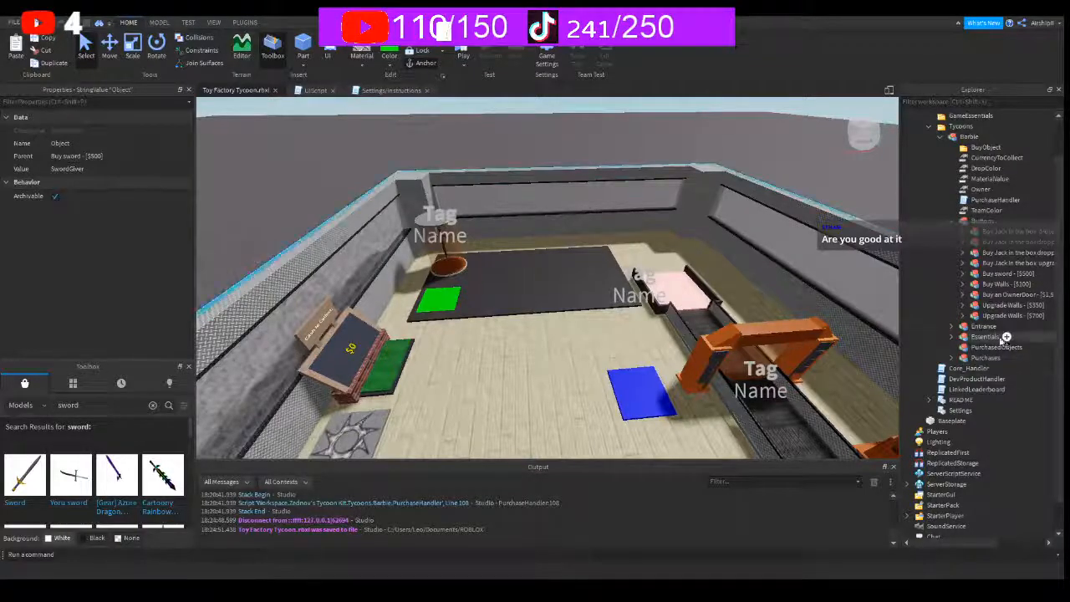
- Duplicate the SwordGiver model in Purchases and move the copy sideways along the dark floor, beside the original
{"action": "left_click", "coordinate": [983, 358]}
{"action": "left_click", "coordinate": [953, 360]}
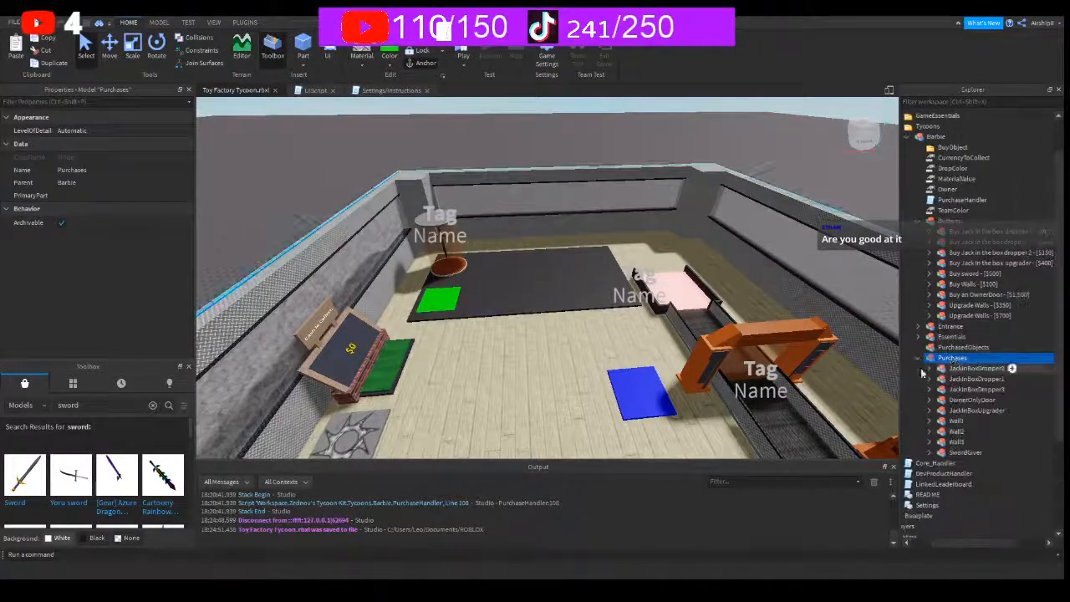
{"action": "left_click", "coordinate": [949, 451]}
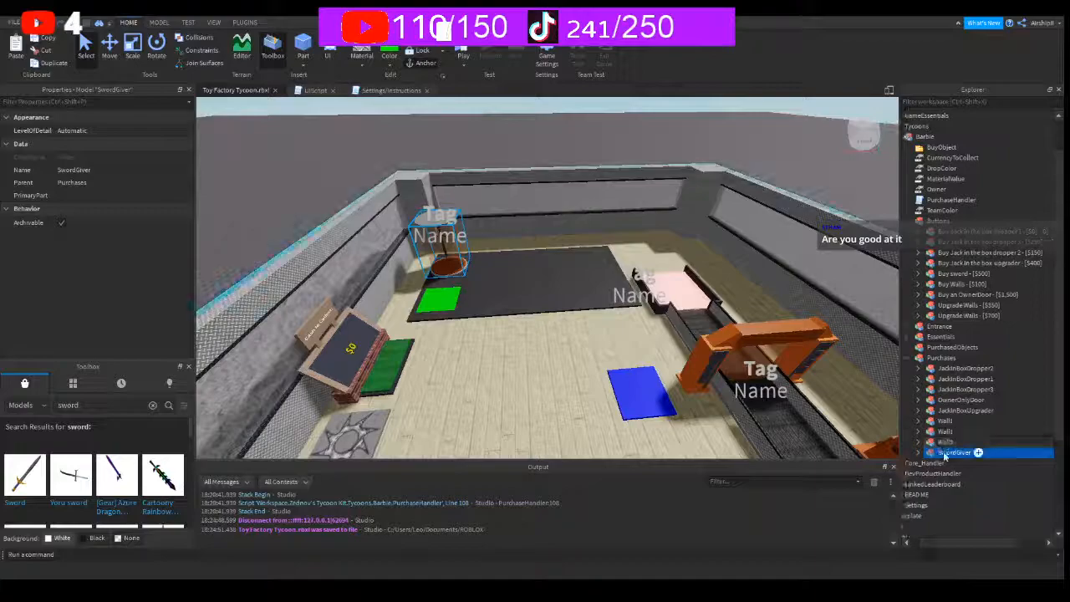
{"action": "key", "text": "ctrl+d"}
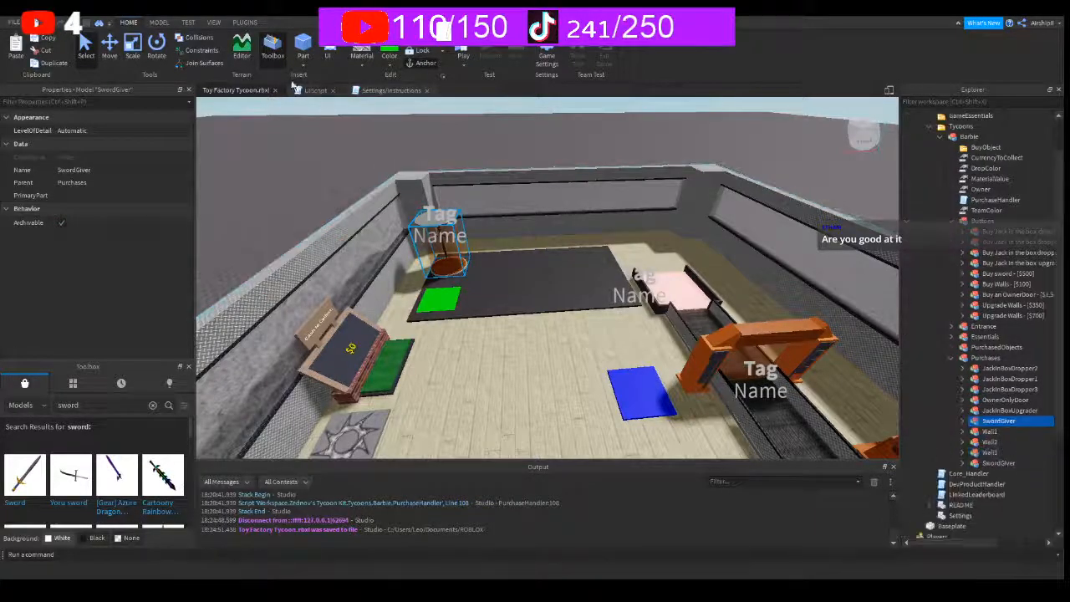
{"action": "key", "text": "ctrl+2"}
{"action": "left_click_drag", "start_coordinate": [525, 243], "coordinate": [599, 240]}
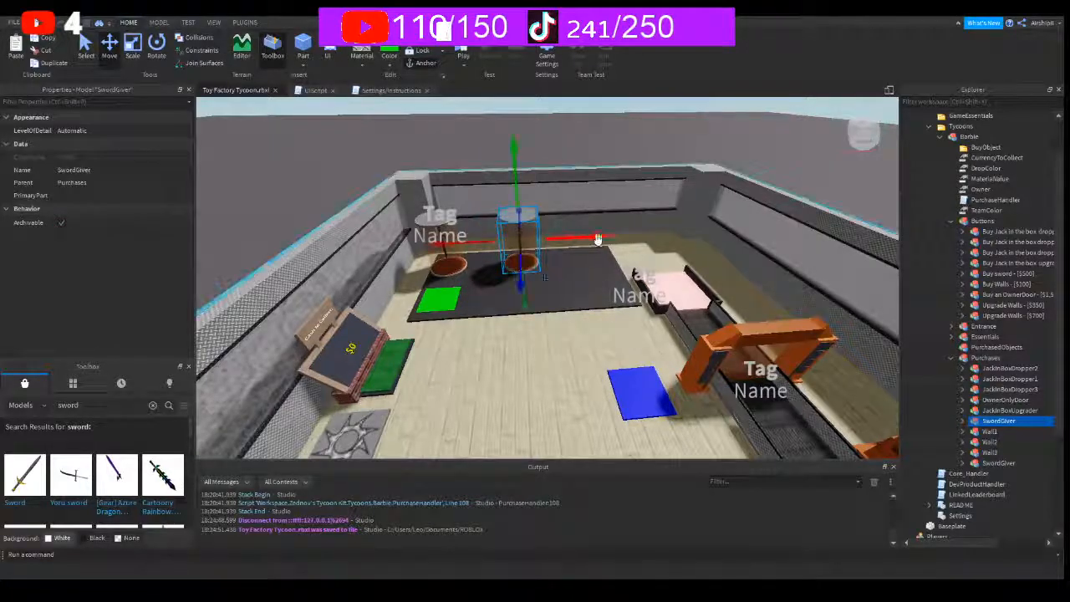
- Rename the duplicated giver model as NinjaStarGiver
{"action": "key", "text": "F2"}
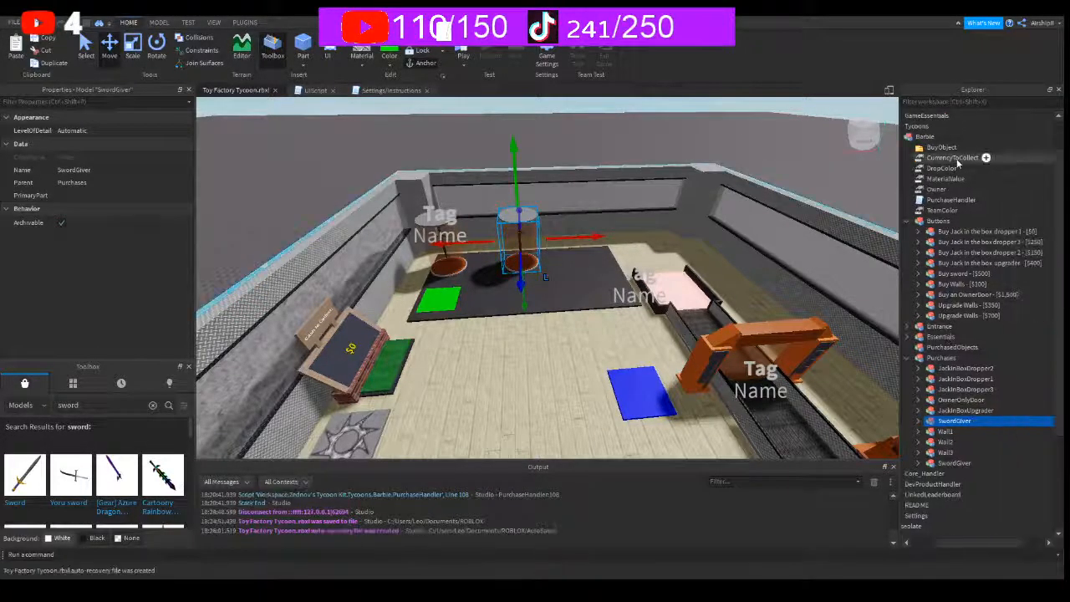
{"action": "type", "text": "Ninja"}
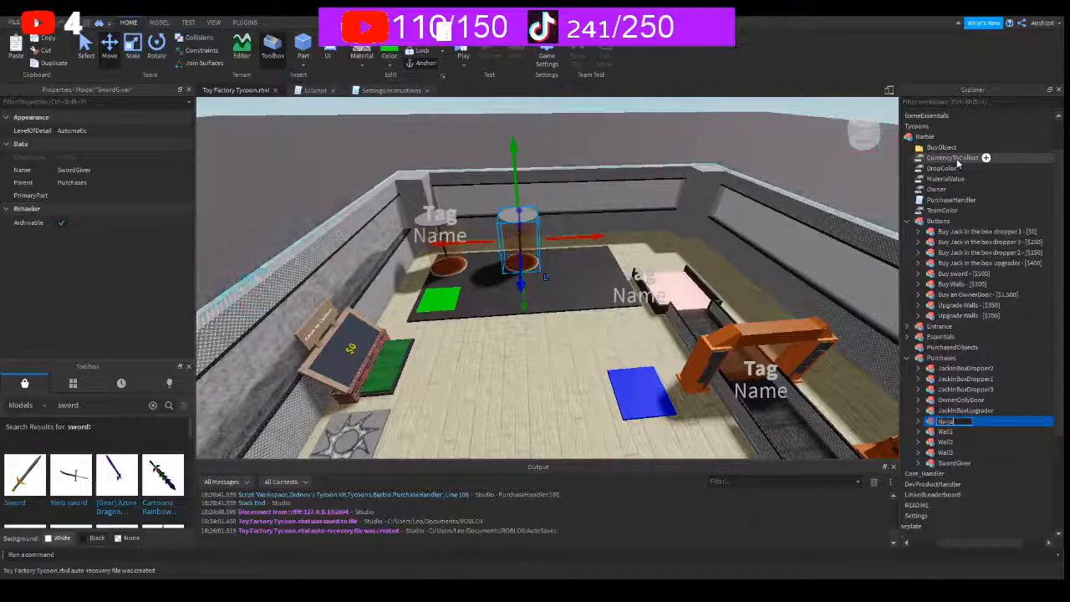
{"action": "type", "text": "StarGiver"}
{"action": "key", "text": "Return"}
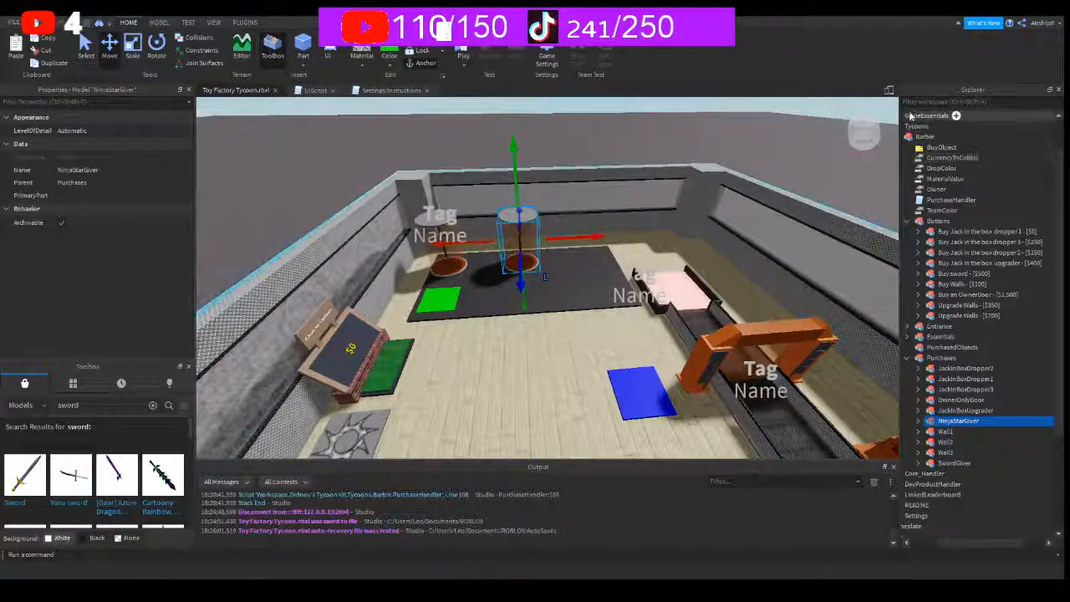
- Expand NinjaStarGiver and delete the sword from inside it
{"action": "left_click", "coordinate": [920, 421]}
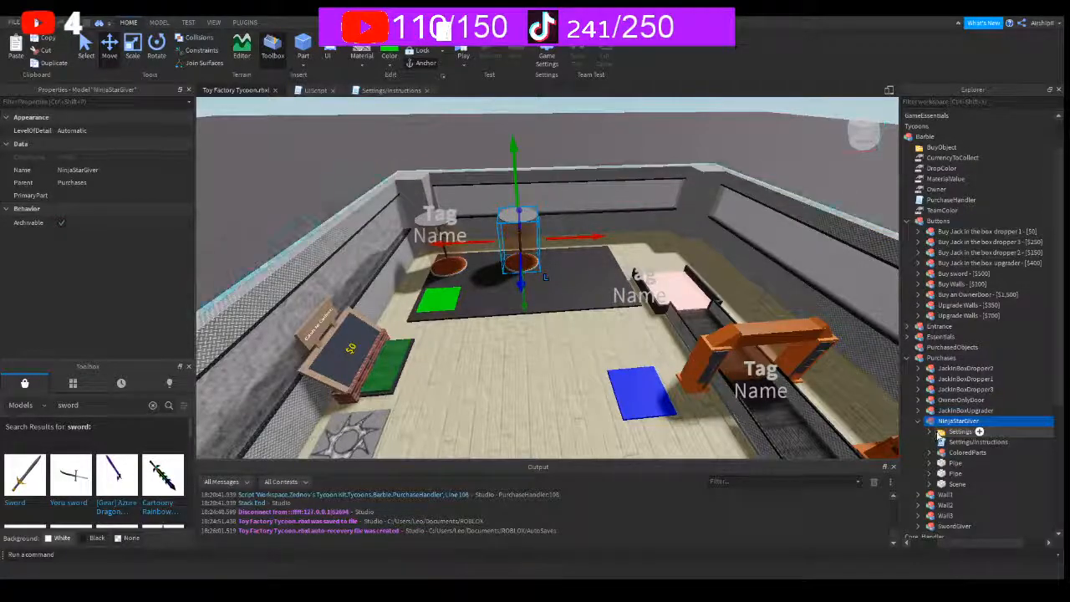
{"action": "left_click", "coordinate": [940, 433]}
{"action": "left_click_drag", "start_coordinate": [938, 452], "coordinate": [954, 497]}
{"action": "left_click", "coordinate": [954, 496]}
{"action": "key", "text": "Delete"}
- Search the marketplace models for "ninja star"
{"action": "left_click", "coordinate": [77, 385]}
{"action": "left_click", "coordinate": [24, 383]}
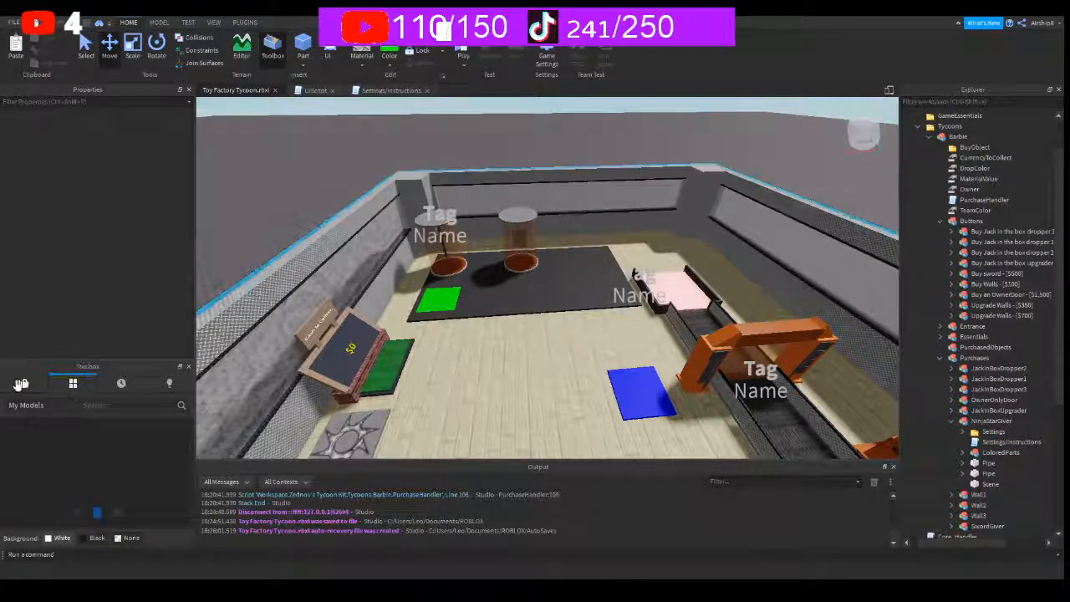
{"action": "left_click", "coordinate": [109, 406]}
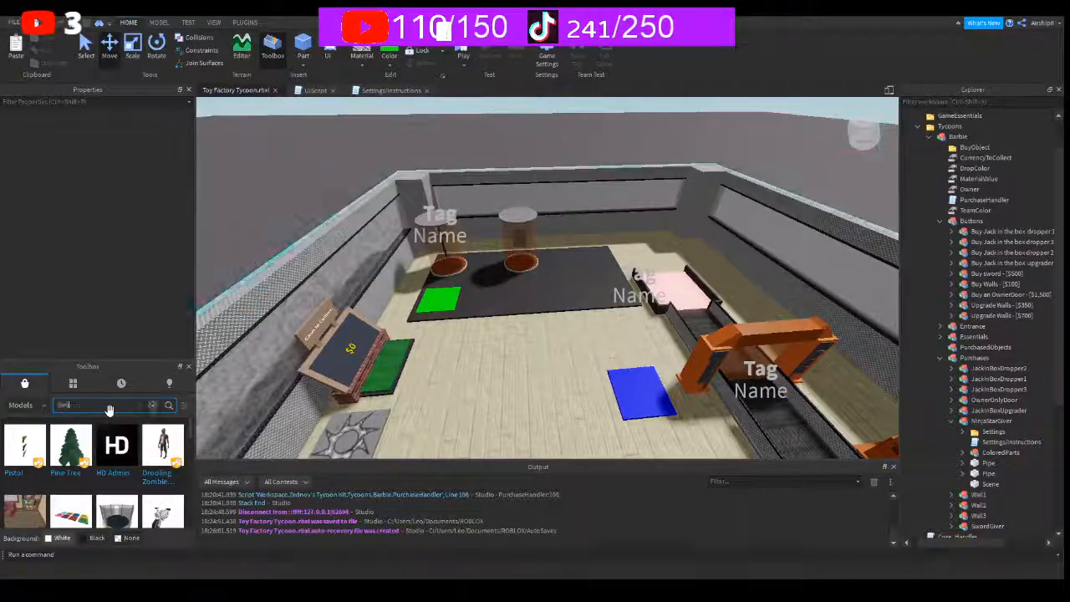
{"action": "key", "text": "Return"}
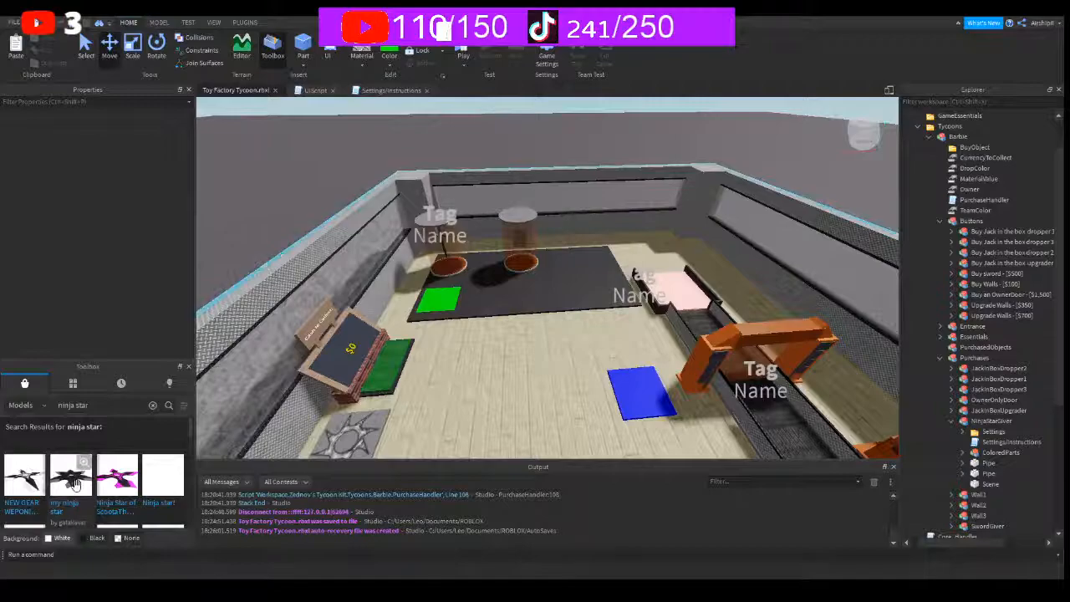
- Insert the first ninja star model from the results and move the WhiteNinjaStar tool into NinjaStarGiver
{"action": "left_click", "coordinate": [35, 489]}
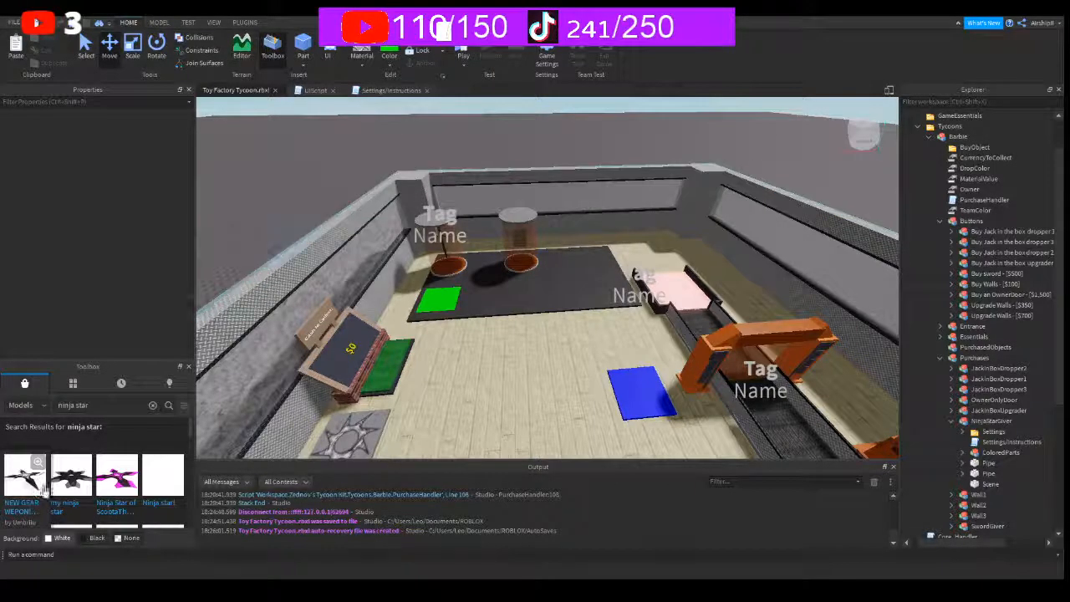
{"action": "left_click", "coordinate": [536, 285]}
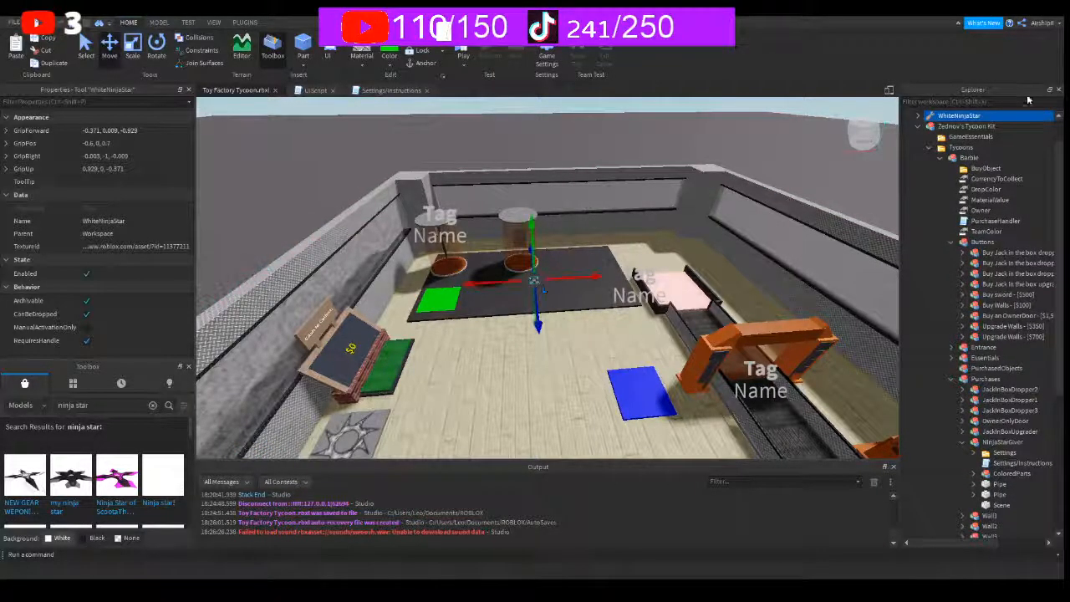
{"action": "left_click_drag", "start_coordinate": [954, 117], "coordinate": [994, 449]}
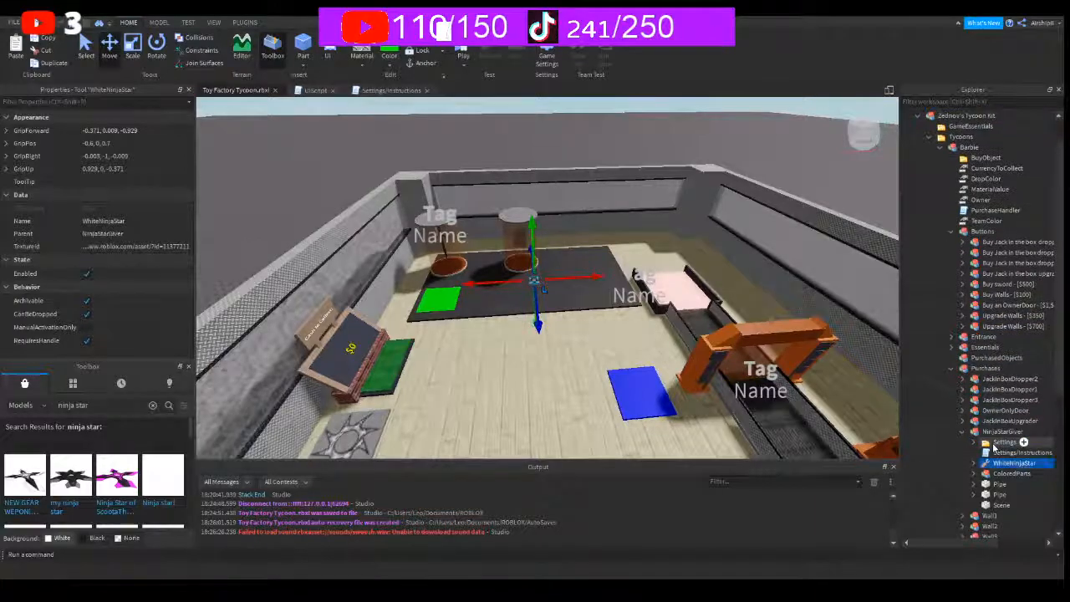
- Move the Mesh out of the WhiteNinjaStar tool's Handle into the Scene part of NinjaStarGiver
{"action": "scroll", "coordinate": [1001, 445], "scroll_direction": "up", "scroll_amount": 1}
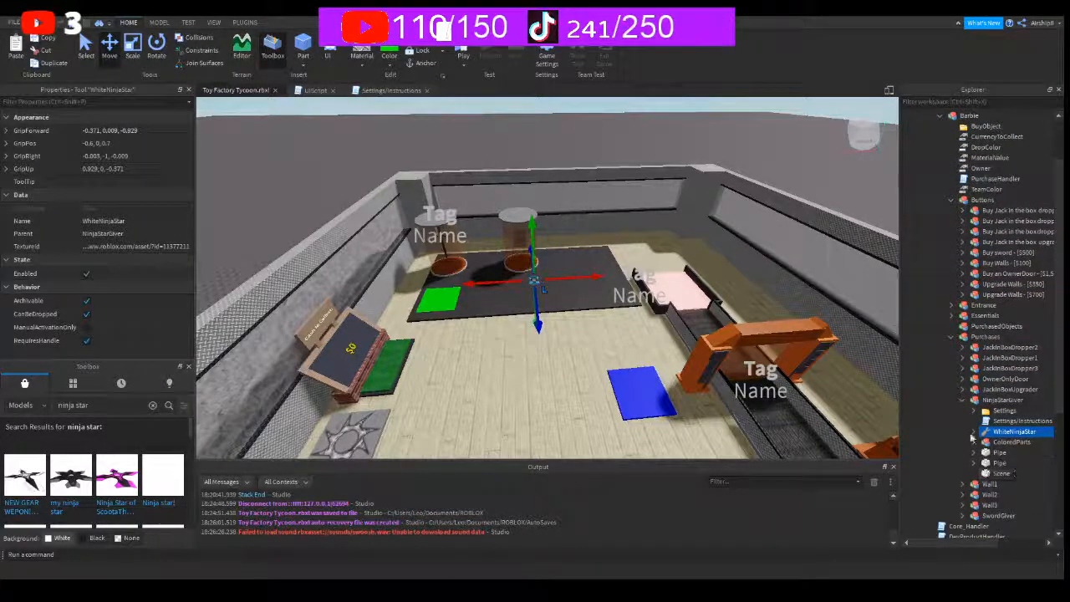
{"action": "left_click", "coordinate": [976, 431]}
{"action": "left_click", "coordinate": [932, 474]}
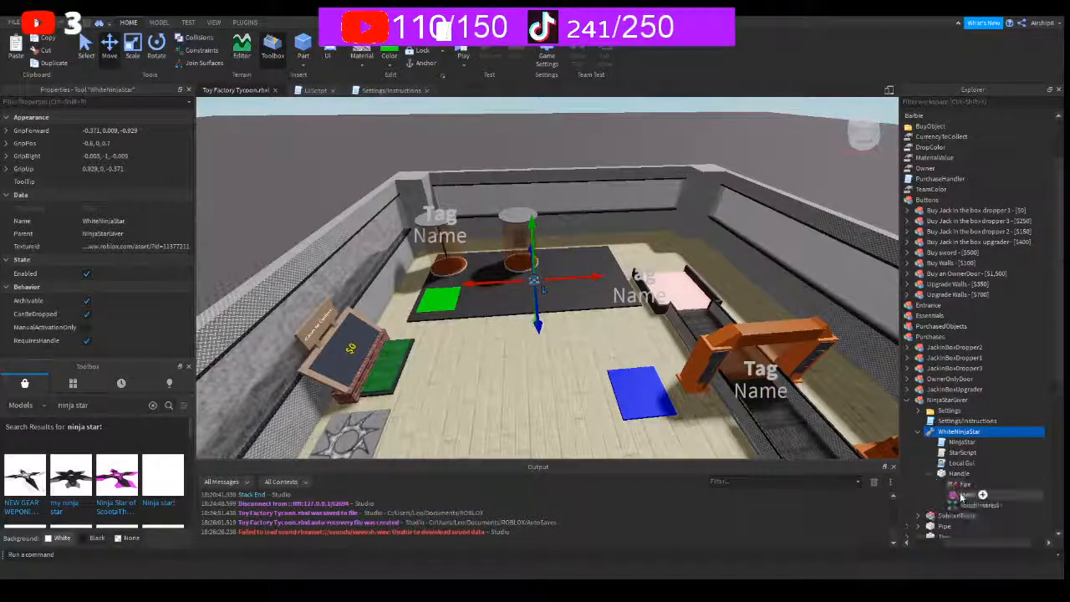
{"action": "left_click", "coordinate": [968, 494]}
{"action": "scroll", "coordinate": [966, 469], "scroll_direction": "down", "scroll_amount": 2}
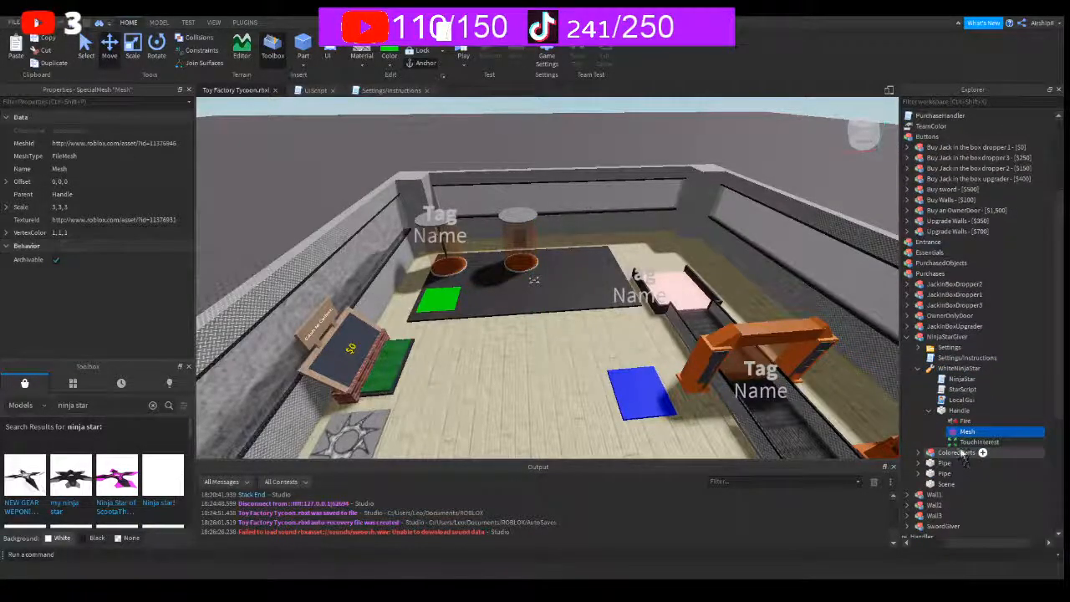
{"action": "left_click_drag", "start_coordinate": [967, 432], "coordinate": [931, 484]}
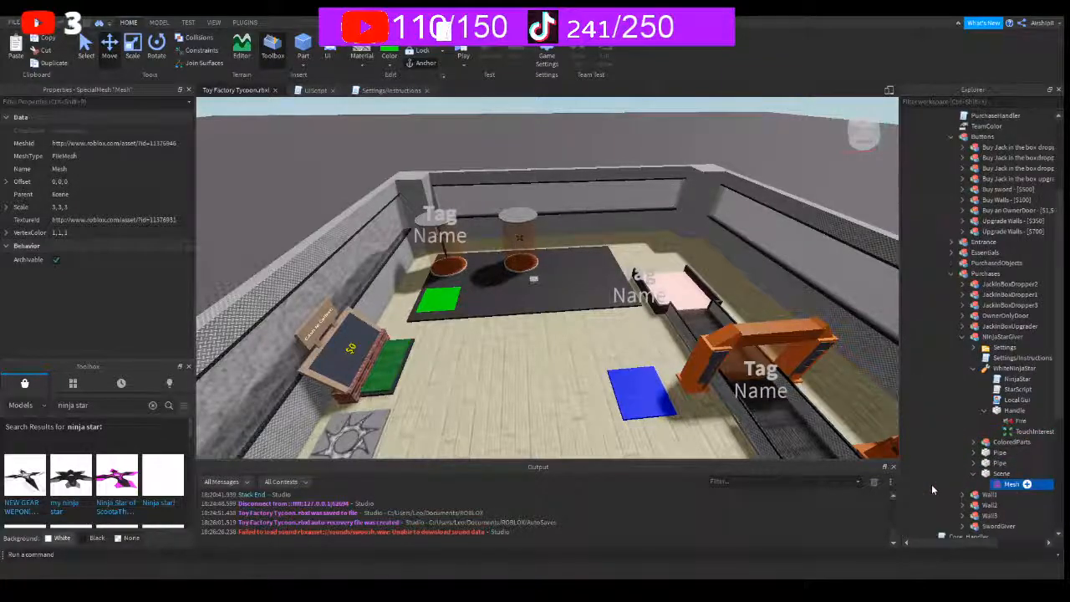
{"action": "left_click", "coordinate": [984, 410]}
{"action": "left_click", "coordinate": [974, 368]}
- Rename the WhiteNinjaStar tool inside NinjaStarGiver as ninjaStar
{"action": "left_click", "coordinate": [985, 369]}
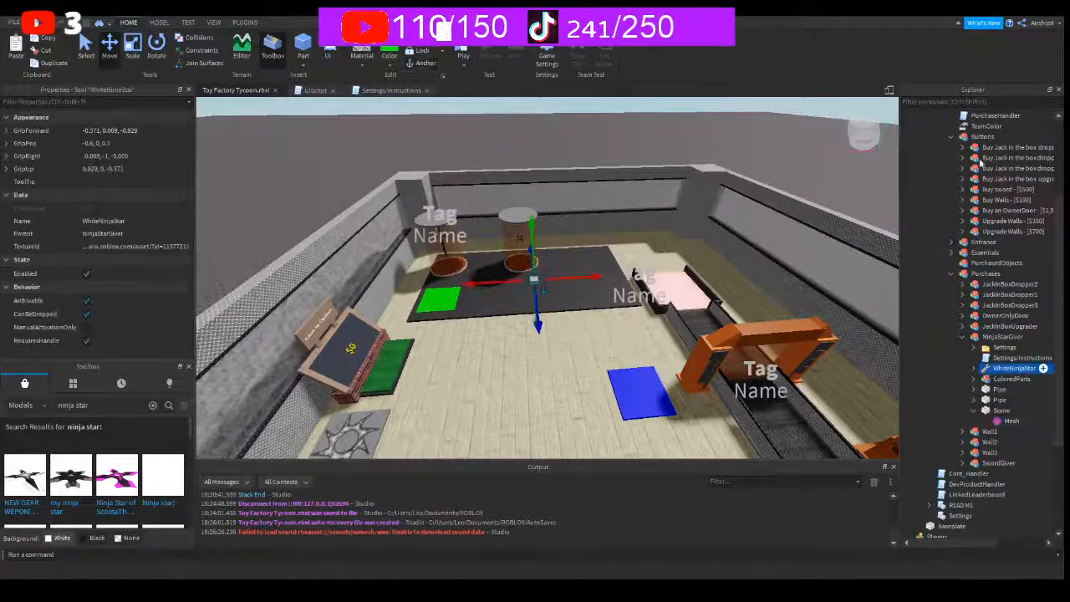
{"action": "key", "text": "F2"}
{"action": "type", "text": "ninjaStar"}
{"action": "key", "text": "Return"}
{"action": "left_click", "coordinate": [919, 370]}
{"action": "left_click", "coordinate": [919, 371]}
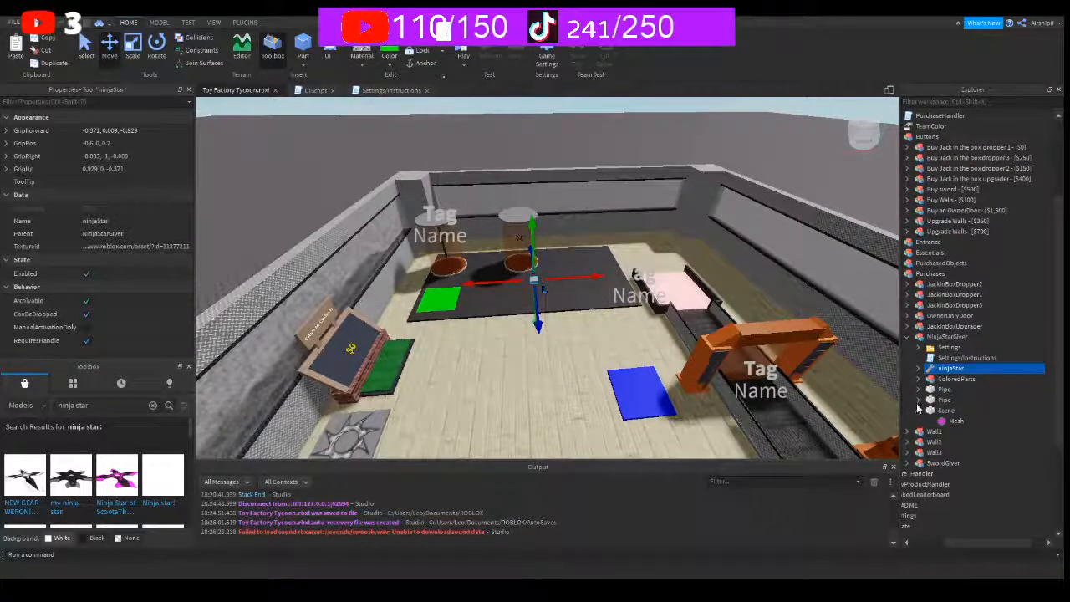
- Set the WeaponName value in NinjaStarGiver's Settings folder to ninjaStar
{"action": "left_click", "coordinate": [920, 347]}
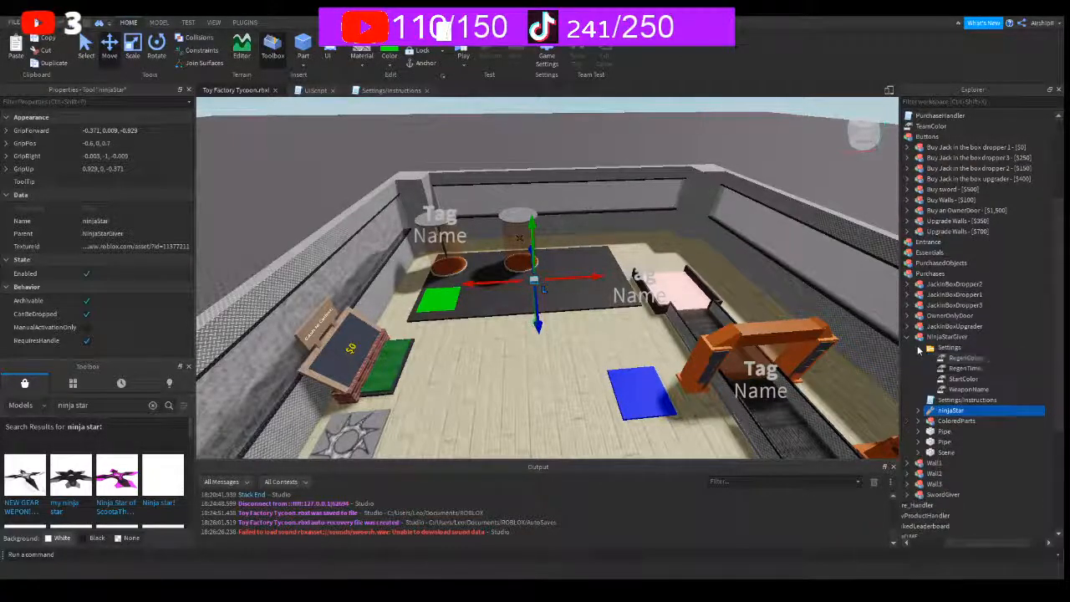
{"action": "left_click", "coordinate": [958, 390]}
{"action": "left_click", "coordinate": [115, 165]}
{"action": "type", "text": "ninjaStar"}
{"action": "key", "text": "Return"}
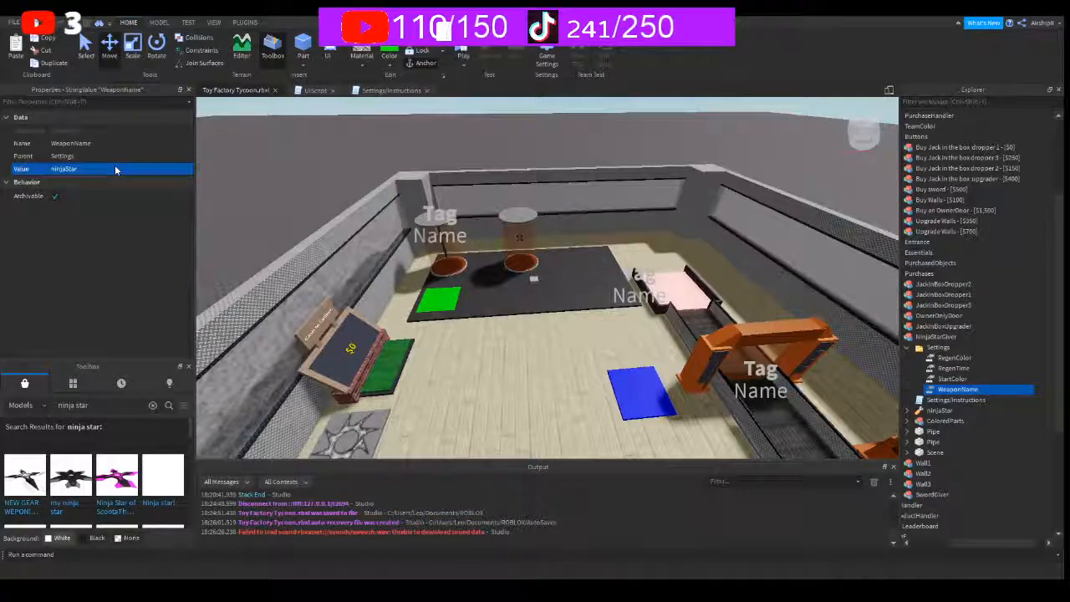
{"action": "left_click", "coordinate": [12, 122]}
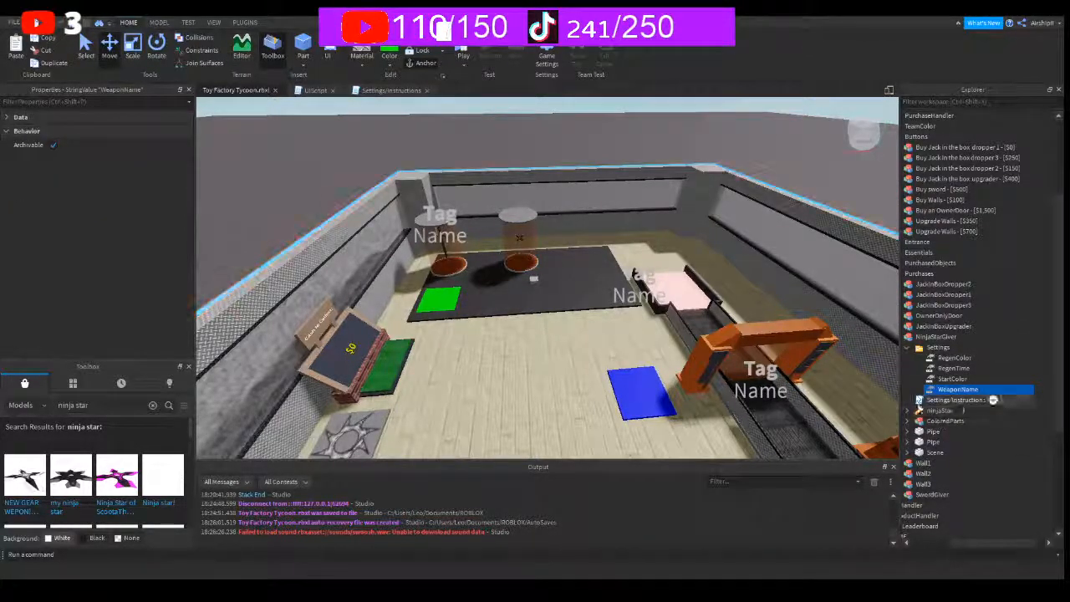
{"action": "left_click", "coordinate": [908, 347]}
- Move the ninjaStar tool from NinjaStarGiver into ServerStorage
{"action": "left_click_drag", "start_coordinate": [986, 541], "coordinate": [977, 541]}
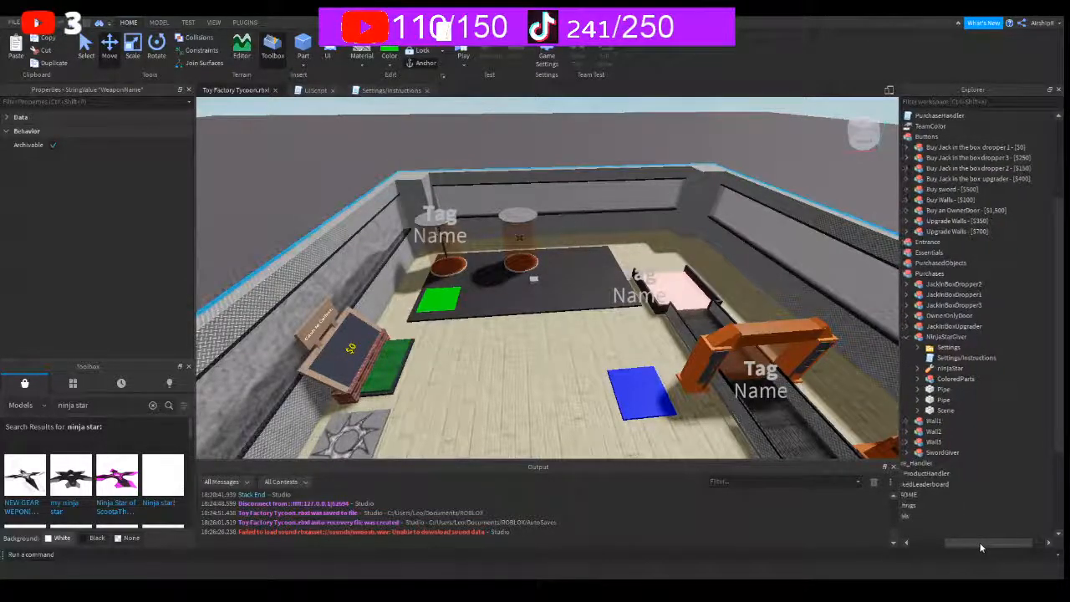
{"action": "left_click", "coordinate": [950, 368]}
{"action": "left_click_drag", "start_coordinate": [973, 543], "coordinate": [948, 547]}
{"action": "left_click_drag", "start_coordinate": [976, 369], "coordinate": [929, 485]}
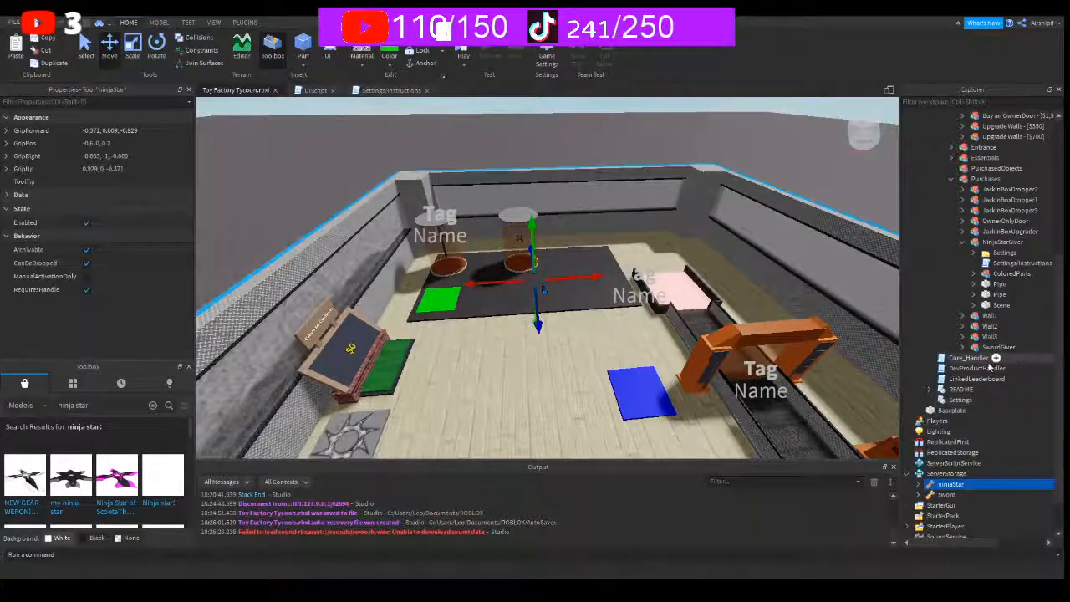
{"action": "left_click", "coordinate": [964, 306]}
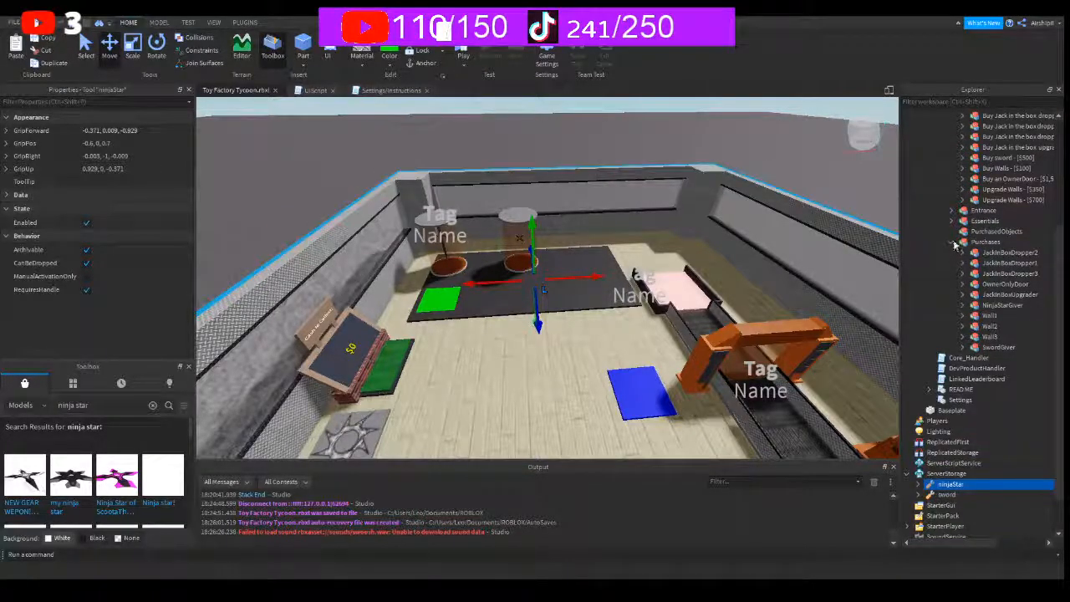
- Rename the "Buy sword - [$500]" button model as "Buy Sword Giver - [$500]"
{"action": "scroll", "coordinate": [973, 306], "scroll_direction": "up", "scroll_amount": 1}
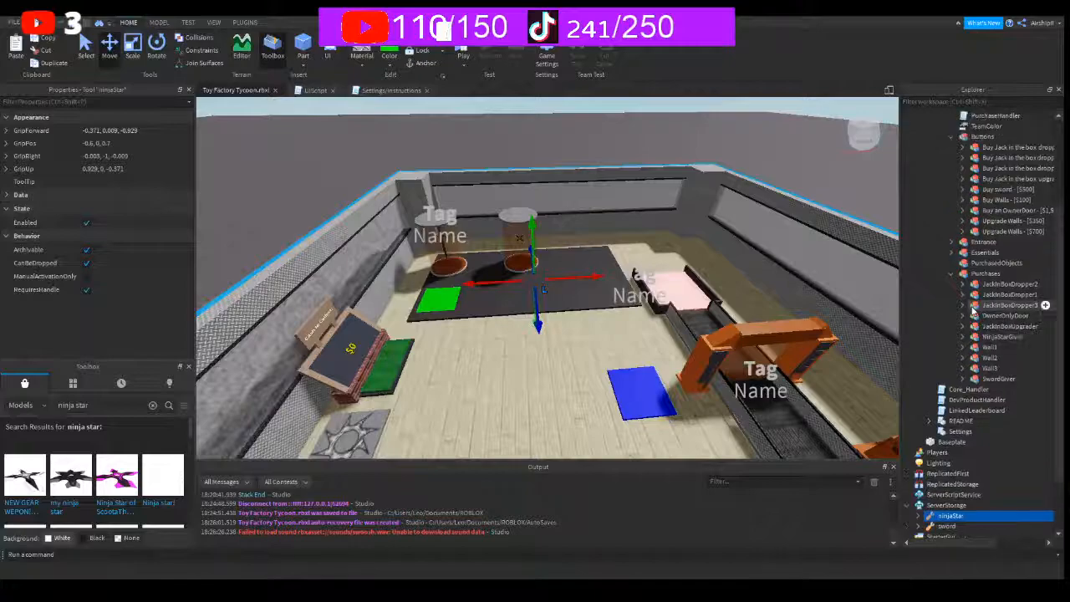
{"action": "scroll", "coordinate": [972, 311], "scroll_direction": "up", "scroll_amount": 4}
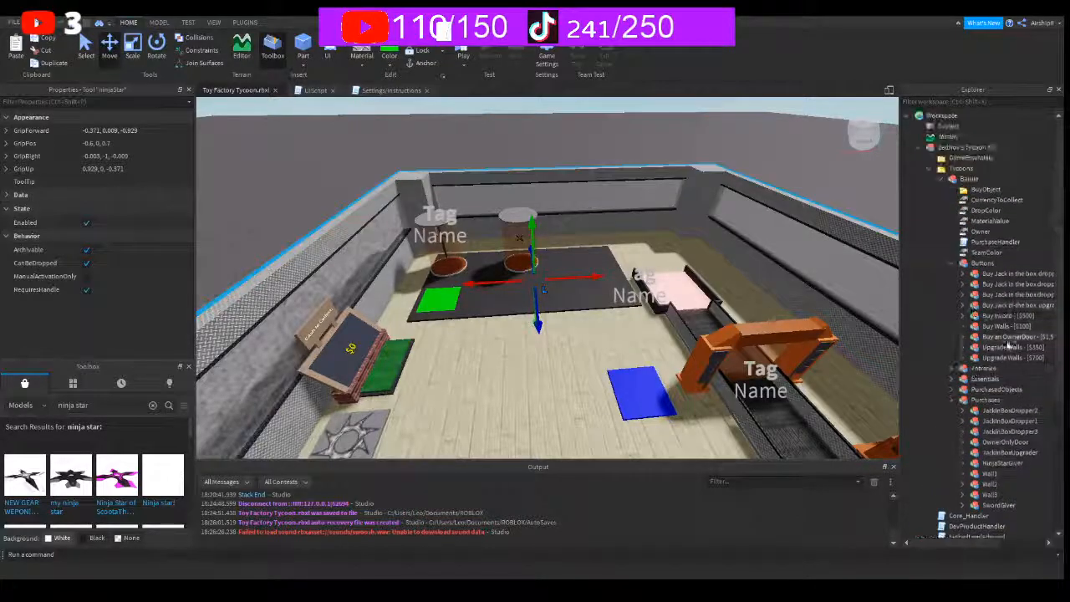
{"action": "left_click", "coordinate": [990, 317]}
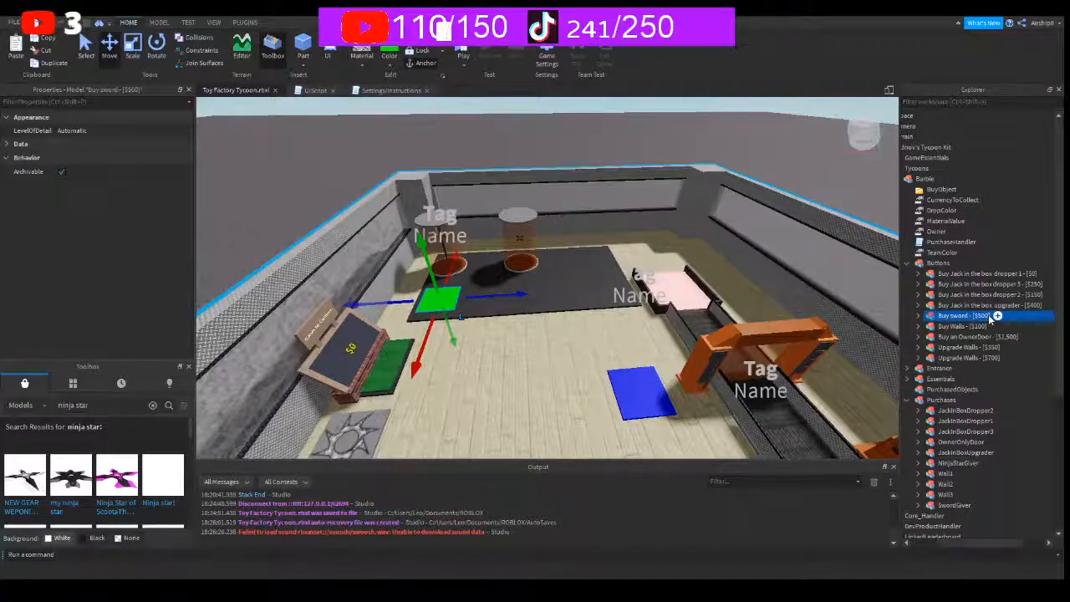
{"action": "key", "text": "Left"}
{"action": "key", "text": "Left"}
{"action": "key", "text": "Left"}
{"action": "key", "text": "Left"}
{"action": "key", "text": "Left"}
{"action": "key", "text": "Left"}
{"action": "key", "text": "Left"}
{"action": "key", "text": "Left"}
{"action": "key", "text": "BackSpace"}
{"action": "type", "text": "Sword"}
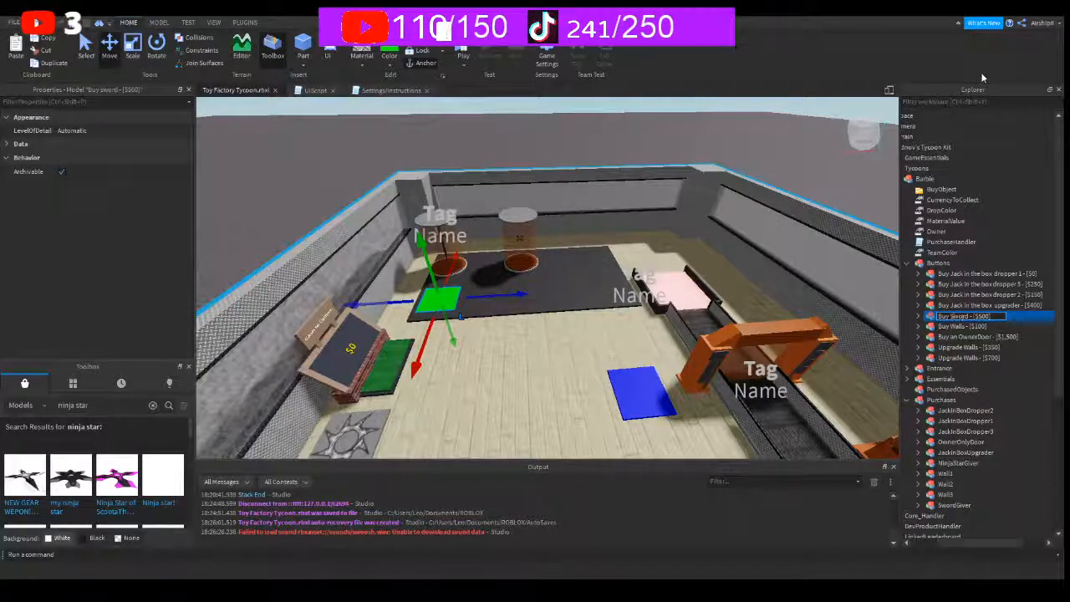
{"action": "type", "text": " Giver"}
{"action": "key", "text": "Return"}
- Check the tag and Price values inside the Buy Sword Giver button
{"action": "left_click", "coordinate": [921, 318]}
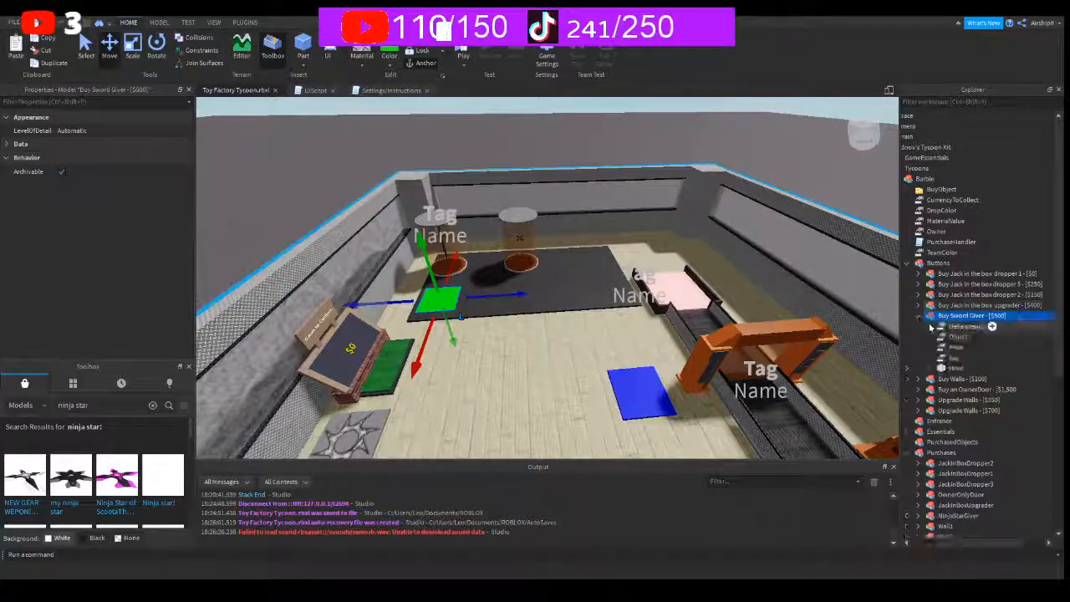
{"action": "left_click", "coordinate": [954, 358]}
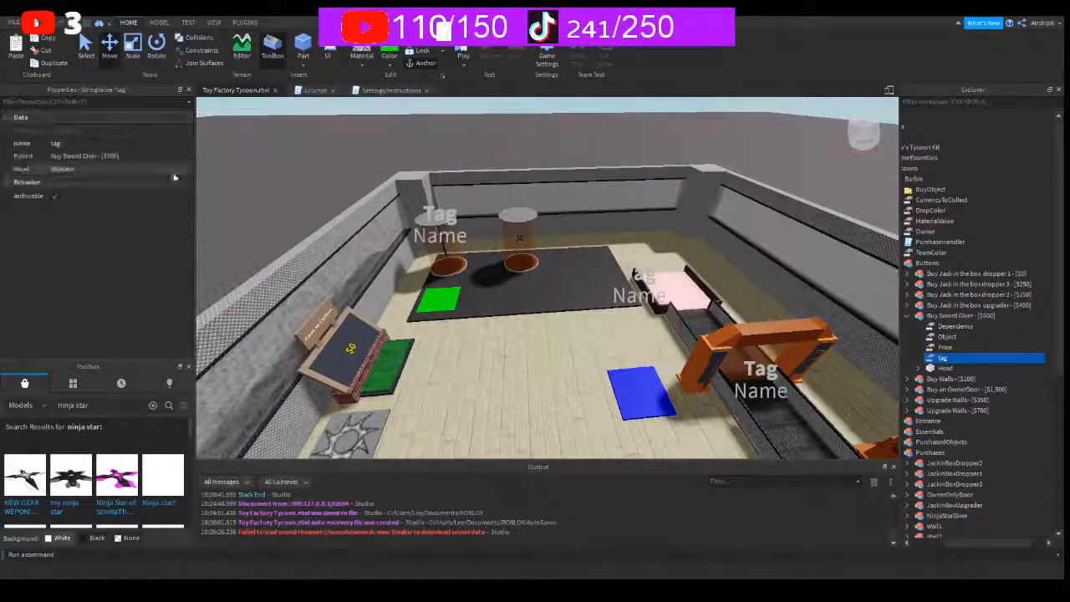
{"action": "key", "text": "Up"}
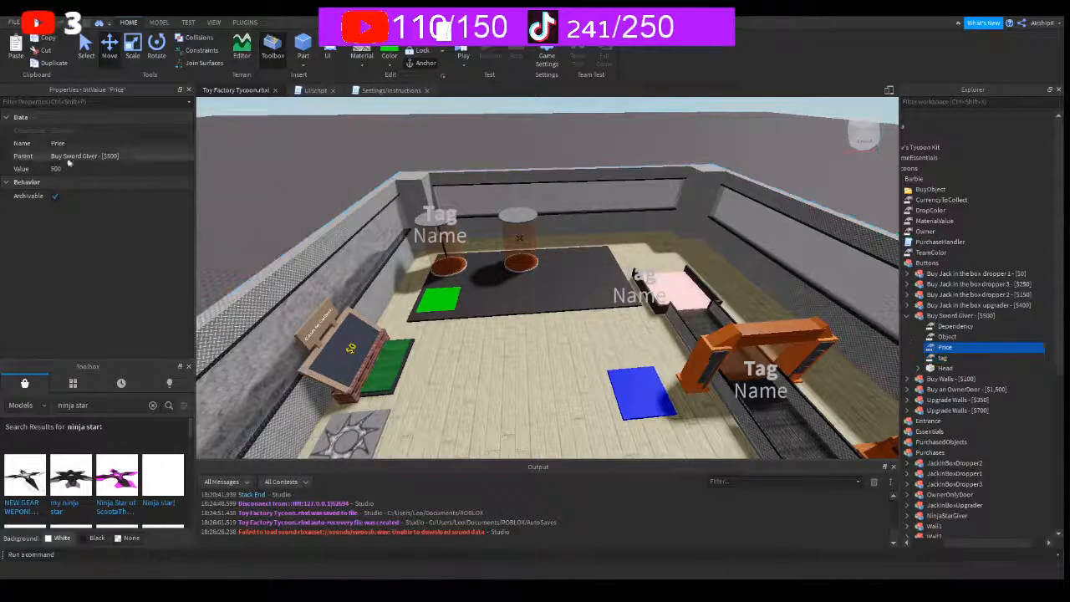
{"action": "left_click", "coordinate": [79, 167]}
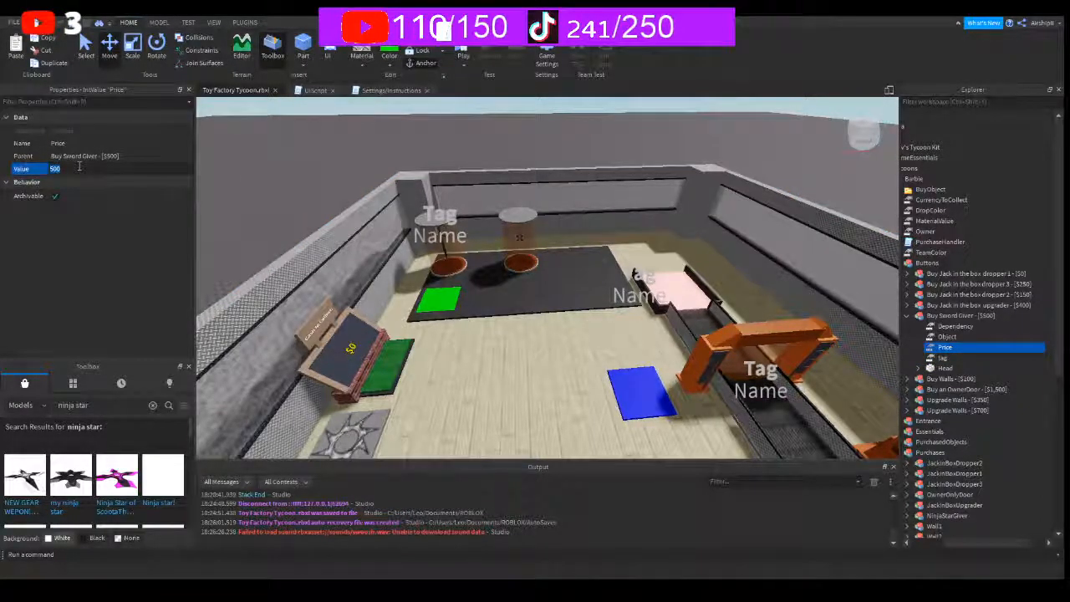
{"action": "left_click", "coordinate": [908, 316]}
- Duplicate the Buy Sword Giver button and move the copy in front of the second giver pedestal
{"action": "left_click", "coordinate": [930, 319]}
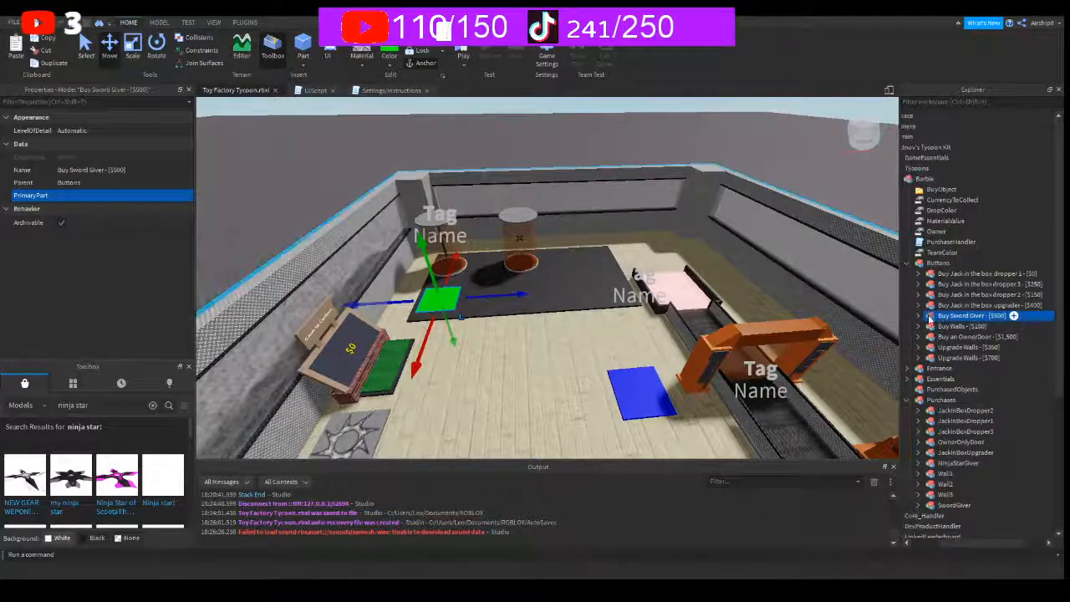
{"action": "key", "text": "ctrl+d"}
{"action": "left_click_drag", "start_coordinate": [536, 292], "coordinate": [617, 293]}
- Rename the duplicated button model as "Buy Ninja Star Giver - [$600]"
{"action": "left_click", "coordinate": [1006, 327]}
{"action": "key", "text": "F2"}
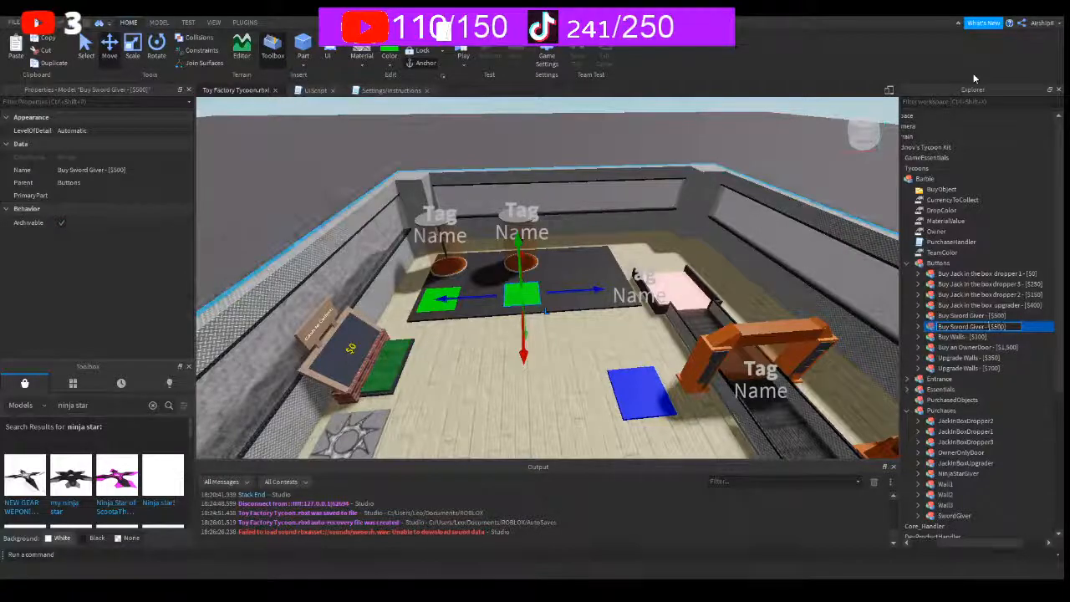
{"action": "key", "text": "BackSpace"}
{"action": "key", "text": "BackSpace"}
{"action": "key", "text": "BackSpace"}
{"action": "key", "text": "BackSpace"}
{"action": "key", "text": "BackSpace"}
{"action": "type", "text": "Ninja Star"}
{"action": "key", "text": "Return"}
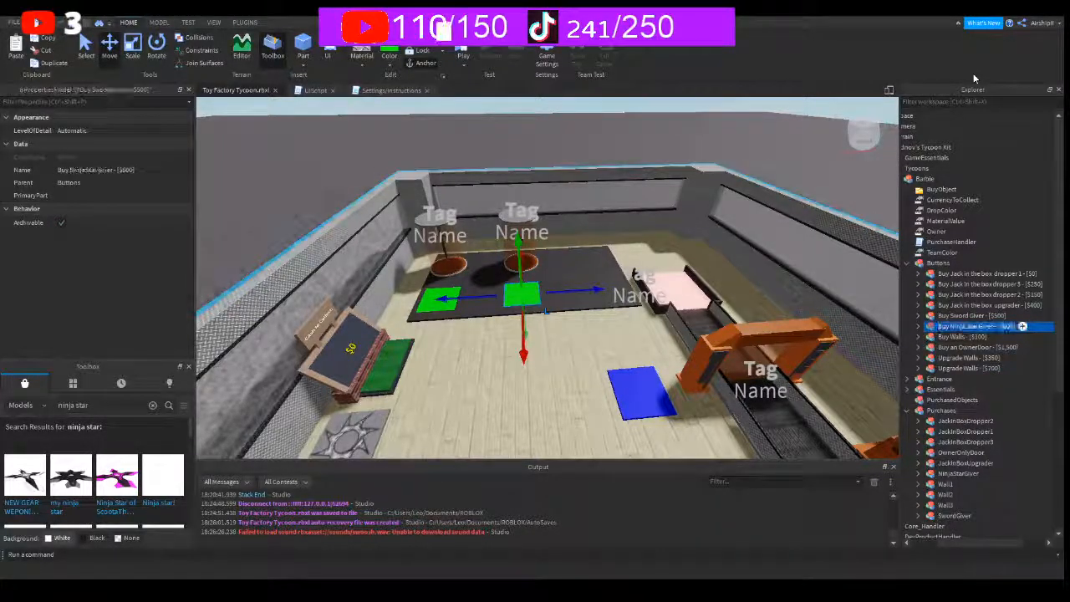
- Set the Dependency value of the Buy Ninja Star Giver button to SwordGiver
{"action": "left_click", "coordinate": [919, 326]}
{"action": "left_click", "coordinate": [961, 338]}
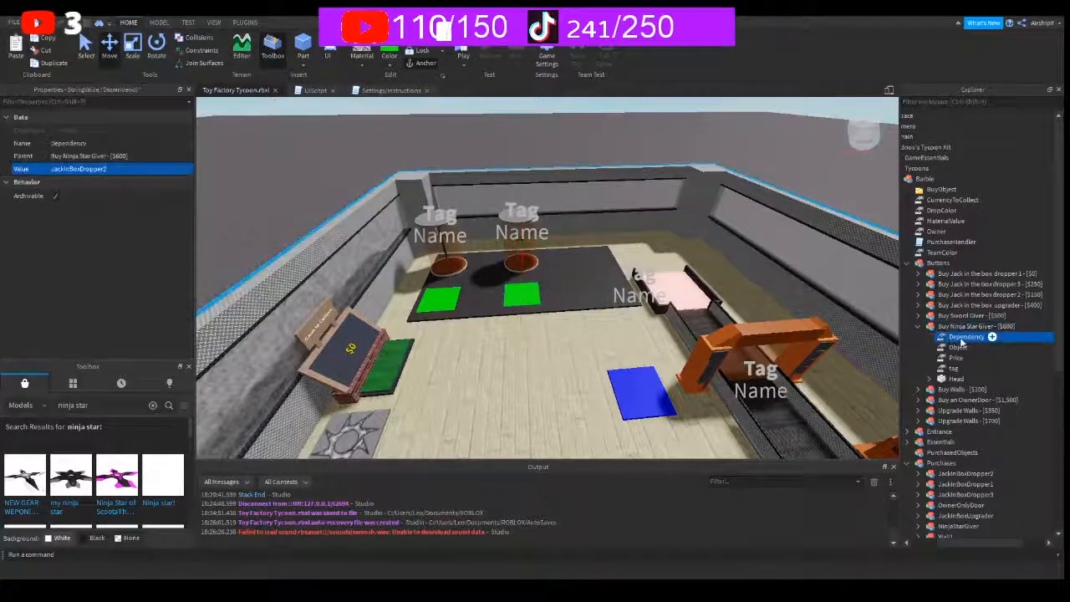
{"action": "left_click", "coordinate": [107, 169]}
{"action": "type", "text": "SwordGiver"}
{"action": "key", "text": "Return"}
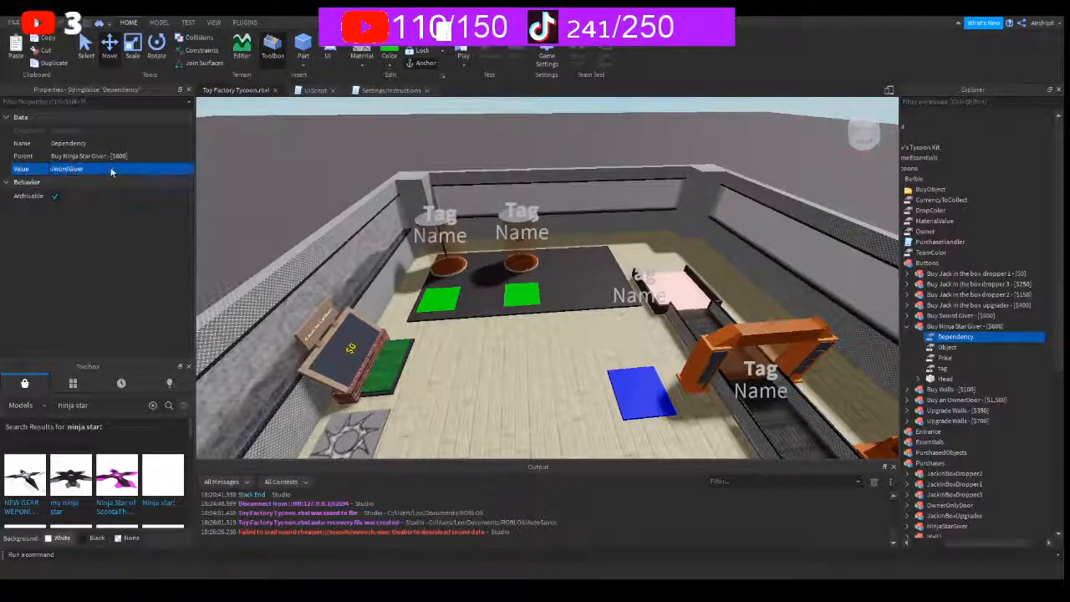
{"action": "scroll", "coordinate": [1006, 483], "scroll_direction": "down", "scroll_amount": 3}
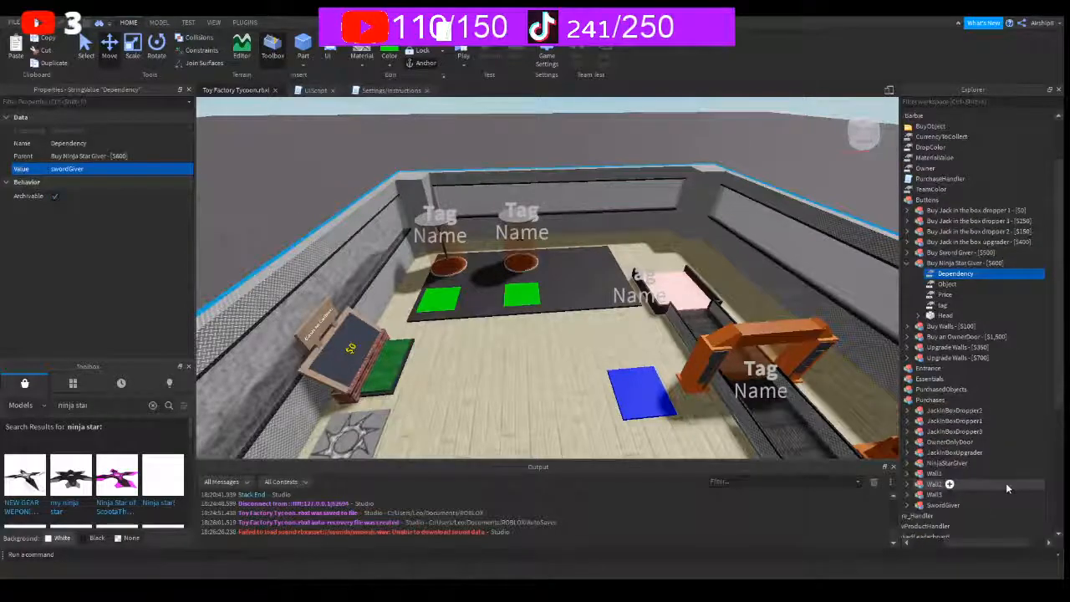
{"action": "left_click", "coordinate": [83, 169]}
{"action": "type", "text": "S"}
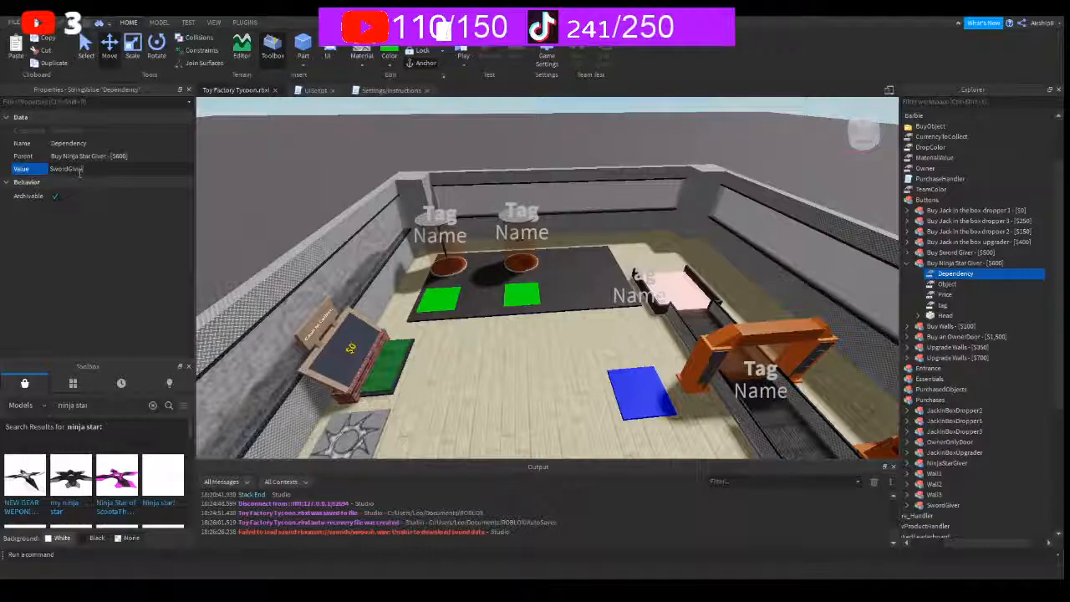
{"action": "key", "text": "Return"}
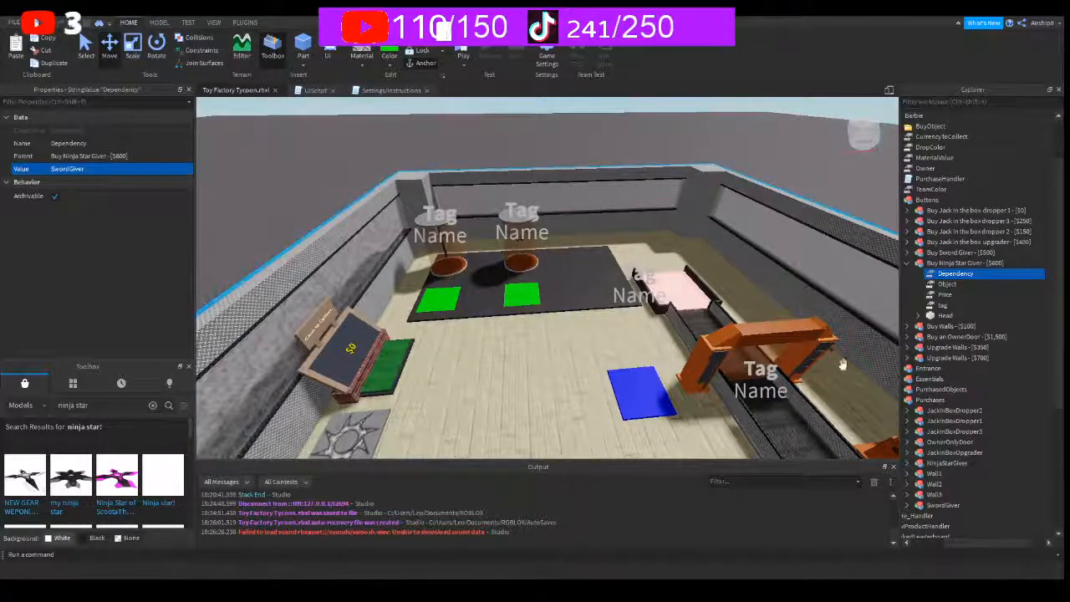
- Set the Object value of the Buy Ninja Star Giver button to NinjaStarGiver
{"action": "left_click", "coordinate": [947, 284]}
{"action": "left_click", "coordinate": [131, 169]}
{"action": "type", "text": "S"}
{"action": "type", "text": "injaSt"}
{"action": "type", "text": "arG"}
{"action": "type", "text": "iv"}
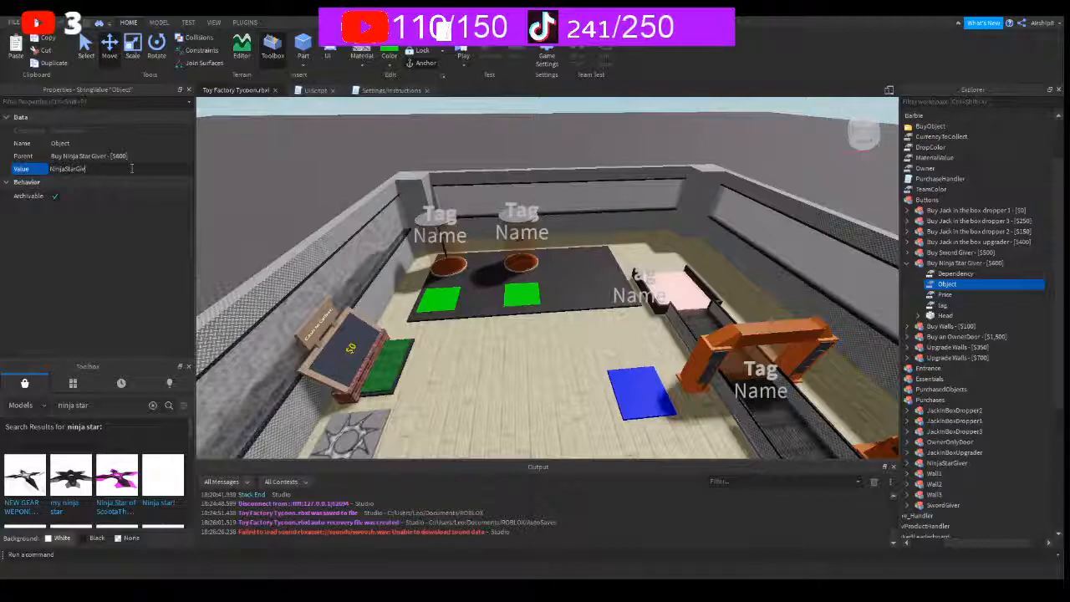
{"action": "type", "text": "er"}
{"action": "key", "text": "Return"}
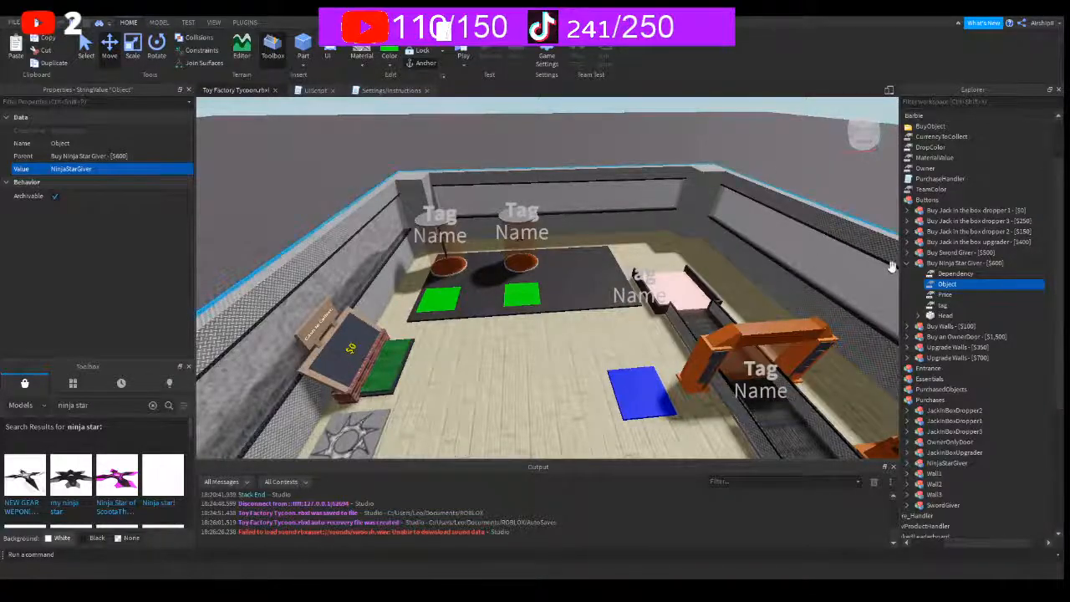
- Set the Price value of the Buy Ninja Star Giver button to 600
{"action": "left_click", "coordinate": [943, 305]}
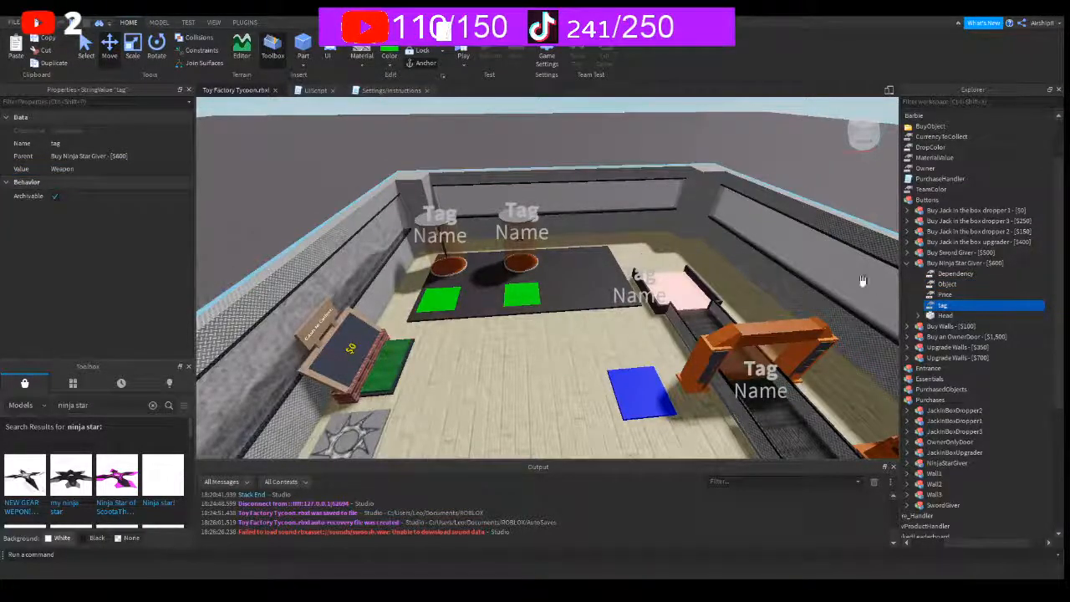
{"action": "left_click", "coordinate": [945, 294]}
{"action": "left_click", "coordinate": [111, 168]}
{"action": "type", "text": "600"}
{"action": "key", "text": "Return"}
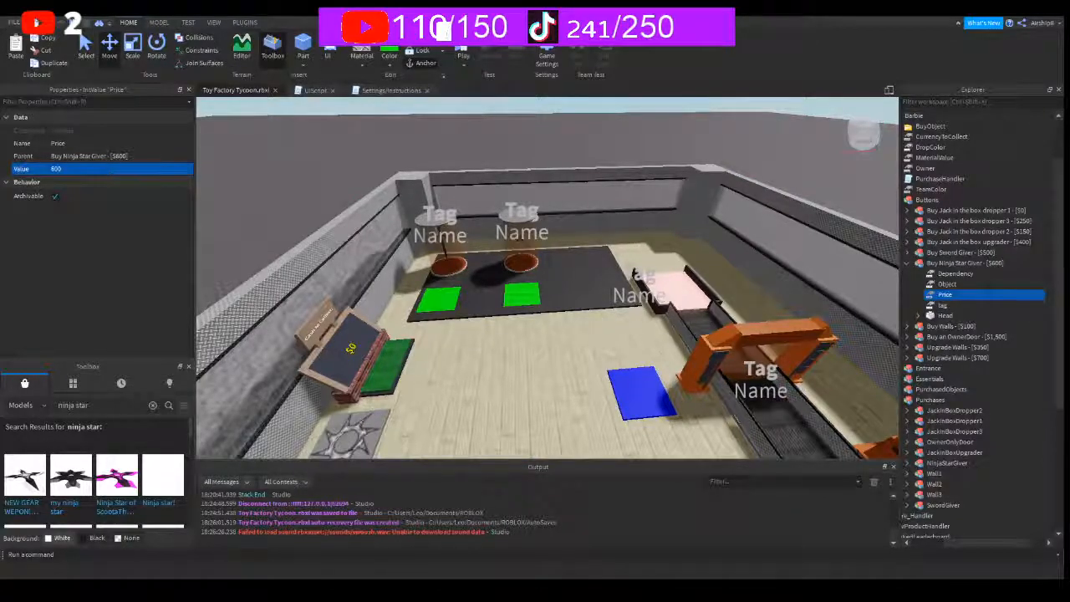
- Save the tycoon file and start a playtest of it
{"action": "key", "text": "ctrl+s"}
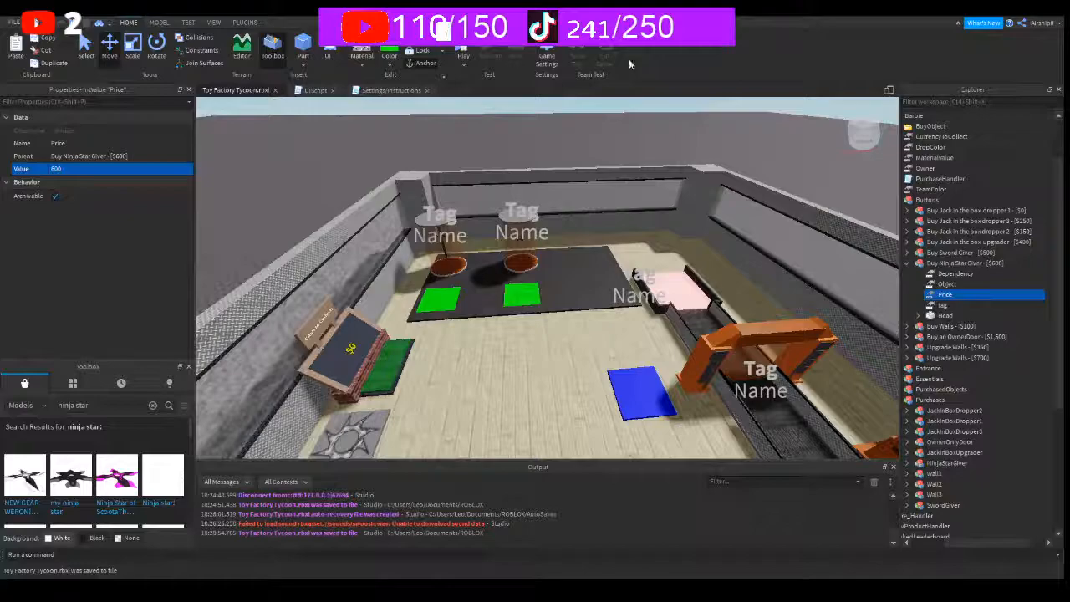
{"action": "left_click", "coordinate": [463, 50]}
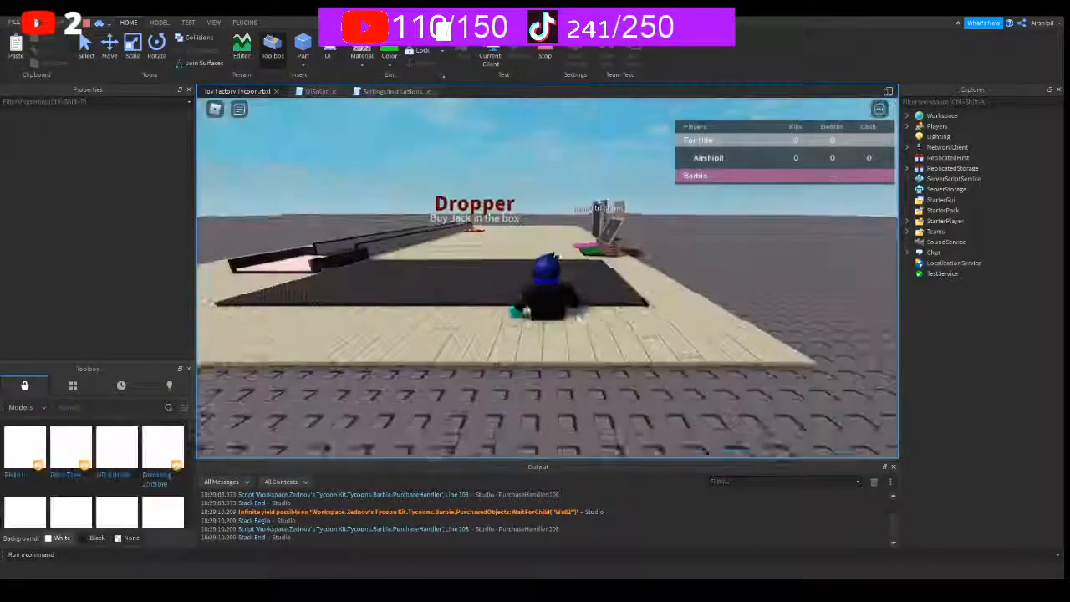
{"action": "right_click_drag", "start_coordinate": [577, 303], "coordinate": [577, 302]}
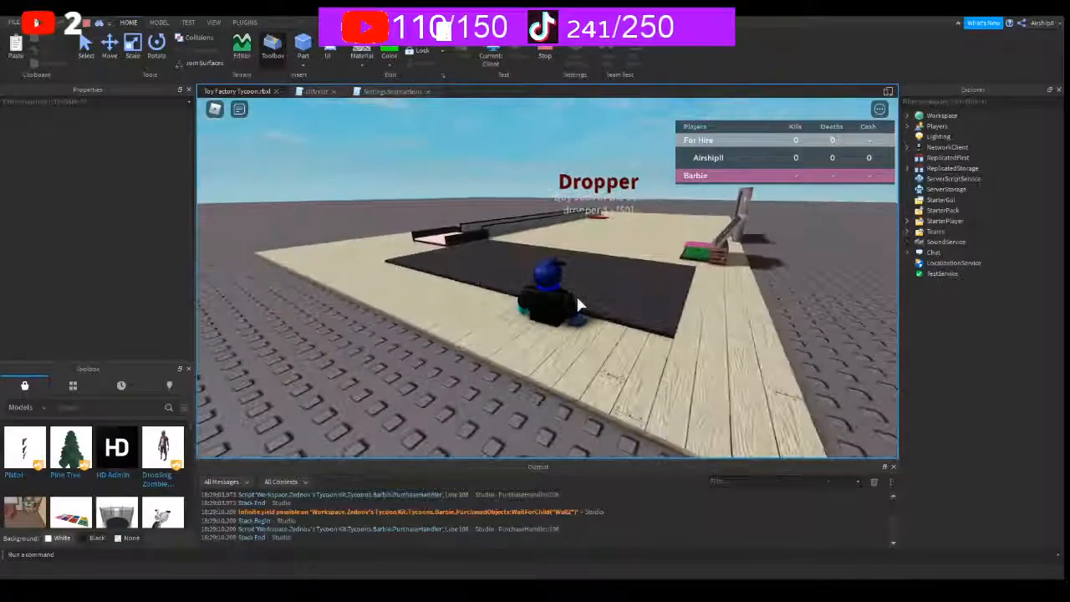
- Check the tycoon floor in the running playtest and stop the playtest
{"action": "key", "text": "space"}
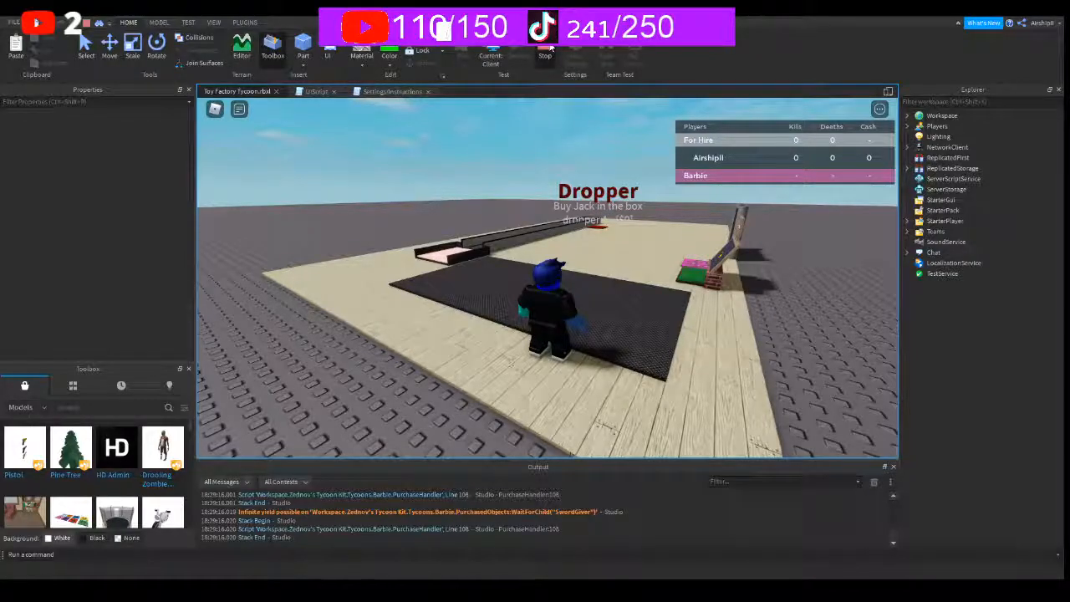
{"action": "left_click", "coordinate": [547, 50]}
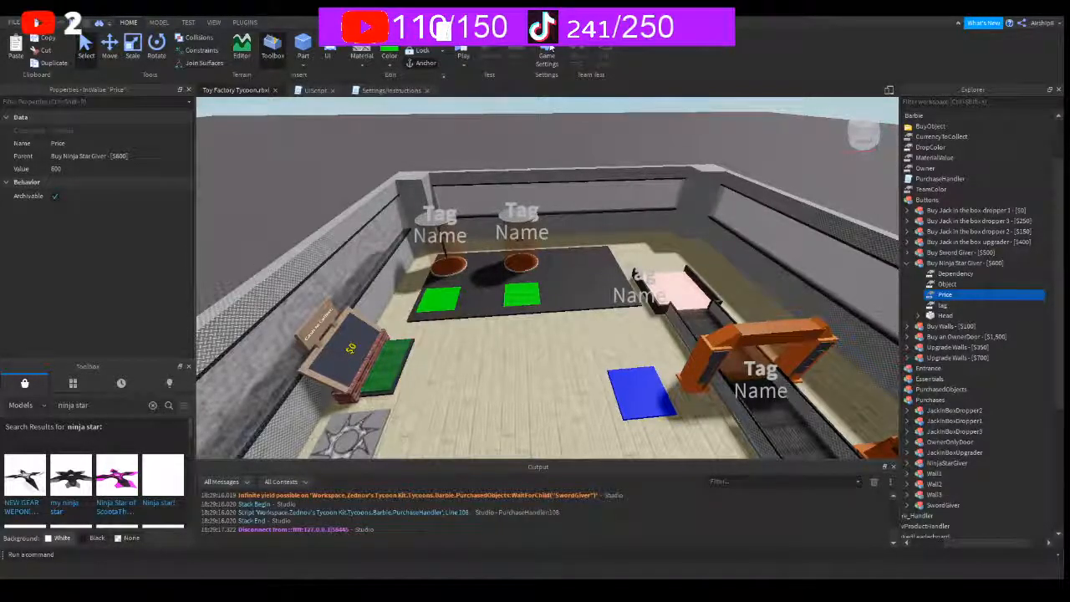
- Duplicate the NinjaStarGiver model in Purchases and move the copy beside the original on the dark platform
{"action": "left_click", "coordinate": [908, 263]}
{"action": "scroll", "coordinate": [915, 301], "scroll_direction": "down", "scroll_amount": 3}
{"action": "left_click", "coordinate": [941, 348]}
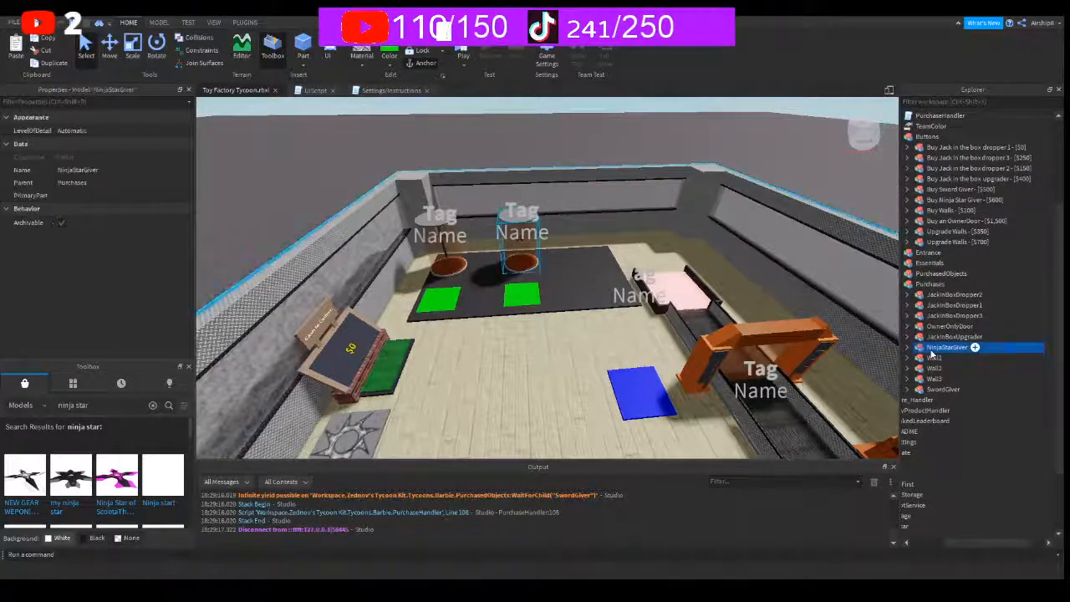
{"action": "key", "text": "ctrl+d"}
{"action": "key", "text": "ctrl+2"}
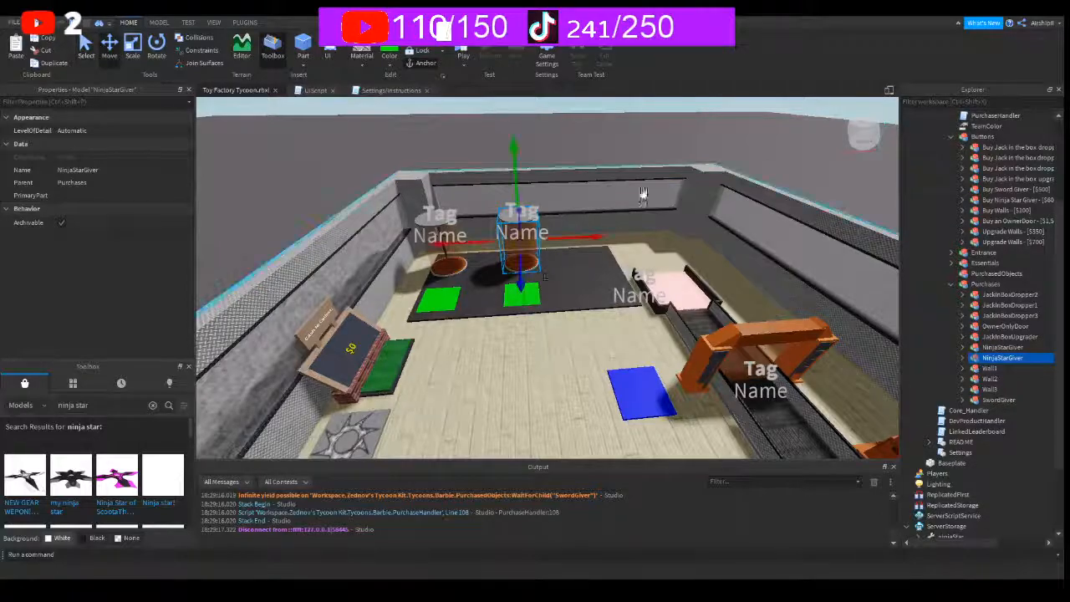
{"action": "left_click_drag", "start_coordinate": [596, 238], "coordinate": [659, 236]}
- Search the toolbox models for "weapon" and browse the results for another giver idea
{"action": "left_click", "coordinate": [976, 360]}
{"action": "key", "text": "F2"}
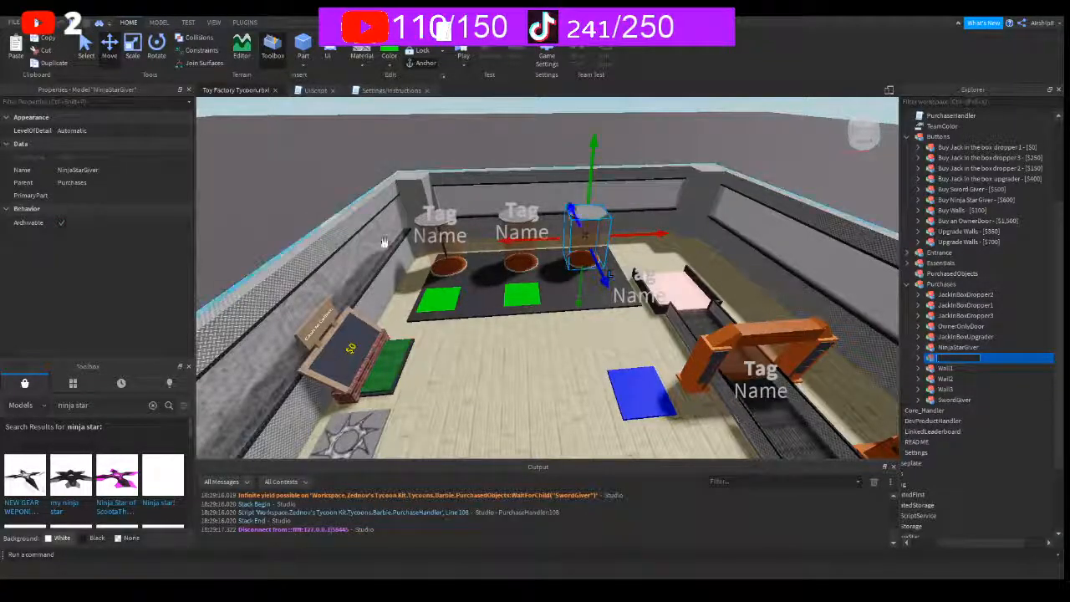
{"action": "left_click", "coordinate": [151, 405]}
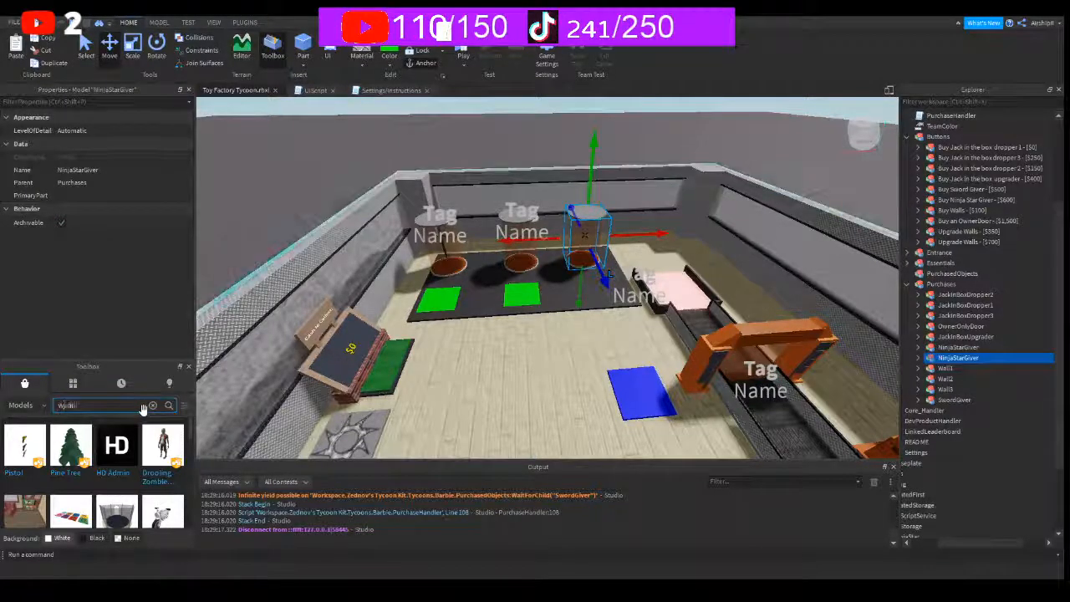
{"action": "key", "text": "Return"}
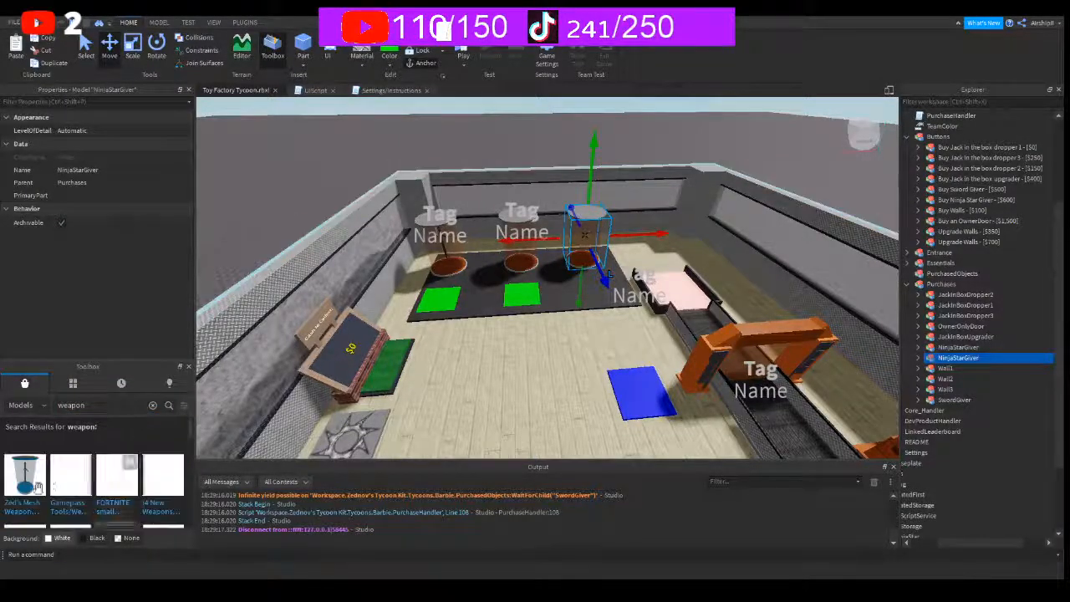
{"action": "scroll", "coordinate": [159, 506], "scroll_direction": "down", "scroll_amount": 2}
{"action": "scroll", "coordinate": [144, 499], "scroll_direction": "down", "scroll_amount": 5}
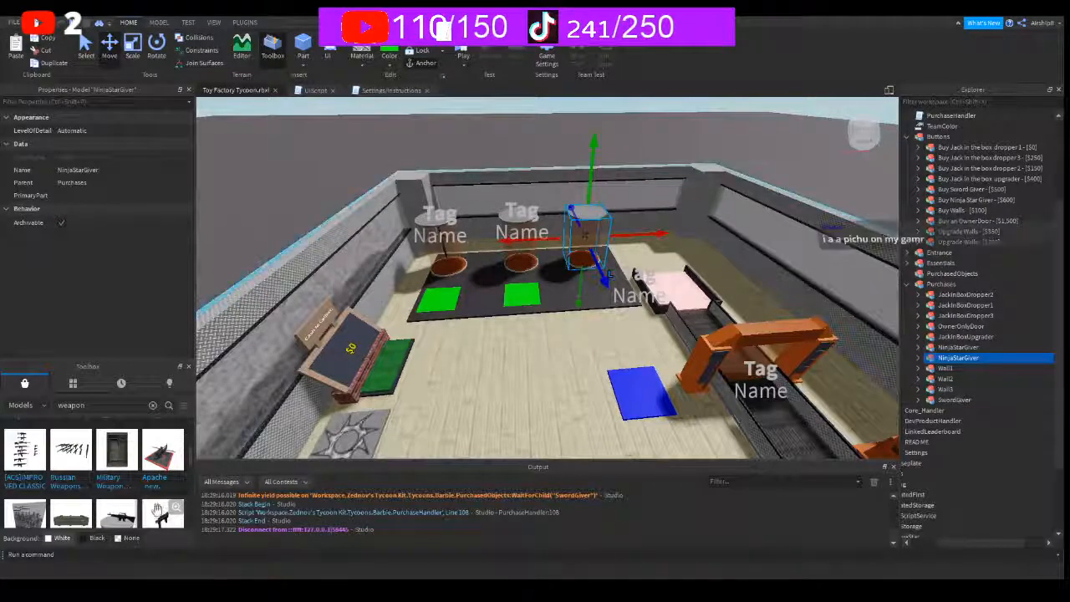
{"action": "scroll", "coordinate": [157, 510], "scroll_direction": "down", "scroll_amount": 6}
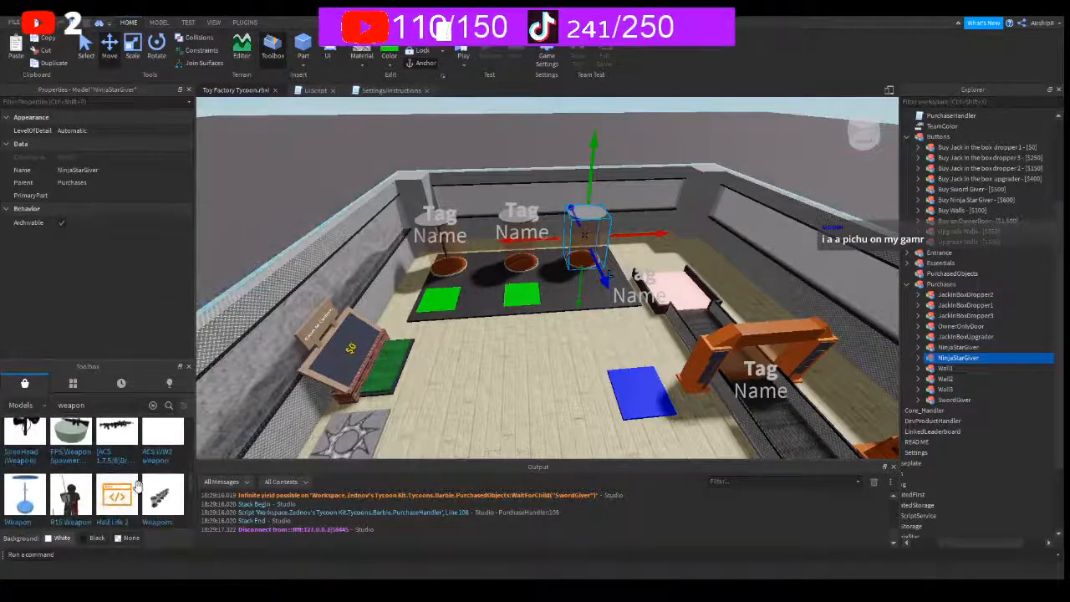
{"action": "scroll", "coordinate": [138, 485], "scroll_direction": "down", "scroll_amount": 2}
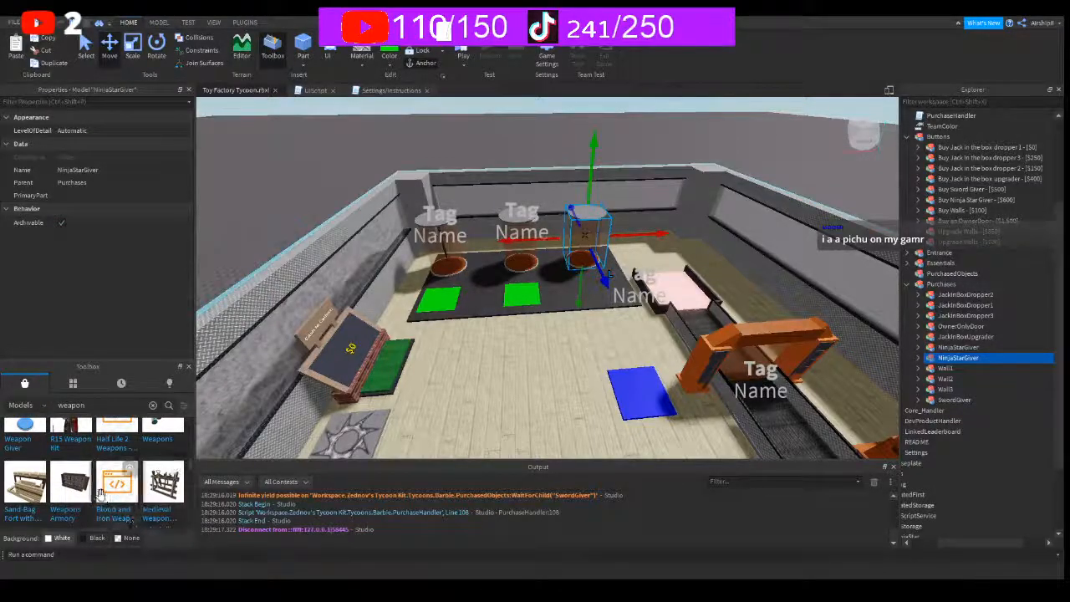
{"action": "scroll", "coordinate": [99, 493], "scroll_direction": "down", "scroll_amount": 2}
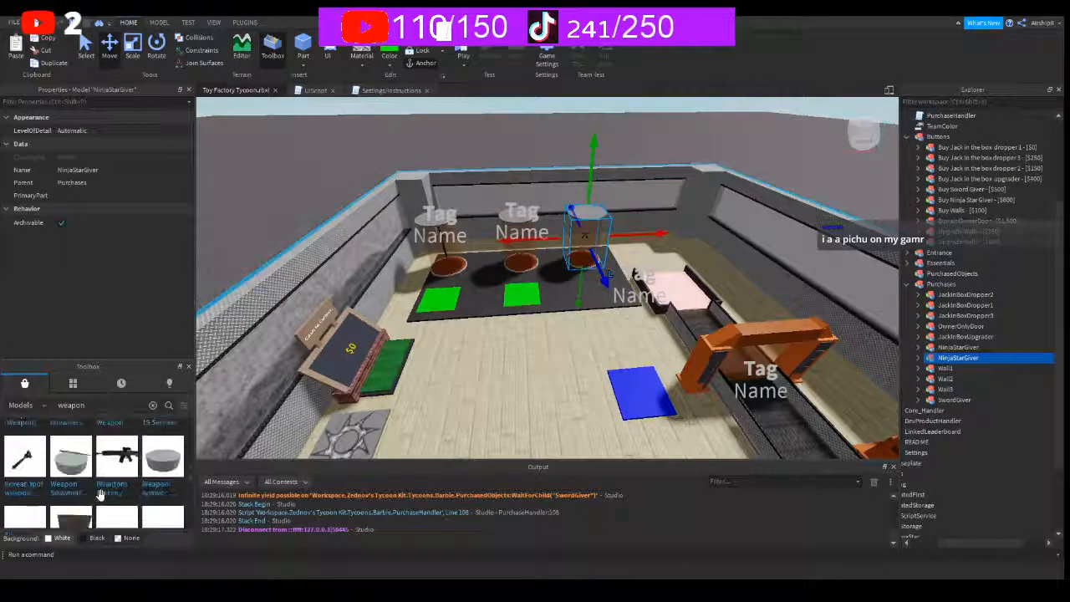
- Clear the model search, rename the duplicated giver AxeGiver and show its contents
{"action": "left_click", "coordinate": [155, 406]}
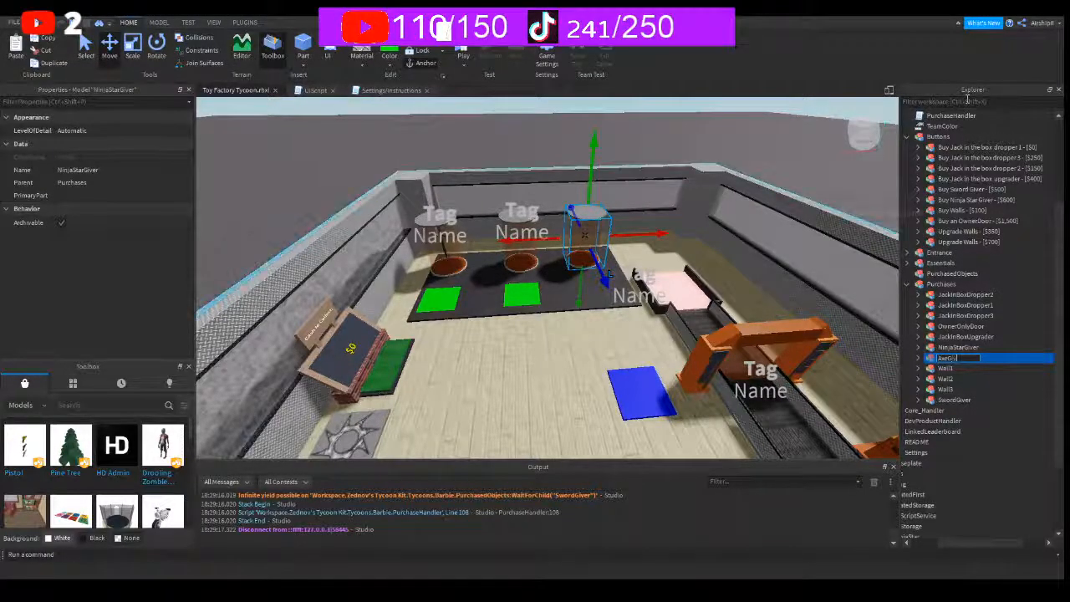
{"action": "key", "text": "Return"}
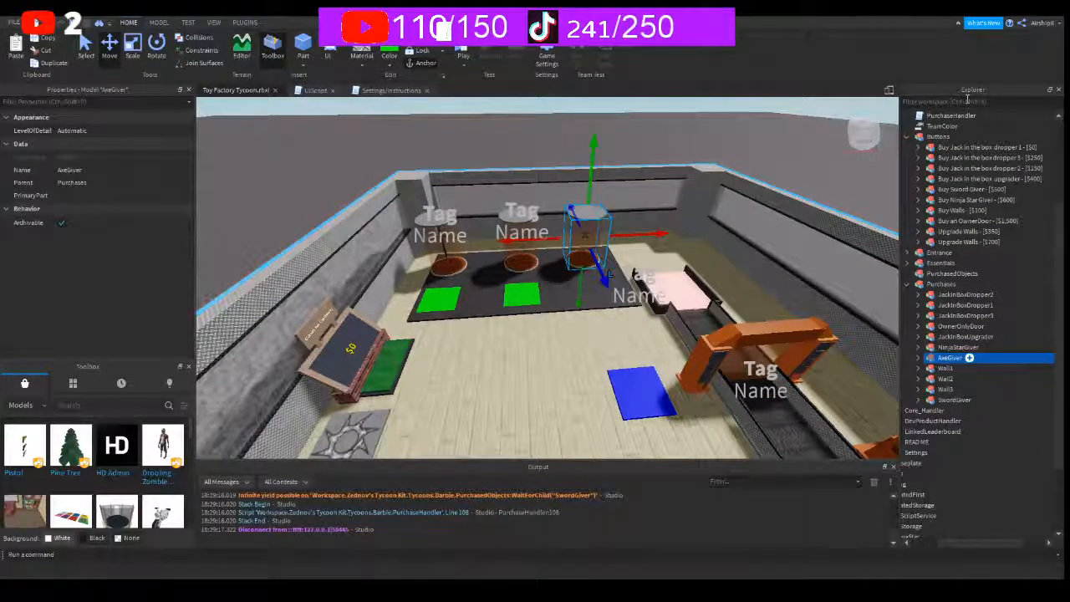
{"action": "left_click", "coordinate": [919, 358]}
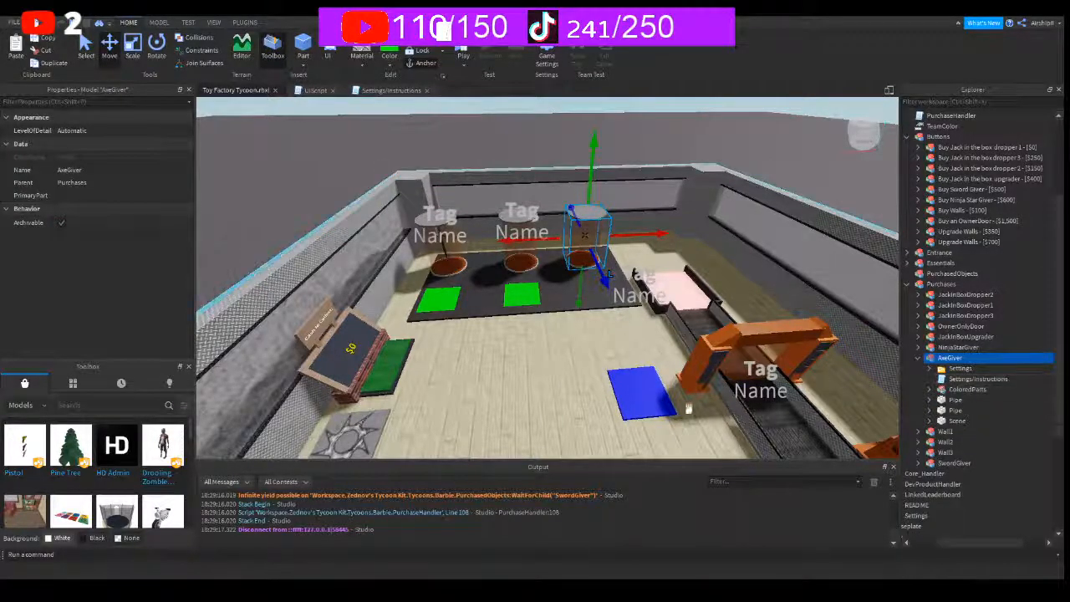
- Search the toolbox models for "axe" and insert an axe tool onto the tycoon floor
{"action": "left_click", "coordinate": [95, 403]}
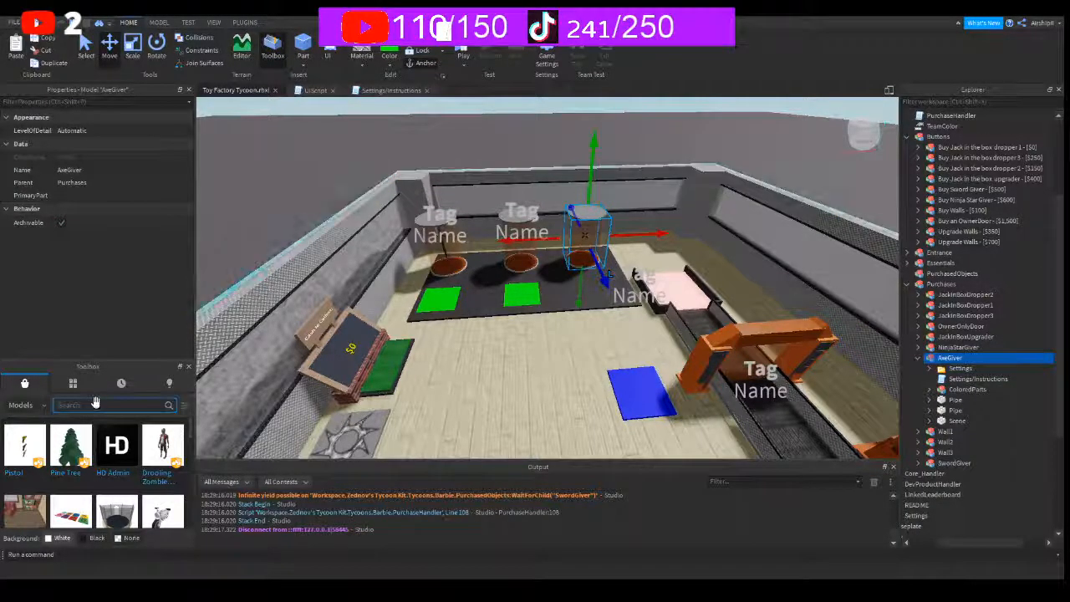
{"action": "key", "text": "Return"}
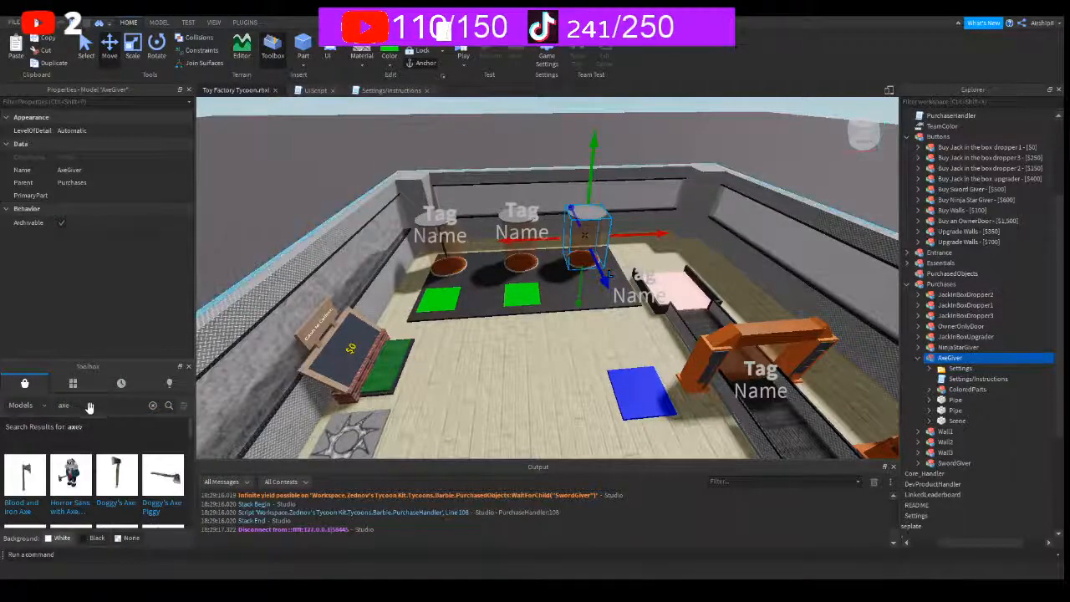
{"action": "left_click_drag", "start_coordinate": [490, 306], "coordinate": [551, 338]}
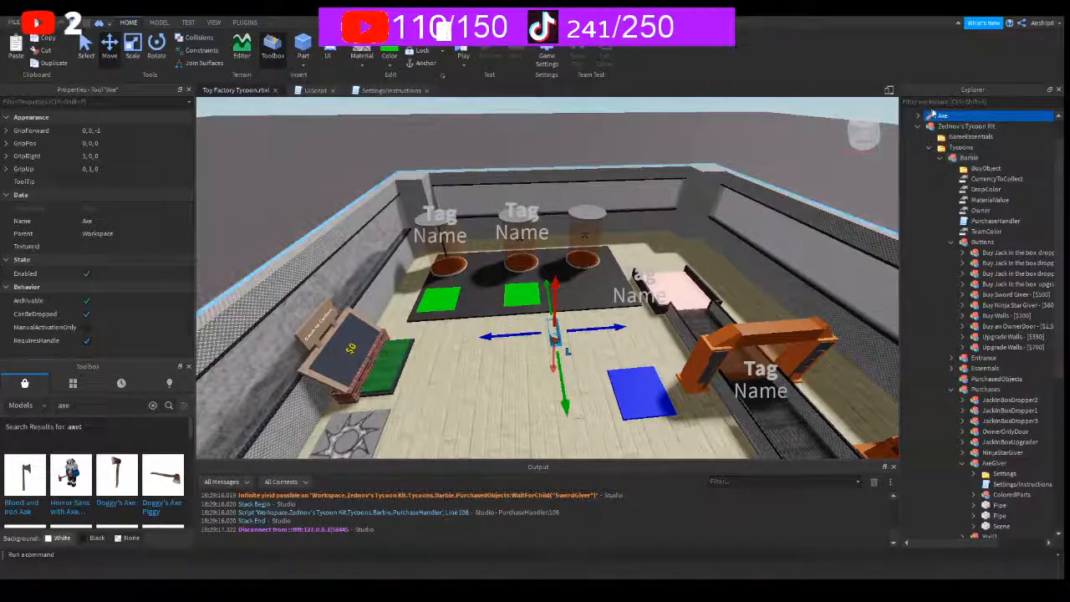
- Move the Axe tool into the AxeGiver model and show the contents of its Handle
{"action": "left_click_drag", "start_coordinate": [942, 117], "coordinate": [995, 467]}
{"action": "left_click", "coordinate": [977, 474]}
{"action": "scroll", "coordinate": [962, 451], "scroll_direction": "down", "scroll_amount": 7}
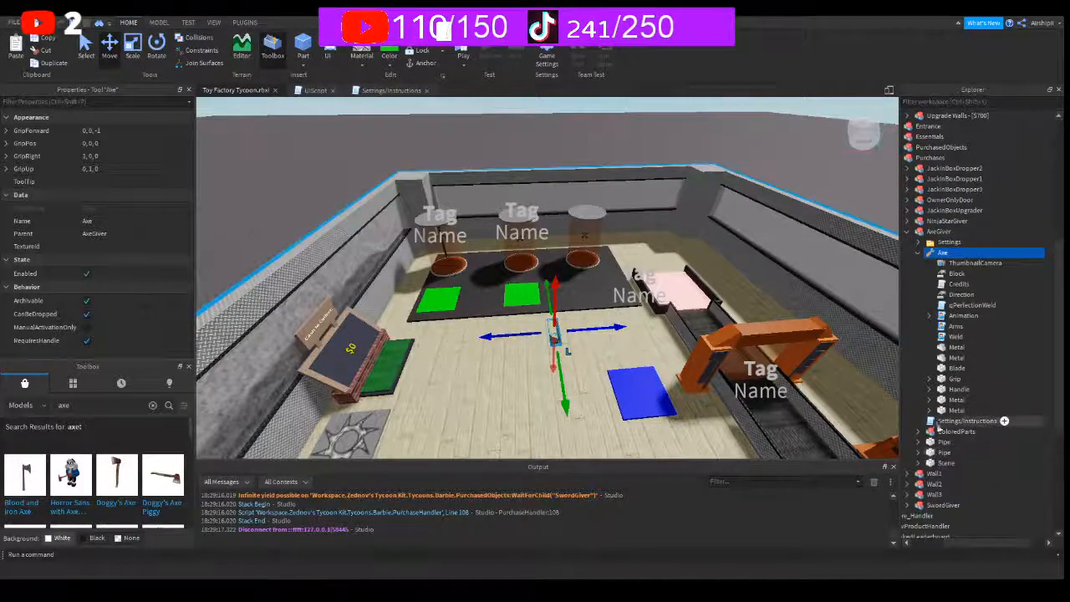
{"action": "left_click", "coordinate": [930, 389]}
{"action": "scroll", "coordinate": [943, 456], "scroll_direction": "down", "scroll_amount": 3}
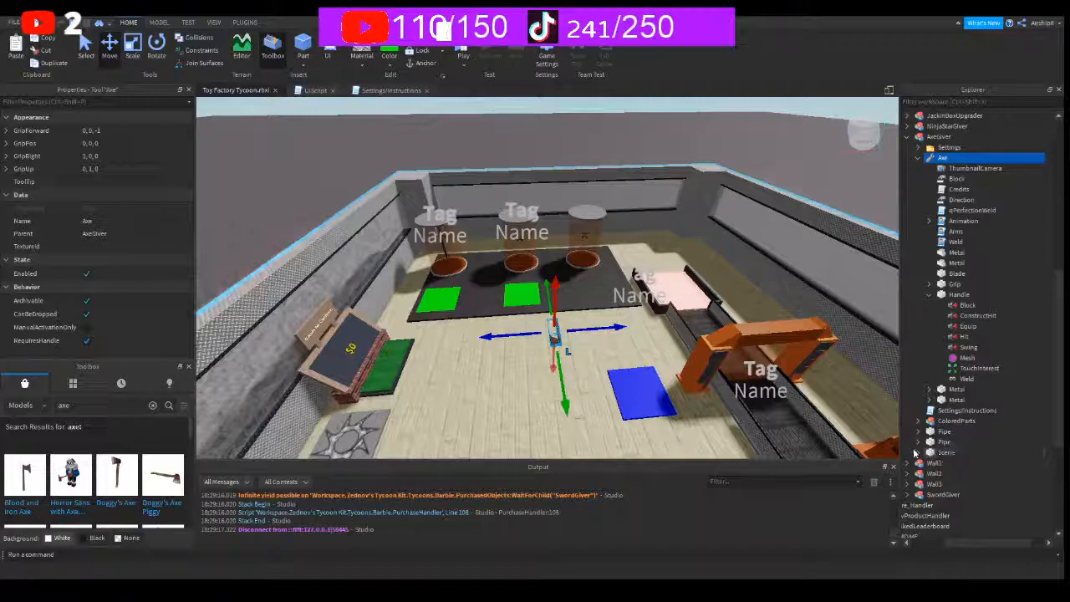
- Delete the existing mesh from AxeGiver's Scene part
{"action": "left_click", "coordinate": [919, 452]}
{"action": "left_click", "coordinate": [956, 463]}
{"action": "left_click", "coordinate": [929, 452]}
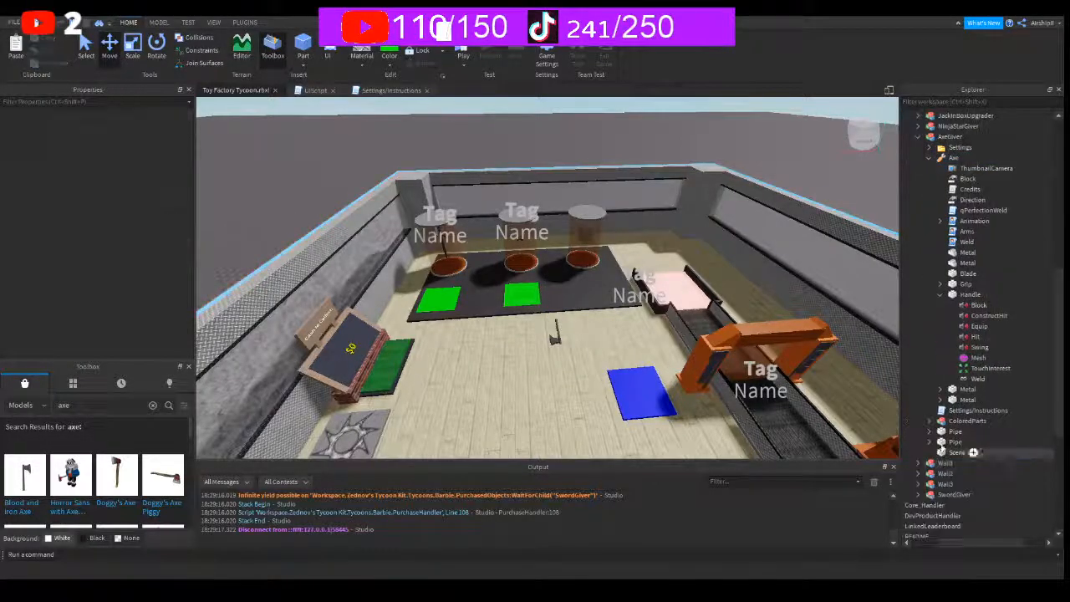
- Try the axe Handle's mesh in AxeGiver's Scene part, then delete that mesh
{"action": "left_click", "coordinate": [963, 358]}
{"action": "left_click_drag", "start_coordinate": [964, 358], "coordinate": [943, 452]}
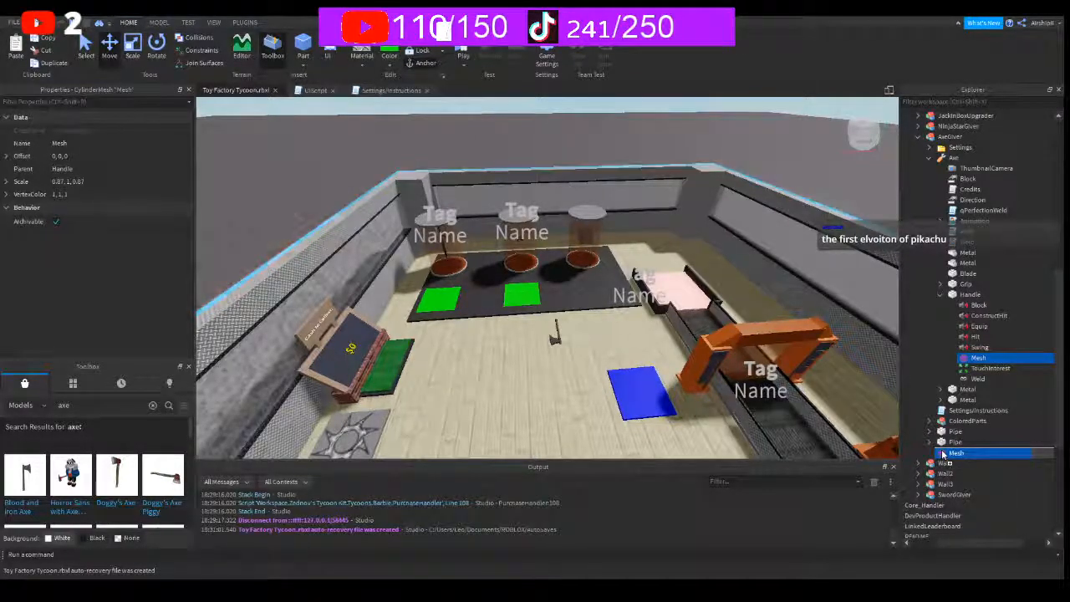
{"action": "left_click_drag", "start_coordinate": [943, 453], "coordinate": [943, 452]}
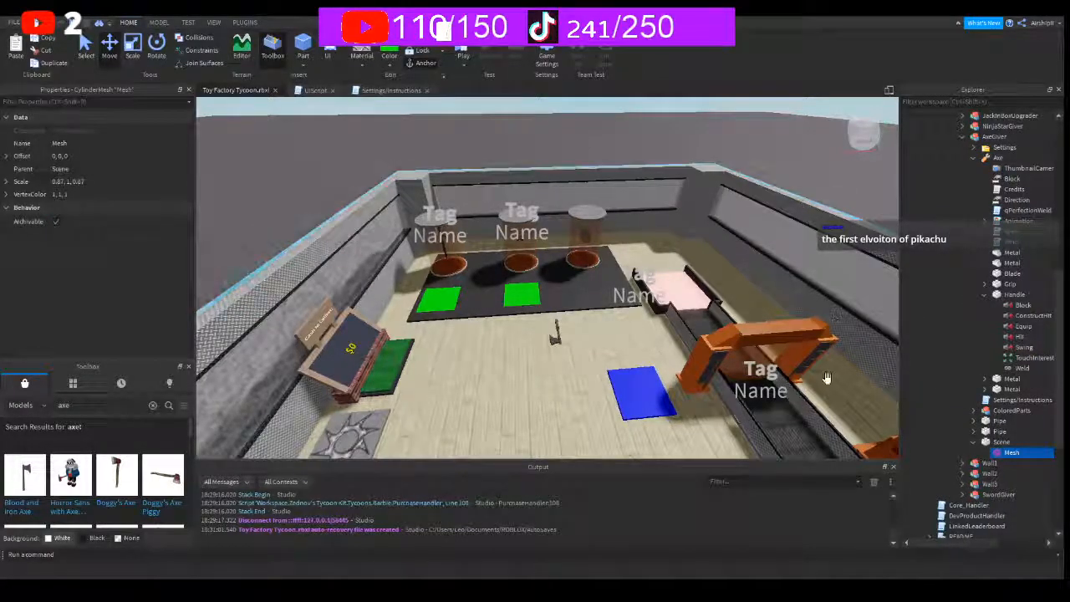
{"action": "left_click", "coordinate": [1004, 297]}
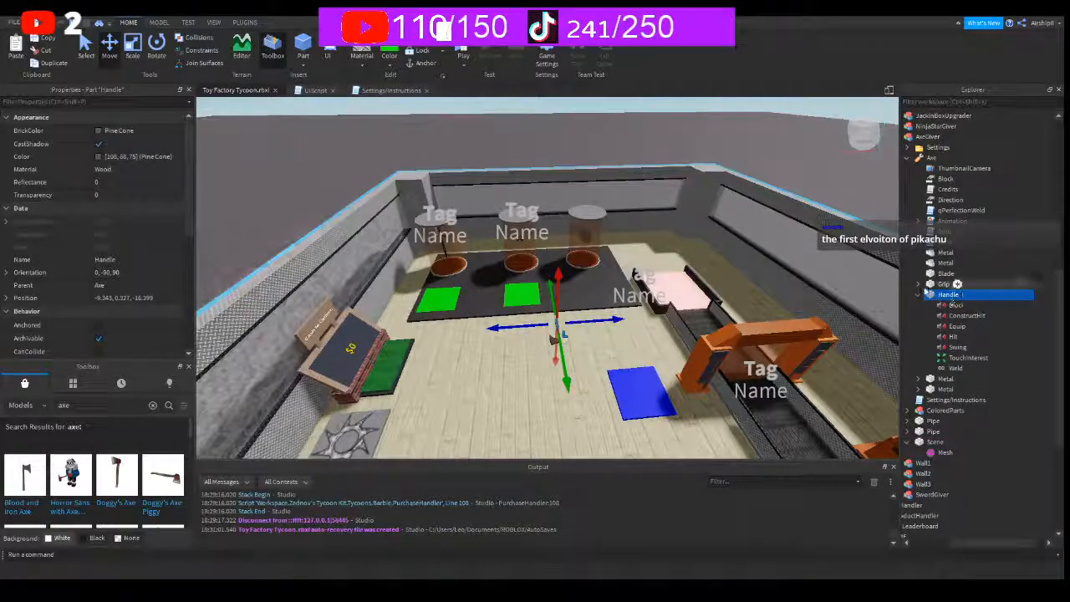
{"action": "left_click", "coordinate": [917, 284]}
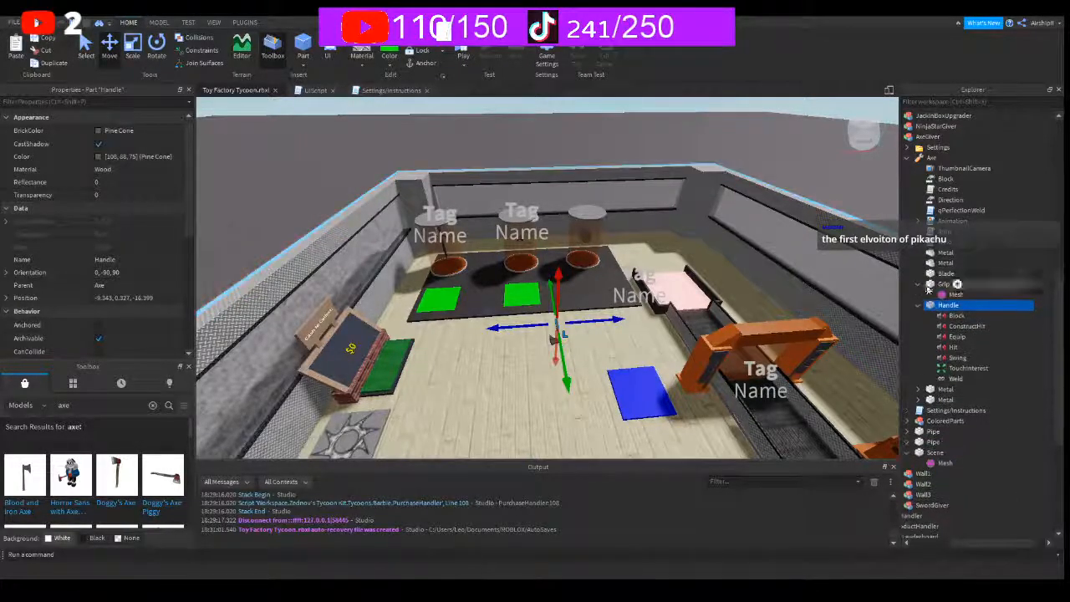
{"action": "left_click", "coordinate": [941, 295]}
{"action": "left_click", "coordinate": [927, 467]}
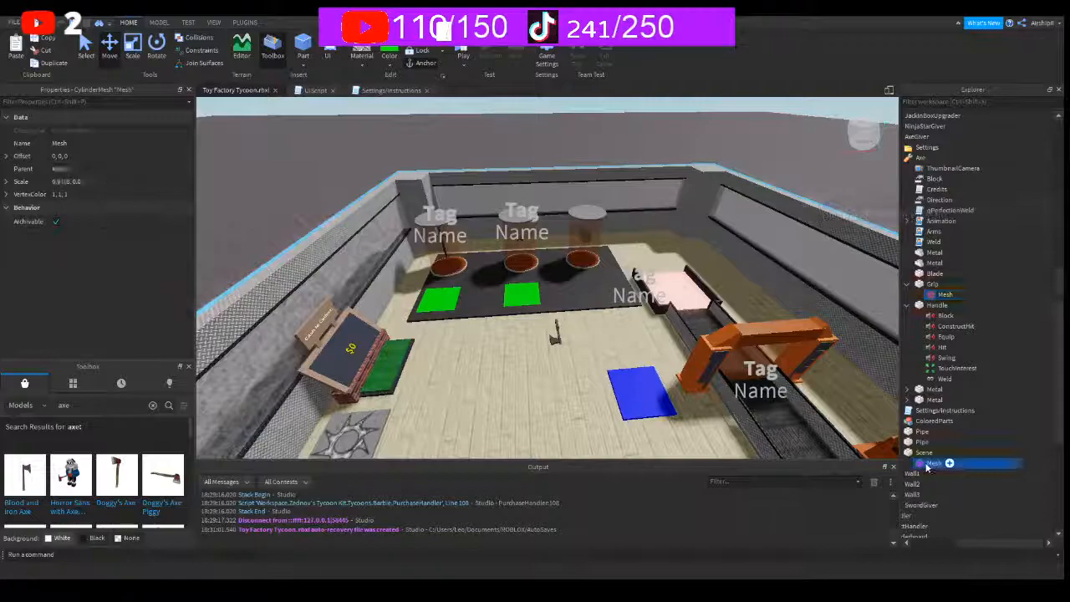
{"action": "key", "text": "Delete"}
- Try the axe Grip's mesh in the Scene part, then delete that mesh and the Axe tool from AxeGiver
{"action": "left_click", "coordinate": [968, 297]}
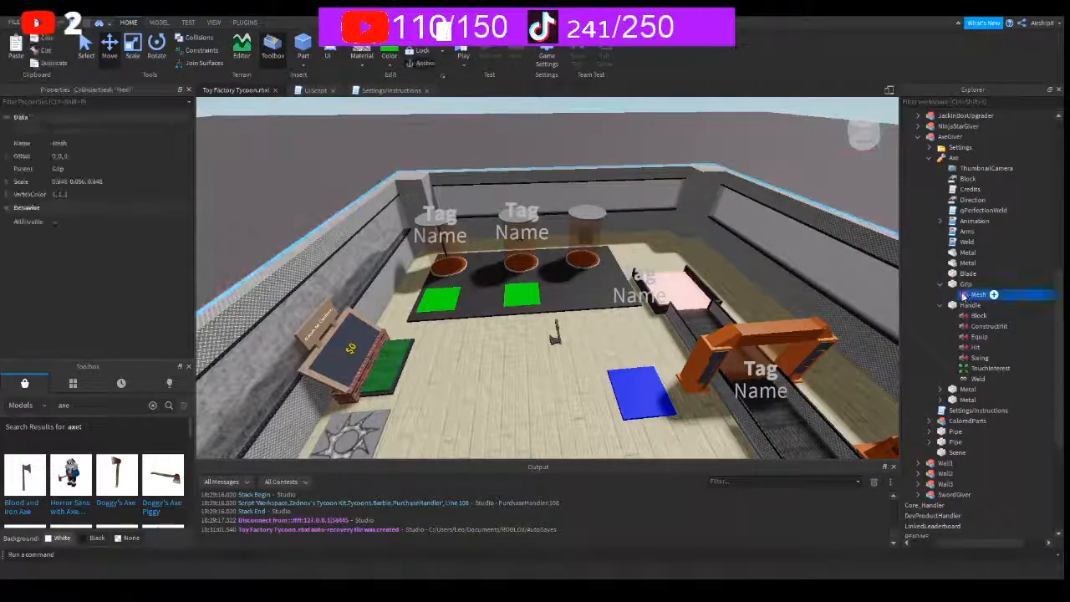
{"action": "left_click_drag", "start_coordinate": [930, 297], "coordinate": [924, 452]}
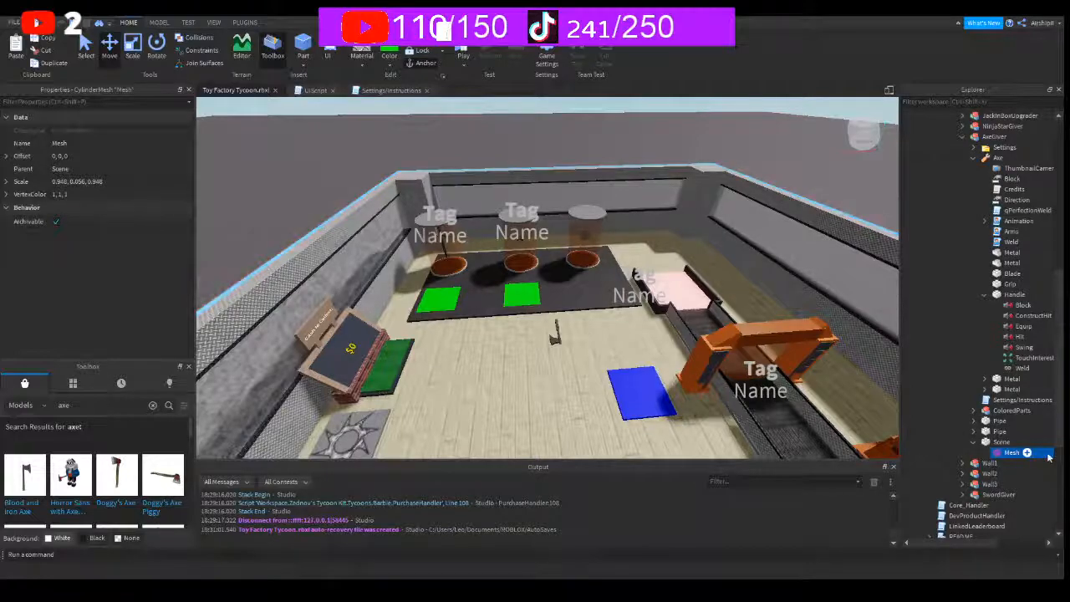
{"action": "key", "text": "Delete"}
{"action": "left_click", "coordinate": [943, 159]}
{"action": "key", "text": "Delete"}
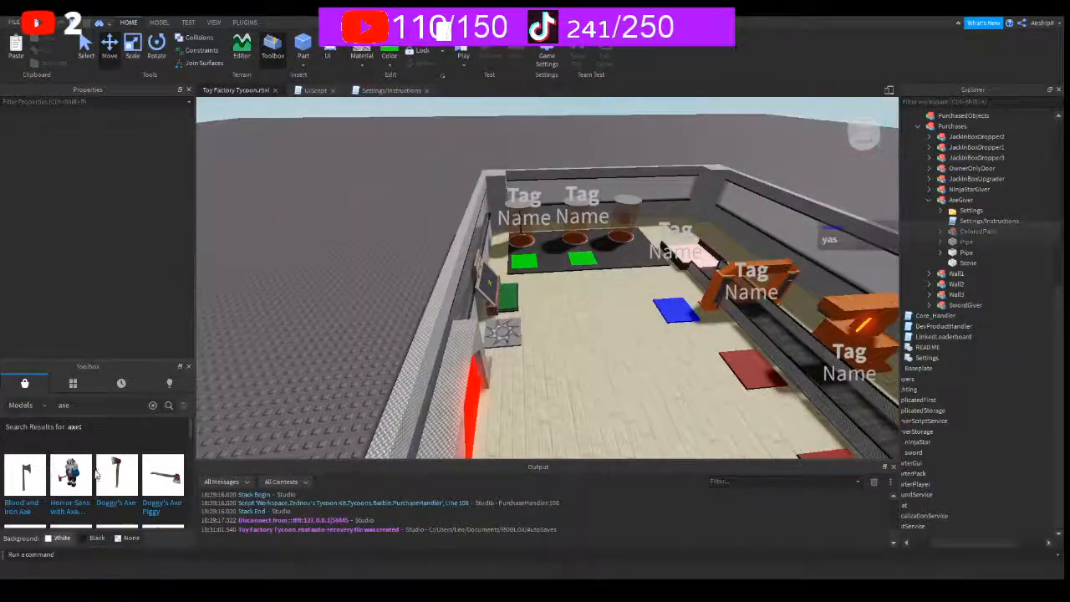
- Insert the Axe (Weapon) model from the search results and inspect the contents of its Handle
{"action": "scroll", "coordinate": [96, 474], "scroll_direction": "down", "scroll_amount": 2}
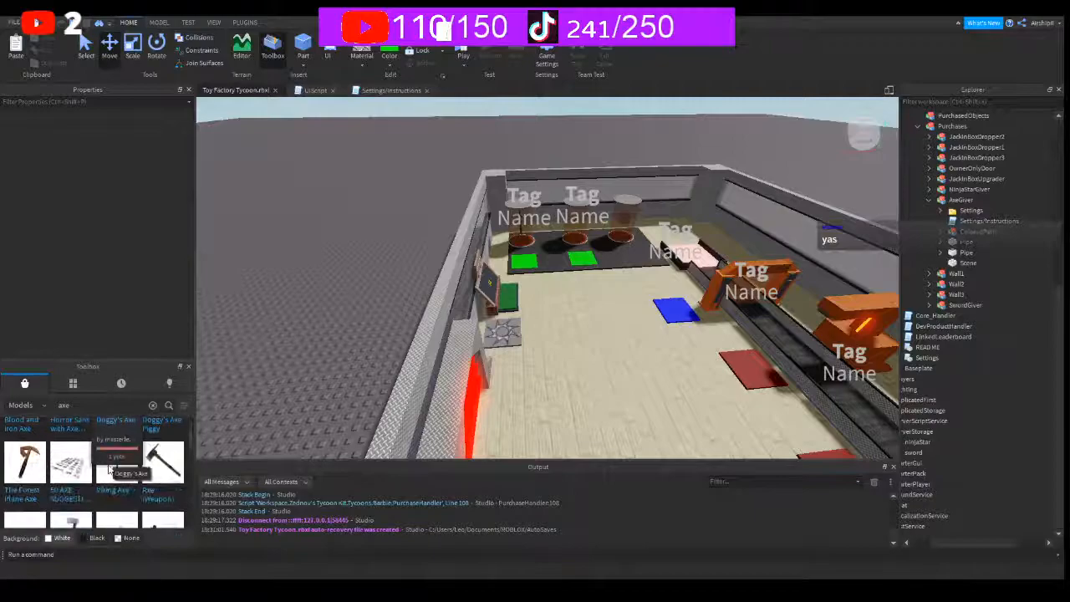
{"action": "left_click", "coordinate": [149, 462]}
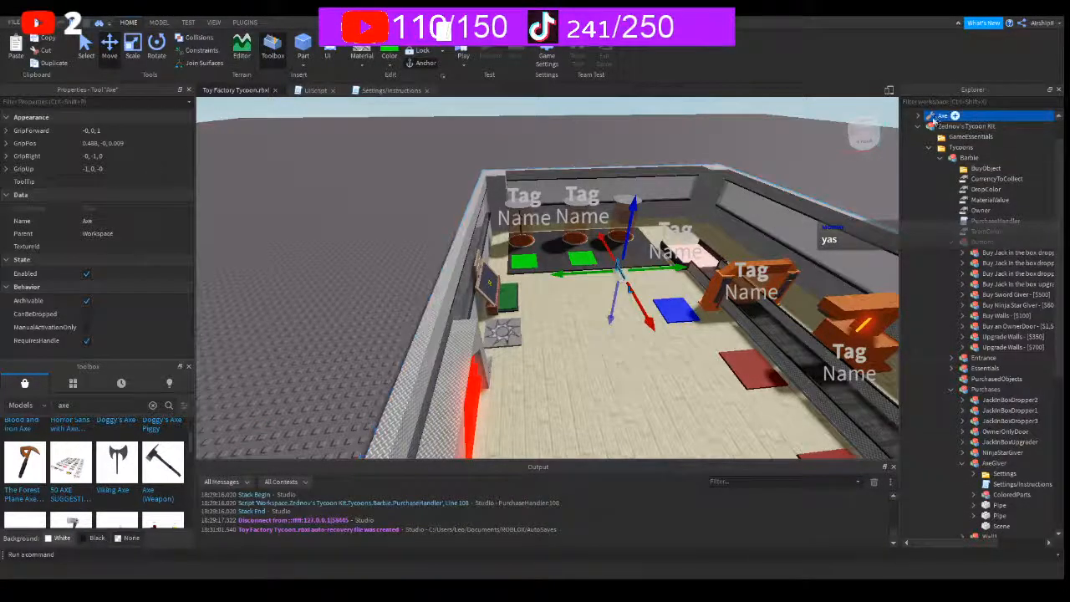
{"action": "left_click", "coordinate": [920, 117]}
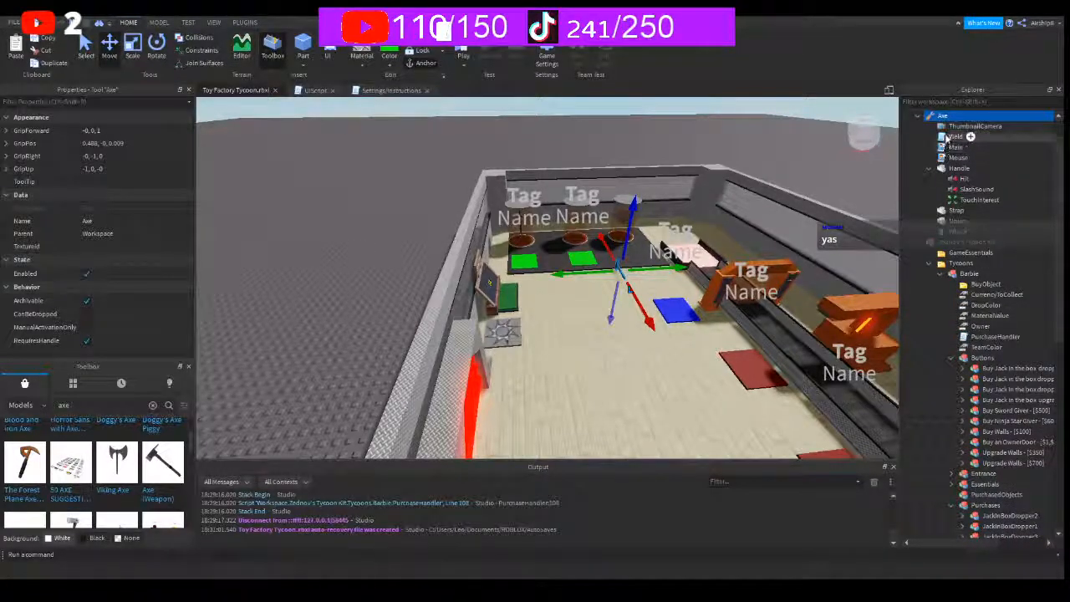
{"action": "left_click", "coordinate": [927, 169]}
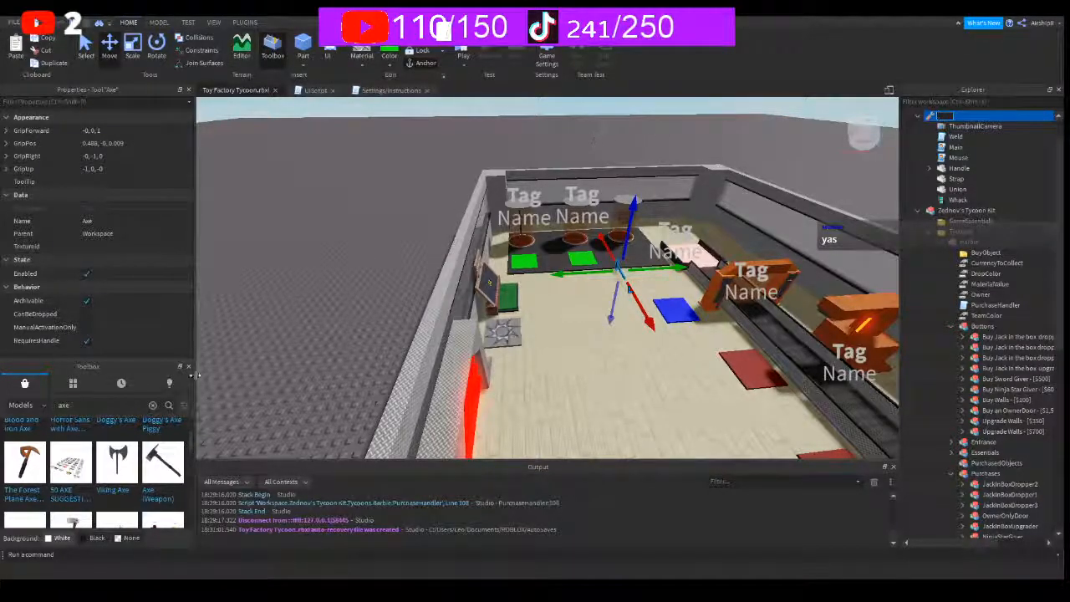
- Insert the Viking Axe model from the search results and delete the other Axe tool from the workspace
{"action": "left_click", "coordinate": [117, 463]}
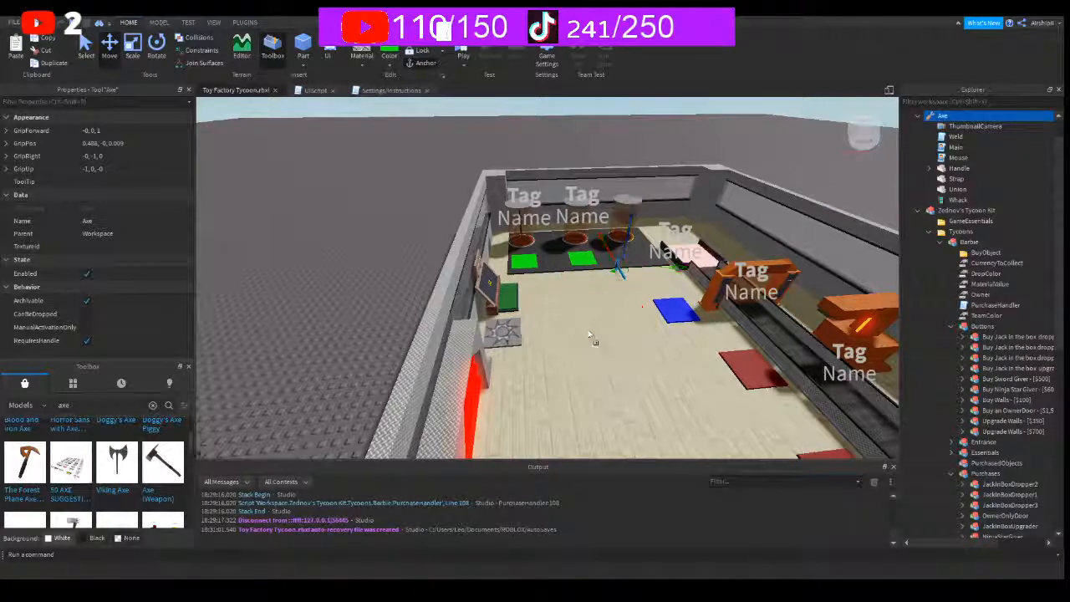
{"action": "left_click", "coordinate": [941, 117]}
{"action": "key", "text": "Delete"}
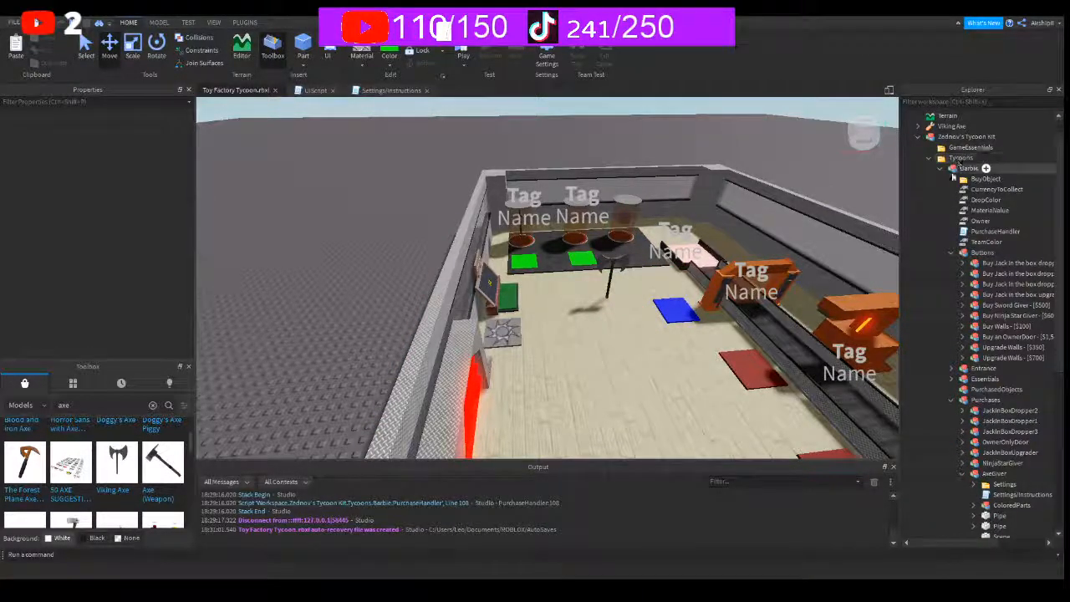
- Inspect the parts inside the Viking Axe tool, then delete the Viking Axe from the workspace
{"action": "left_click", "coordinate": [919, 127]}
{"action": "left_click", "coordinate": [946, 158]}
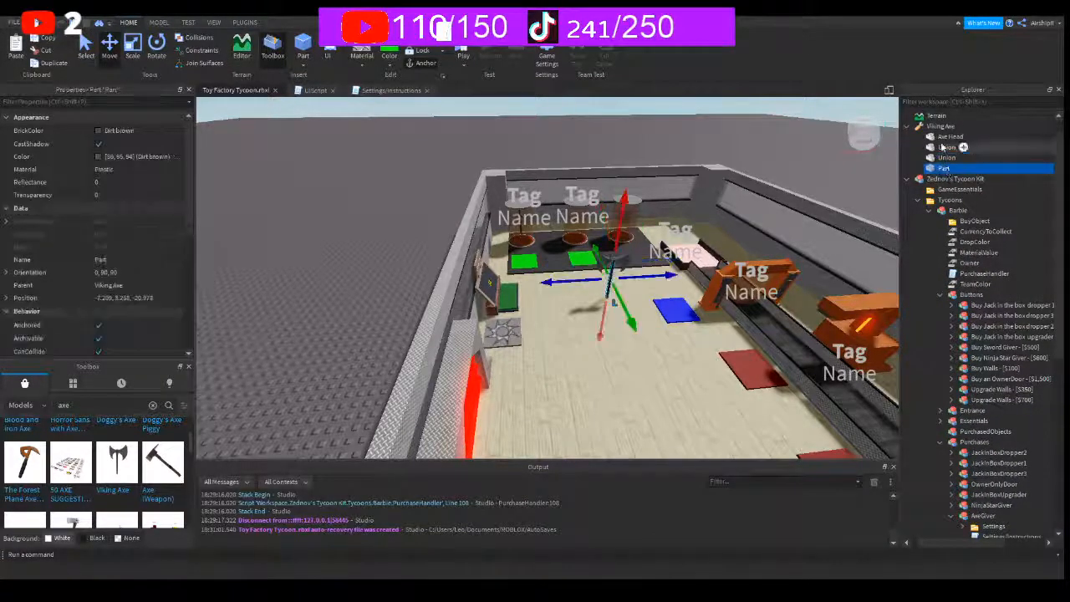
{"action": "left_click", "coordinate": [934, 127]}
{"action": "key", "text": "Delete"}
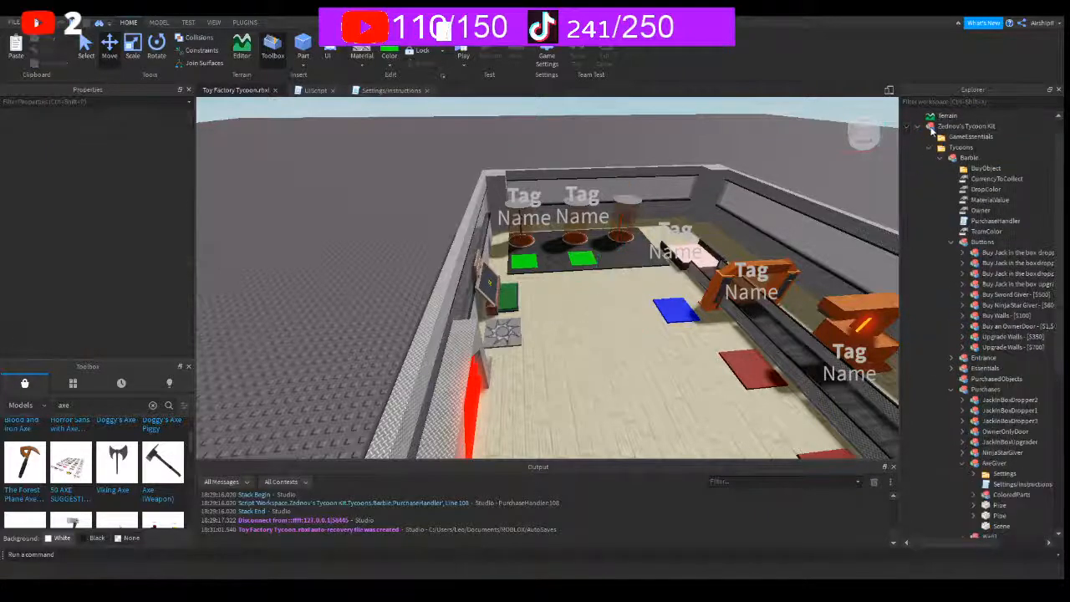
- Insert the Presidential Vampire Slaying Axe model from the search results and inspect the contents of its Handle
{"action": "scroll", "coordinate": [81, 455], "scroll_direction": "down", "scroll_amount": 3}
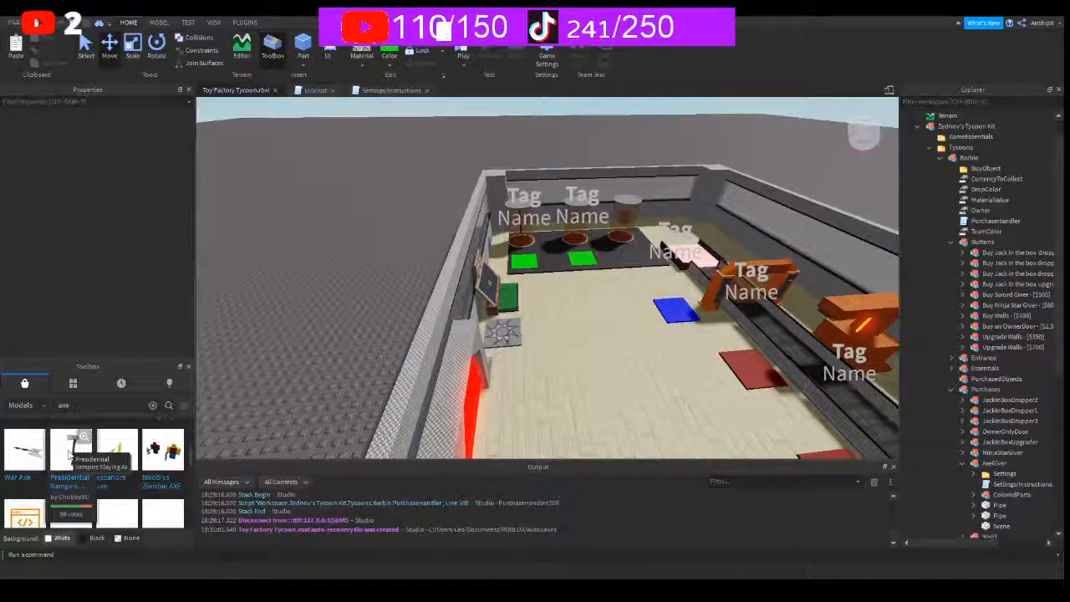
{"action": "left_click_drag", "start_coordinate": [67, 453], "coordinate": [604, 282]}
{"action": "left_click", "coordinate": [918, 126]}
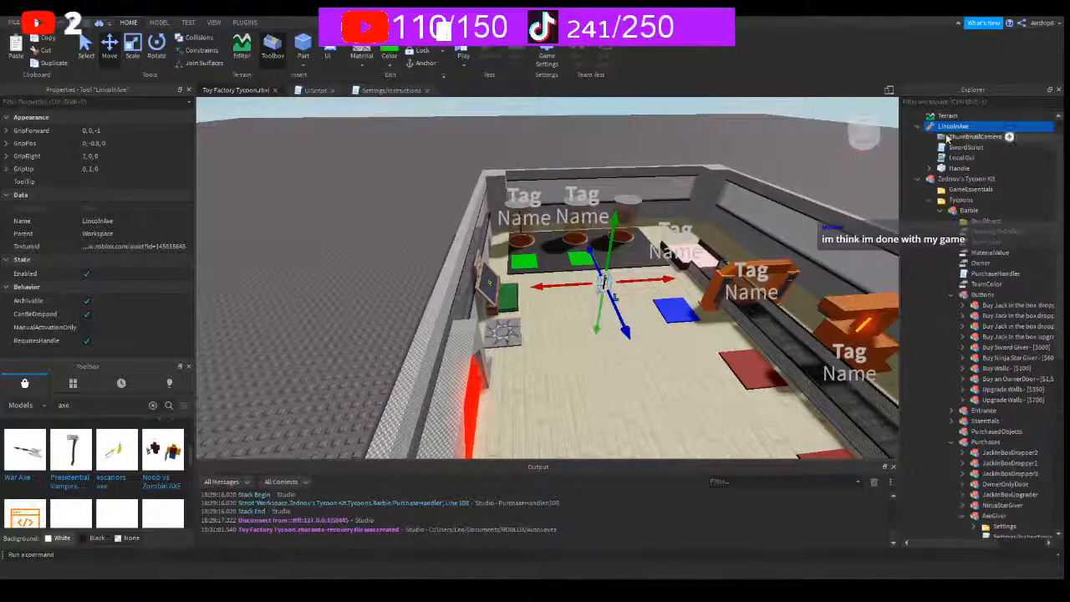
{"action": "left_click", "coordinate": [931, 168]}
{"action": "left_click", "coordinate": [966, 190]}
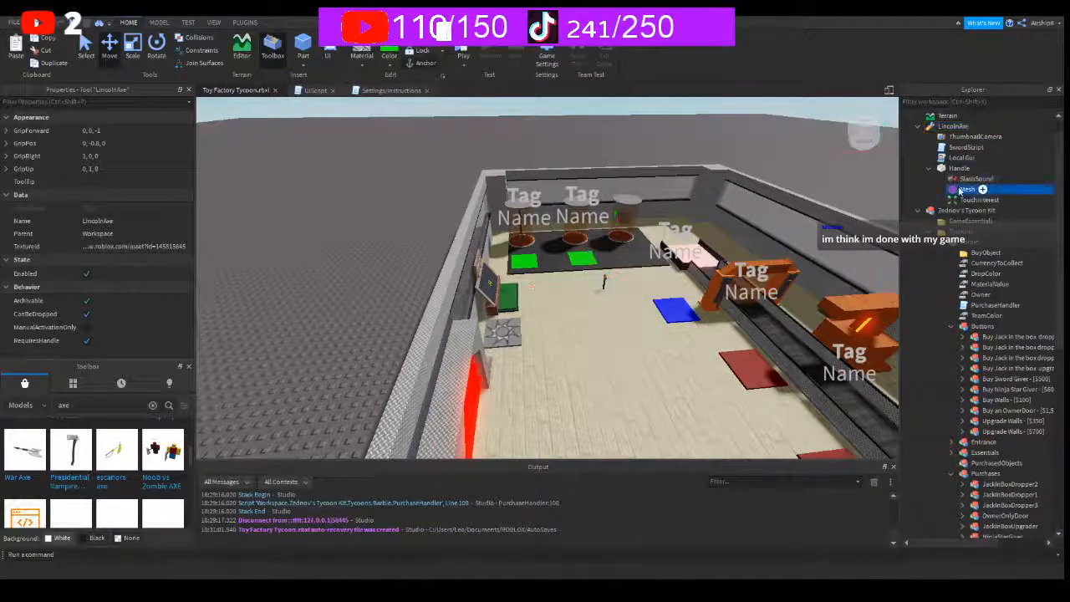
- Move the LincolnAxe tool into AxeGiver and transfer its Handle's mesh to AxeGiver's Scene part
{"action": "left_click_drag", "start_coordinate": [931, 126], "coordinate": [969, 392]}
{"action": "left_click", "coordinate": [977, 327]}
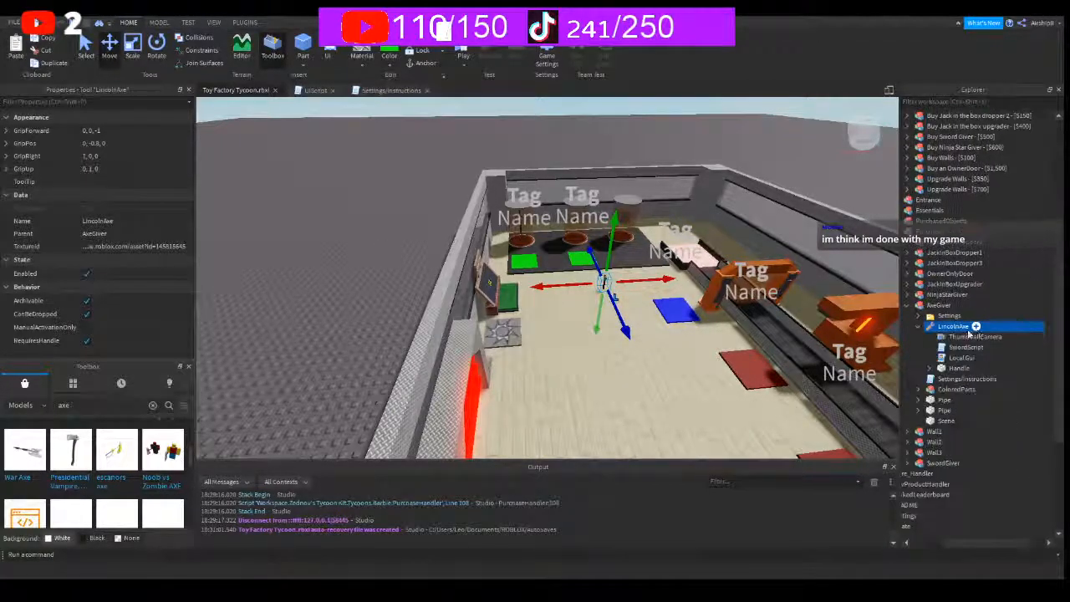
{"action": "left_click", "coordinate": [930, 368]}
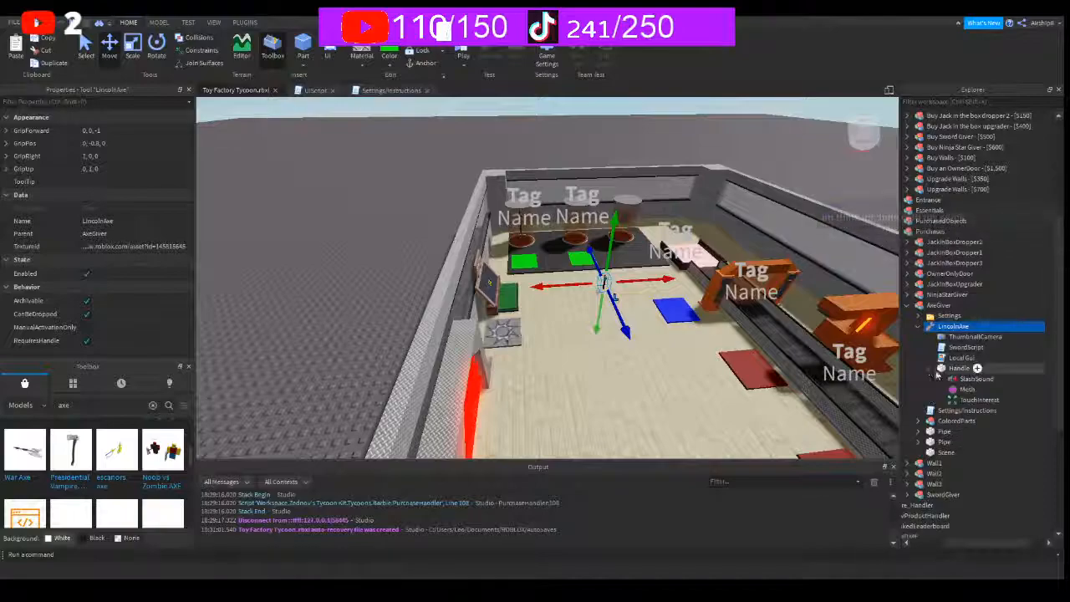
{"action": "left_click", "coordinate": [955, 390]}
{"action": "left_click_drag", "start_coordinate": [988, 543], "coordinate": [947, 539]}
{"action": "left_click_drag", "start_coordinate": [1016, 388], "coordinate": [984, 454]}
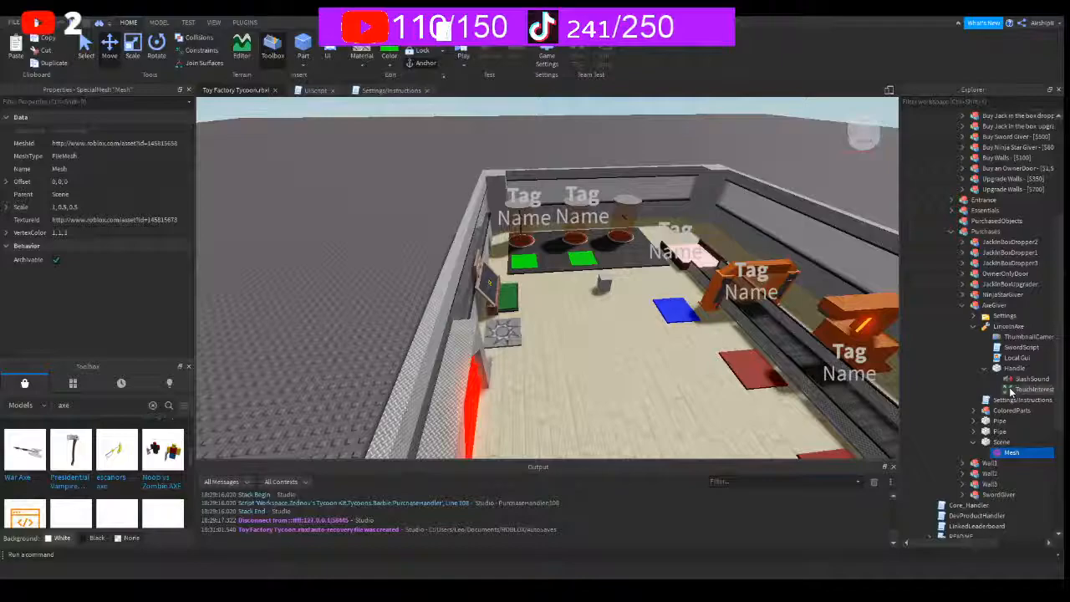
{"action": "left_click", "coordinate": [986, 443]}
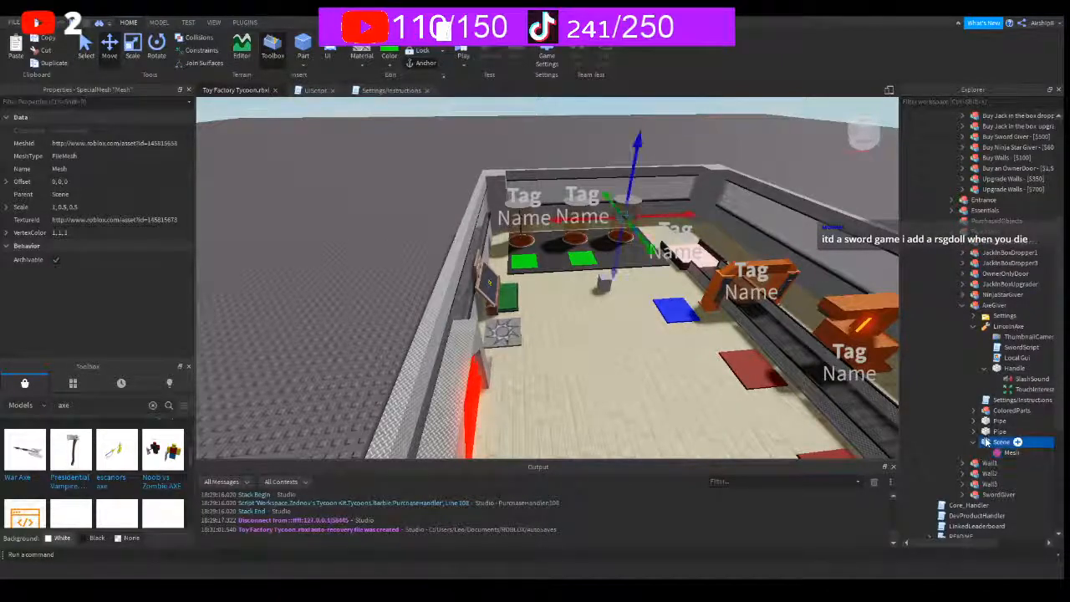
{"action": "left_click", "coordinate": [919, 443]}
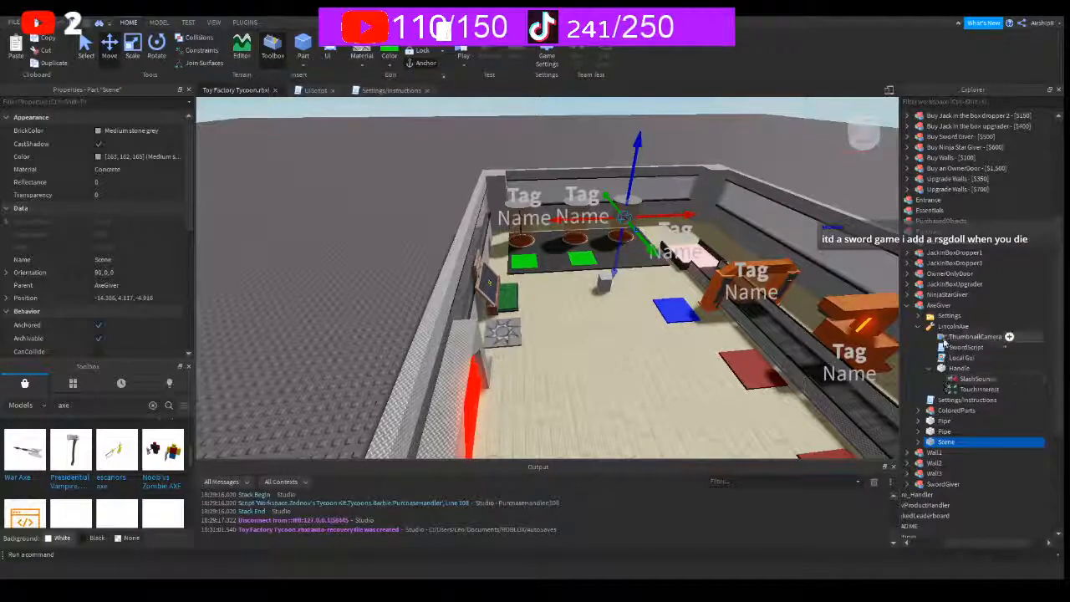
- Set the WeaponName value in AxeGiver's Settings to axe
{"action": "left_click", "coordinate": [920, 316]}
{"action": "left_click", "coordinate": [970, 358]}
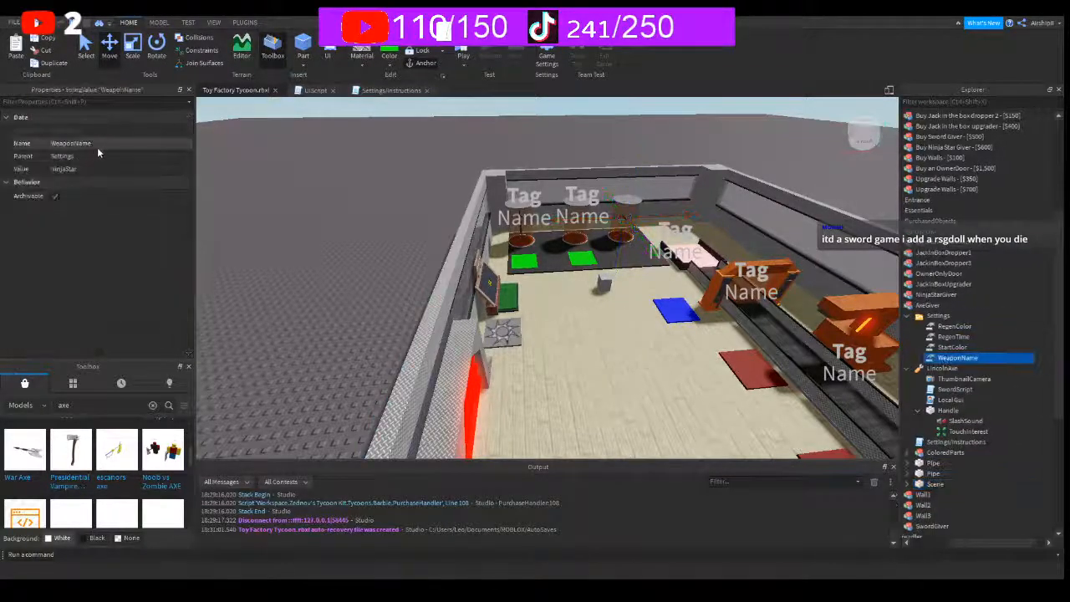
{"action": "left_click", "coordinate": [104, 168]}
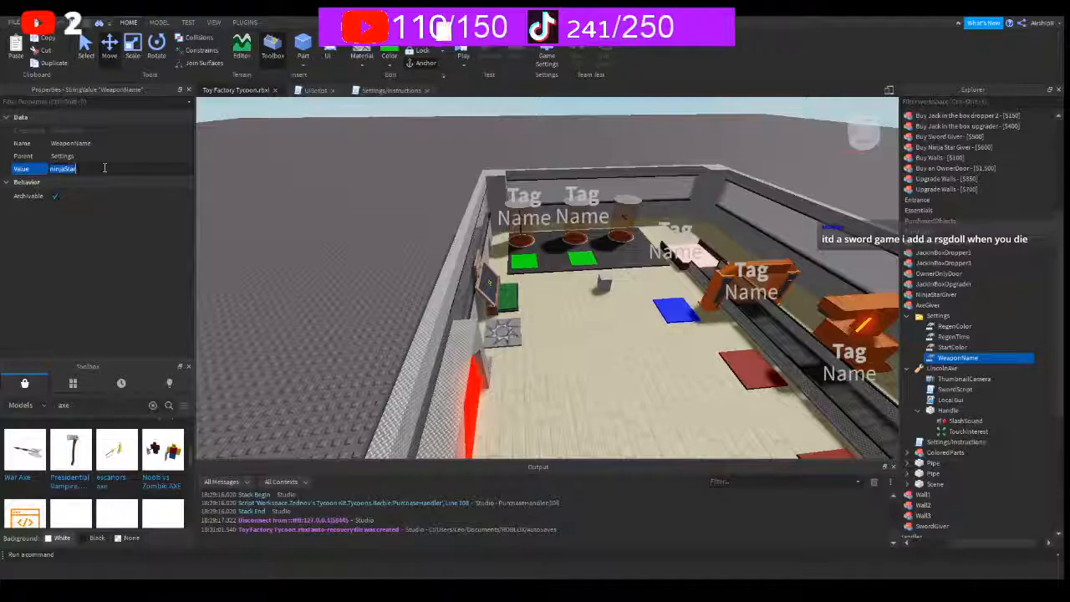
{"action": "key", "text": "Return"}
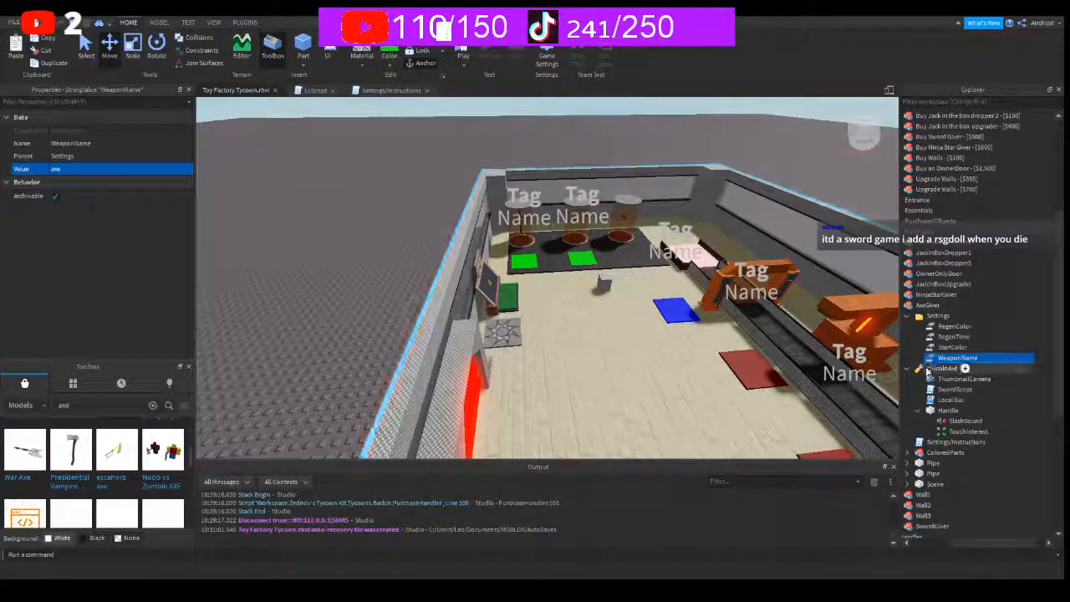
- Place a copy of the Scene part's mesh in the LincolnAxe Handle
{"action": "left_click", "coordinate": [929, 369]}
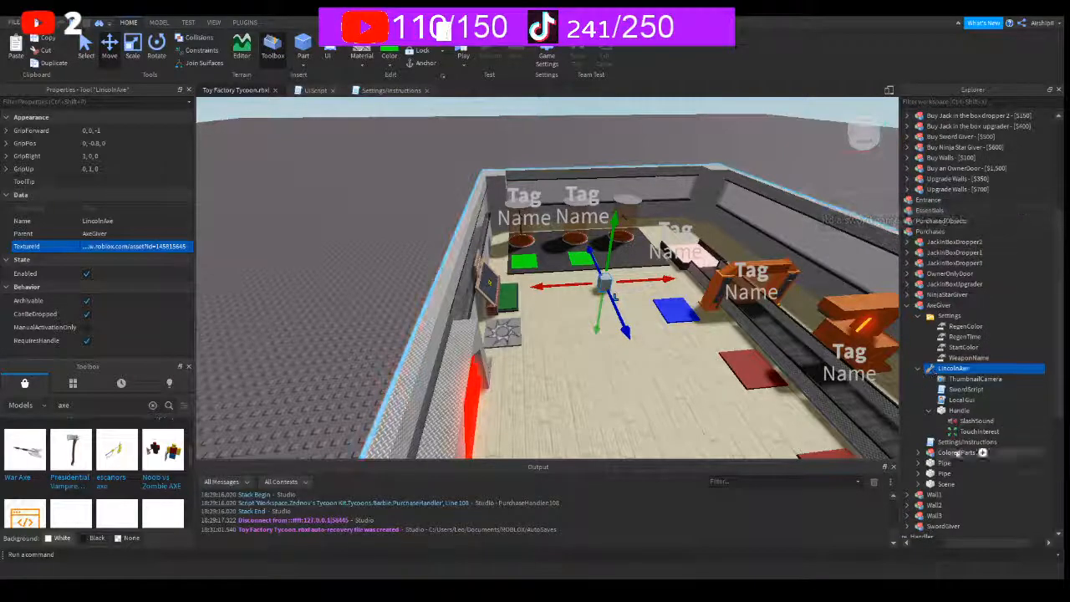
{"action": "left_click", "coordinate": [919, 484]}
{"action": "left_click", "coordinate": [953, 495]}
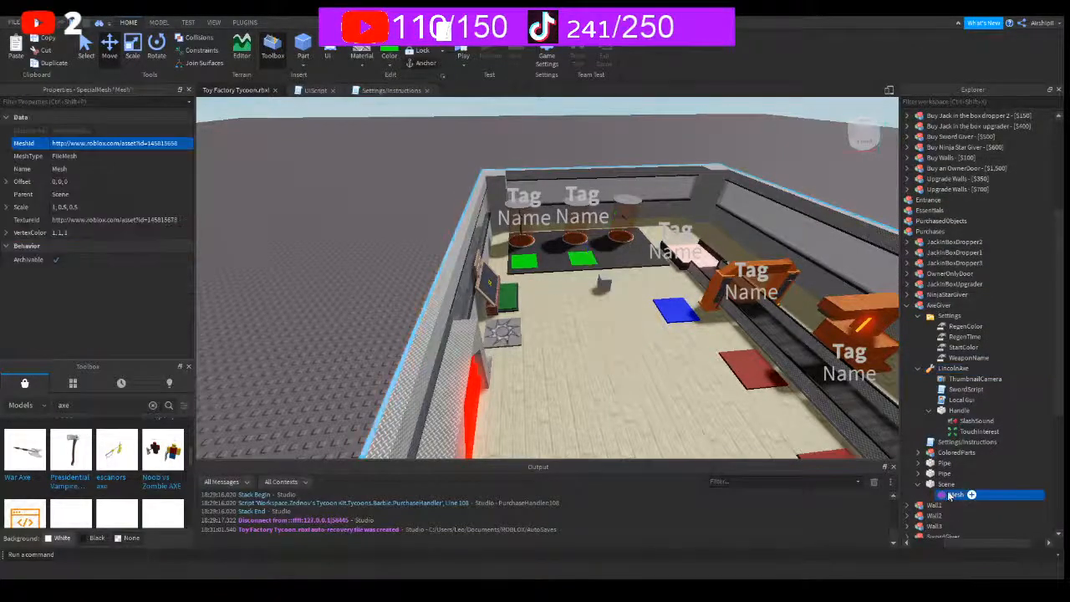
{"action": "key", "text": "ctrl+v"}
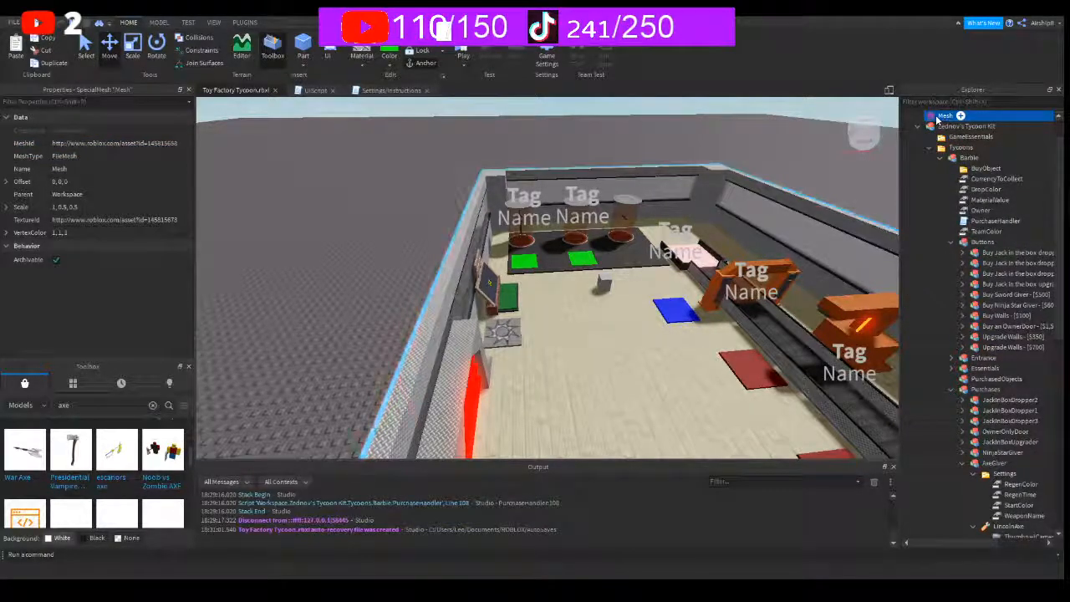
{"action": "left_click_drag", "start_coordinate": [936, 119], "coordinate": [1006, 329]}
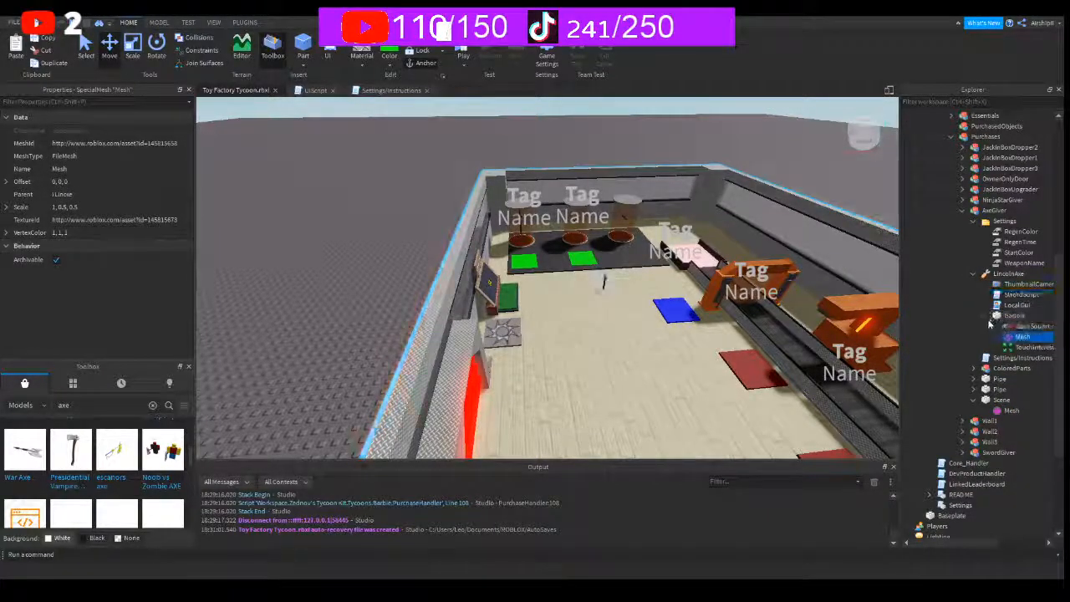
{"action": "left_click", "coordinate": [992, 316]}
{"action": "left_click", "coordinate": [1013, 315]}
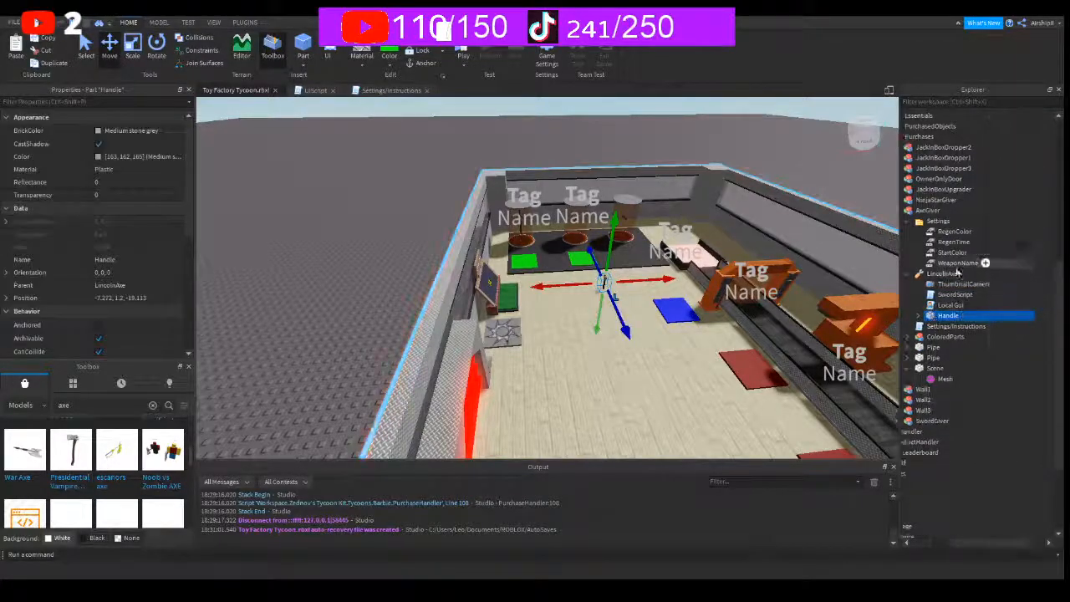
- Move the LincolnAxe tool into ServerStorage and rename it axe
{"action": "left_click", "coordinate": [920, 274]}
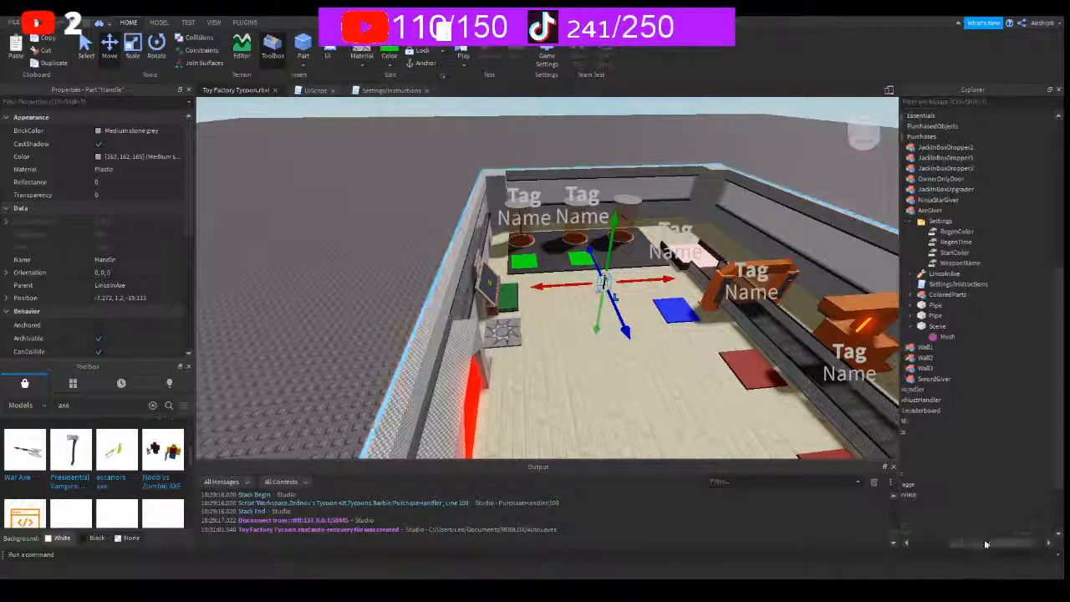
{"action": "left_click_drag", "start_coordinate": [955, 275], "coordinate": [926, 436]}
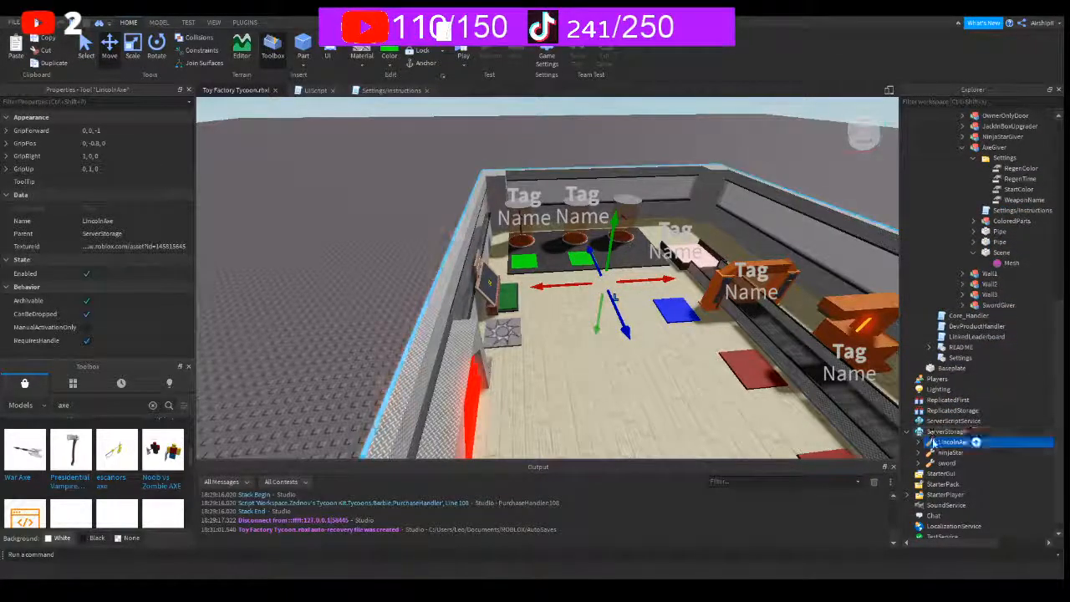
{"action": "key", "text": "F2"}
{"action": "type", "text": "axe"}
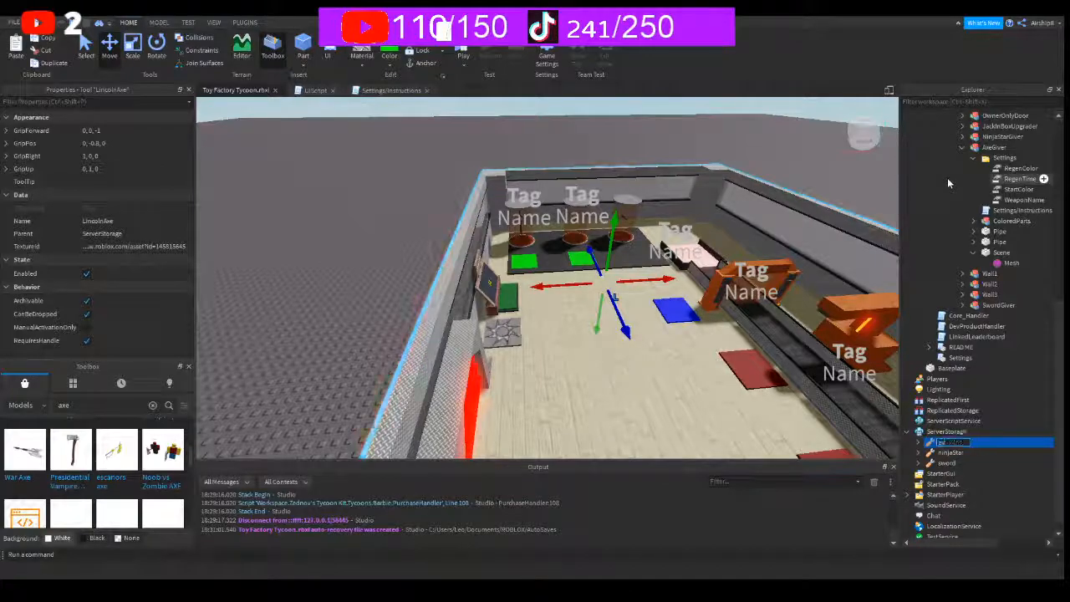
{"action": "key", "text": "Return"}
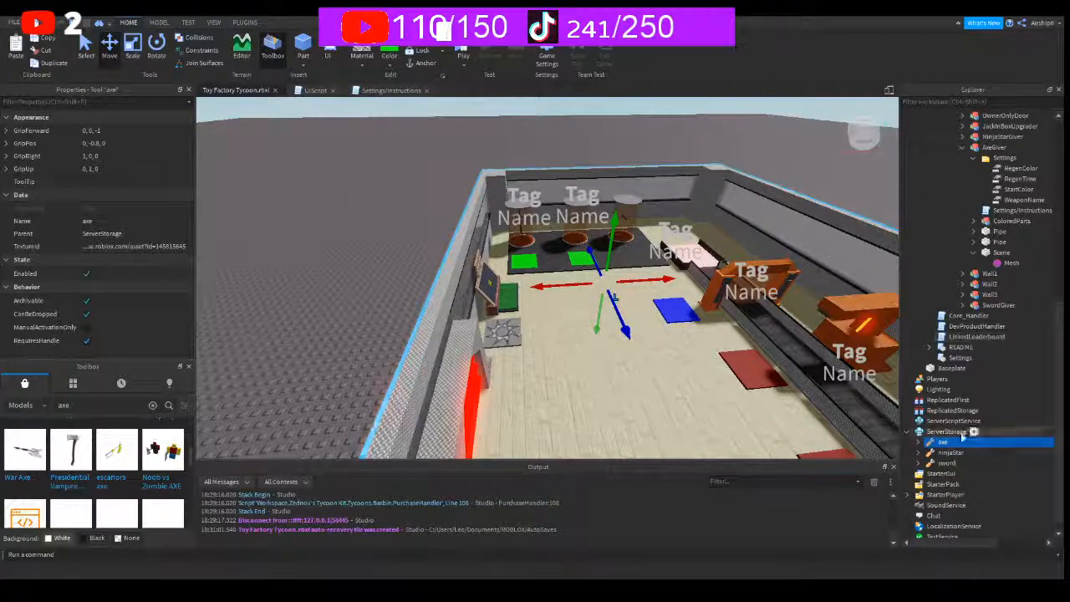
{"action": "scroll", "coordinate": [963, 430], "scroll_direction": "down", "scroll_amount": 1}
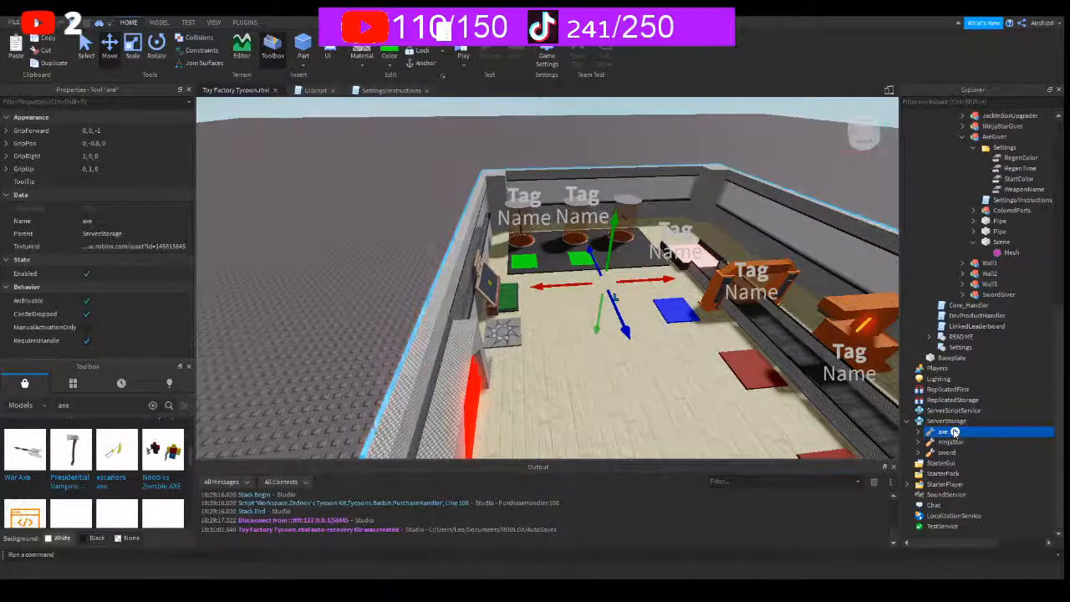
- Duplicate the Buy Ninja Star Giver button and place the copy in front of the axe giver
{"action": "left_click", "coordinate": [975, 243]}
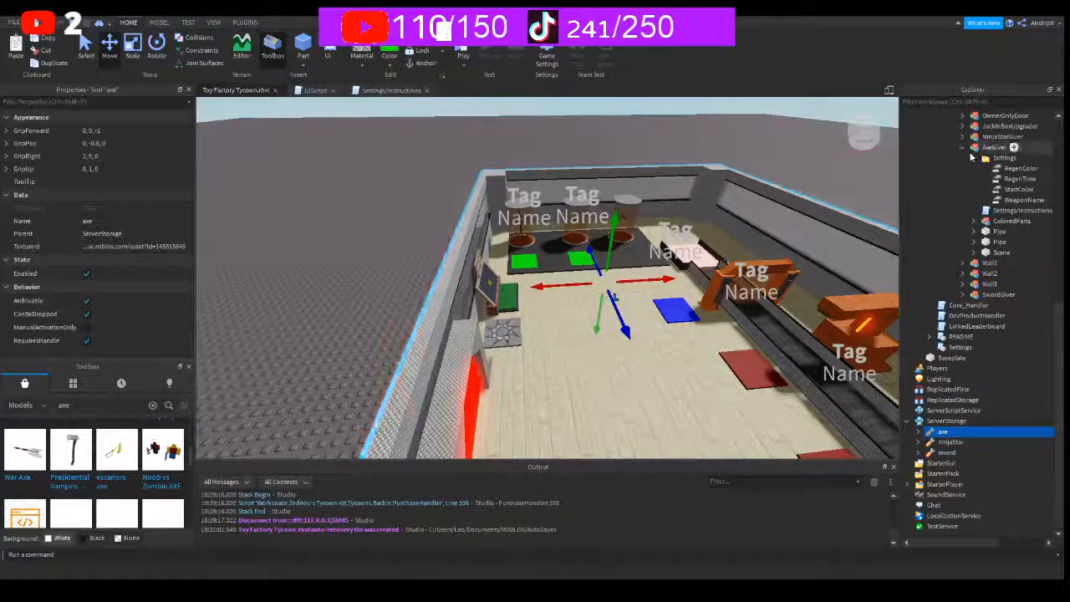
{"action": "left_click", "coordinate": [964, 147]}
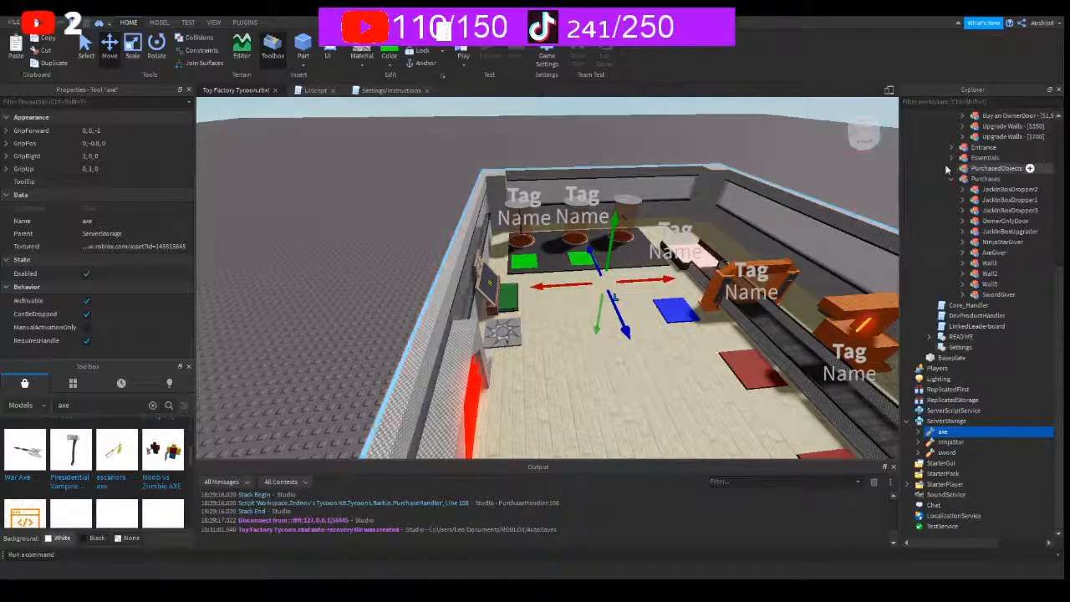
{"action": "left_click", "coordinate": [951, 178]}
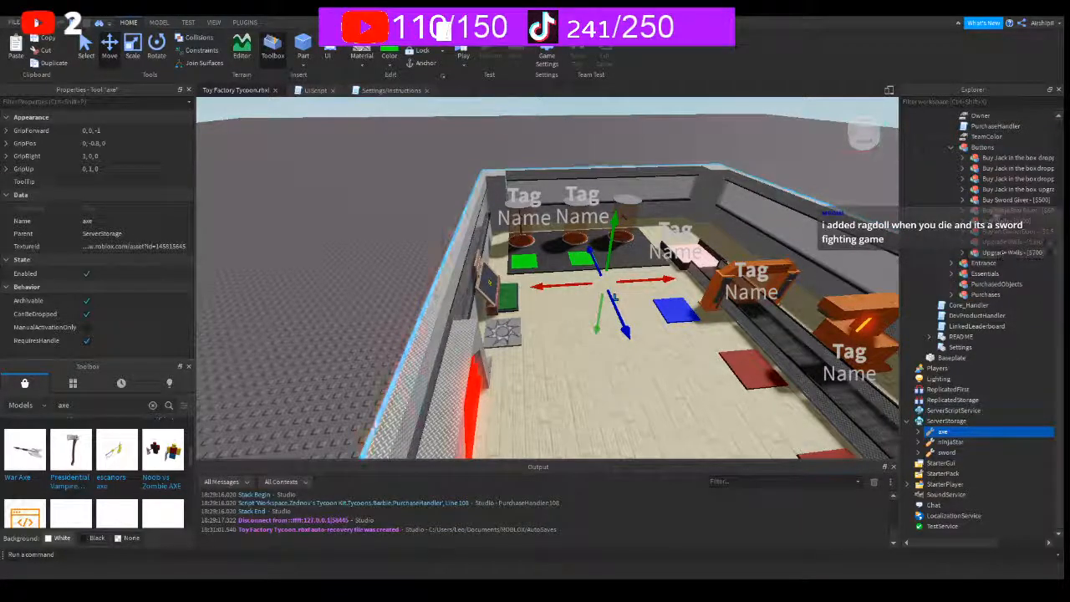
{"action": "left_click", "coordinate": [1019, 210]}
{"action": "key", "text": "f"}
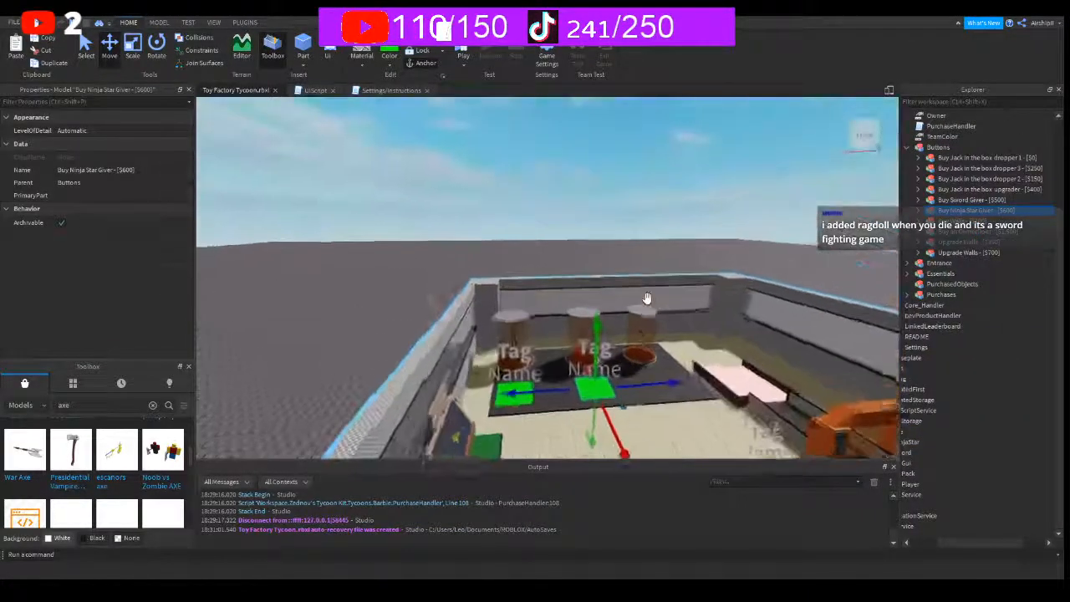
{"action": "right_click_drag", "start_coordinate": [647, 299], "coordinate": [647, 298]}
{"action": "key", "text": "ctrl+d"}
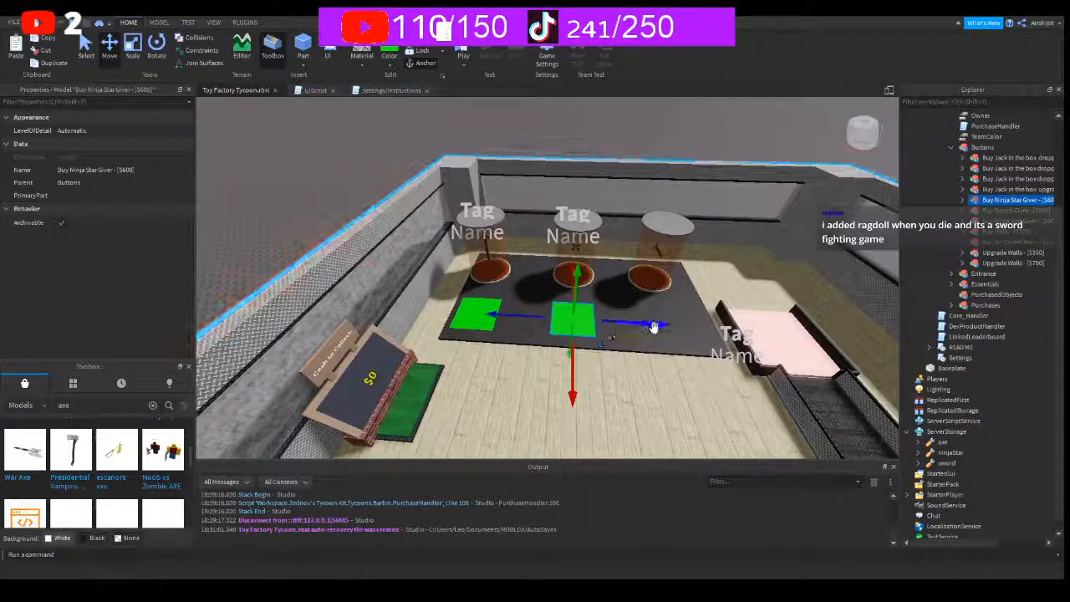
{"action": "left_click_drag", "start_coordinate": [658, 321], "coordinate": [747, 314]}
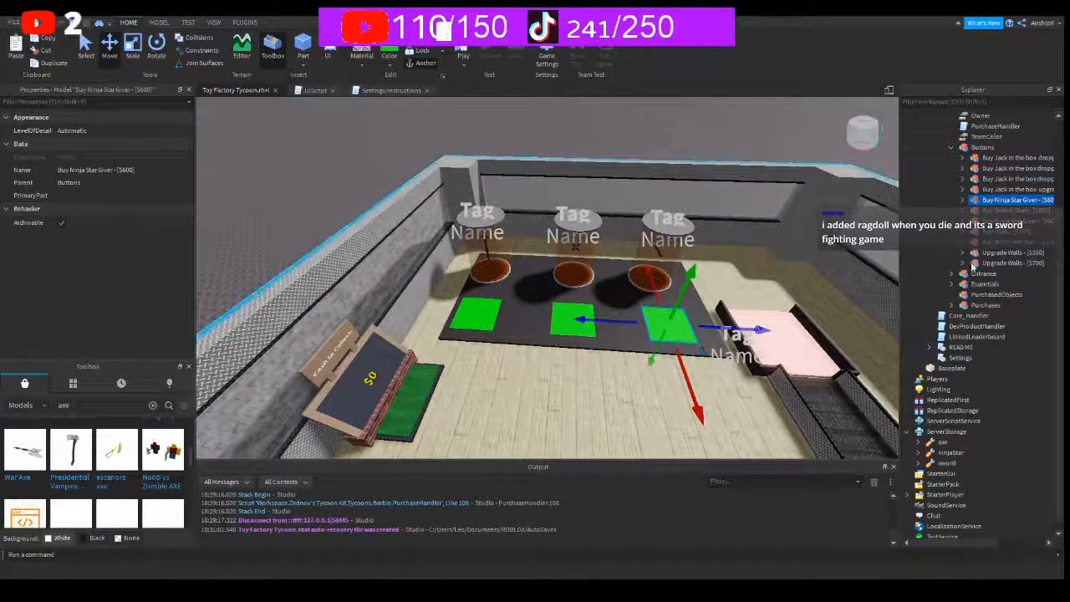
- Rename the duplicated button model as "Buy Axe Star Giver - [$700]"
{"action": "key", "text": "F2"}
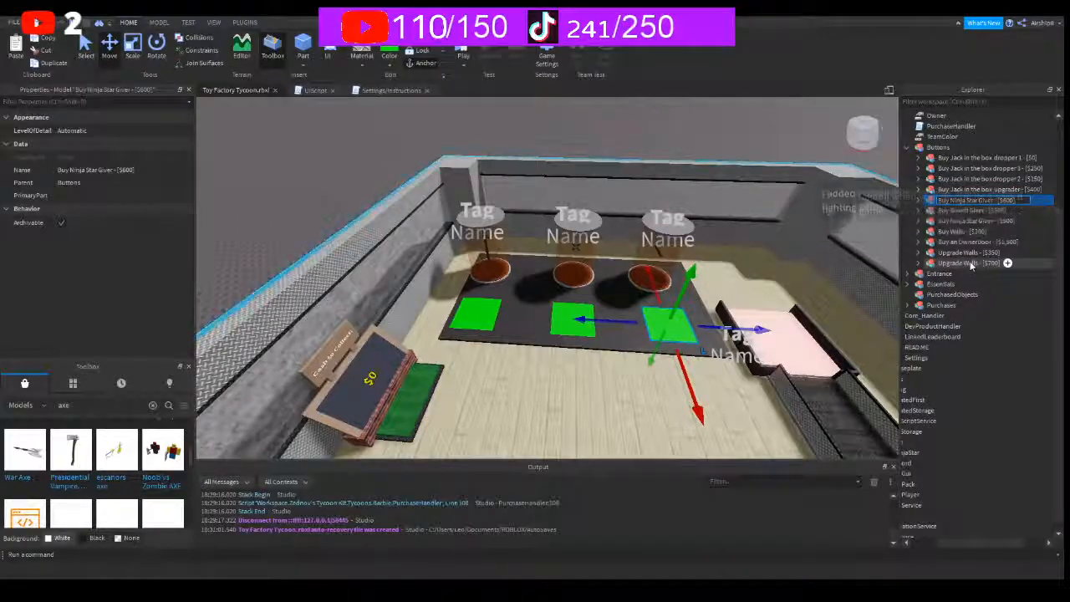
{"action": "key", "text": "BackSpace"}
{"action": "key", "text": "BackSpace"}
{"action": "key", "text": "BackSpace"}
{"action": "key", "text": "BackSpace"}
{"action": "key", "text": "BackSpace"}
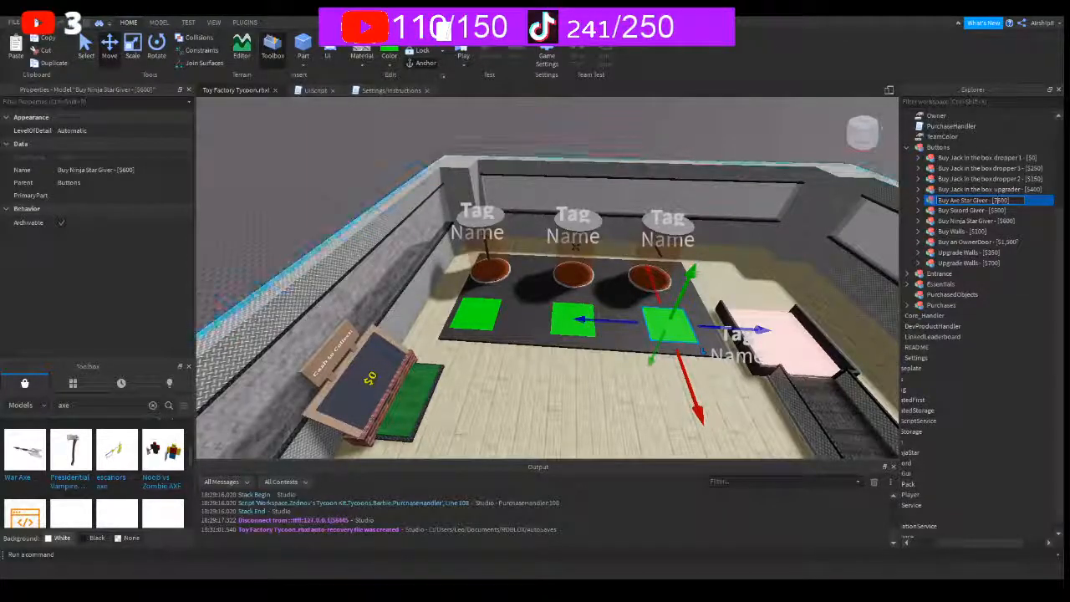
{"action": "key", "text": "BackSpace"}
{"action": "left_click", "coordinate": [994, 200]}
{"action": "type", "text": "$"}
{"action": "key", "text": "Return"}
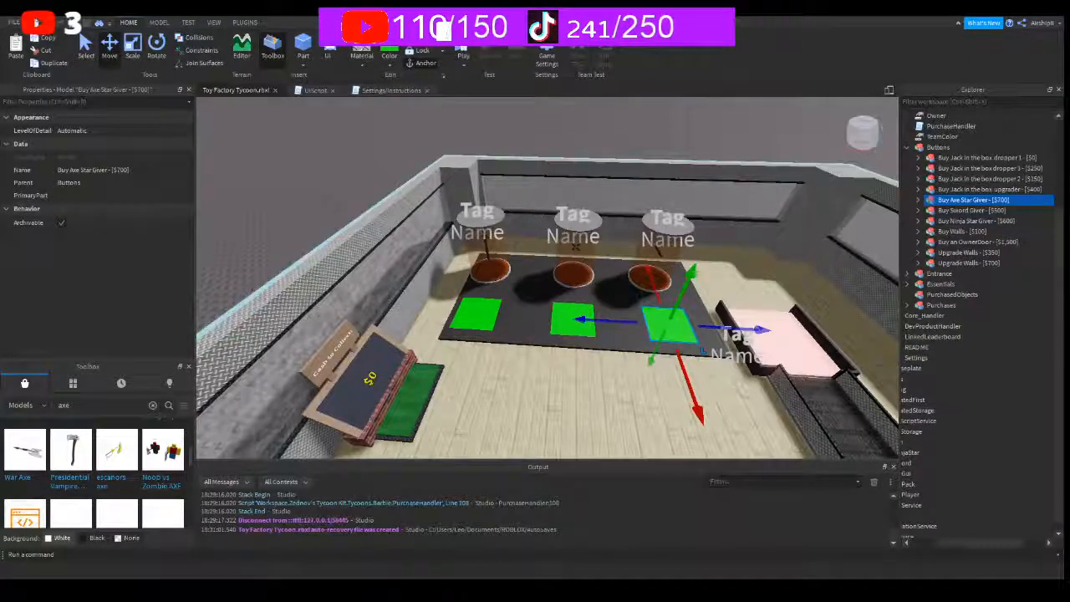
- Set the Object value of the Buy Axe Star Giver button to AxeGiver
{"action": "left_click", "coordinate": [919, 200]}
{"action": "left_click", "coordinate": [953, 221]}
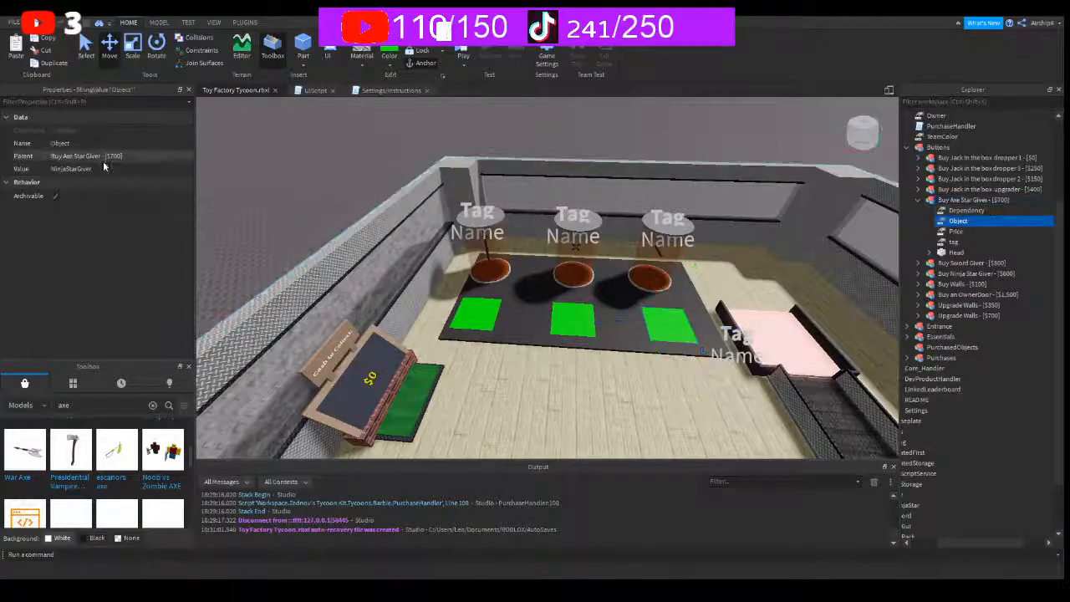
{"action": "left_click", "coordinate": [109, 169]}
{"action": "type", "text": "Ni"}
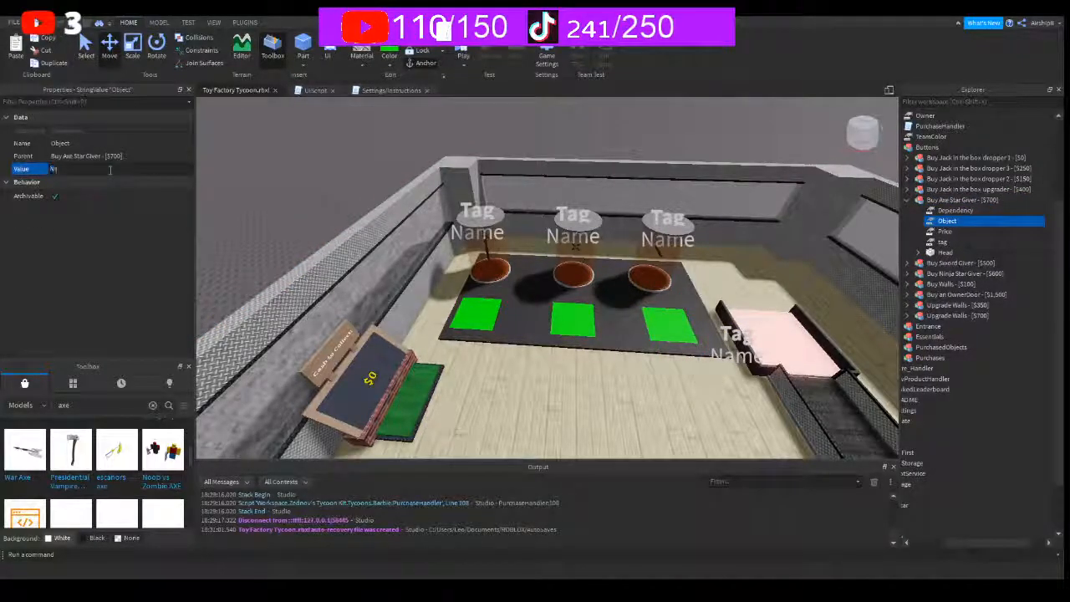
{"action": "type", "text": "eGiver"}
{"action": "key", "text": "Return"}
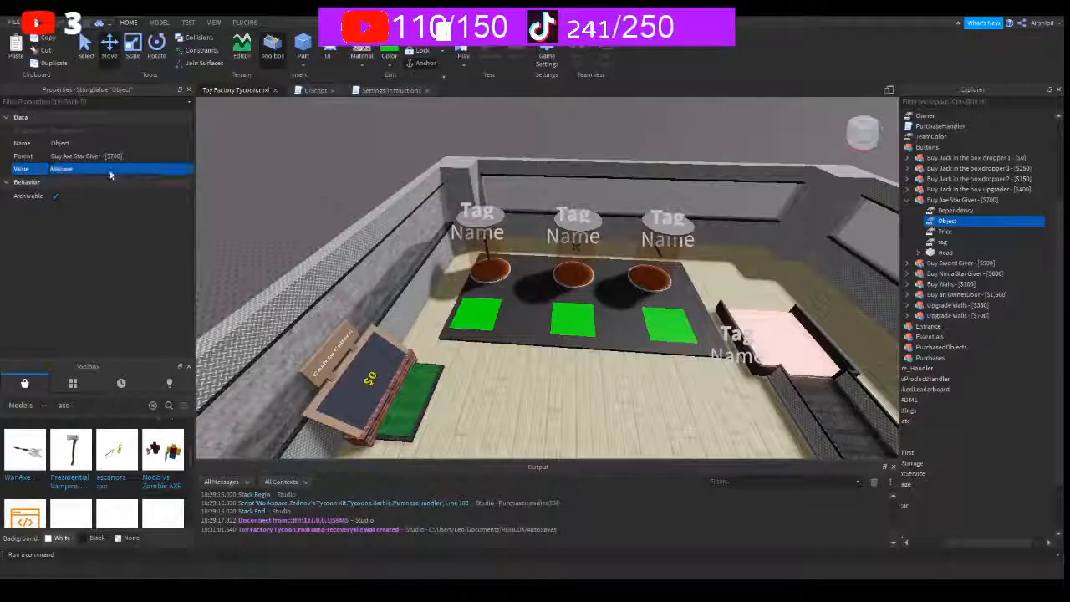
- Set the Price value of the Buy Axe Star Giver button to 700
{"action": "left_click", "coordinate": [945, 232]}
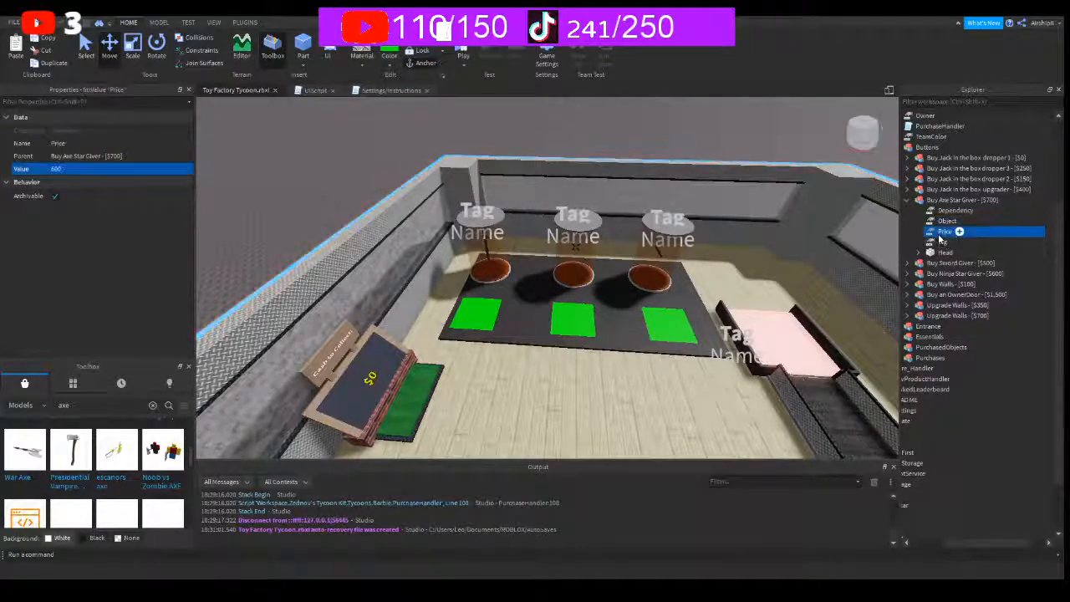
{"action": "left_click", "coordinate": [123, 172]}
{"action": "type", "text": "700"}
{"action": "key", "text": "Return"}
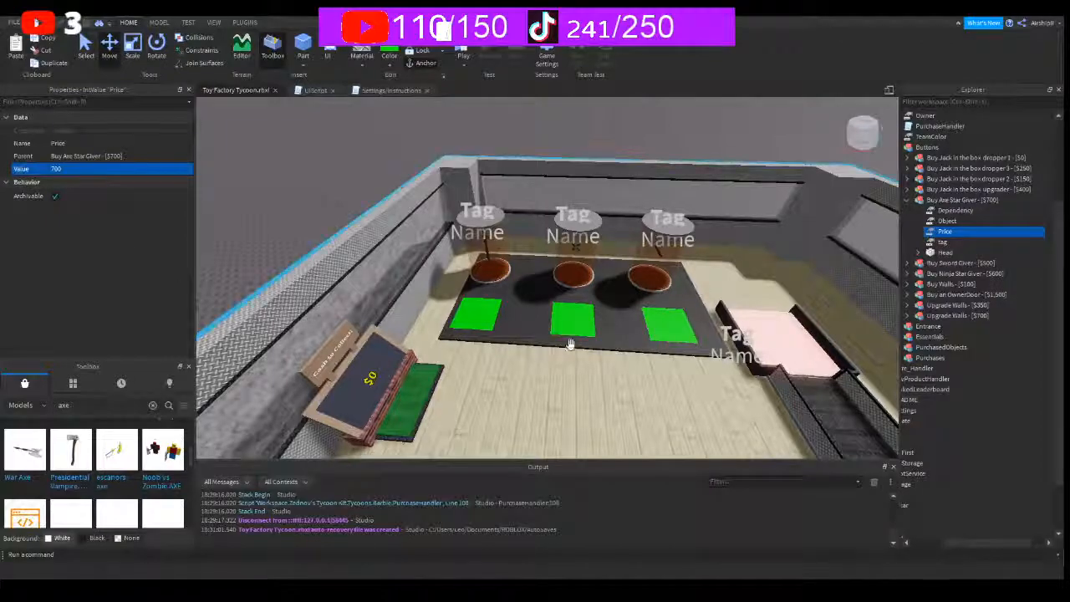
- Check the button's tag value, and set its Dependency value to NinjaStarGiver
{"action": "left_click", "coordinate": [942, 242]}
{"action": "left_click", "coordinate": [107, 170]}
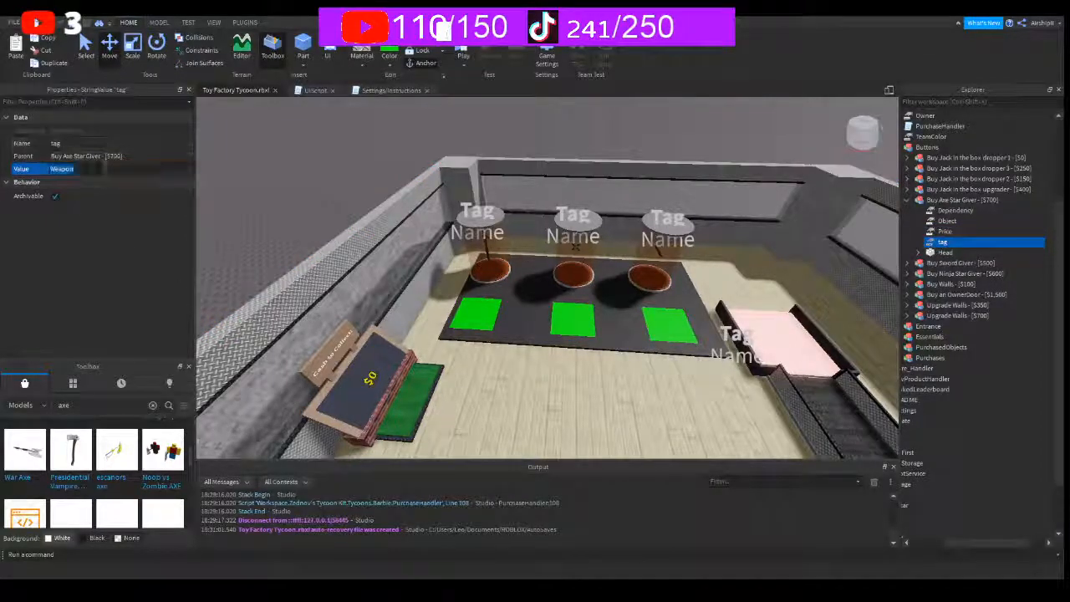
{"action": "left_click", "coordinate": [955, 209]}
{"action": "left_click", "coordinate": [108, 171]}
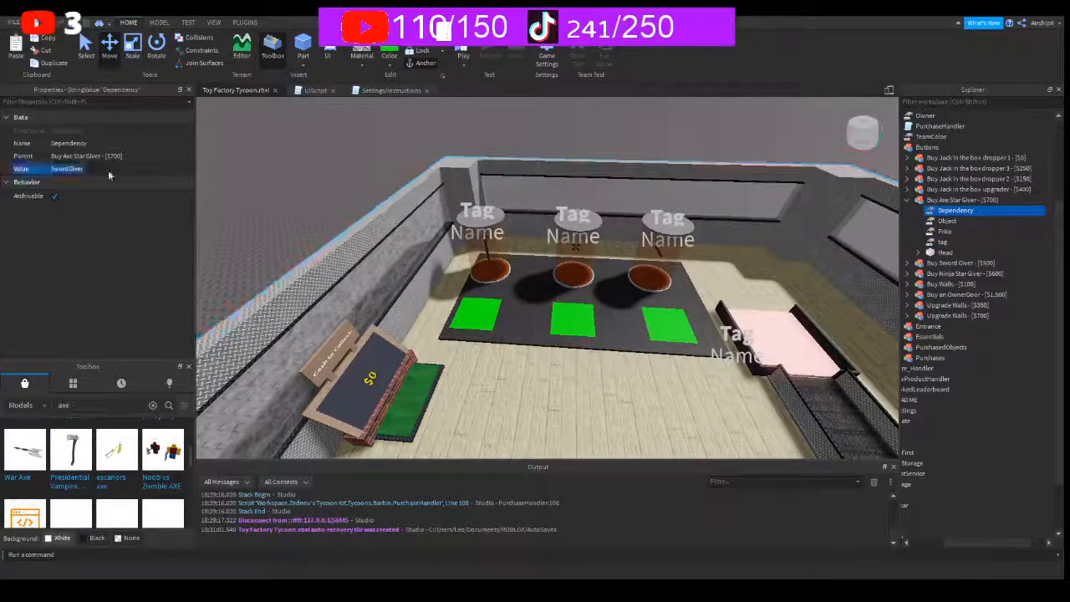
{"action": "type", "text": "S"}
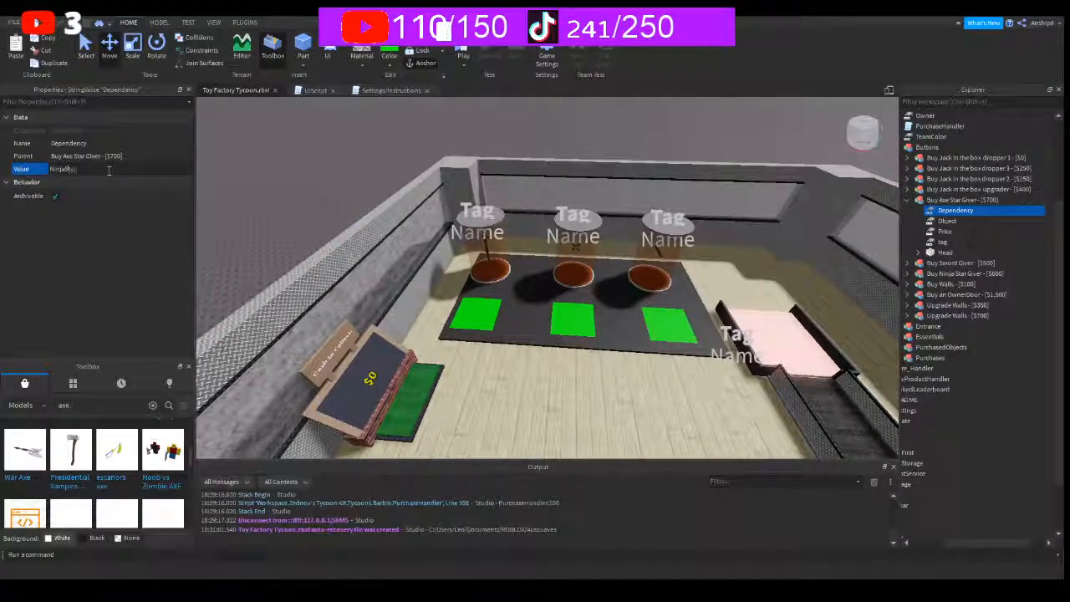
{"action": "type", "text": "injaStarGiver"}
{"action": "key", "text": "Return"}
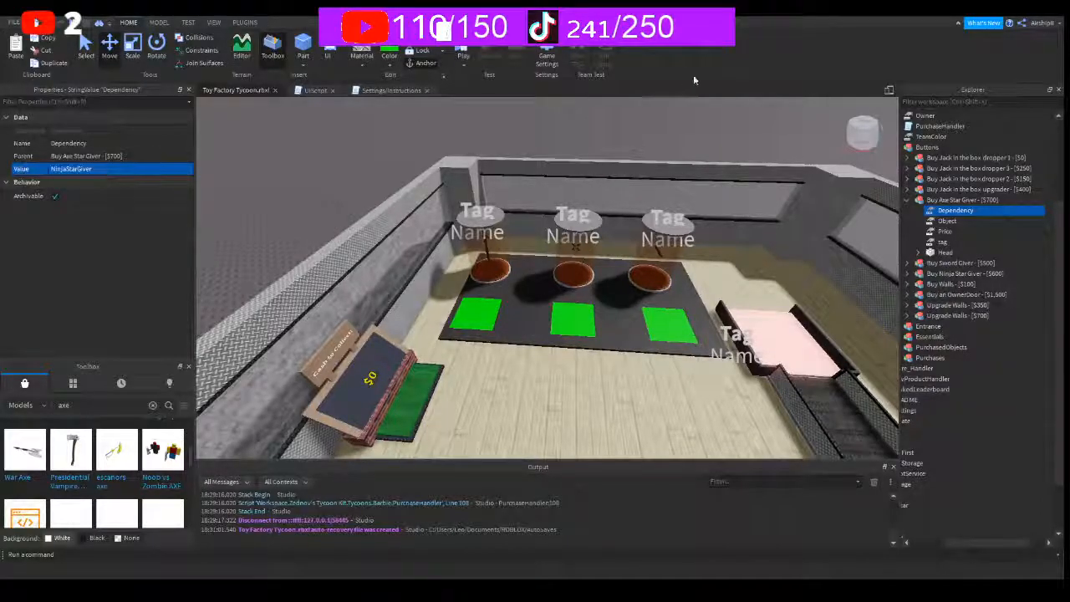
- Save the Toy Factory Tycoon place and start a play test
{"action": "key", "text": "ctrl+s"}
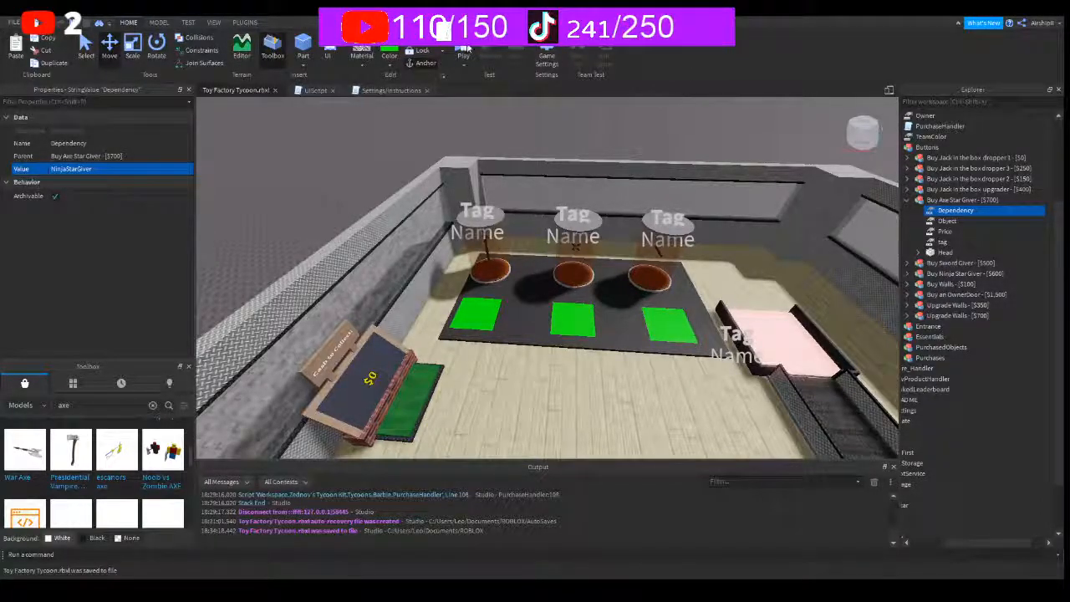
{"action": "left_click", "coordinate": [466, 49]}
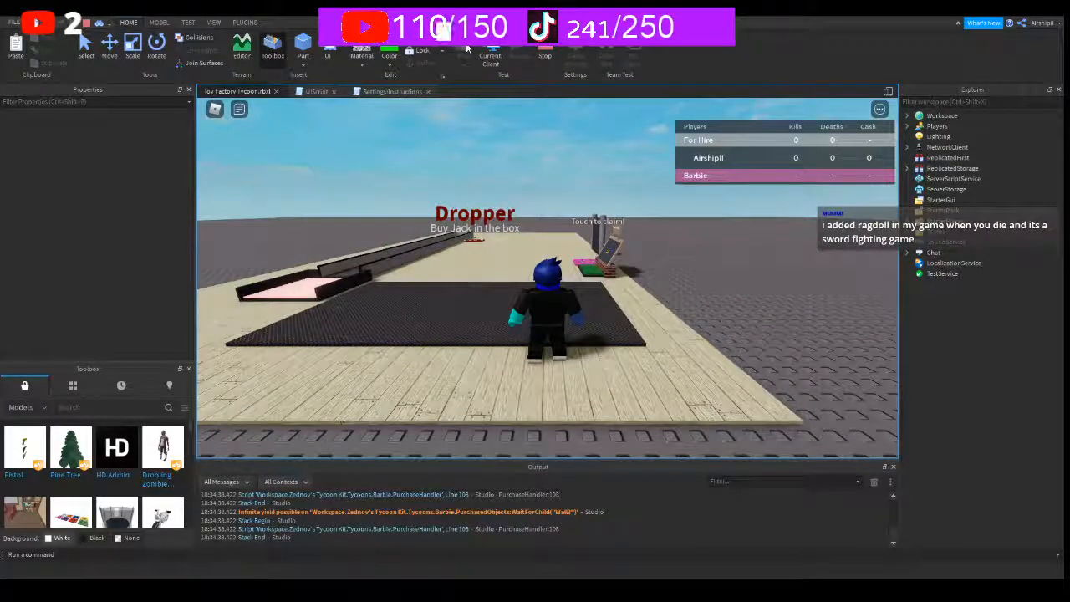
- Walk the character through the tycoon entrance to claim it and buy the first Jack in the box dropper
{"action": "right_click_drag", "start_coordinate": [631, 287], "coordinate": [583, 274]}
{"action": "key", "text": "w"}
{"action": "key", "text": "w"}
{"action": "key", "text": "w"}
{"action": "key", "text": "w"}
{"action": "key", "text": "w"}
{"action": "key", "text": "w"}
{"action": "key", "text": "w"}
{"action": "key", "text": "w"}
{"action": "key", "text": "w"}
{"action": "key", "text": "d"}
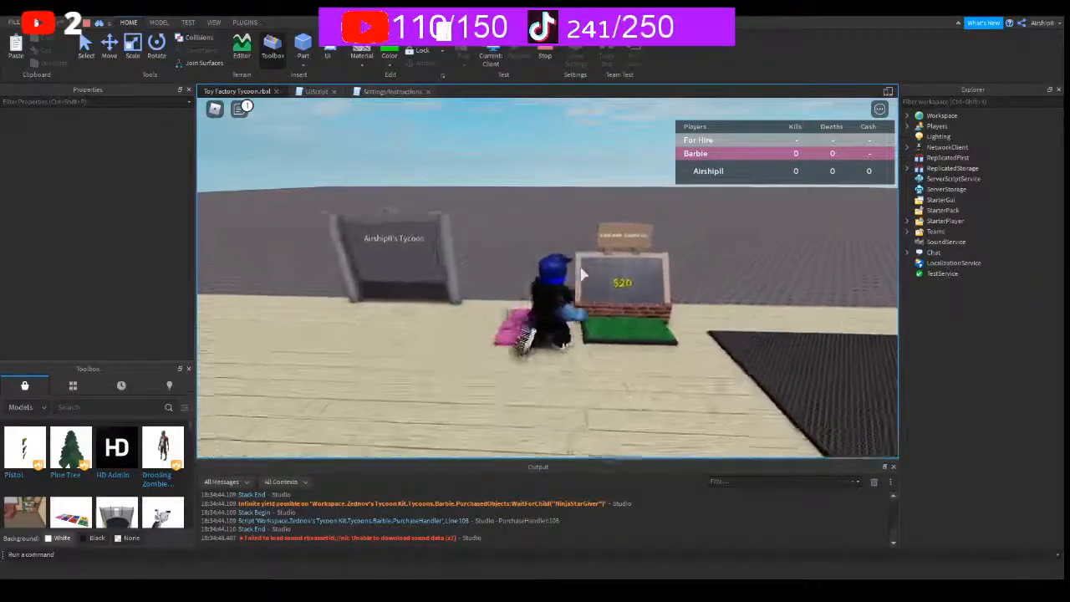
- Collect the first dropper's earnings by stepping repeatedly on the cash collector pad
{"action": "key", "text": "s"}
{"action": "key", "text": "w"}
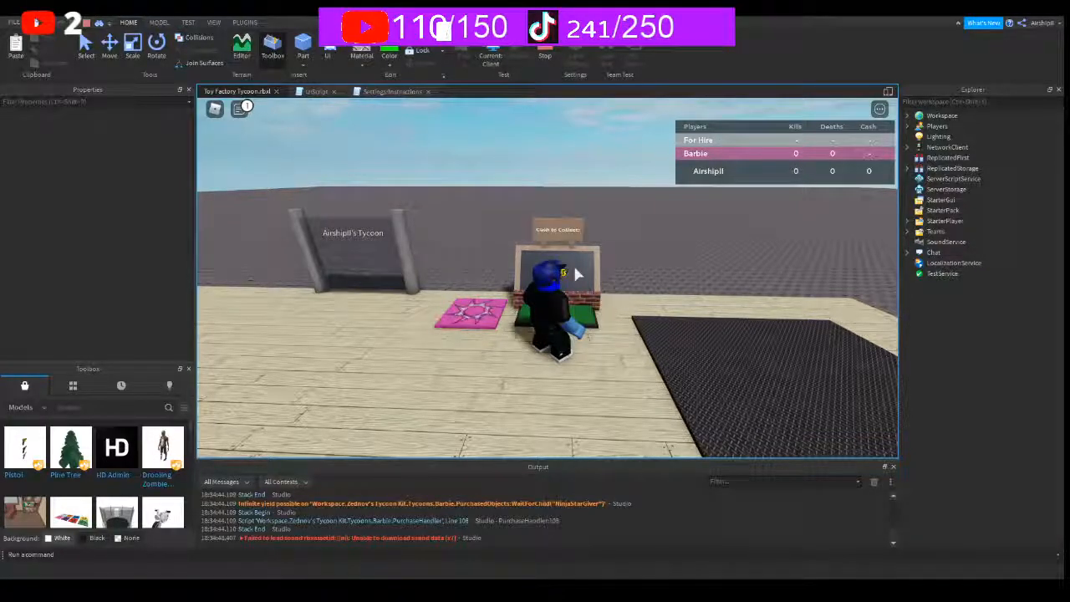
{"action": "right_click_drag", "start_coordinate": [580, 266], "coordinate": [583, 270]}
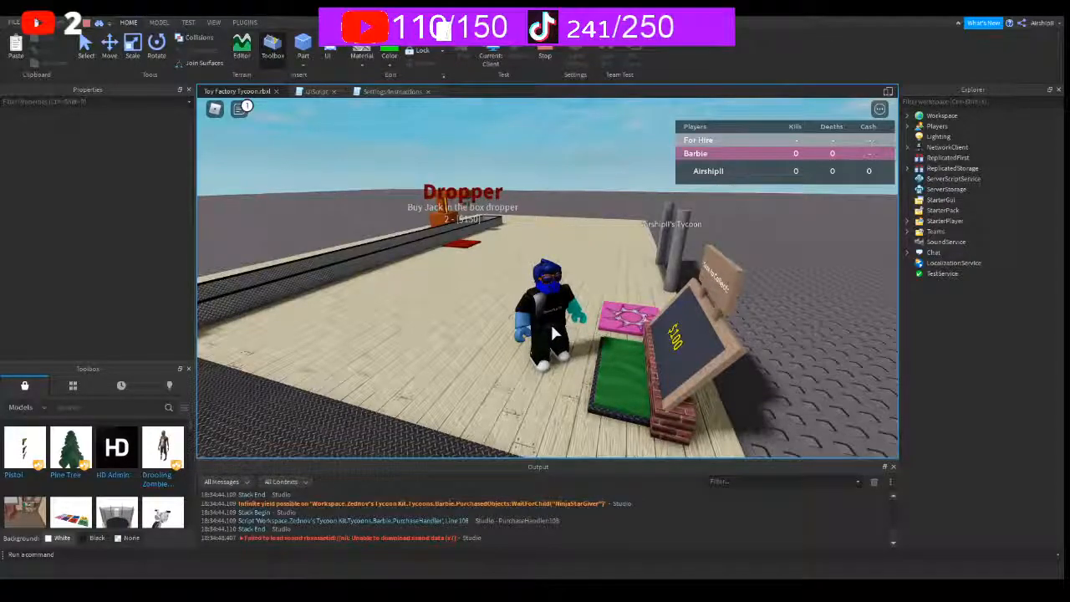
{"action": "key", "text": "w"}
{"action": "key", "text": "w"}
{"action": "right_click_drag", "start_coordinate": [566, 291], "coordinate": [566, 295]}
{"action": "key", "text": "w"}
{"action": "key", "text": "w"}
{"action": "key", "text": "space"}
{"action": "key", "text": "s"}
{"action": "key", "text": "w"}
{"action": "key", "text": "s"}
{"action": "key", "text": "w"}
{"action": "key", "text": "s"}
{"action": "key", "text": "w"}
{"action": "key", "text": "s"}
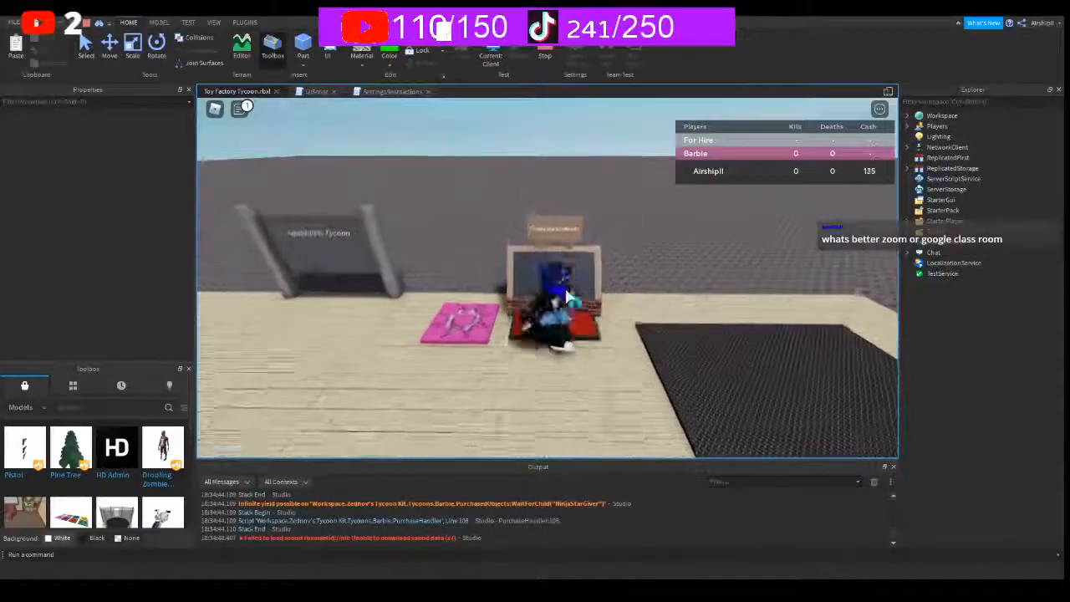
{"action": "key", "text": "w"}
{"action": "key", "text": "s"}
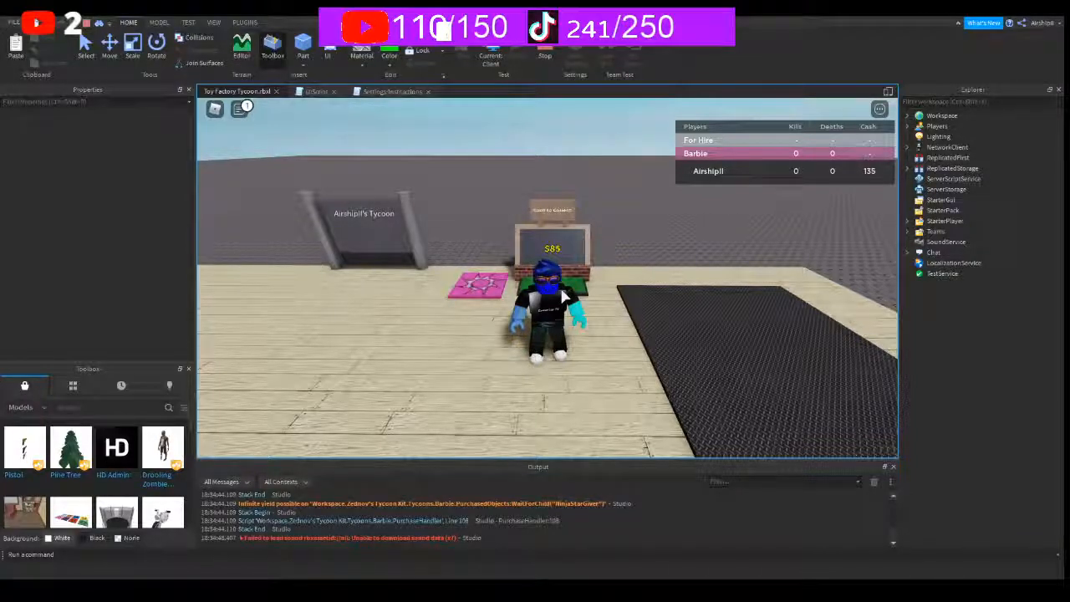
- Collect the waiting cash and buy Jack in the box dropper 2 for $150
{"action": "key", "text": "w"}
{"action": "right_click_drag", "start_coordinate": [559, 293], "coordinate": [559, 292]}
{"action": "key", "text": "w"}
{"action": "key", "text": "a"}
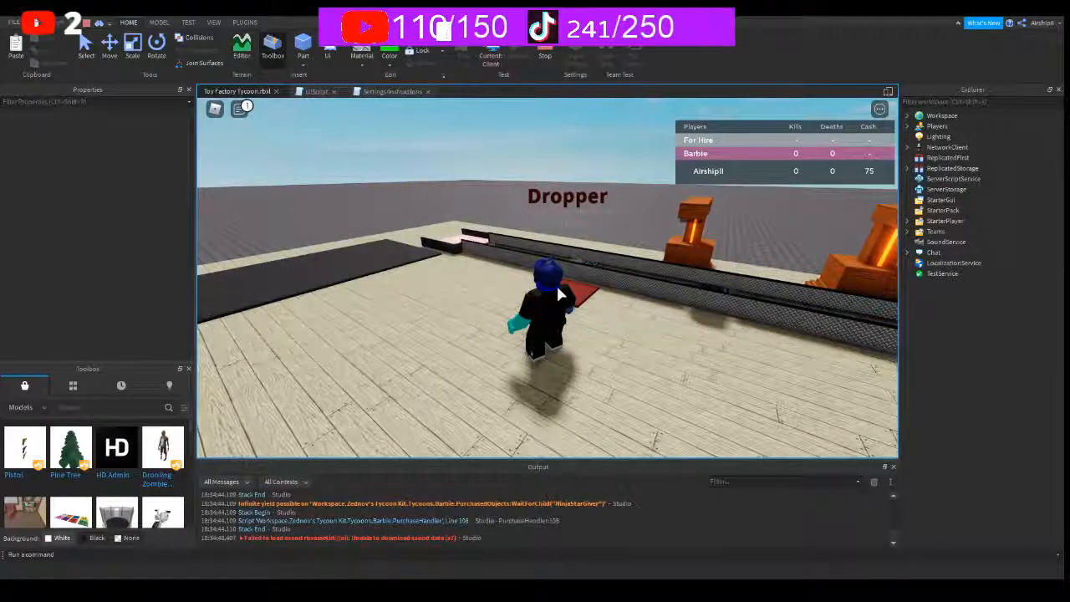
- Keep collecting the droppers' cash at the collector pad to afford the $250 Jack in the box dropper 3
{"action": "right_click_drag", "start_coordinate": [566, 279], "coordinate": [566, 279]}
{"action": "key", "text": "w"}
{"action": "key", "text": "s"}
{"action": "key", "text": "w"}
{"action": "key", "text": "space"}
{"action": "key", "text": "s"}
{"action": "key", "text": "w"}
{"action": "key", "text": "s"}
{"action": "key", "text": "w"}
{"action": "key", "text": "s"}
{"action": "right_click_drag", "start_coordinate": [566, 279], "coordinate": [566, 278]}
{"action": "key", "text": "w"}
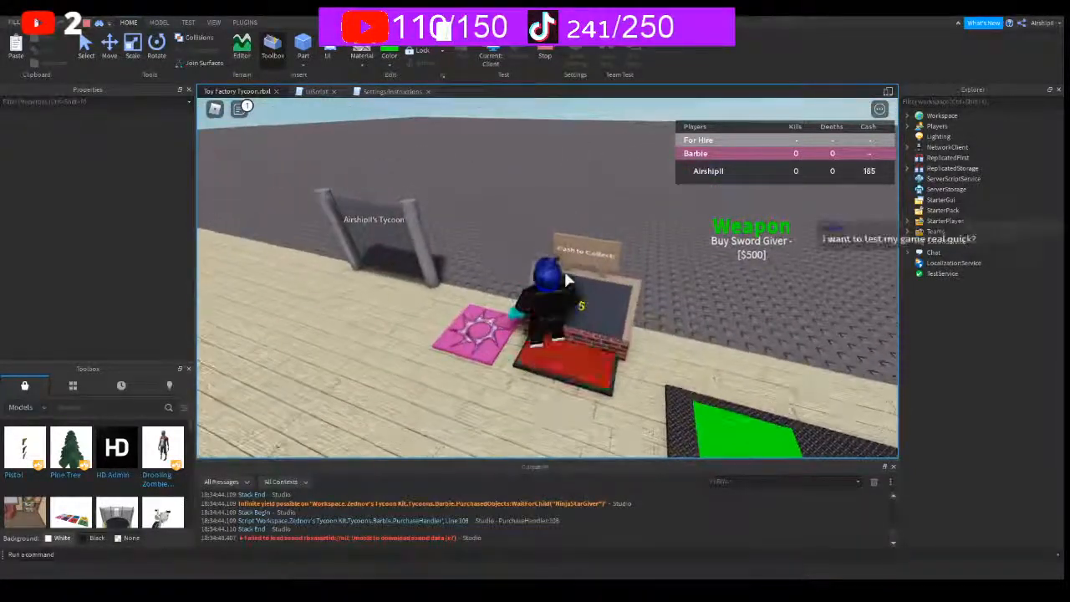
{"action": "key", "text": "s"}
{"action": "key", "text": "w"}
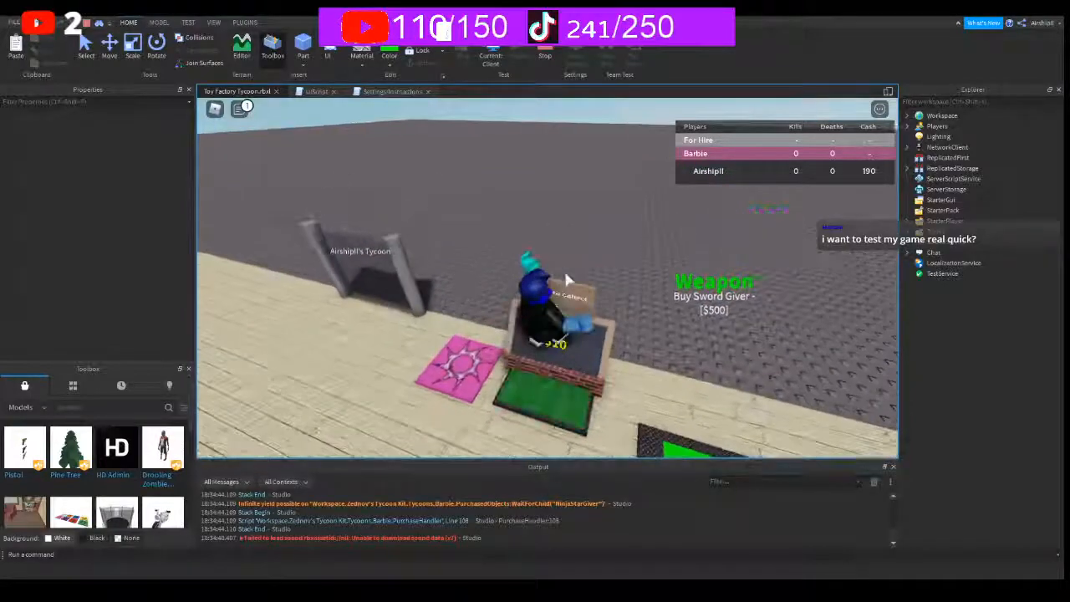
{"action": "key", "text": "s"}
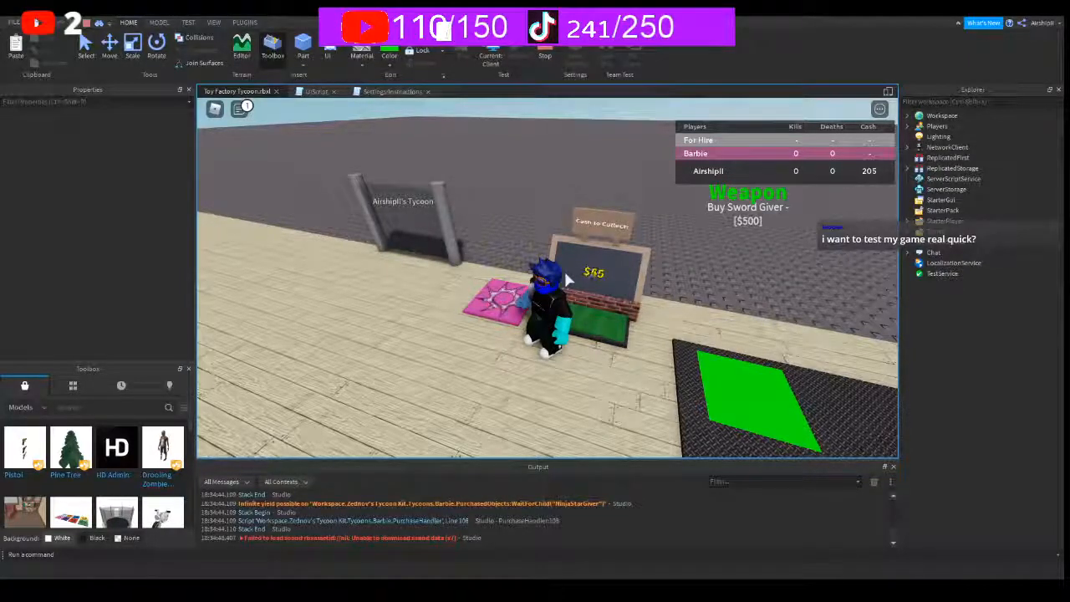
{"action": "right_click_drag", "start_coordinate": [489, 281], "coordinate": [489, 275]}
{"action": "key", "text": "d"}
{"action": "right_click_drag", "start_coordinate": [599, 291], "coordinate": [601, 291]}
{"action": "key", "text": "w"}
{"action": "key", "text": "s"}
{"action": "key", "text": "w"}
{"action": "key", "text": "s"}
{"action": "key", "text": "w"}
{"action": "key", "text": "s"}
{"action": "key", "text": "w"}
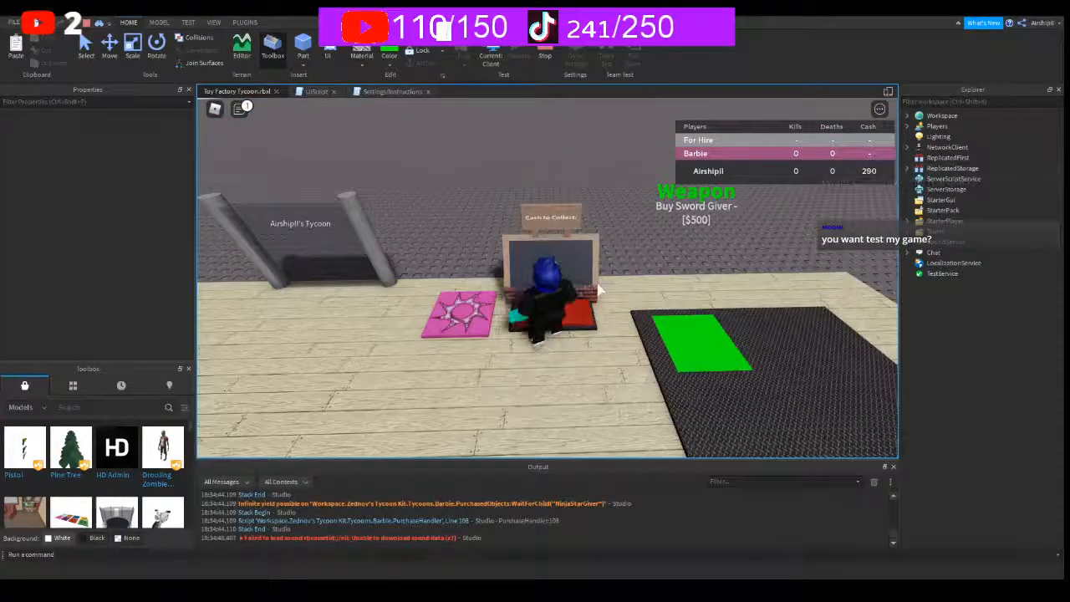
{"action": "key", "text": "s"}
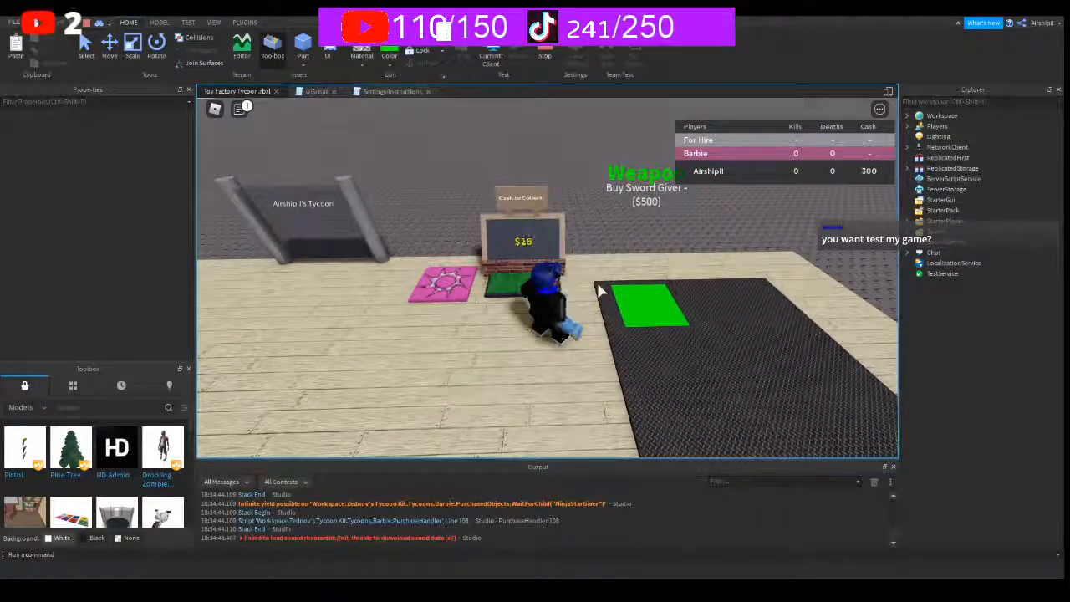
{"action": "key", "text": "w"}
{"action": "key", "text": "space"}
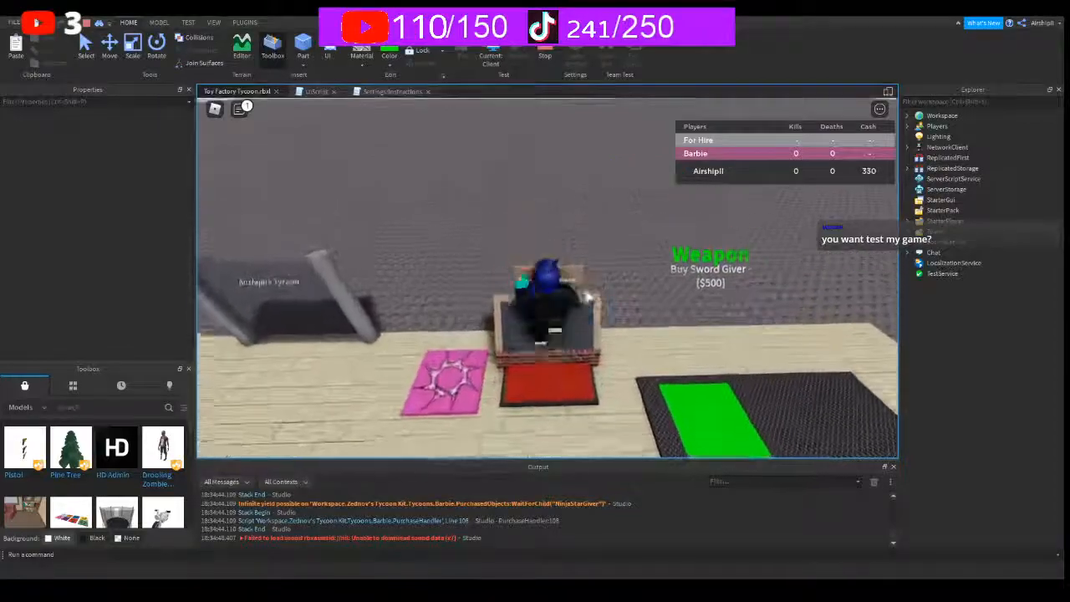
{"action": "key", "text": "space"}
{"action": "key", "text": "space"}
{"action": "key", "text": "space"}
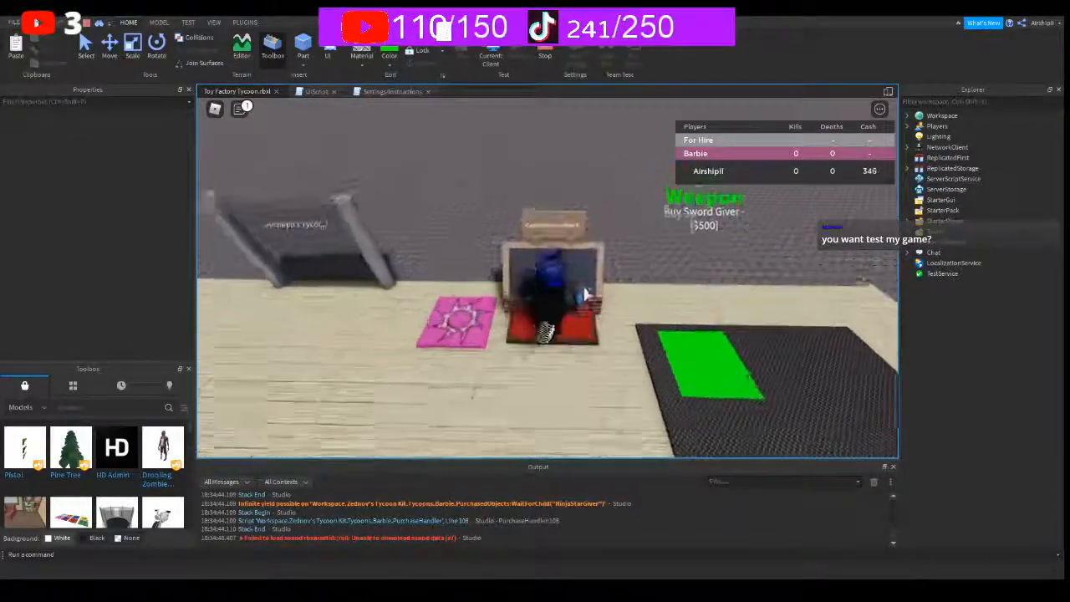
{"action": "key", "text": "s"}
{"action": "key", "text": "d"}
{"action": "key", "text": "w"}
{"action": "key", "text": "a"}
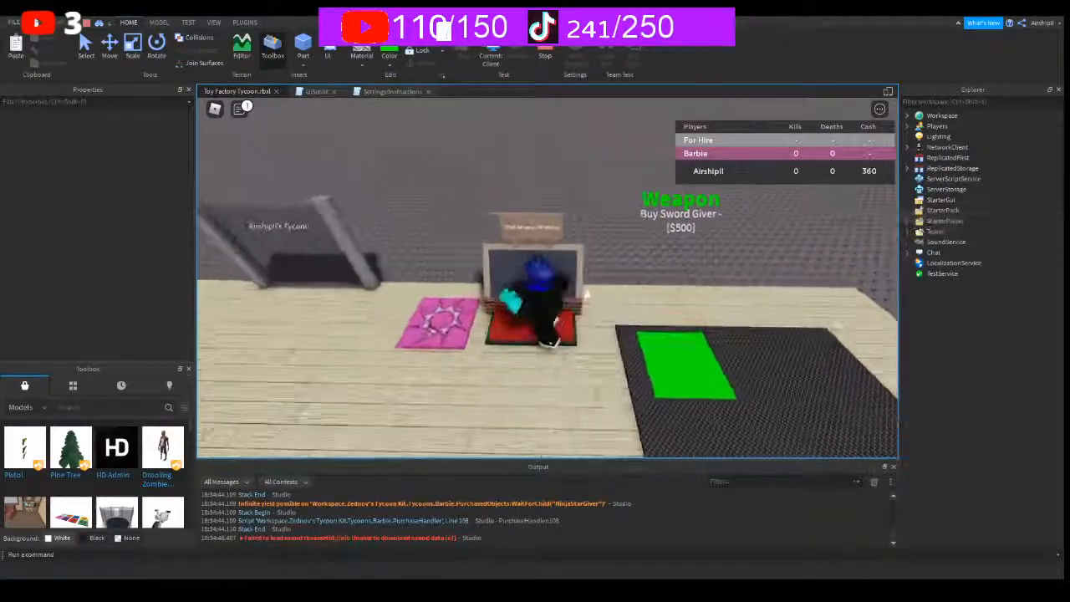
{"action": "key", "text": "s"}
{"action": "key", "text": "w"}
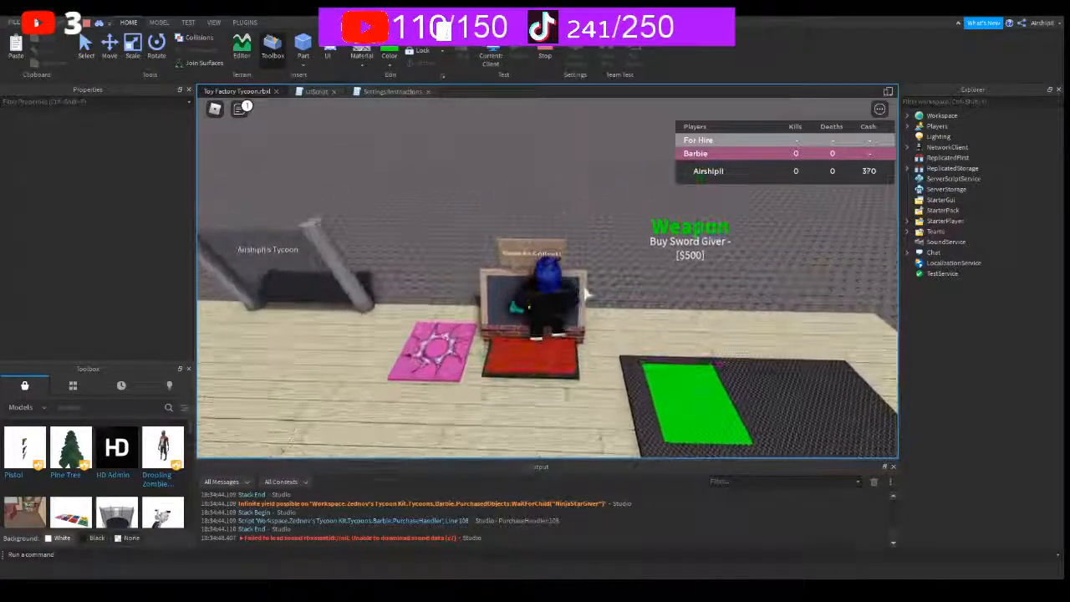
{"action": "key", "text": "s"}
{"action": "key", "text": "w"}
- Buy Jack in the box dropper 3 for $250 and return to the cash collector
{"action": "right_click_drag", "start_coordinate": [633, 315], "coordinate": [640, 328]}
{"action": "key", "text": "w"}
{"action": "right_click_drag", "start_coordinate": [552, 304], "coordinate": [561, 307]}
{"action": "key", "text": "w"}
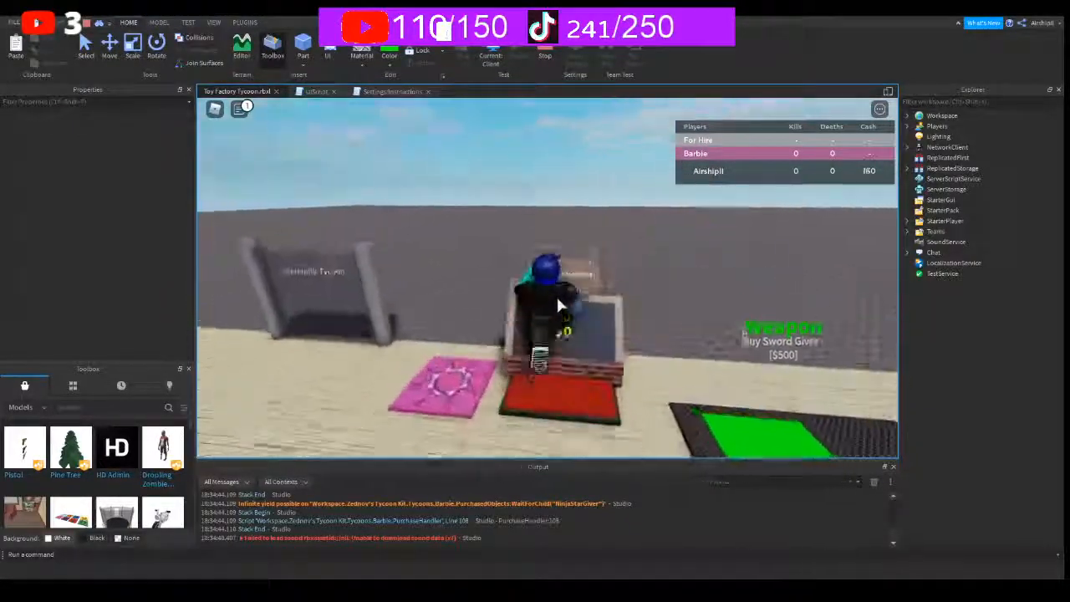
- Step on and off the collector pad repeatedly to gather cash for the $400 Jack in the box upgrader
{"action": "key", "text": "s"}
{"action": "key", "text": "w"}
{"action": "key", "text": "s"}
{"action": "key", "text": "w"}
{"action": "key", "text": "s"}
{"action": "key", "text": "w"}
{"action": "key", "text": "s"}
{"action": "key", "text": "w"}
{"action": "key", "text": "s"}
{"action": "key", "text": "w"}
{"action": "key", "text": "s"}
{"action": "key", "text": "w"}
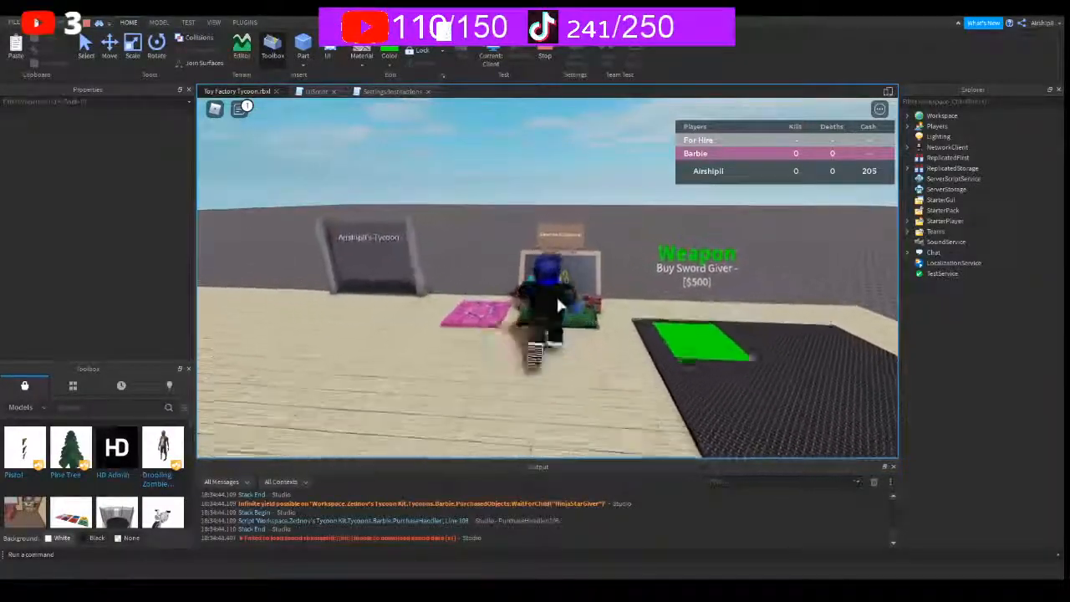
{"action": "key", "text": "s"}
{"action": "right_click_drag", "start_coordinate": [560, 306], "coordinate": [560, 306]}
{"action": "key", "text": "w"}
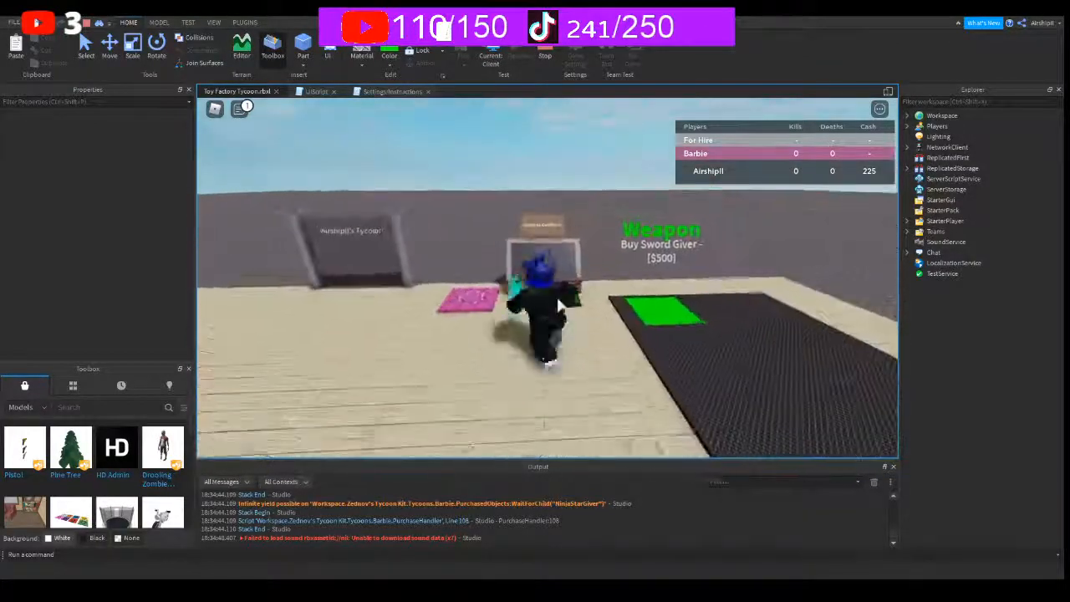
{"action": "key", "text": "s"}
{"action": "key", "text": "w"}
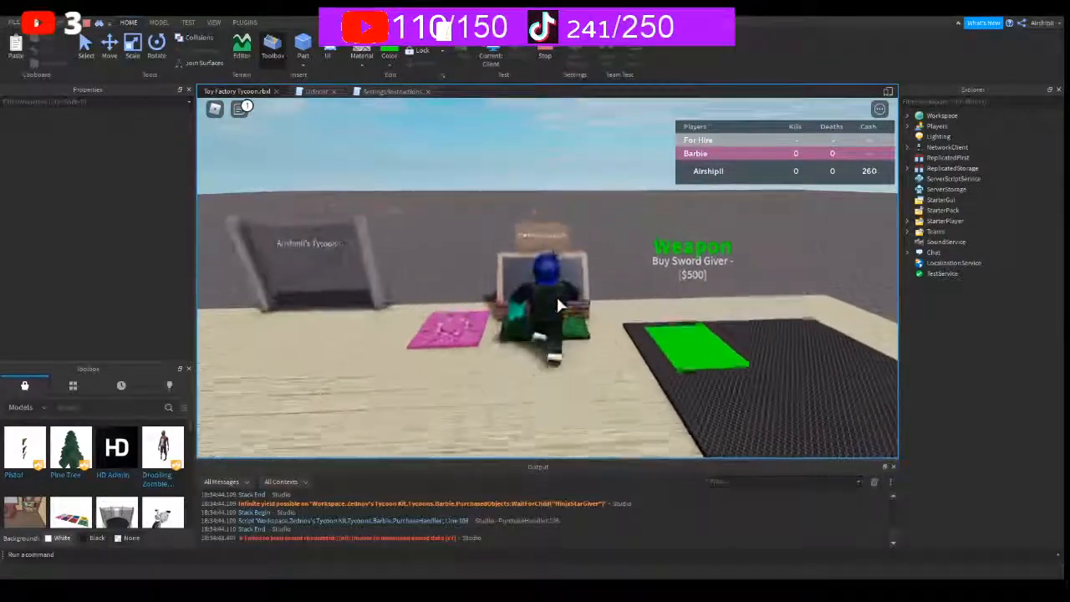
{"action": "key", "text": "s"}
{"action": "key", "text": "w"}
{"action": "key", "text": "s"}
{"action": "key", "text": "w"}
{"action": "key", "text": "s"}
{"action": "key", "text": "w"}
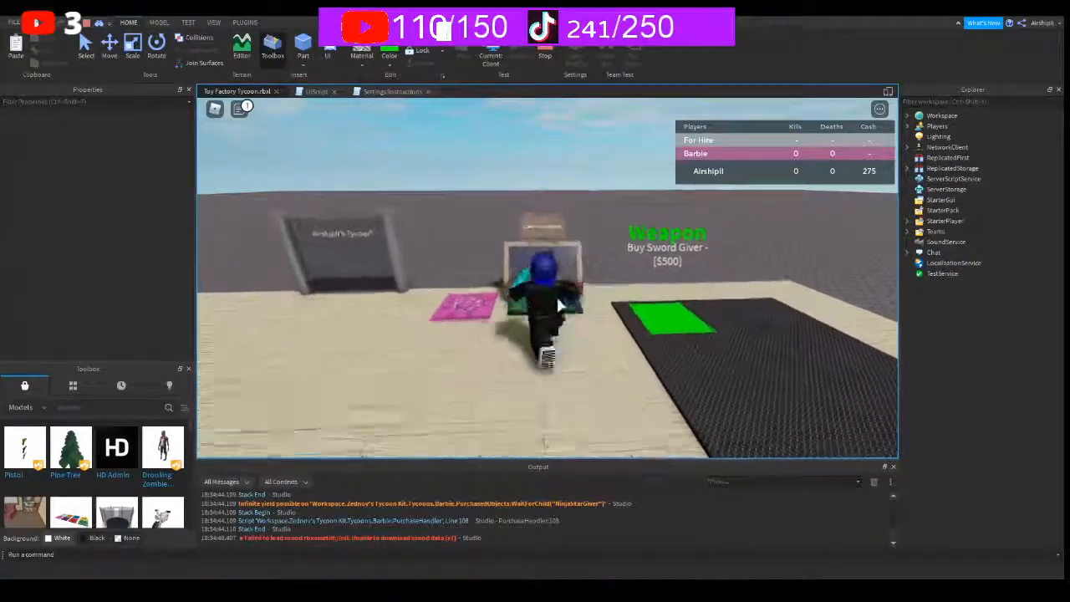
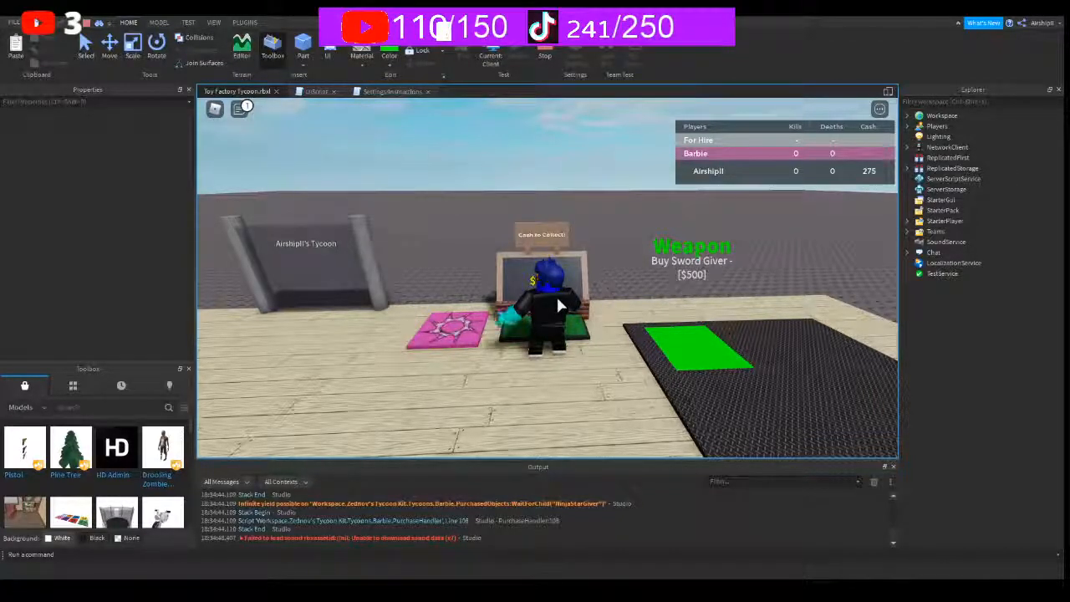
- Collect the accumulated cash and buy the Jack in the box upgrader for $400
{"action": "key", "text": "w"}
{"action": "key", "text": "space"}
{"action": "right_click_drag", "start_coordinate": [553, 300], "coordinate": [554, 306]}
{"action": "key", "text": "w"}
{"action": "key", "text": "s"}
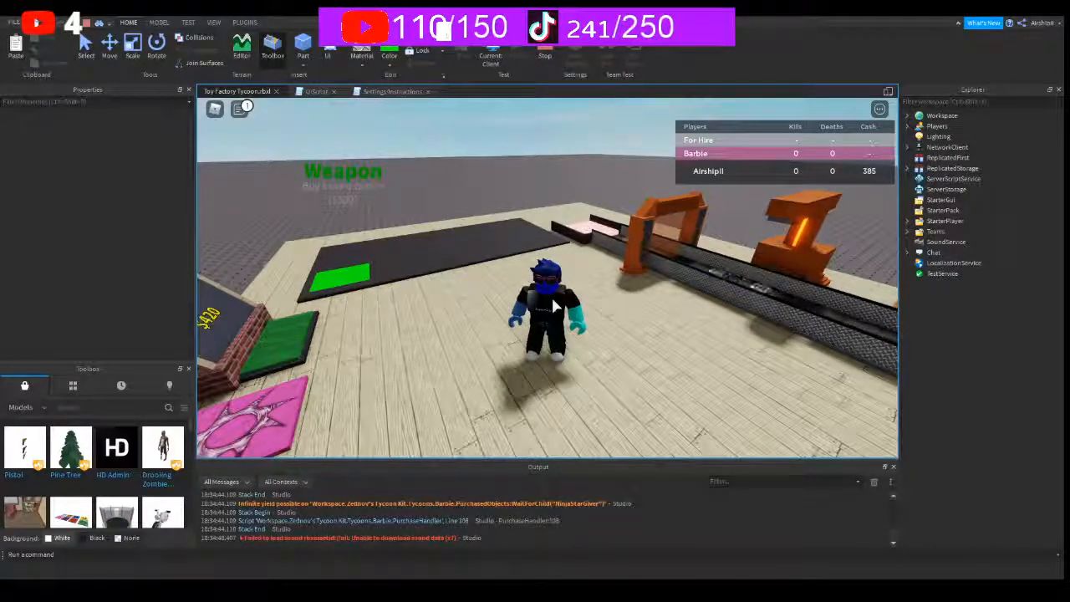
- Buy the Sword Giver for $500, pick up its sword and test swinging it
{"action": "key", "text": "w"}
{"action": "right_click_drag", "start_coordinate": [553, 307], "coordinate": [555, 295]}
{"action": "key", "text": "w"}
{"action": "key", "text": "w"}
{"action": "key", "text": "w"}
{"action": "key", "text": "s"}
{"action": "key", "text": "w"}
{"action": "key", "text": "1"}
{"action": "key", "text": "s"}
{"action": "key", "text": "w"}
{"action": "left_click", "coordinate": [554, 295]}
{"action": "key", "text": "1"}
- Collect cash repeatedly at the collector pad to afford the $600 Ninja Star Giver
{"action": "key", "text": "w"}
{"action": "key", "text": "s"}
{"action": "key", "text": "w"}
{"action": "key", "text": "s"}
{"action": "key", "text": "w"}
{"action": "key", "text": "s"}
{"action": "key", "text": "w"}
{"action": "key", "text": "s"}
{"action": "key", "text": "w"}
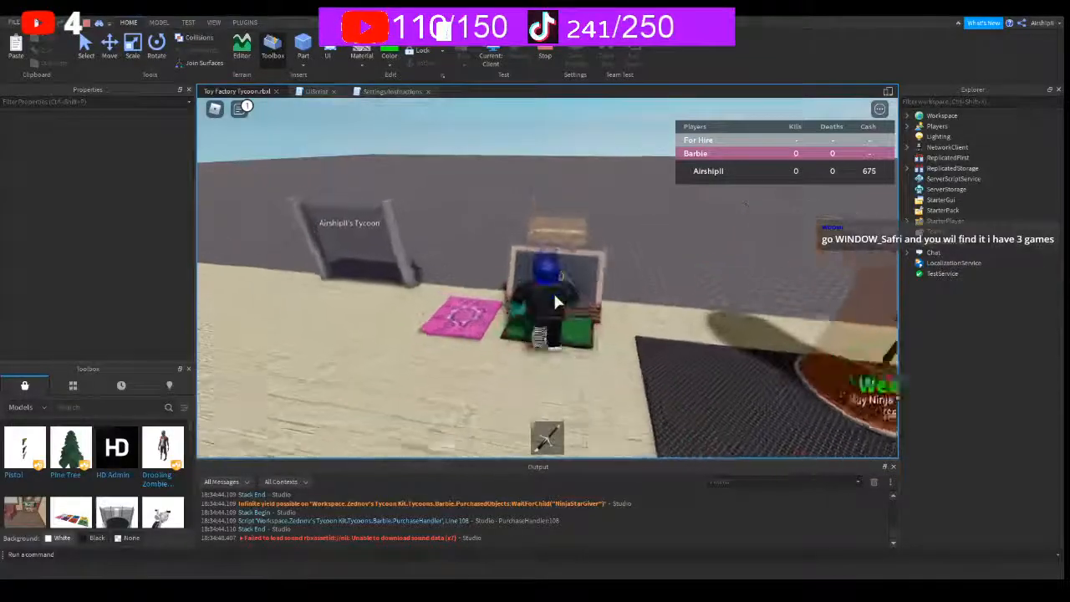
{"action": "key", "text": "s"}
{"action": "key", "text": "w"}
{"action": "key", "text": "s"}
{"action": "key", "text": "w"}
{"action": "key", "text": "d"}
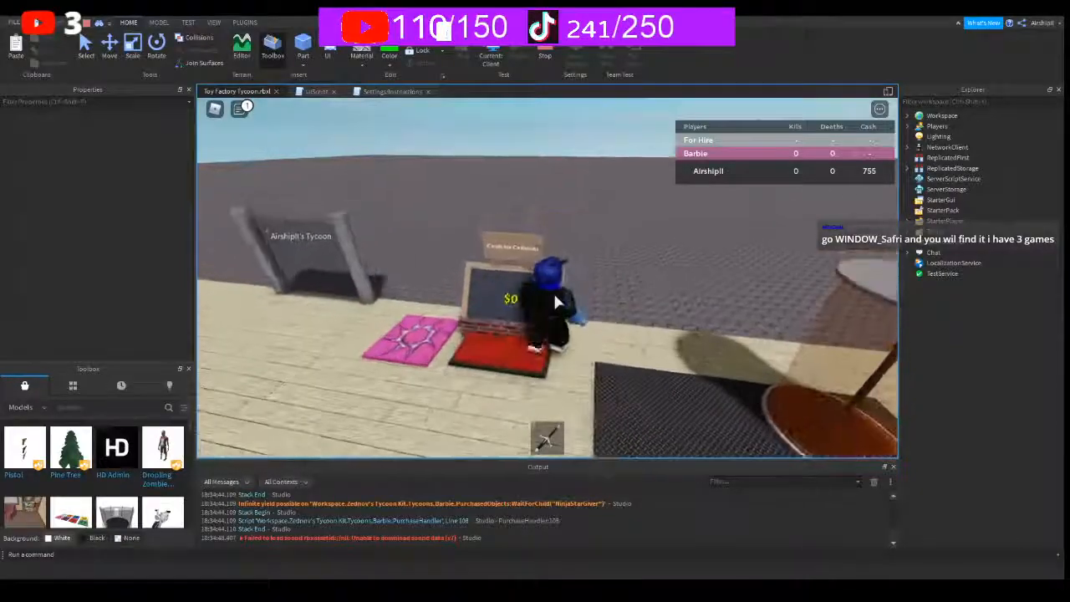
{"action": "key", "text": "s"}
{"action": "key", "text": "w"}
{"action": "key", "text": "s"}
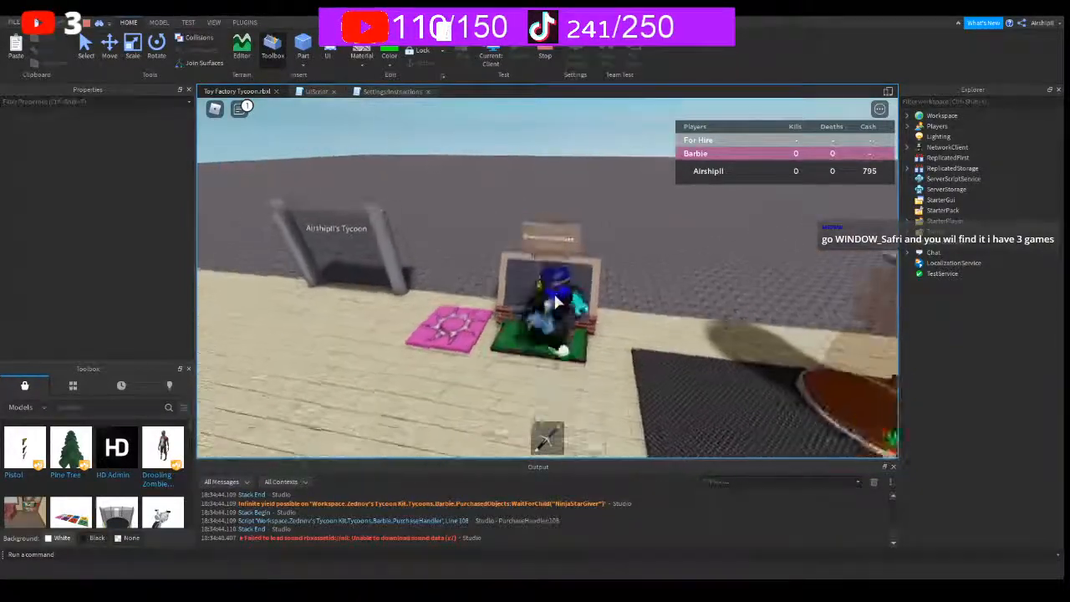
{"action": "key", "text": "w"}
{"action": "key", "text": "s"}
{"action": "key", "text": "w"}
- Buy the Ninja Star Giver for $600, pick up the ninja star and test throwing it
{"action": "key", "text": "d"}
{"action": "right_click_drag", "start_coordinate": [555, 295], "coordinate": [571, 262]}
{"action": "key", "text": "w"}
{"action": "key", "text": "w"}
{"action": "key", "text": "w"}
{"action": "key", "text": "s"}
{"action": "key", "text": "2"}
{"action": "key", "text": "w"}
{"action": "left_click", "coordinate": [571, 263]}
{"action": "key", "text": "w"}
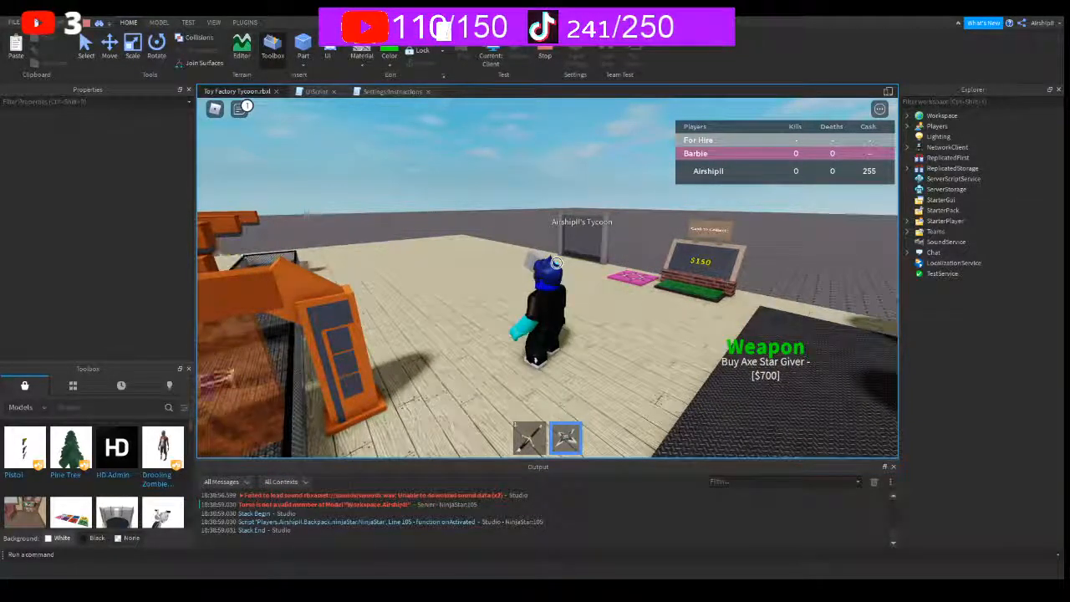
- Wait for income to build up and collect it at the cash pad to afford the $700 Axe Star Giver
{"action": "right_click_drag", "start_coordinate": [574, 266], "coordinate": [598, 266]}
{"action": "key", "text": "w"}
{"action": "right_click_drag", "start_coordinate": [678, 277], "coordinate": [679, 280]}
{"action": "key", "text": "w"}
{"action": "key", "text": "s"}
{"action": "key", "text": "s"}
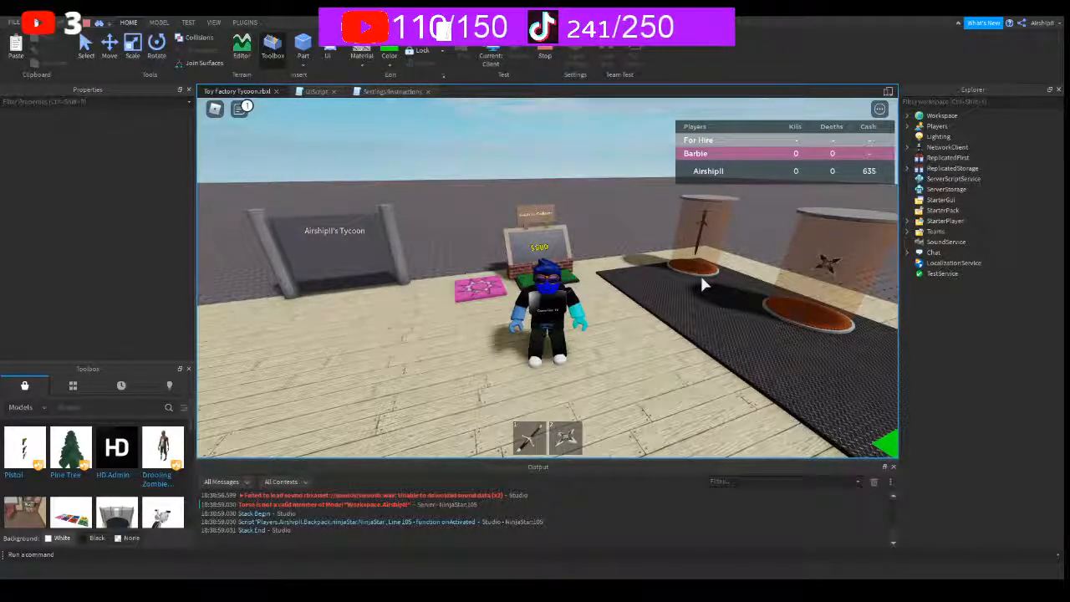
{"action": "key", "text": "w"}
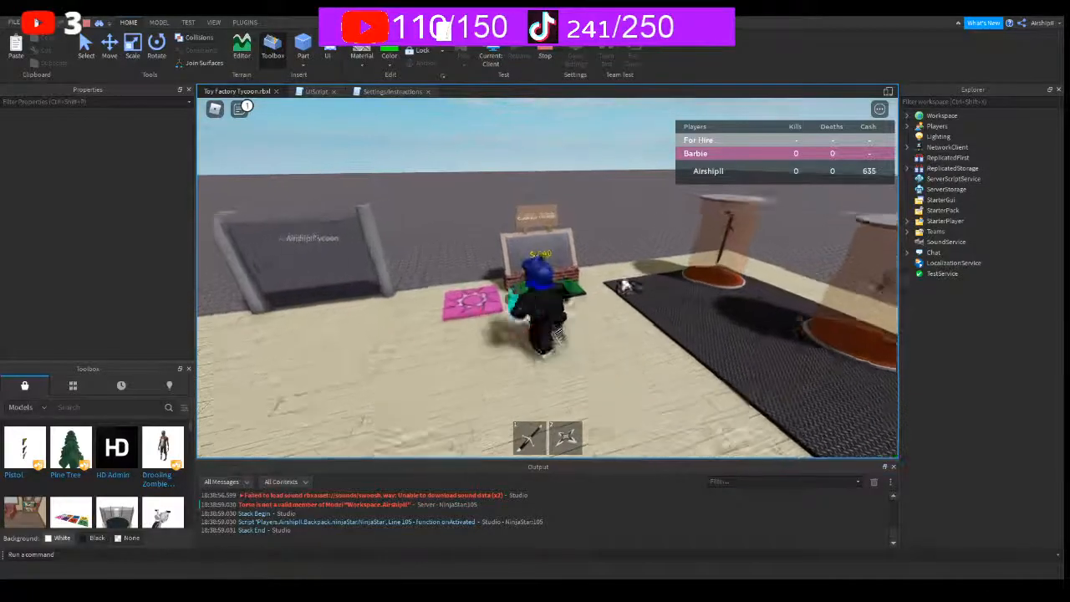
{"action": "right_click_drag", "start_coordinate": [626, 284], "coordinate": [624, 284]}
{"action": "key", "text": "s"}
{"action": "key", "text": "w"}
{"action": "key", "text": "d"}
- Buy the Axe Star Giver for $700, pick up its axe and equip it
{"action": "mouse_move", "coordinate": [540, 296]}
{"action": "right_mouse_down"}
{"action": "mouse_move", "coordinate": [527, 294]}
{"action": "mouse_move", "coordinate": [548, 289]}
{"action": "right_mouse_up"}
{"action": "key", "text": "w"}
{"action": "key", "text": "w"}
{"action": "key", "text": "s"}
{"action": "key", "text": "3"}
{"action": "key", "text": "w"}
- Walk around the tycoon with the ninja star equipped, view the whole plot and test switching between axe and ninja star
{"action": "key", "text": "2"}
{"action": "key", "text": "w"}
{"action": "key", "text": "s"}
{"action": "key", "text": "w"}
{"action": "key", "text": "s"}
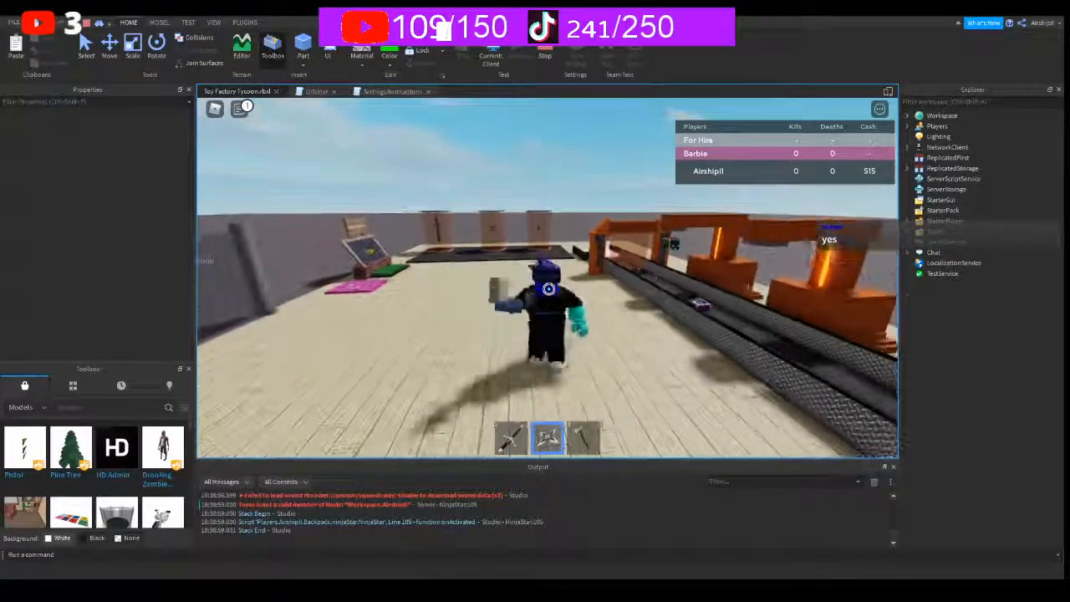
{"action": "key", "text": "w"}
{"action": "right_click_drag", "start_coordinate": [549, 289], "coordinate": [549, 288]}
{"action": "key", "text": "d"}
{"action": "key", "text": "s"}
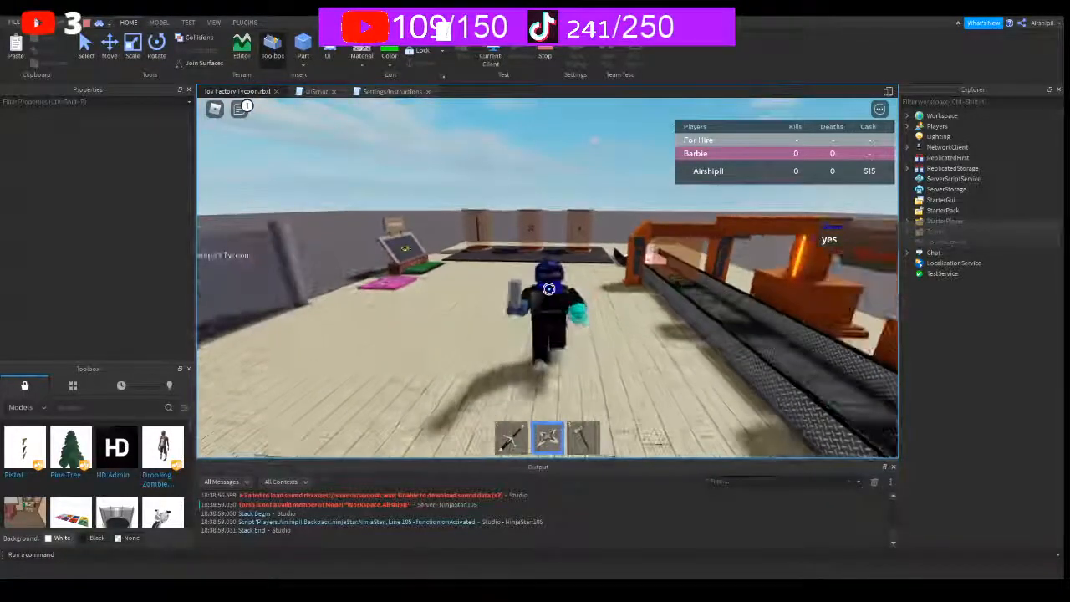
{"action": "scroll", "coordinate": [549, 288], "scroll_direction": "down", "scroll_amount": 5}
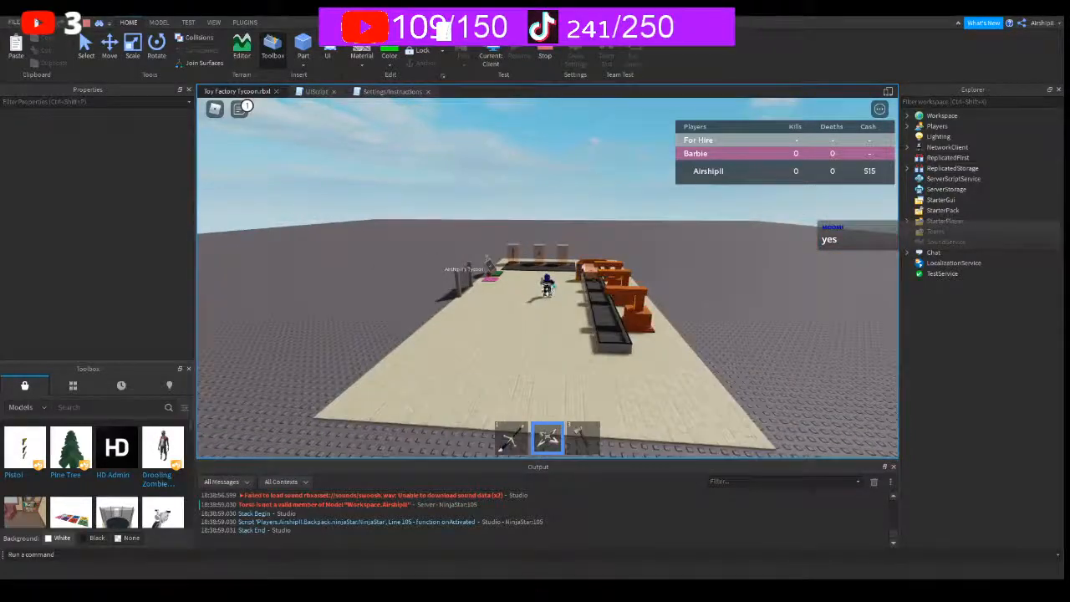
{"action": "scroll", "coordinate": [549, 289], "scroll_direction": "up", "scroll_amount": 5}
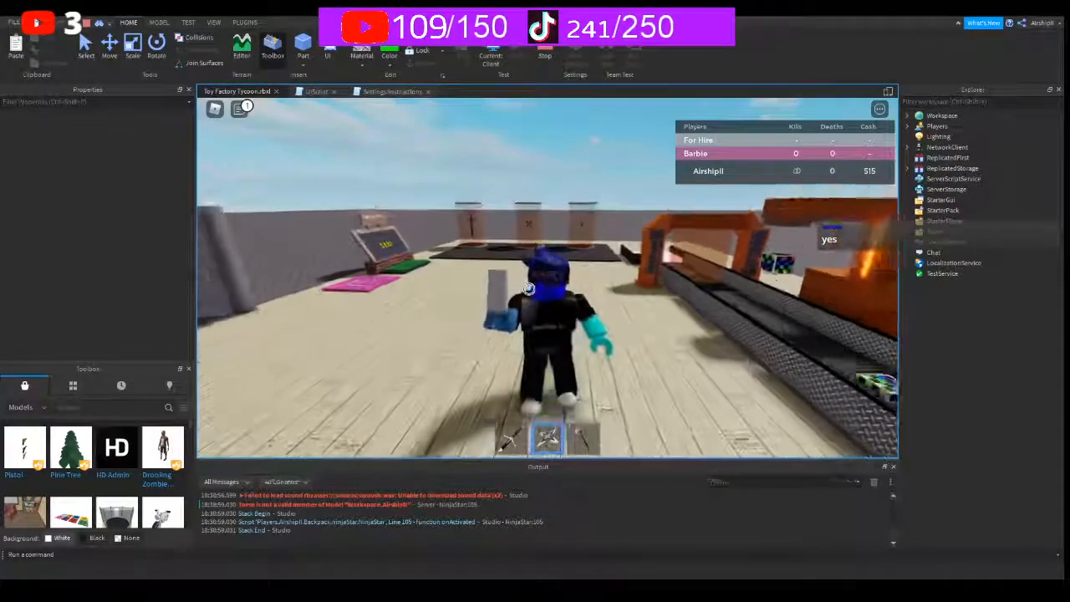
{"action": "key", "text": "s"}
{"action": "key", "text": "w"}
{"action": "key", "text": "3"}
{"action": "key", "text": "2"}
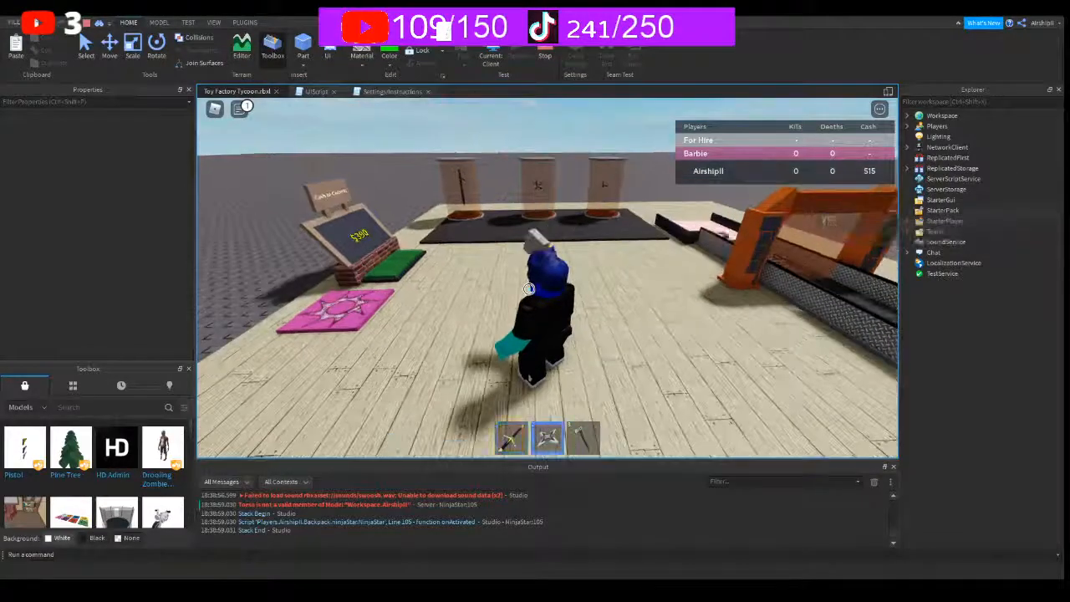
{"action": "key", "text": "2"}
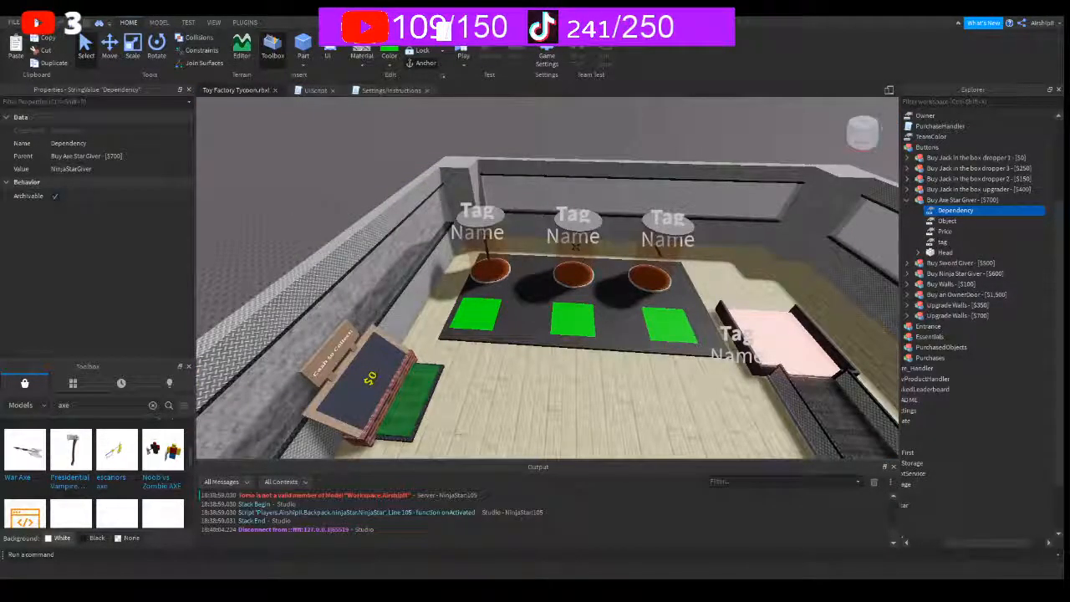
- Check the Dependency and Price values of the Buy Axe Star Giver button
{"action": "left_click", "coordinate": [955, 211]}
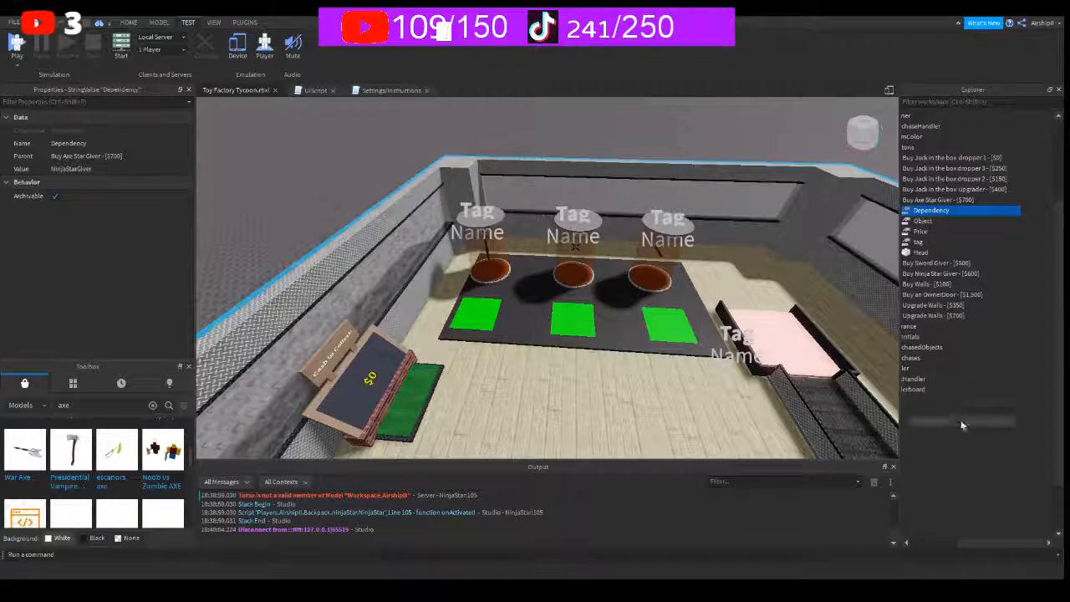
{"action": "left_click_drag", "start_coordinate": [982, 546], "coordinate": [967, 544]}
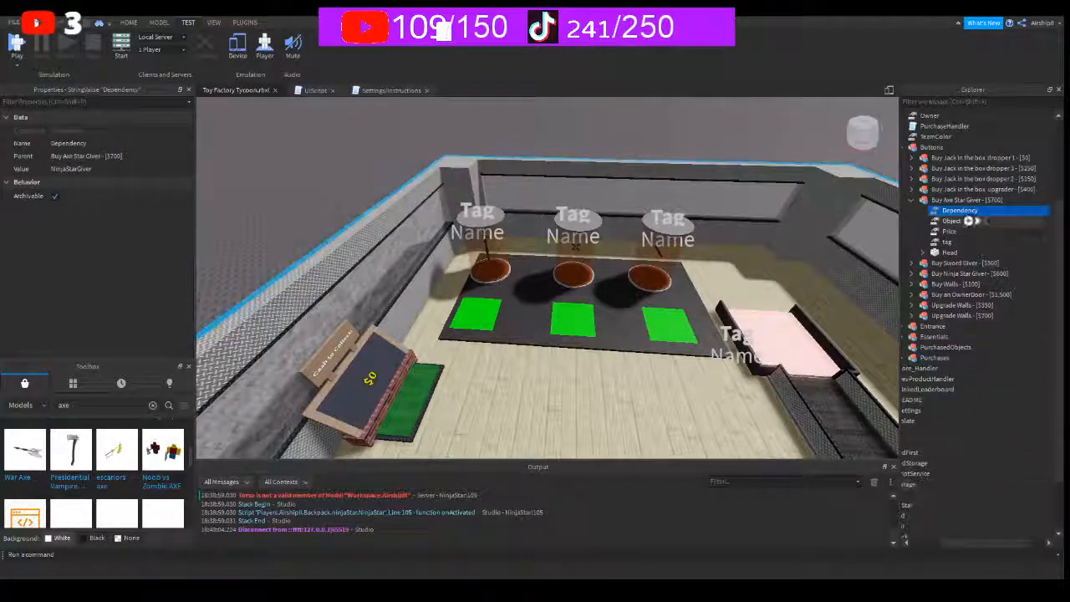
{"action": "left_click", "coordinate": [953, 232]}
{"action": "left_click_drag", "start_coordinate": [934, 253], "coordinate": [997, 267]}
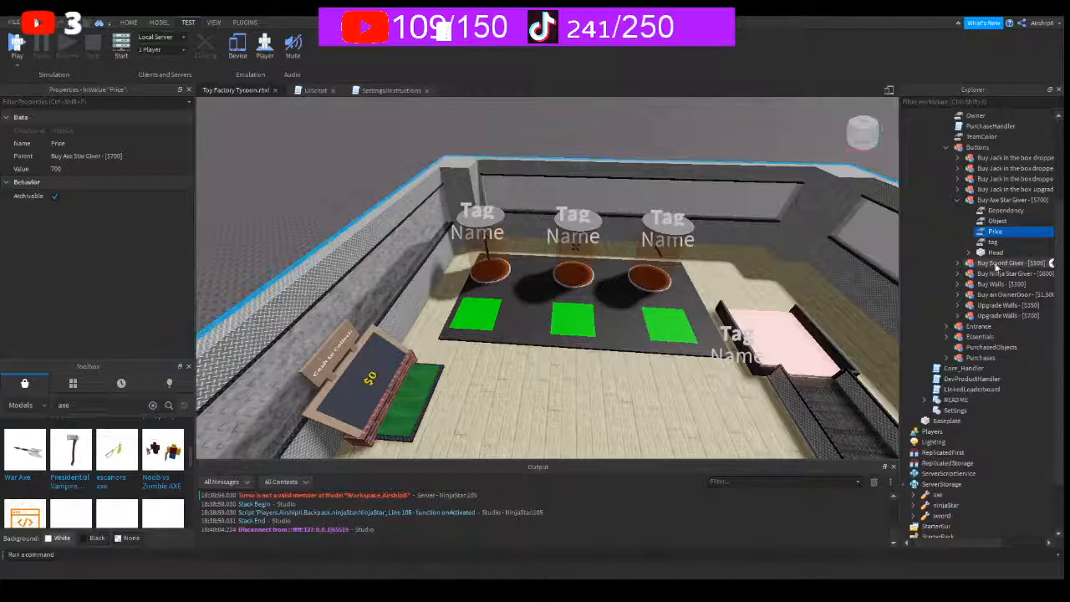
{"action": "left_click", "coordinate": [958, 201]}
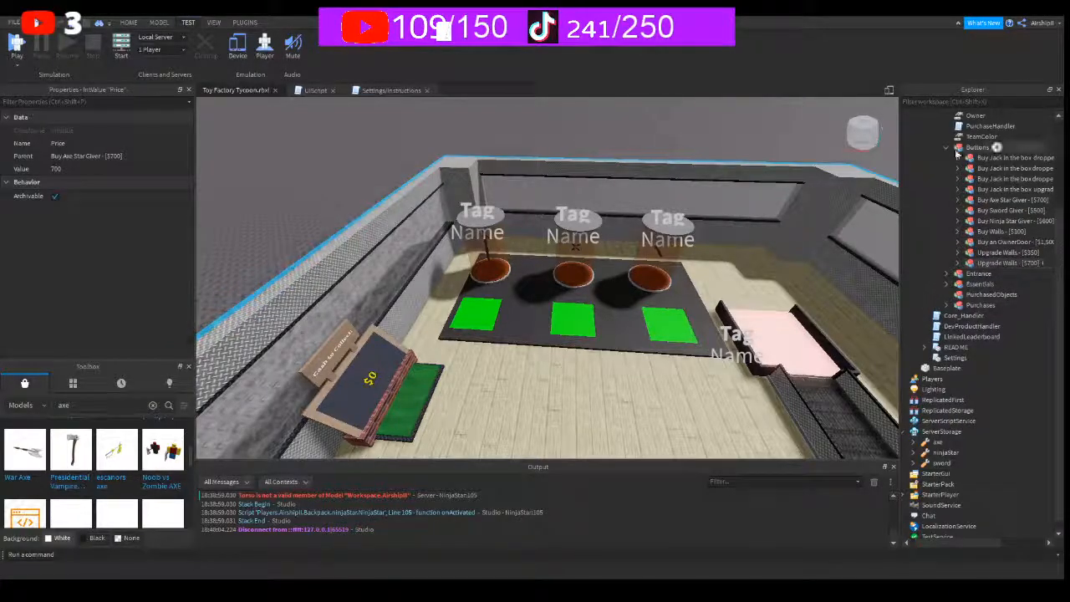
{"action": "left_click", "coordinate": [948, 147]}
- Duplicate the Mesh inside the Scene part of the NinjaStarGiver purchase
{"action": "left_click", "coordinate": [950, 296]}
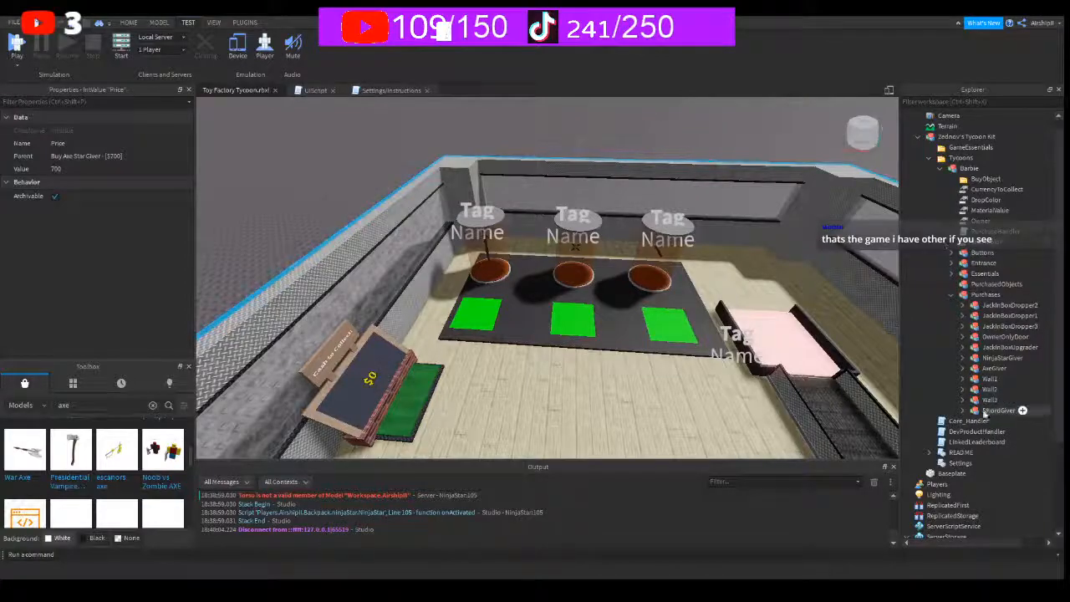
{"action": "left_click", "coordinate": [963, 358]}
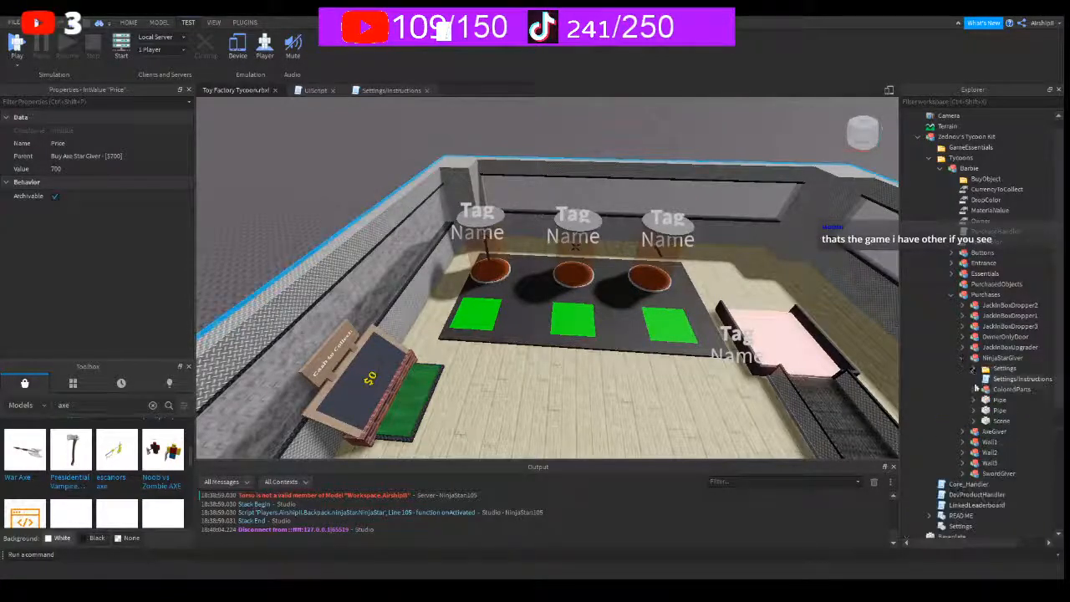
{"action": "left_click", "coordinate": [974, 421]}
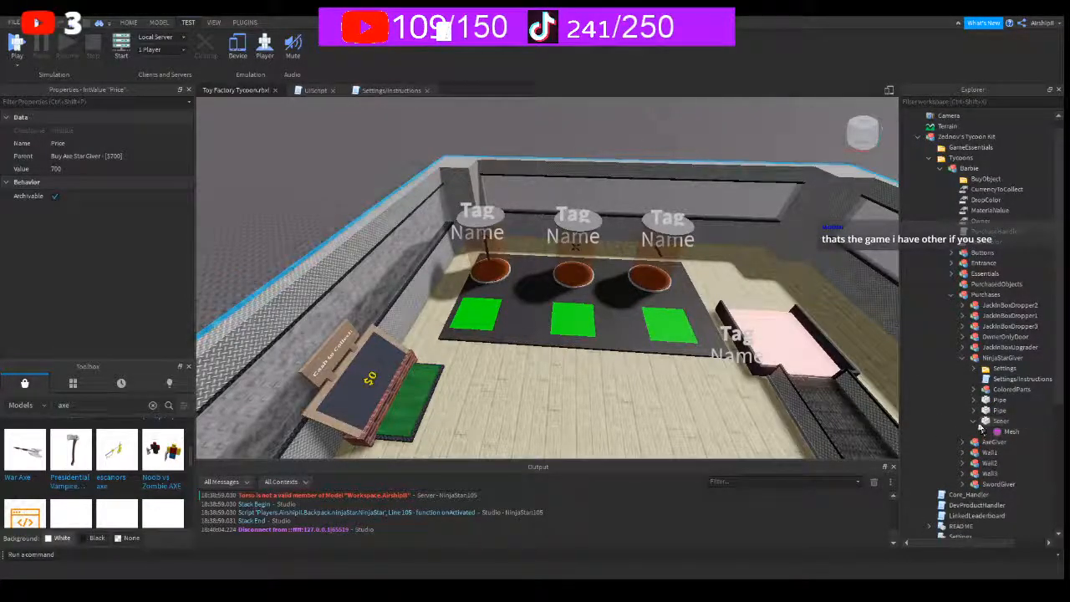
{"action": "left_click", "coordinate": [983, 431]}
{"action": "scroll", "coordinate": [977, 373], "scroll_direction": "down", "scroll_amount": 1}
{"action": "scroll", "coordinate": [977, 375], "scroll_direction": "down", "scroll_amount": 4}
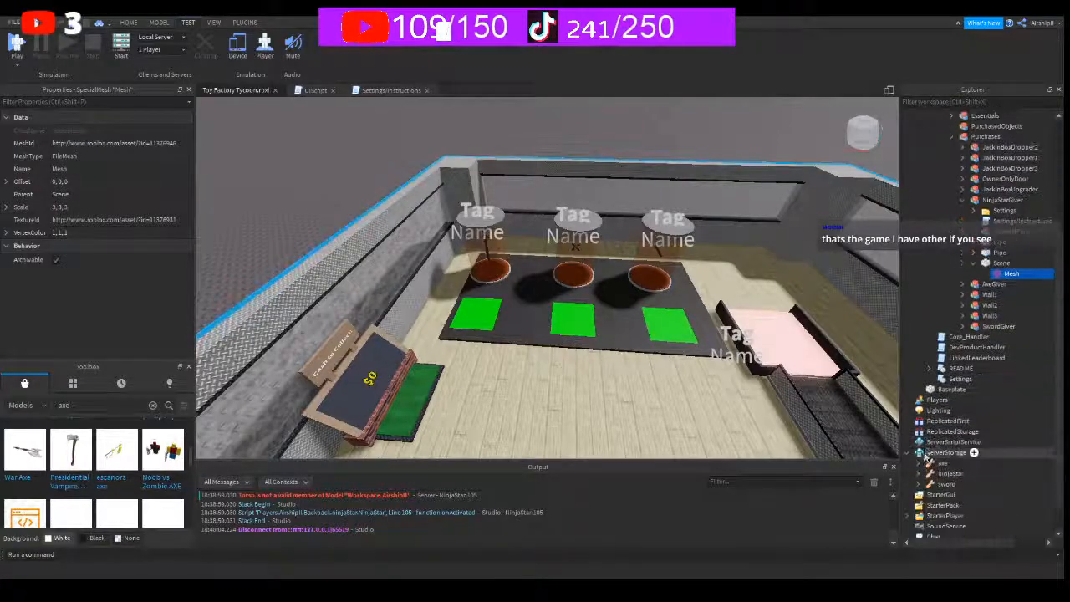
{"action": "left_click", "coordinate": [919, 475]}
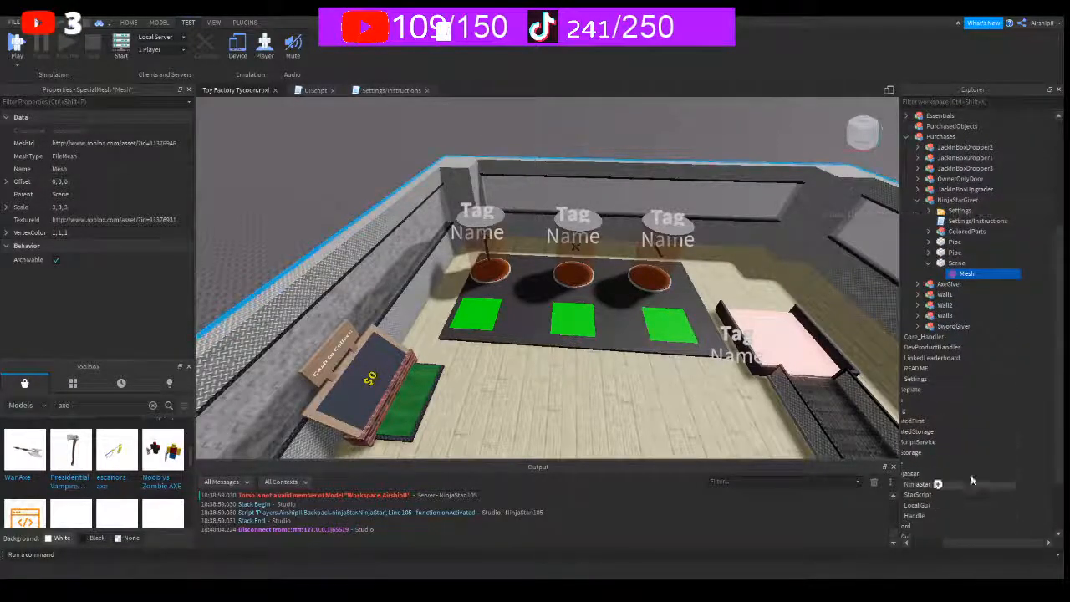
{"action": "left_click_drag", "start_coordinate": [990, 545], "coordinate": [960, 544]}
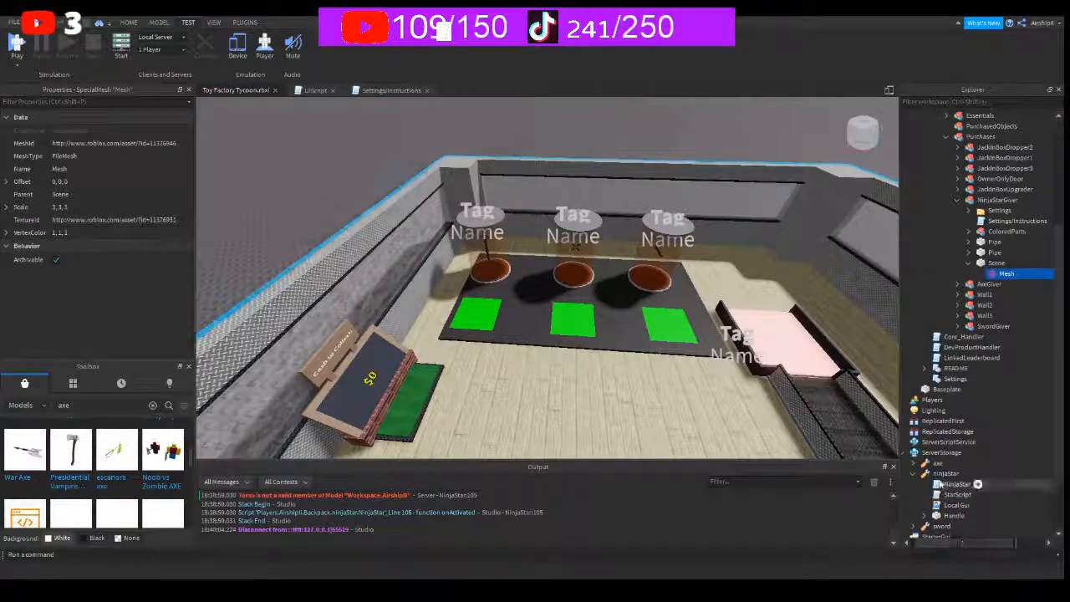
{"action": "key", "text": "ctrl+d"}
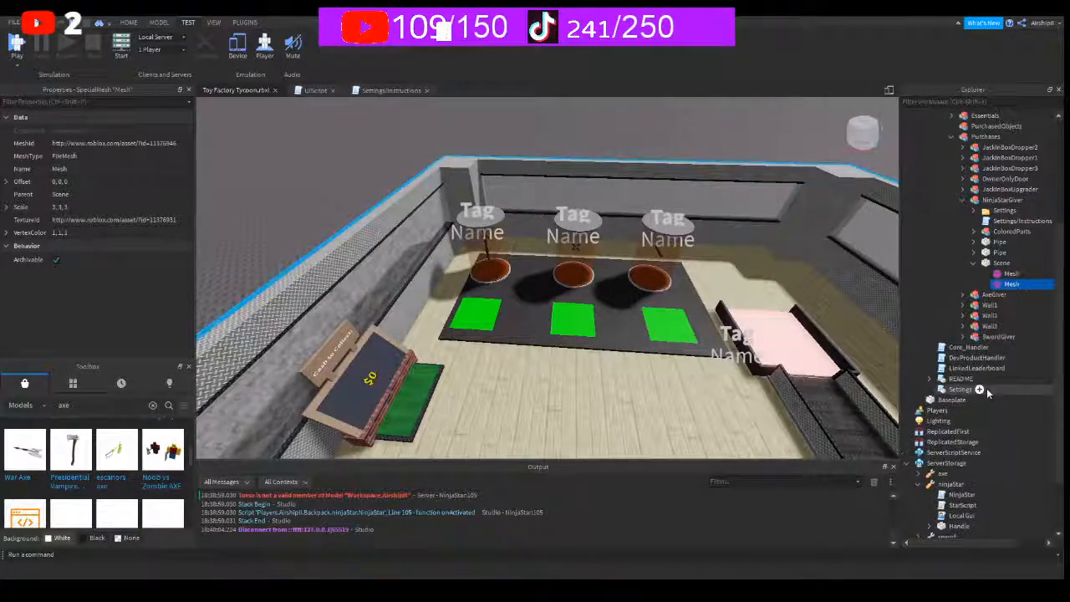
- Move the duplicated Mesh into the Handle of the ninjaStar tool in ServerStorage and save the place file
{"action": "left_click", "coordinate": [929, 527]}
{"action": "scroll", "coordinate": [937, 454], "scroll_direction": "down", "scroll_amount": 1}
{"action": "left_click_drag", "start_coordinate": [964, 545], "coordinate": [941, 545]}
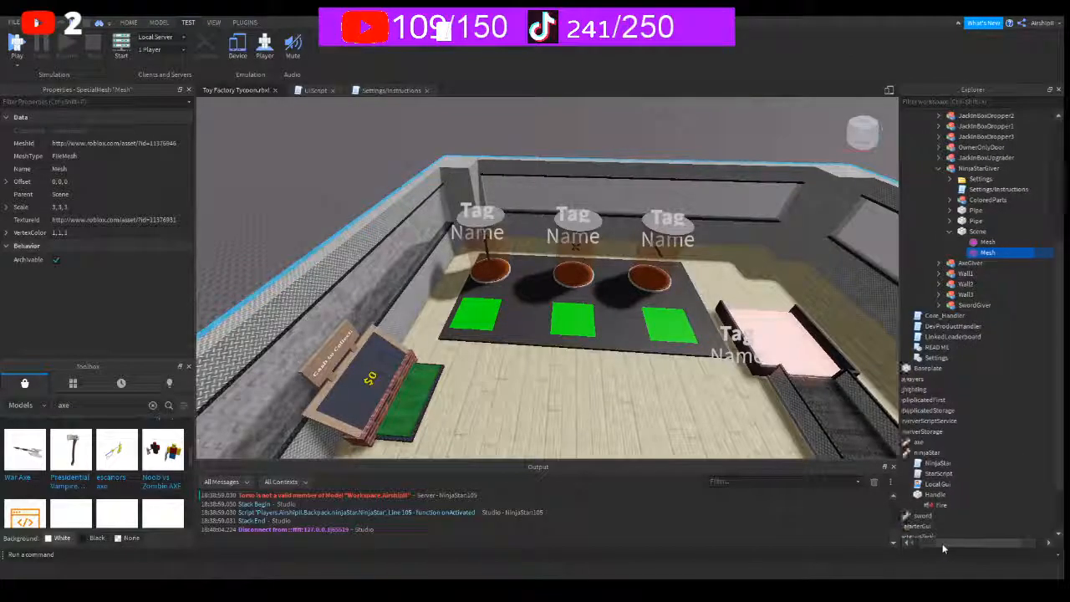
{"action": "left_click_drag", "start_coordinate": [1012, 252], "coordinate": [955, 495]}
{"action": "left_click", "coordinate": [922, 441]}
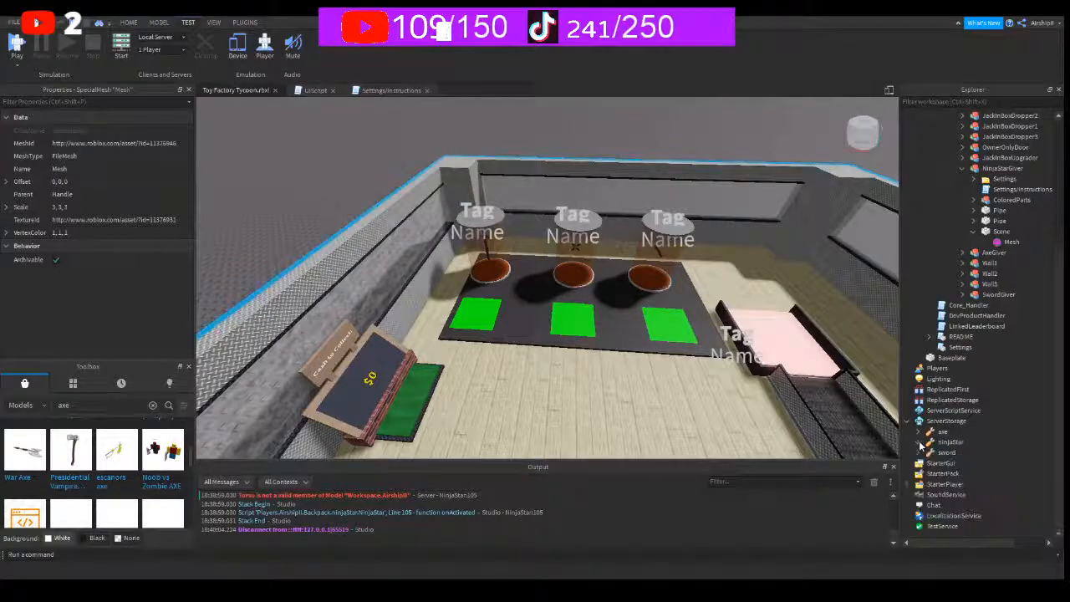
{"action": "left_click", "coordinate": [908, 421]}
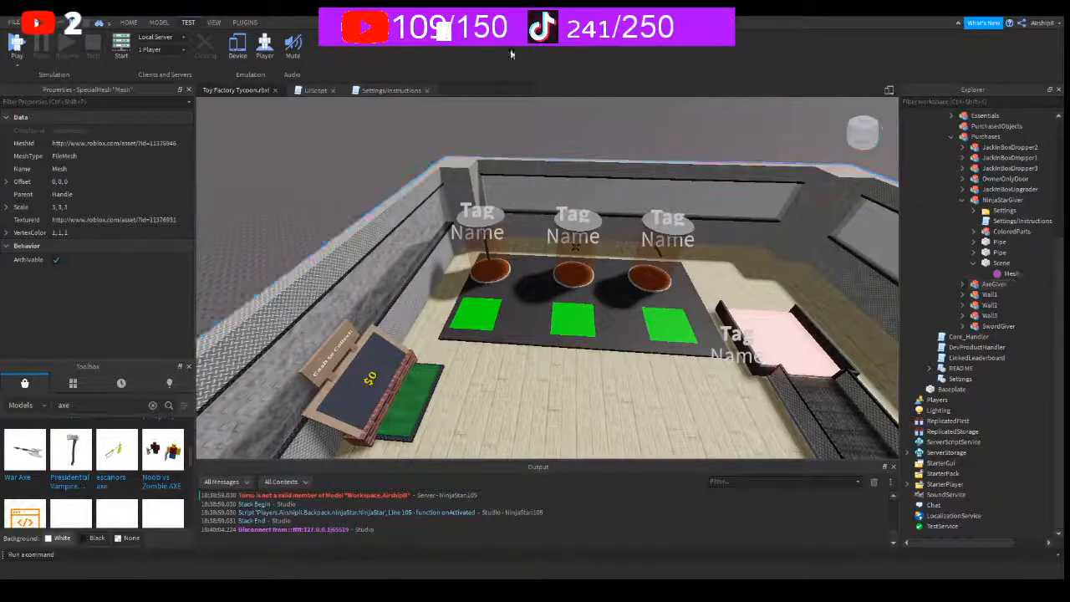
{"action": "key", "text": "ctrl+s"}
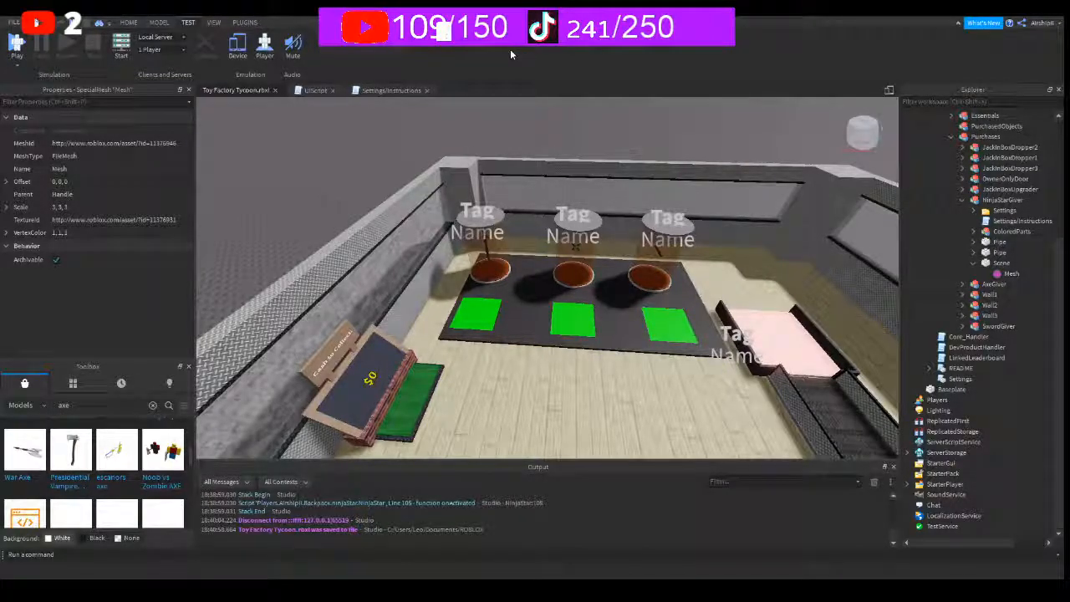
{"action": "scroll", "coordinate": [512, 55], "scroll_direction": "down", "scroll_amount": 2}
{"action": "right_click_drag", "start_coordinate": [602, 399], "coordinate": [610, 299]}
{"action": "scroll", "coordinate": [616, 344], "scroll_direction": "down", "scroll_amount": 5}
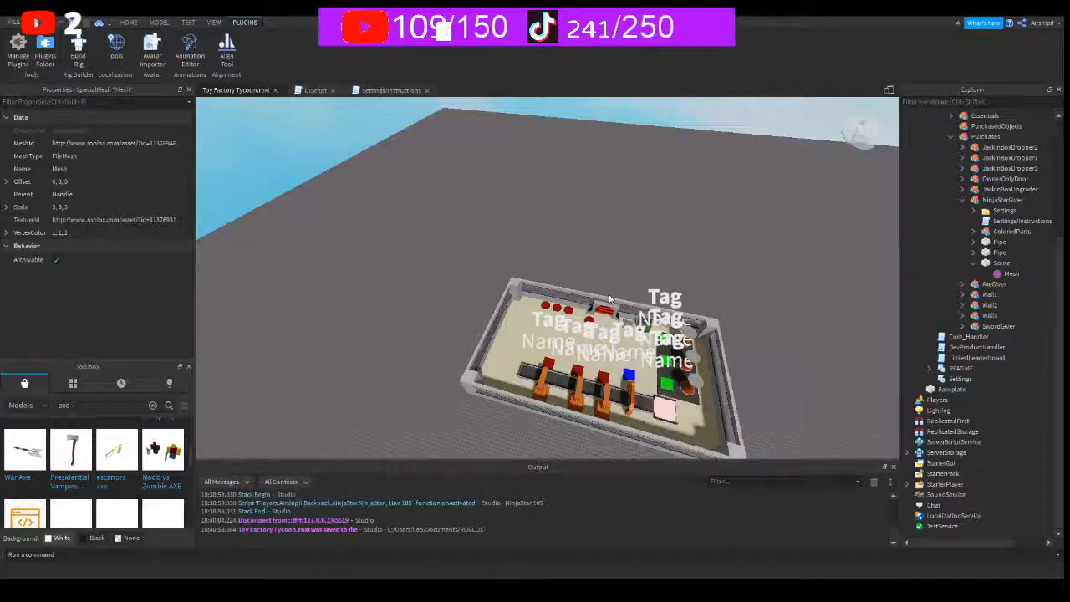